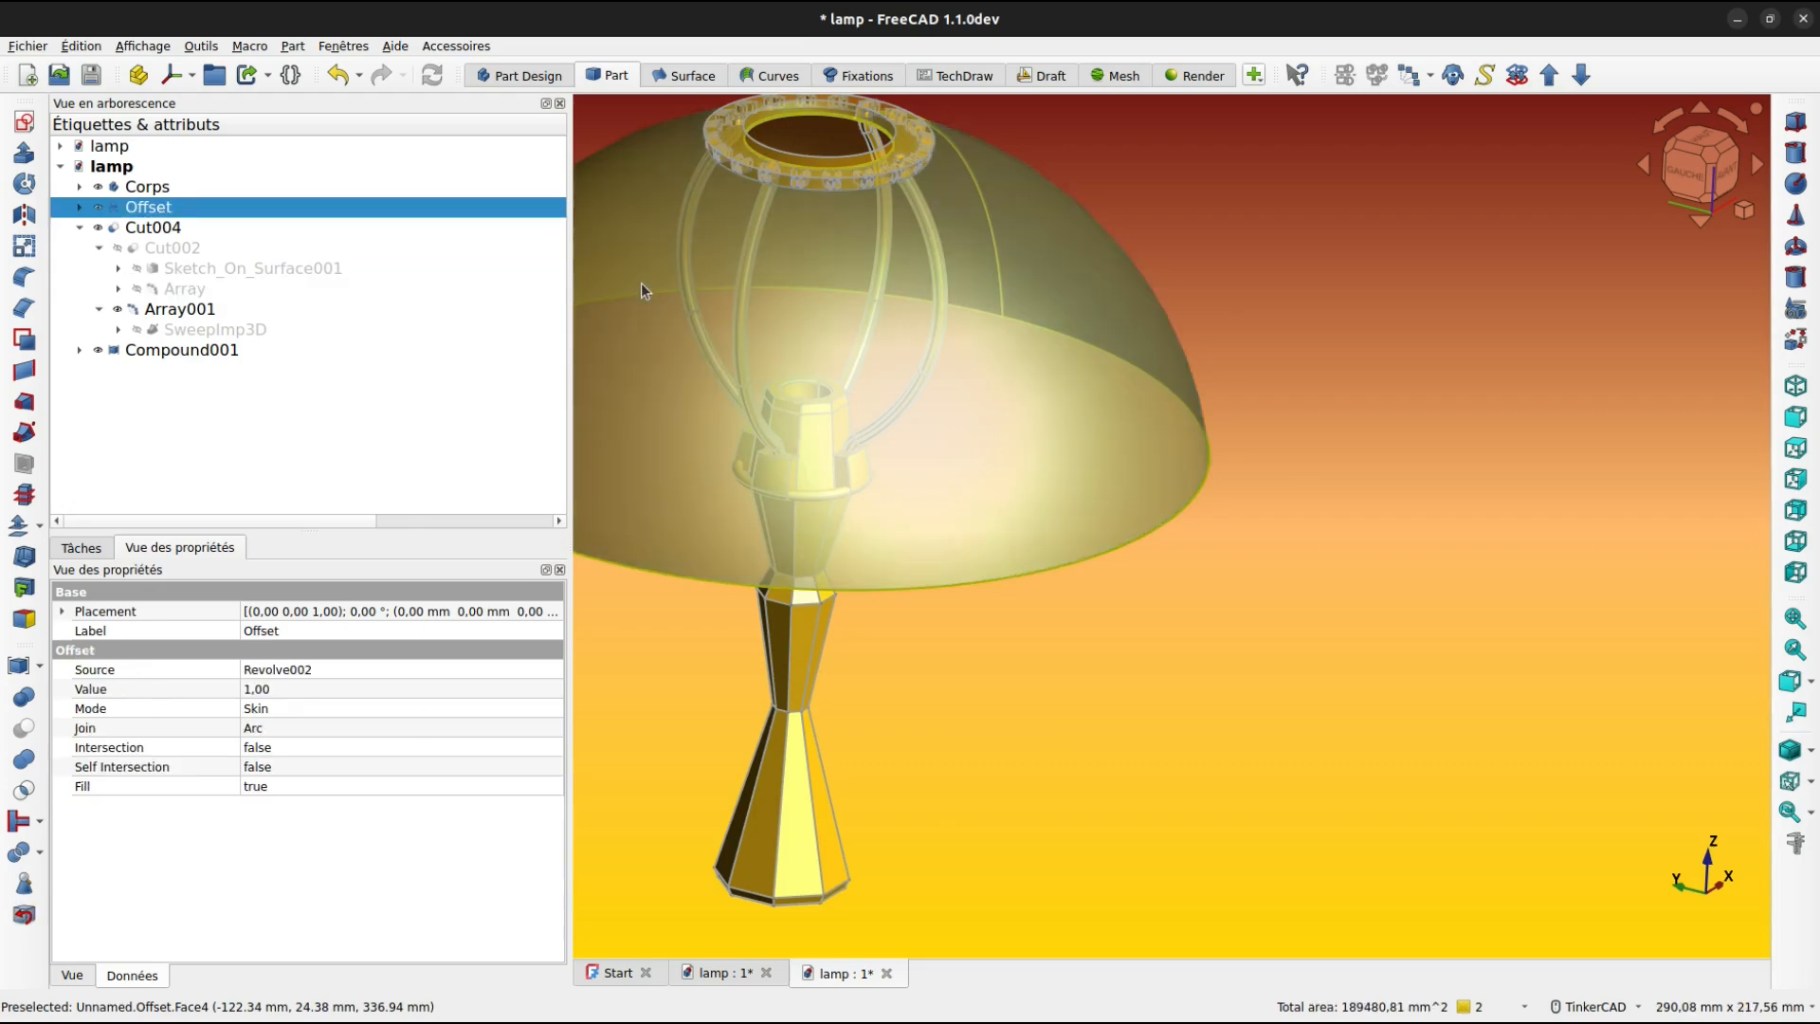
# Hide the Offset lampshade, the Cut004 ring and the Array001 arms.
pyautogui.press('space')
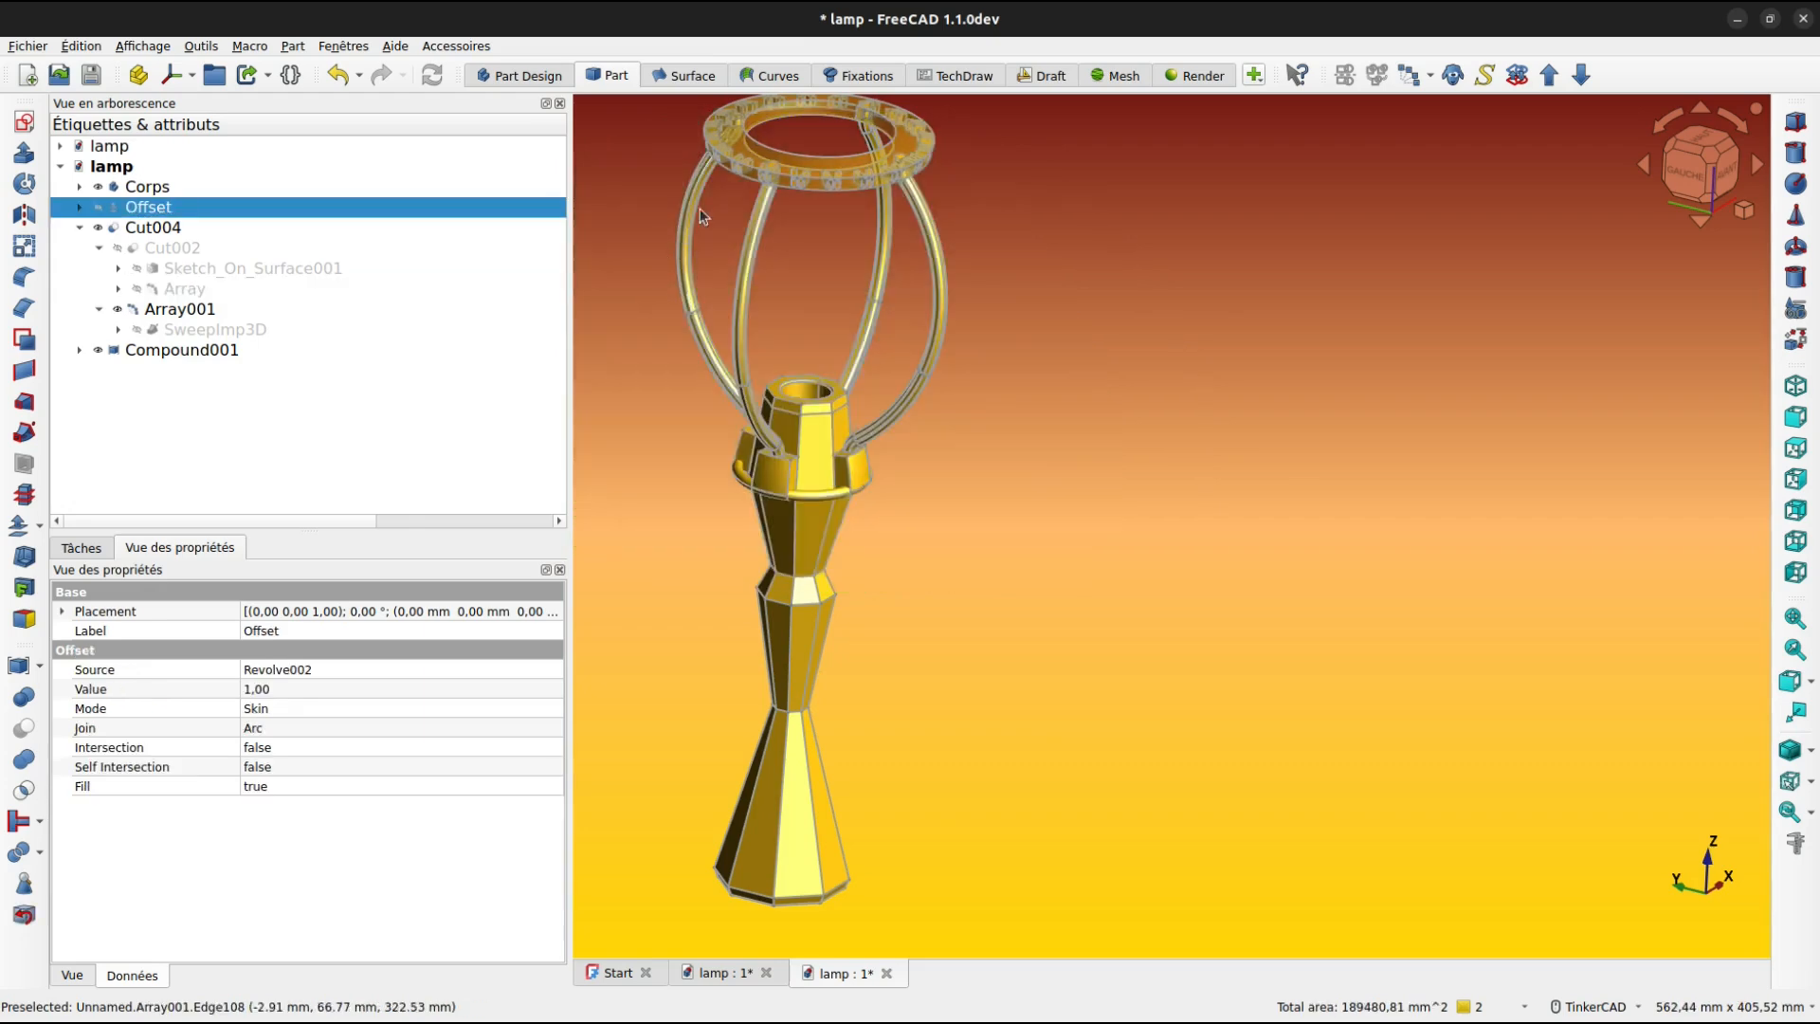
pyautogui.click(758, 147)
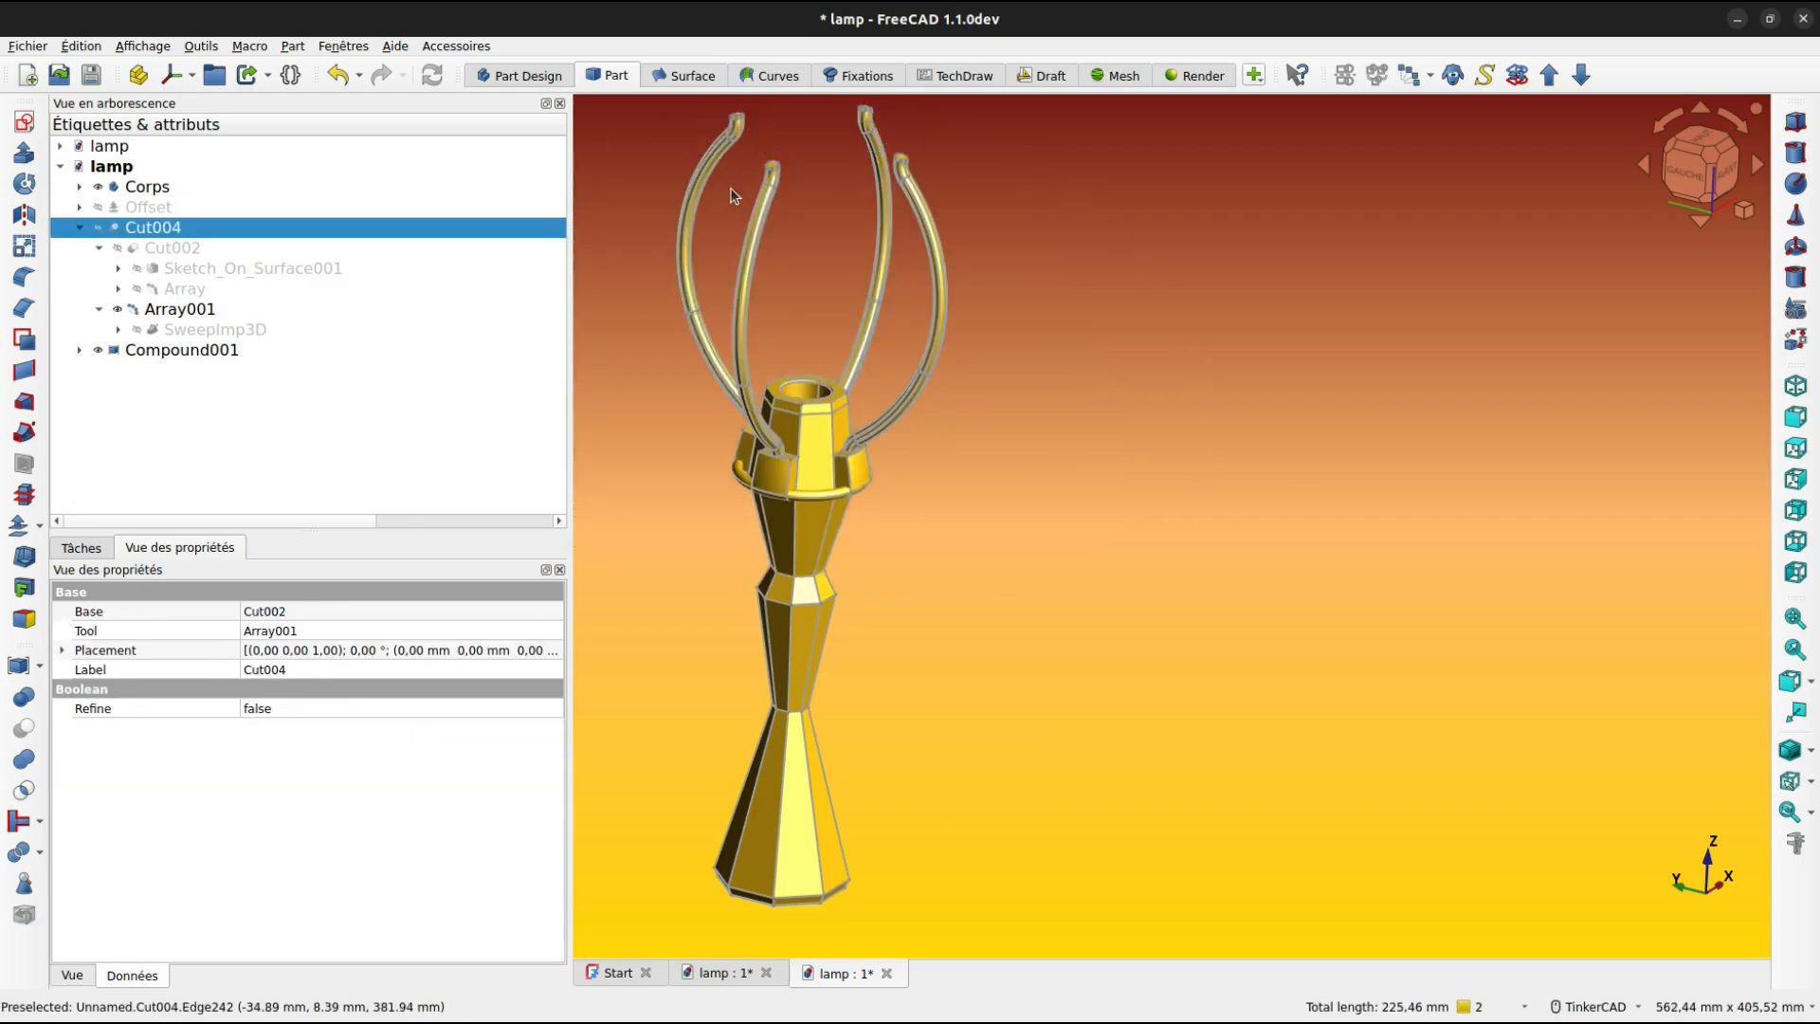
pyautogui.click(180, 308)
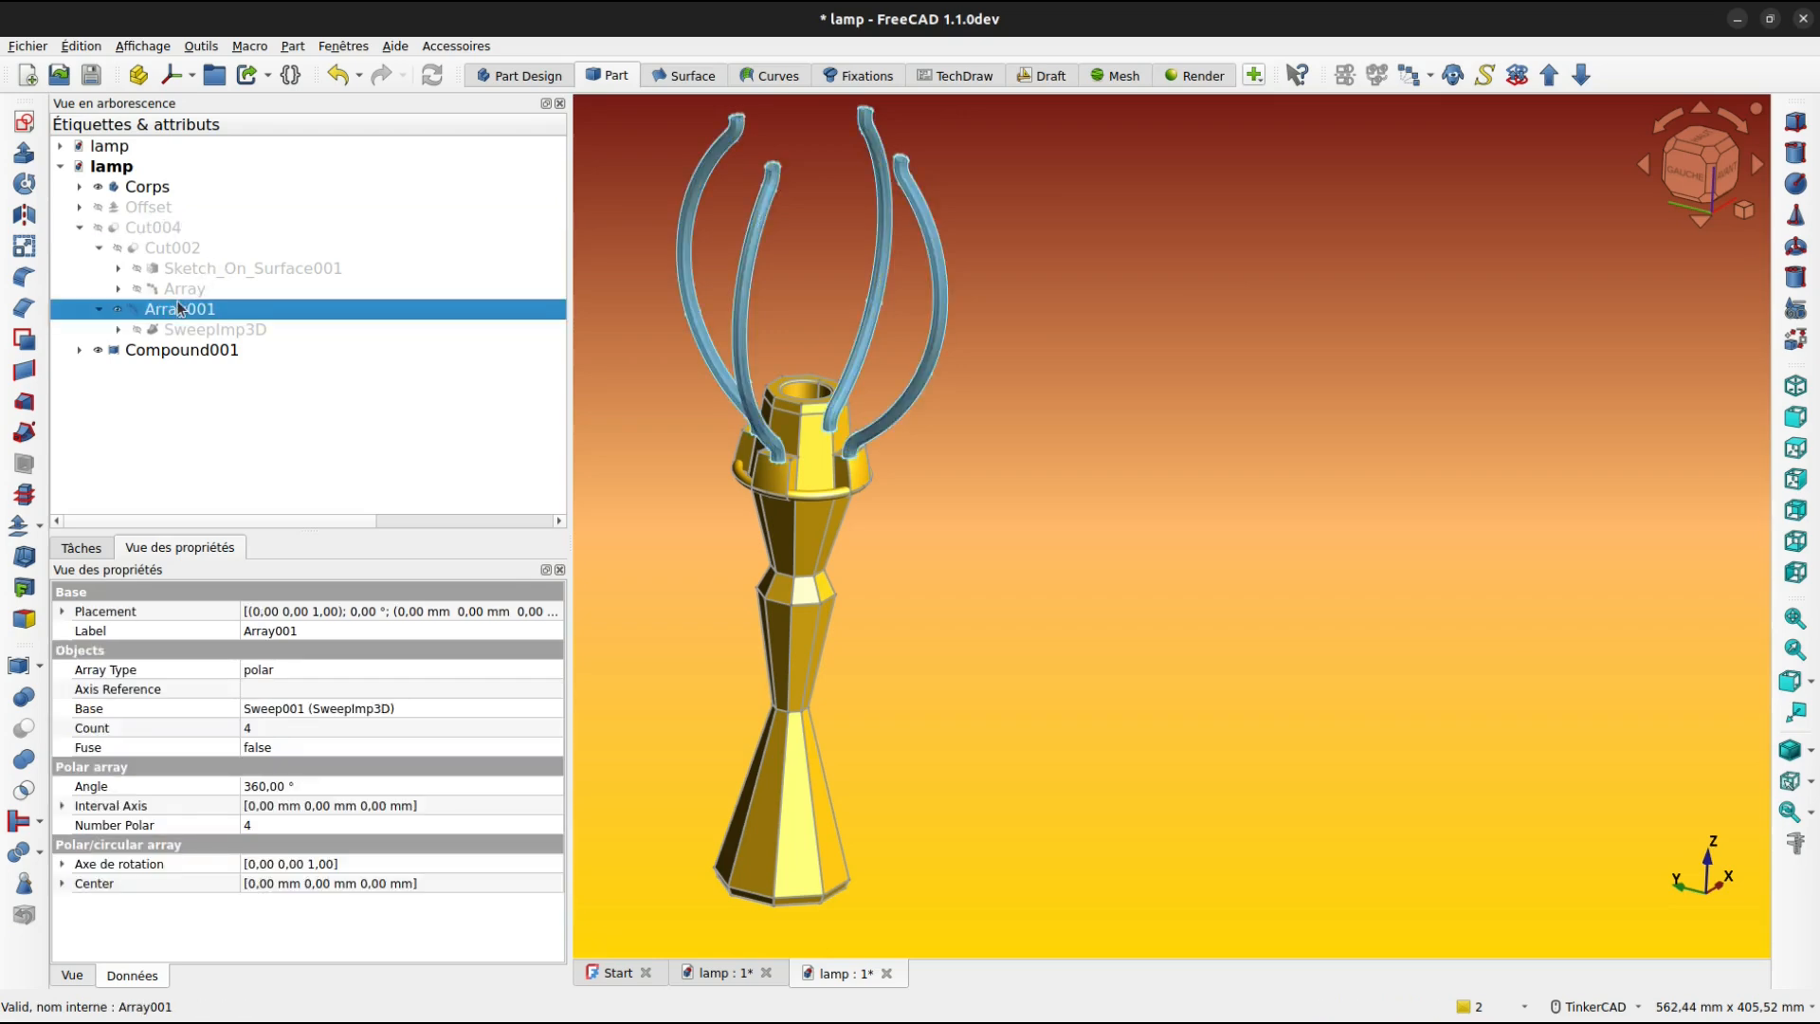
pyautogui.press('space')
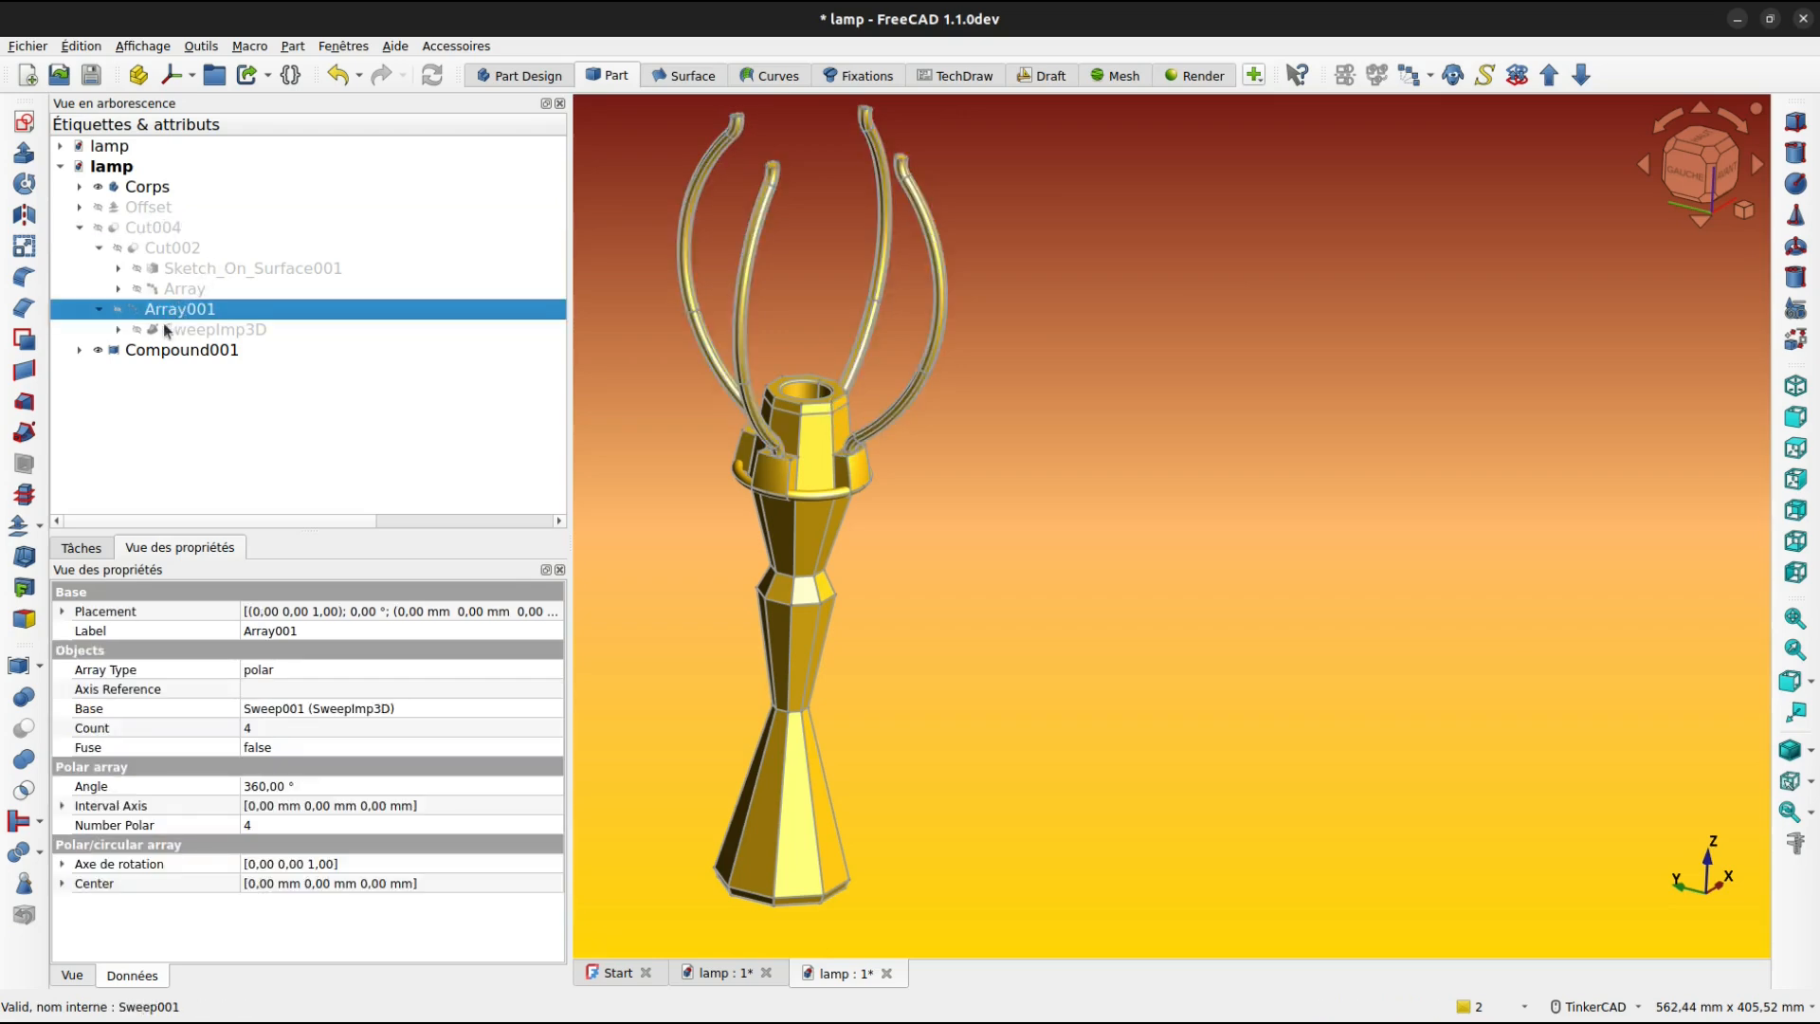
# Examine what makes up Compound001 by toggling its visibility and expanding its Array002 and Revolve branches.
pyautogui.click(680, 272)
pyautogui.press('space')
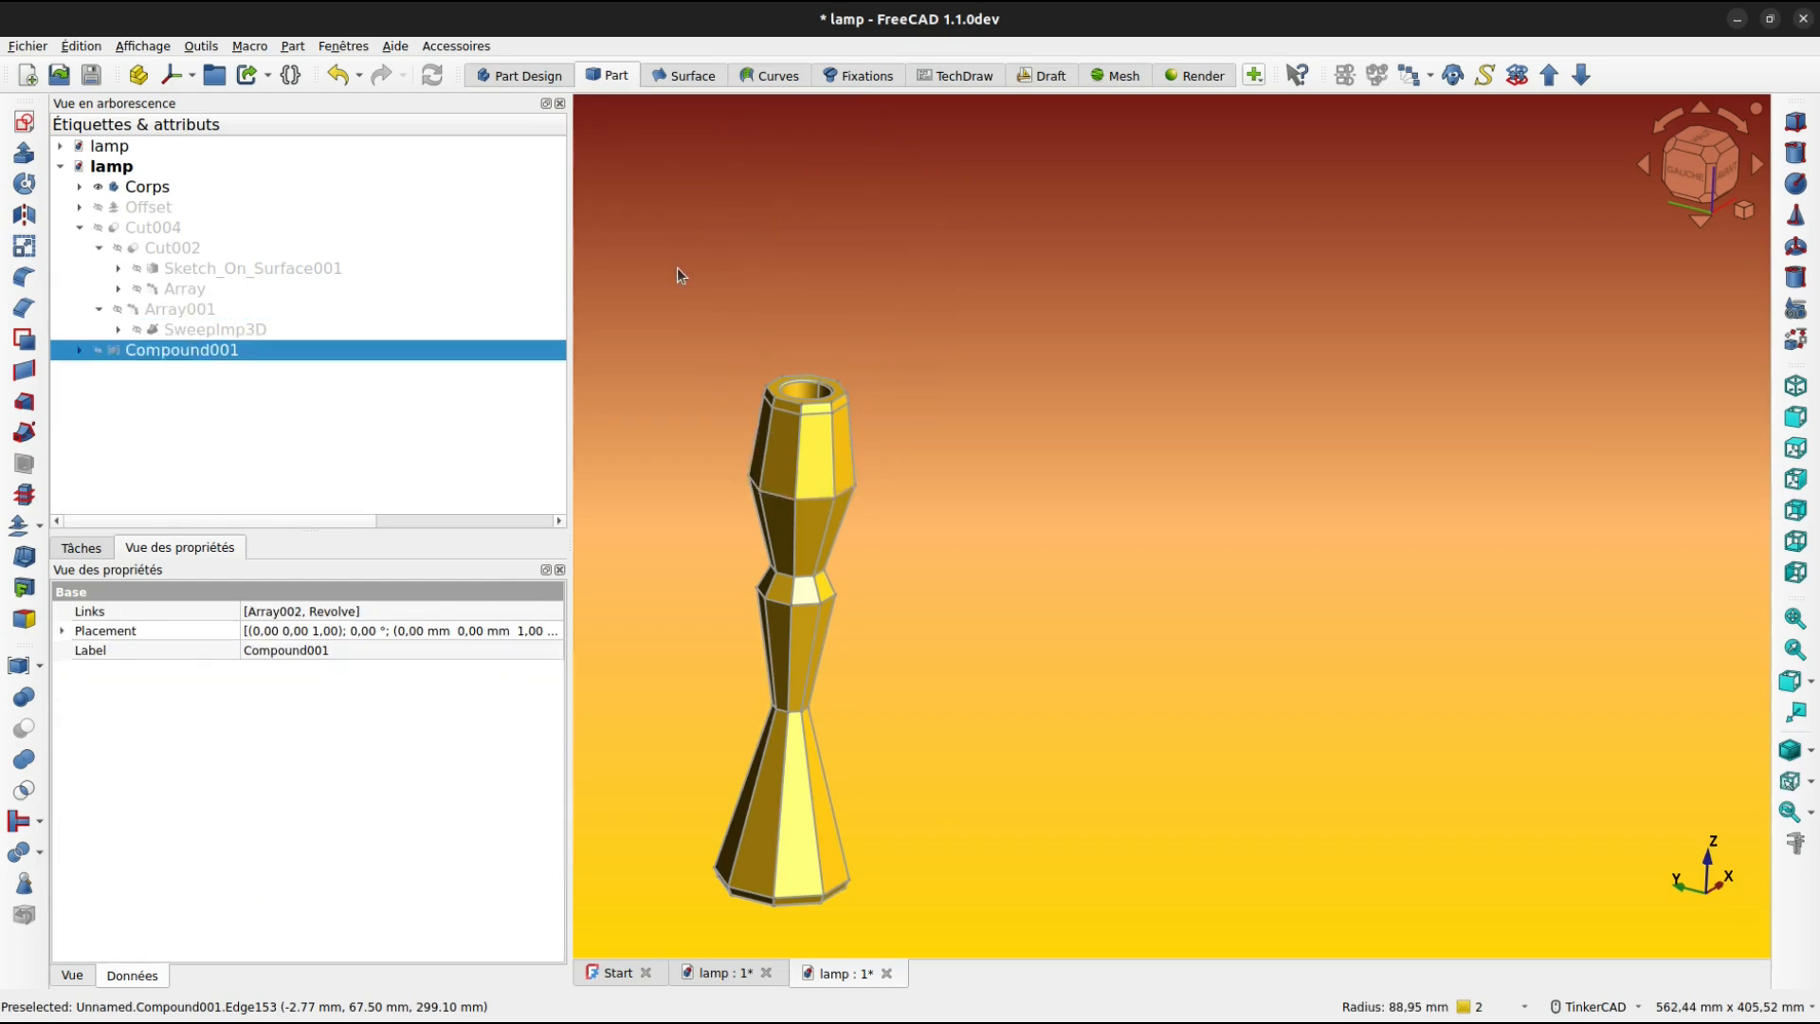
pyautogui.press('space')
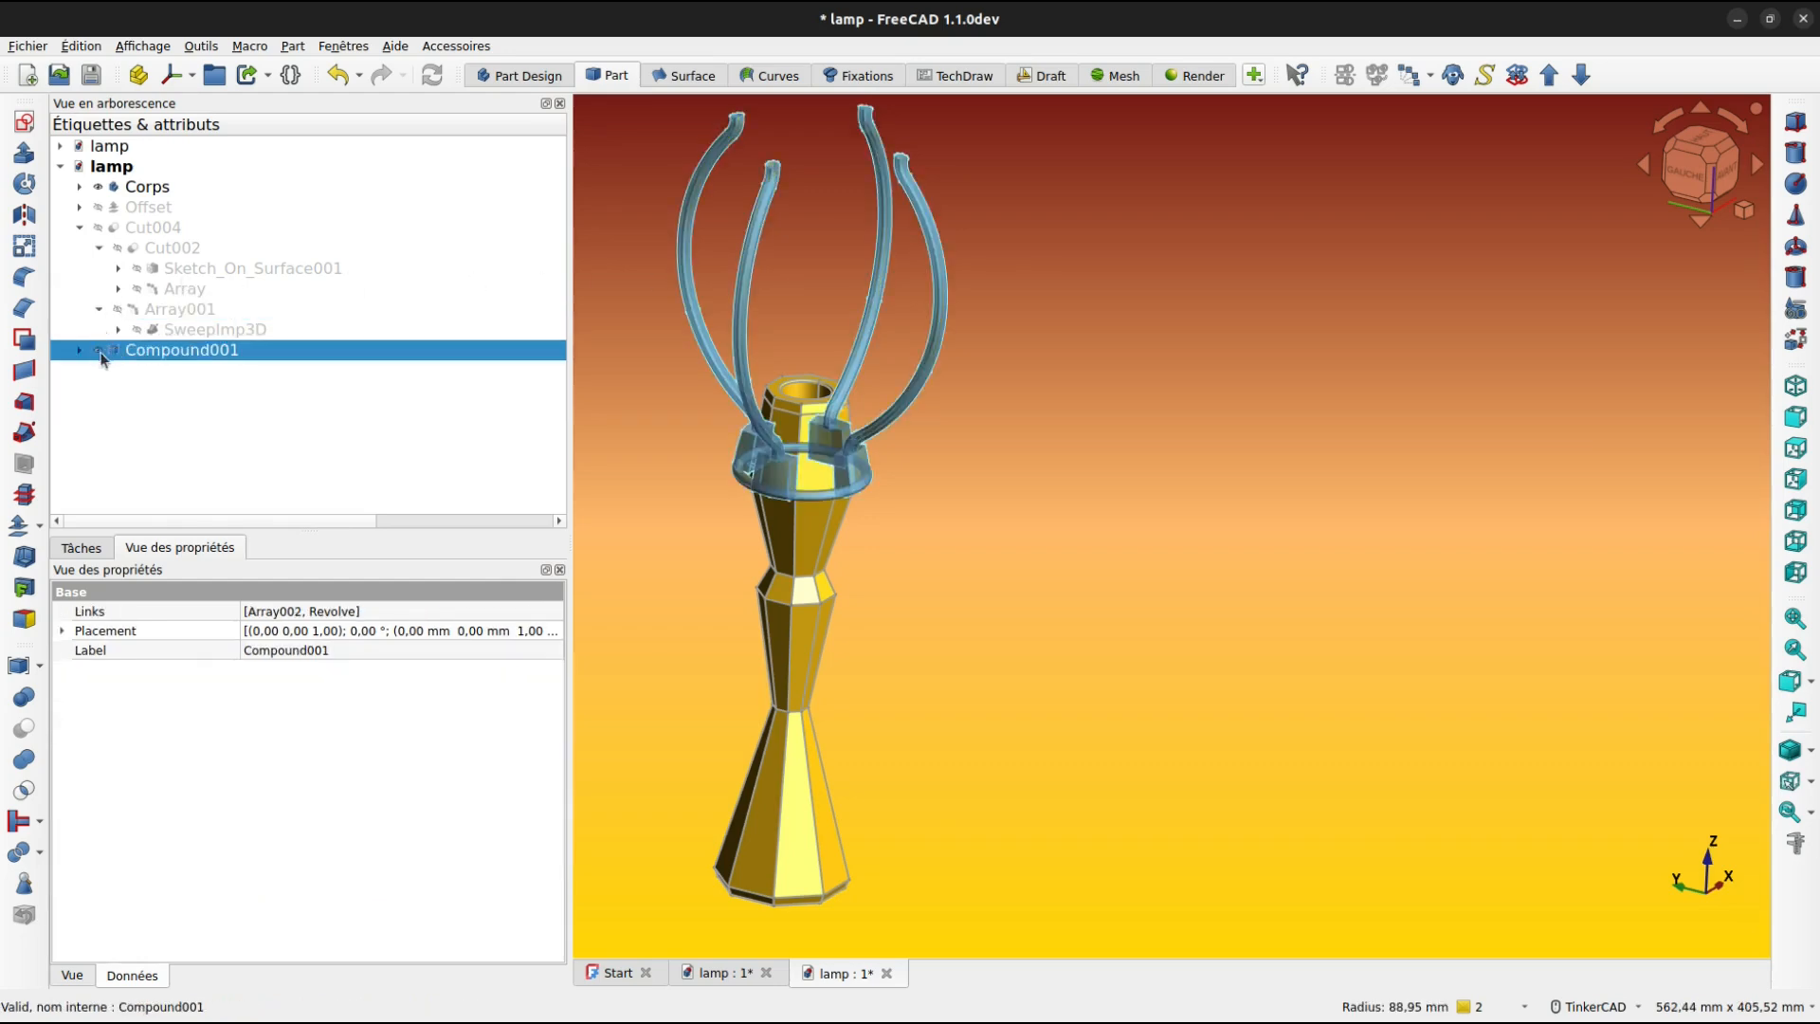
pyautogui.click(81, 350)
pyautogui.click(173, 370)
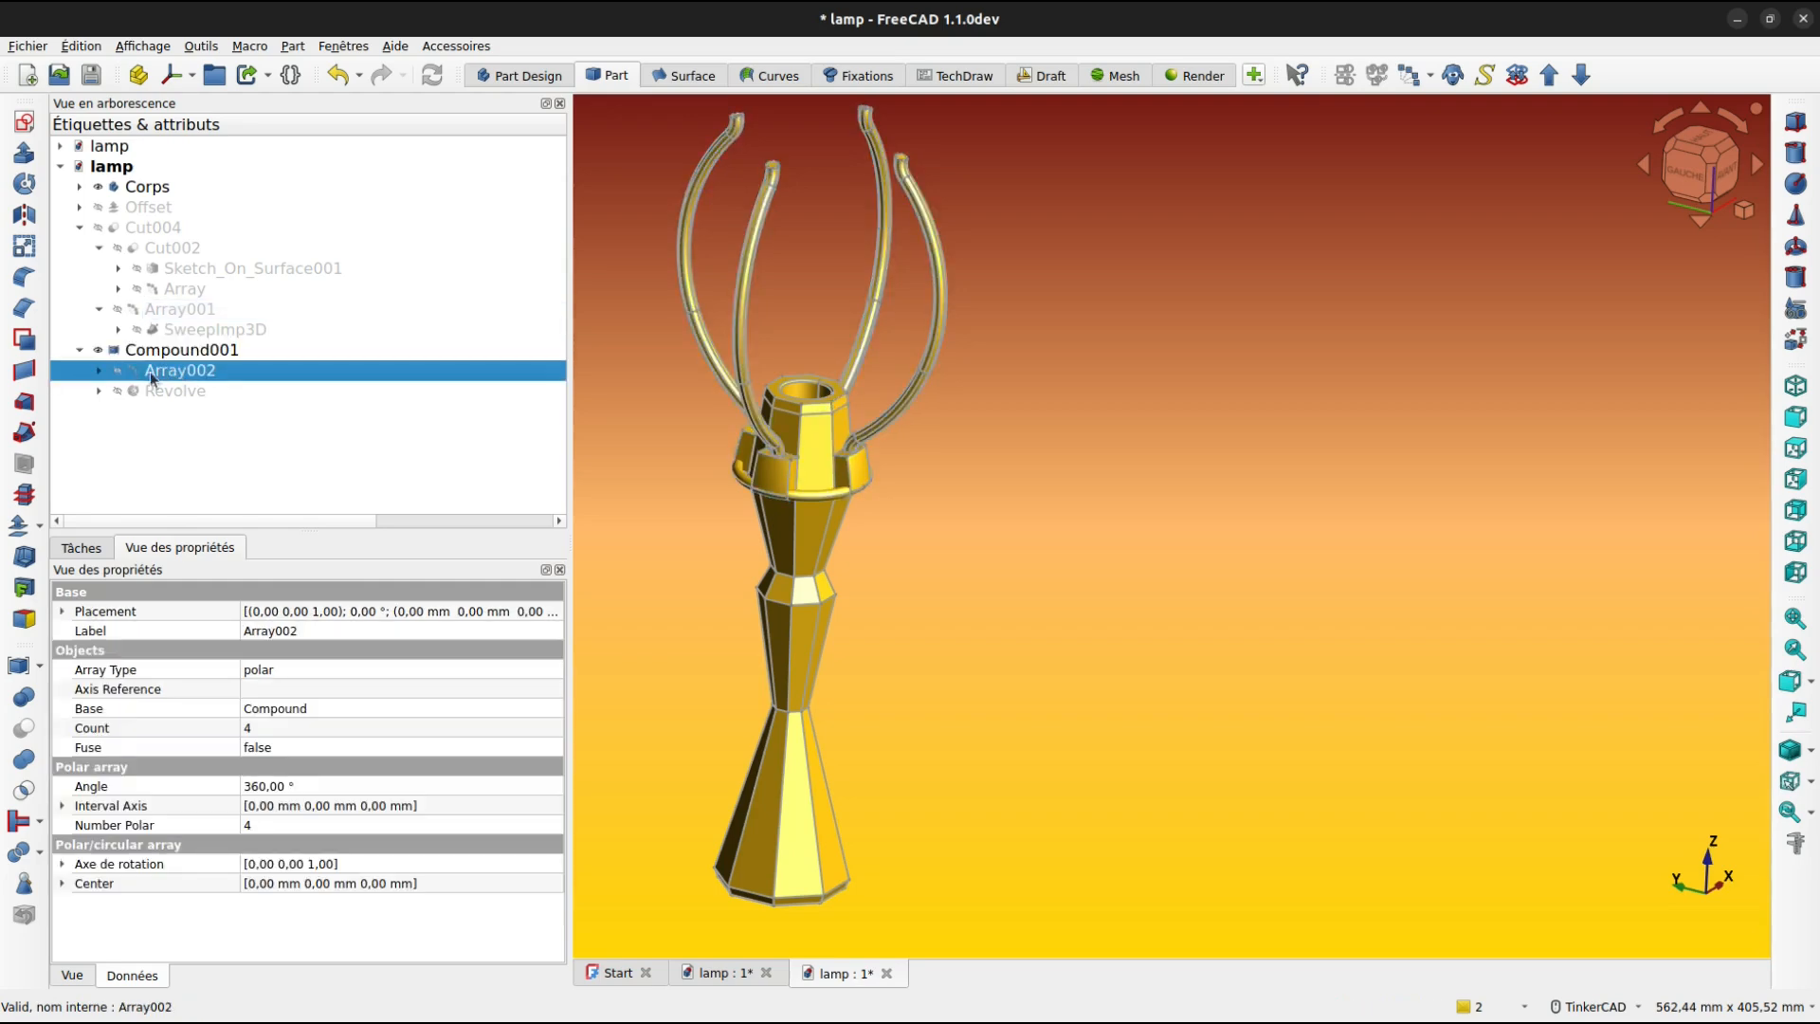
pyautogui.click(99, 391)
pyautogui.click(99, 371)
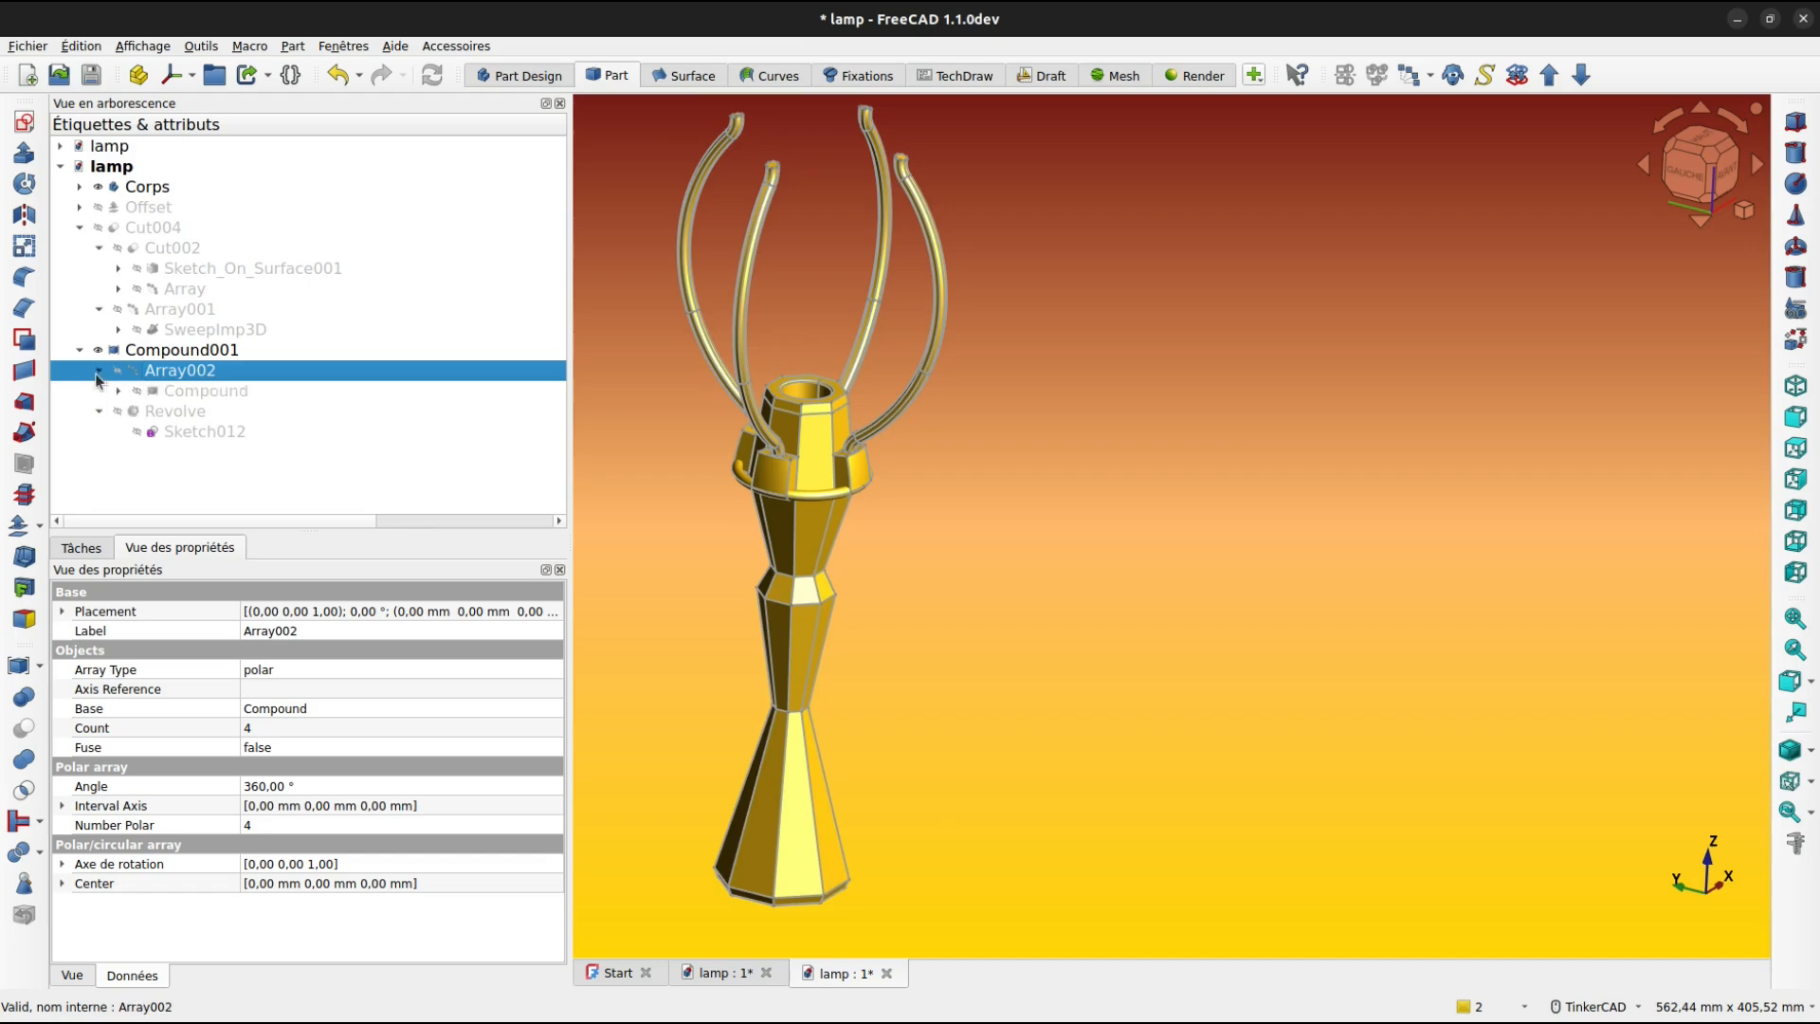
pyautogui.click(732, 292)
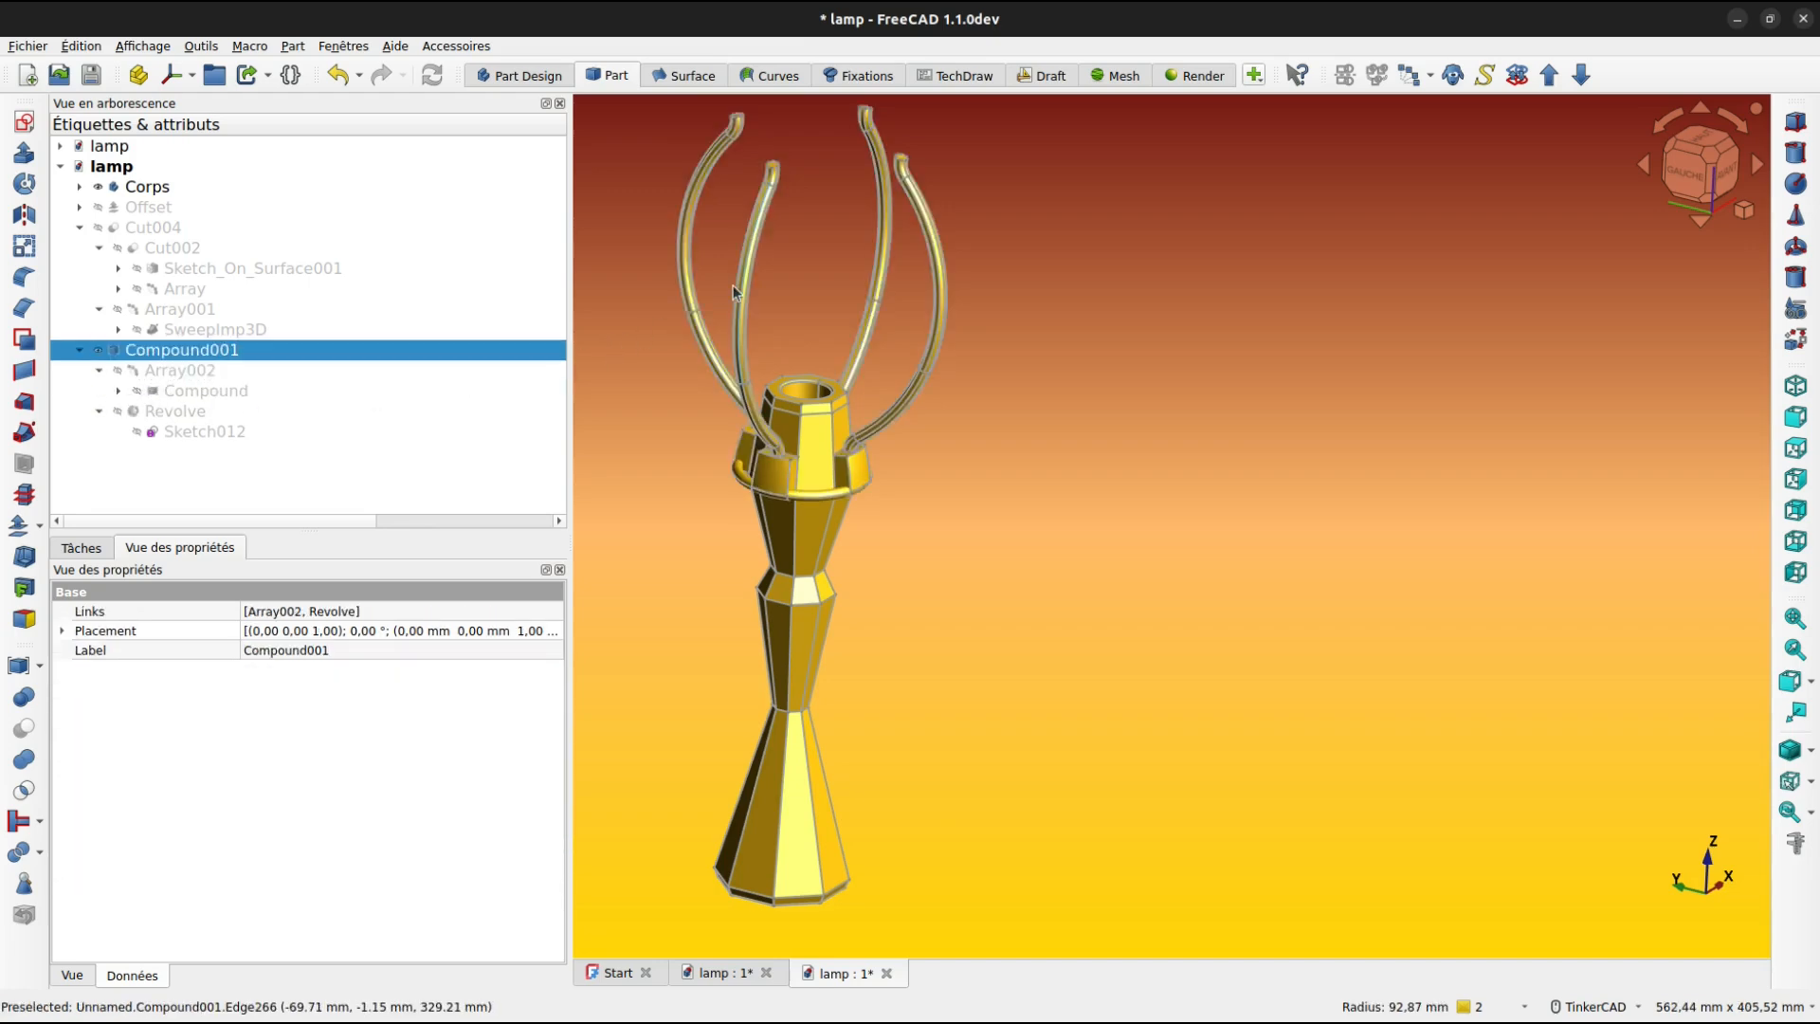
# Create a new sketch on the XZ plane with nothing selected.
pyautogui.click(1049, 565)
pyautogui.scroll(2, 948, 509)
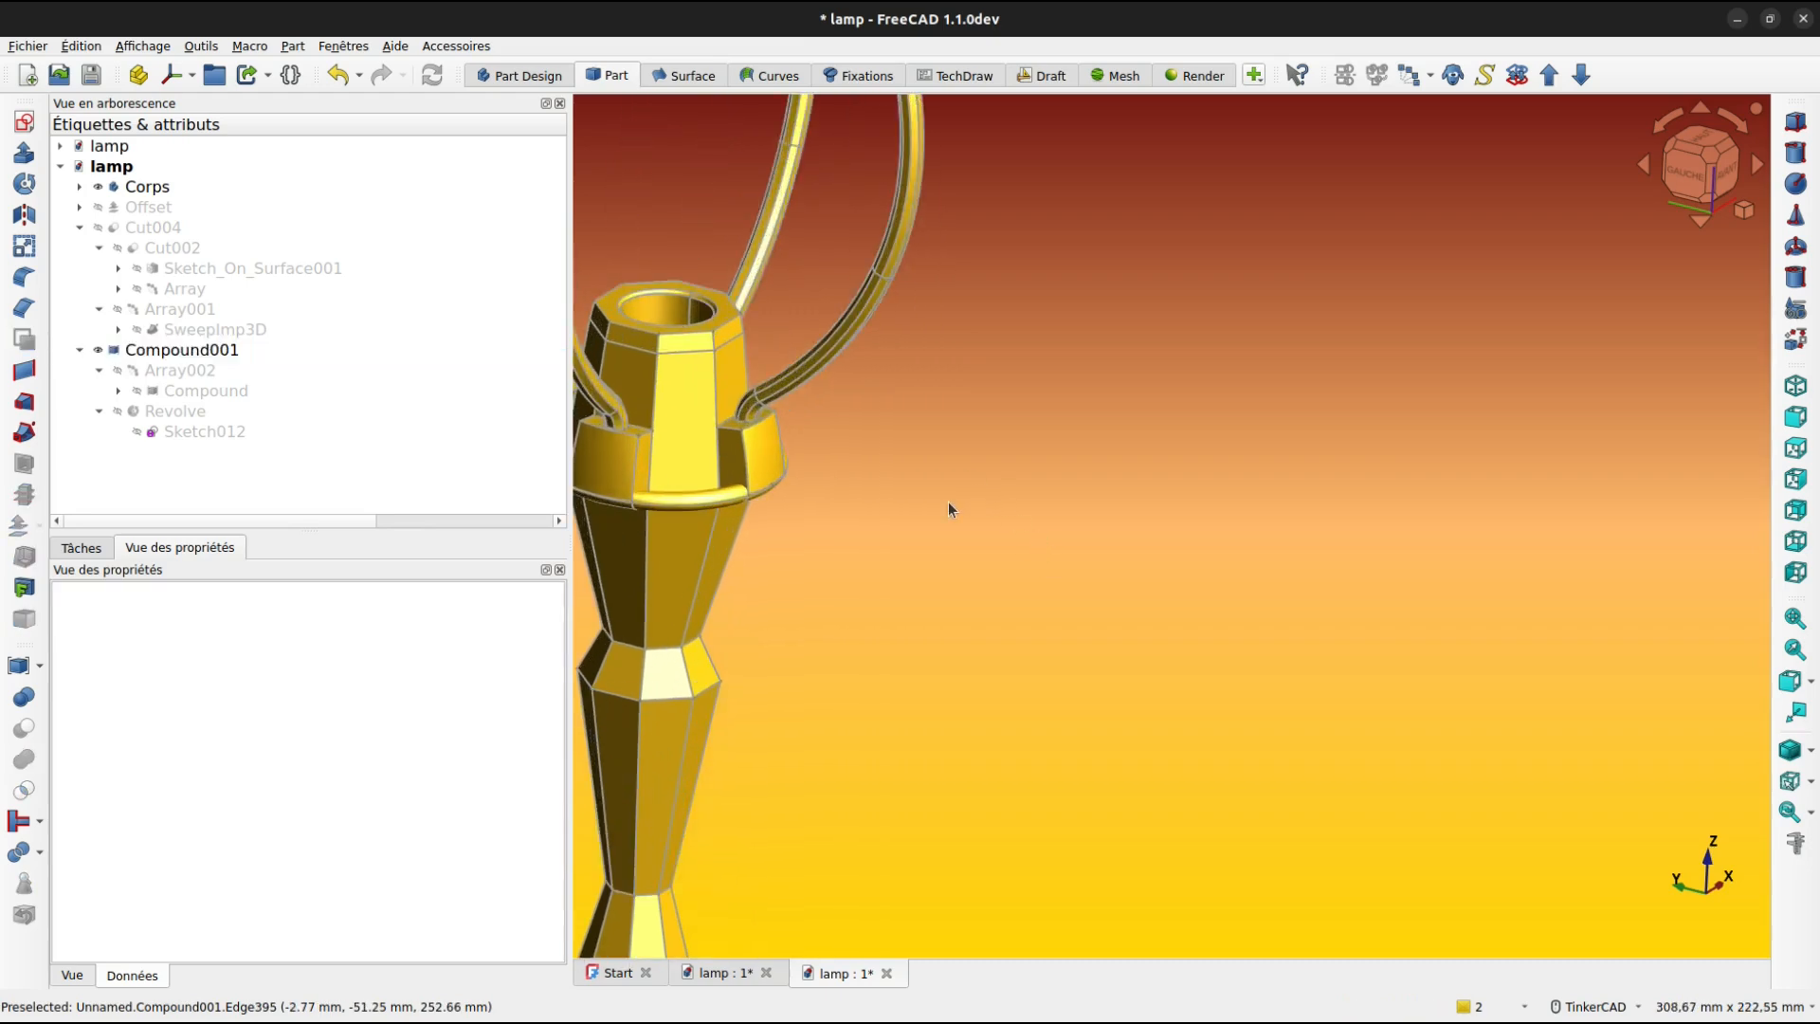
pyautogui.moveTo(901, 556); pyautogui.dragTo(1083, 468, button='middle')
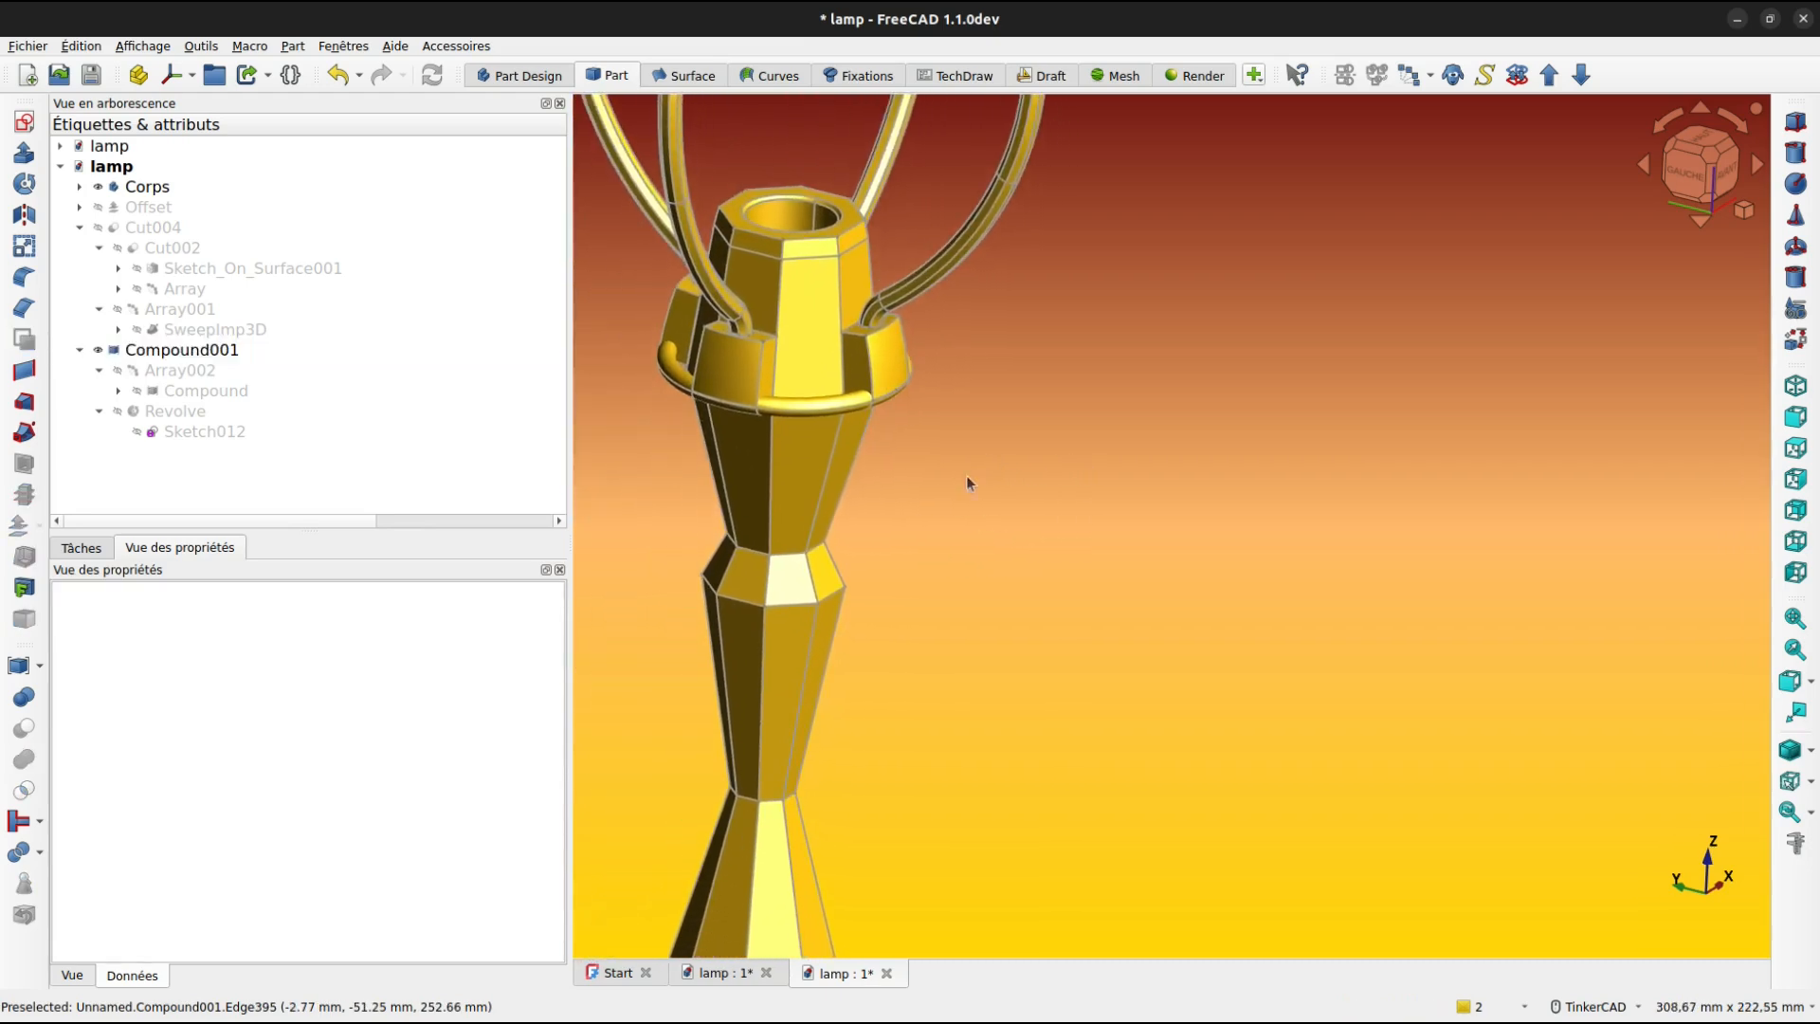
pyautogui.moveTo(967, 483)
pyautogui.mouseDown(button='right')
pyautogui.moveTo(979, 544)
pyautogui.moveTo(958, 548)
pyautogui.moveTo(975, 515)
pyautogui.mouseUp(button='right')
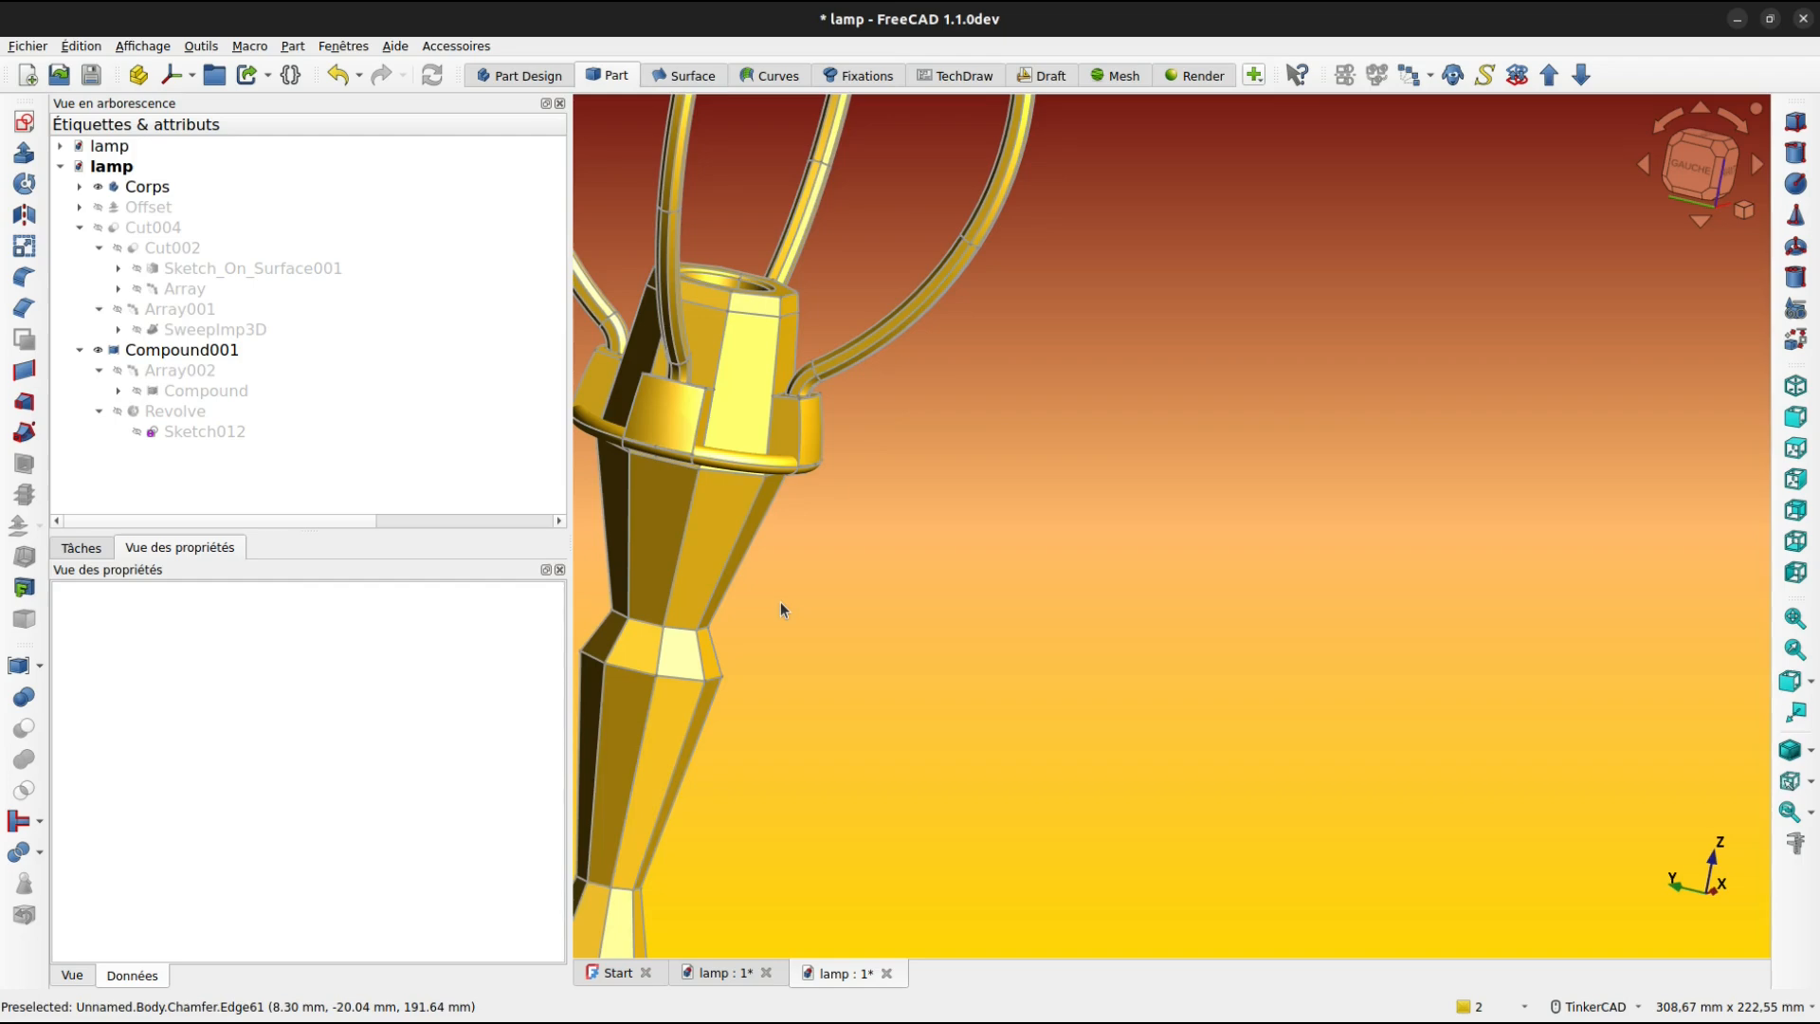
pyautogui.moveTo(800, 592); pyautogui.dragTo(807, 586, button='right')
pyautogui.moveTo(807, 585); pyautogui.dragTo(931, 594, button='middle')
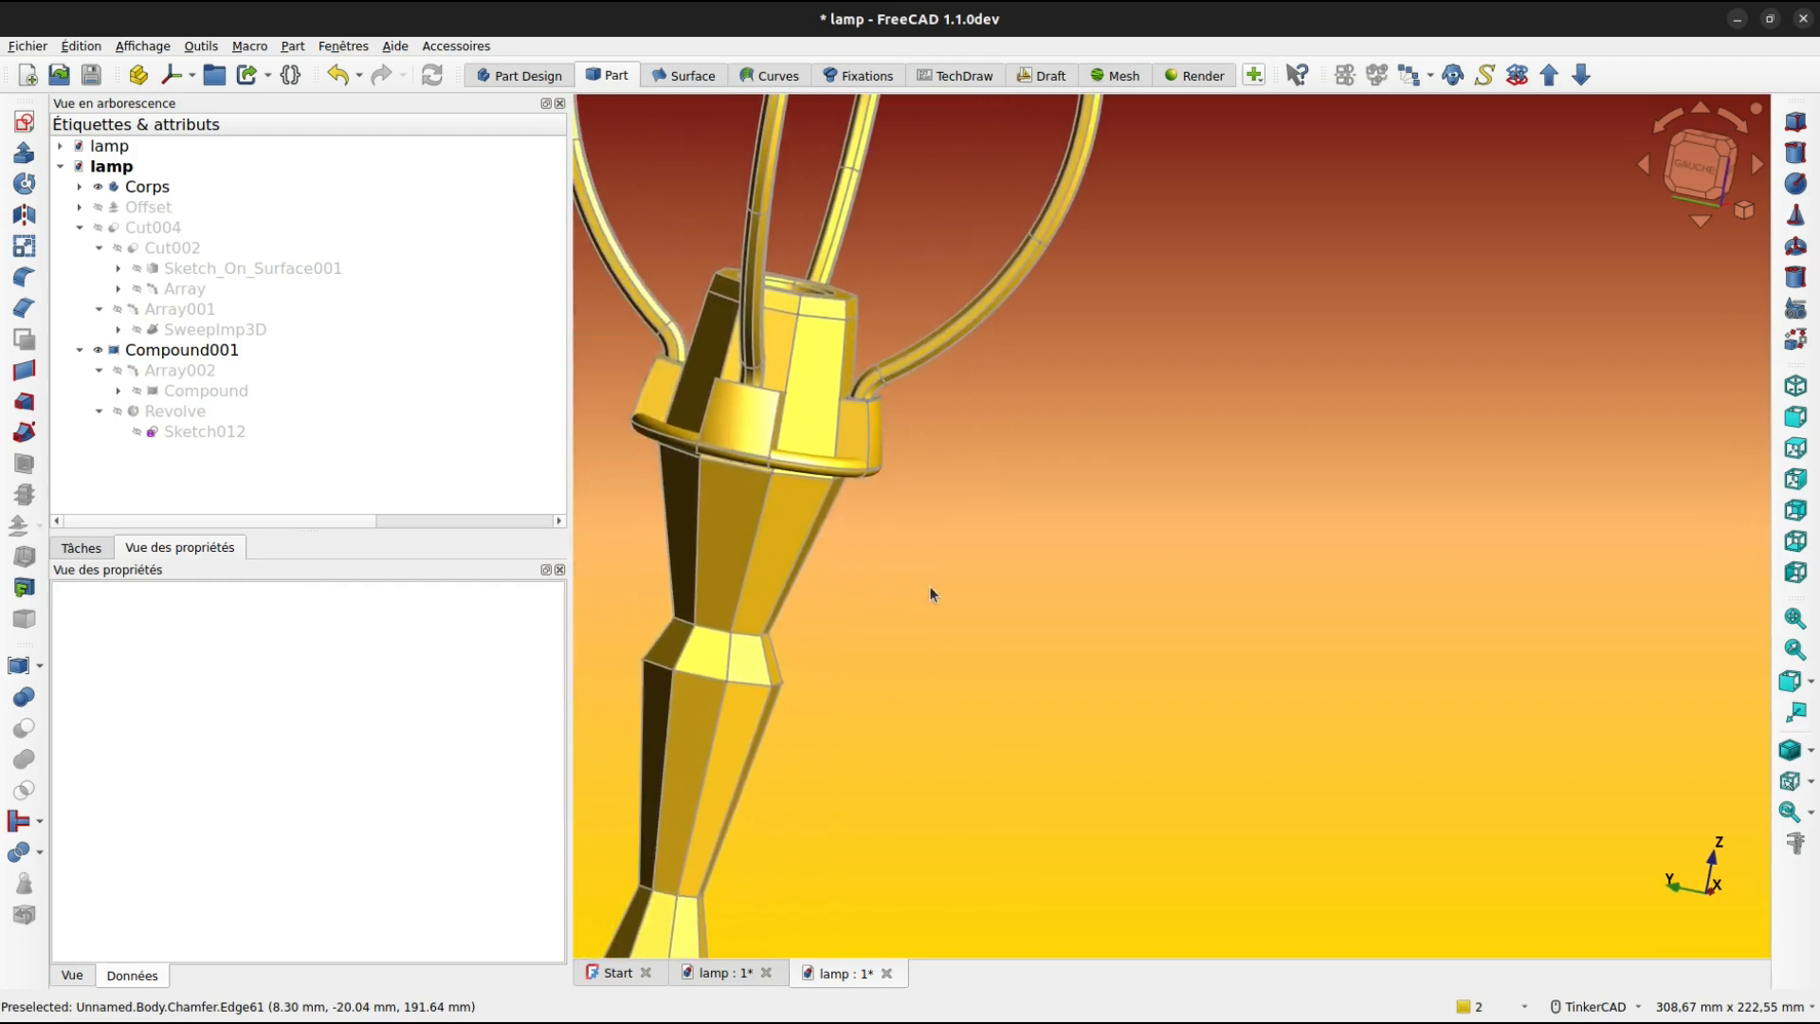
pyautogui.moveTo(914, 590); pyautogui.dragTo(781, 589, button='right')
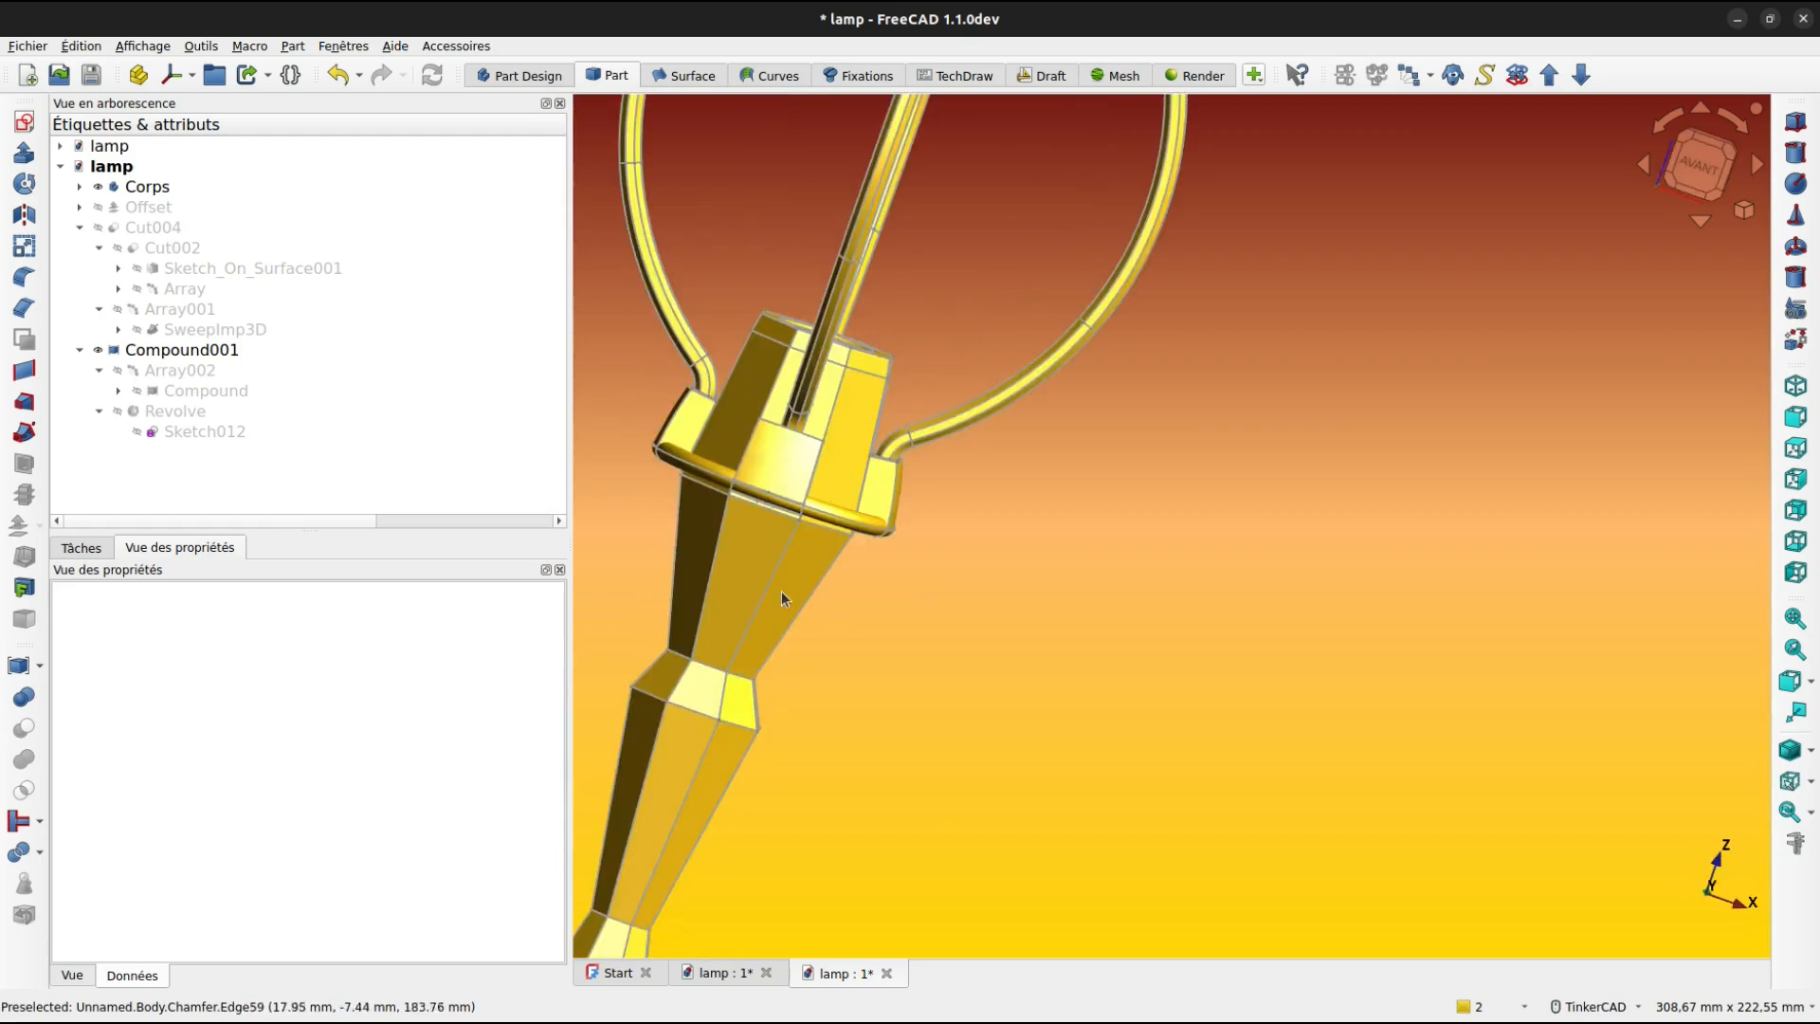
pyautogui.click(25, 122)
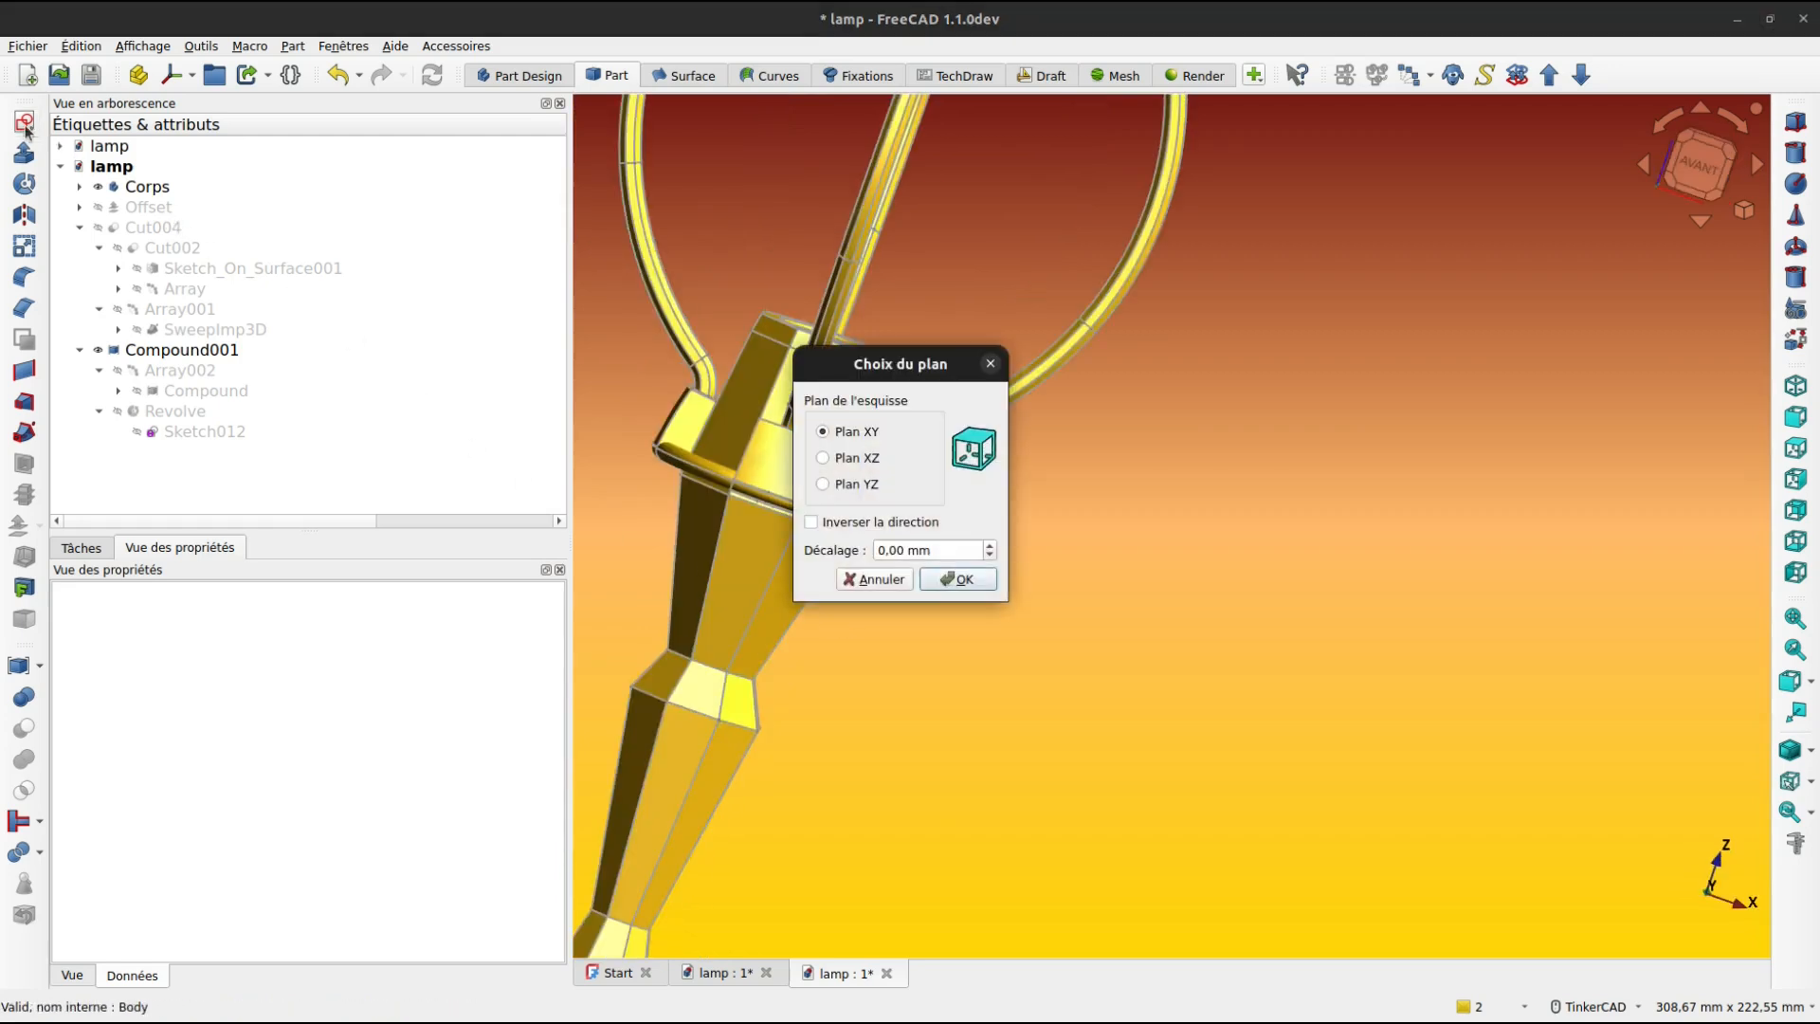
pyautogui.click(834, 463)
pyautogui.click(944, 582)
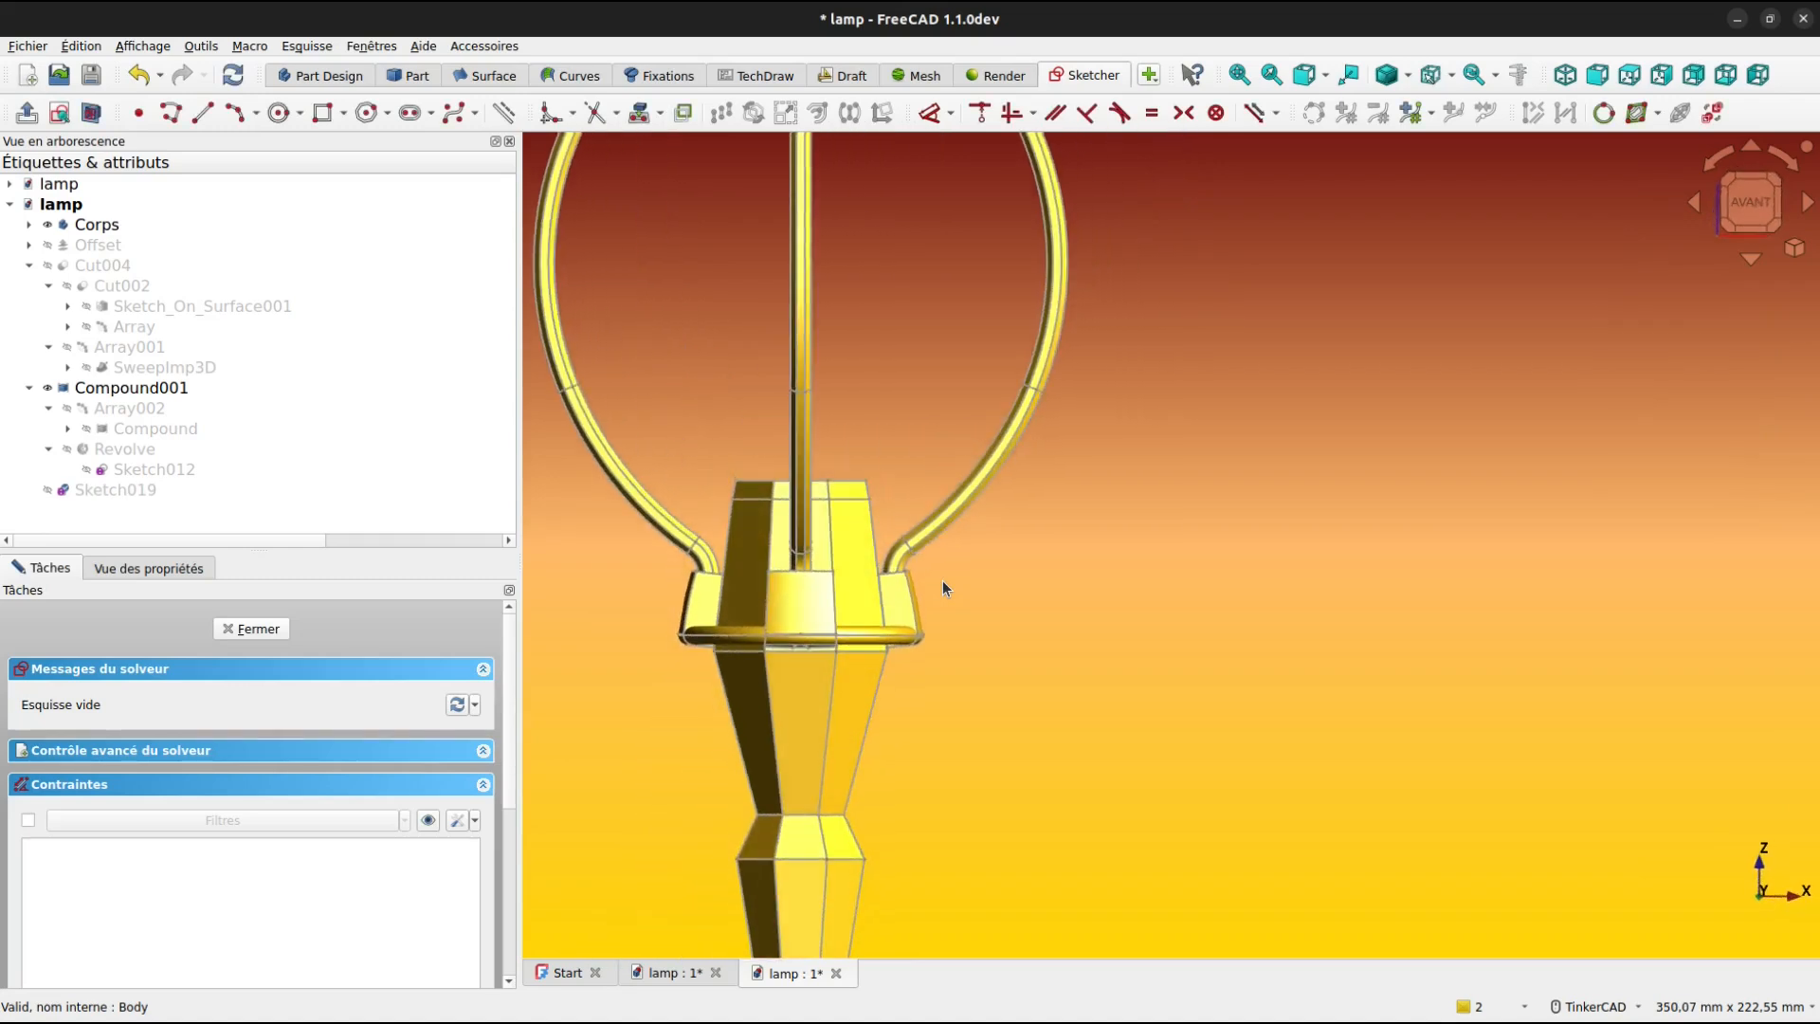
# Show the model in wireframe display around the collar where the arms attach.
pyautogui.press('Tab')
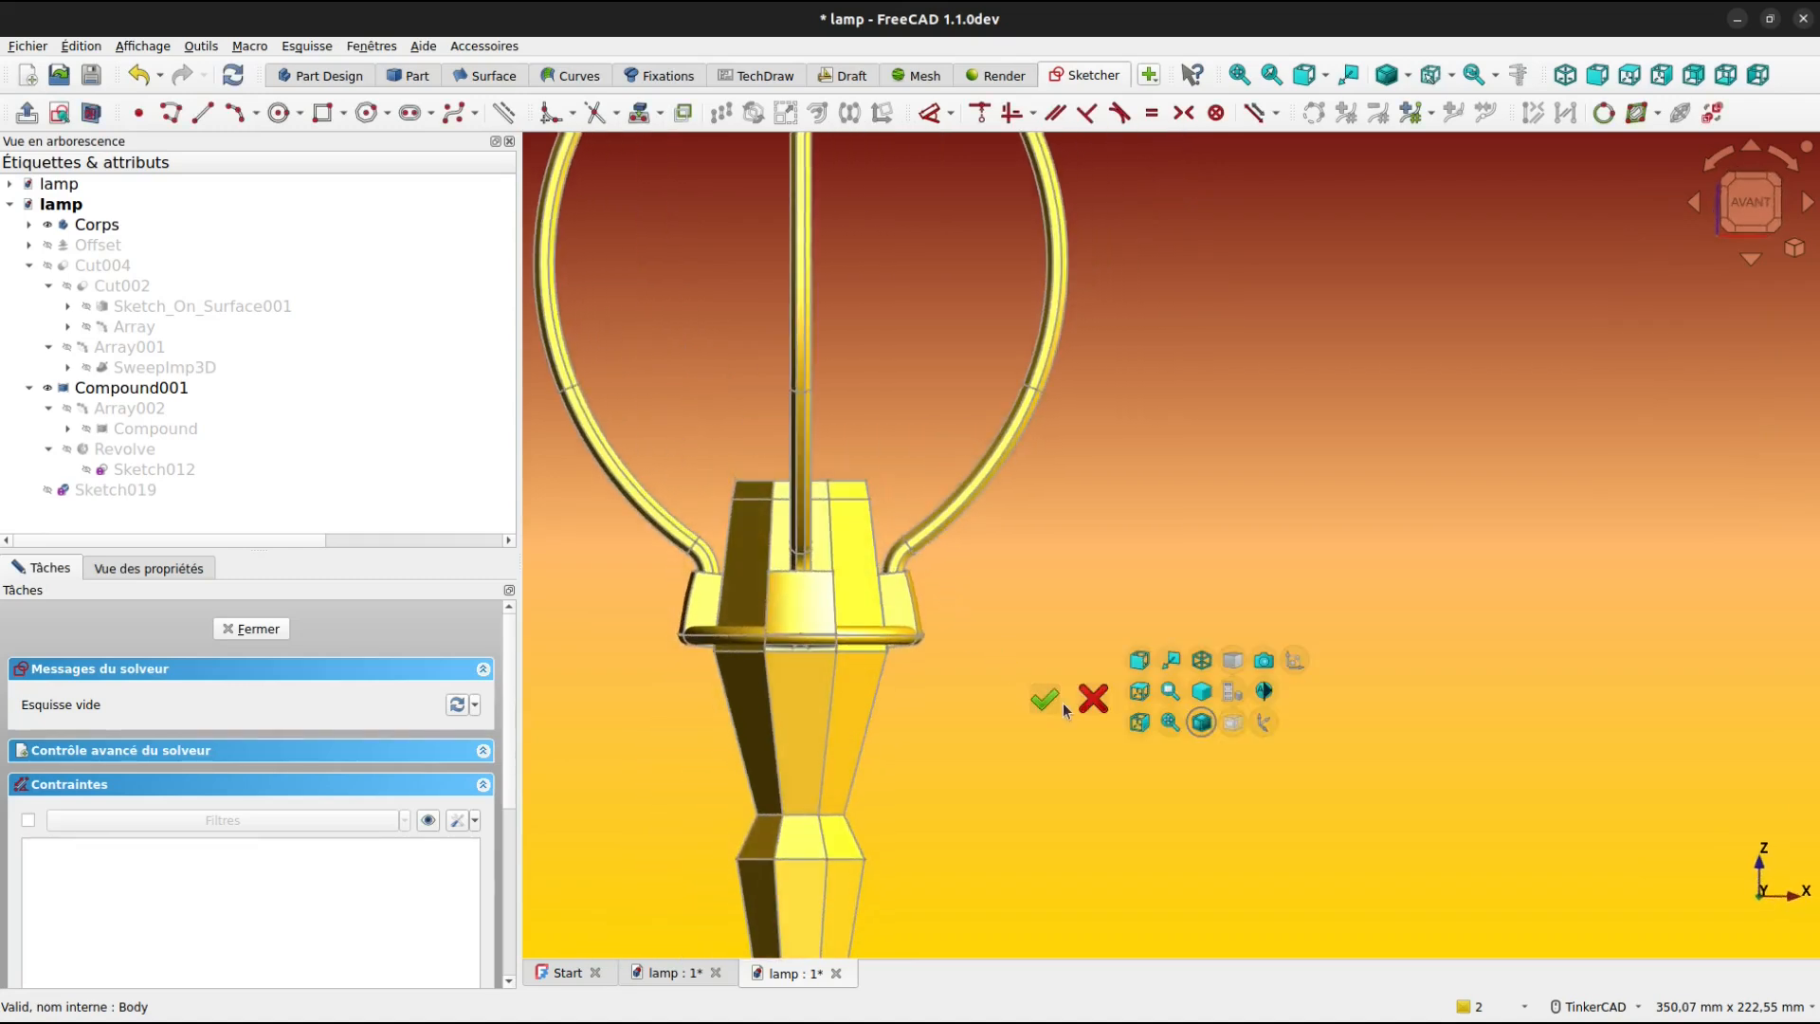
pyautogui.click(1202, 663)
pyautogui.scroll(5, 951, 646)
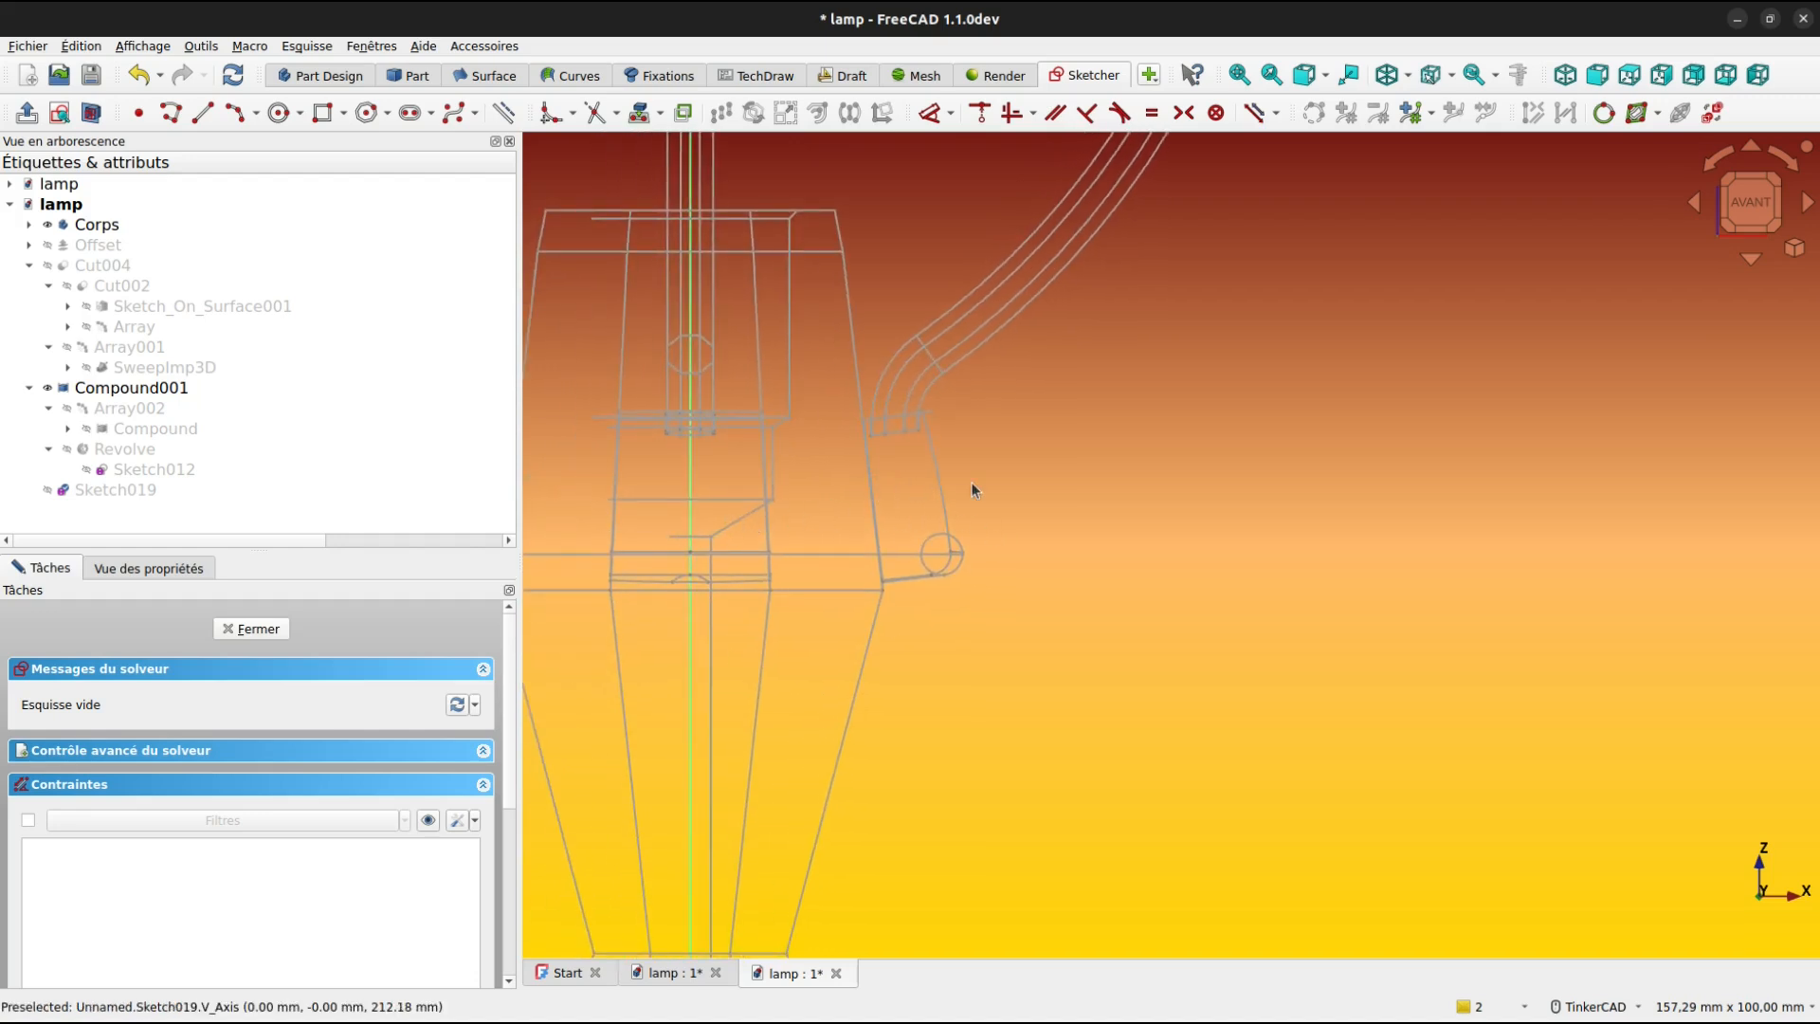
# Sketch a slightly rising line about 33 mm long from the vertical axis to beyond the collar's outer edge.
pyautogui.click(202, 112)
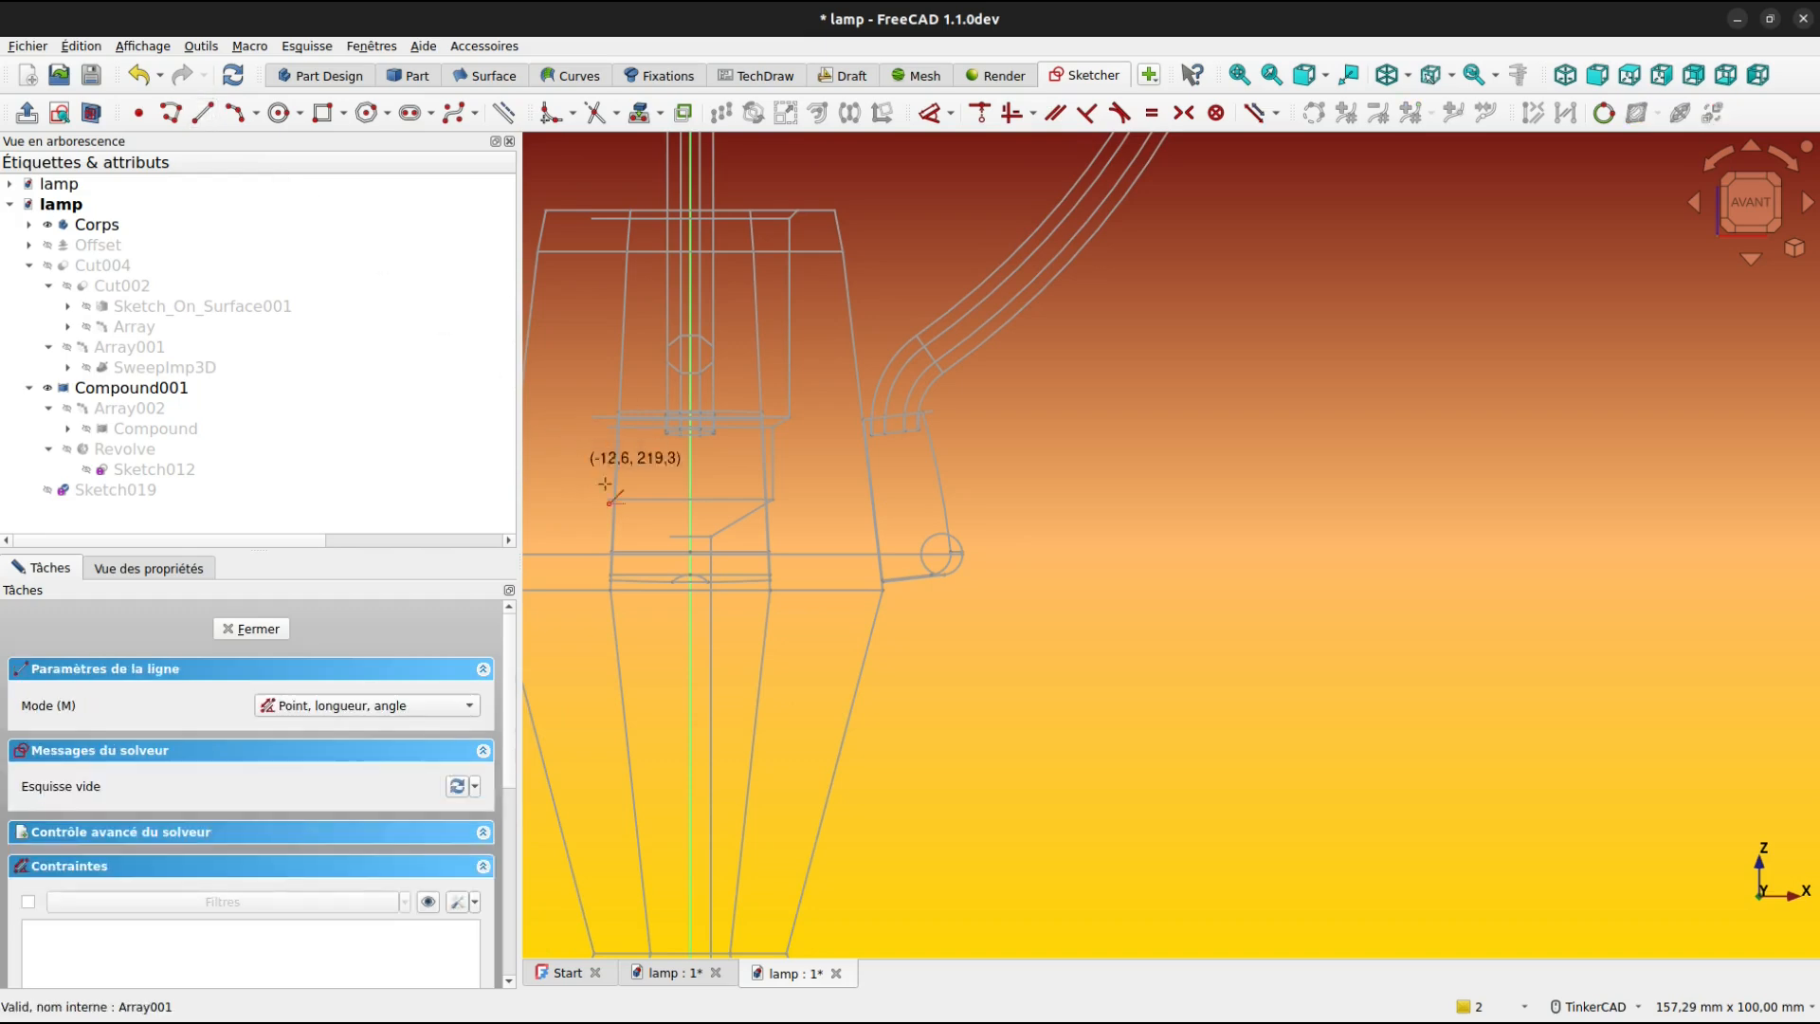
pyautogui.click(687, 547)
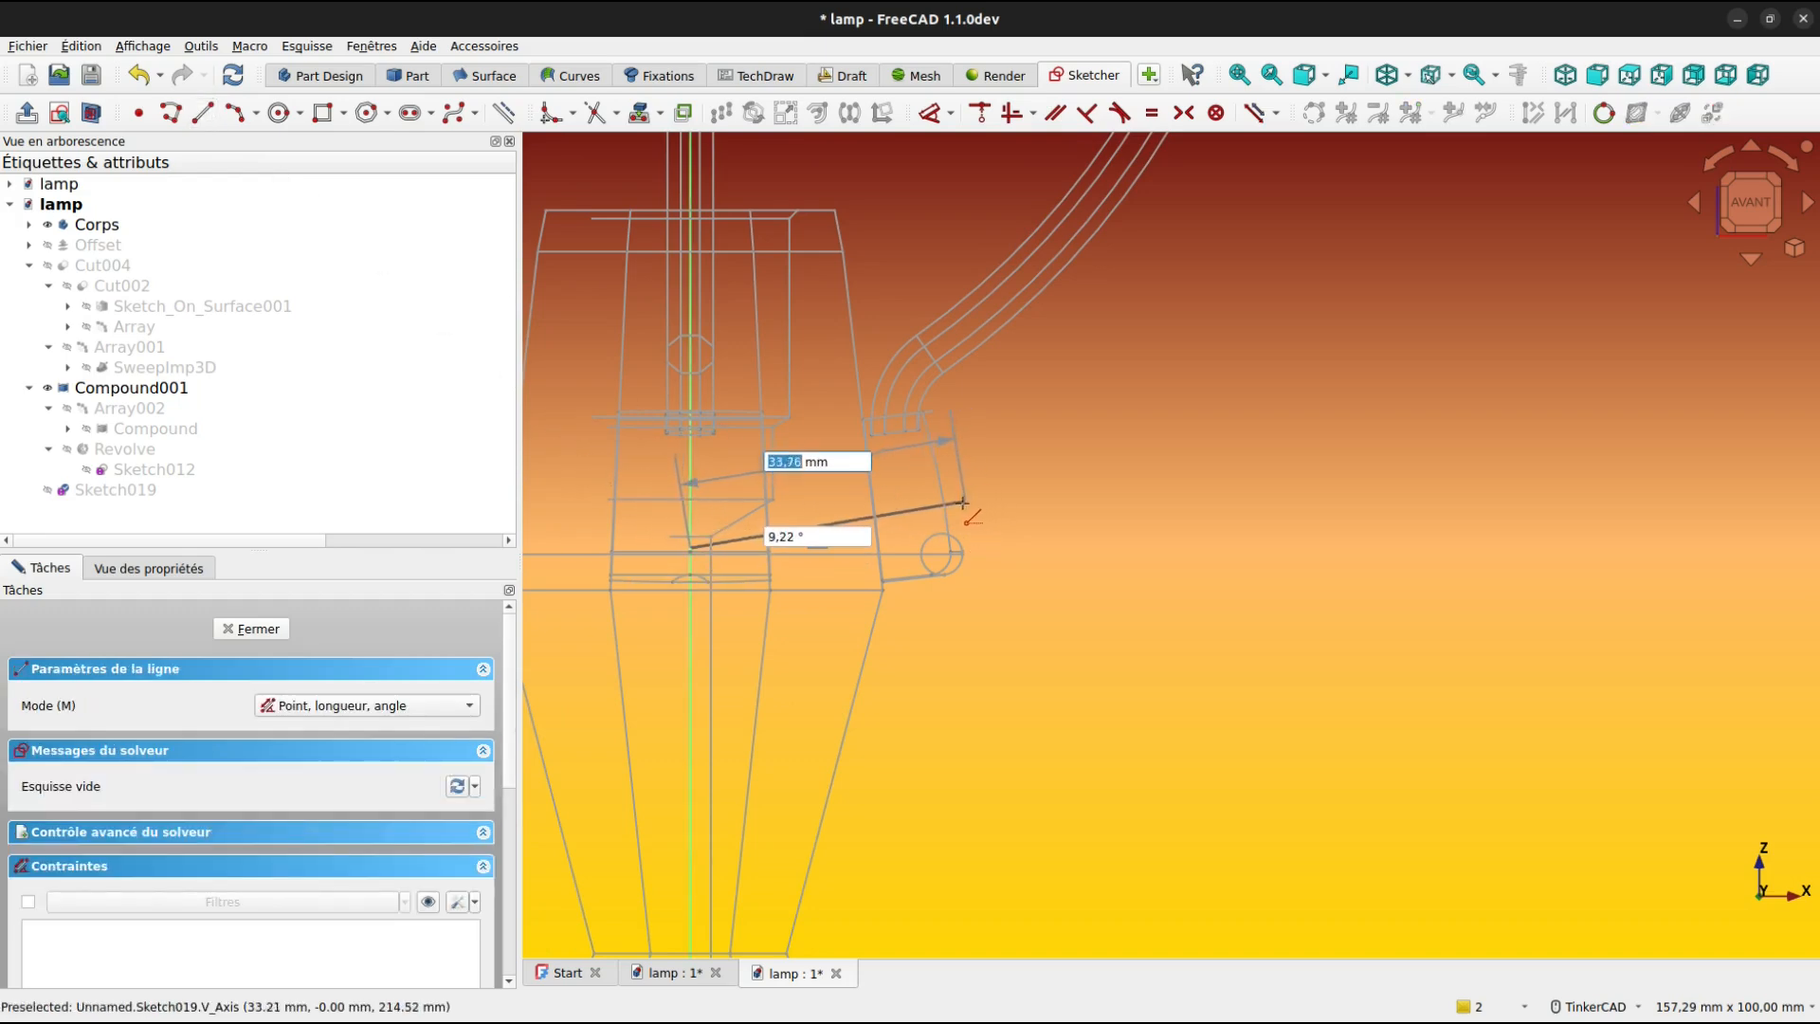
pyautogui.click(961, 505)
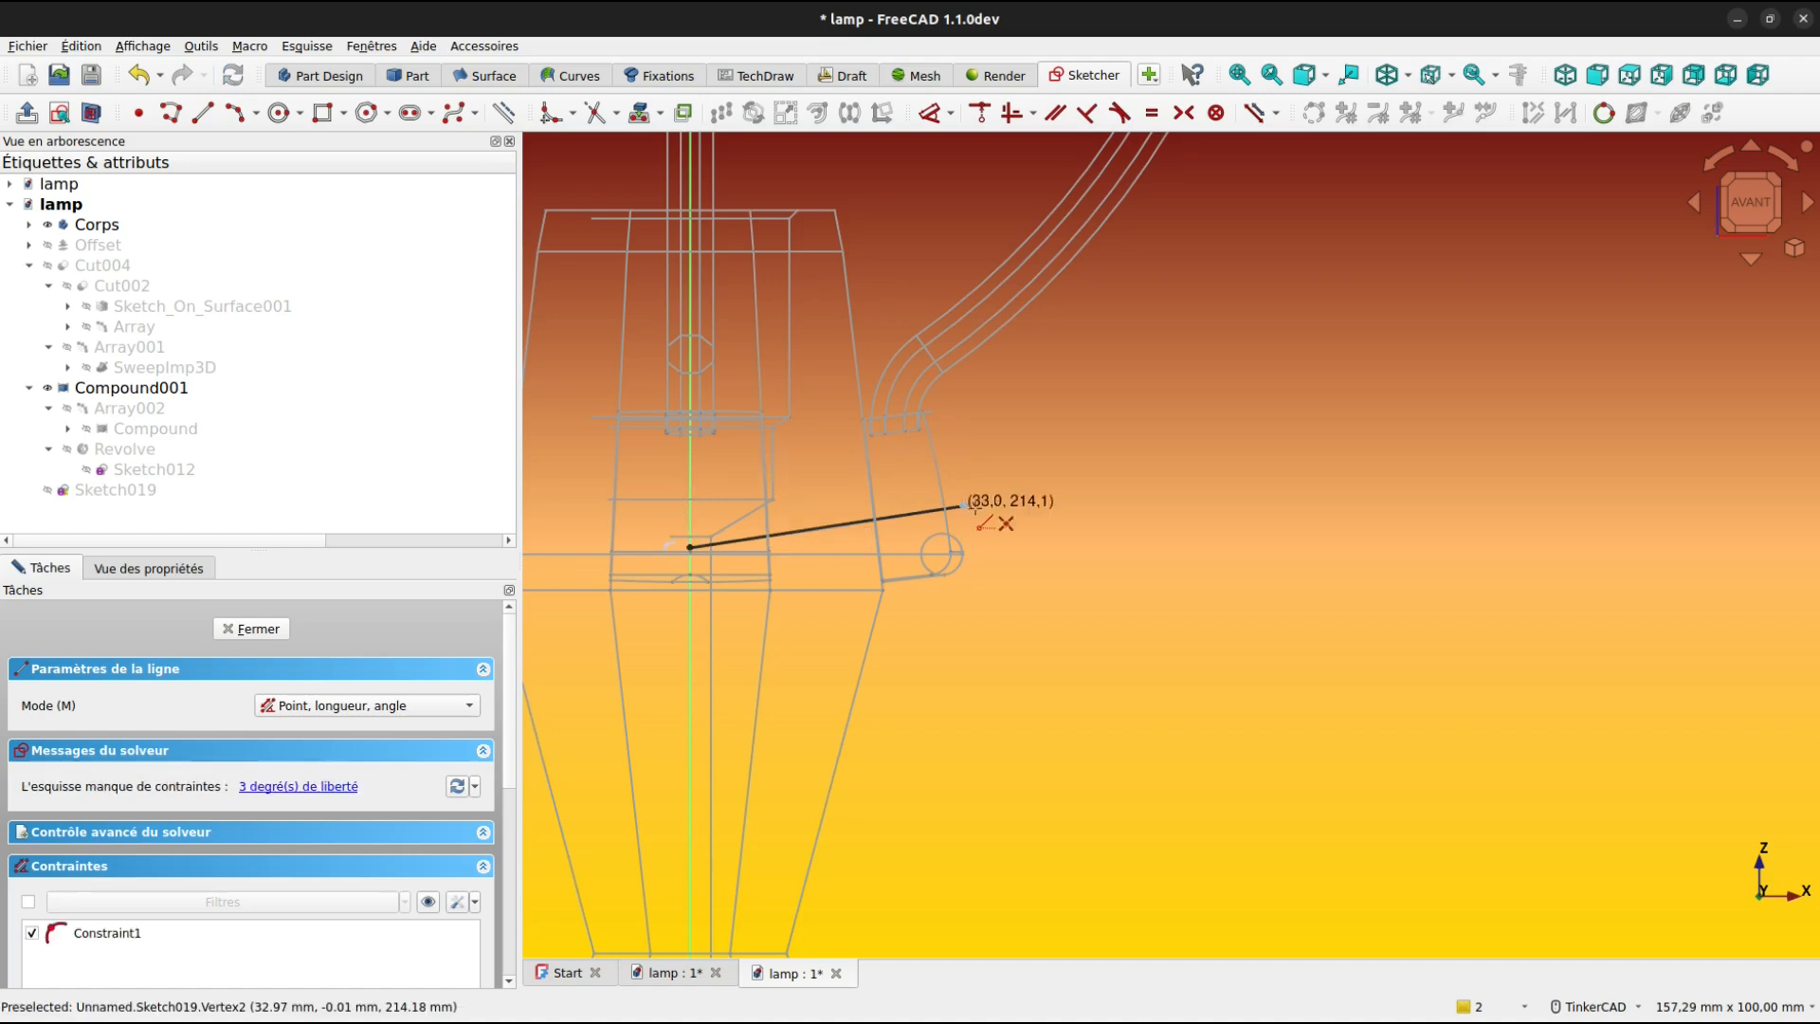
pyautogui.press('Escape')
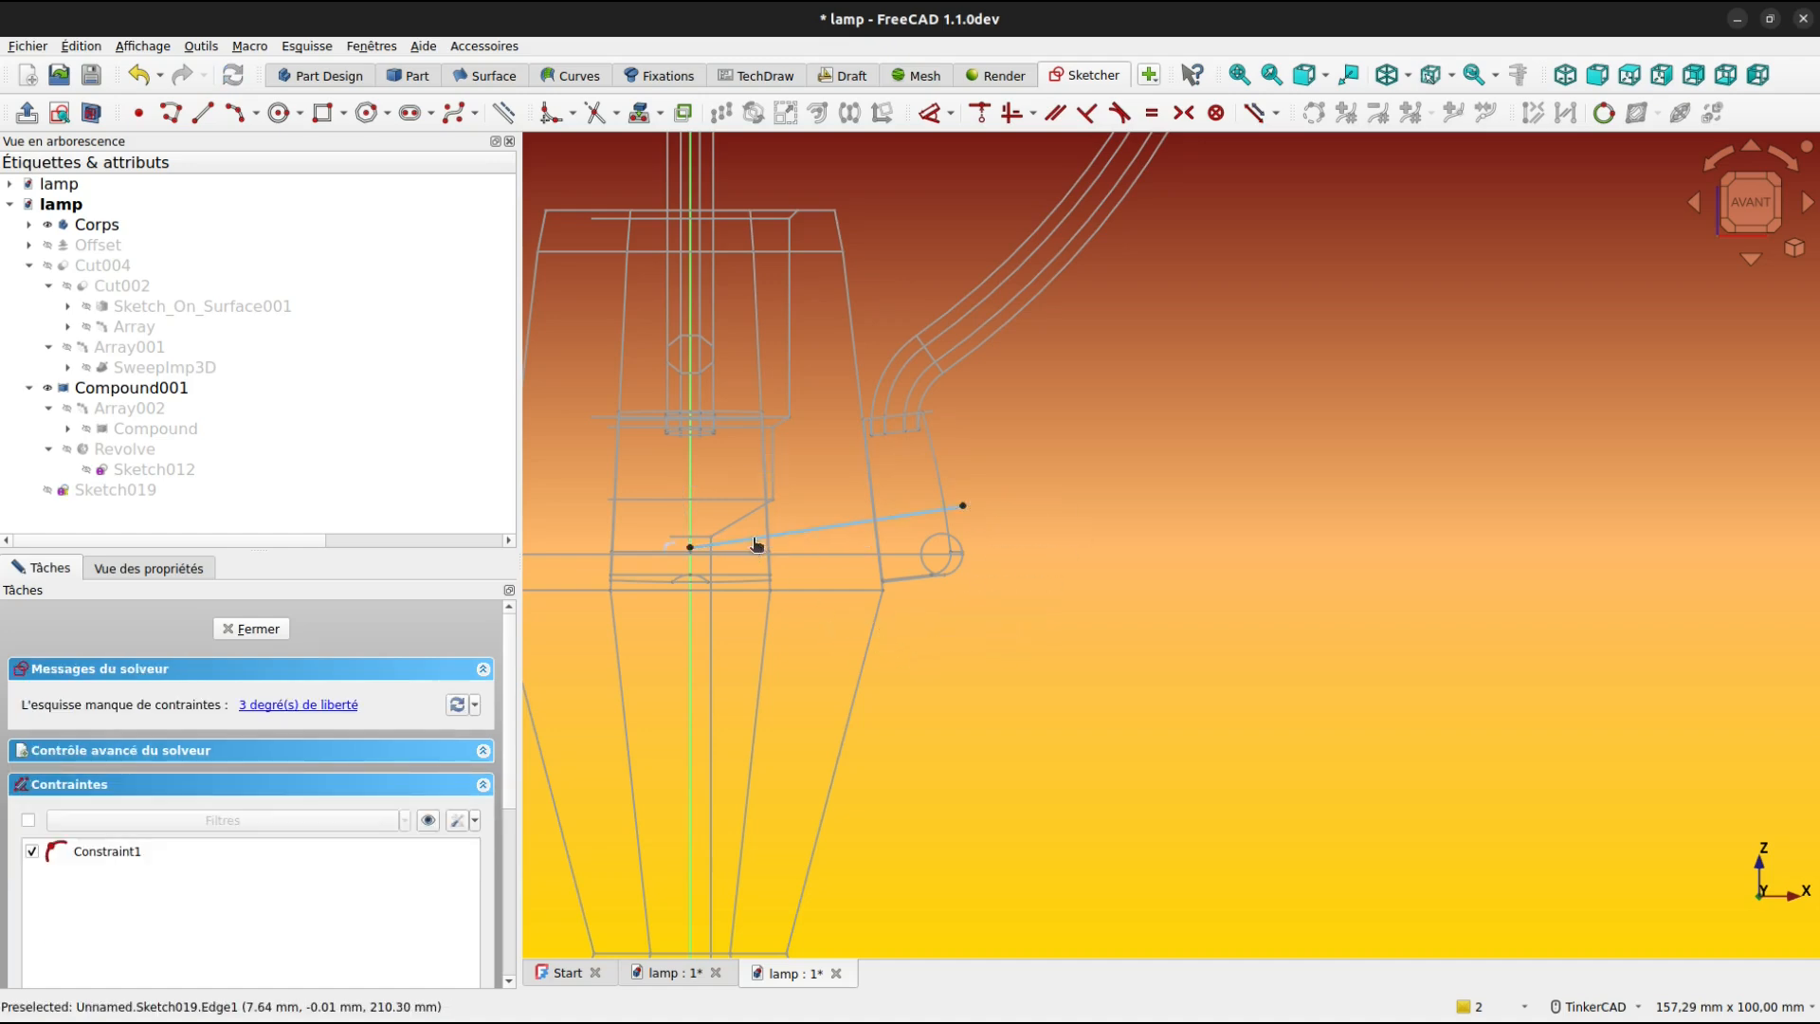
# Shift the sloped line upward and adjust its endpoints so it crosses the arm's support block at about mid-height.
pyautogui.moveTo(754, 548); pyautogui.dragTo(752, 514)
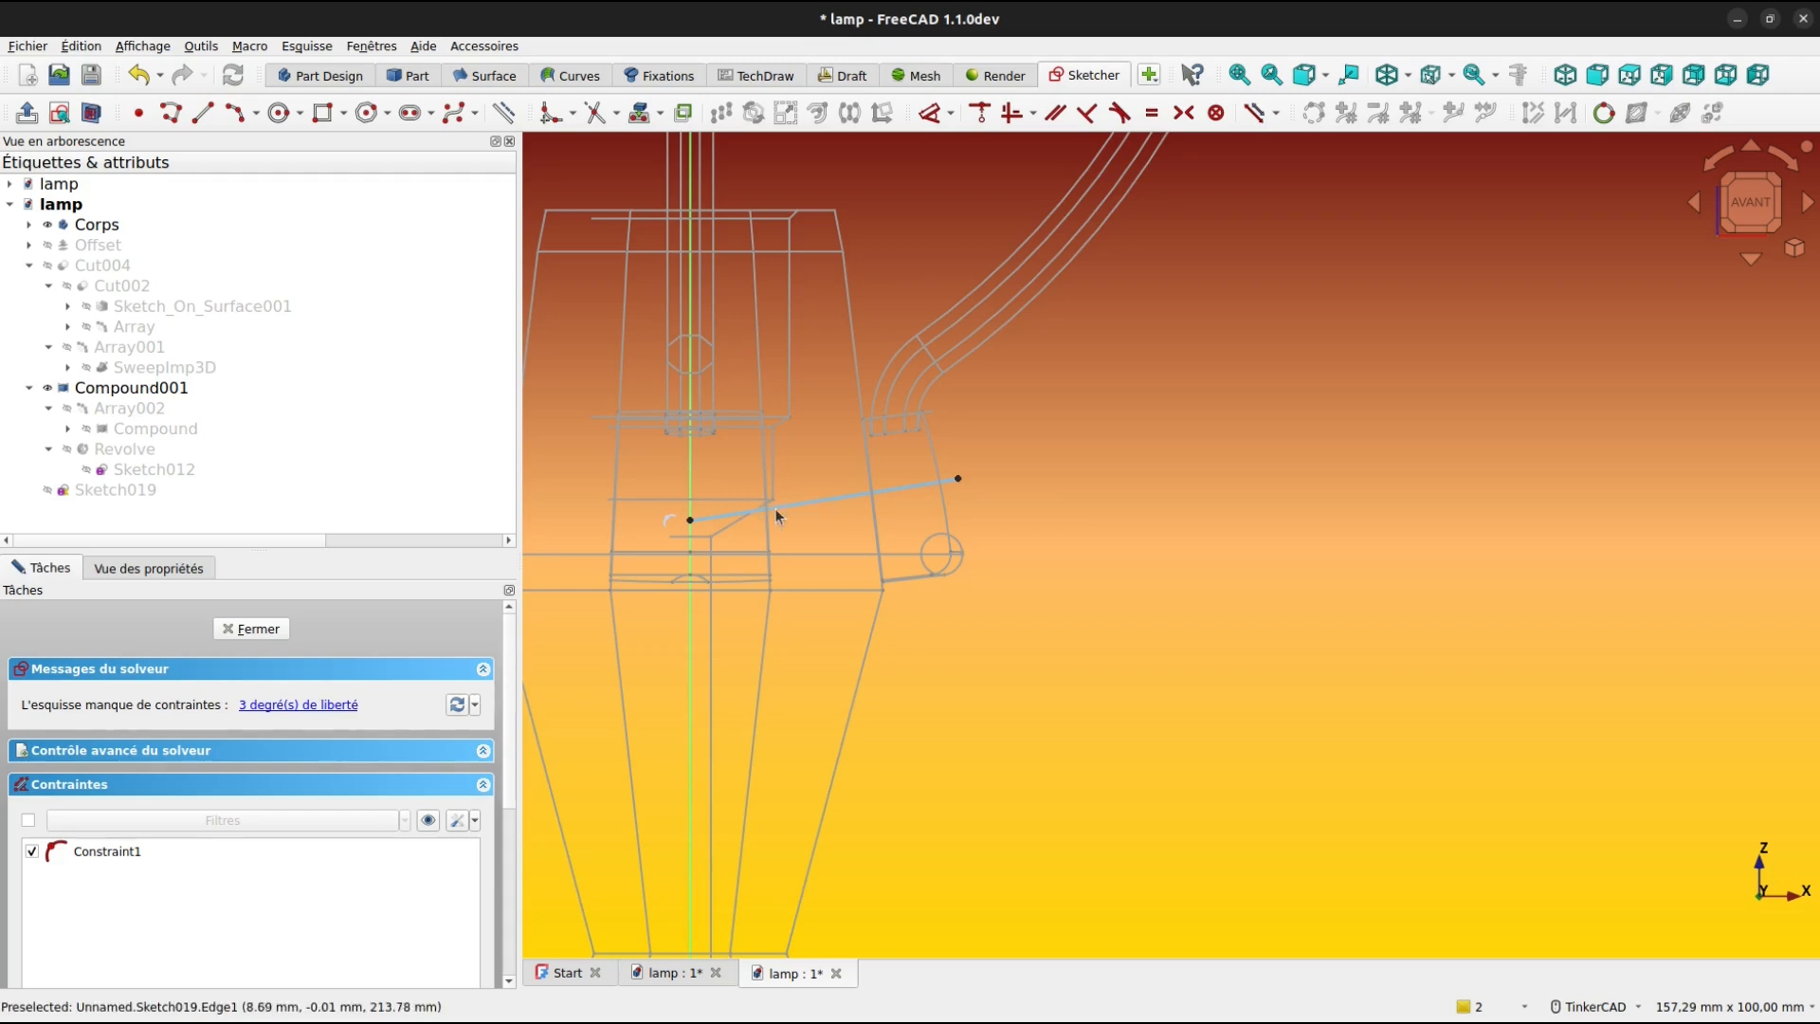
pyautogui.scroll(3, 762, 492)
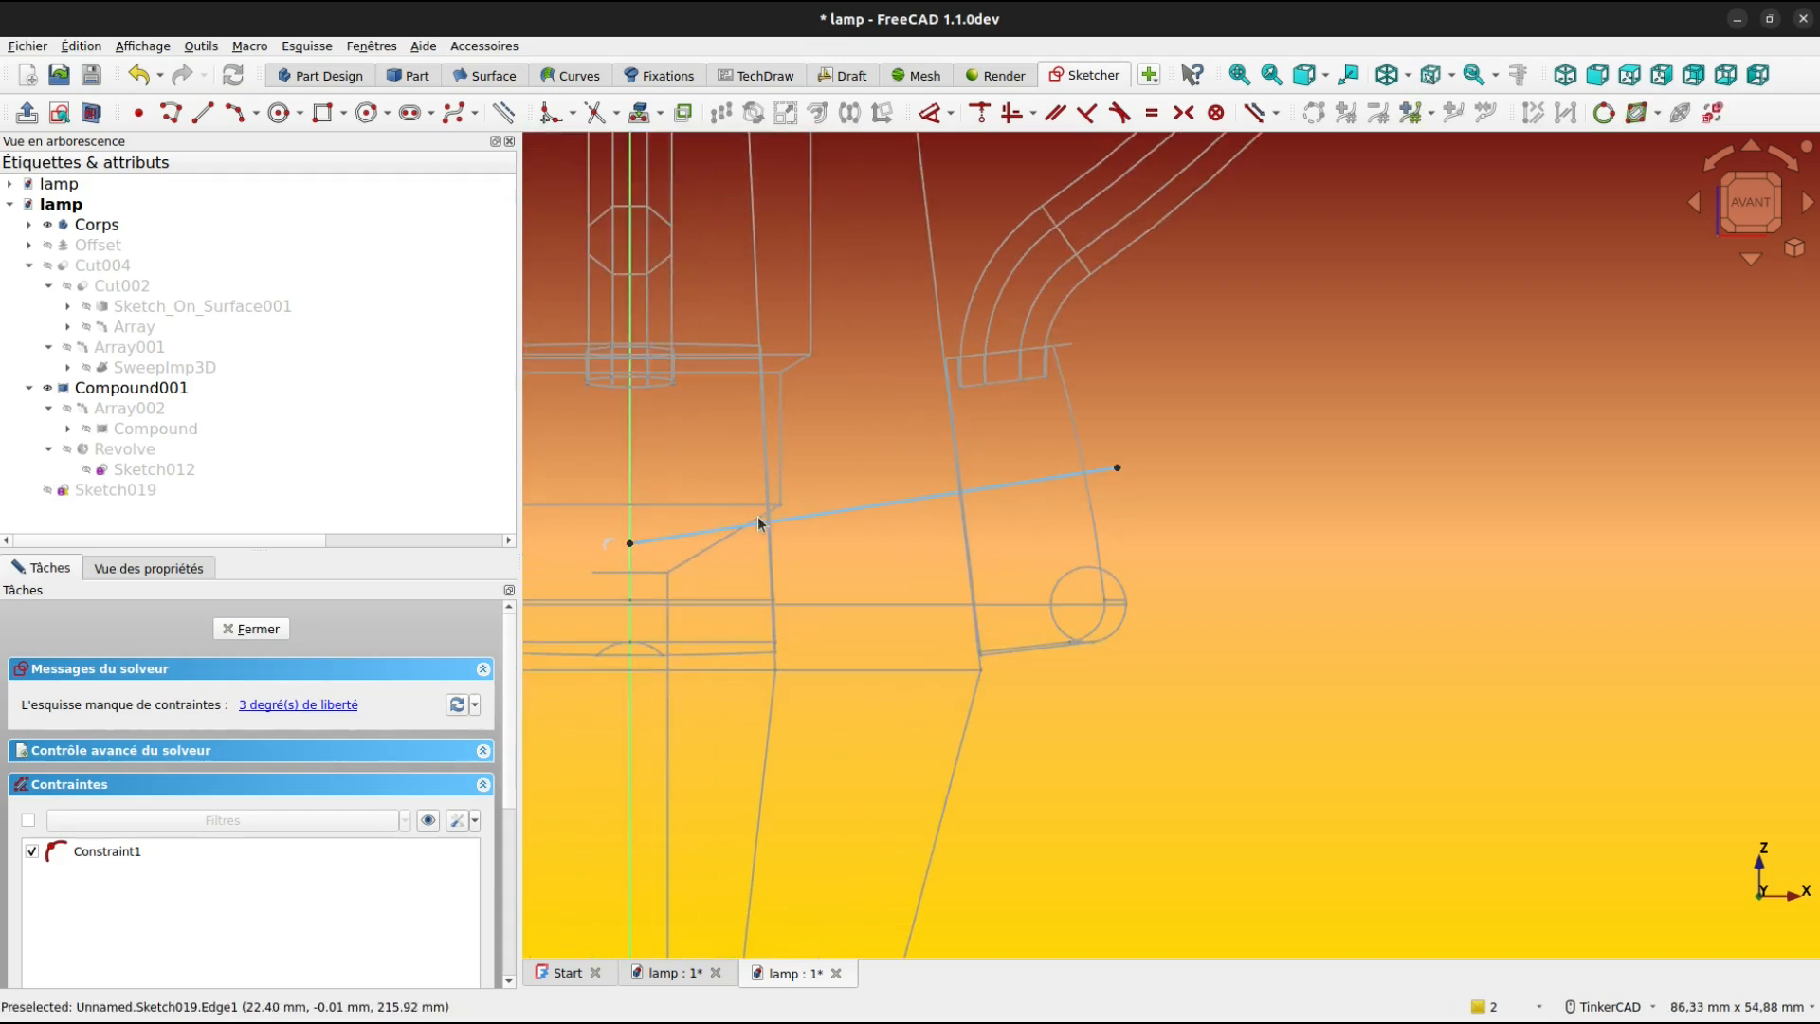
pyautogui.moveTo(1117, 469)
pyautogui.mouseDown()
pyautogui.moveTo(1151, 470)
pyautogui.moveTo(1108, 485)
pyautogui.mouseUp()
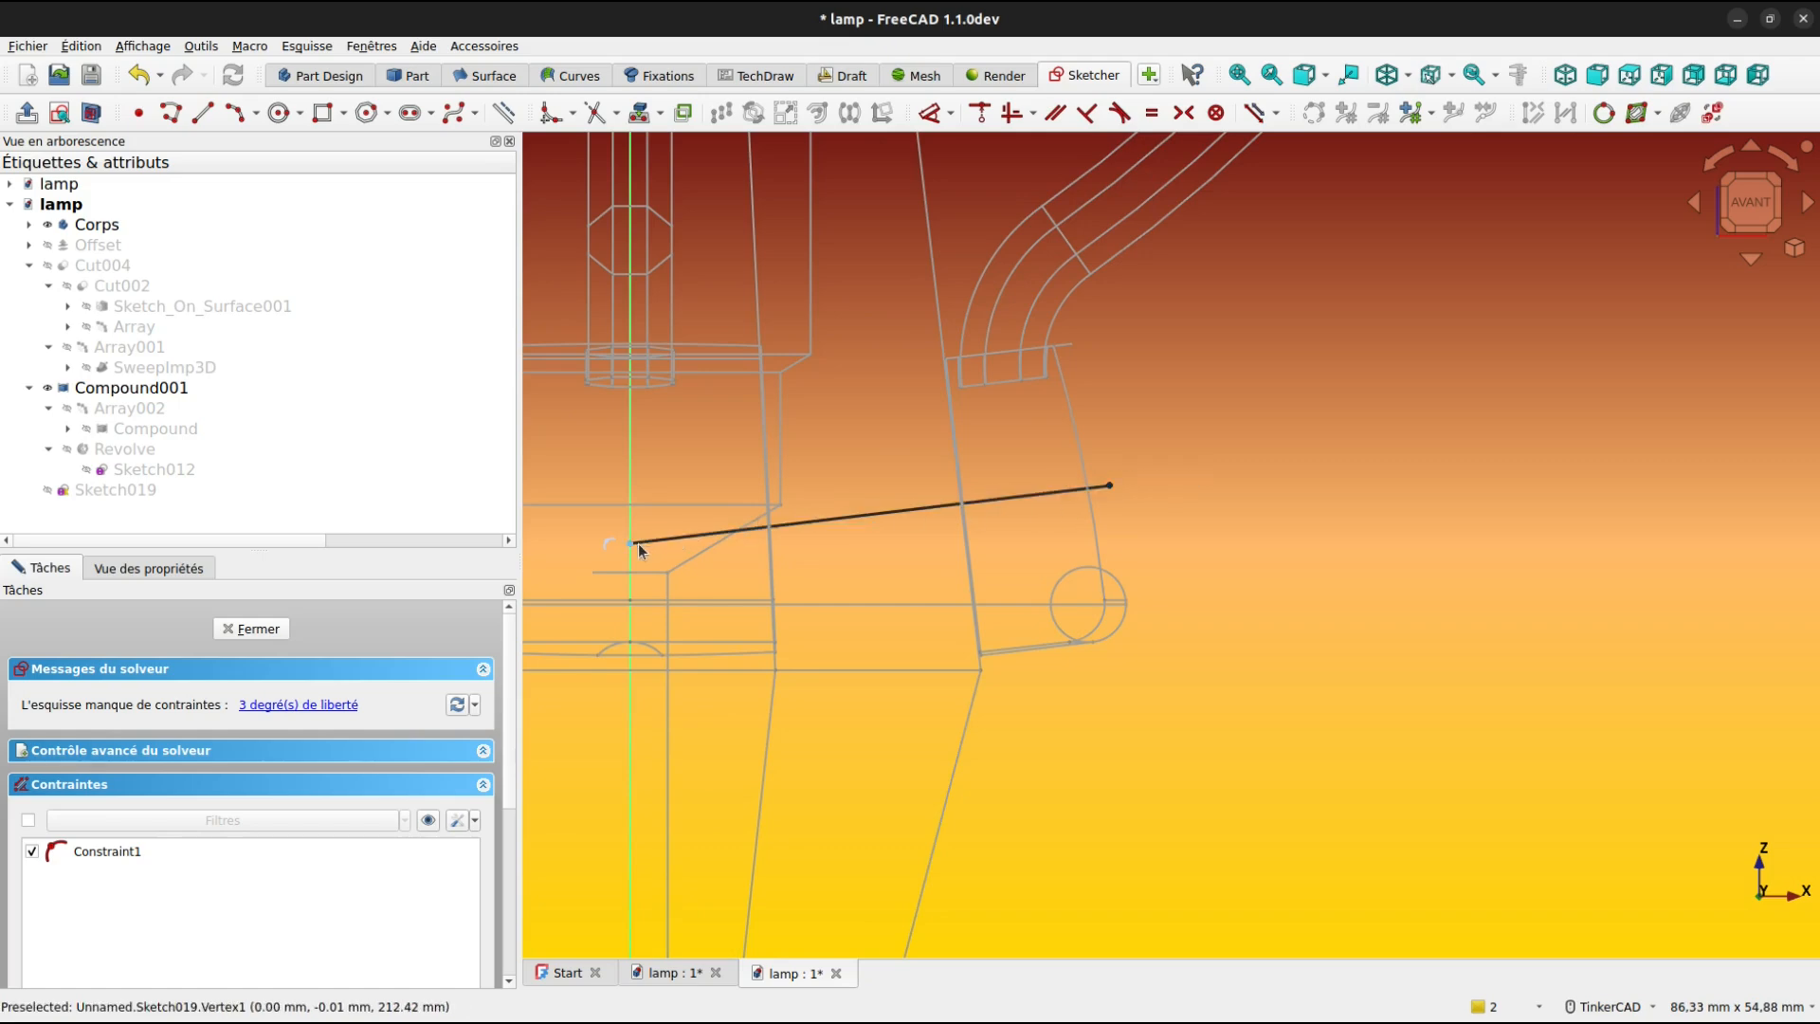
pyautogui.moveTo(631, 546); pyautogui.dragTo(629, 539)
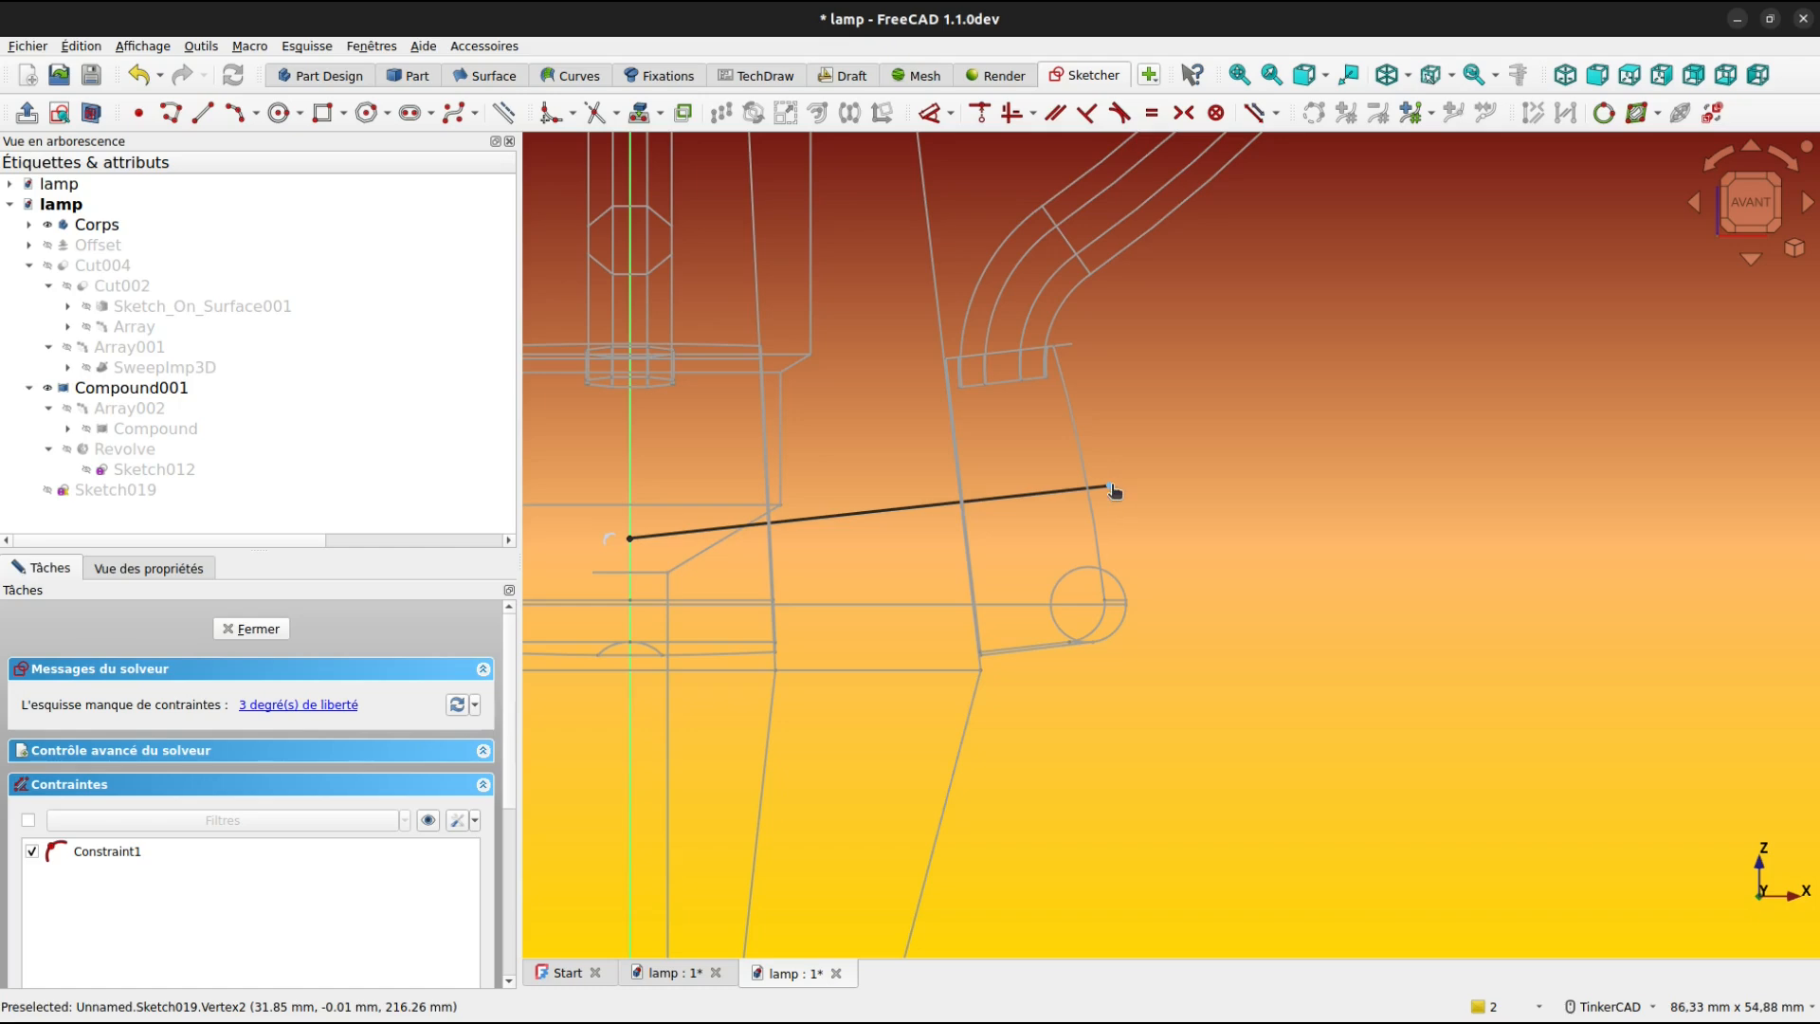
pyautogui.moveTo(1112, 488); pyautogui.dragTo(1110, 489)
# Project the slanted inner edge of the arm's support block into the sketch as external geometry.
pyautogui.moveTo(1150, 499); pyautogui.dragTo(1138, 492, button='right')
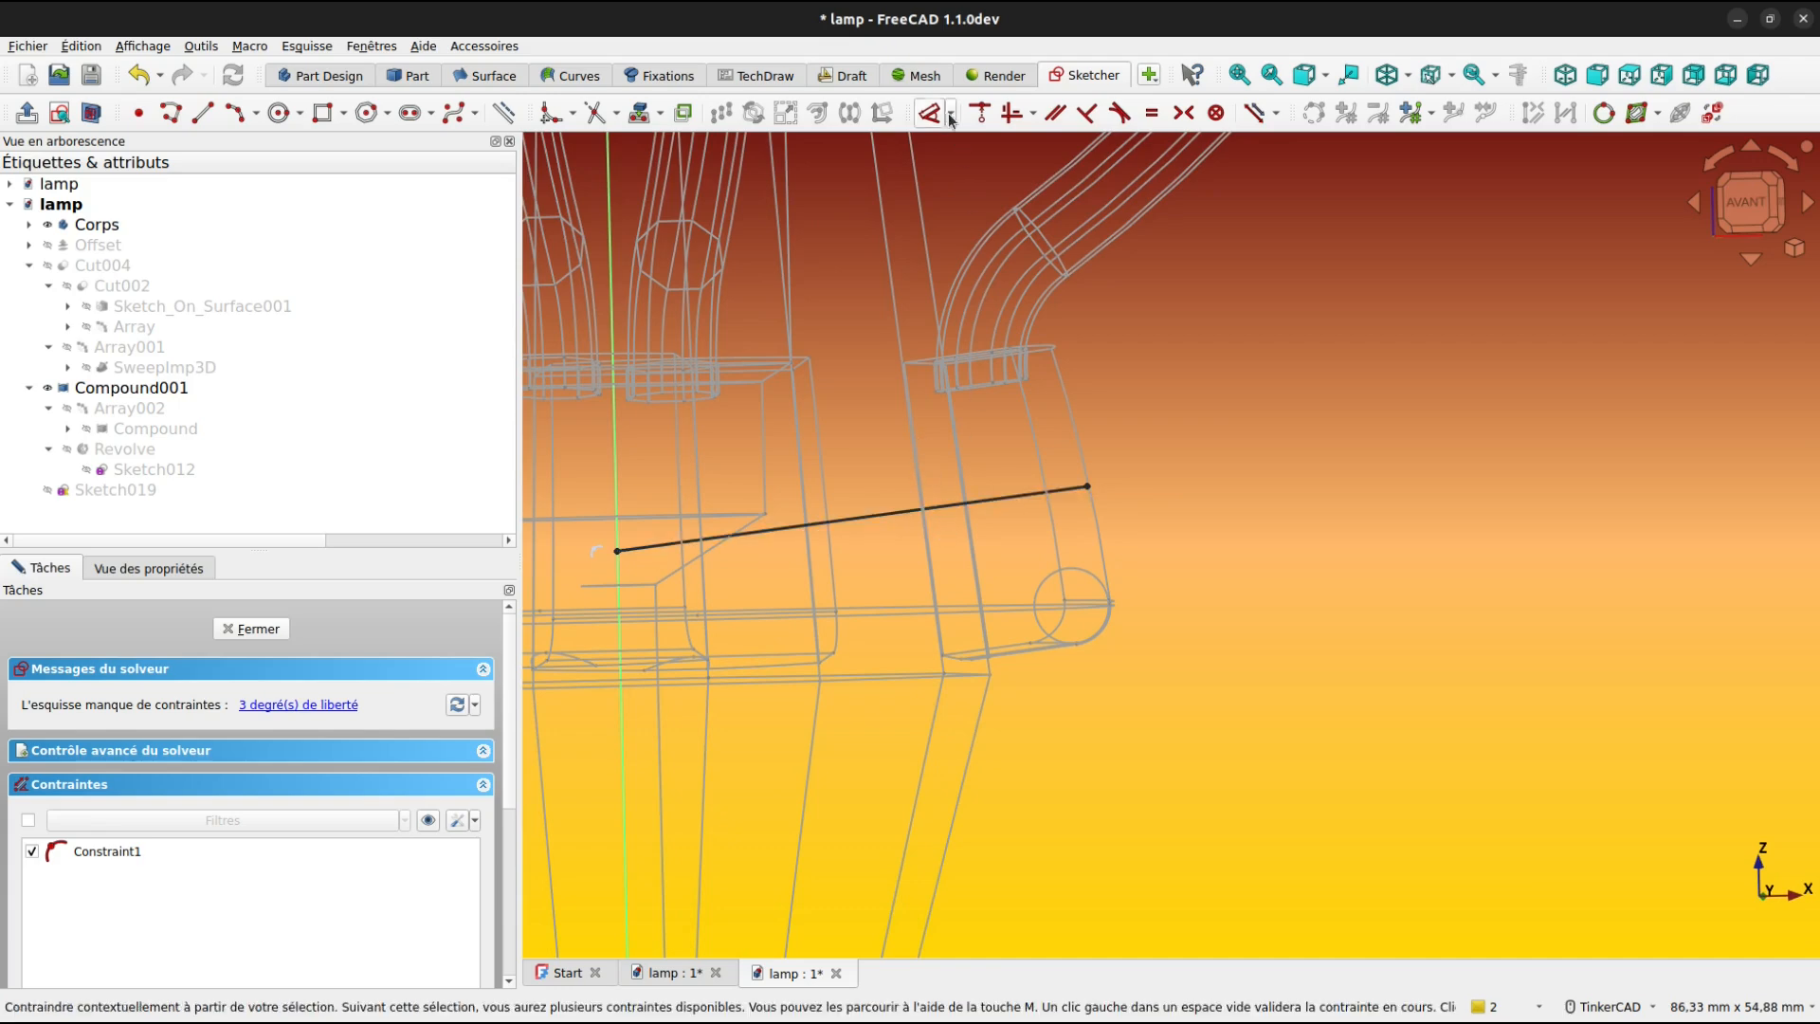
pyautogui.click(658, 120)
pyautogui.click(668, 139)
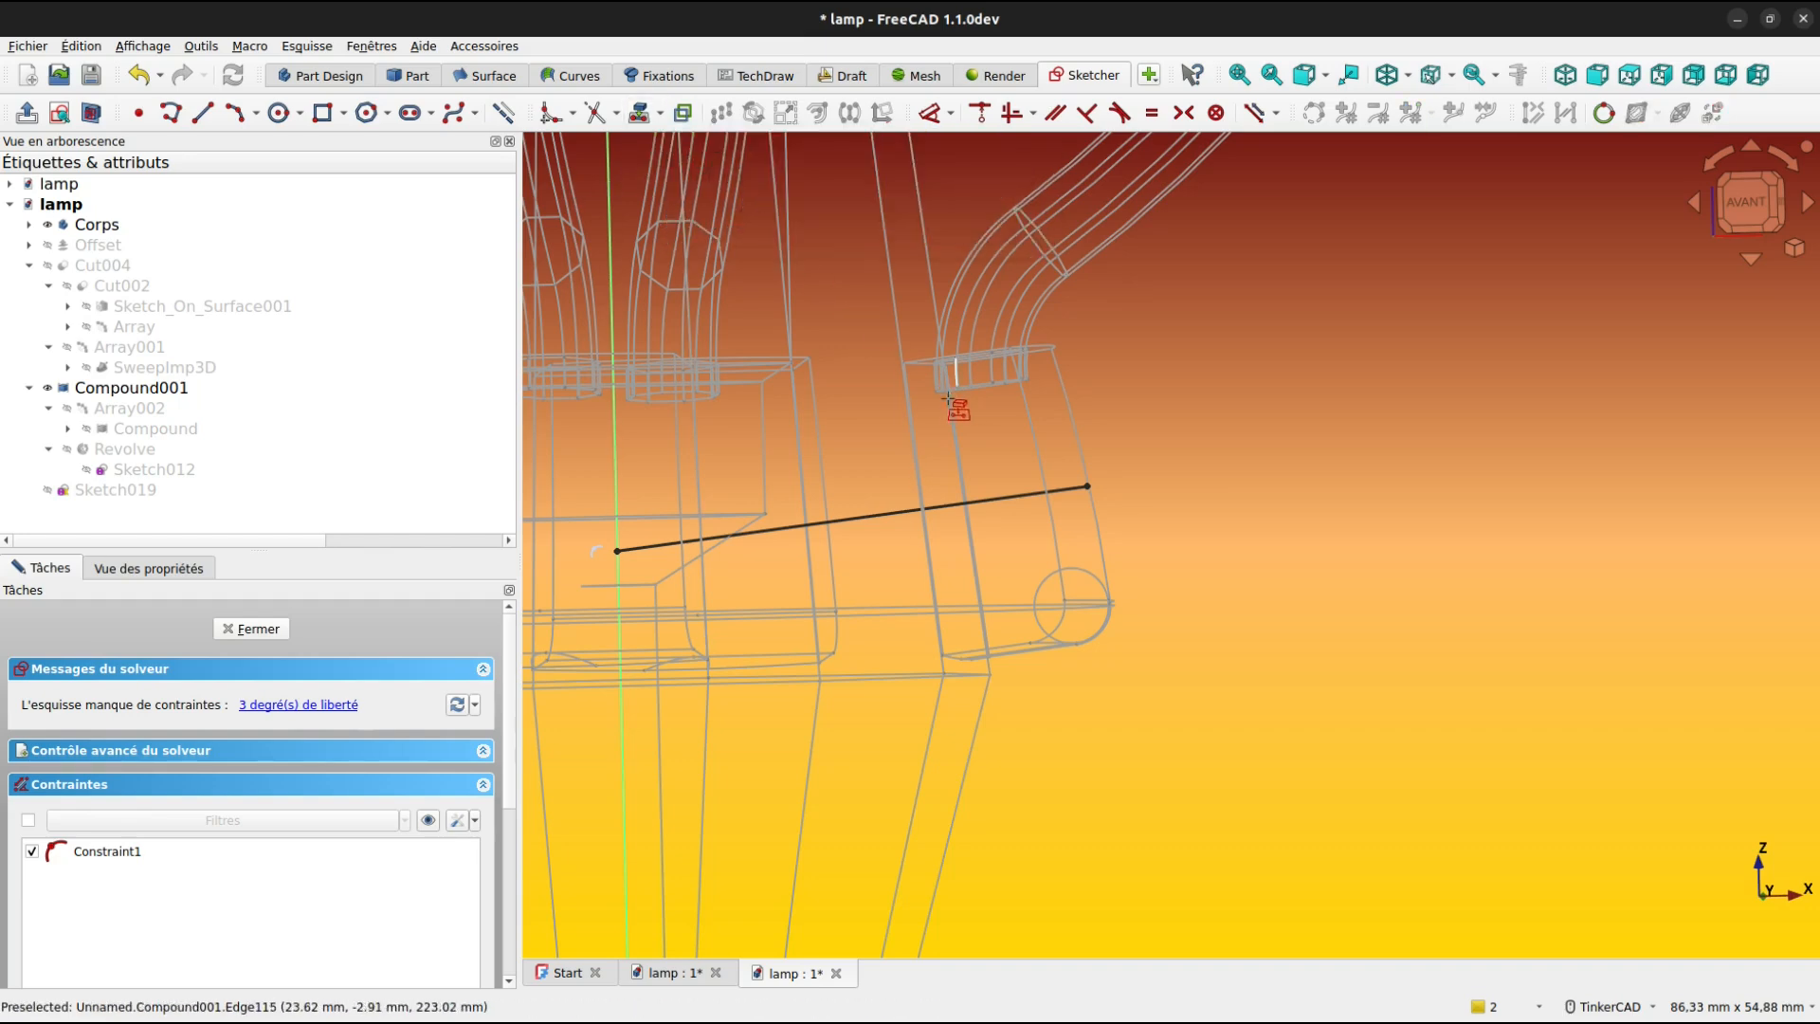
pyautogui.click(918, 417)
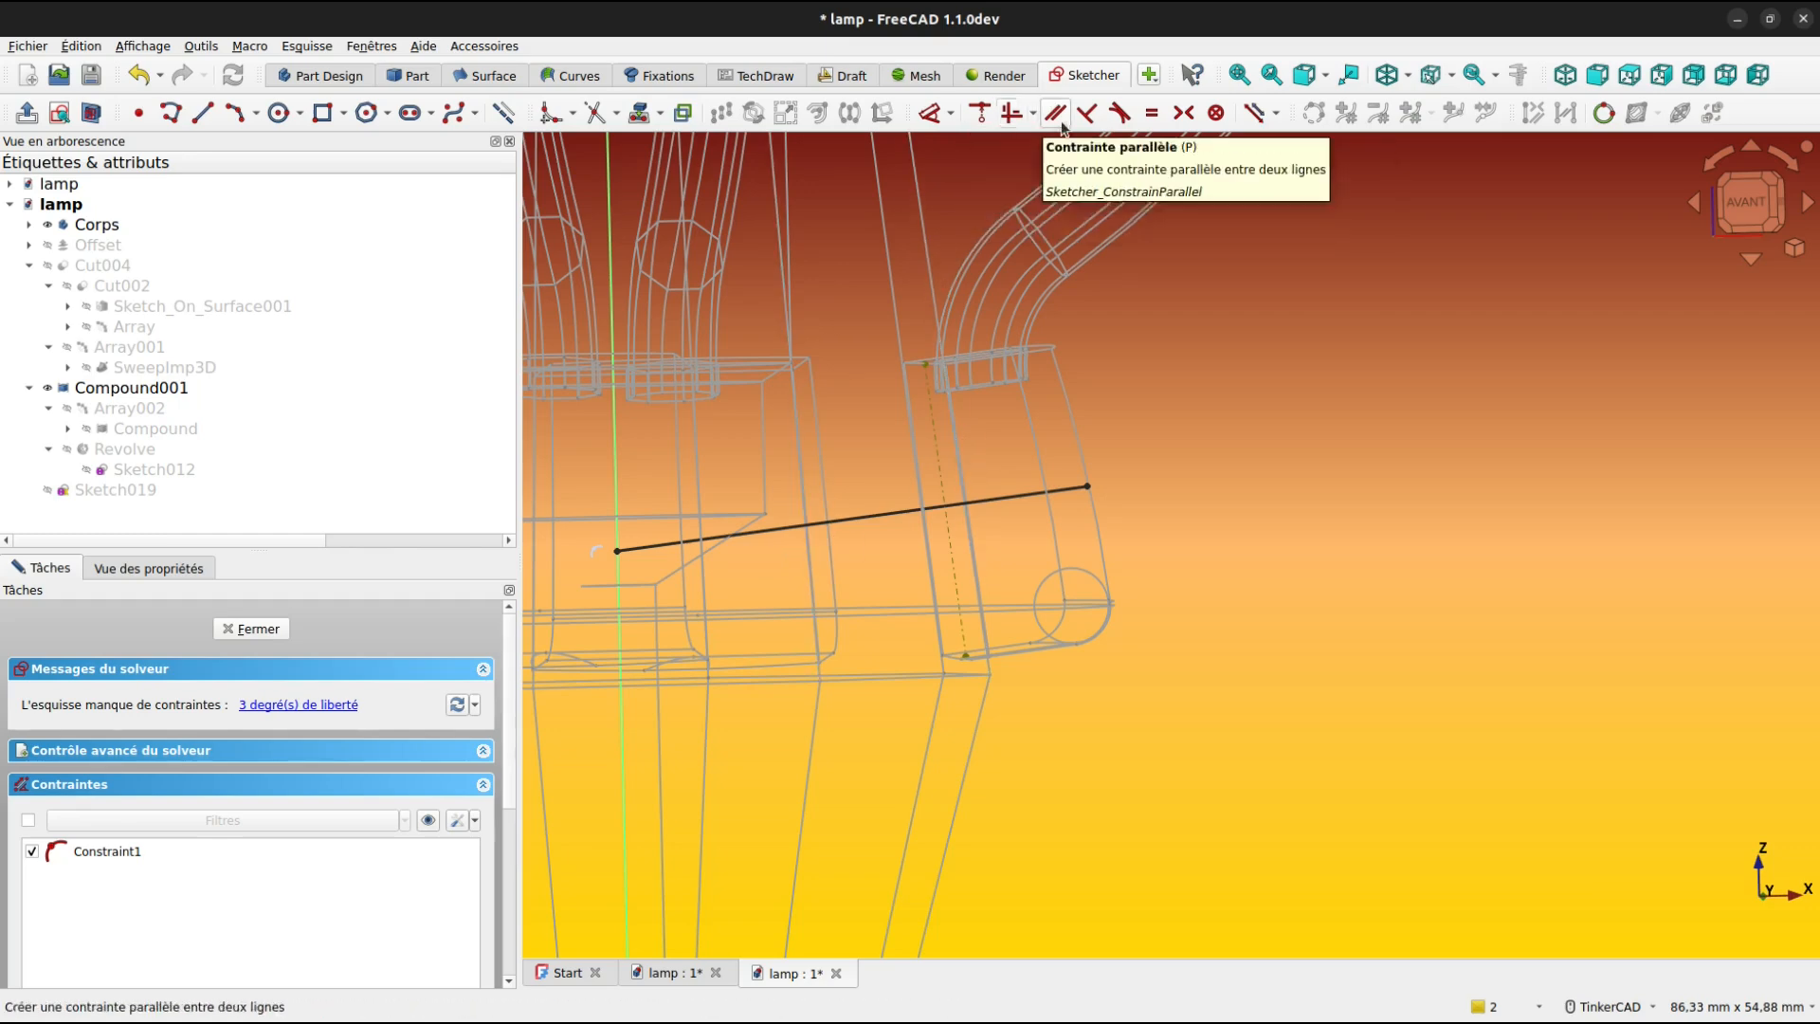
# Constrain the sloped line perpendicular to the projected edge.
pyautogui.click(1087, 112)
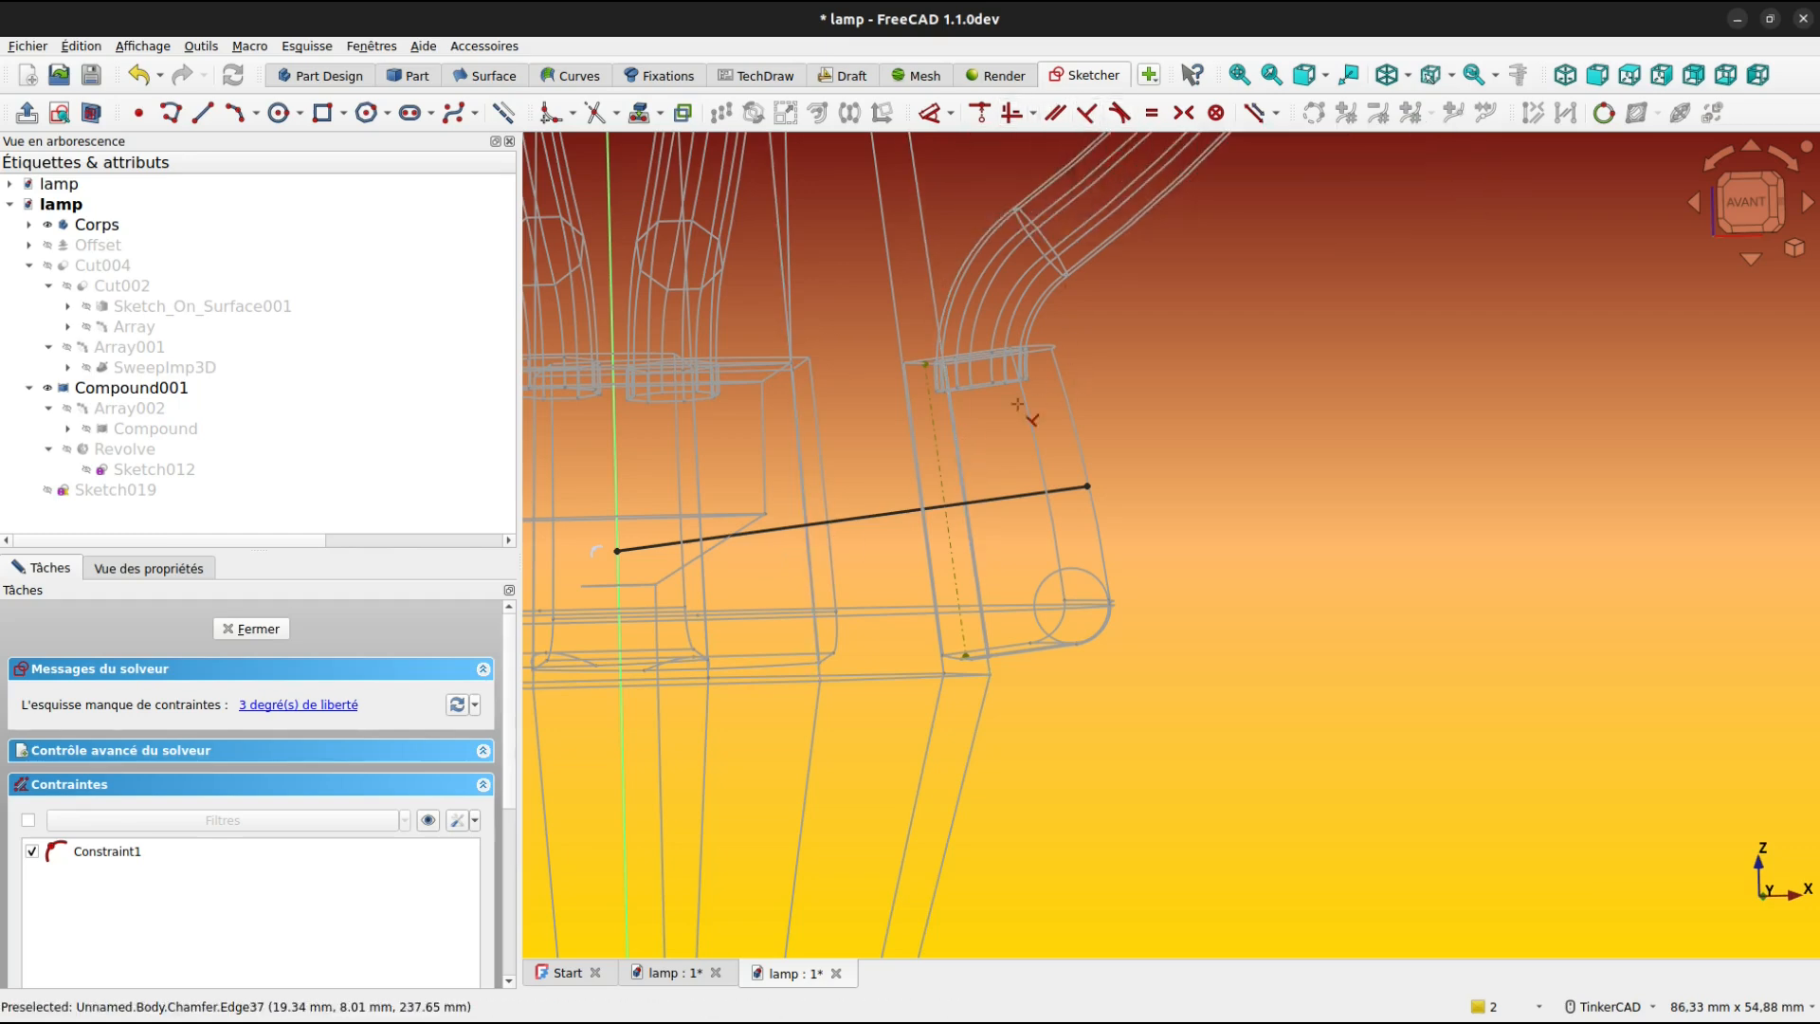
pyautogui.click(939, 445)
pyautogui.click(974, 499)
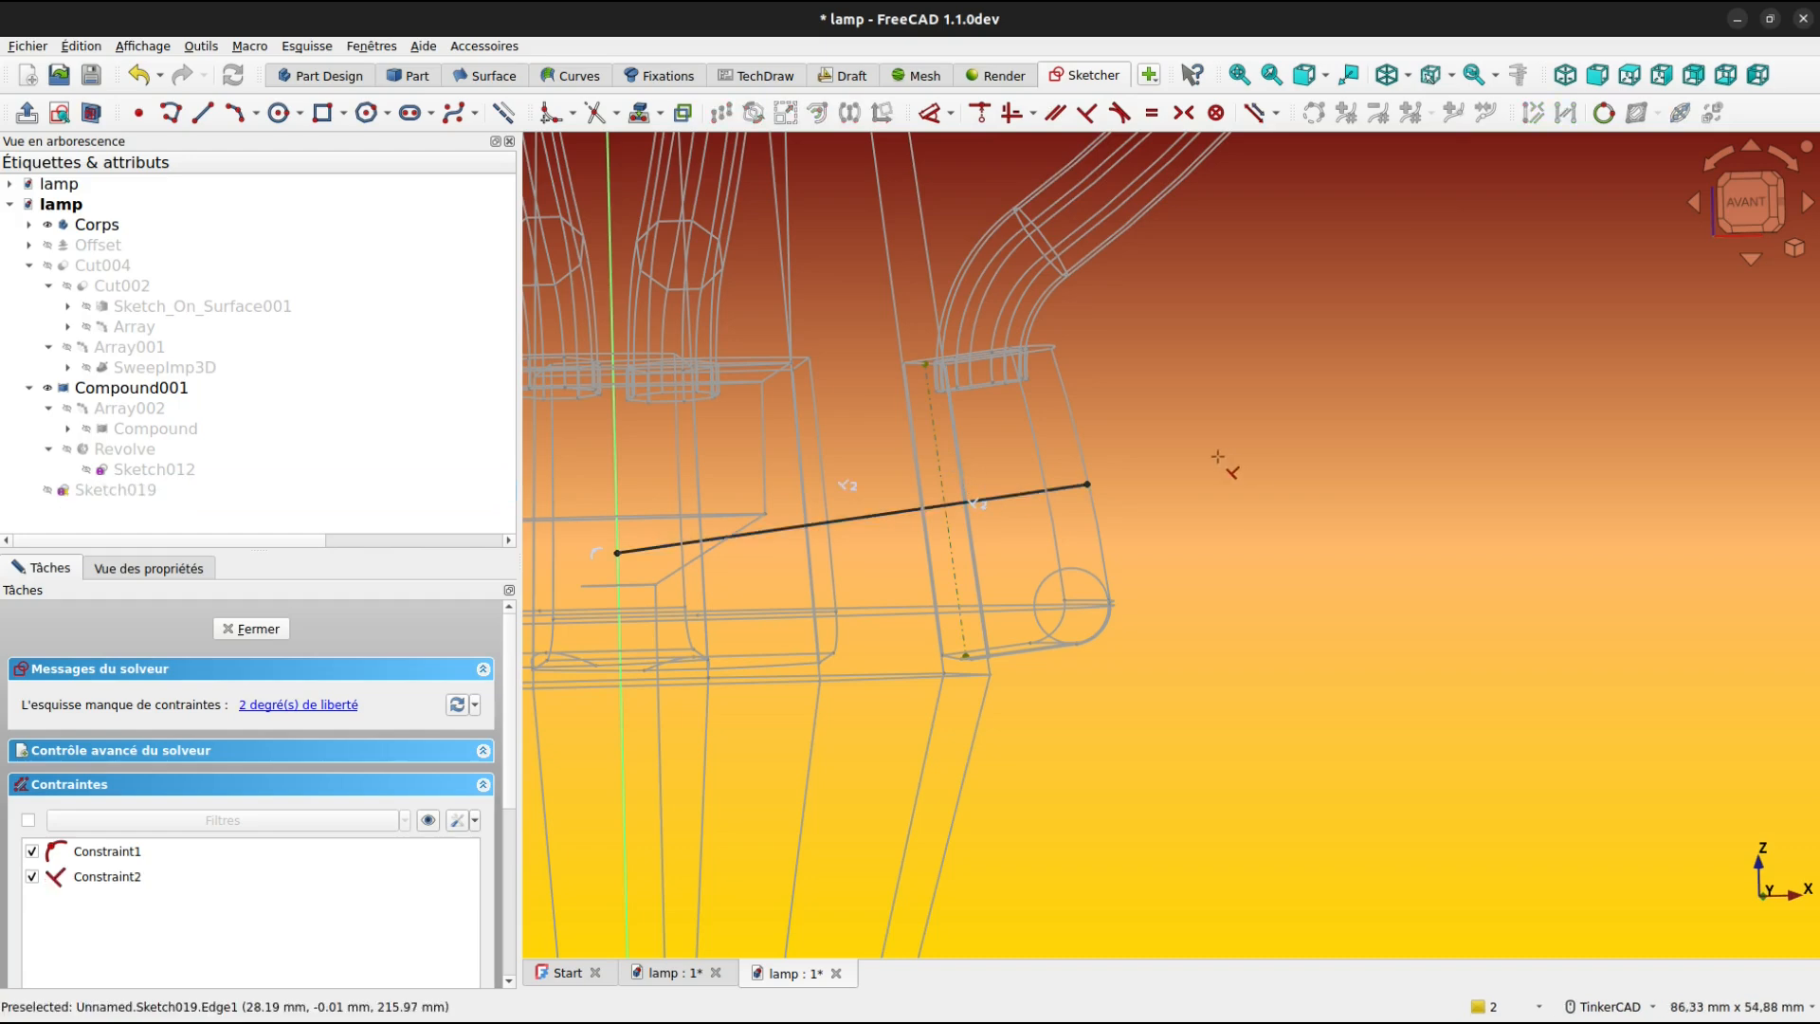
# Place a sketch point at the midpoint of the projected slanted edge of the support block.
pyautogui.moveTo(1218, 457)
pyautogui.mouseDown(button='middle')
pyautogui.moveTo(1251, 439)
pyautogui.moveTo(1271, 464)
pyautogui.moveTo(1218, 468)
pyautogui.mouseUp(button='middle')
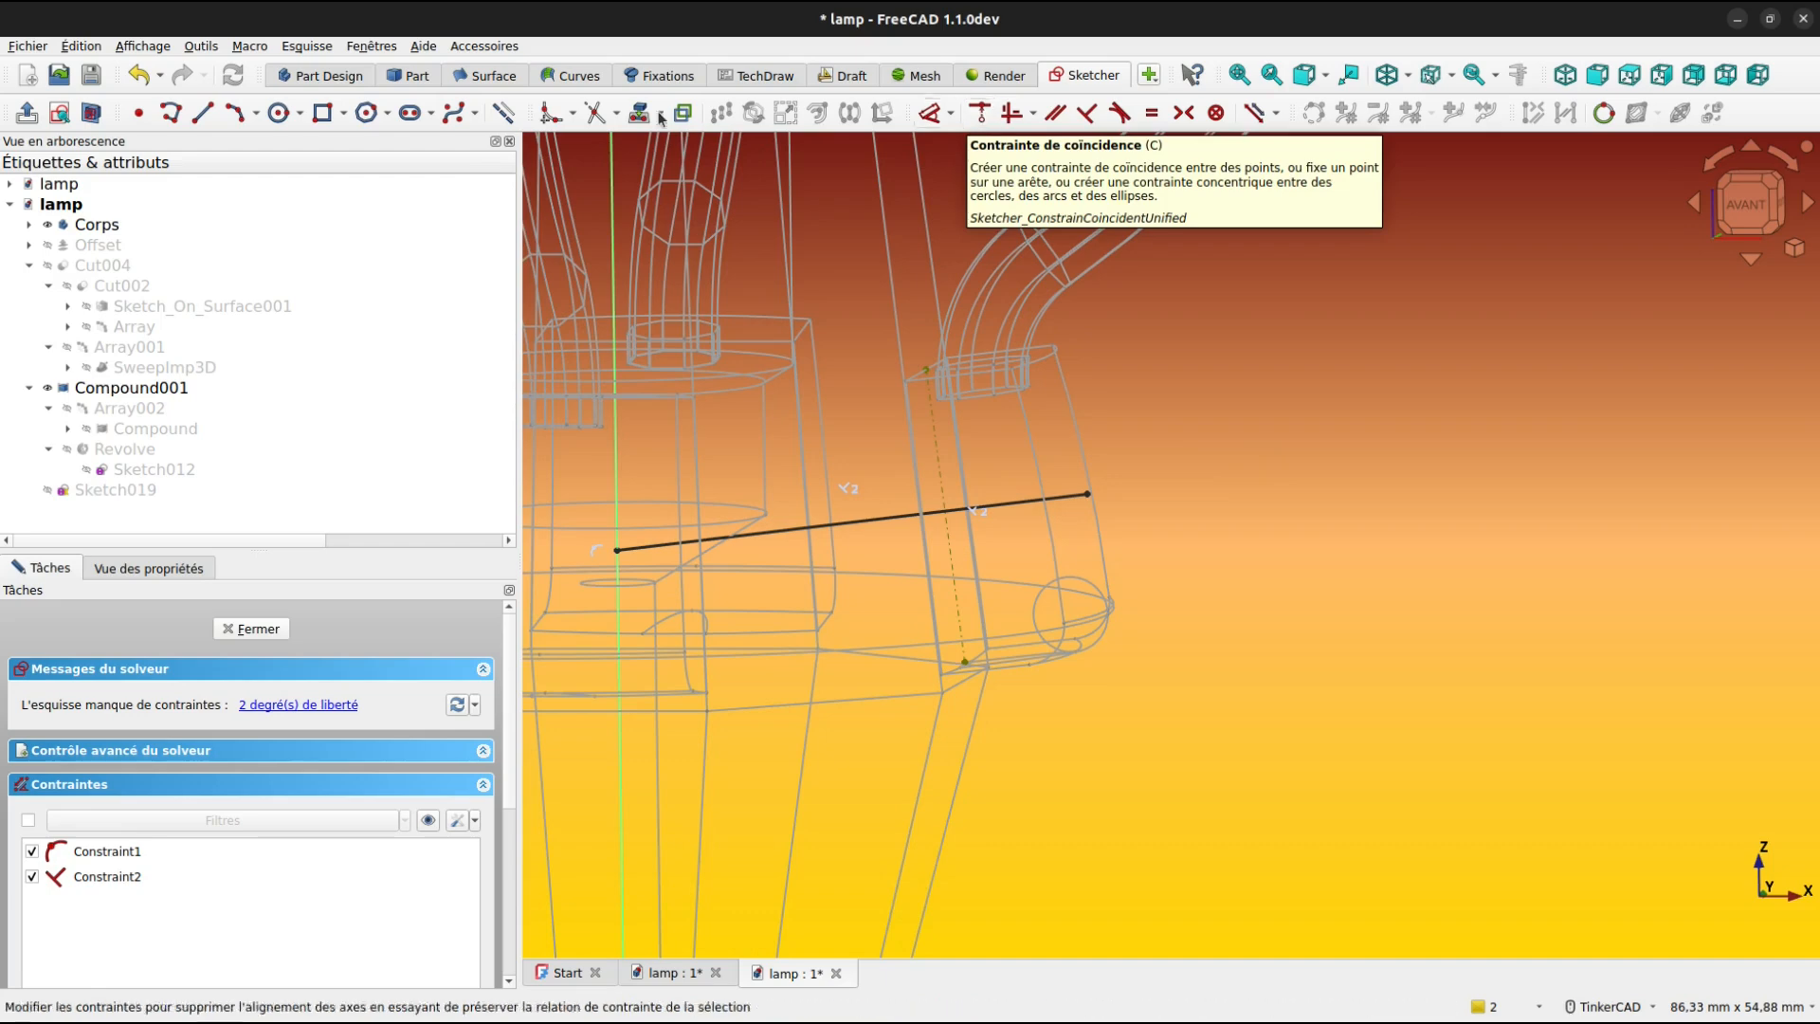
pyautogui.click(138, 113)
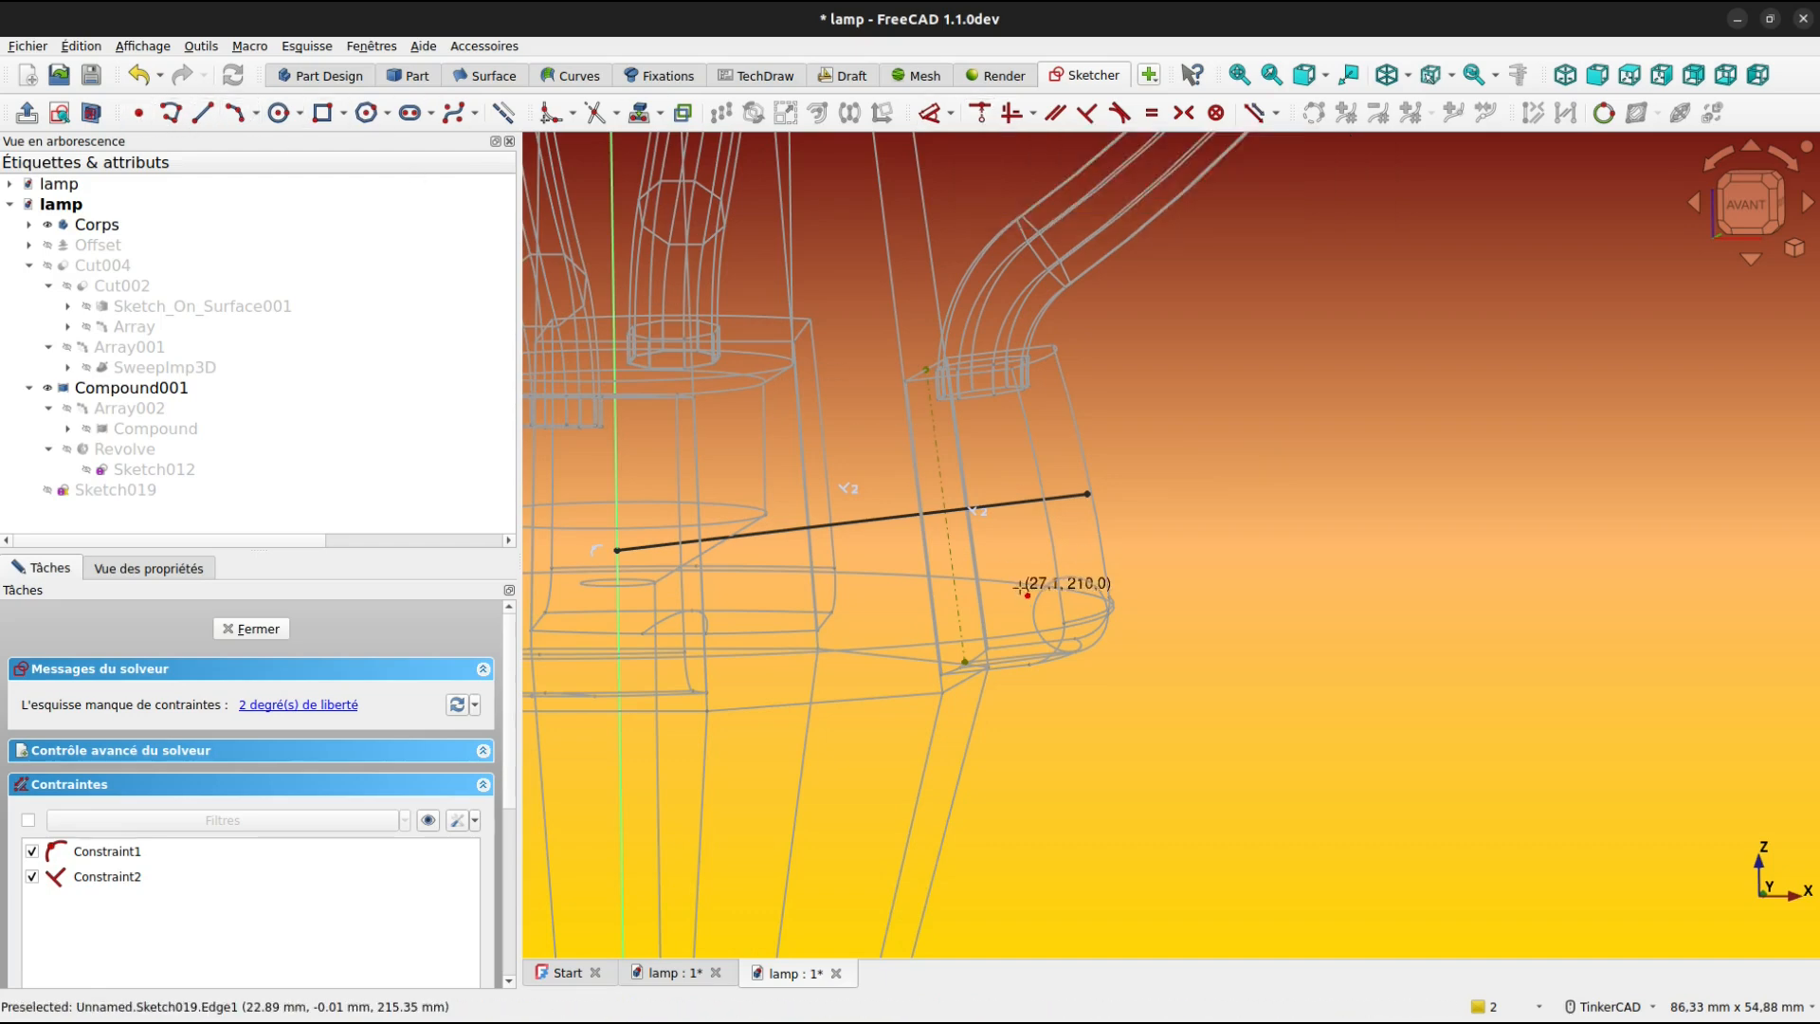
pyautogui.click(948, 526)
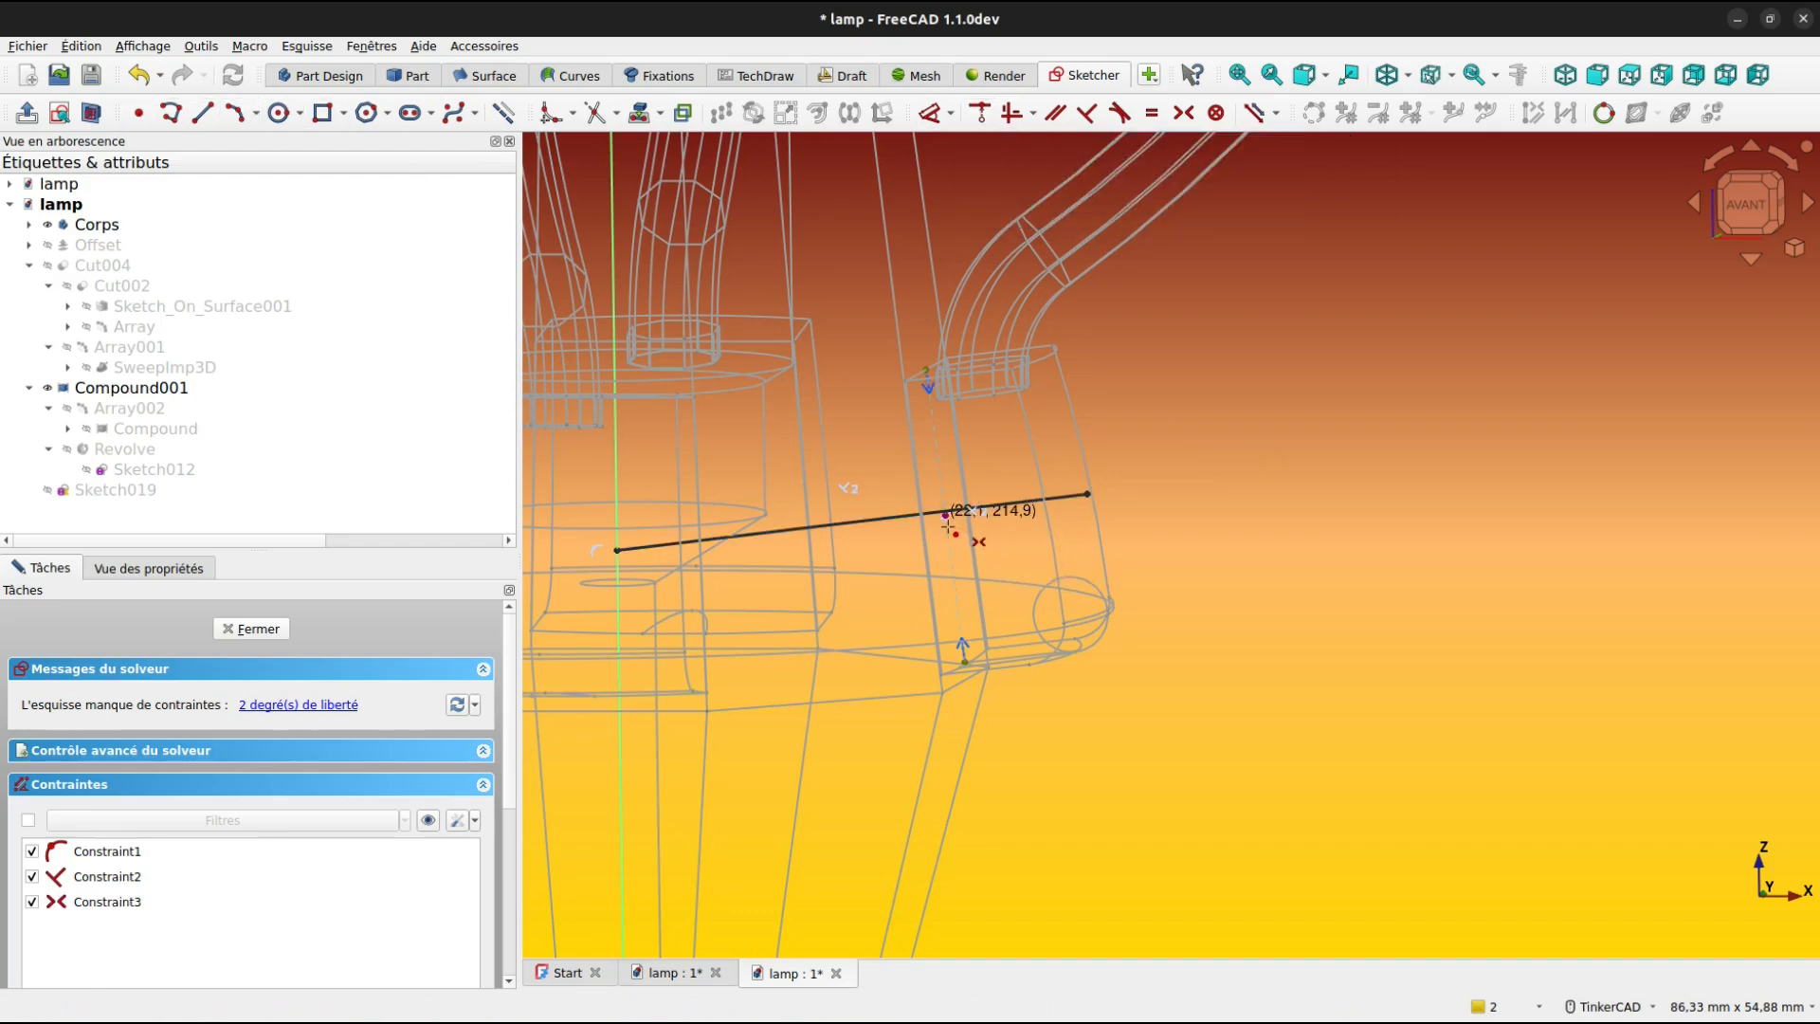
# Constrain the midpoint of the projected edge to lie on the sloped line.
pyautogui.click(984, 124)
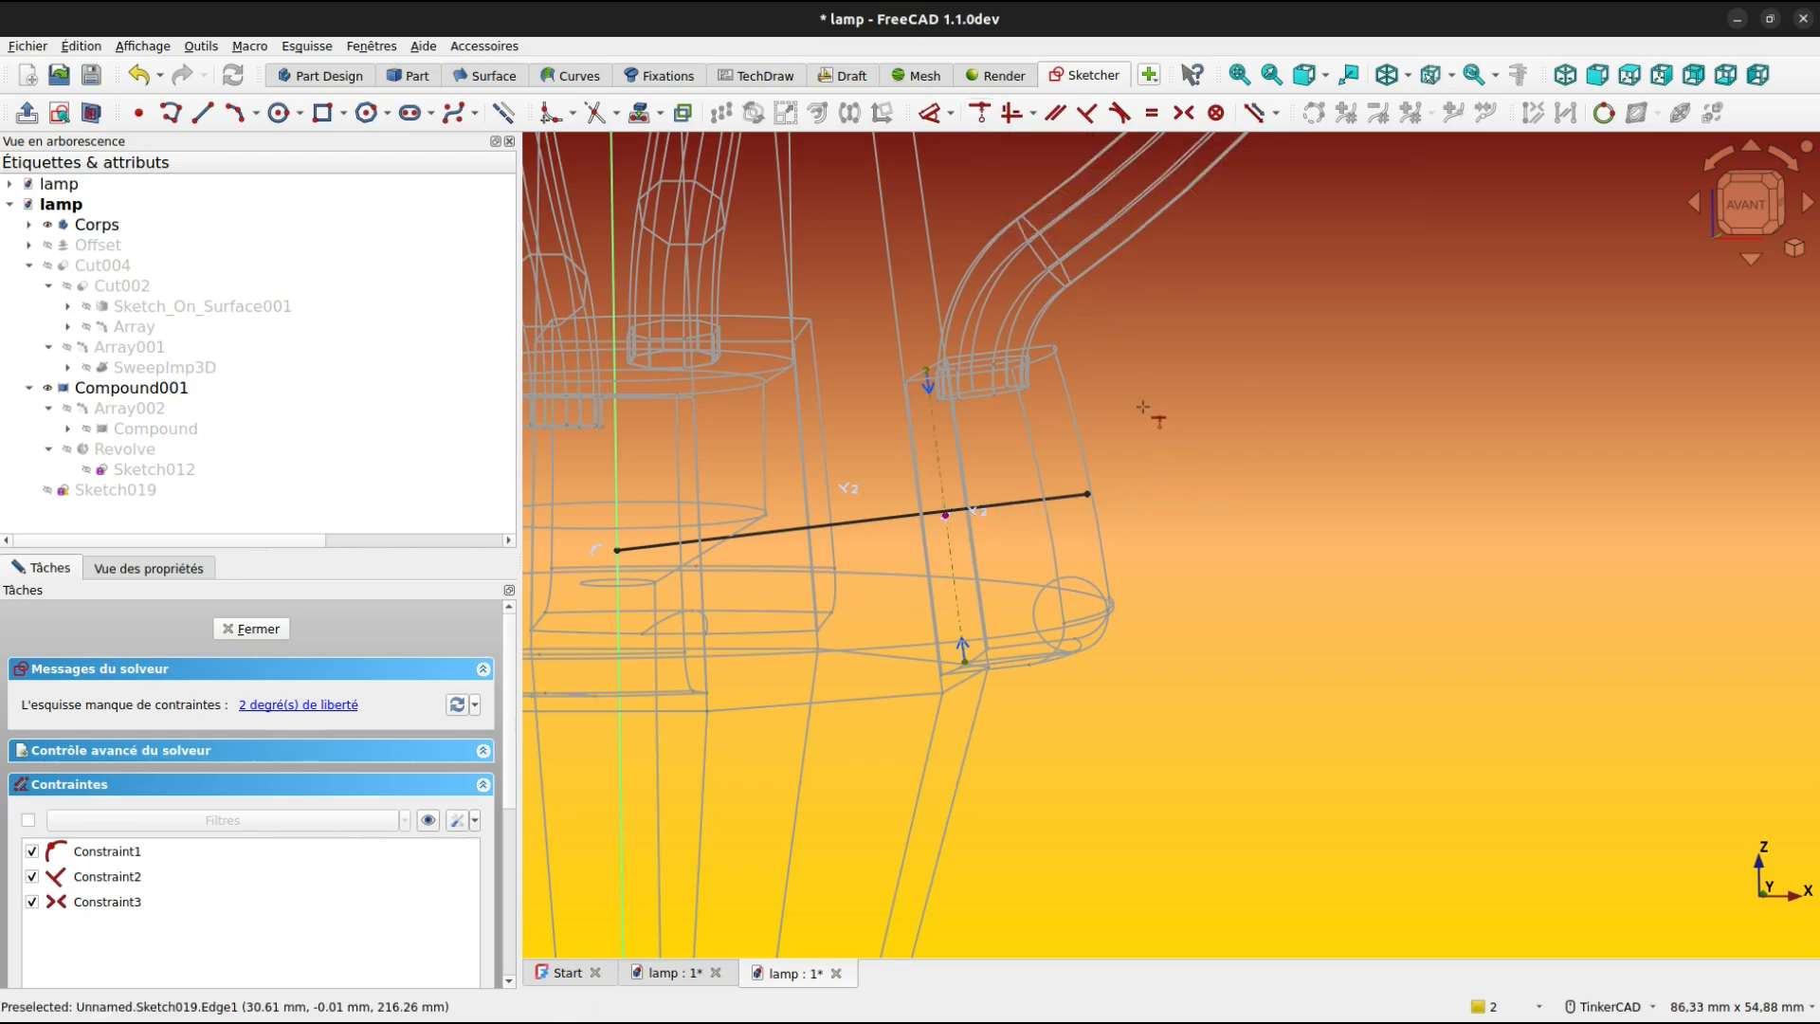
pyautogui.scroll(1, 1142, 408)
pyautogui.click(929, 538)
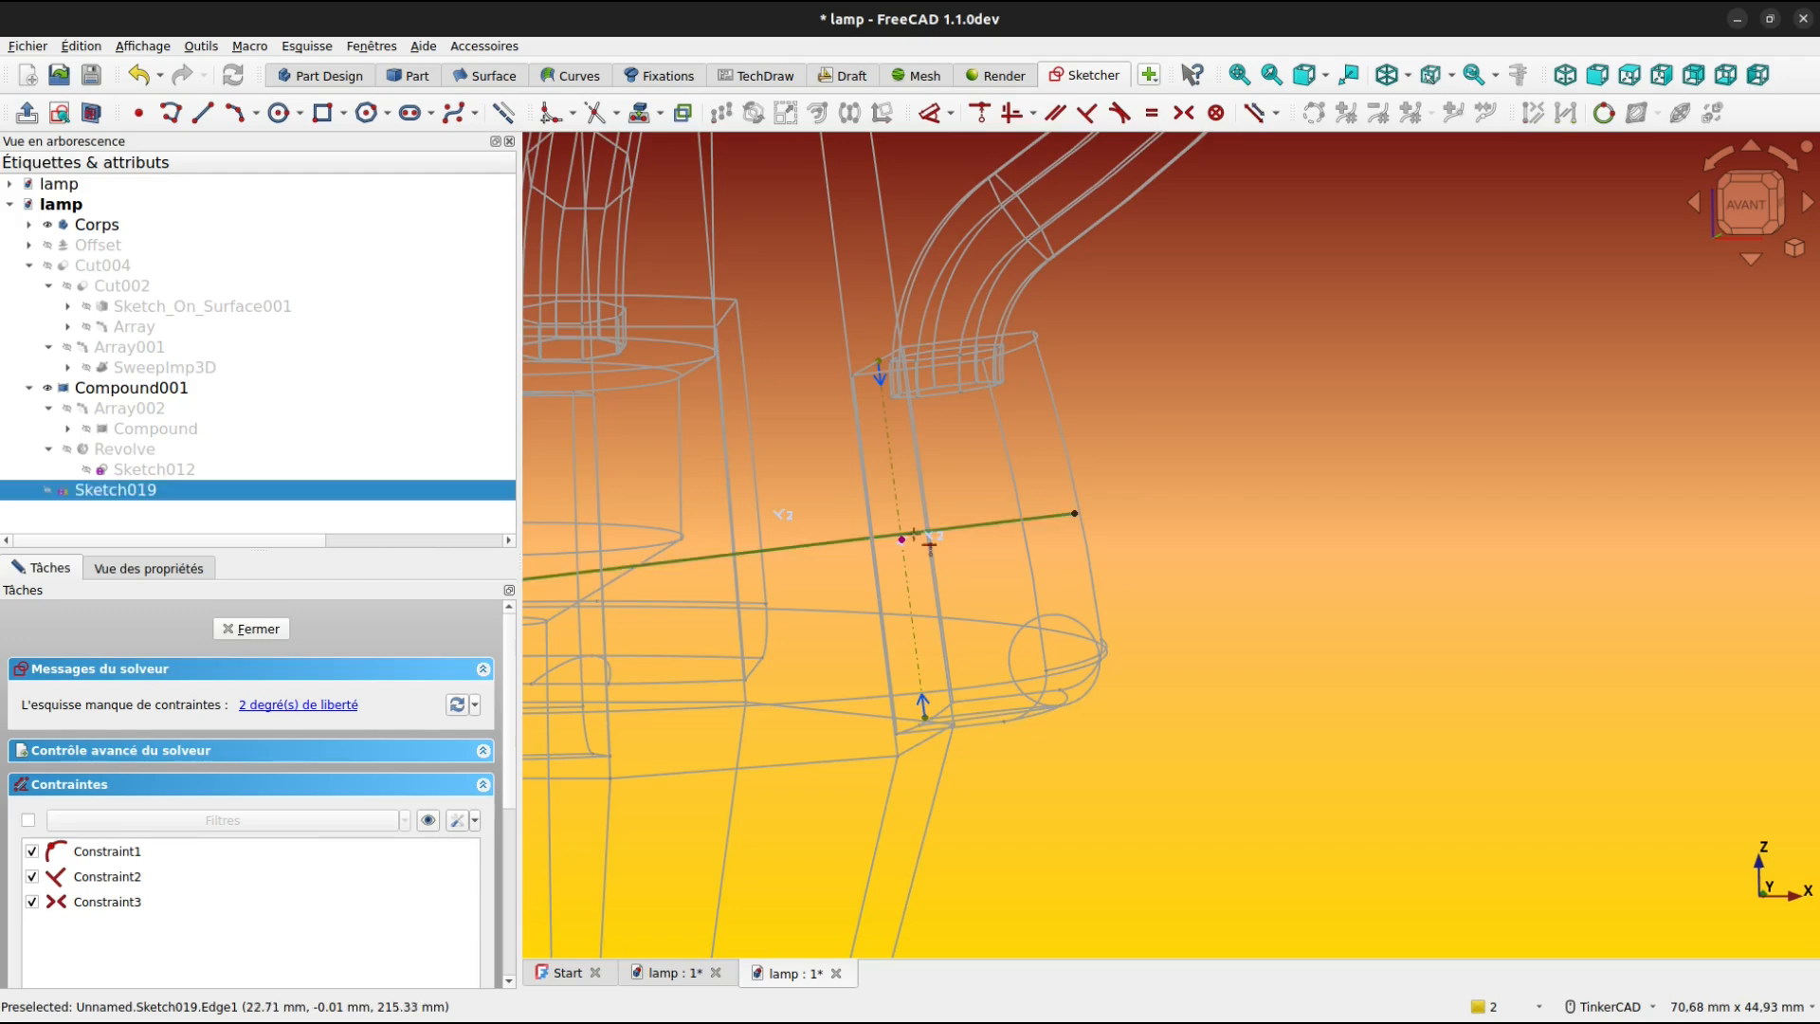
pyautogui.click(901, 540)
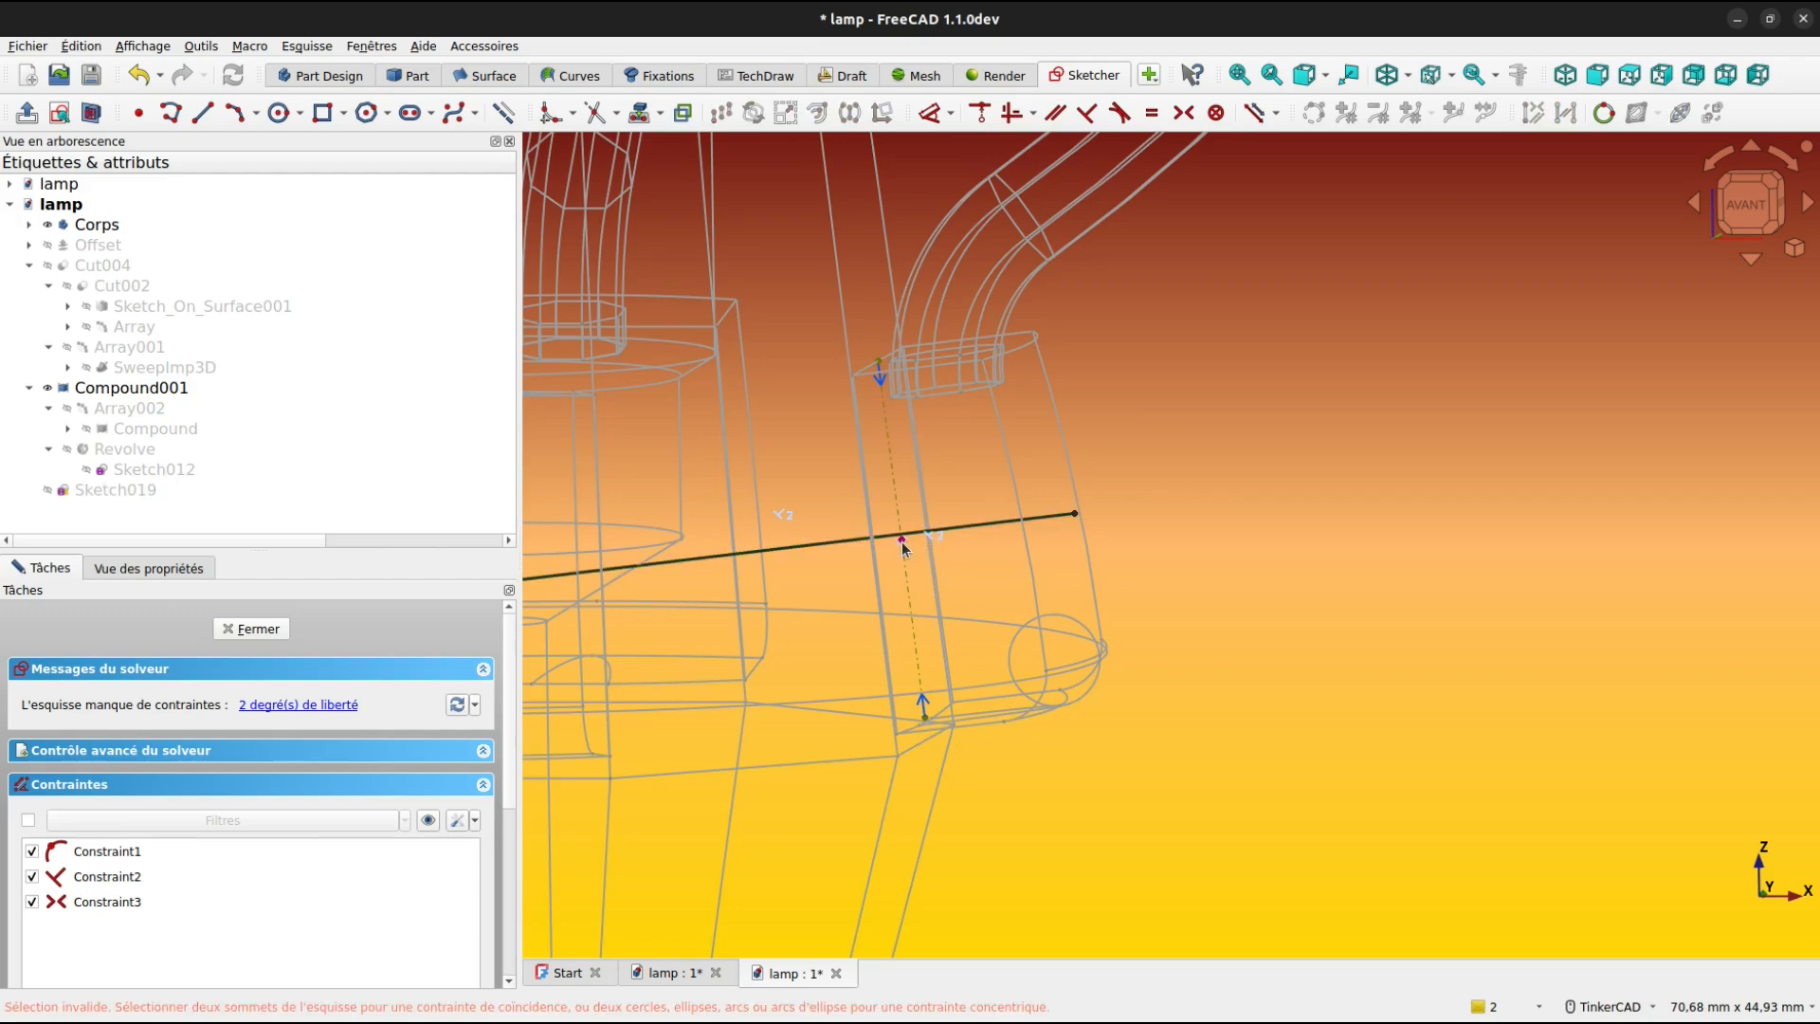
pyautogui.scroll(3, 882, 544)
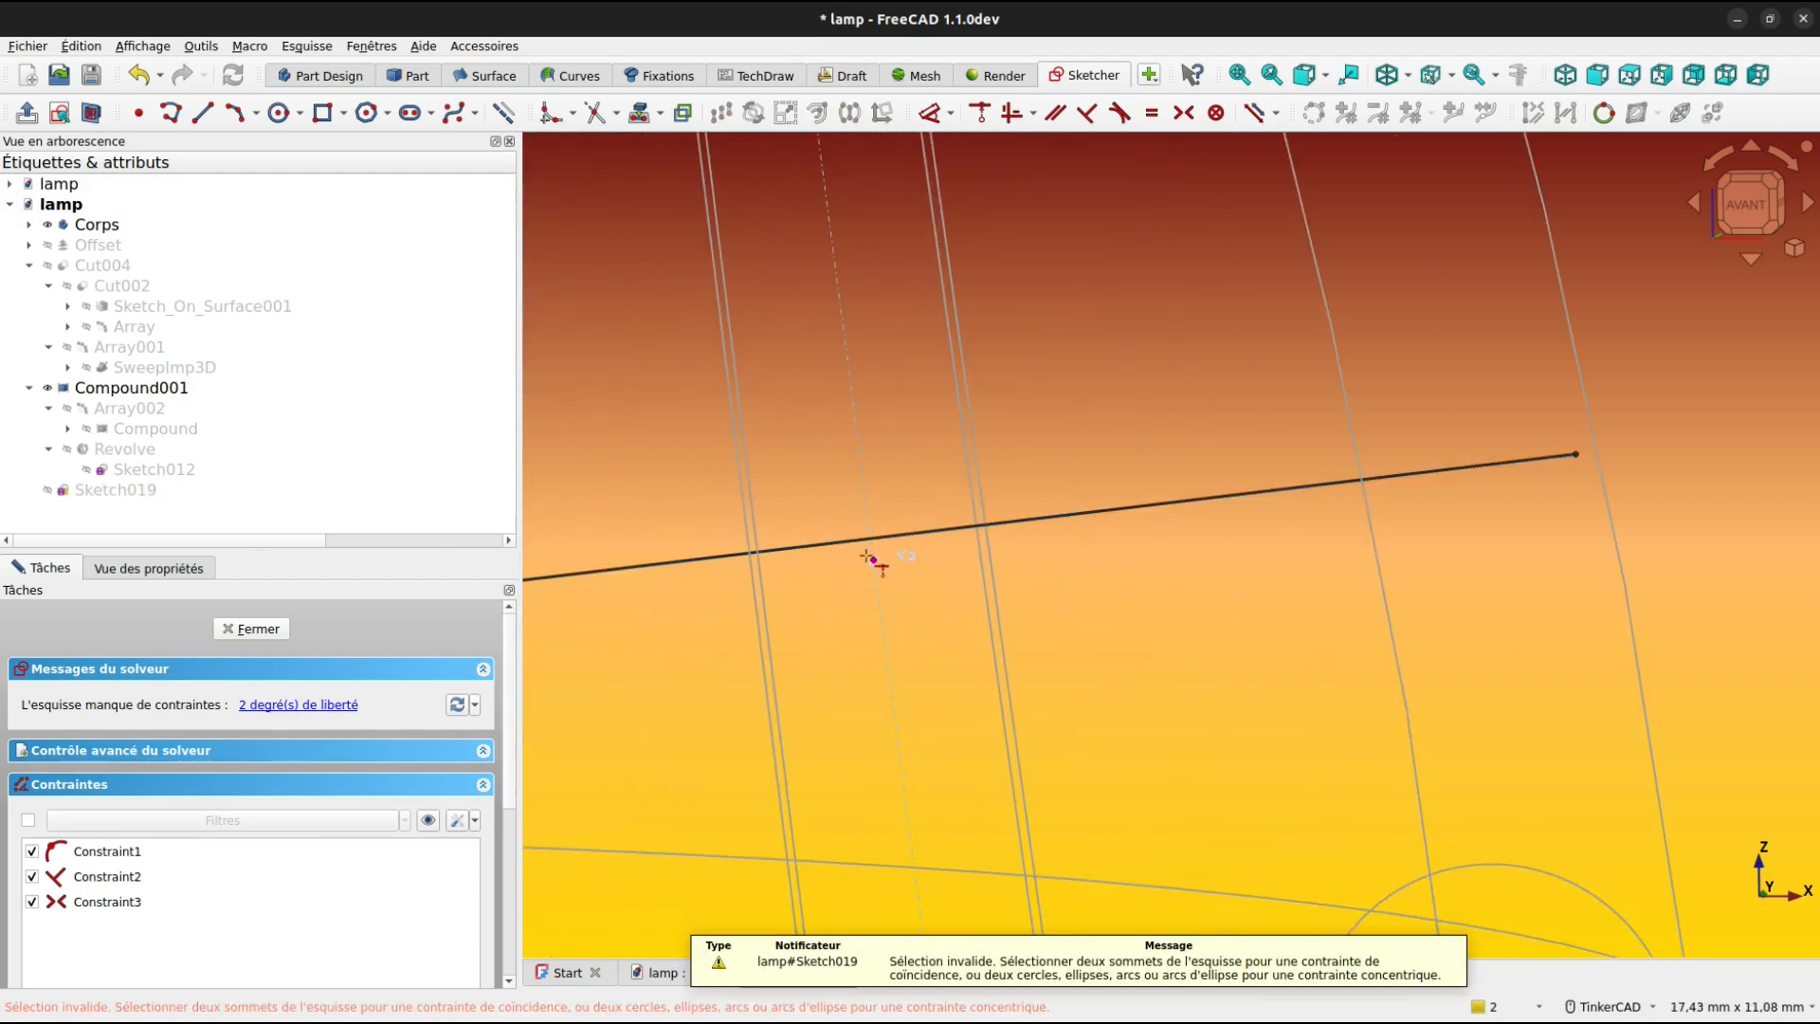
pyautogui.click(859, 548)
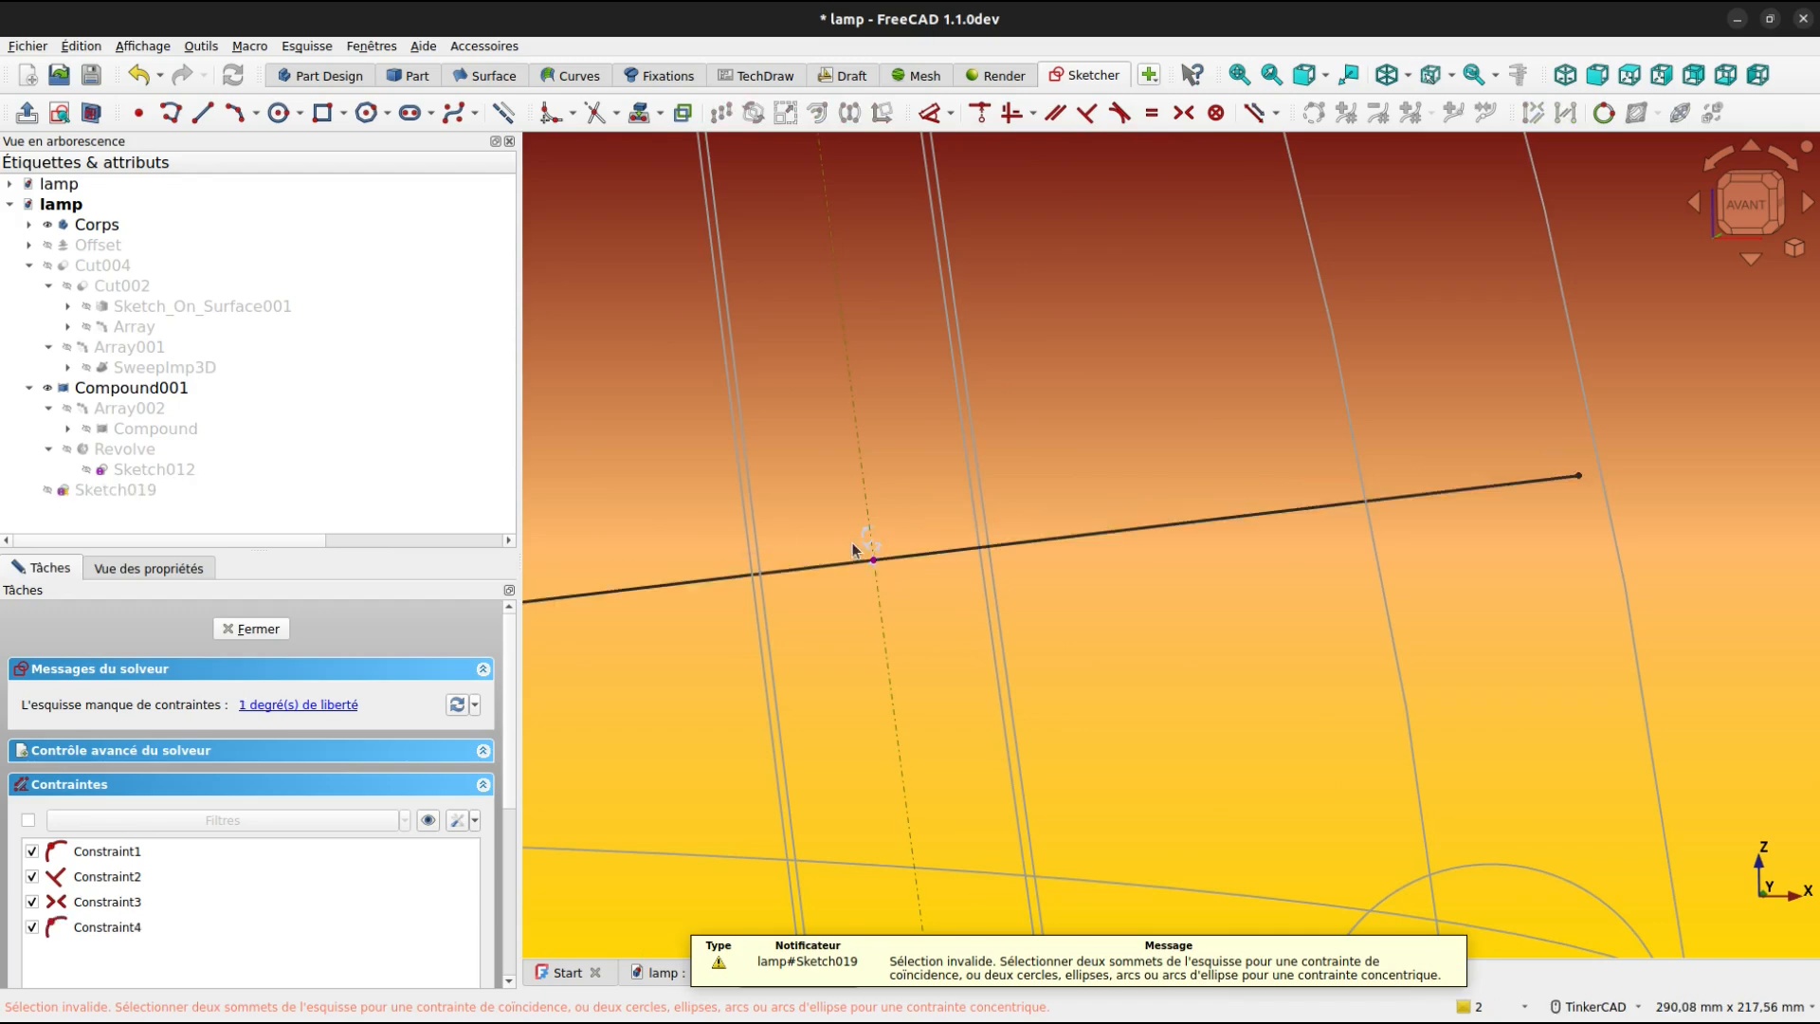
pyautogui.scroll(-3, 861, 512)
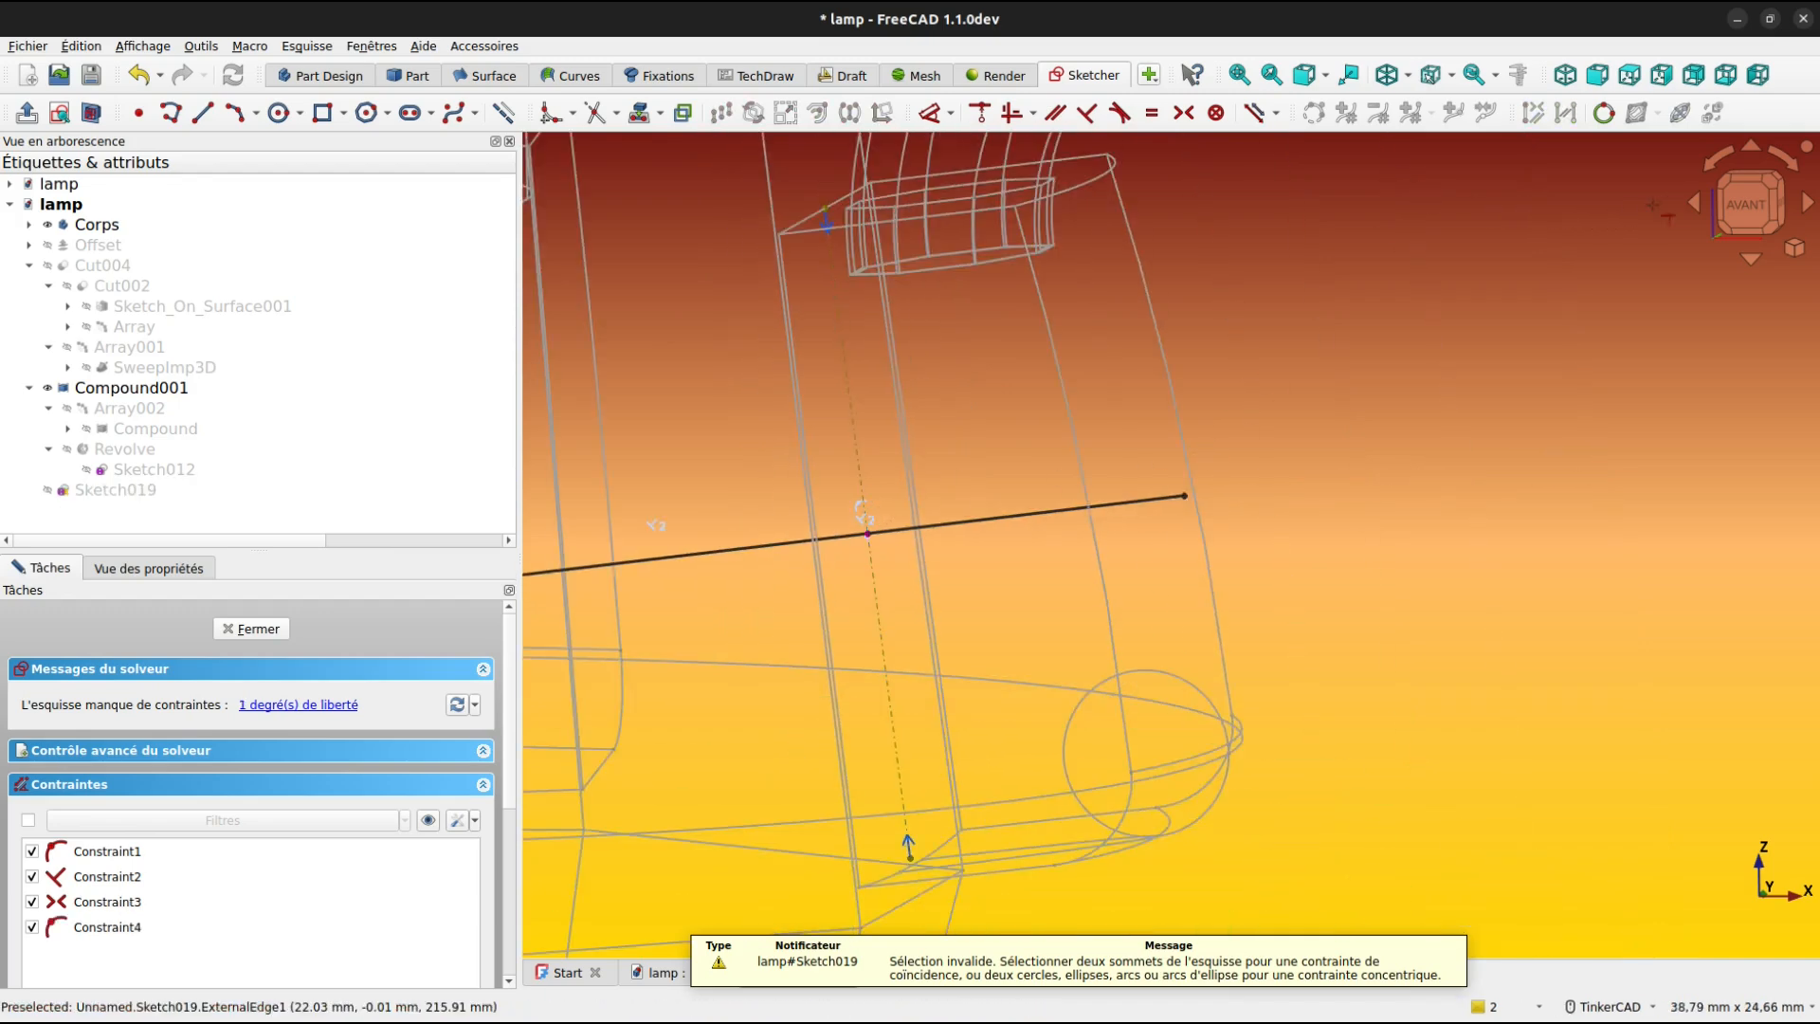
# Align the view to the front and shorten the sloped line to about 31 mm, ending near the support block's outer edge.
pyautogui.click(1746, 207)
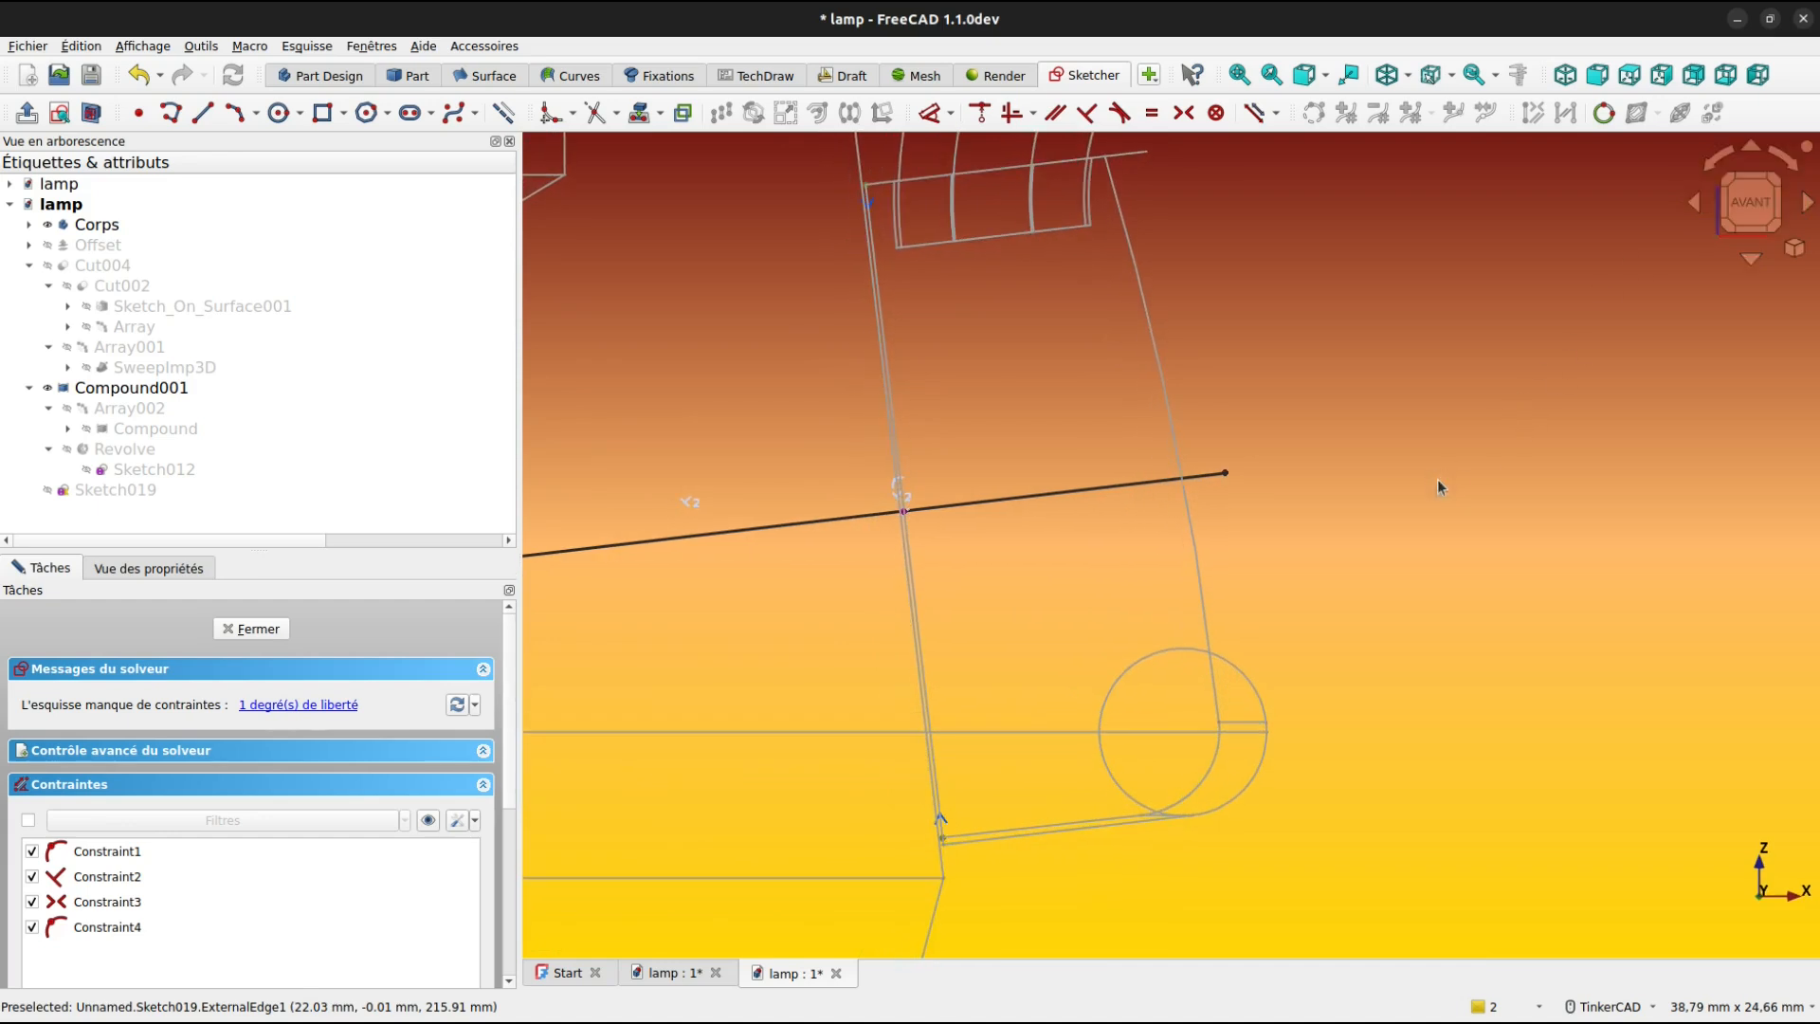
pyautogui.moveTo(1226, 473); pyautogui.dragTo(1194, 482)
pyautogui.scroll(-3, 728, 652)
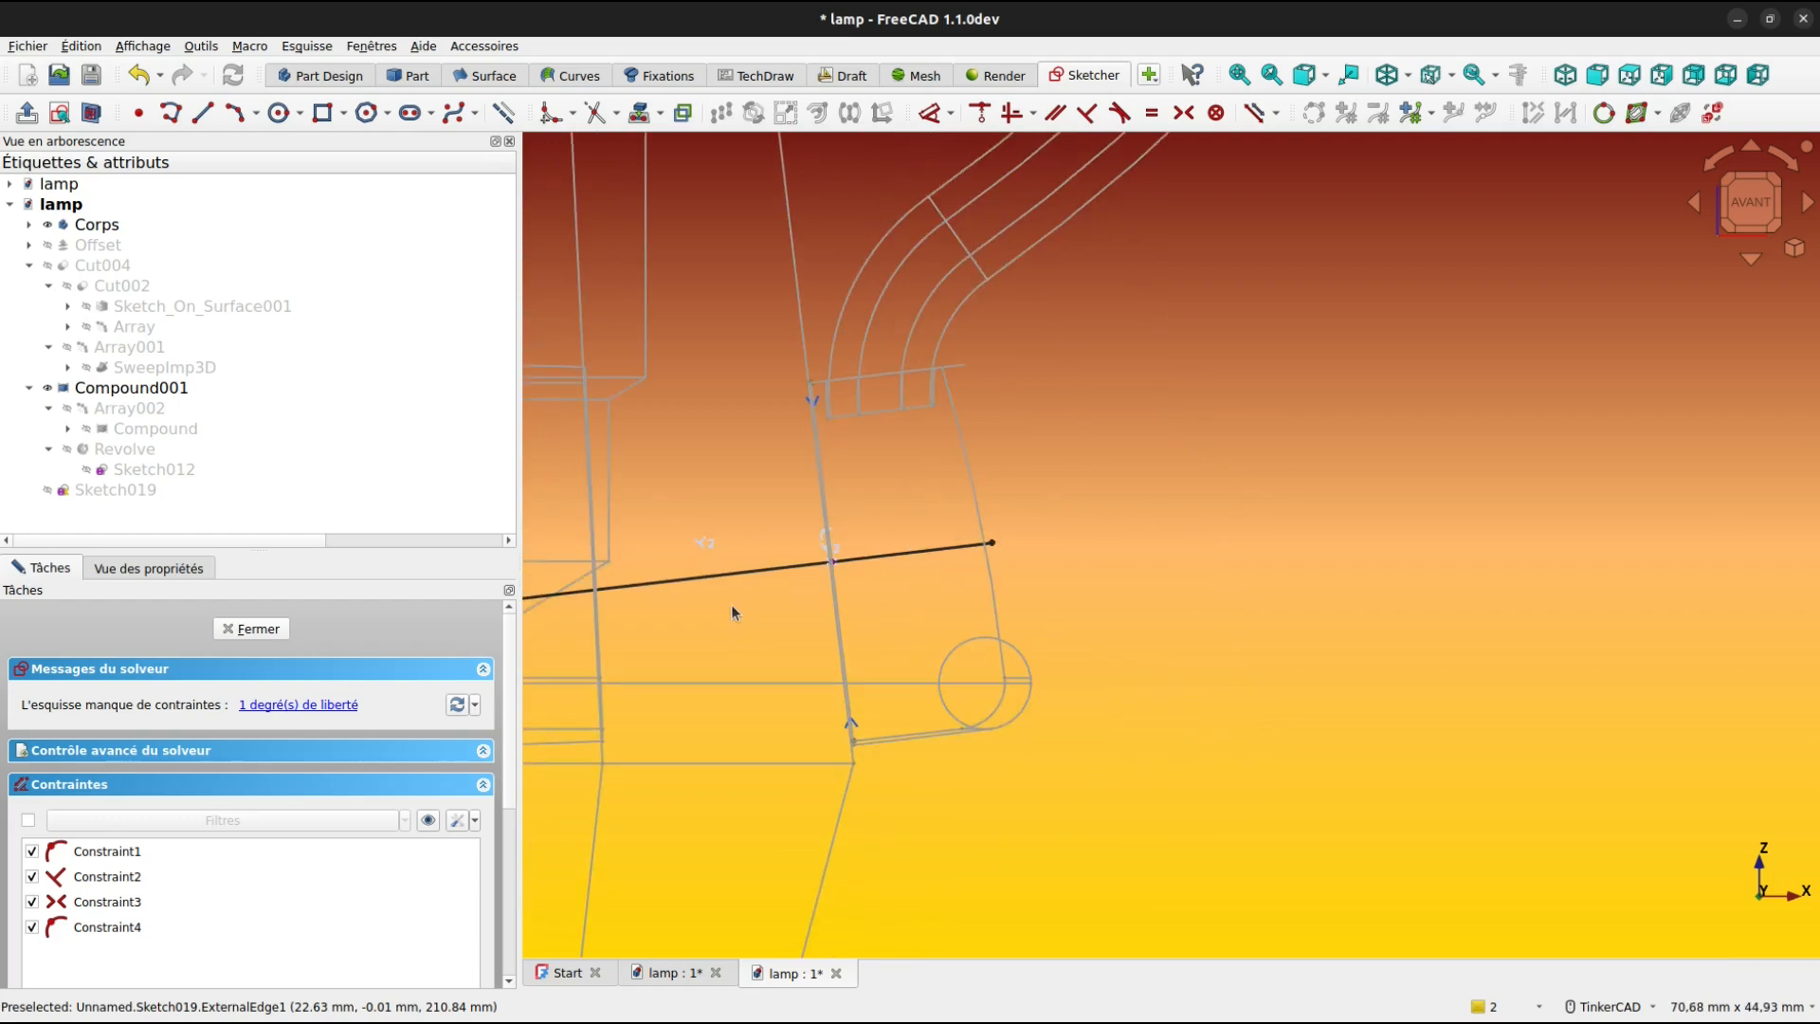
# Dimension the sloped line's length as 31 mm, with the dimension below the line, and close the sketch.
pyautogui.moveTo(739, 616); pyautogui.dragTo(1048, 544, button='middle')
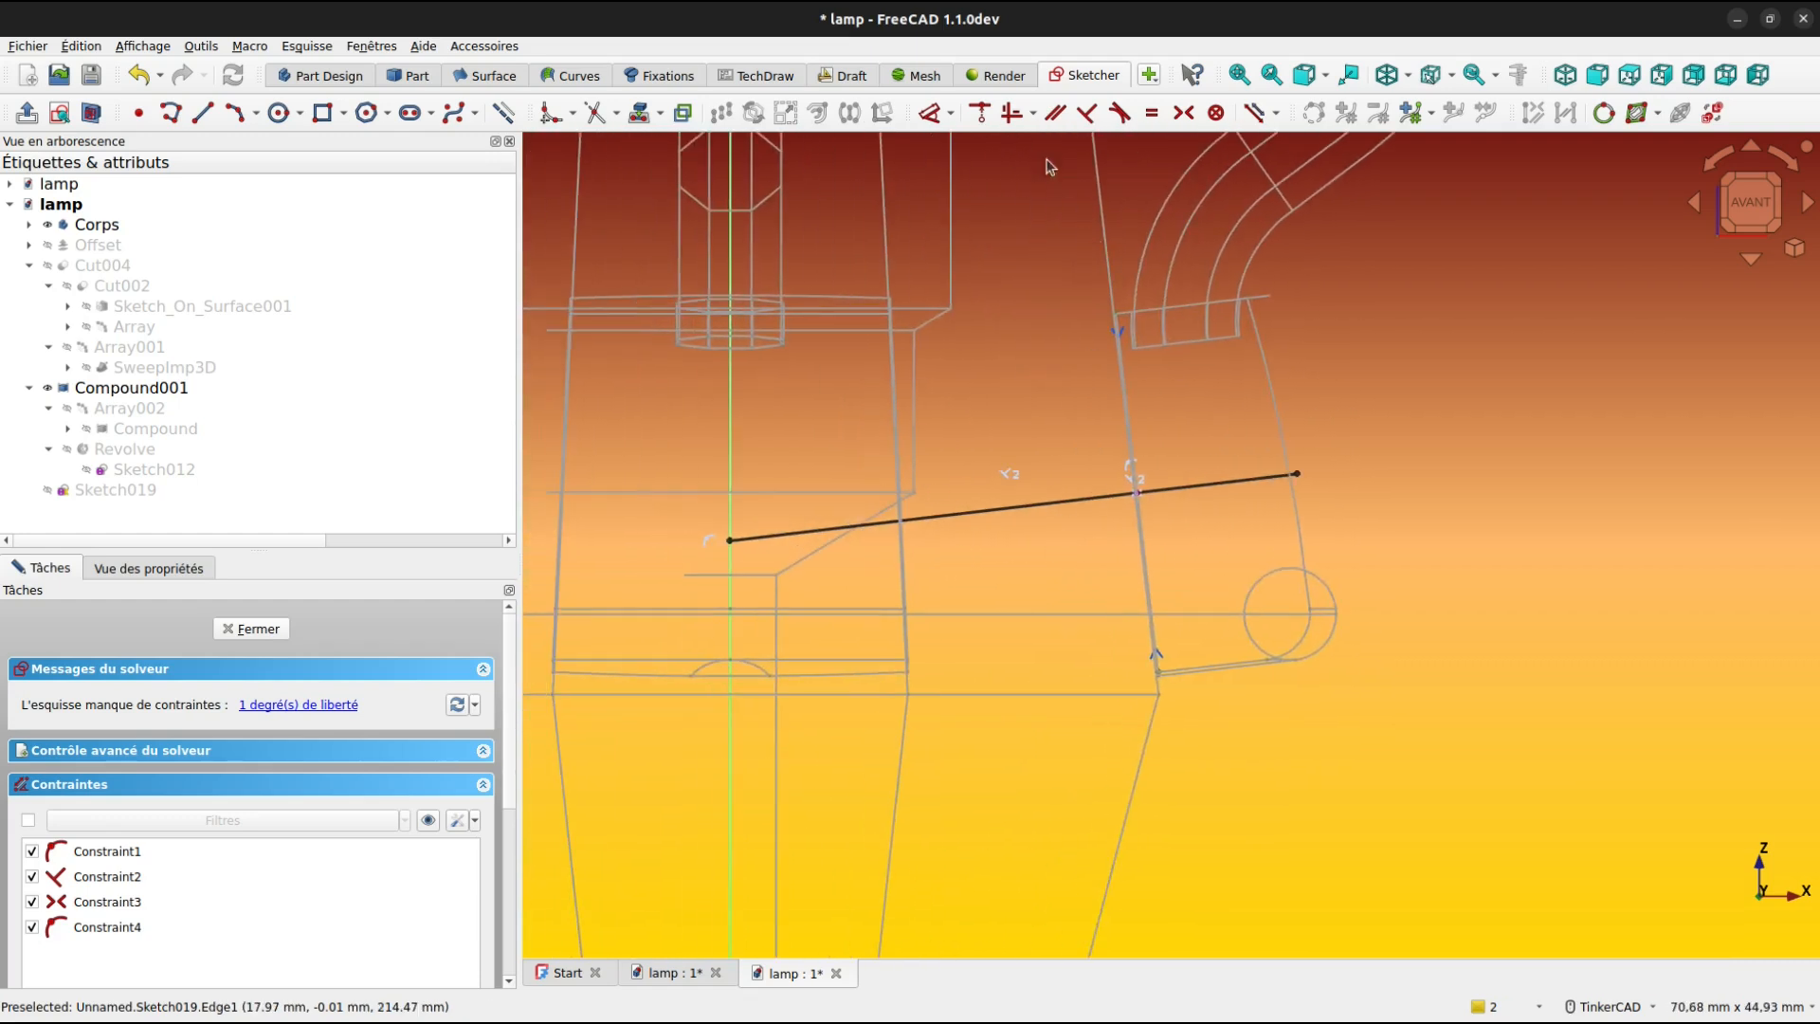
pyautogui.click(981, 113)
pyautogui.click(1008, 508)
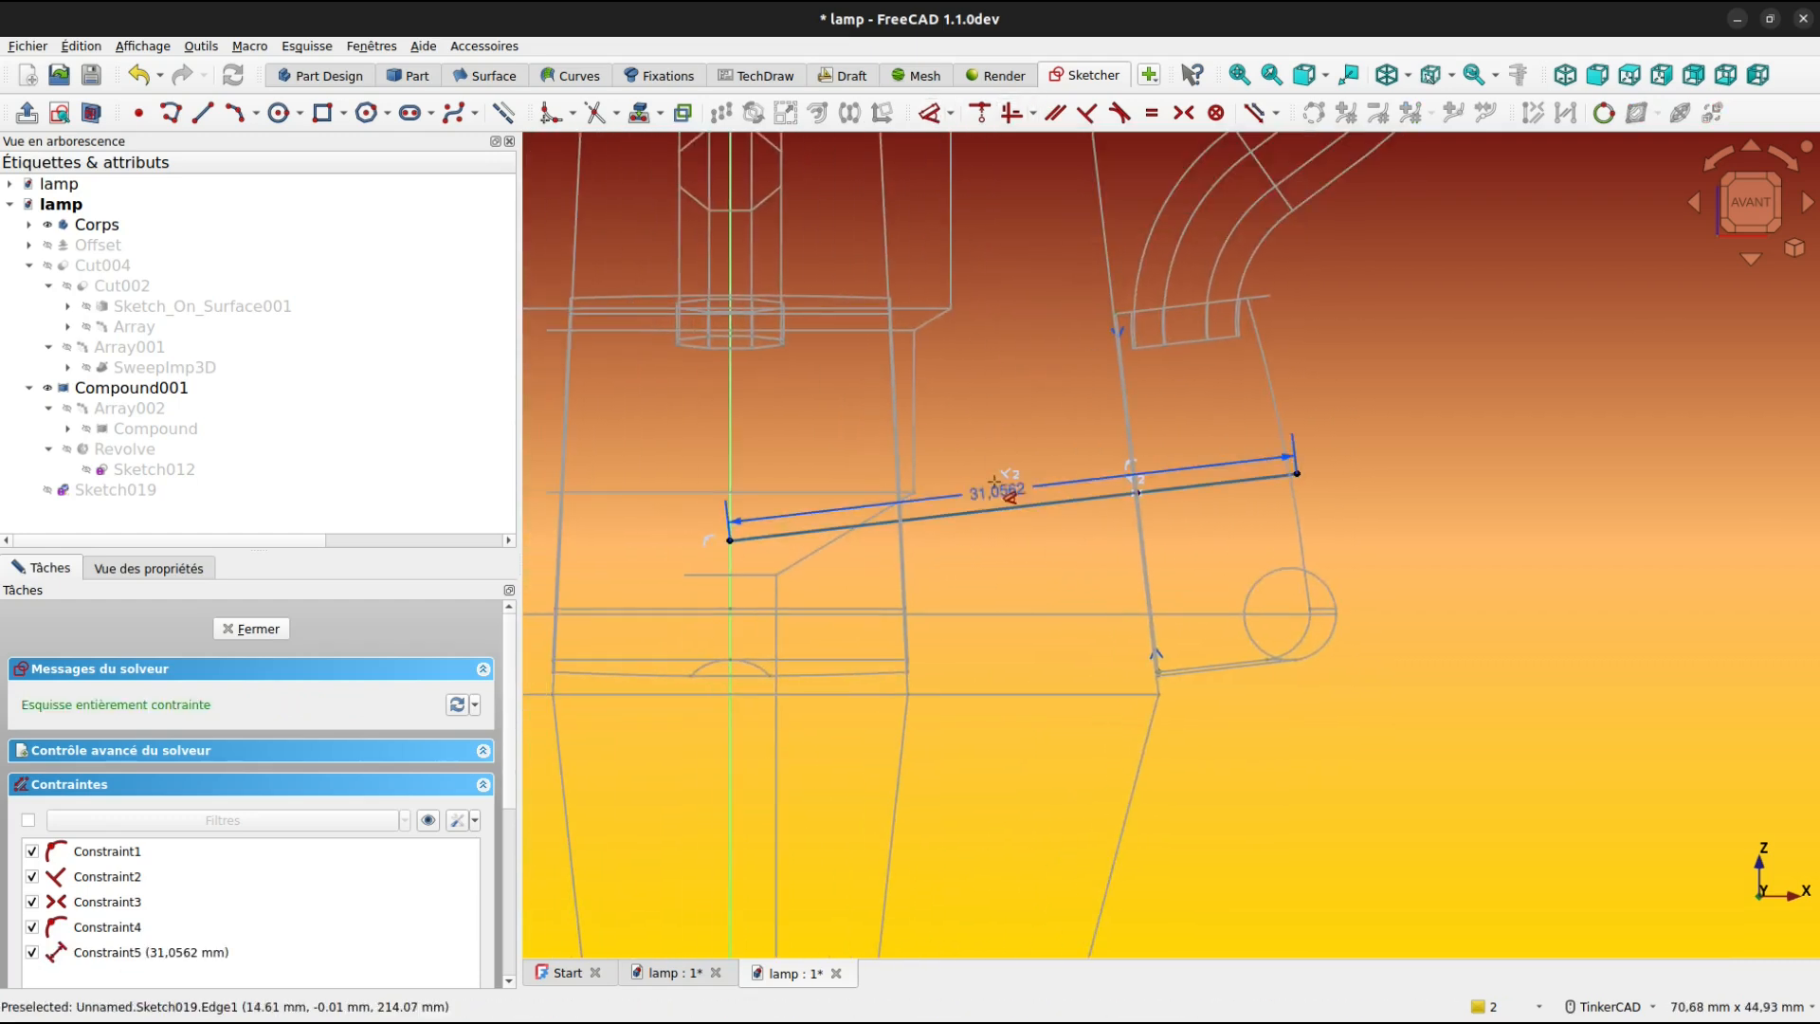
pyautogui.click(1002, 464)
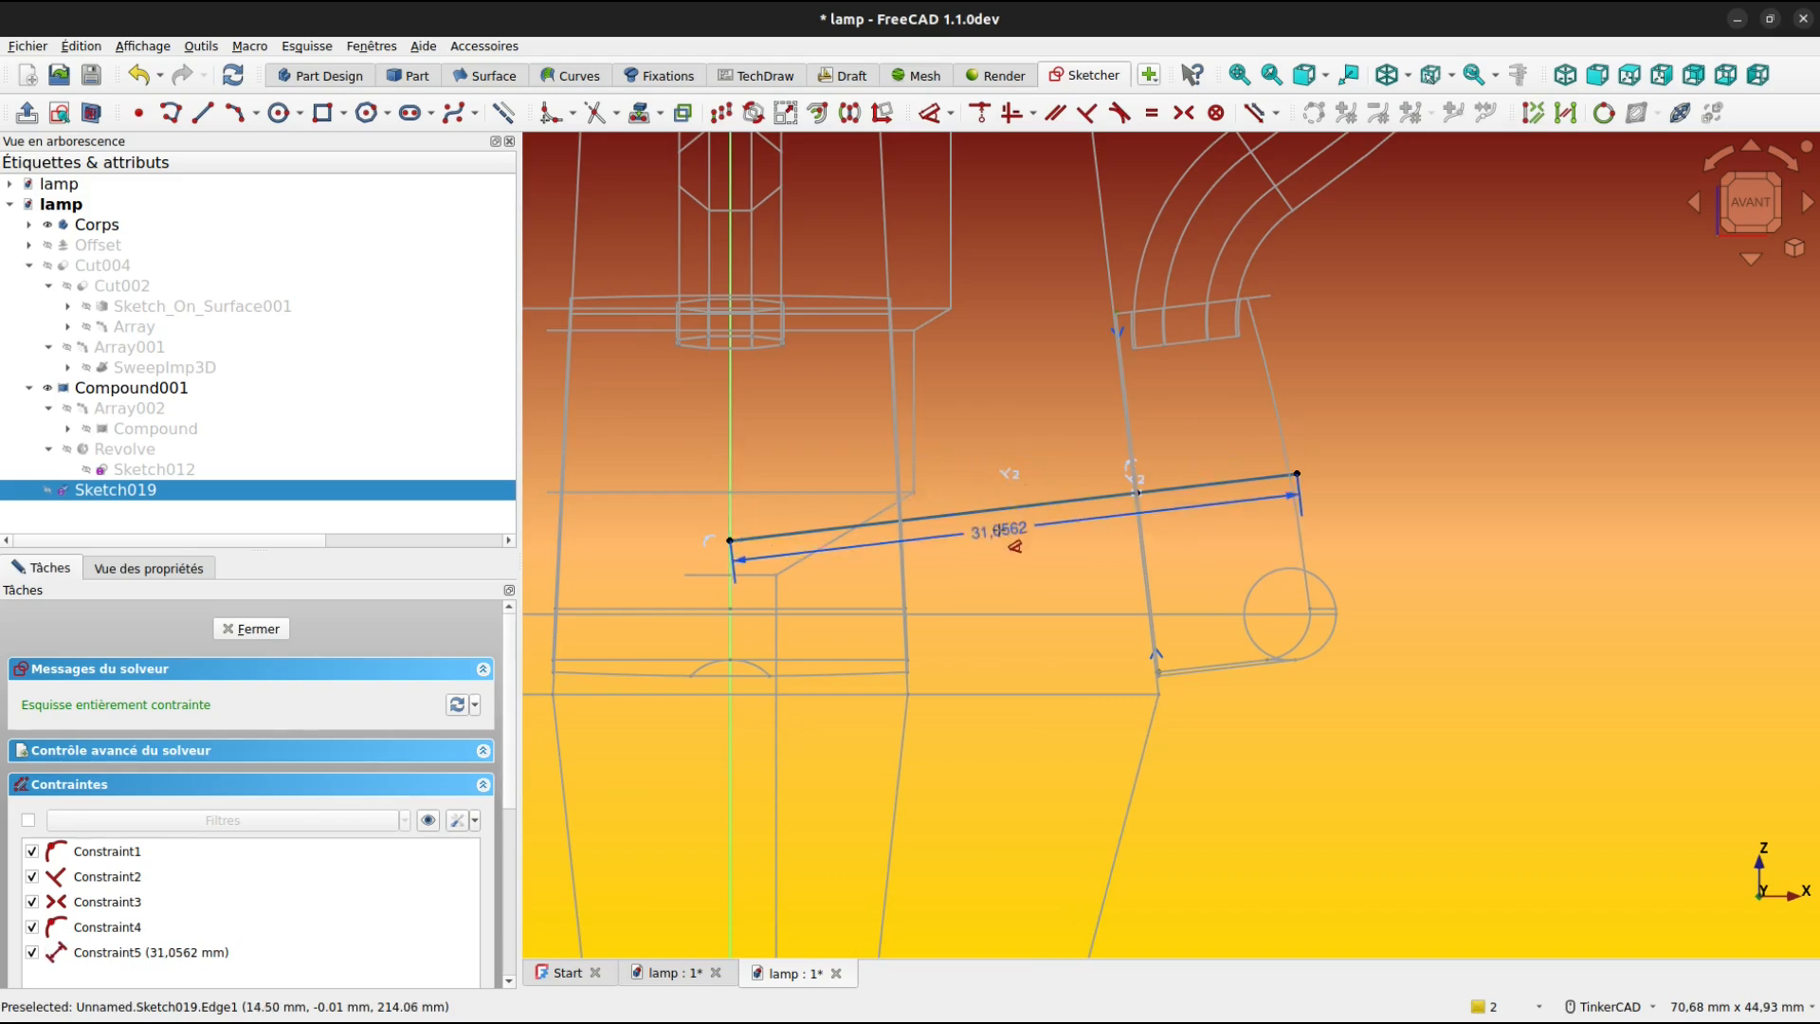
pyautogui.click(1012, 559)
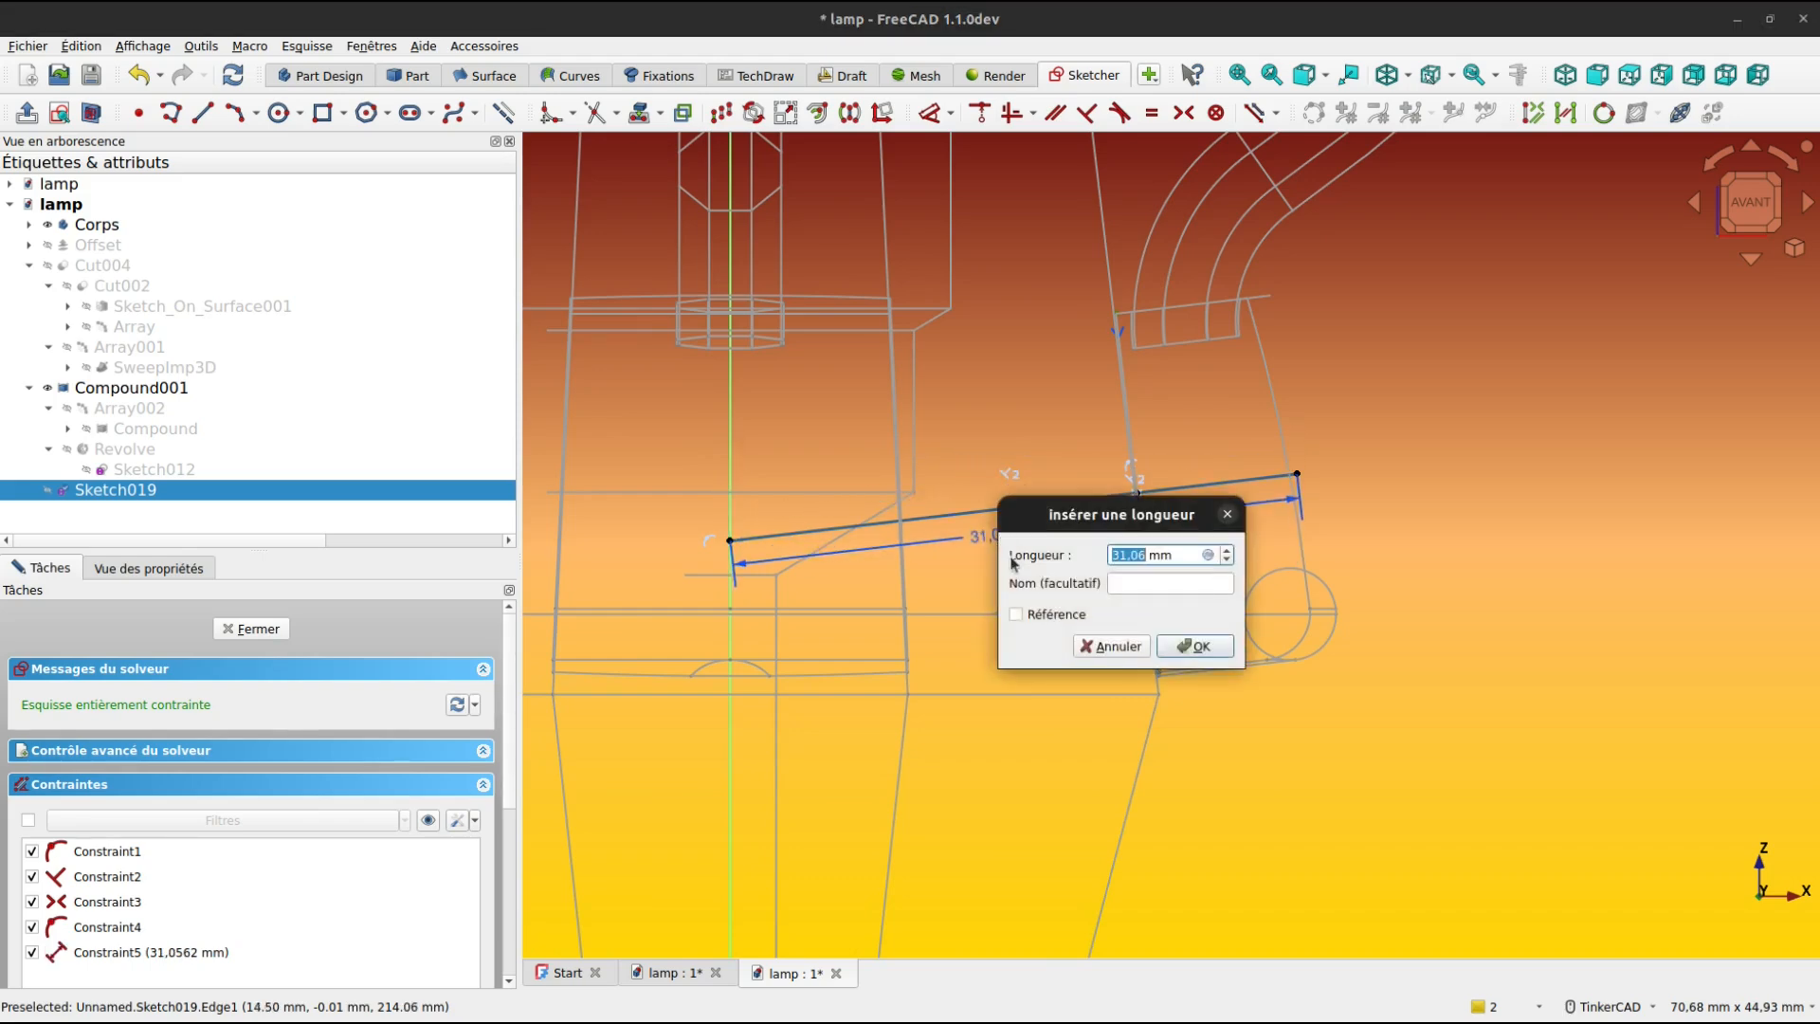
pyautogui.write('31')
pyautogui.click(1181, 652)
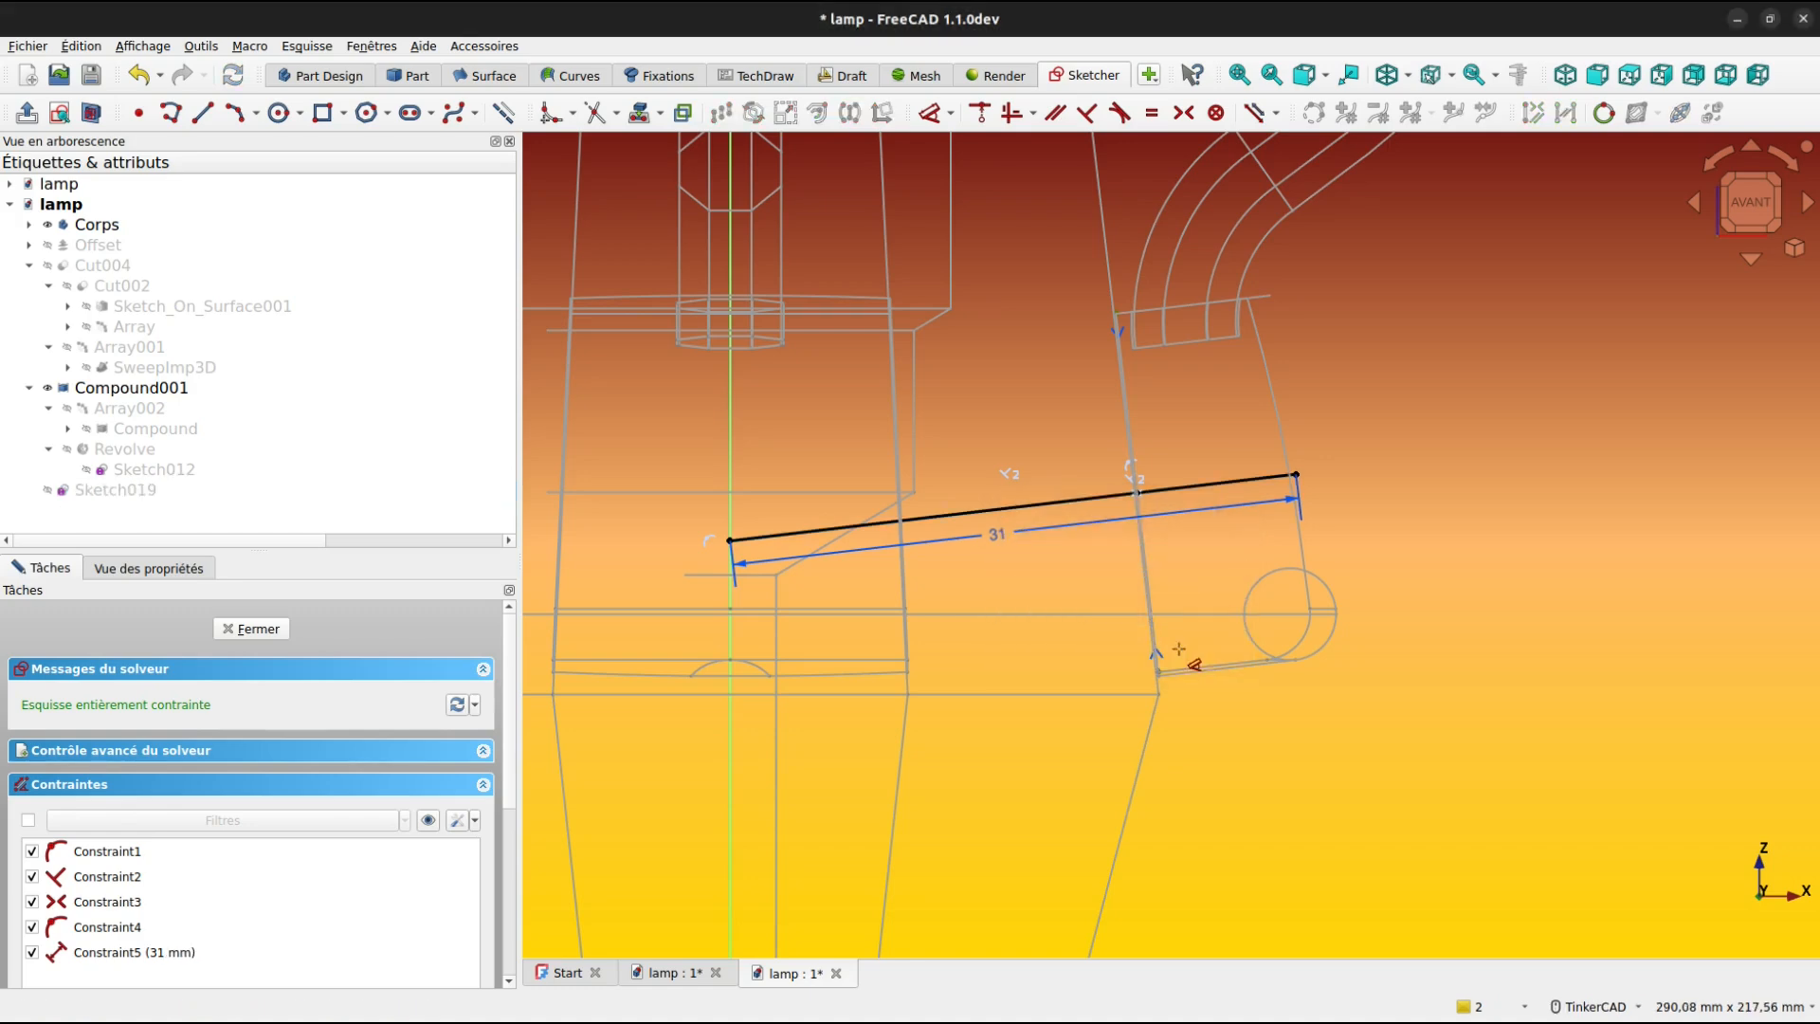
pyautogui.click(252, 628)
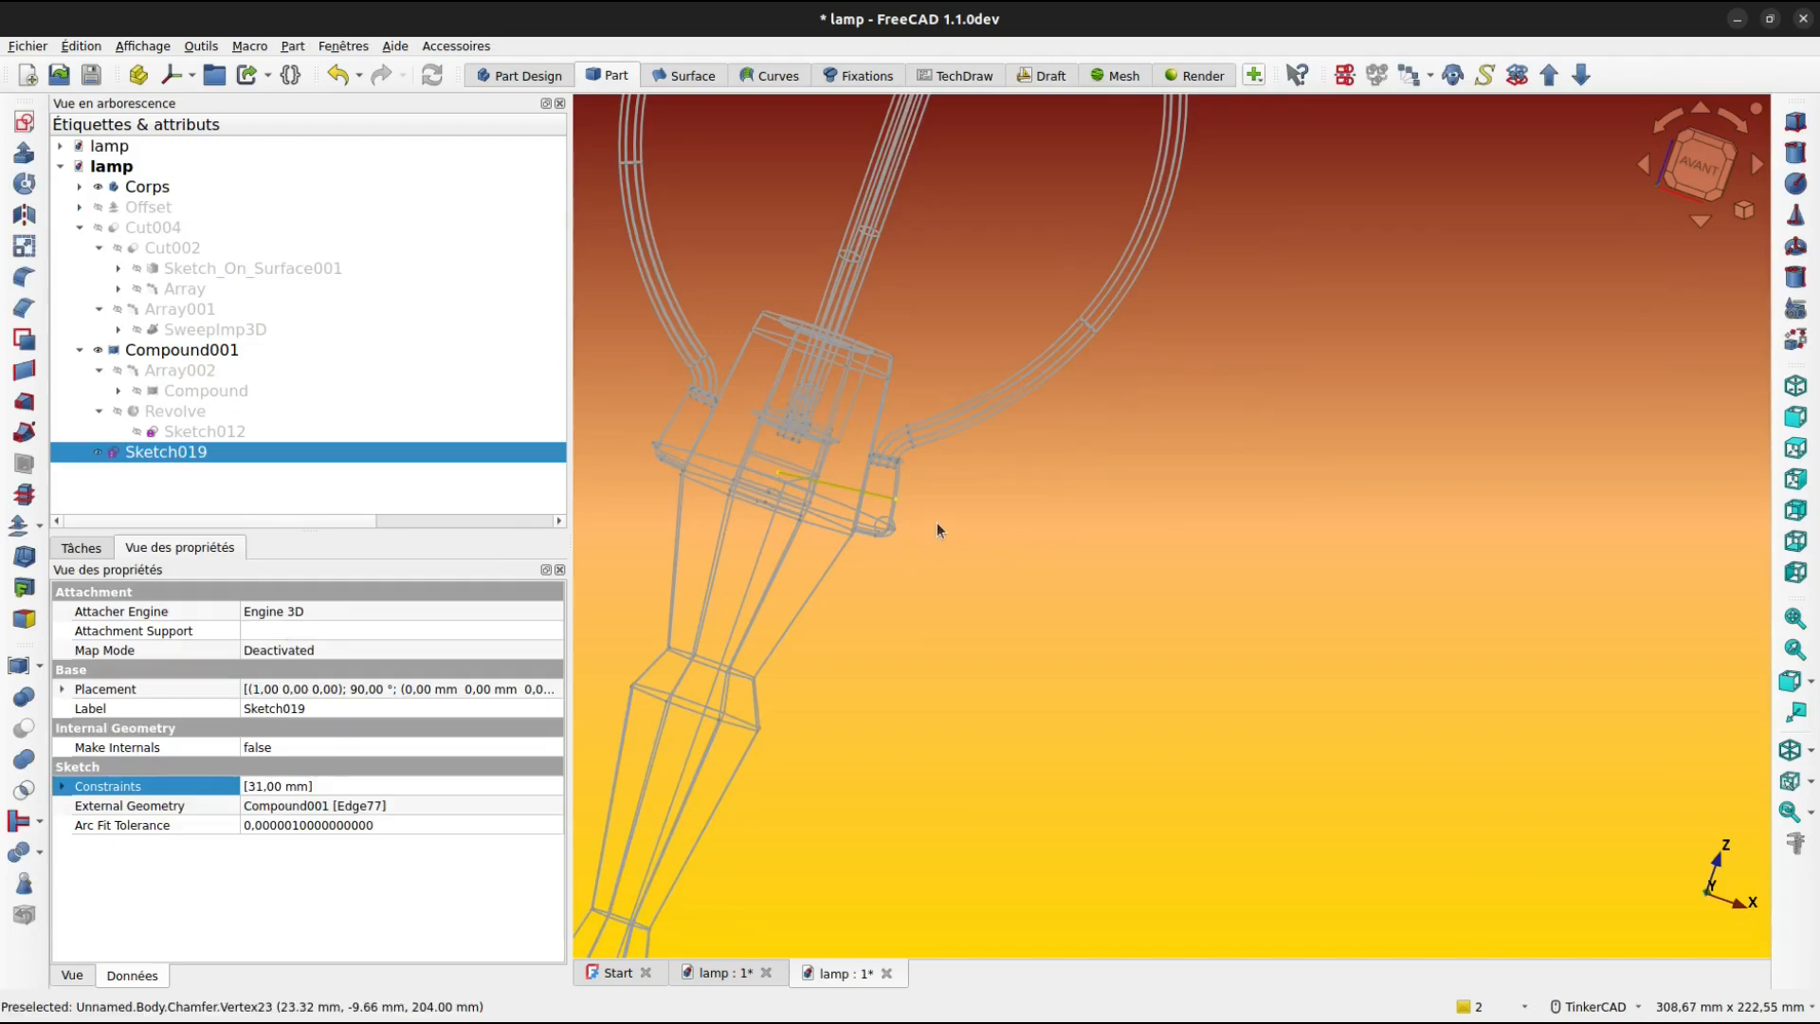
# Create a new sketch attached normal to the sloped line at its outer endpoint, using the "Normal à l'arête" method.
pyautogui.scroll(3, 936, 521)
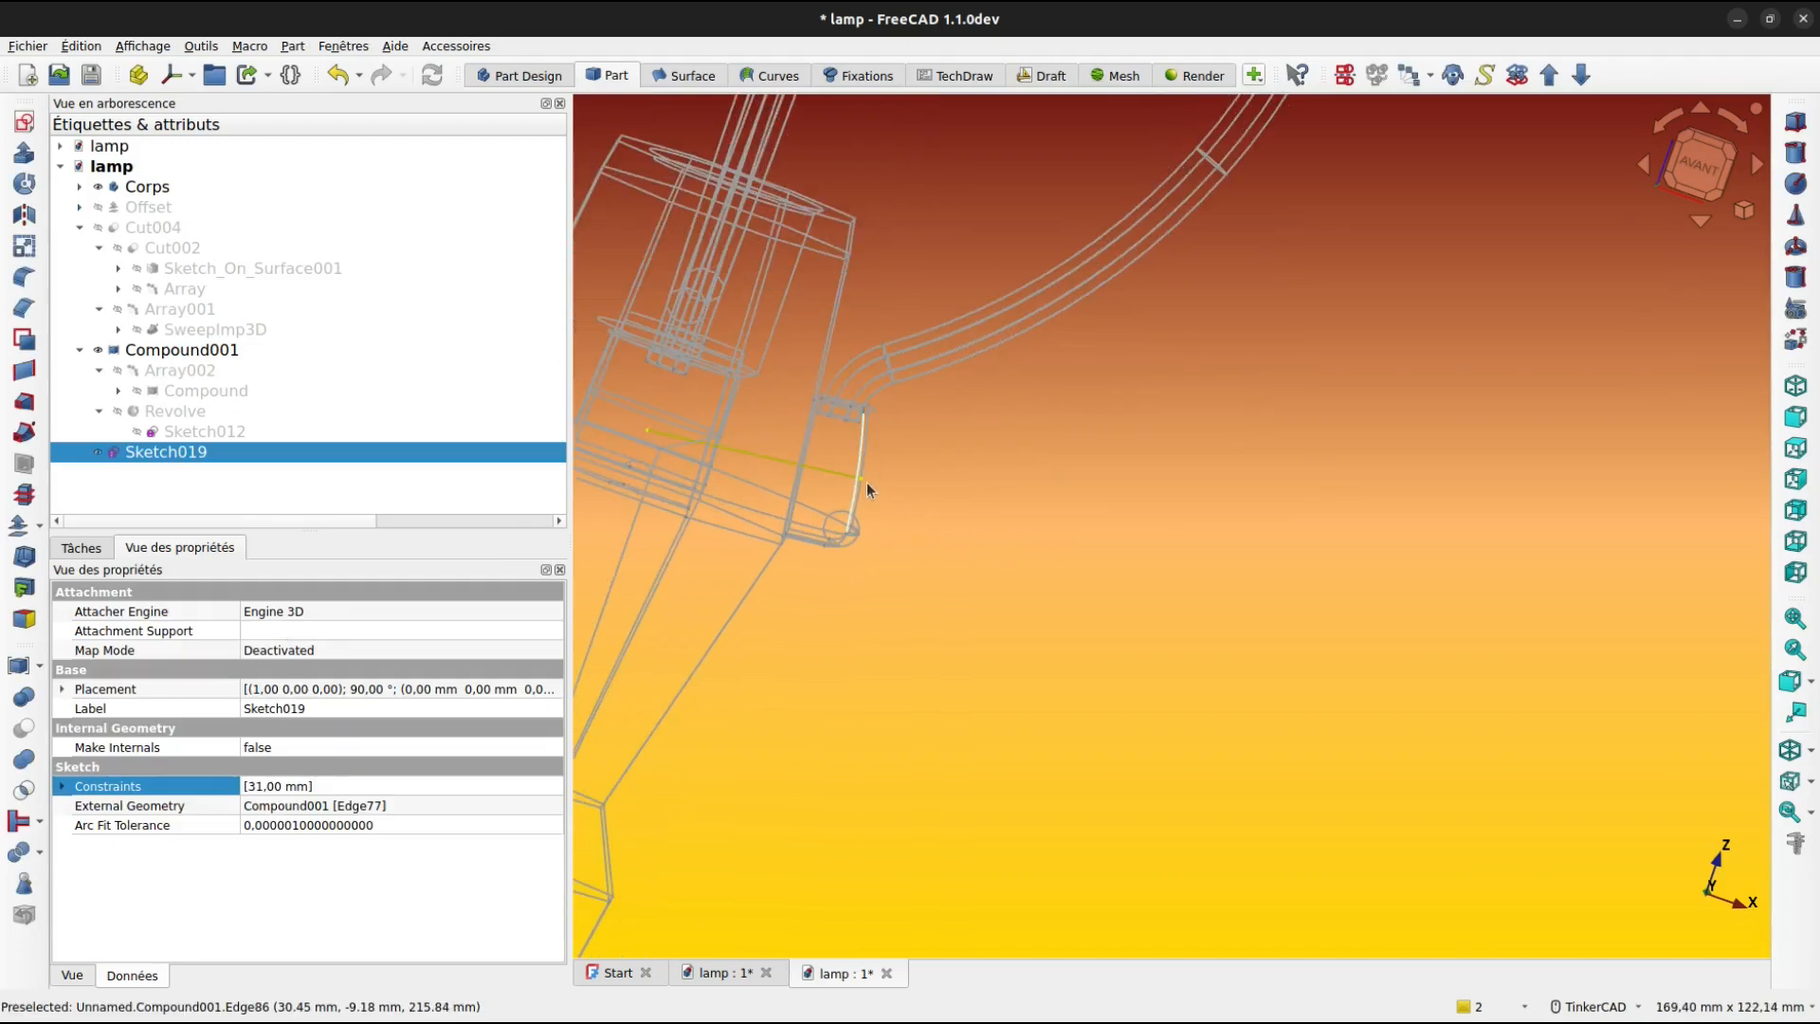
pyautogui.scroll(3, 866, 482)
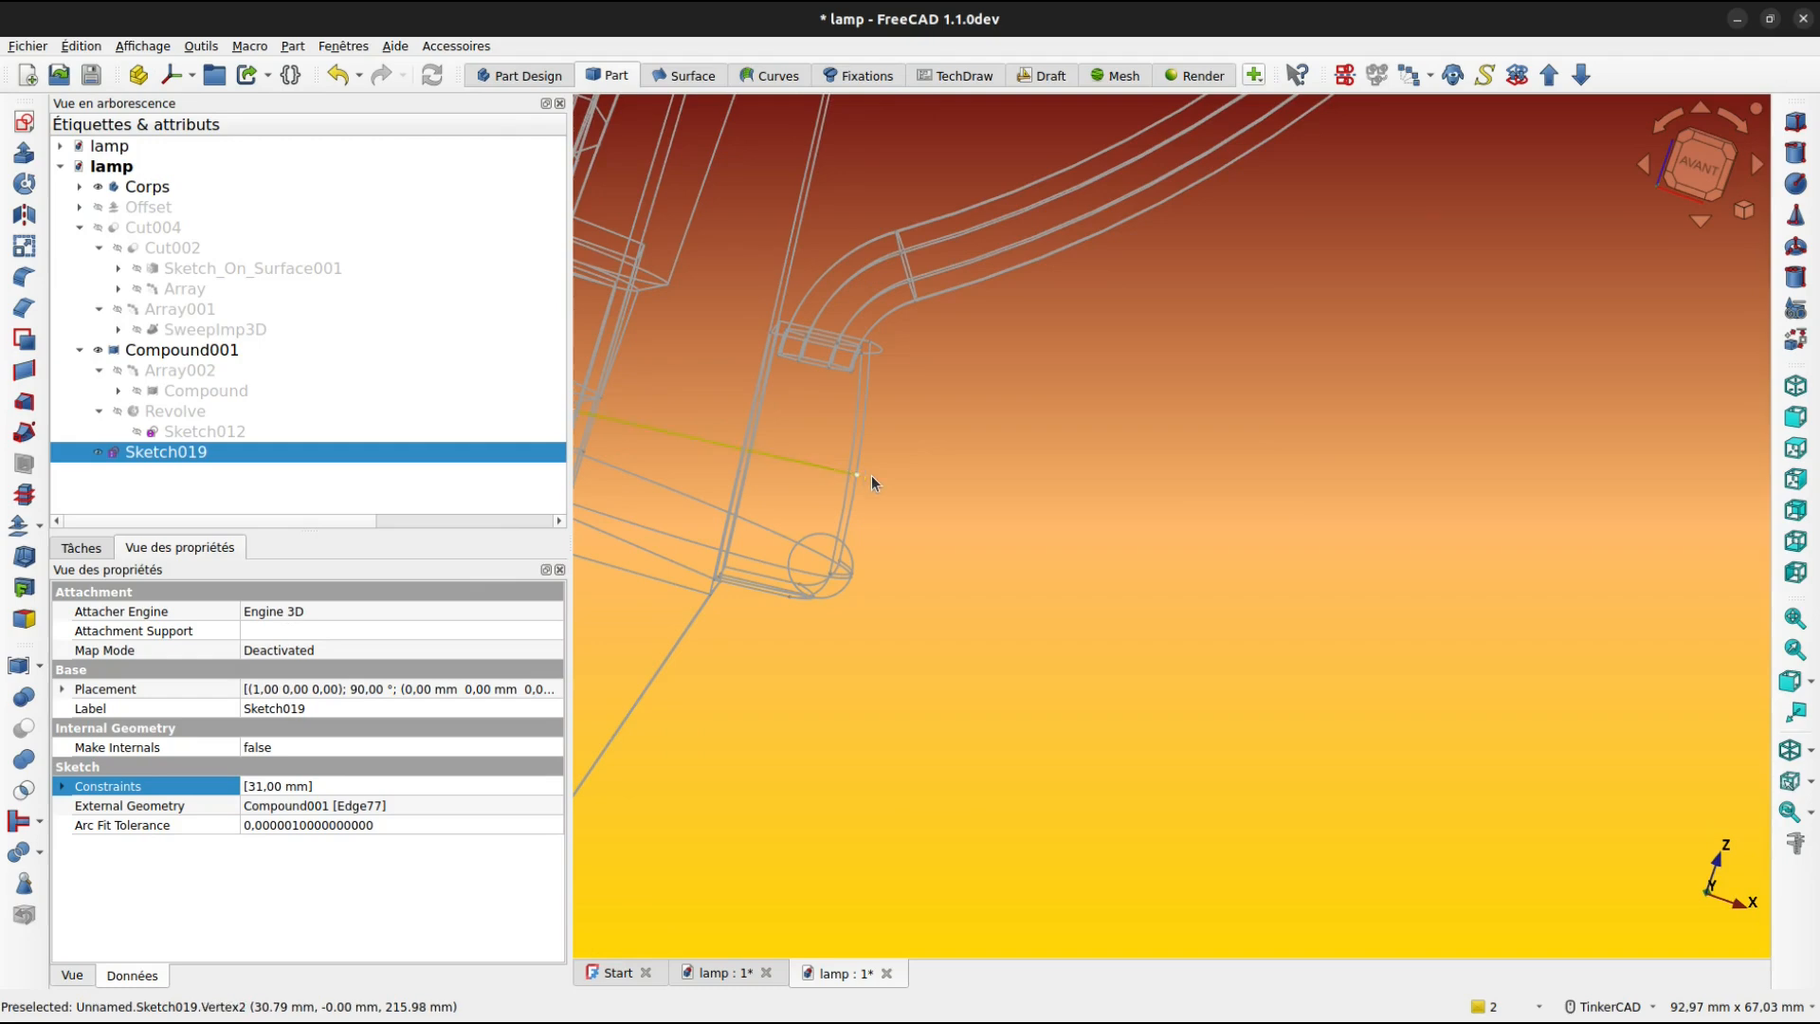
pyautogui.scroll(3, 872, 474)
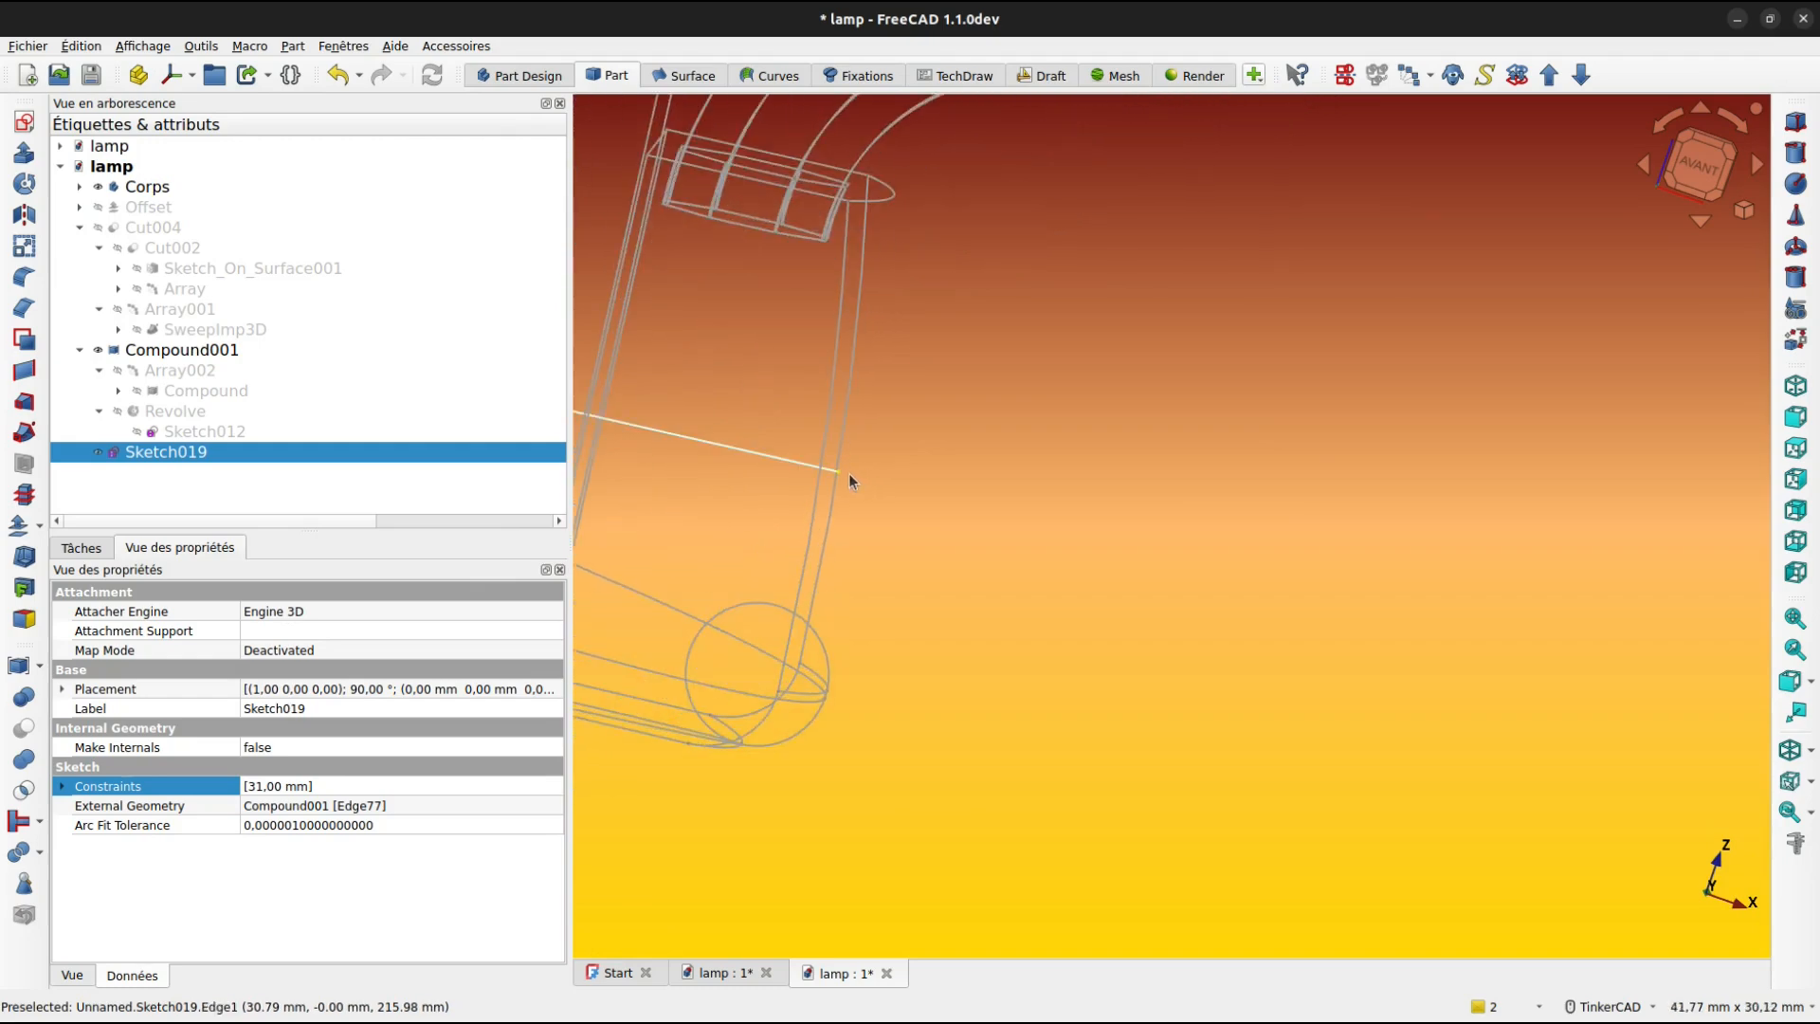
pyautogui.scroll(1, 939, 485)
pyautogui.moveTo(938, 485); pyautogui.dragTo(877, 543, button='right')
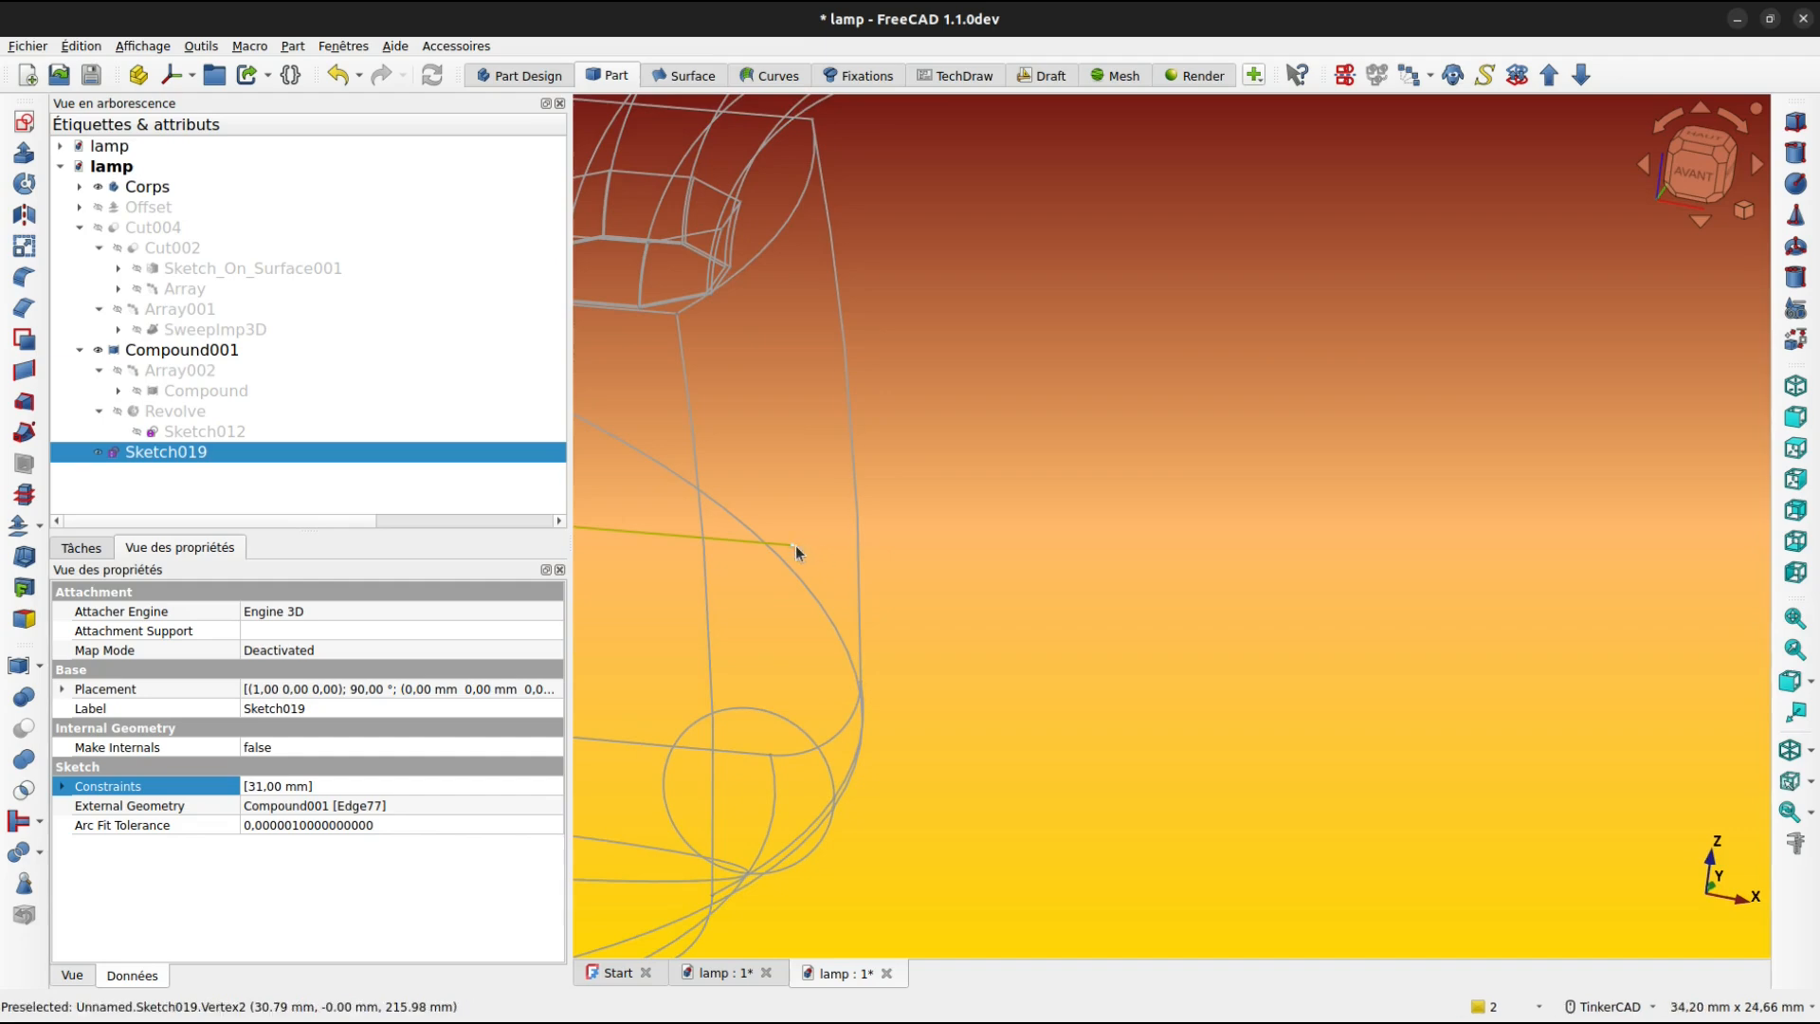
pyautogui.click(745, 542)
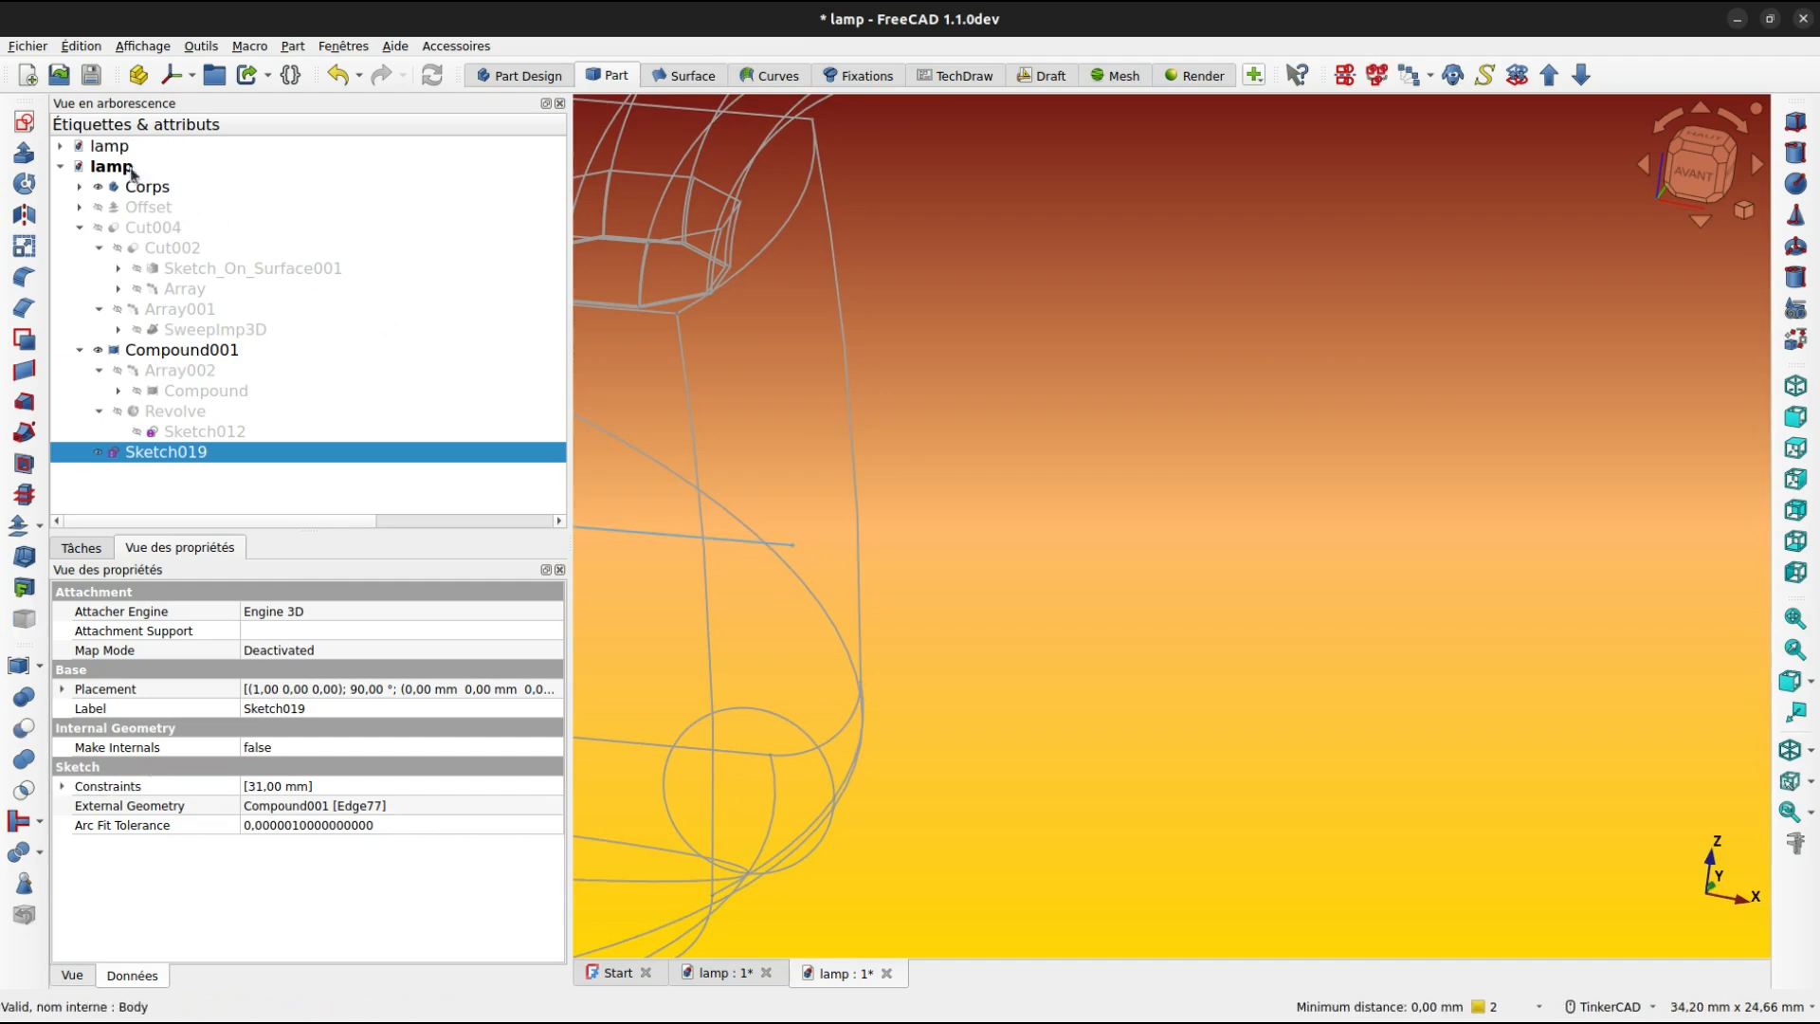
pyautogui.click(24, 122)
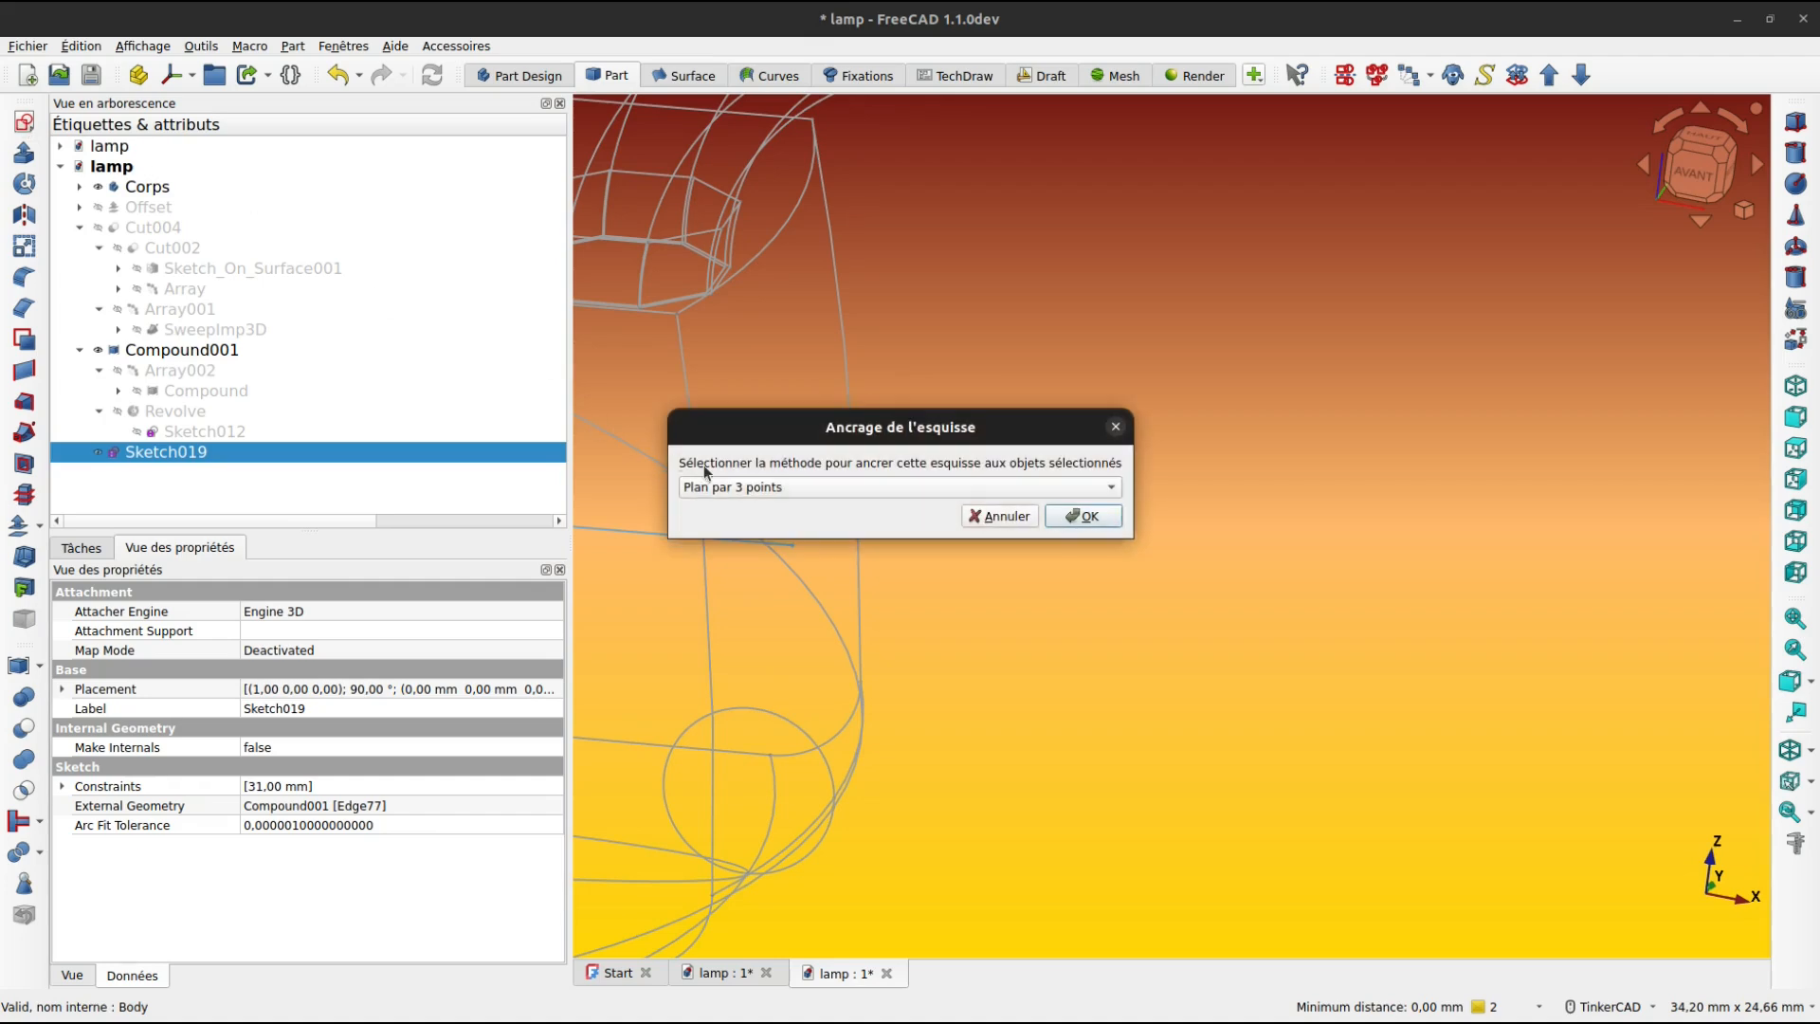
pyautogui.click(759, 487)
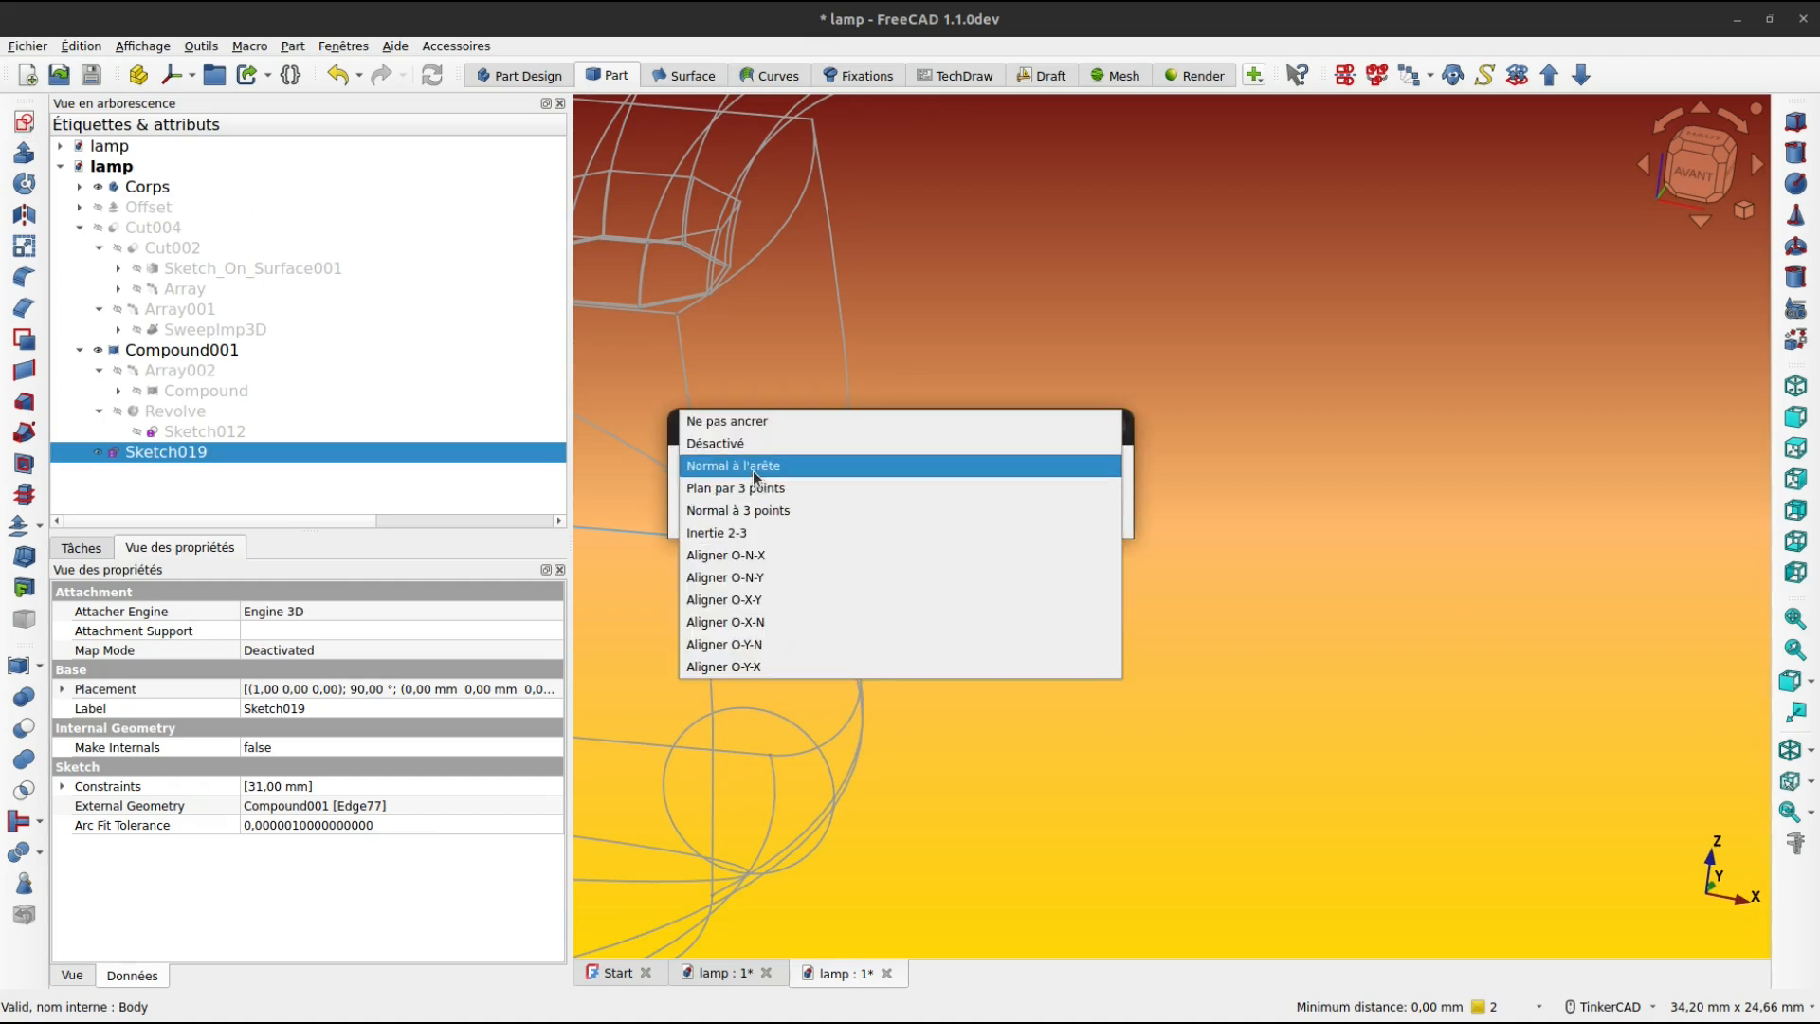
pyautogui.click(752, 465)
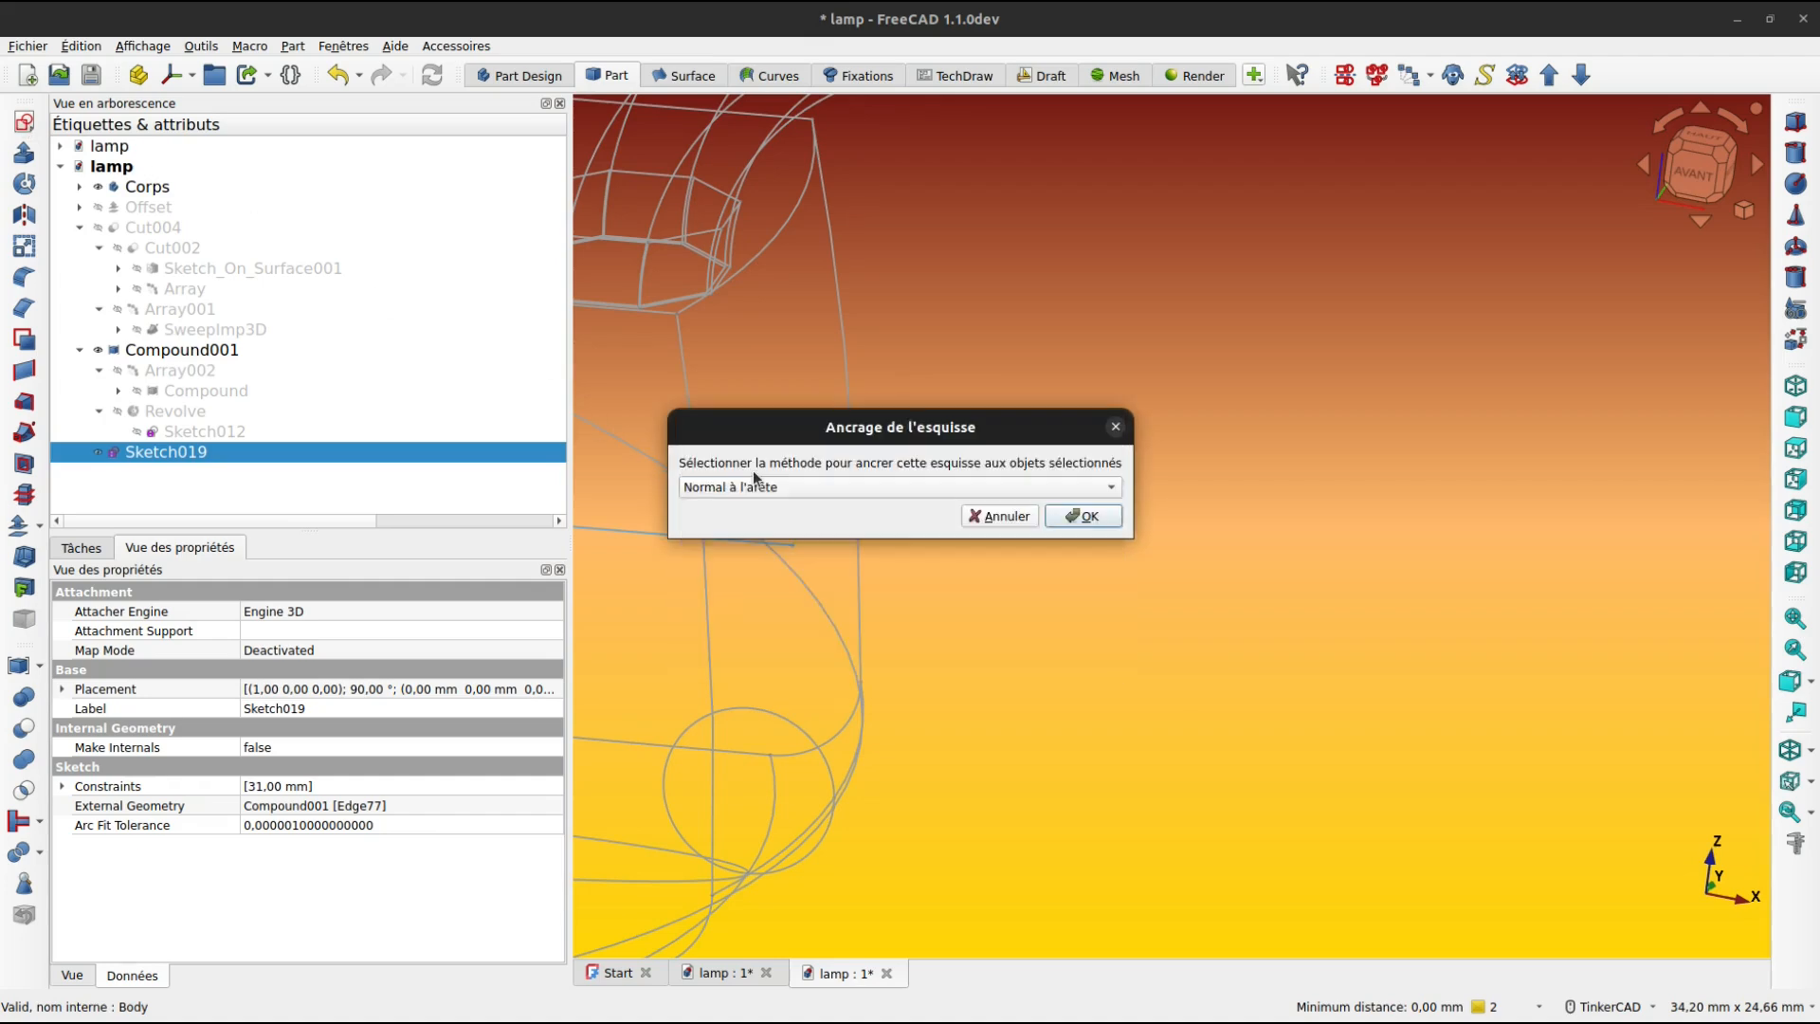
pyautogui.click(1088, 519)
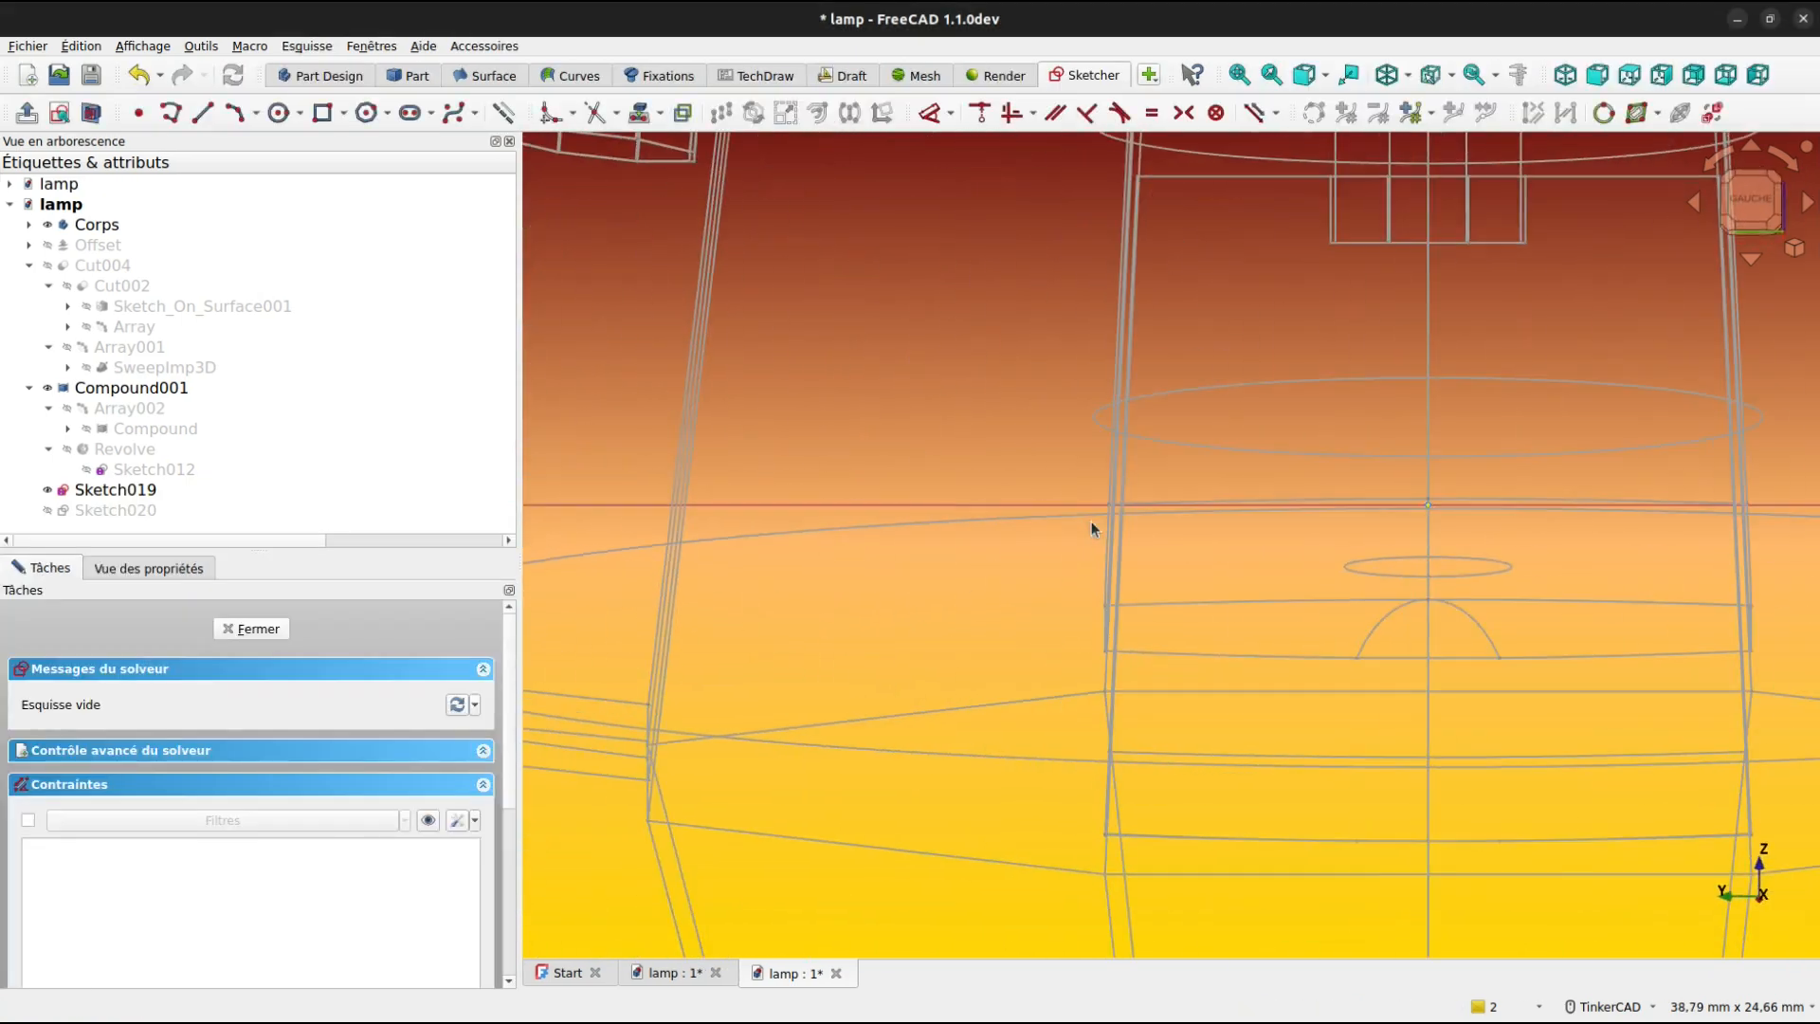
# Draw a 5 mm diameter circle centred on the new sketch's origin and close the sketch.
pyautogui.moveTo(1611, 534); pyautogui.dragTo(1380, 493, button='middle')
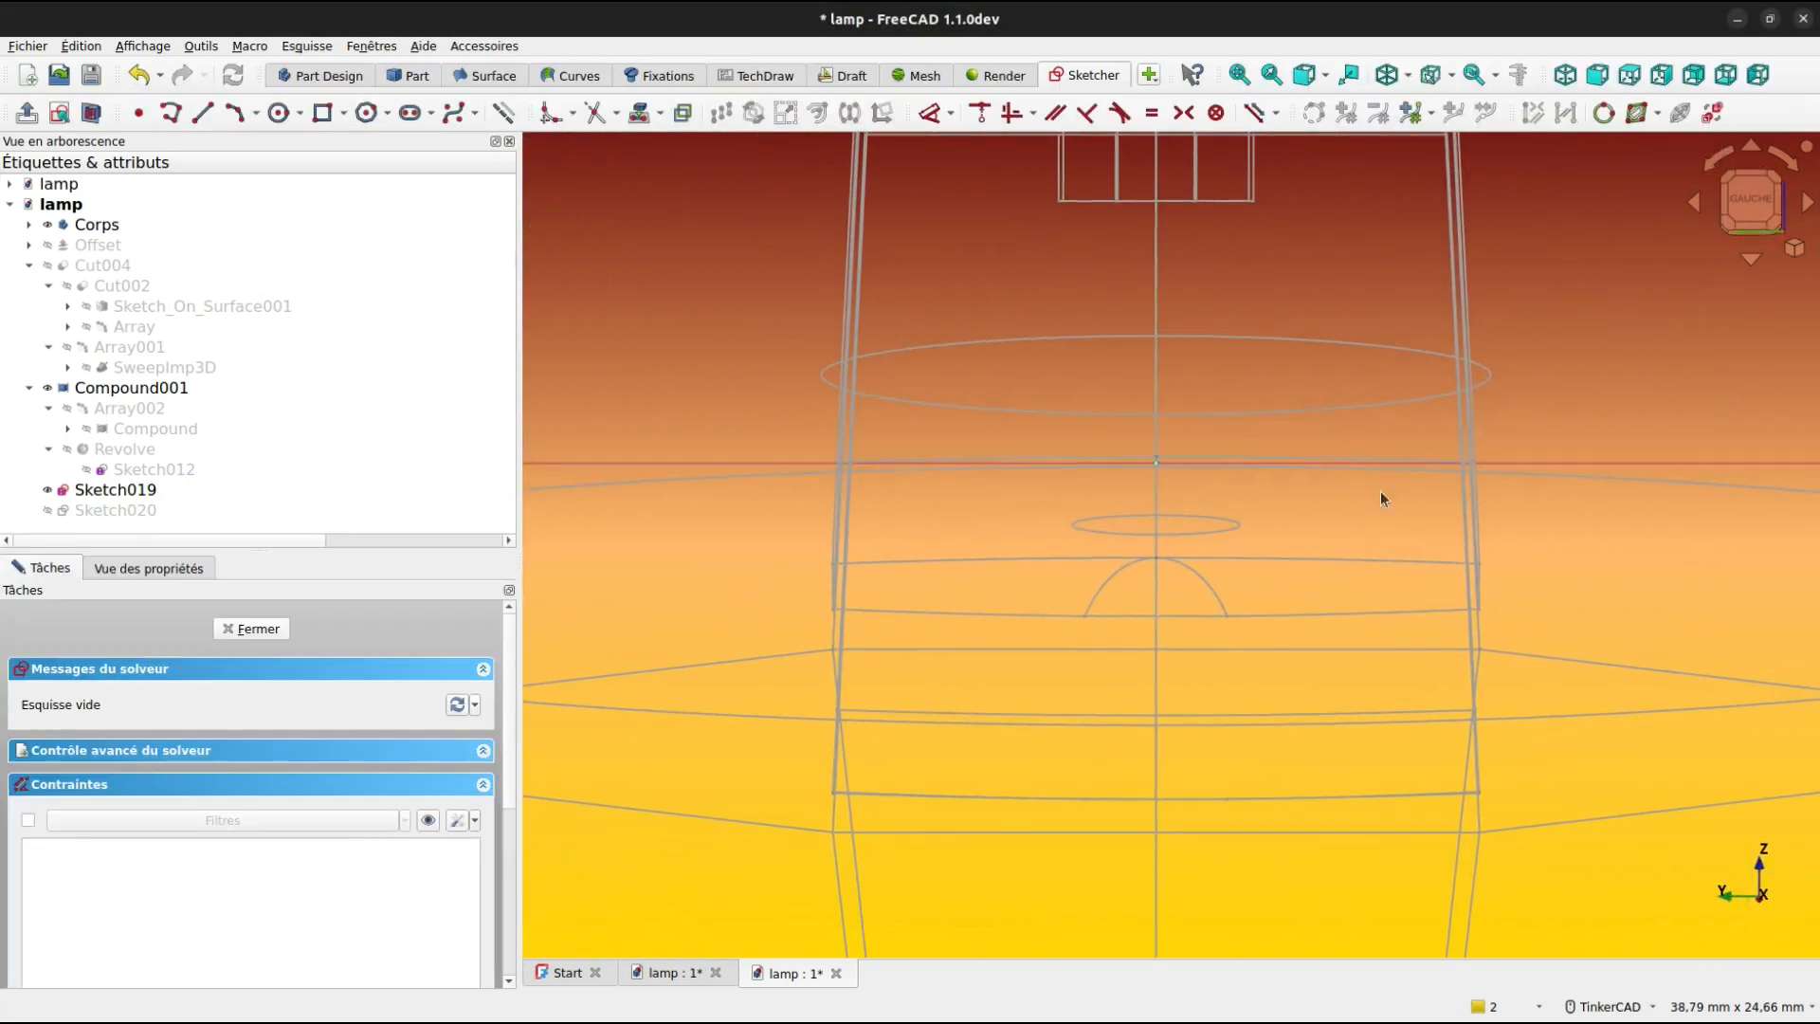
pyautogui.click(280, 118)
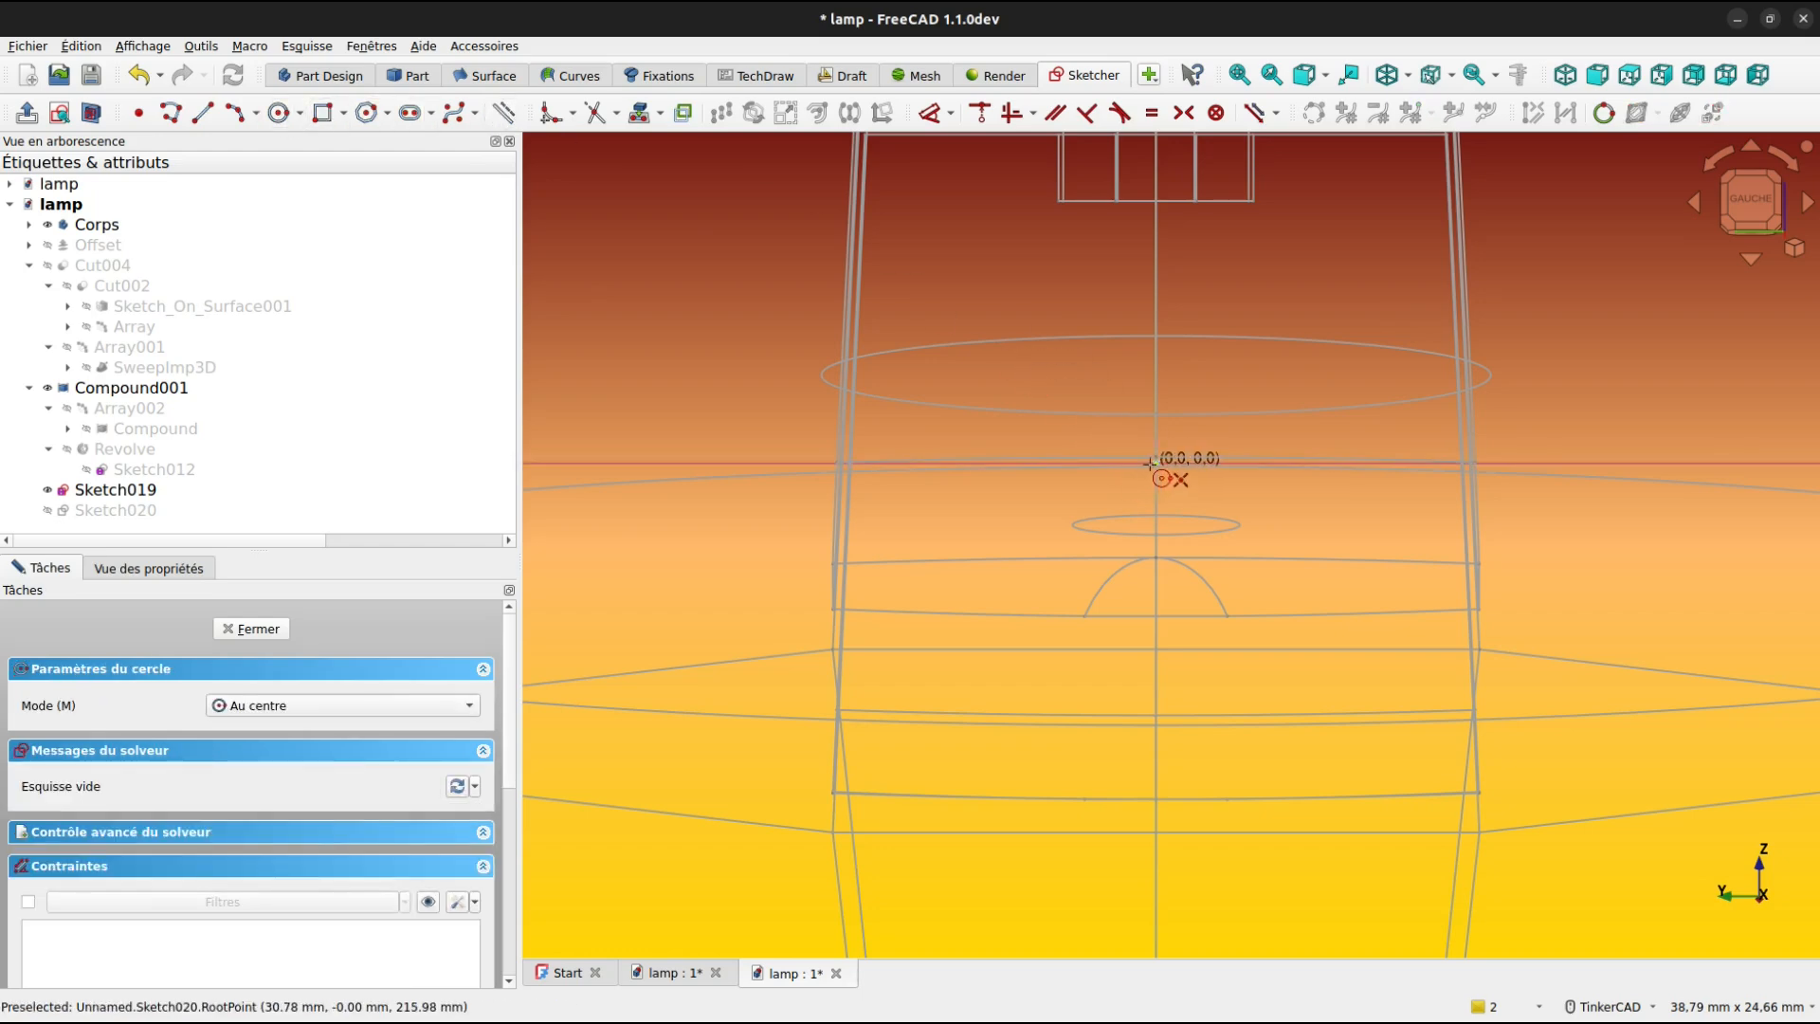
pyautogui.click(1155, 462)
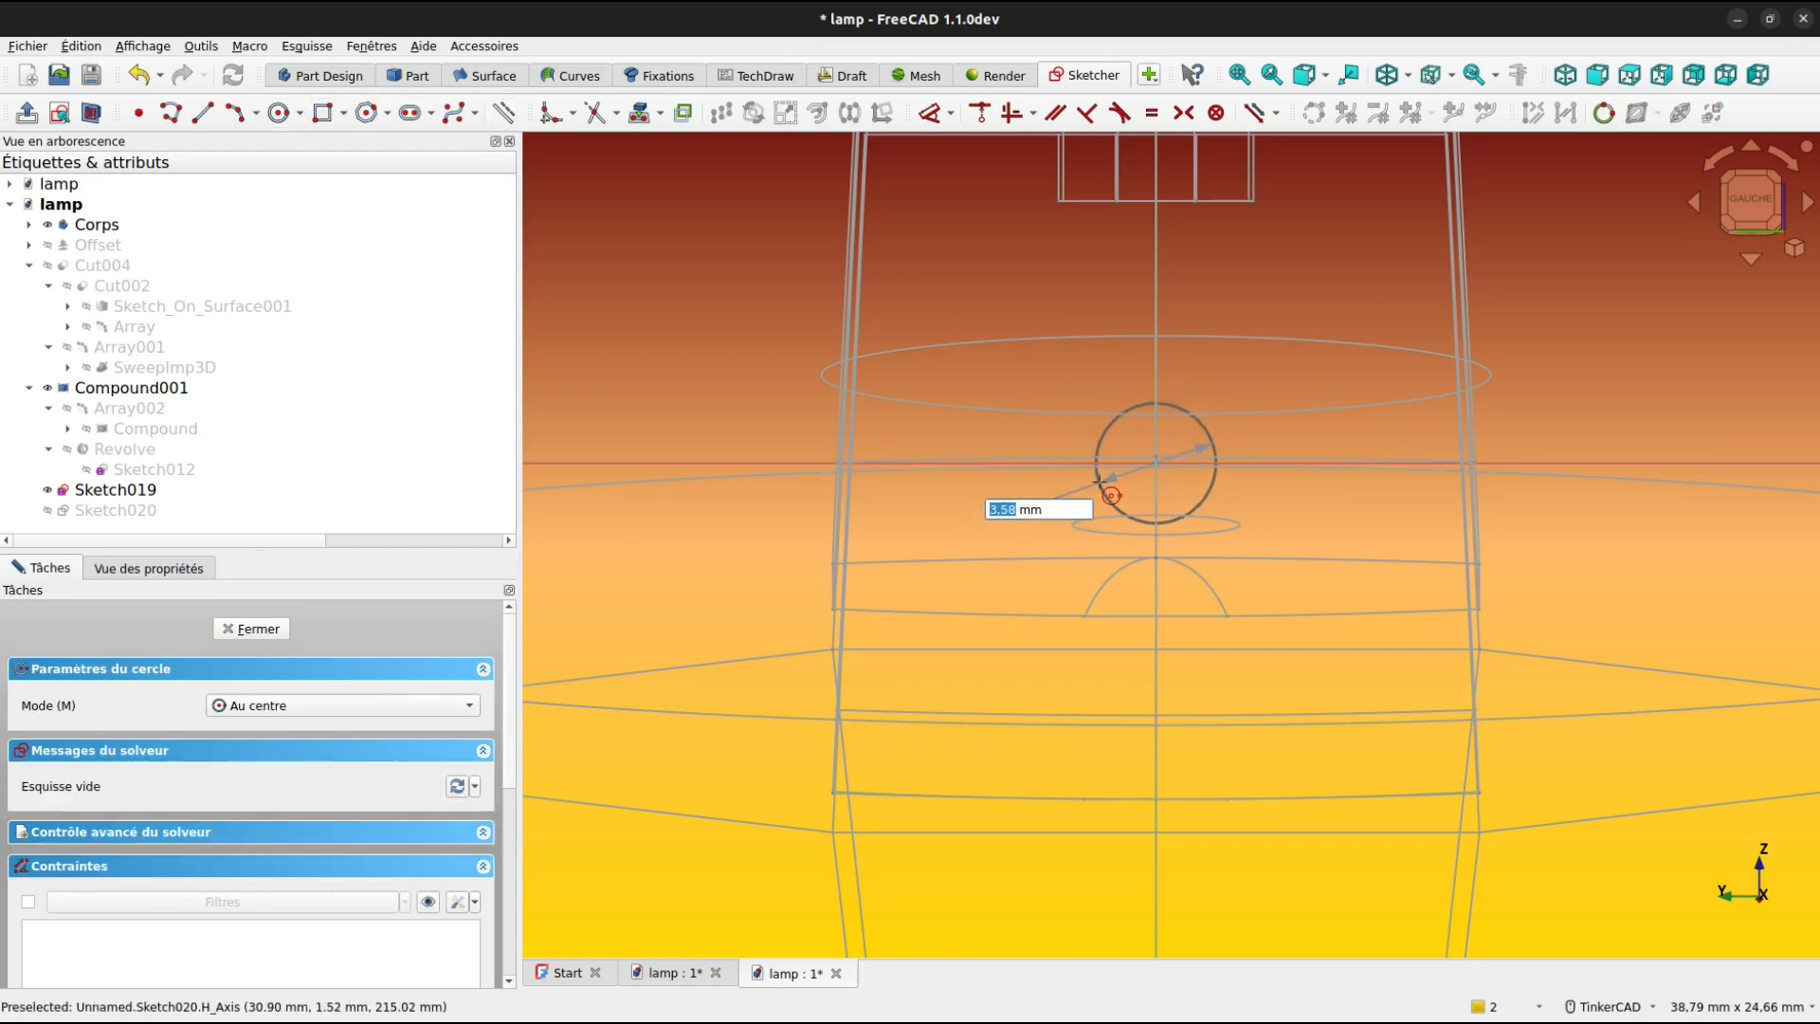
pyautogui.write('5')
pyautogui.press('Return')
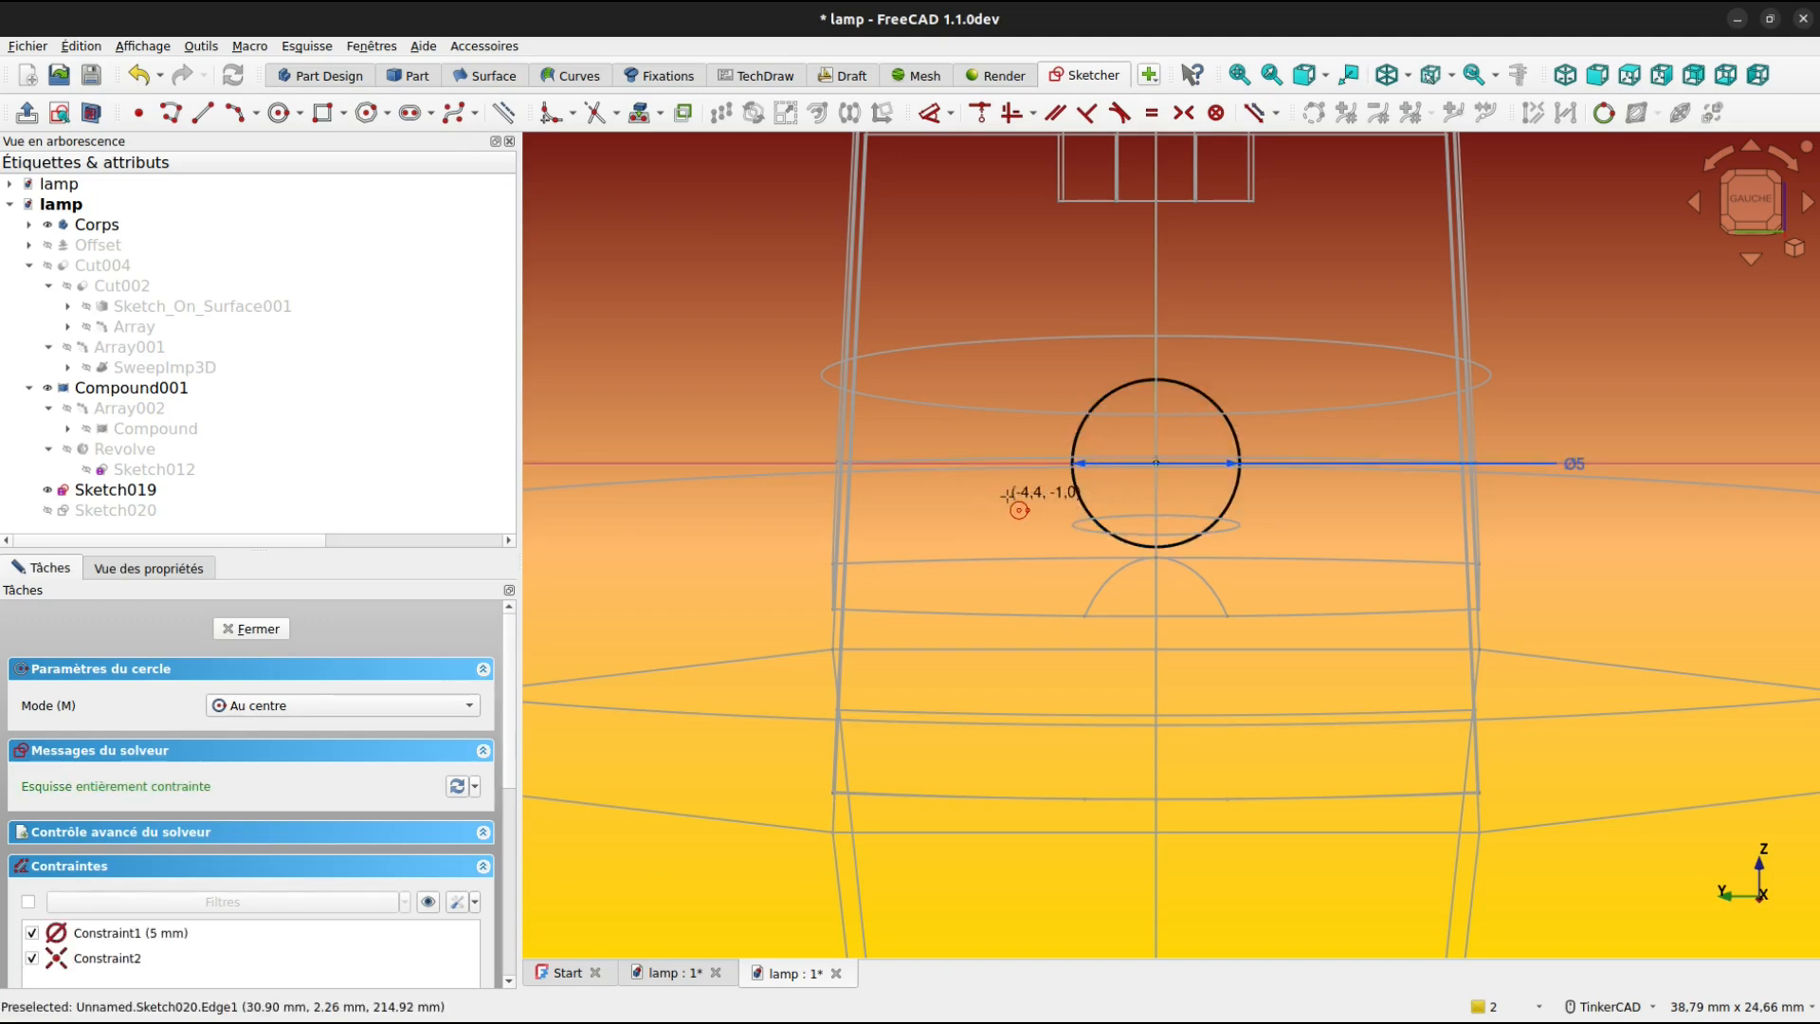
pyautogui.press('Escape')
pyautogui.click(277, 631)
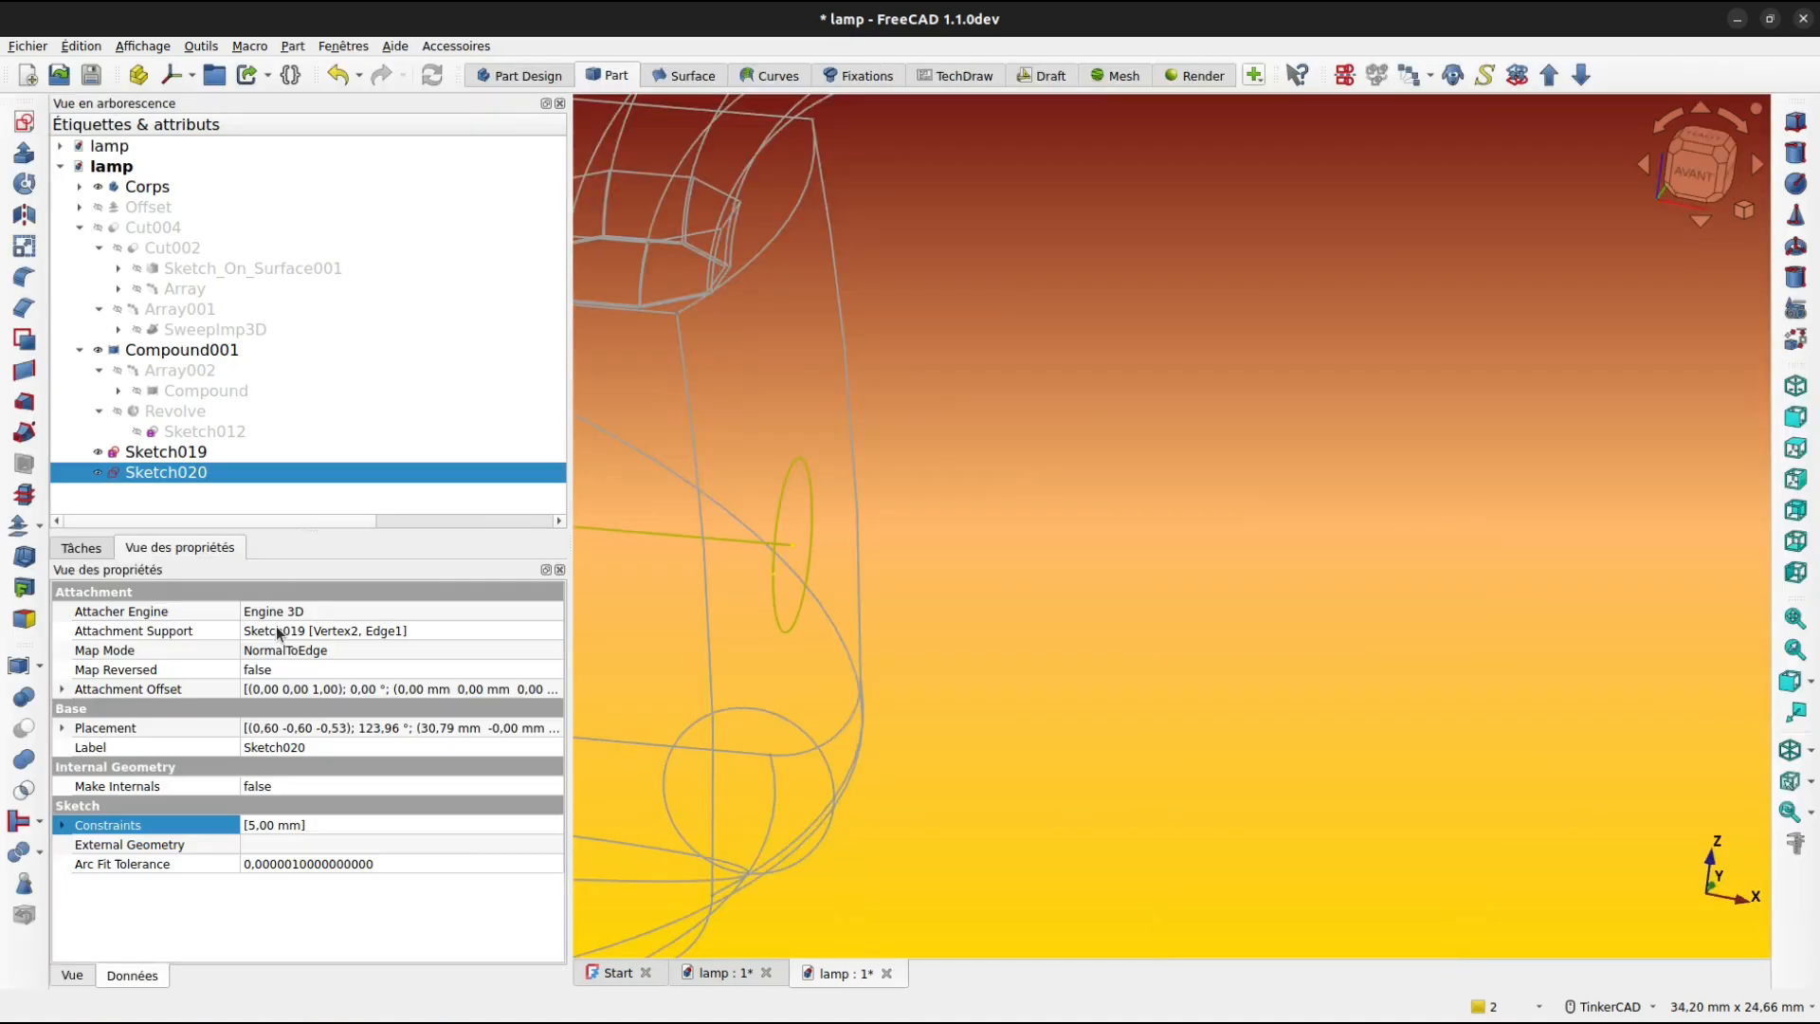
# Rename the circle's sketch as positionTaraudageFiletage.
pyautogui.click(195, 474)
pyautogui.write('positionTaraudageFiletage')
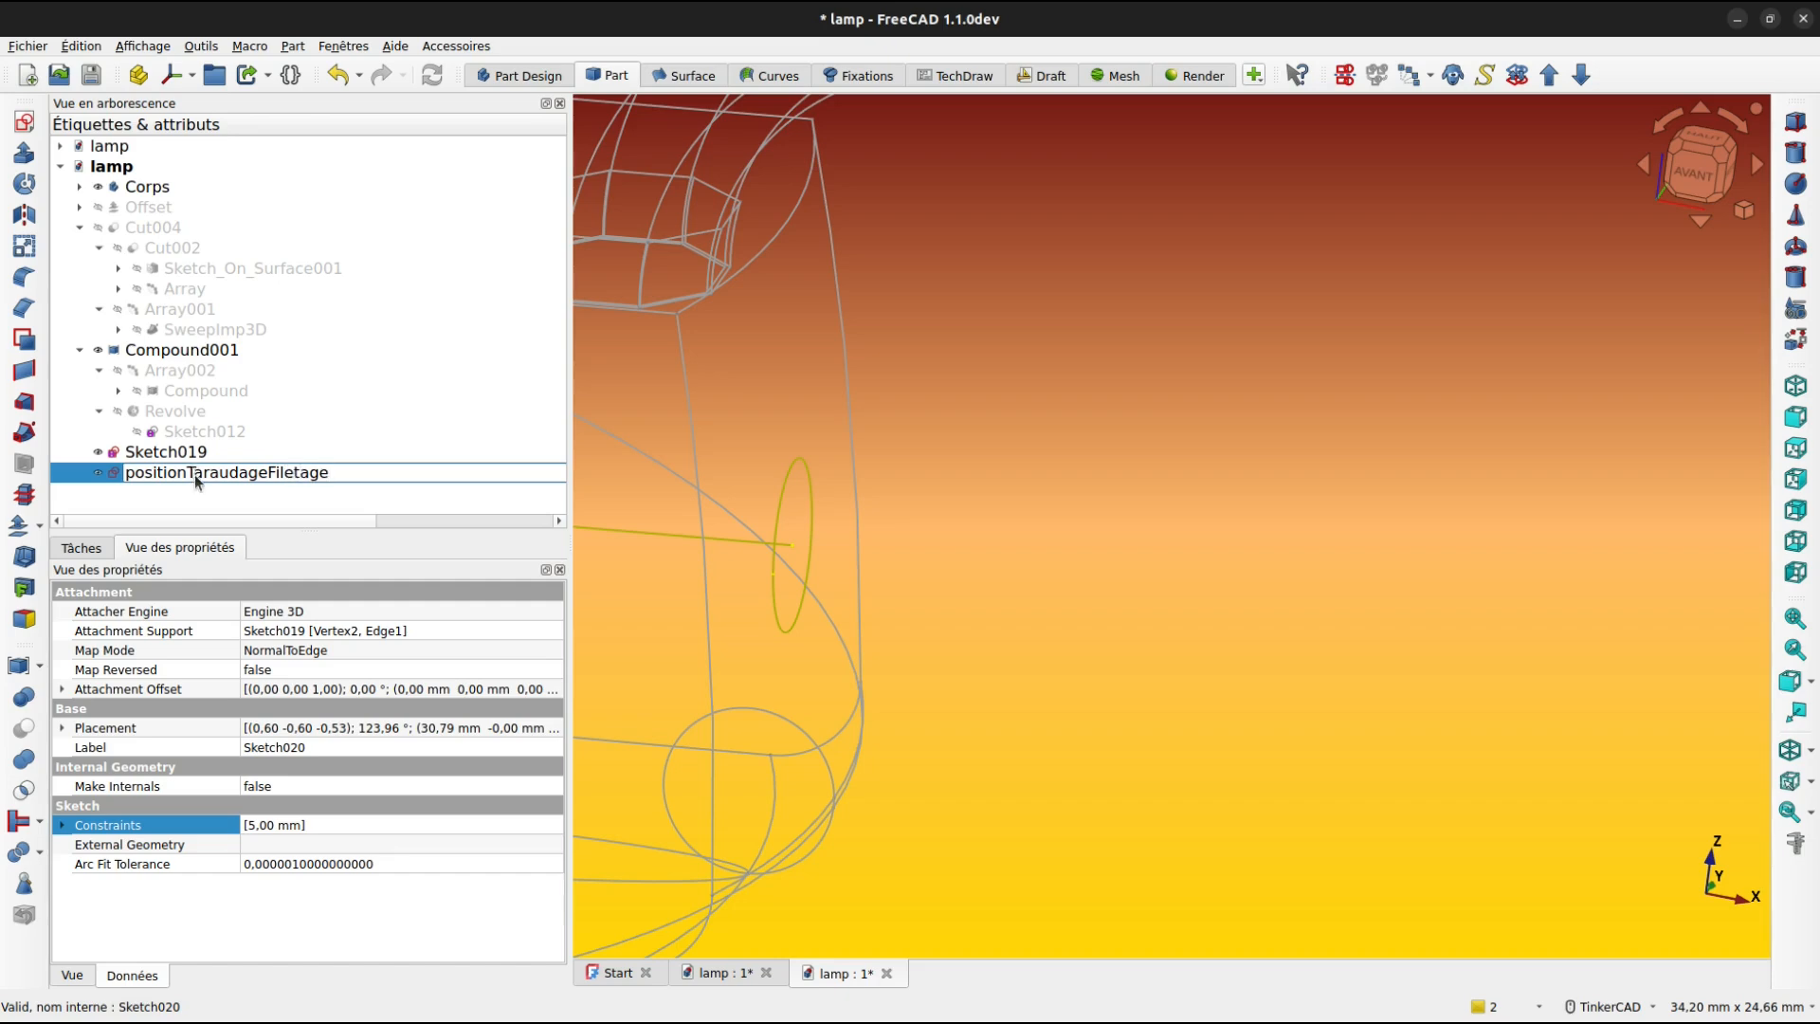
pyautogui.press('Return')
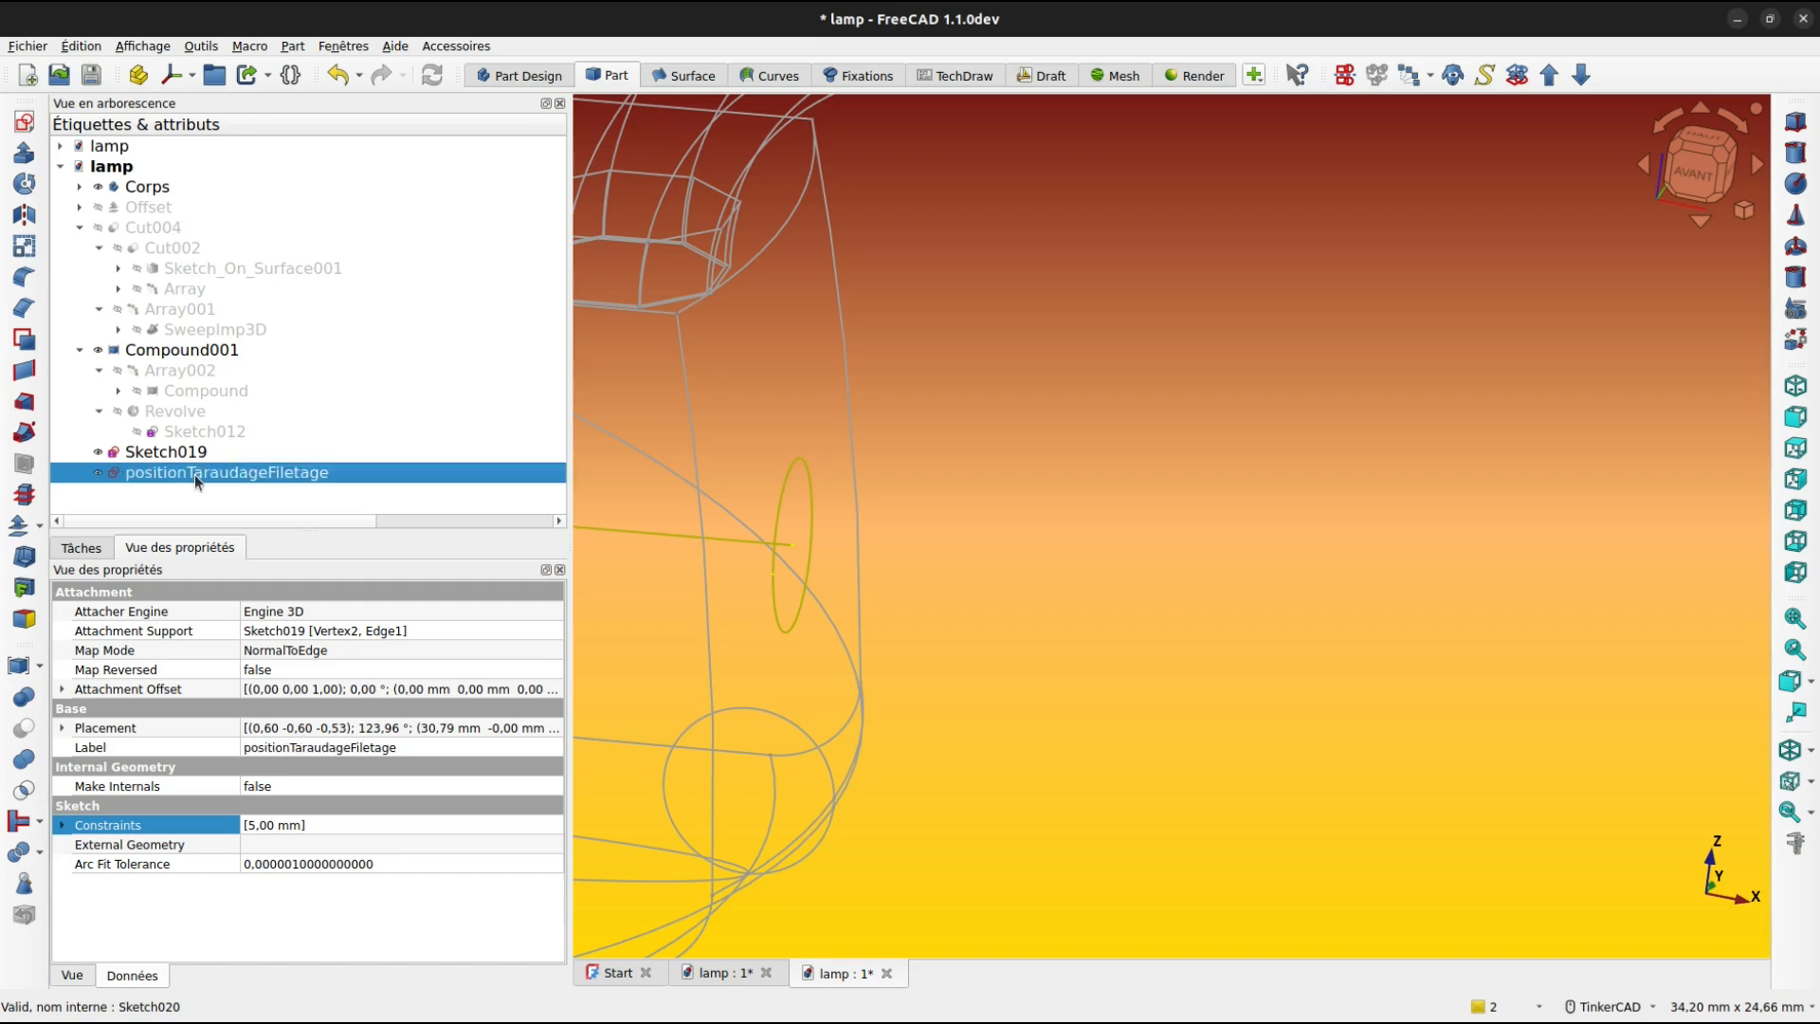
# Insert an ISO ScrewTap metric tap from the Fixations workbench on the 5 mm circle of positionTaraudageFiletage.
pyautogui.click(808, 469)
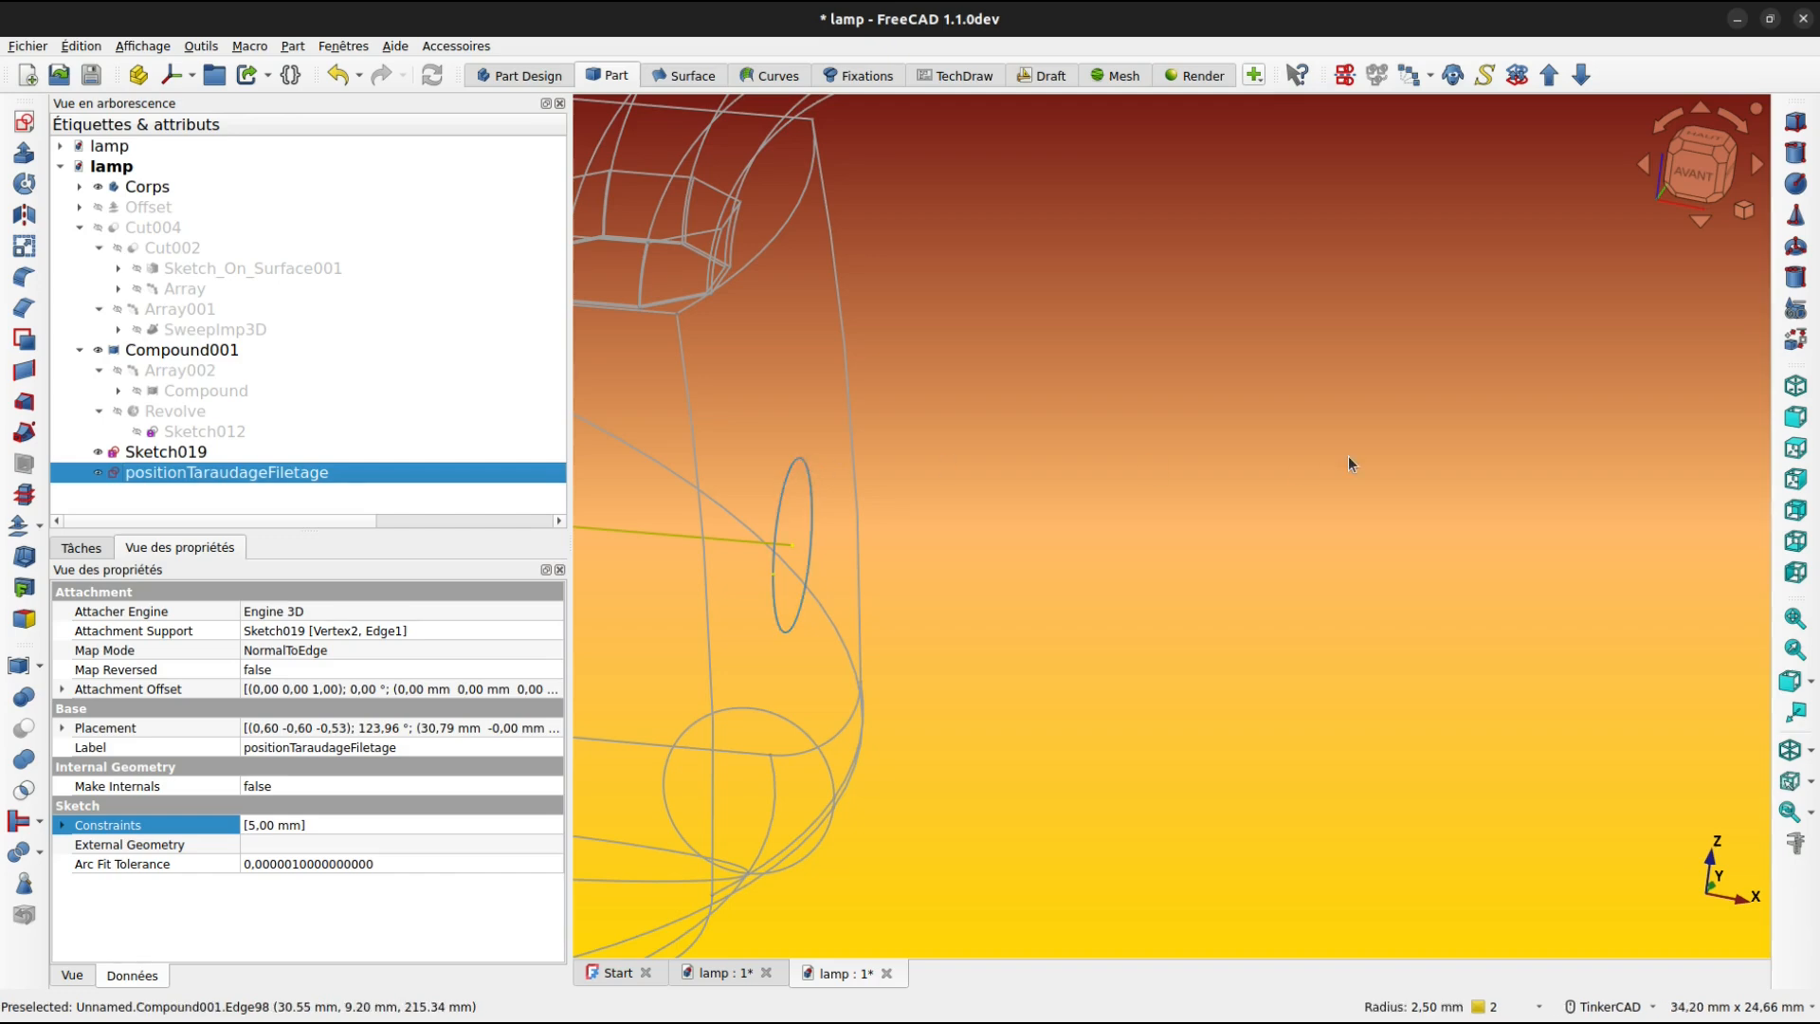
pyautogui.click(868, 76)
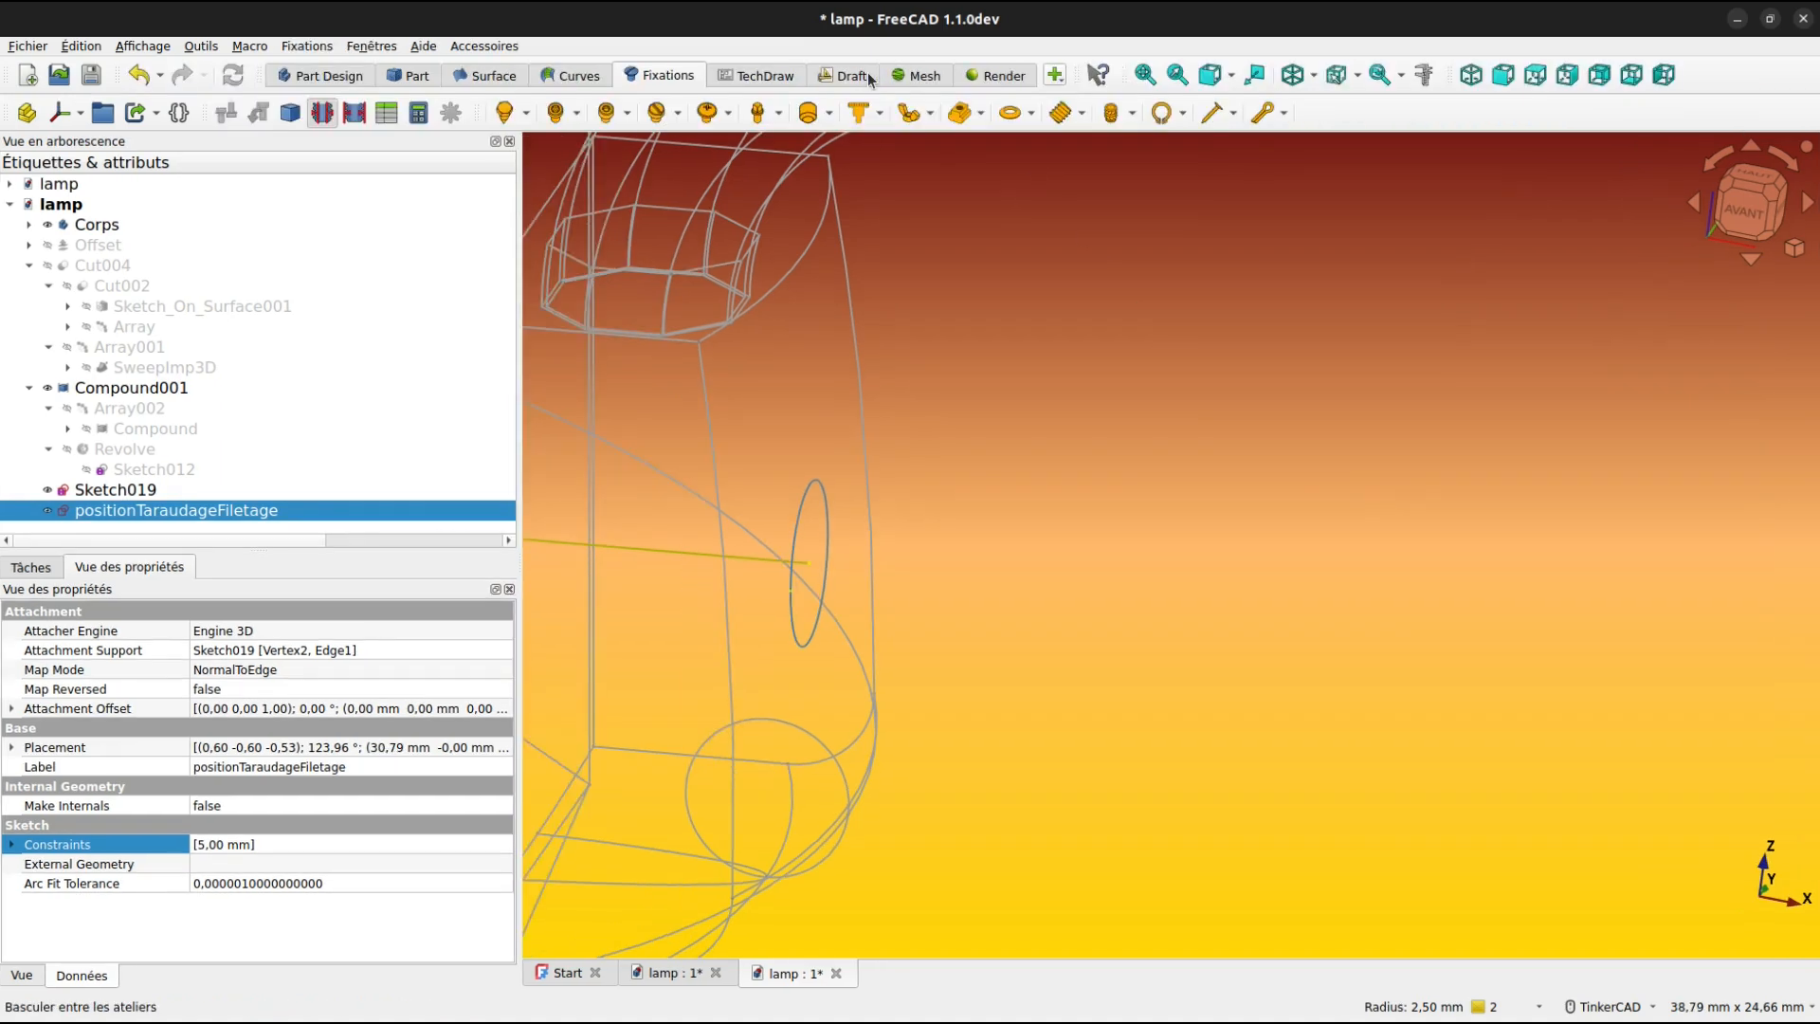
pyautogui.click(1080, 122)
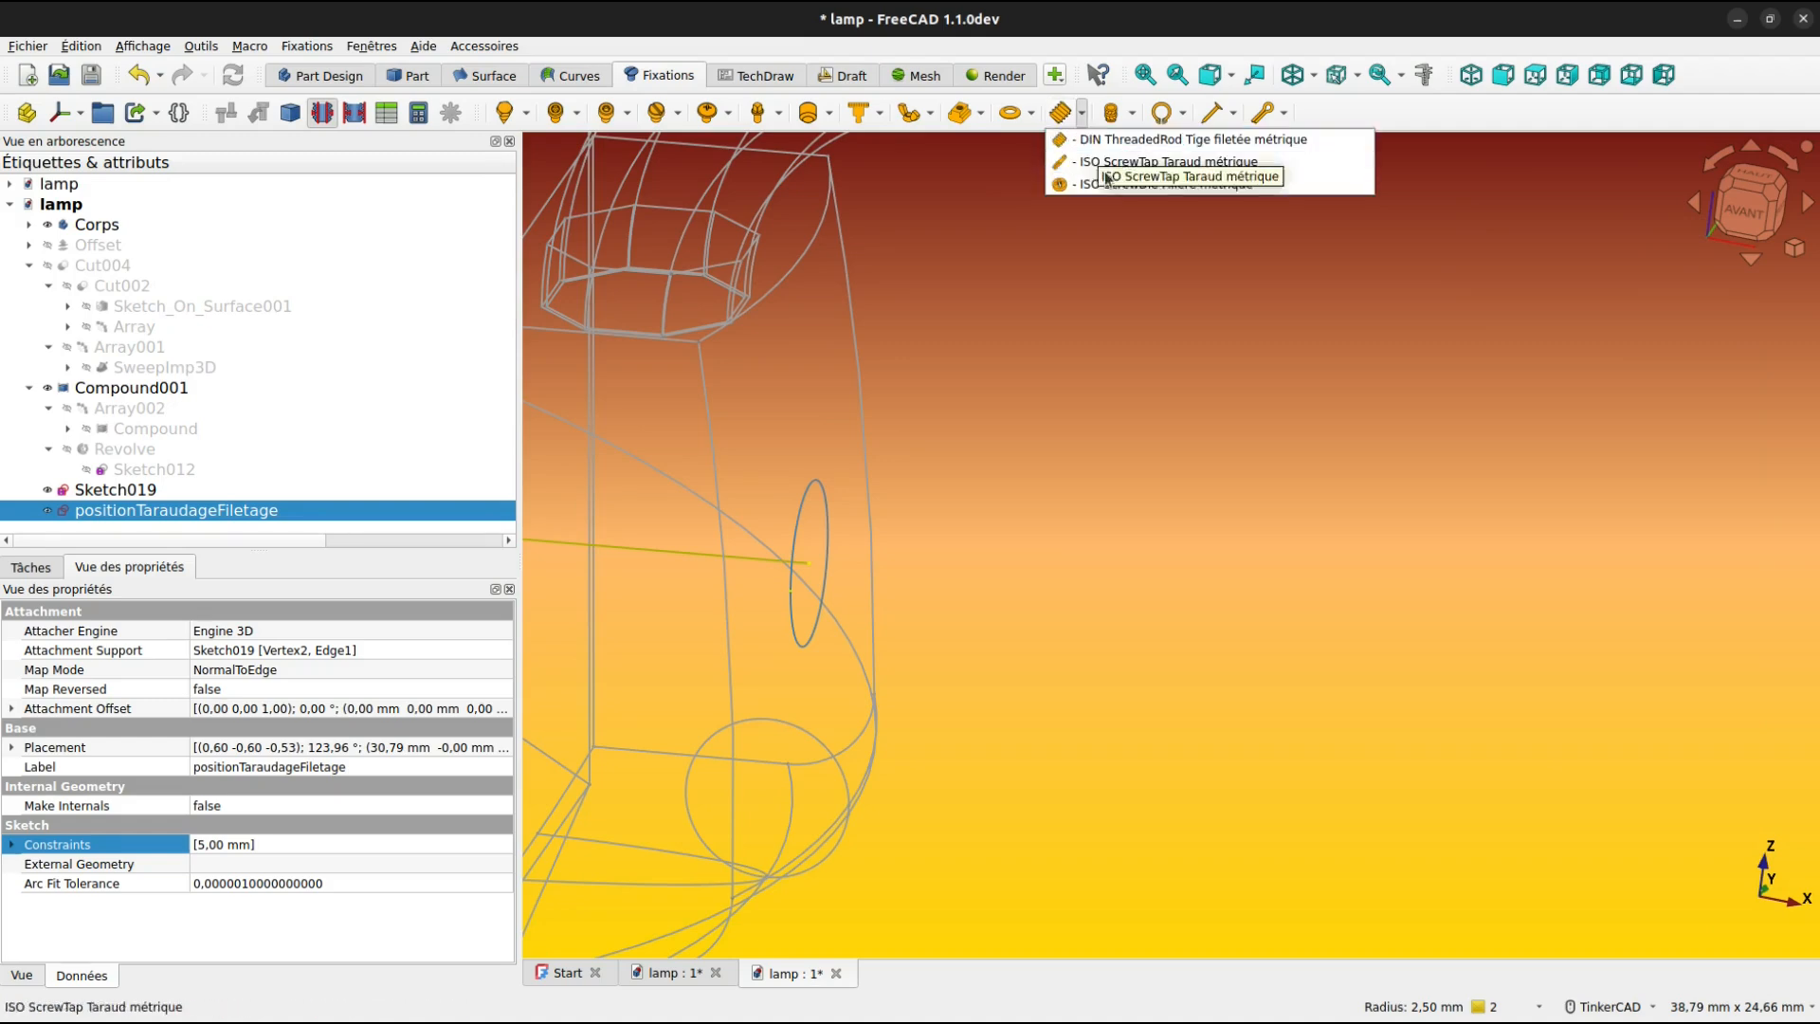
pyautogui.click(1131, 163)
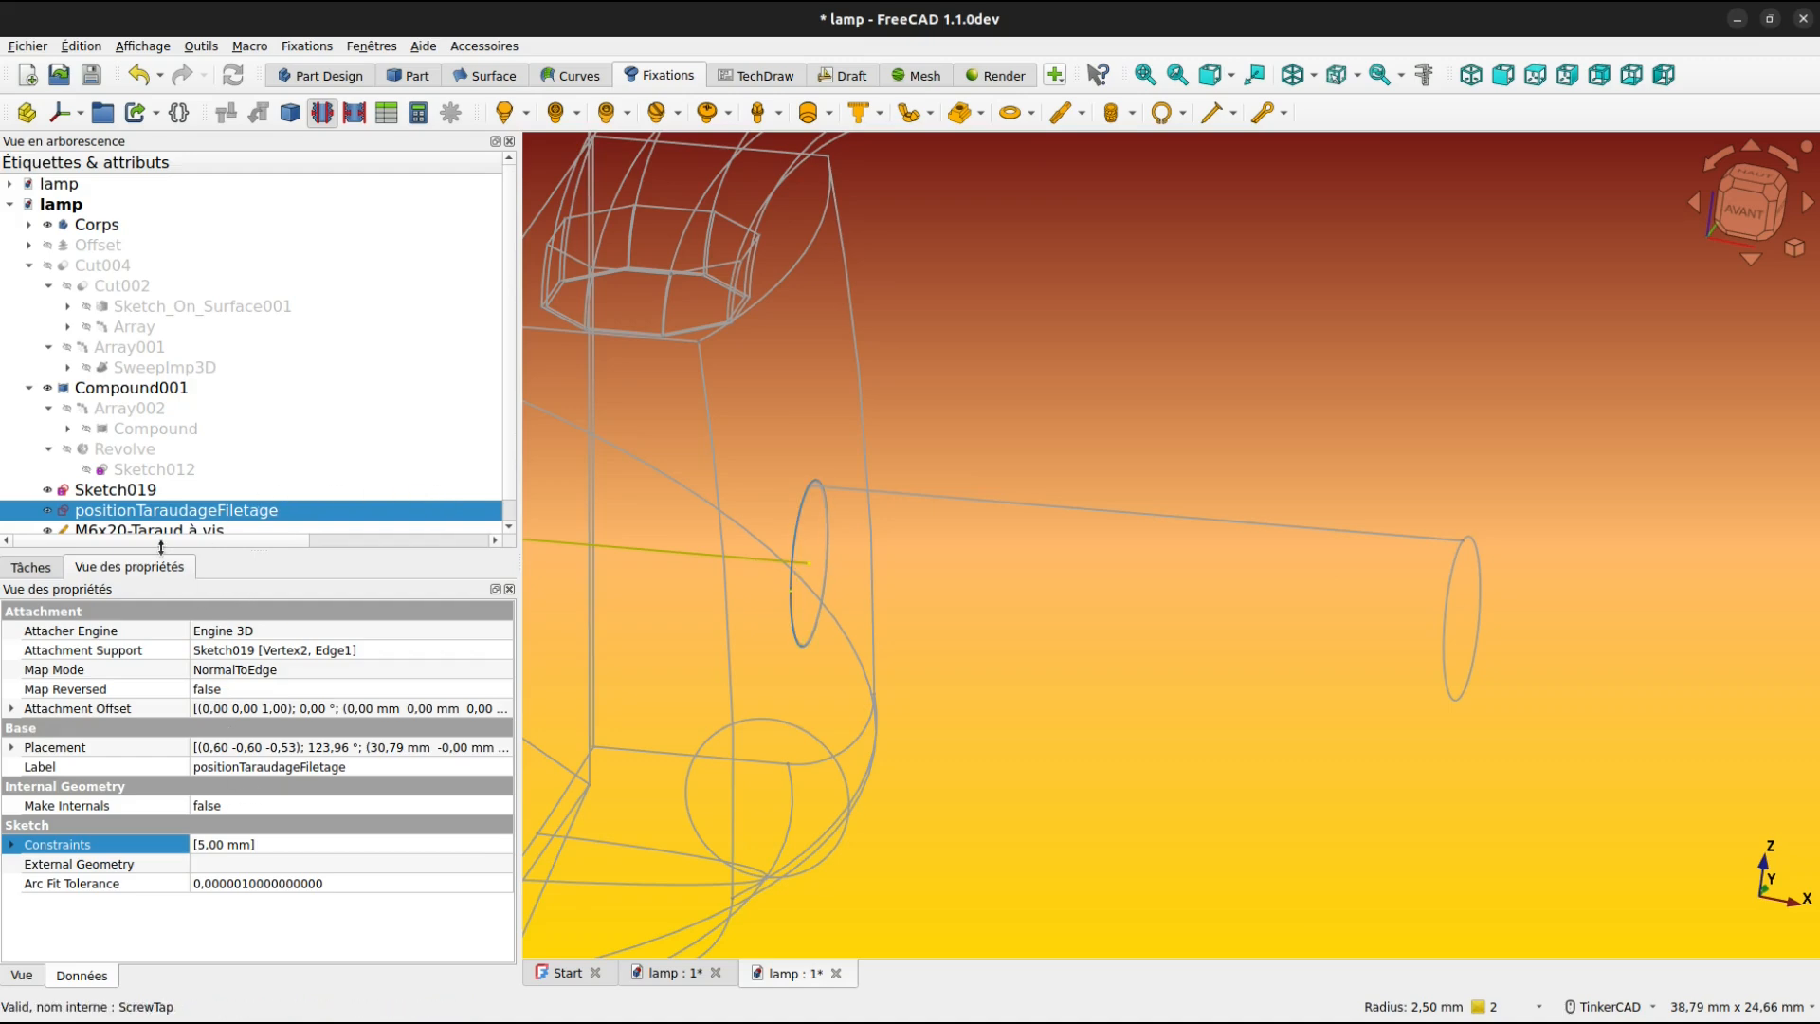
# Set the M6x20 tap's Invert property to true so it runs into the arm support.
pyautogui.scroll(-1, 152, 523)
pyautogui.click(154, 512)
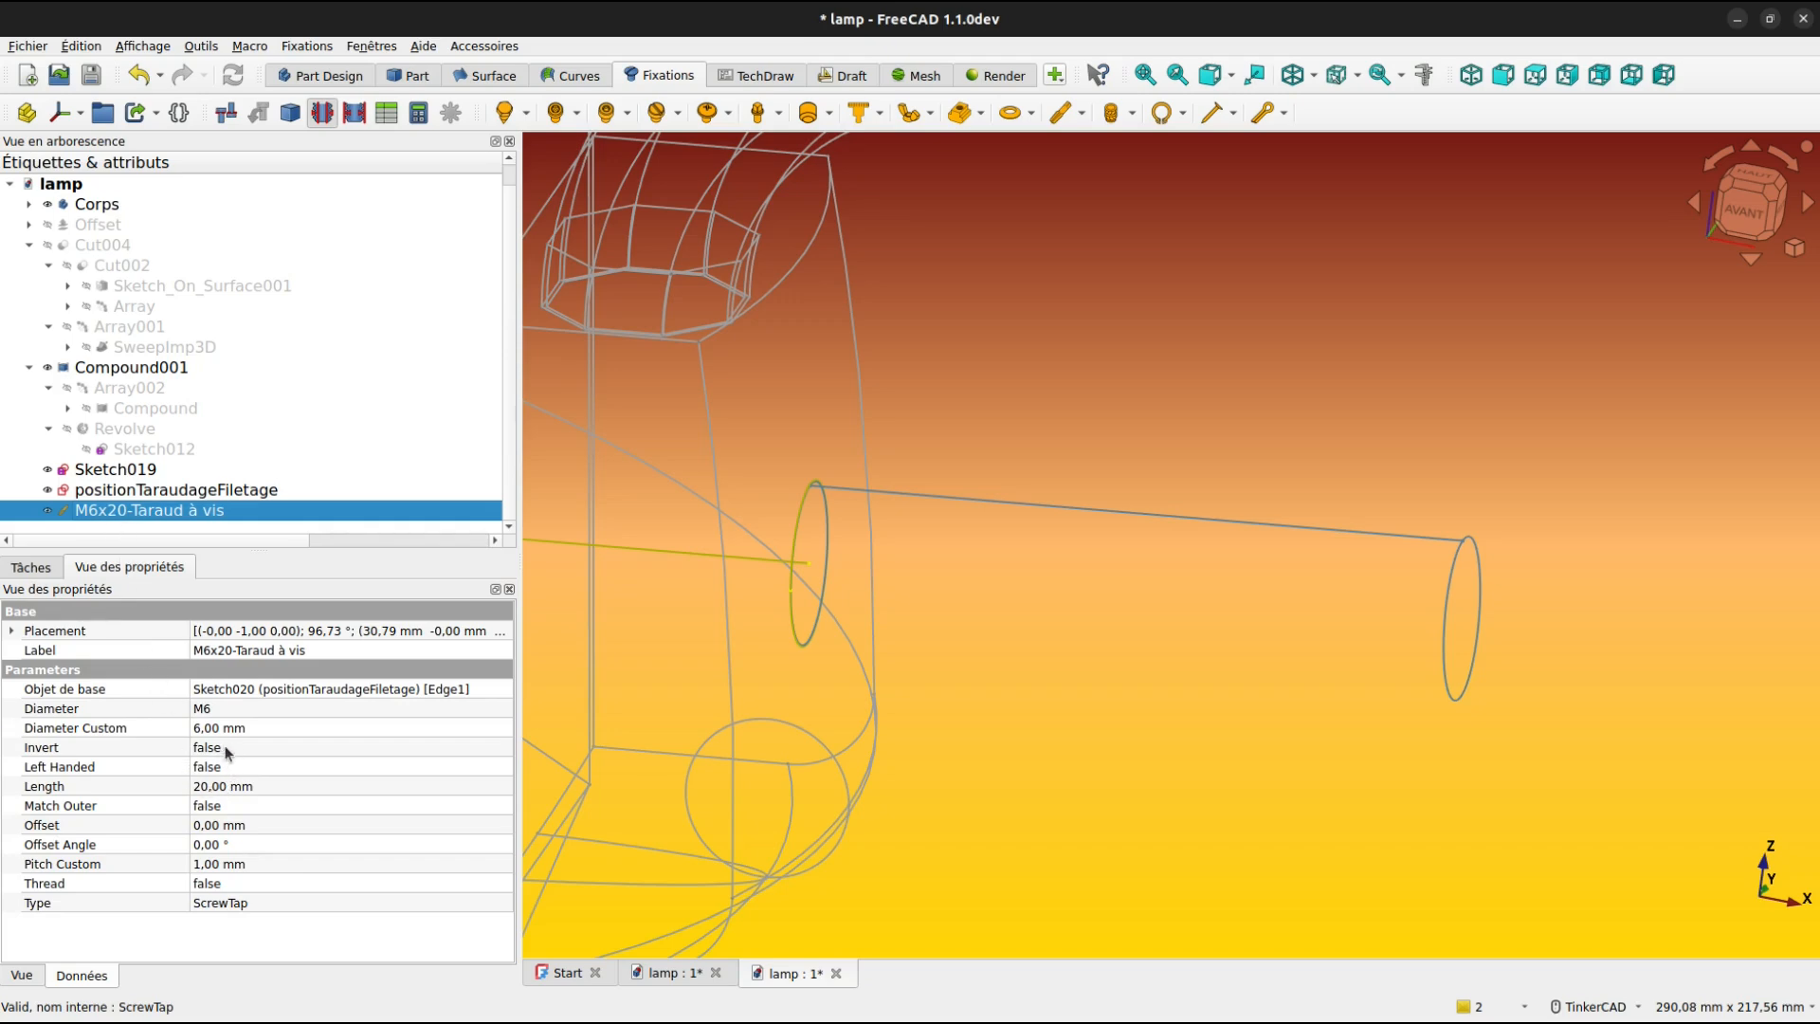
pyautogui.click(226, 745)
pyautogui.click(233, 753)
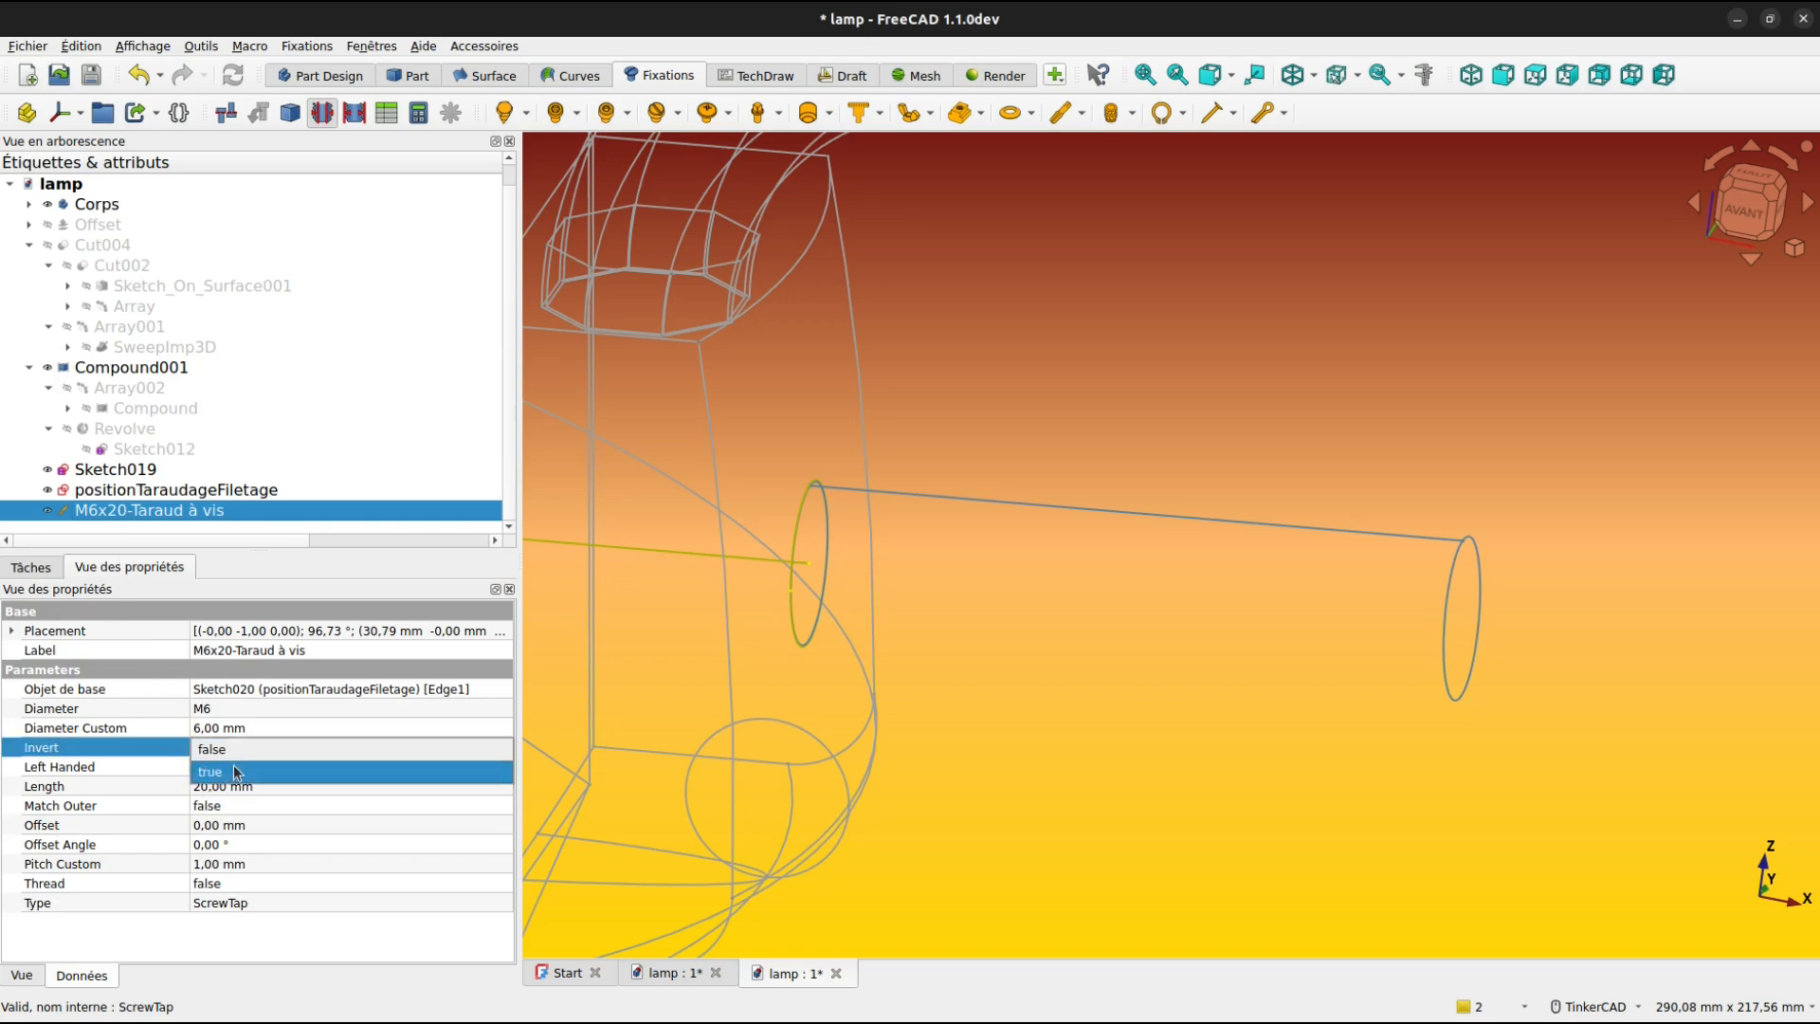
pyautogui.click(233, 768)
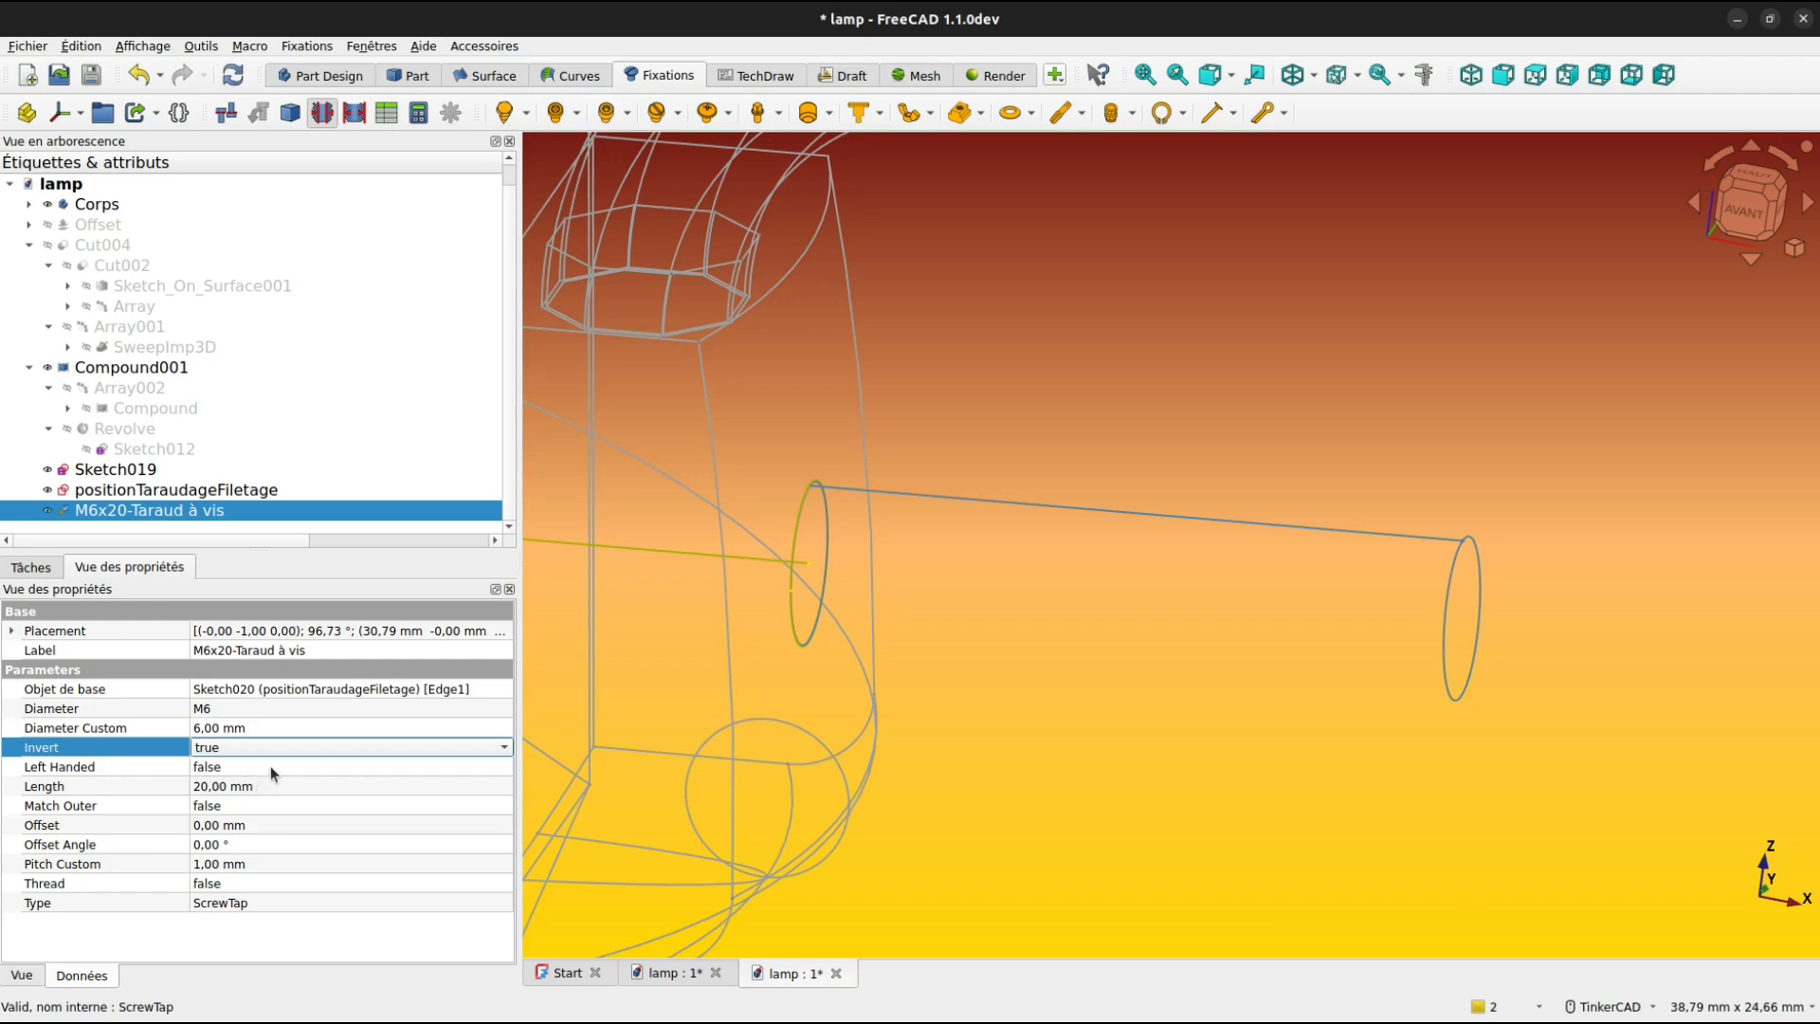
pyautogui.click(270, 766)
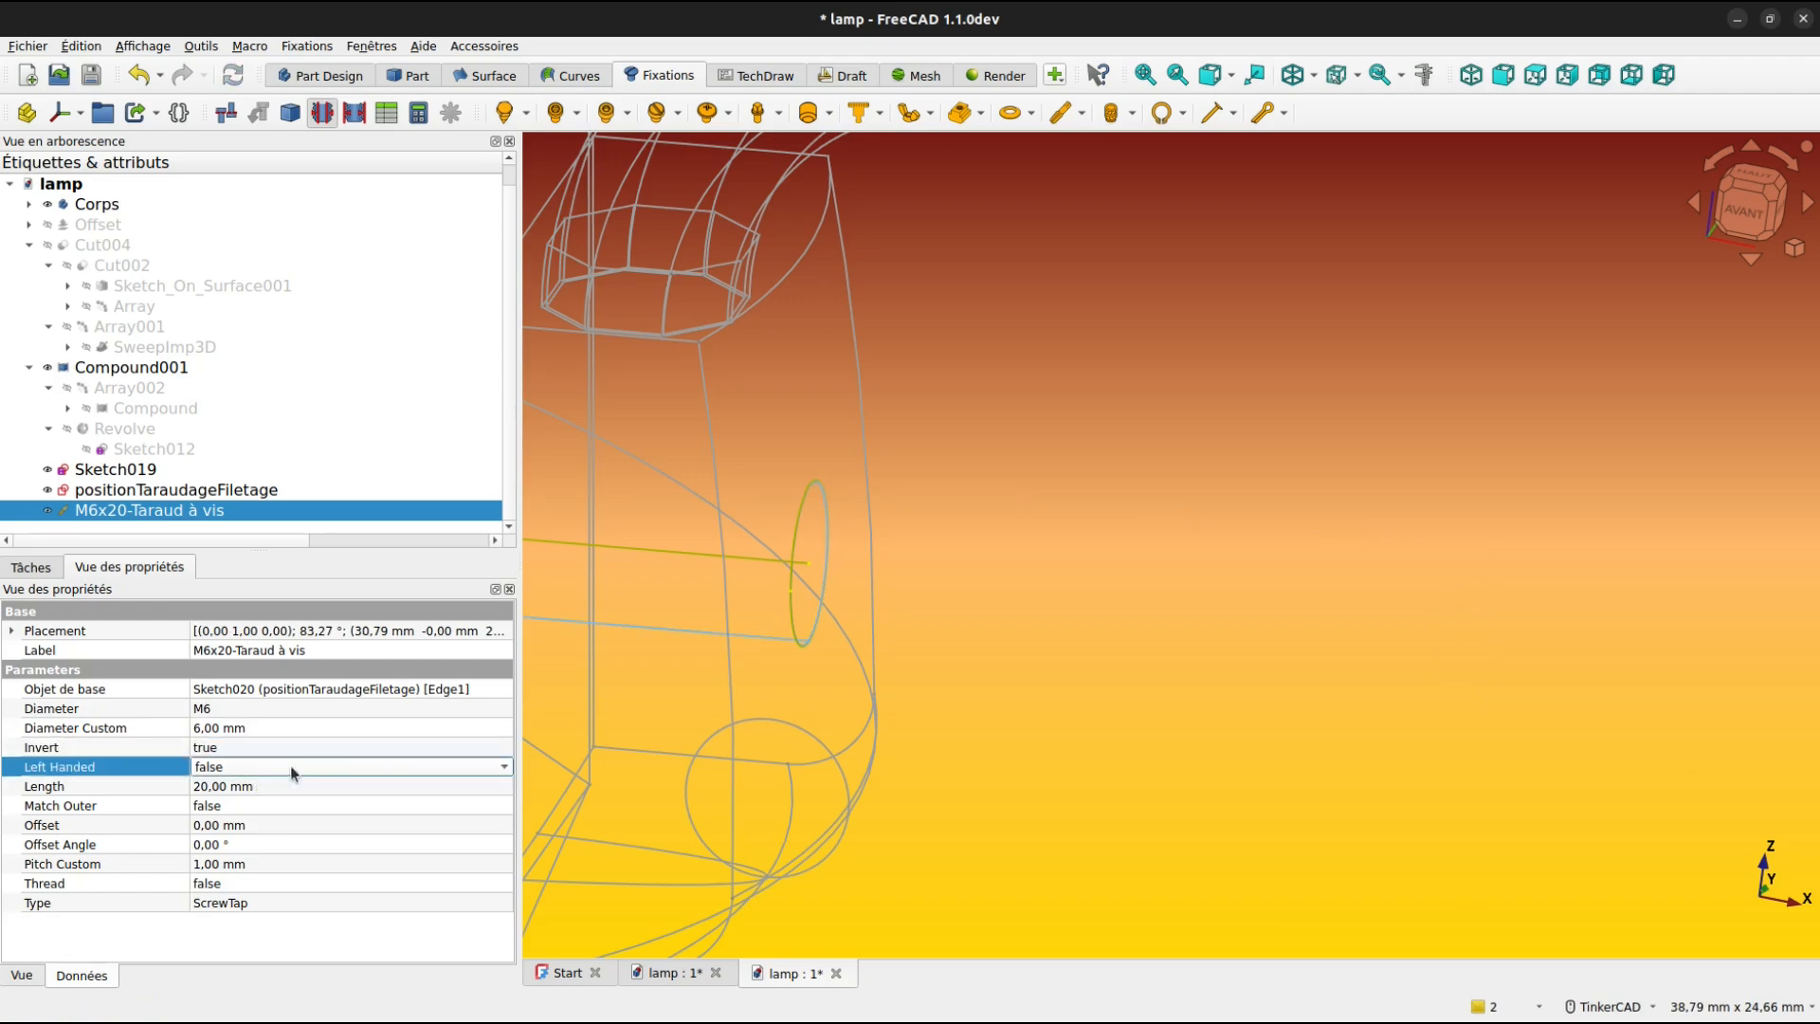
# Switch the 3D view to shaded display and examine the tap's outer end relative to the arm support's outer face.
pyautogui.press('Tab')
pyautogui.click(1248, 674)
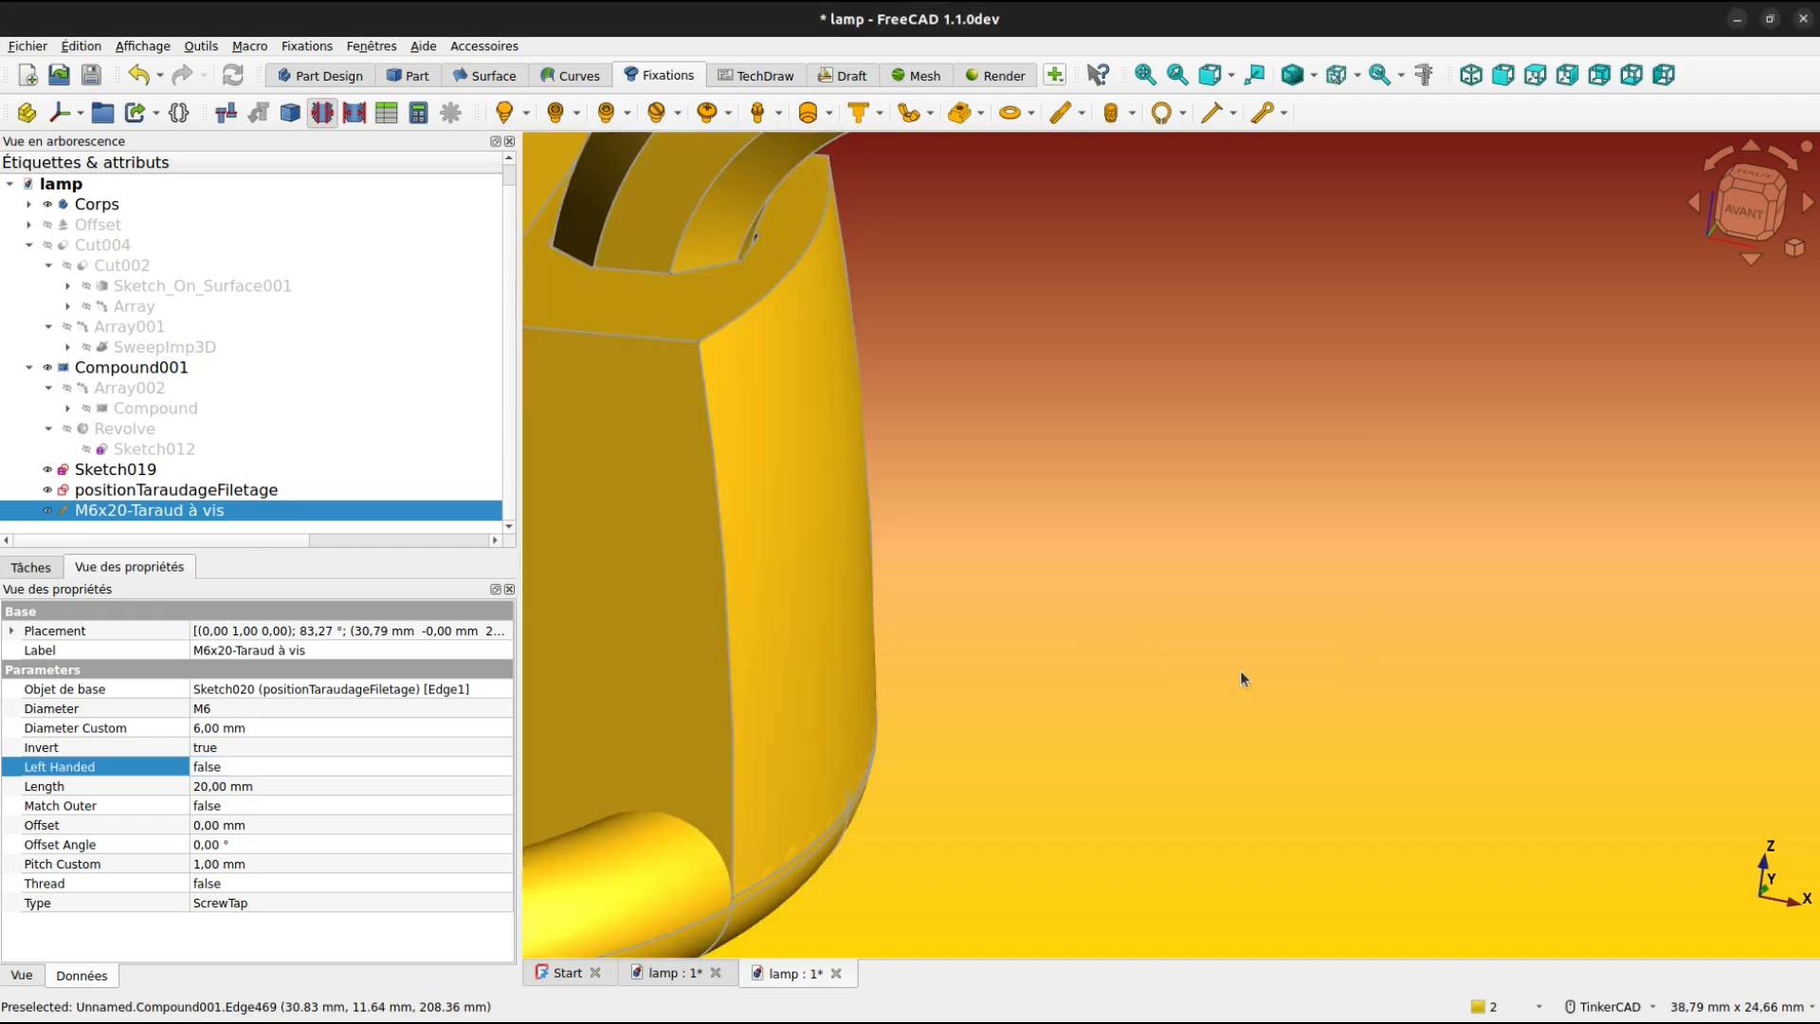
pyautogui.rightClick(954, 617)
pyautogui.click(180, 519)
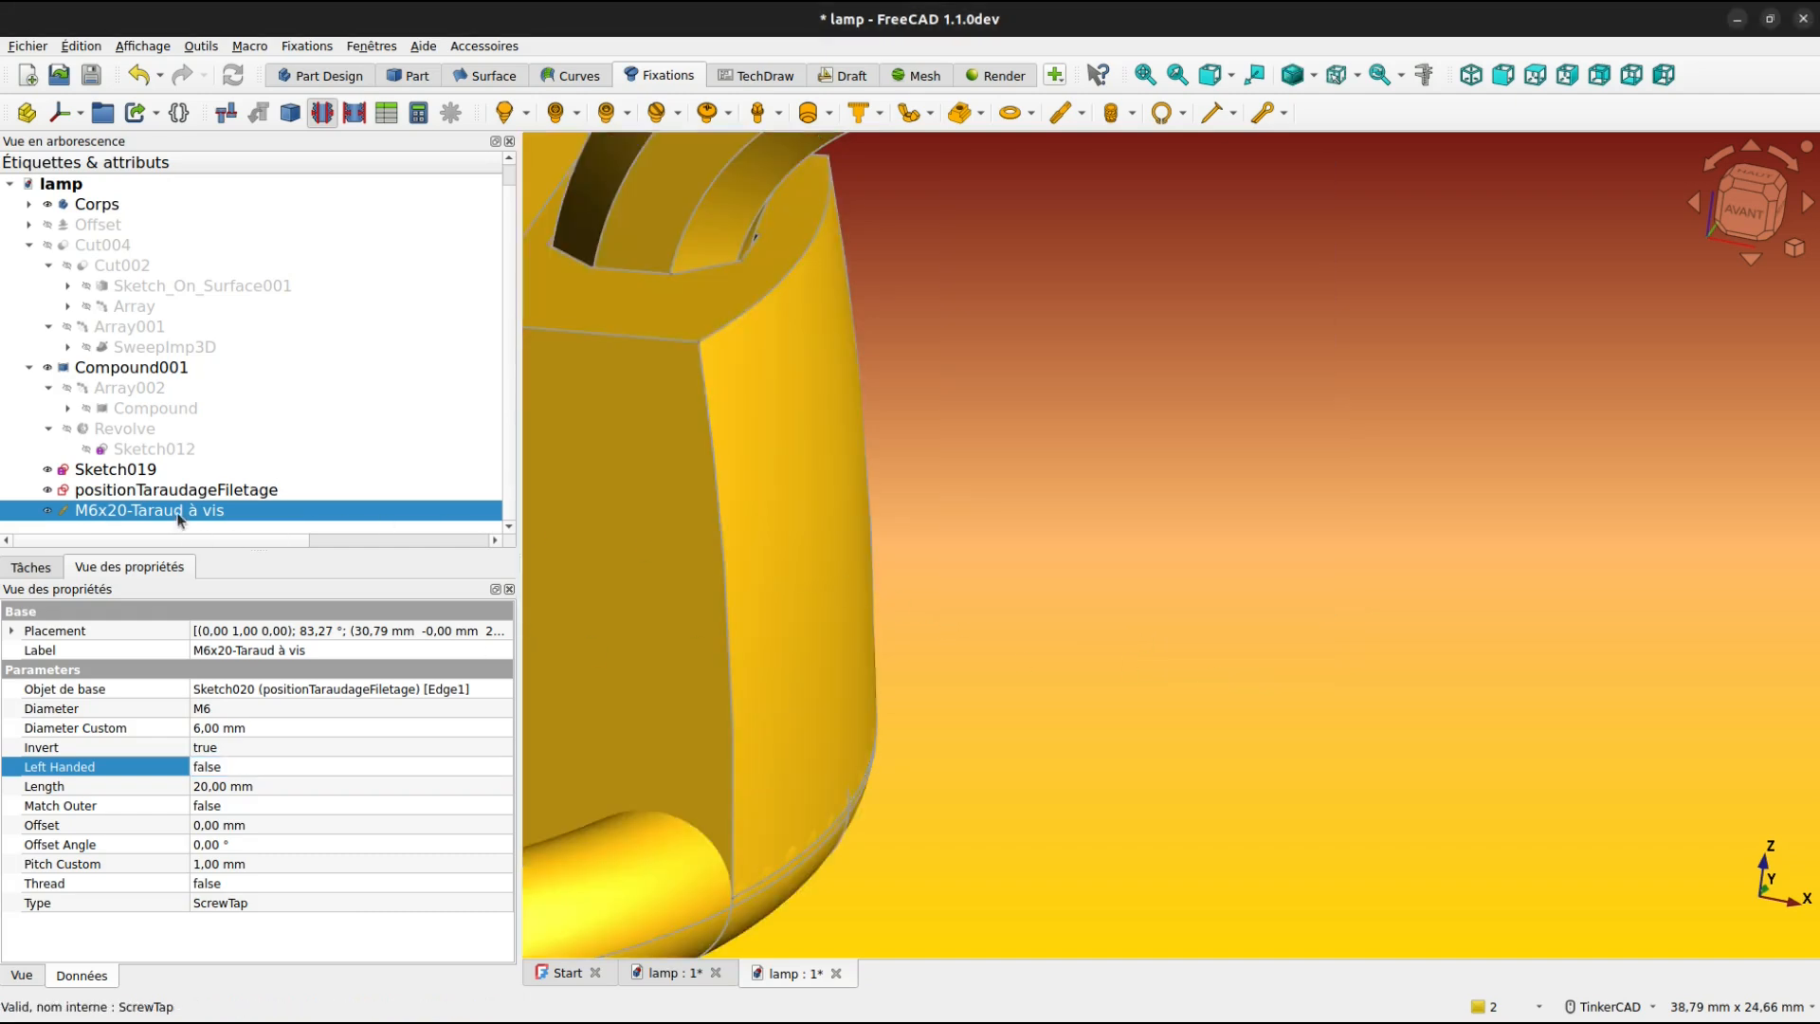
pyautogui.moveTo(743, 594); pyautogui.dragTo(1052, 544, button='right')
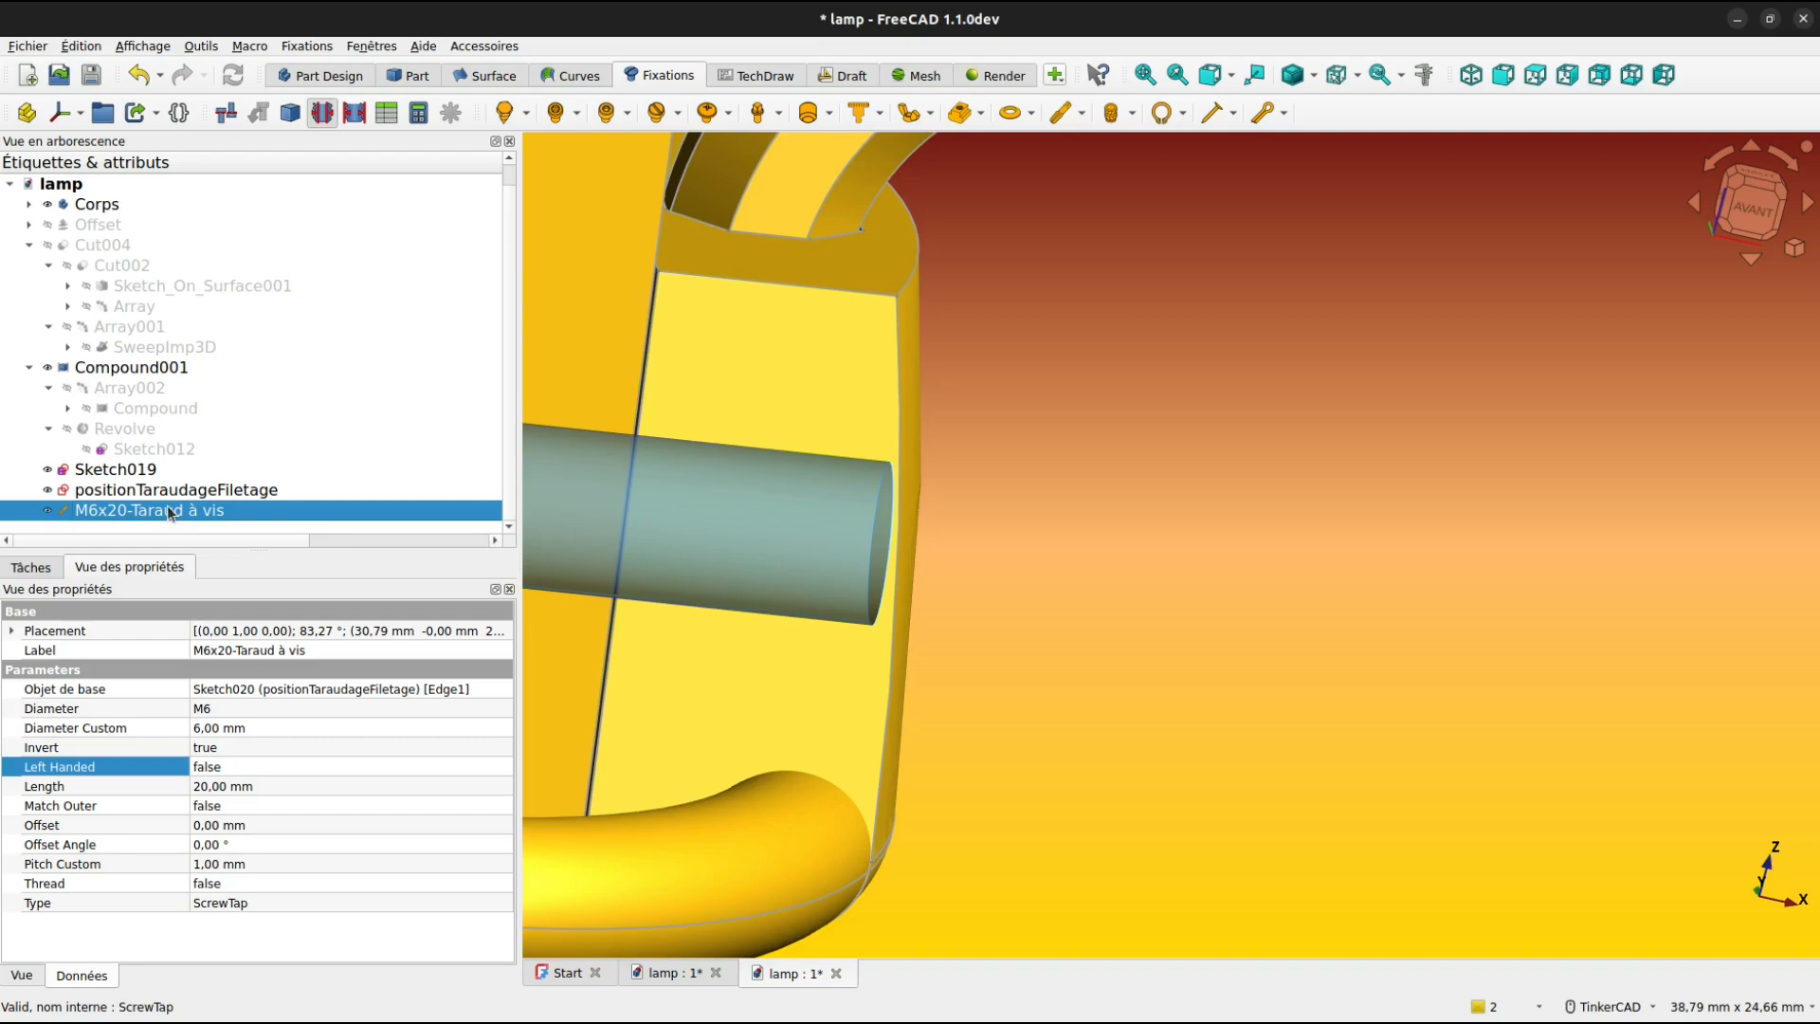
pyautogui.moveTo(654, 607)
pyautogui.mouseDown(button='right')
pyautogui.moveTo(707, 600)
pyautogui.moveTo(670, 629)
pyautogui.mouseUp(button='right')
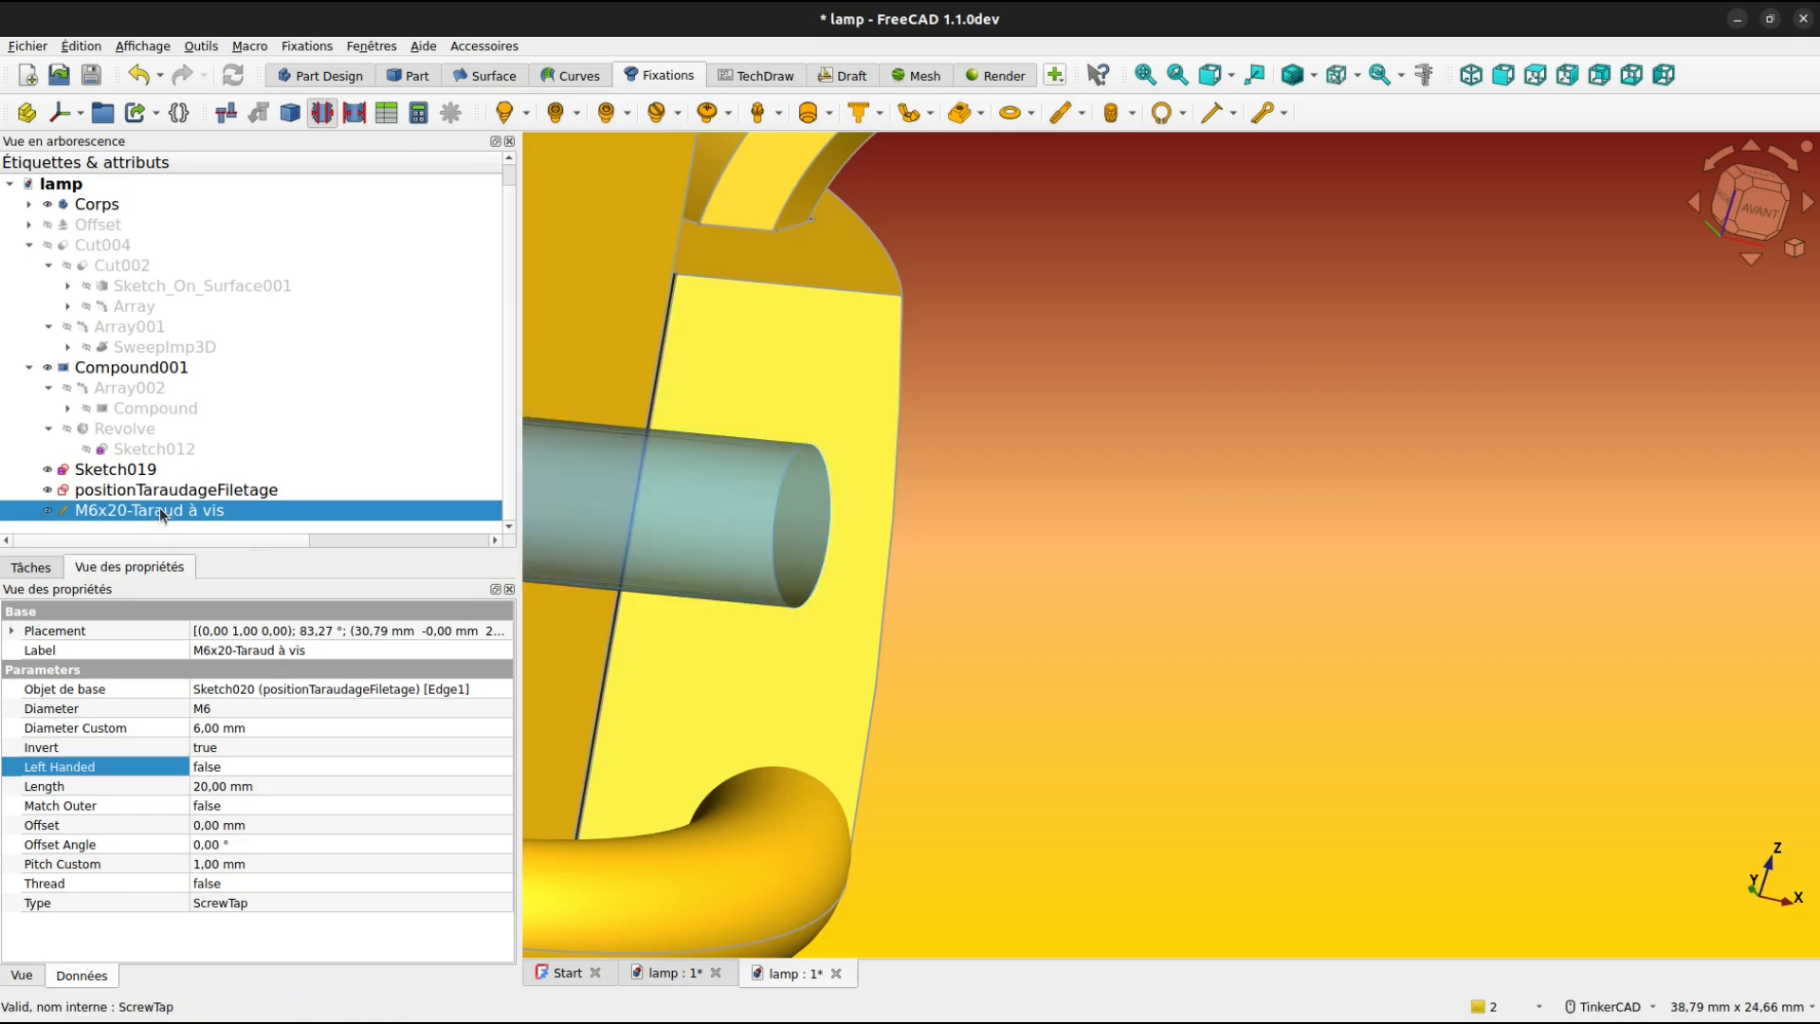
pyautogui.moveTo(663, 474)
pyautogui.mouseDown(button='right')
pyautogui.moveTo(708, 463)
pyautogui.moveTo(943, 508)
pyautogui.moveTo(669, 493)
pyautogui.mouseUp(button='right')
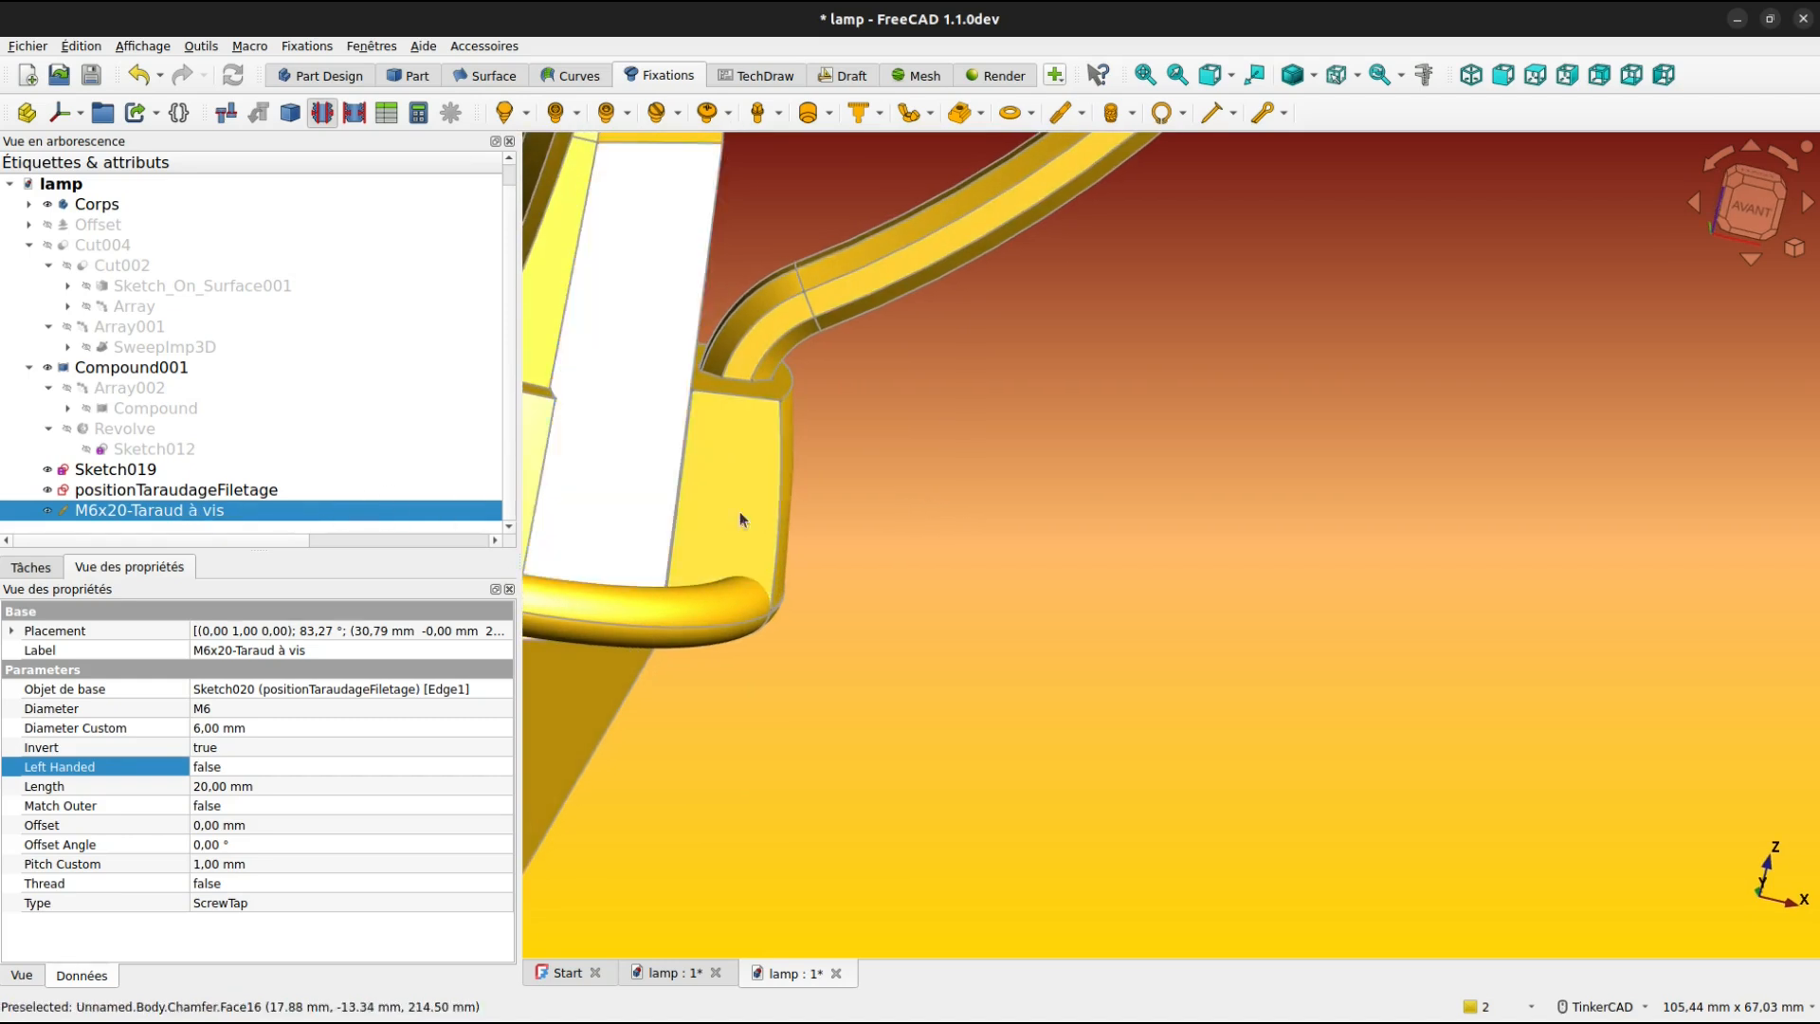
pyautogui.moveTo(739, 516)
pyautogui.mouseDown(button='right')
pyautogui.moveTo(805, 508)
pyautogui.moveTo(720, 502)
pyautogui.mouseUp(button='right')
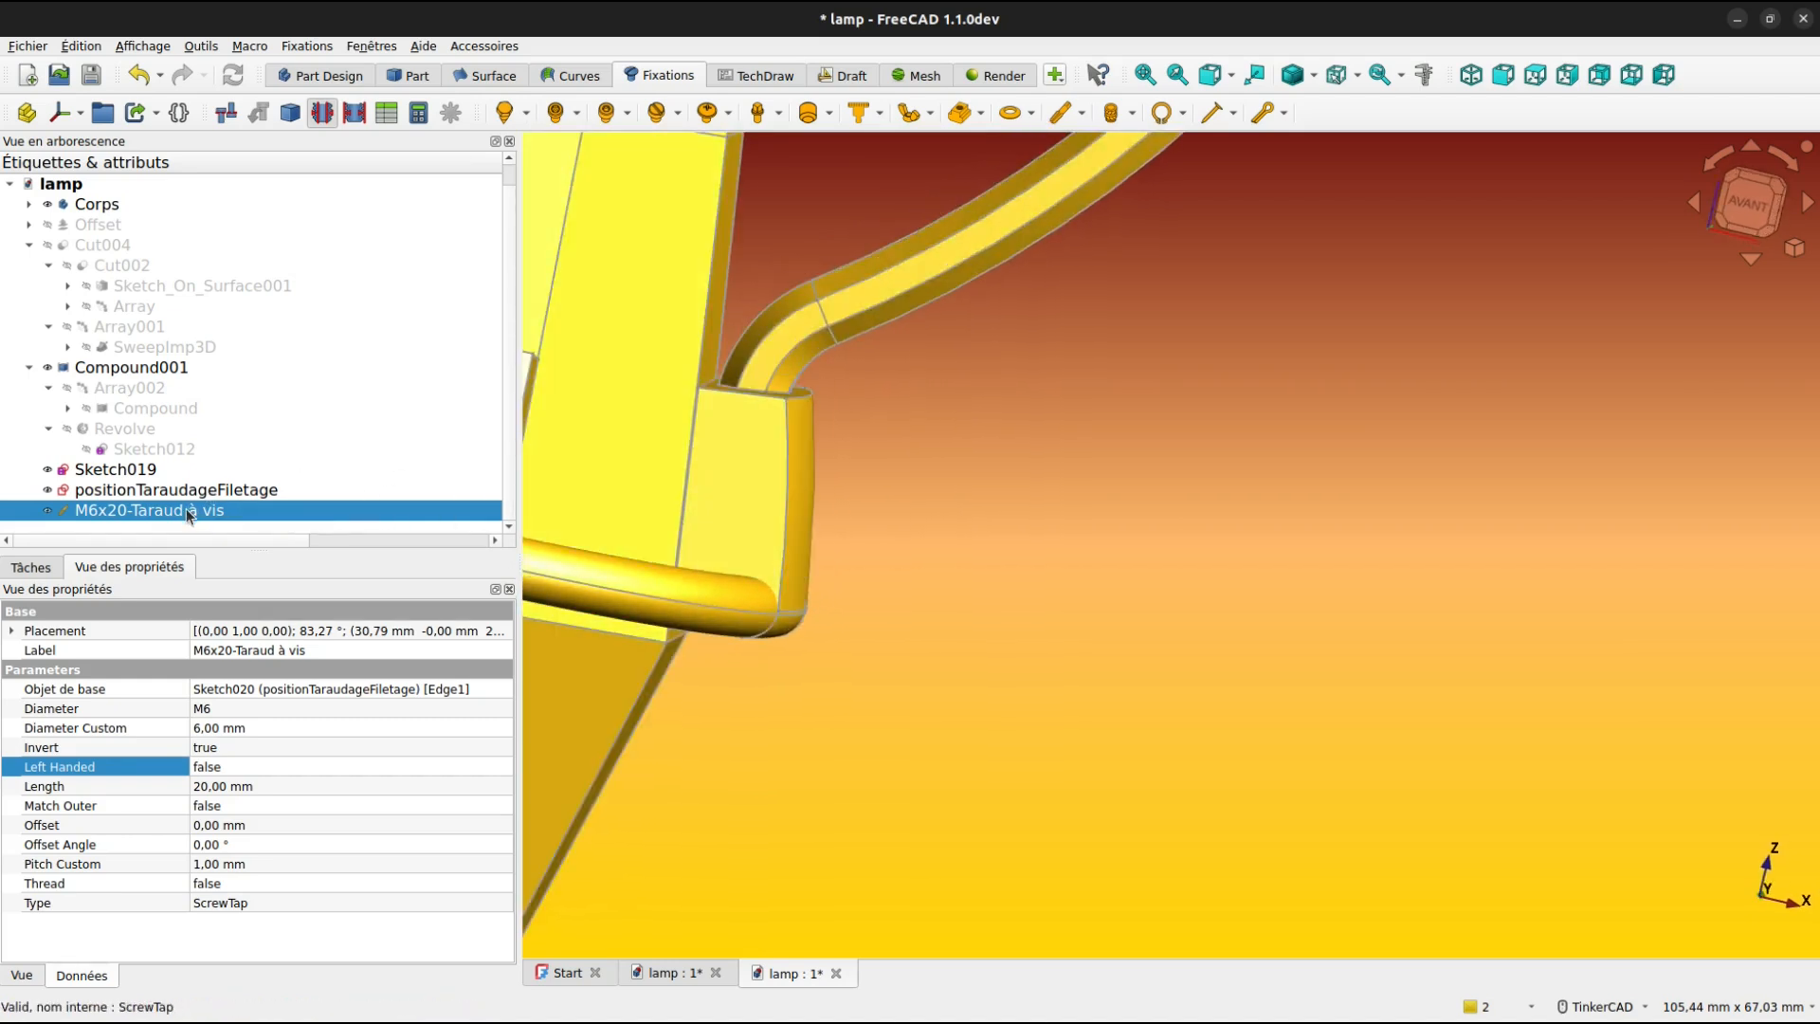
# Delete the M6x20 tap and set the sloped line's length constraint in Sketch019 to 32 mm.
pyautogui.press('Delete')
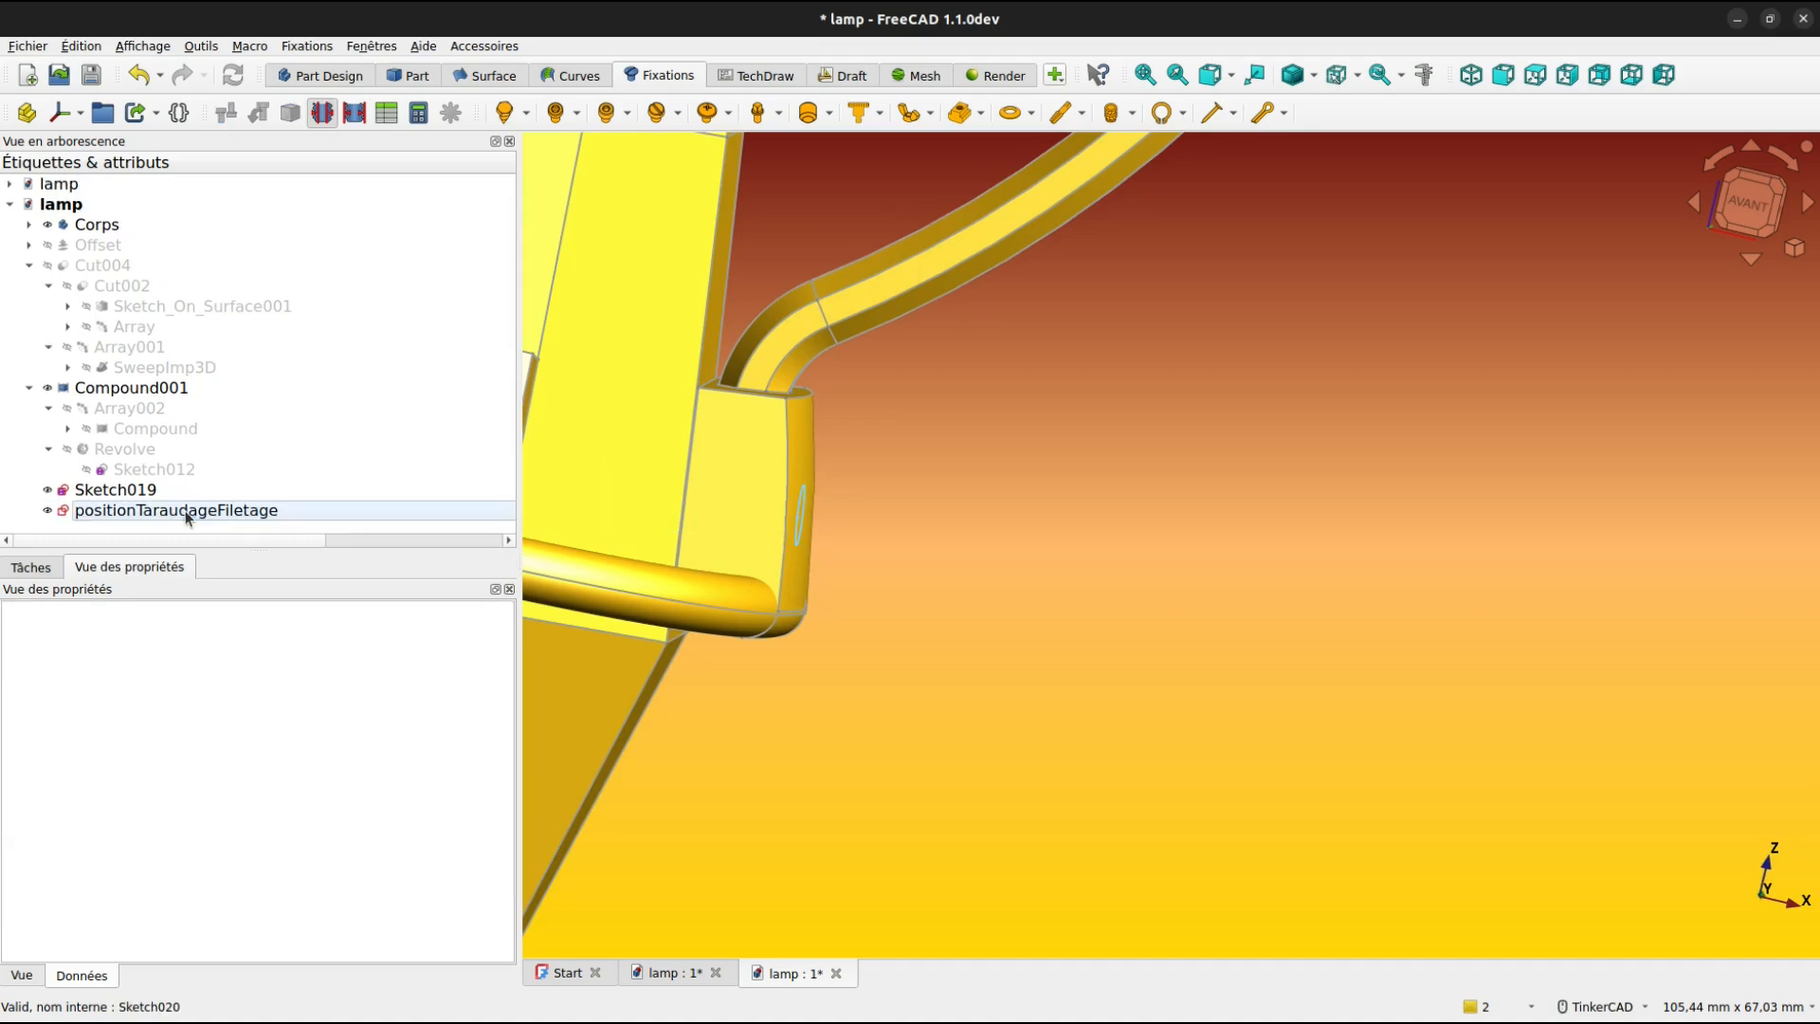
pyautogui.click(158, 489)
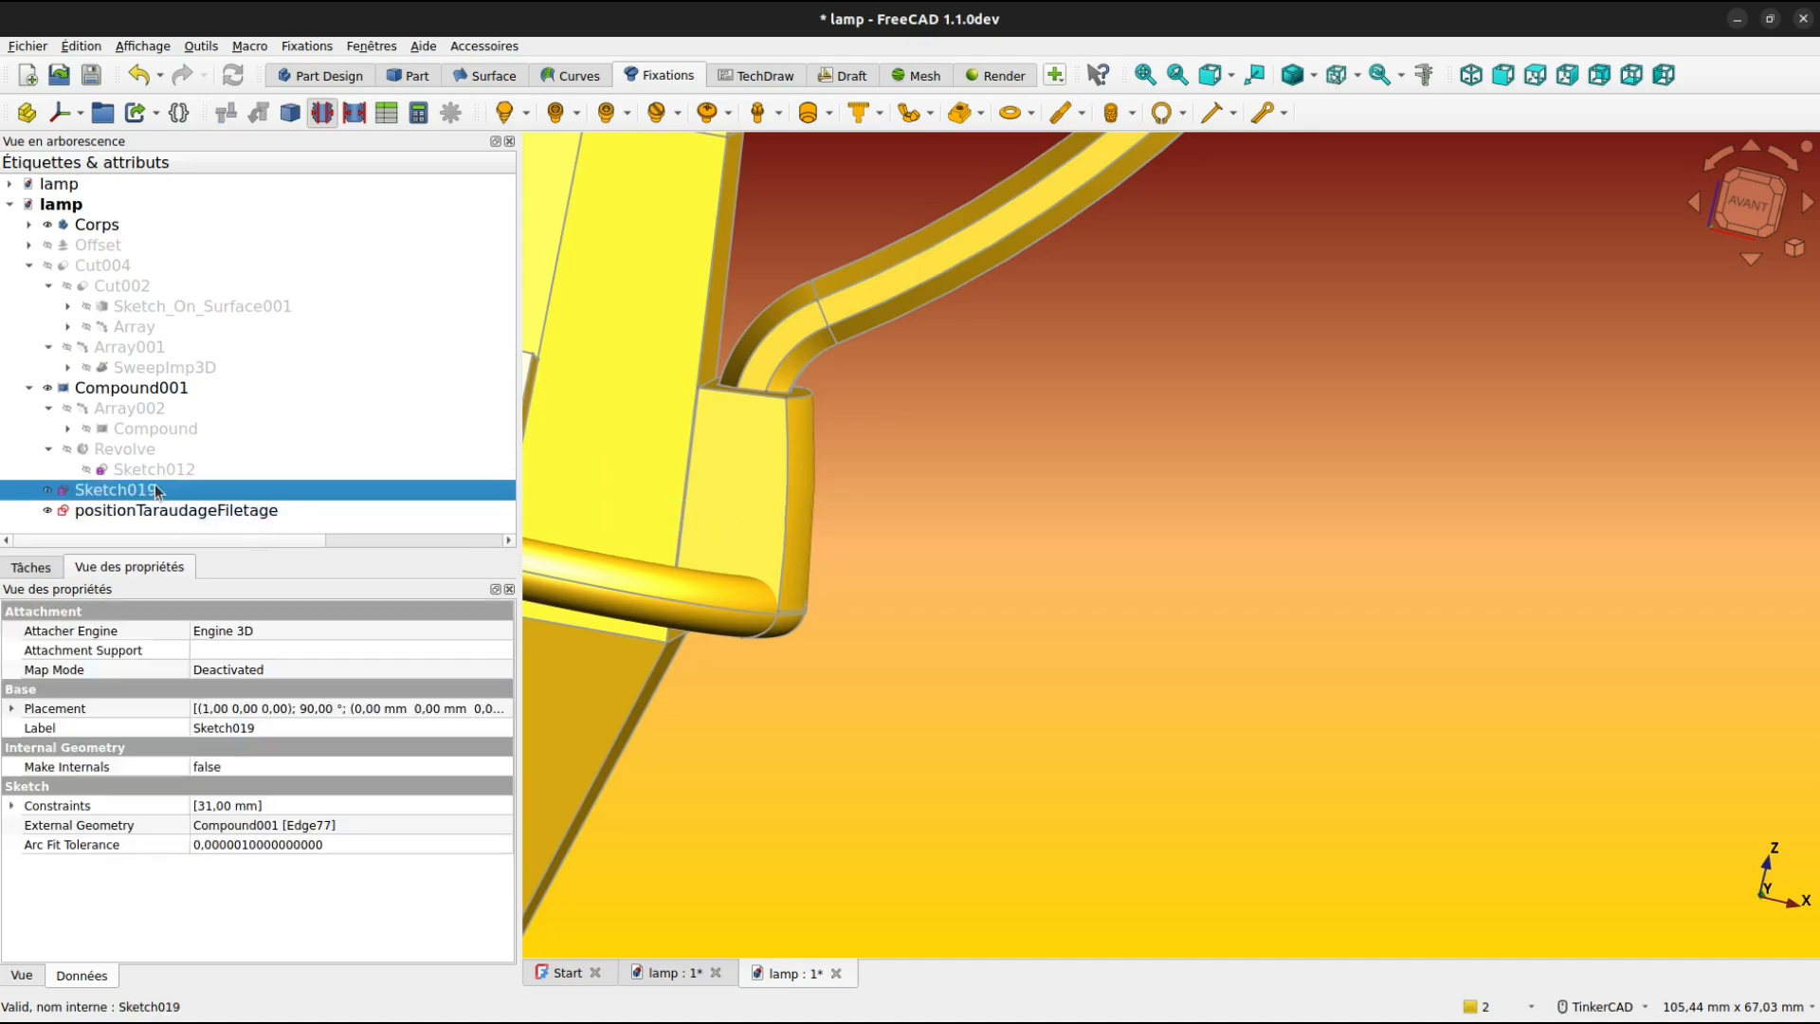
pyautogui.click(161, 512)
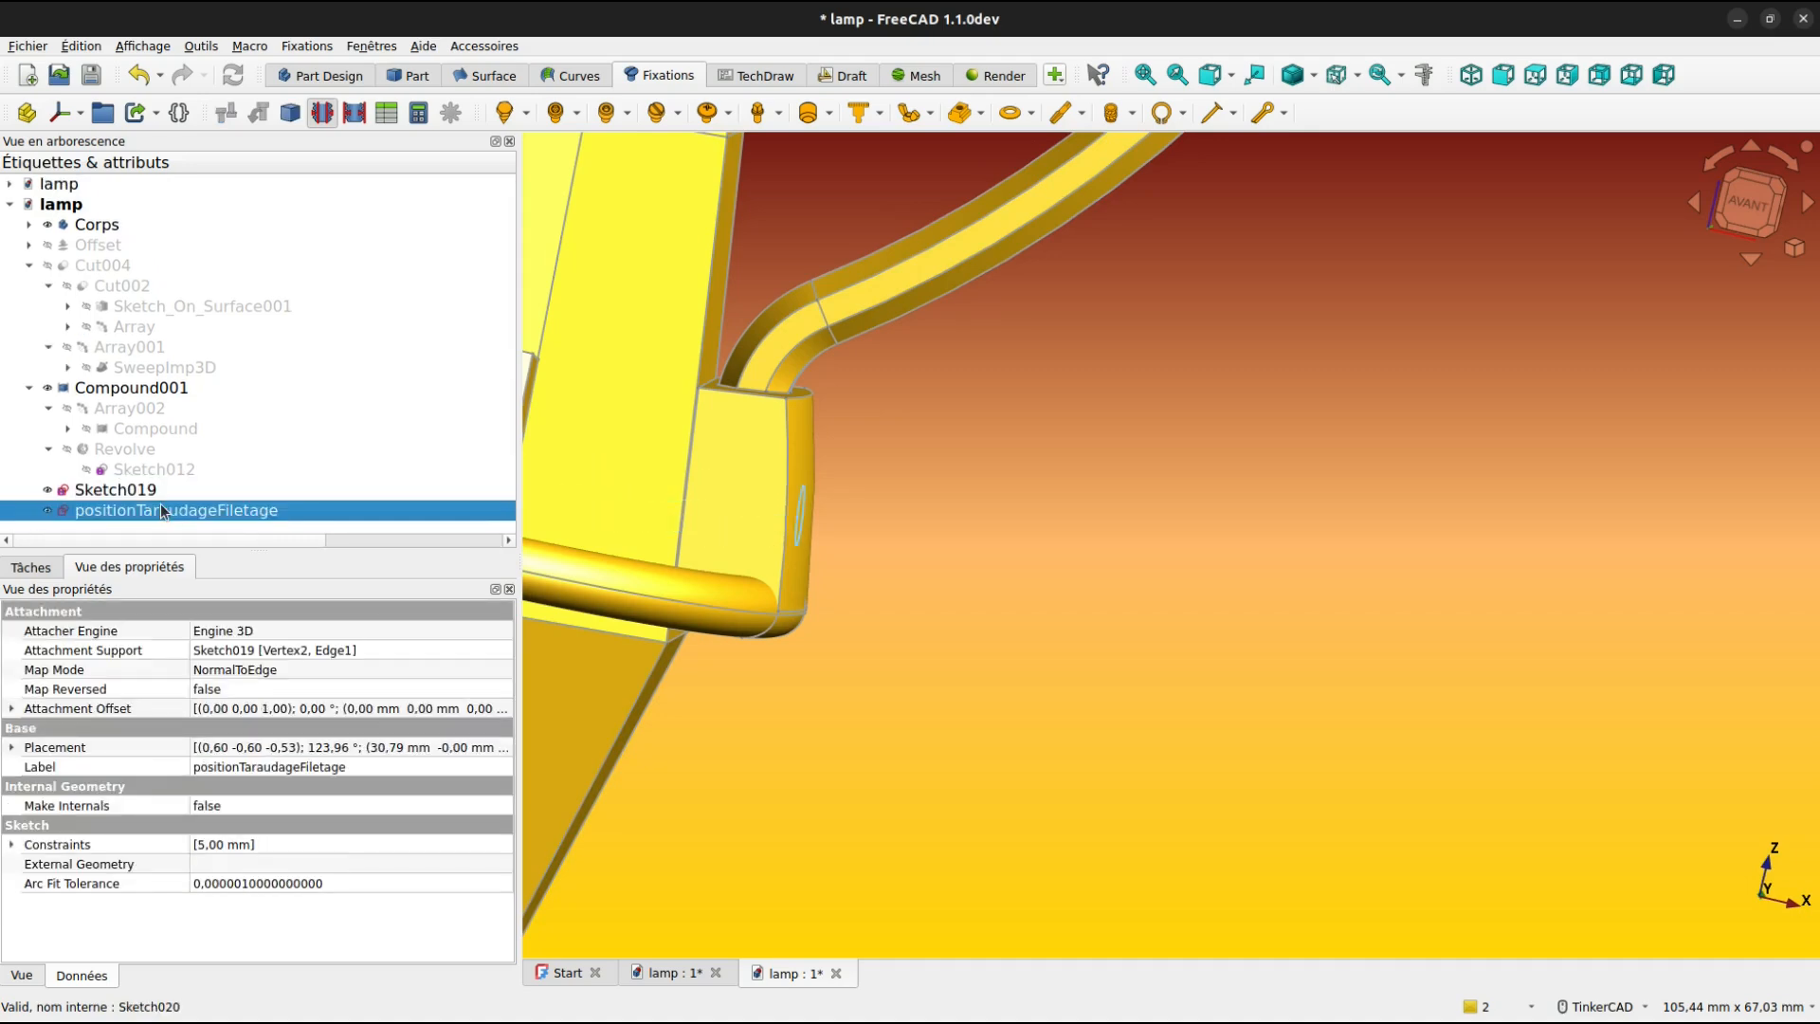
pyautogui.click(10, 845)
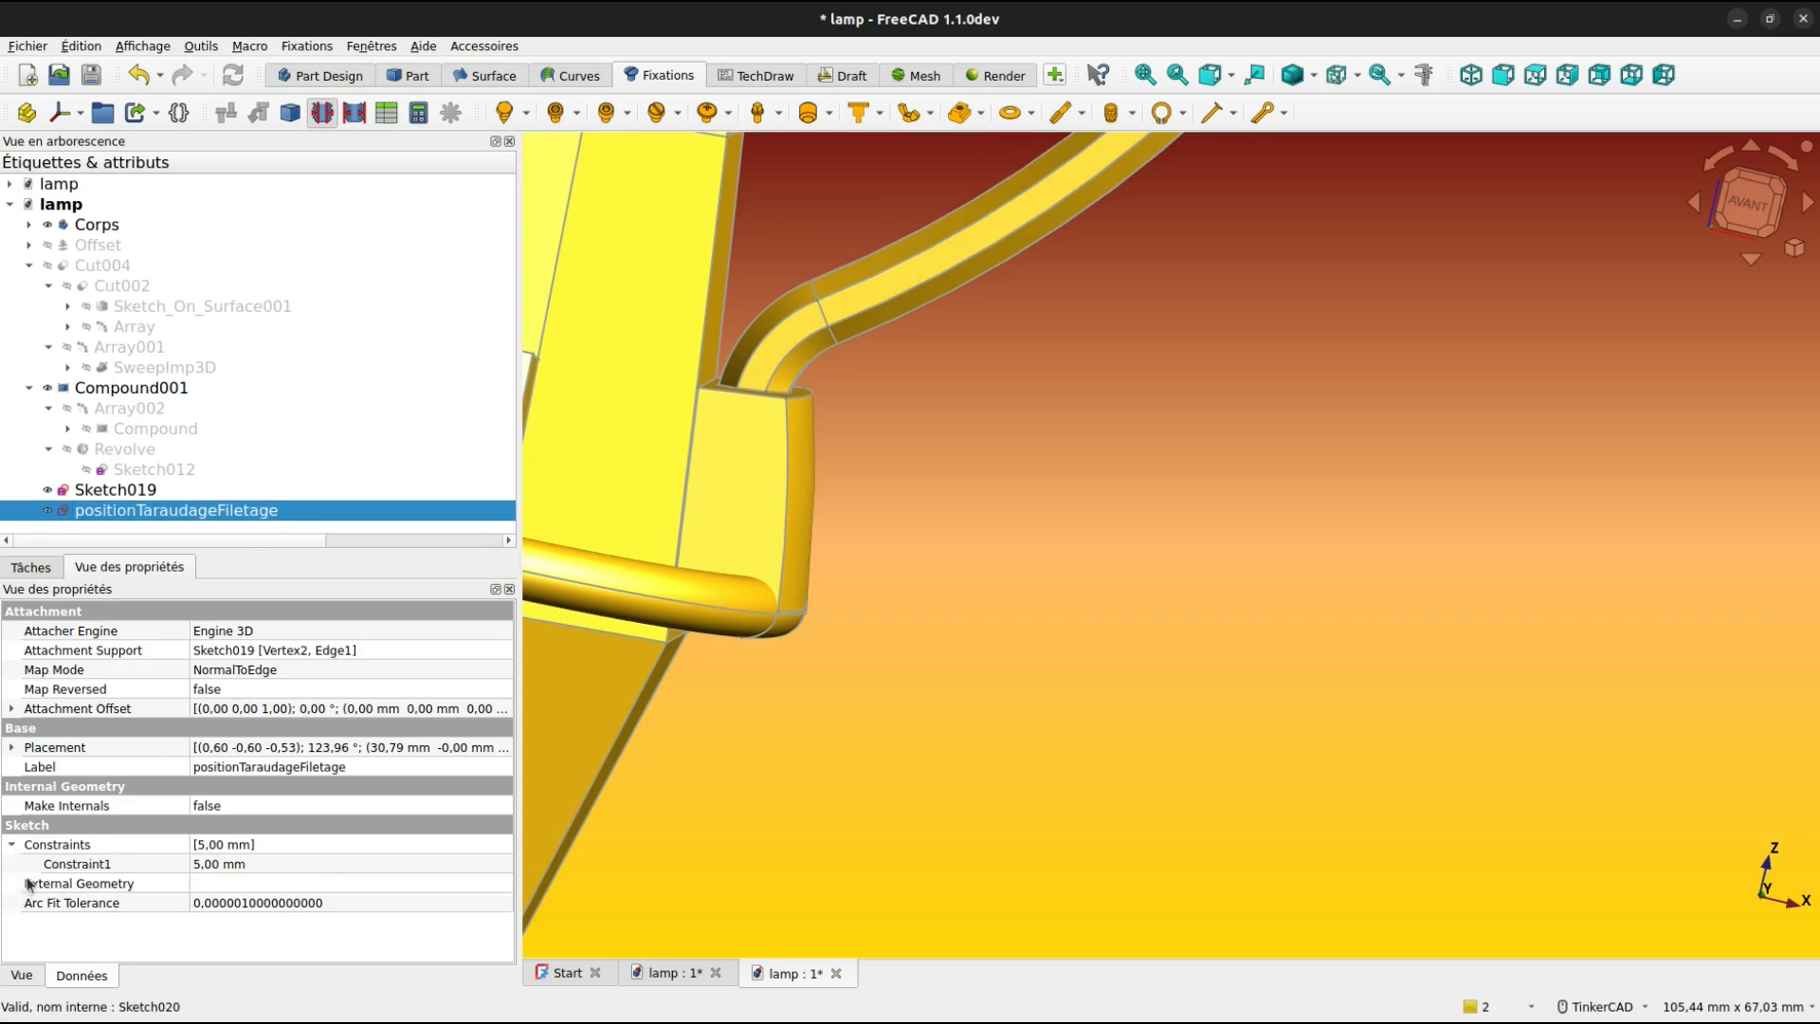
pyautogui.click(100, 490)
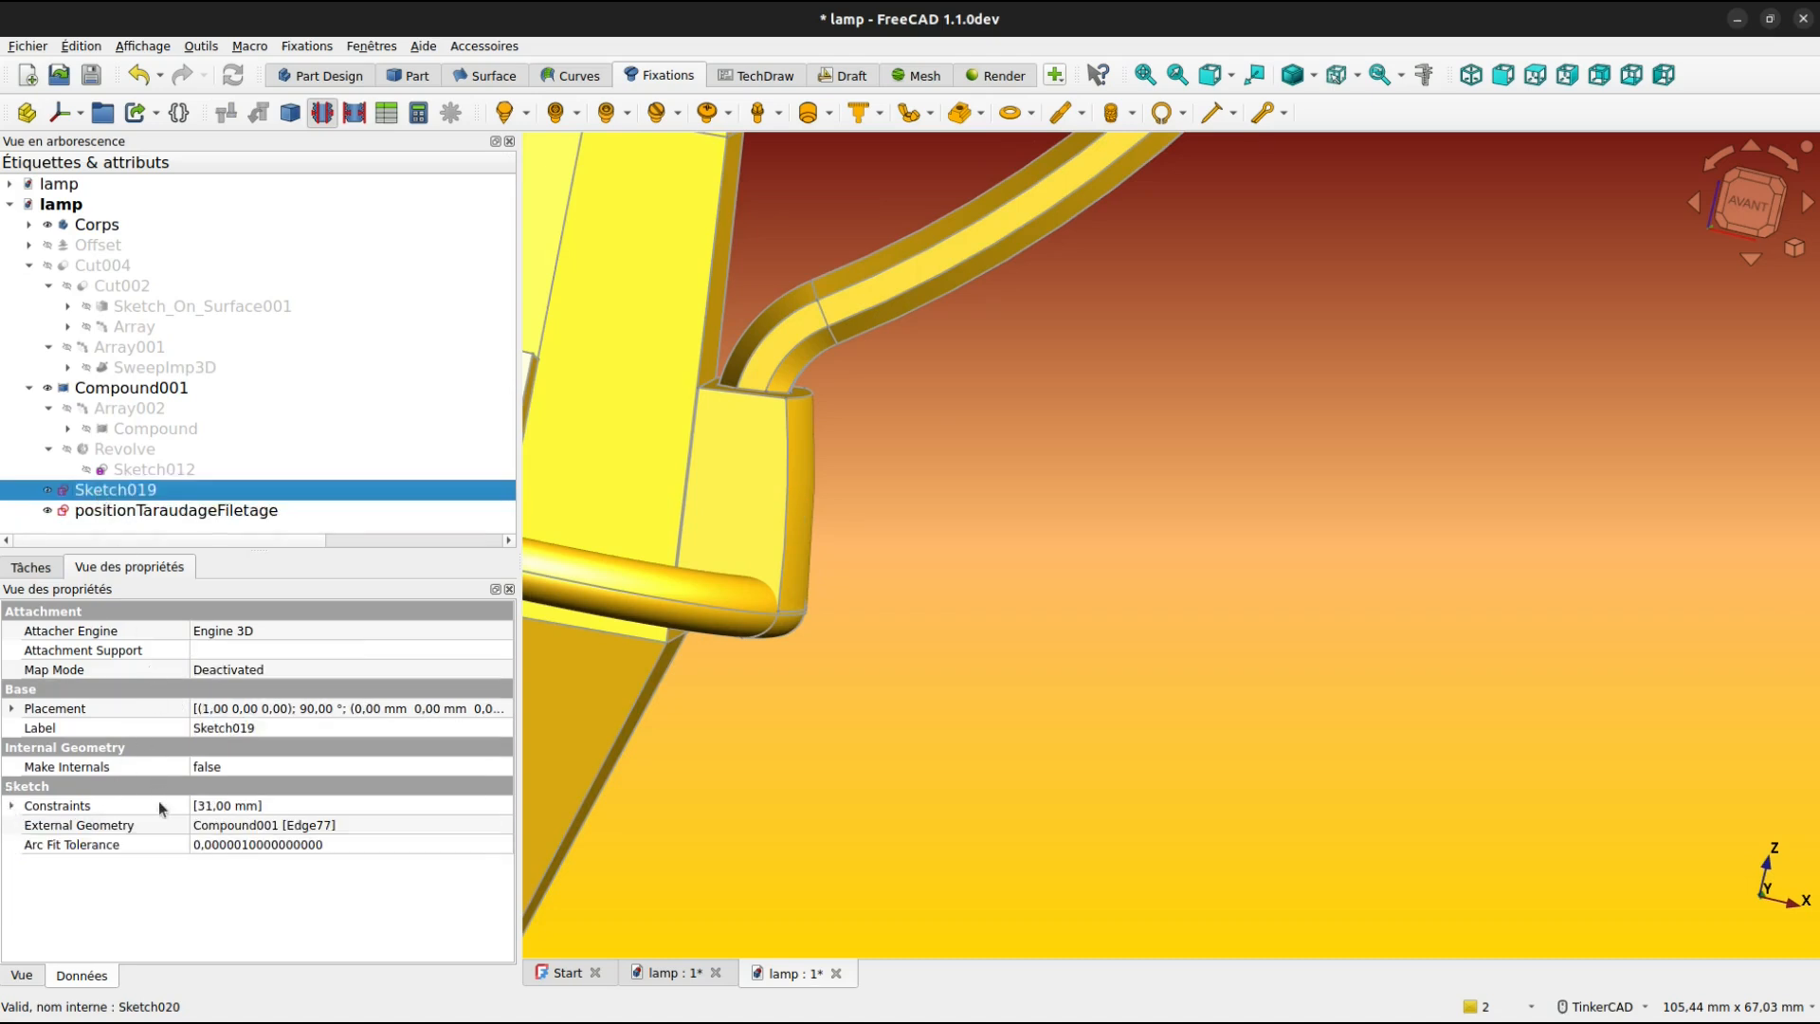
pyautogui.click(12, 805)
pyautogui.click(199, 826)
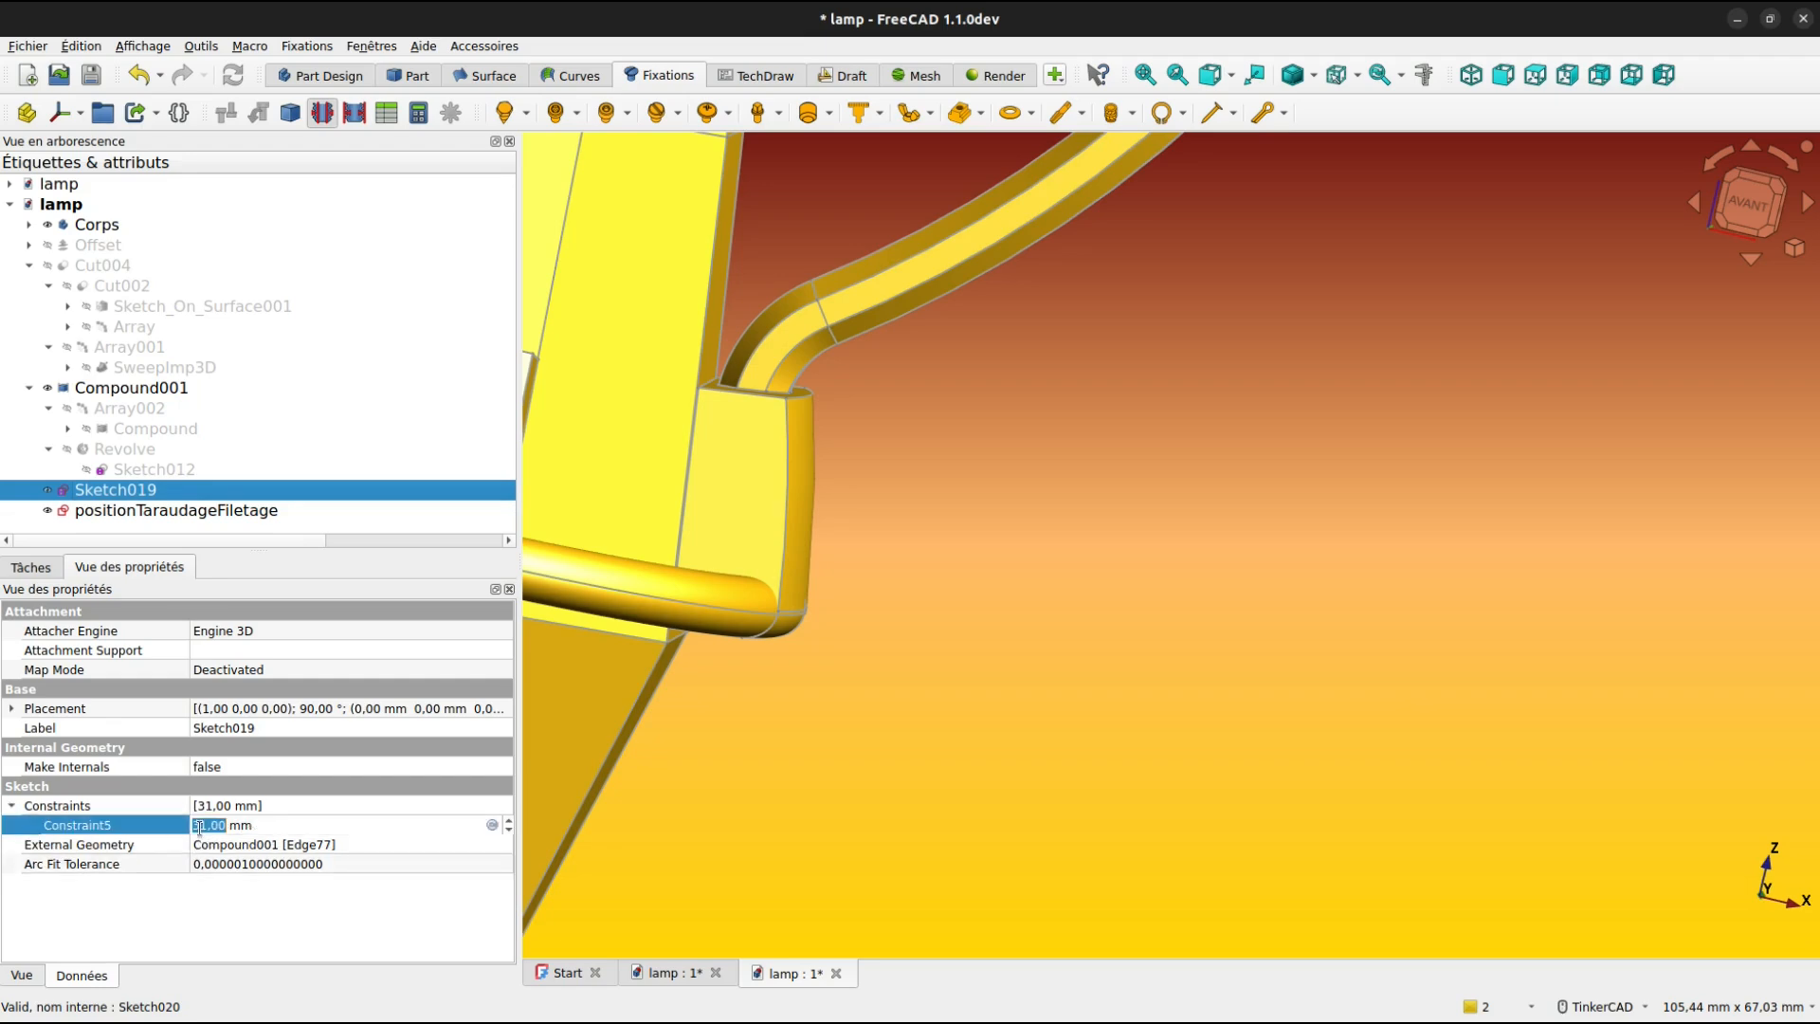
pyautogui.write('32')
pyautogui.press('Return')
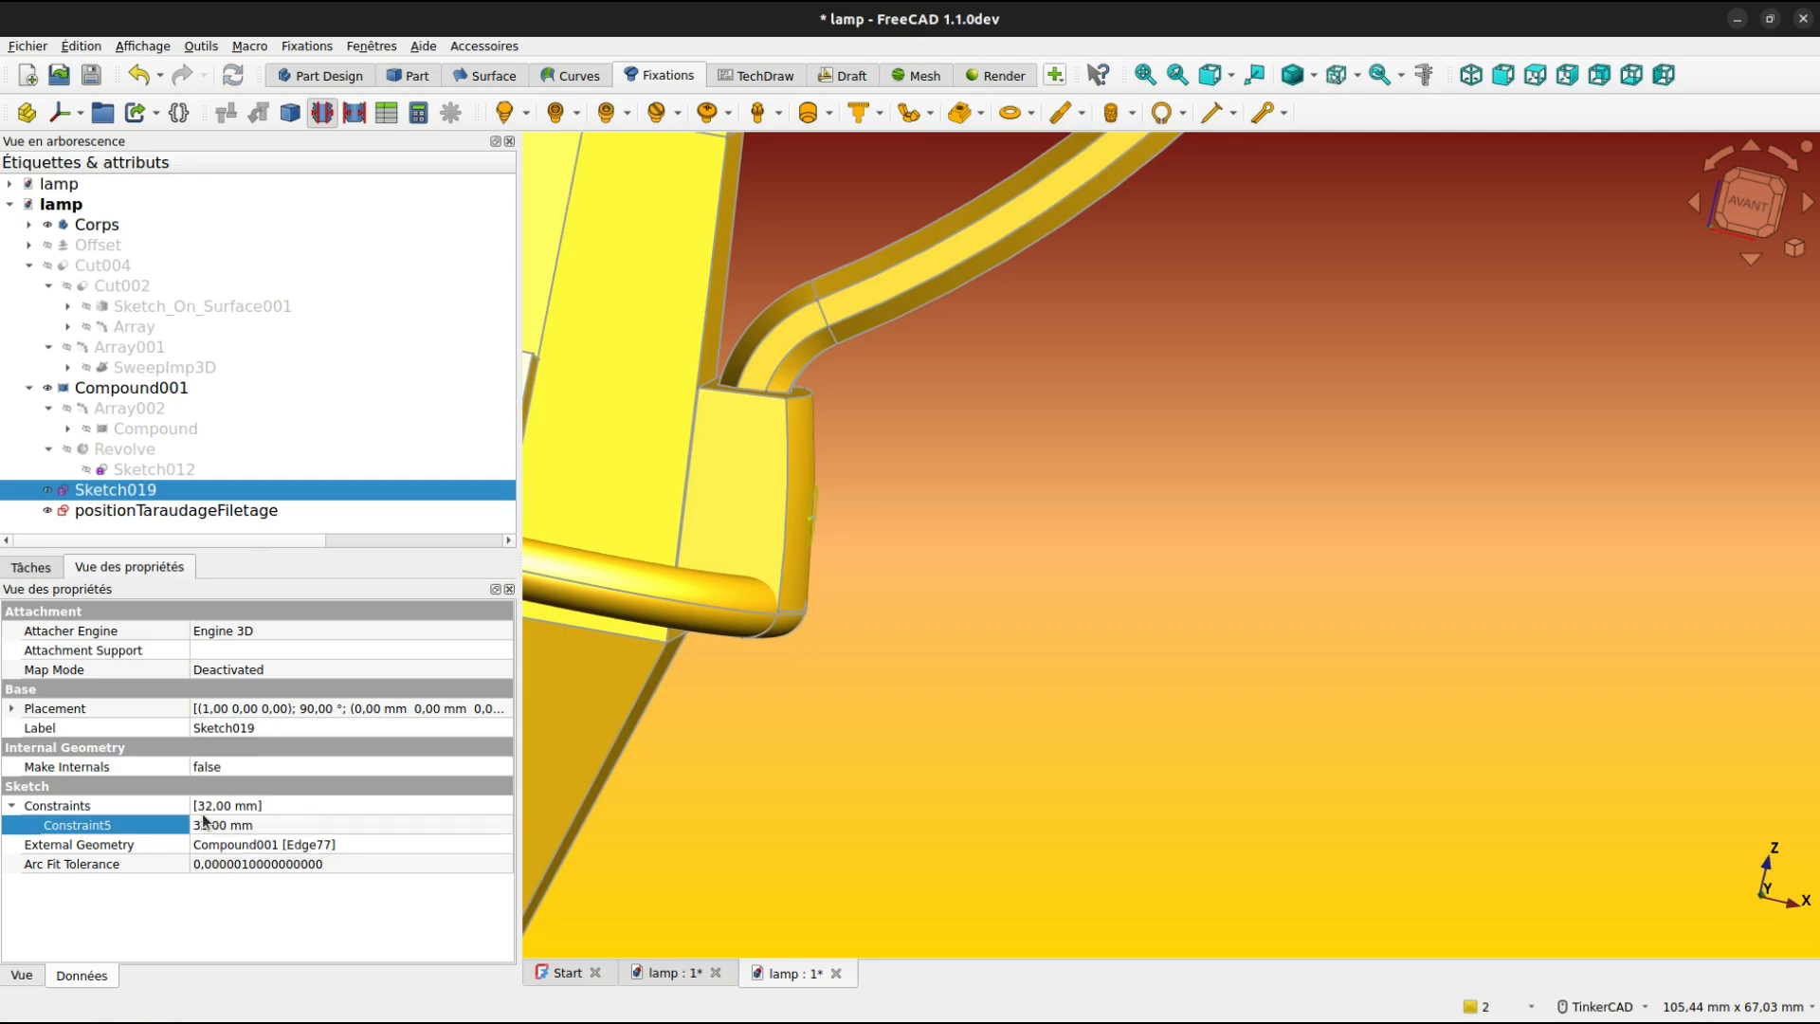
# Insert a new ISO ScrewTap metric tap on the circle of positionTaraudageFiletage.
pyautogui.scroll(5, 910, 486)
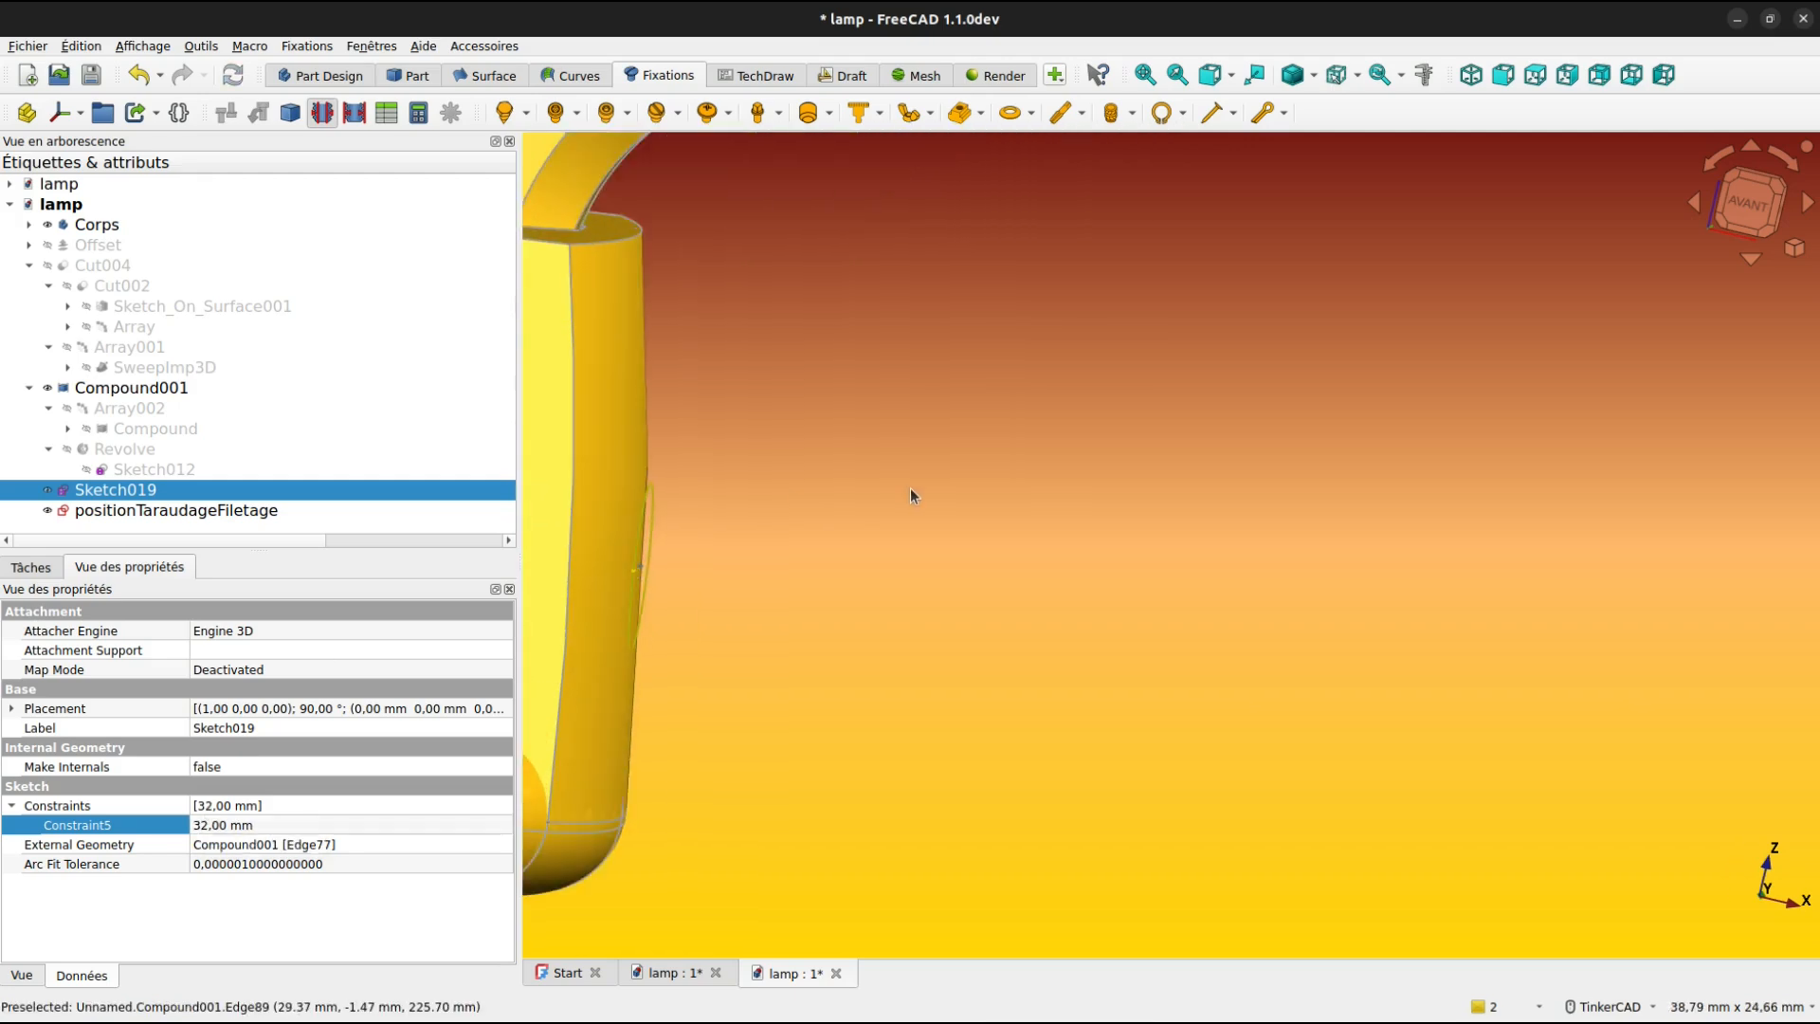
pyautogui.scroll(-3, 910, 487)
pyautogui.click(965, 576)
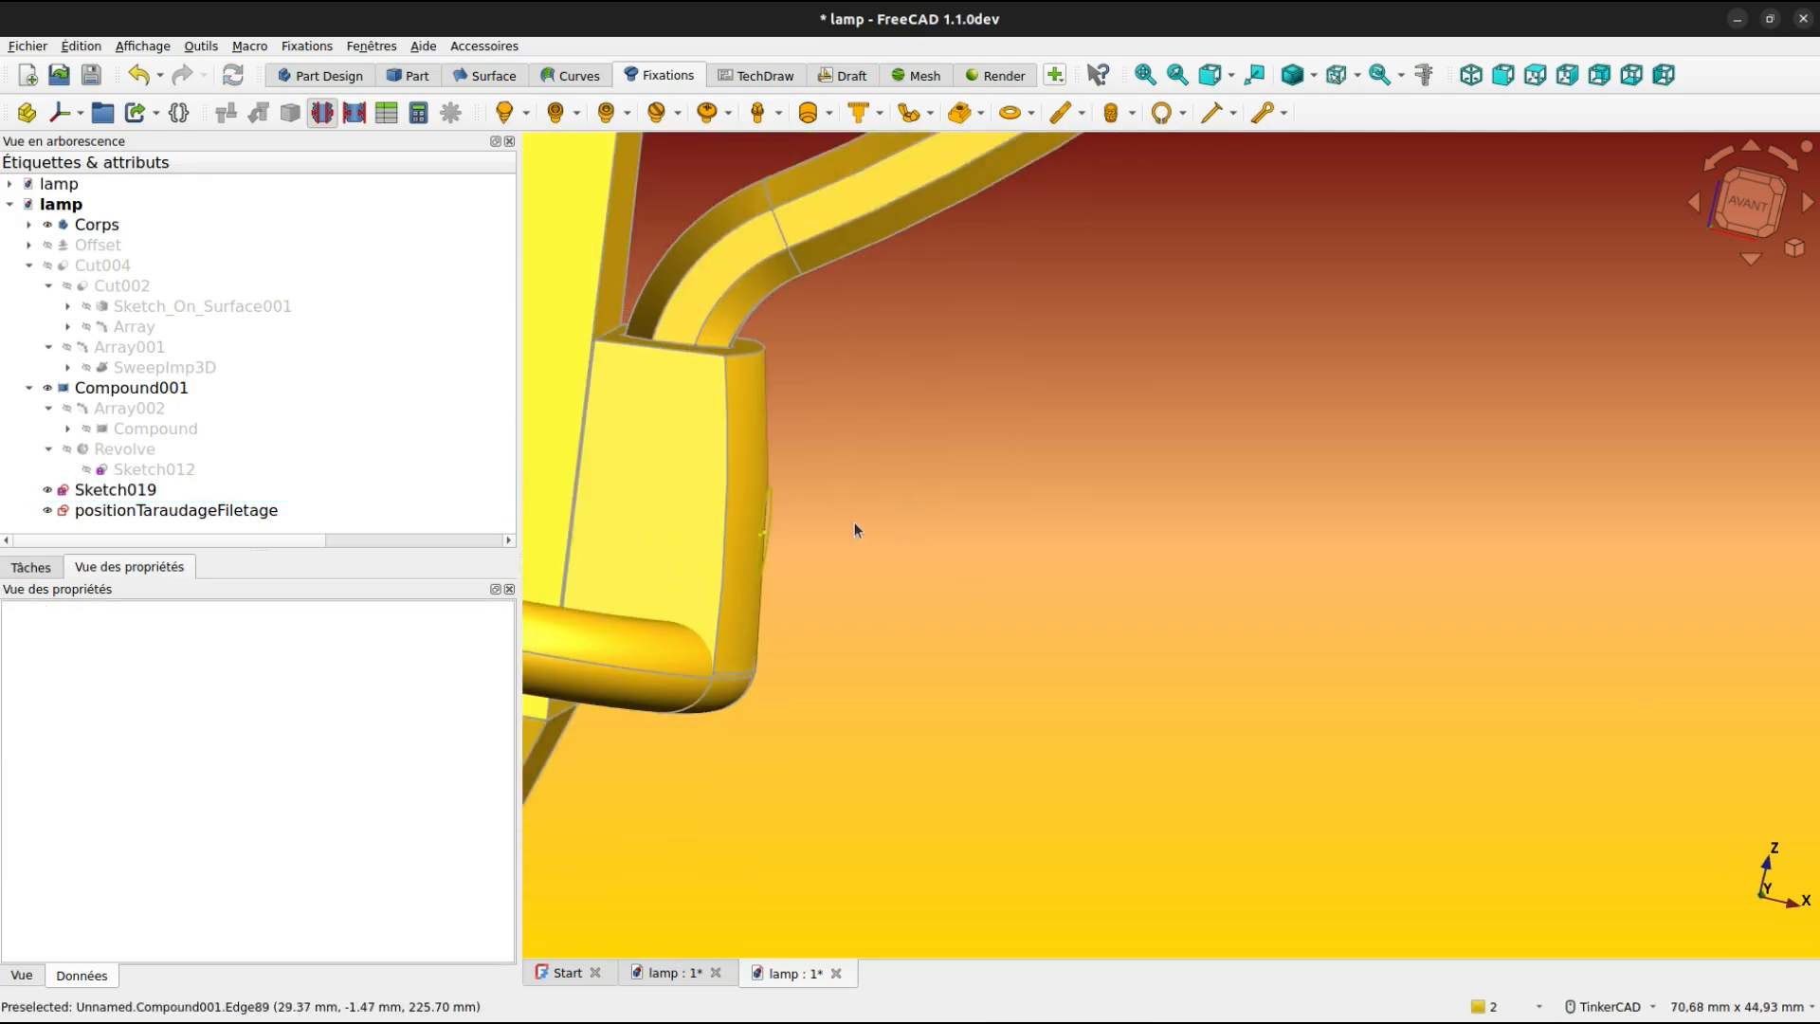
pyautogui.click(786, 491)
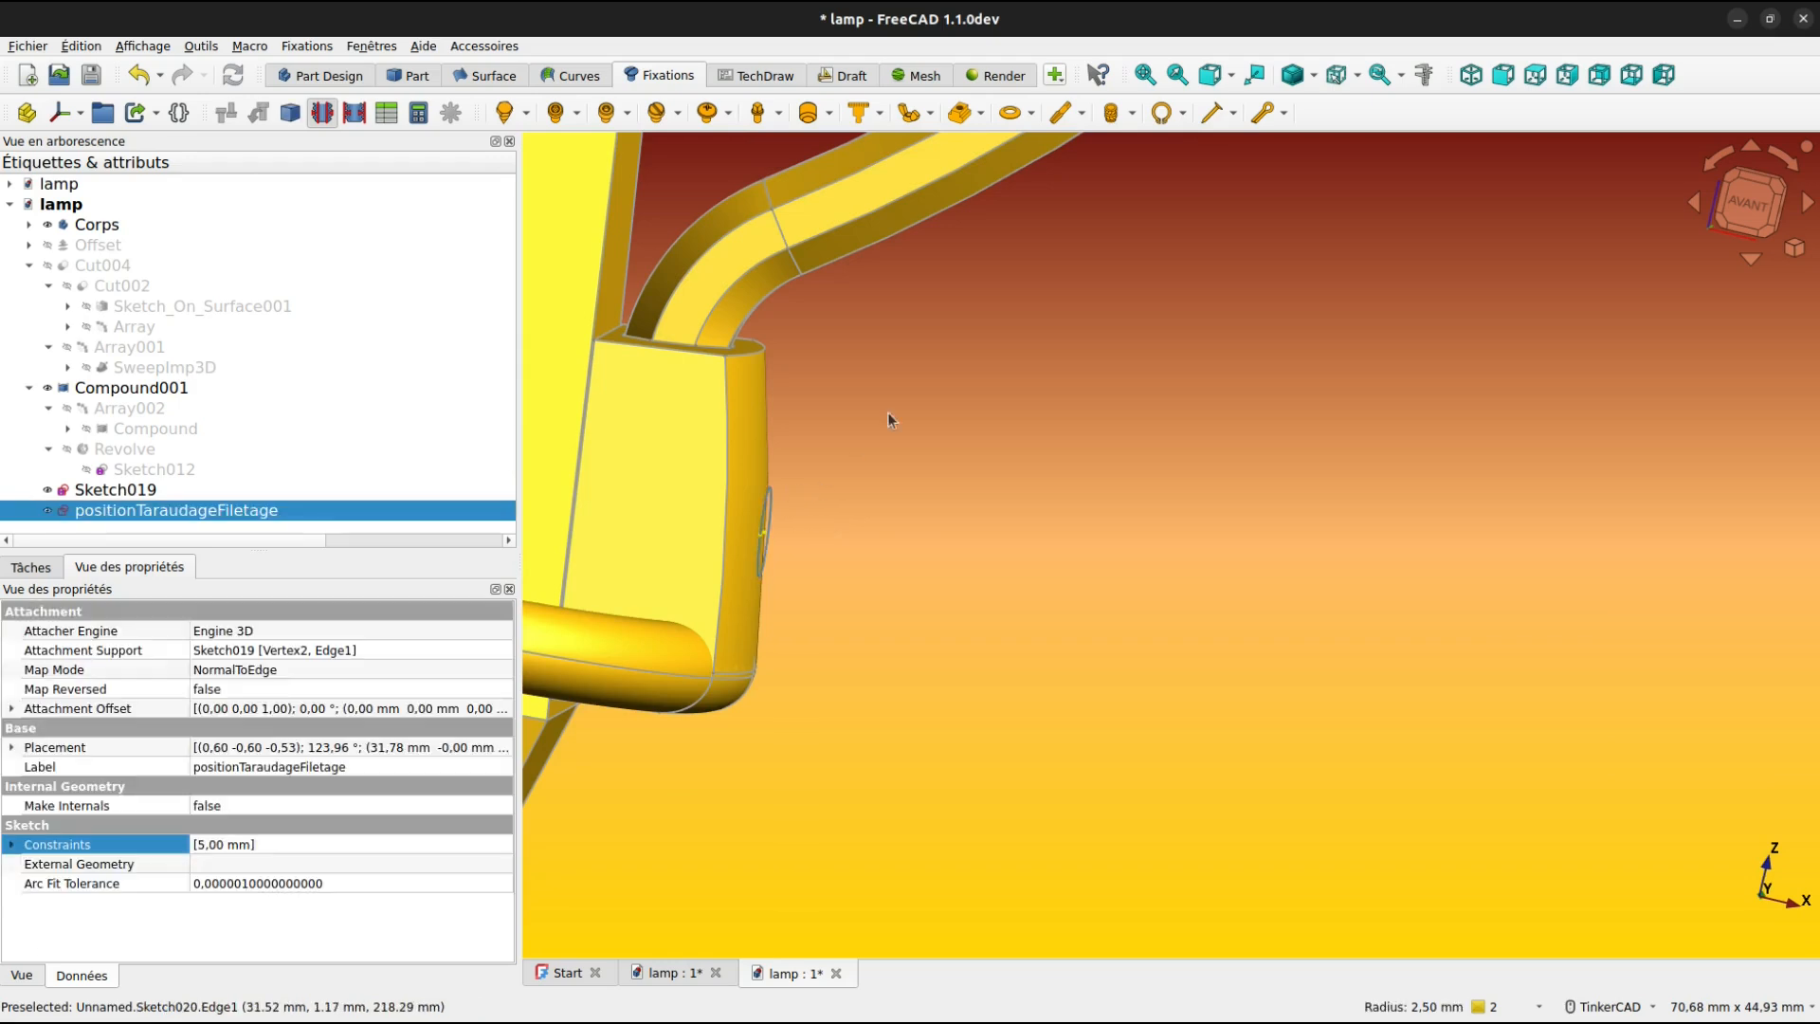
pyautogui.click(1068, 117)
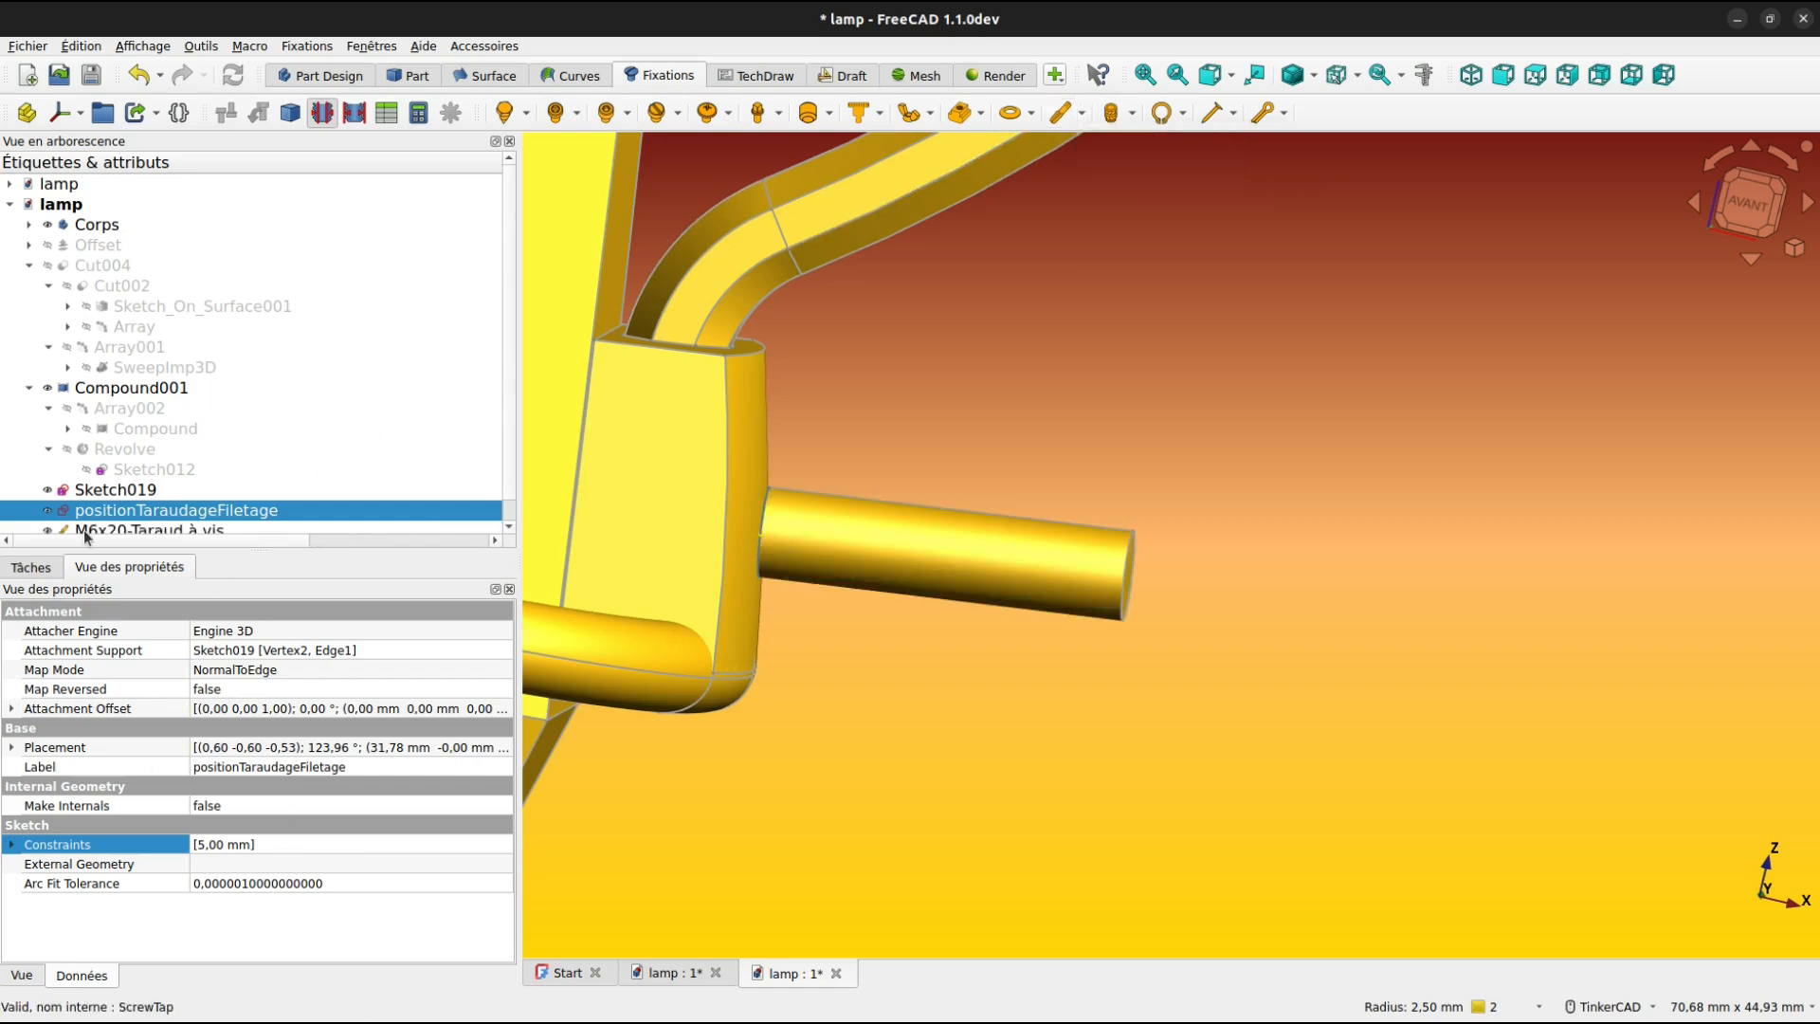
# Set the new M6x20 tap's Invert property to true.
pyautogui.click(86, 531)
pyautogui.click(231, 752)
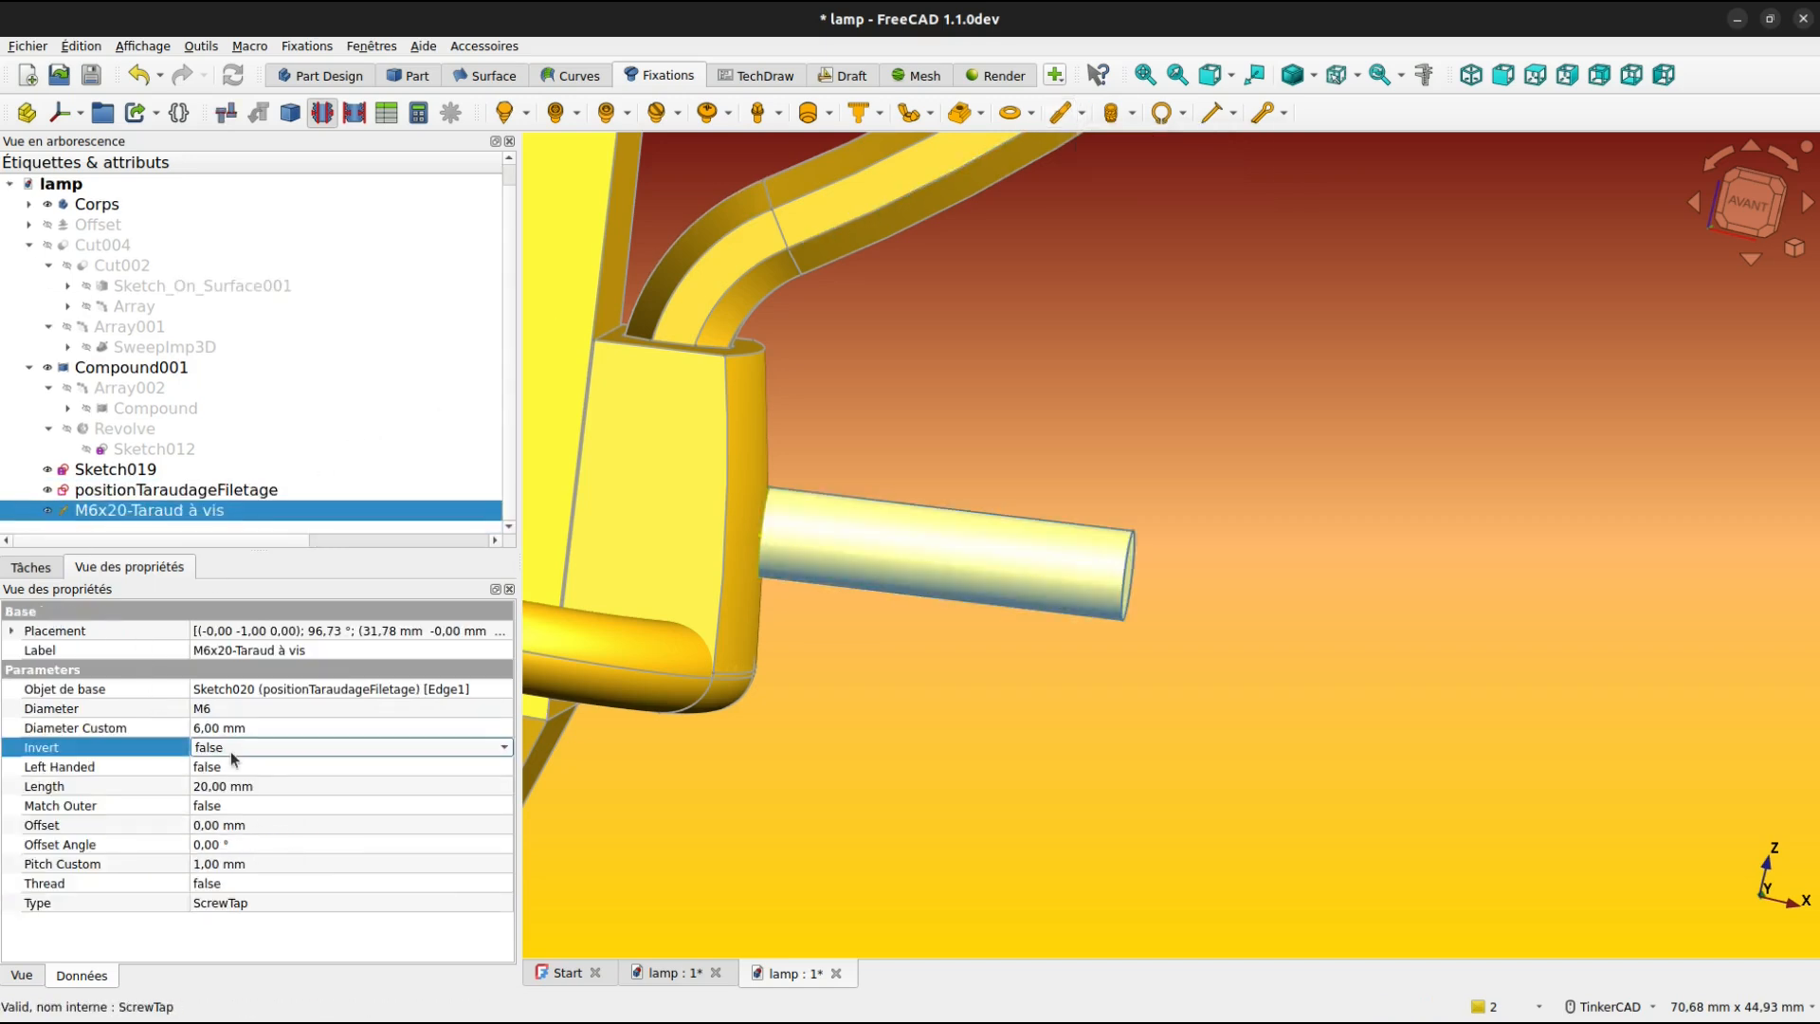
pyautogui.click(231, 756)
pyautogui.click(228, 772)
pyautogui.click(691, 772)
# Make the arm support compound and the lamp body transparent so the tap inside can be seen.
pyautogui.click(665, 579)
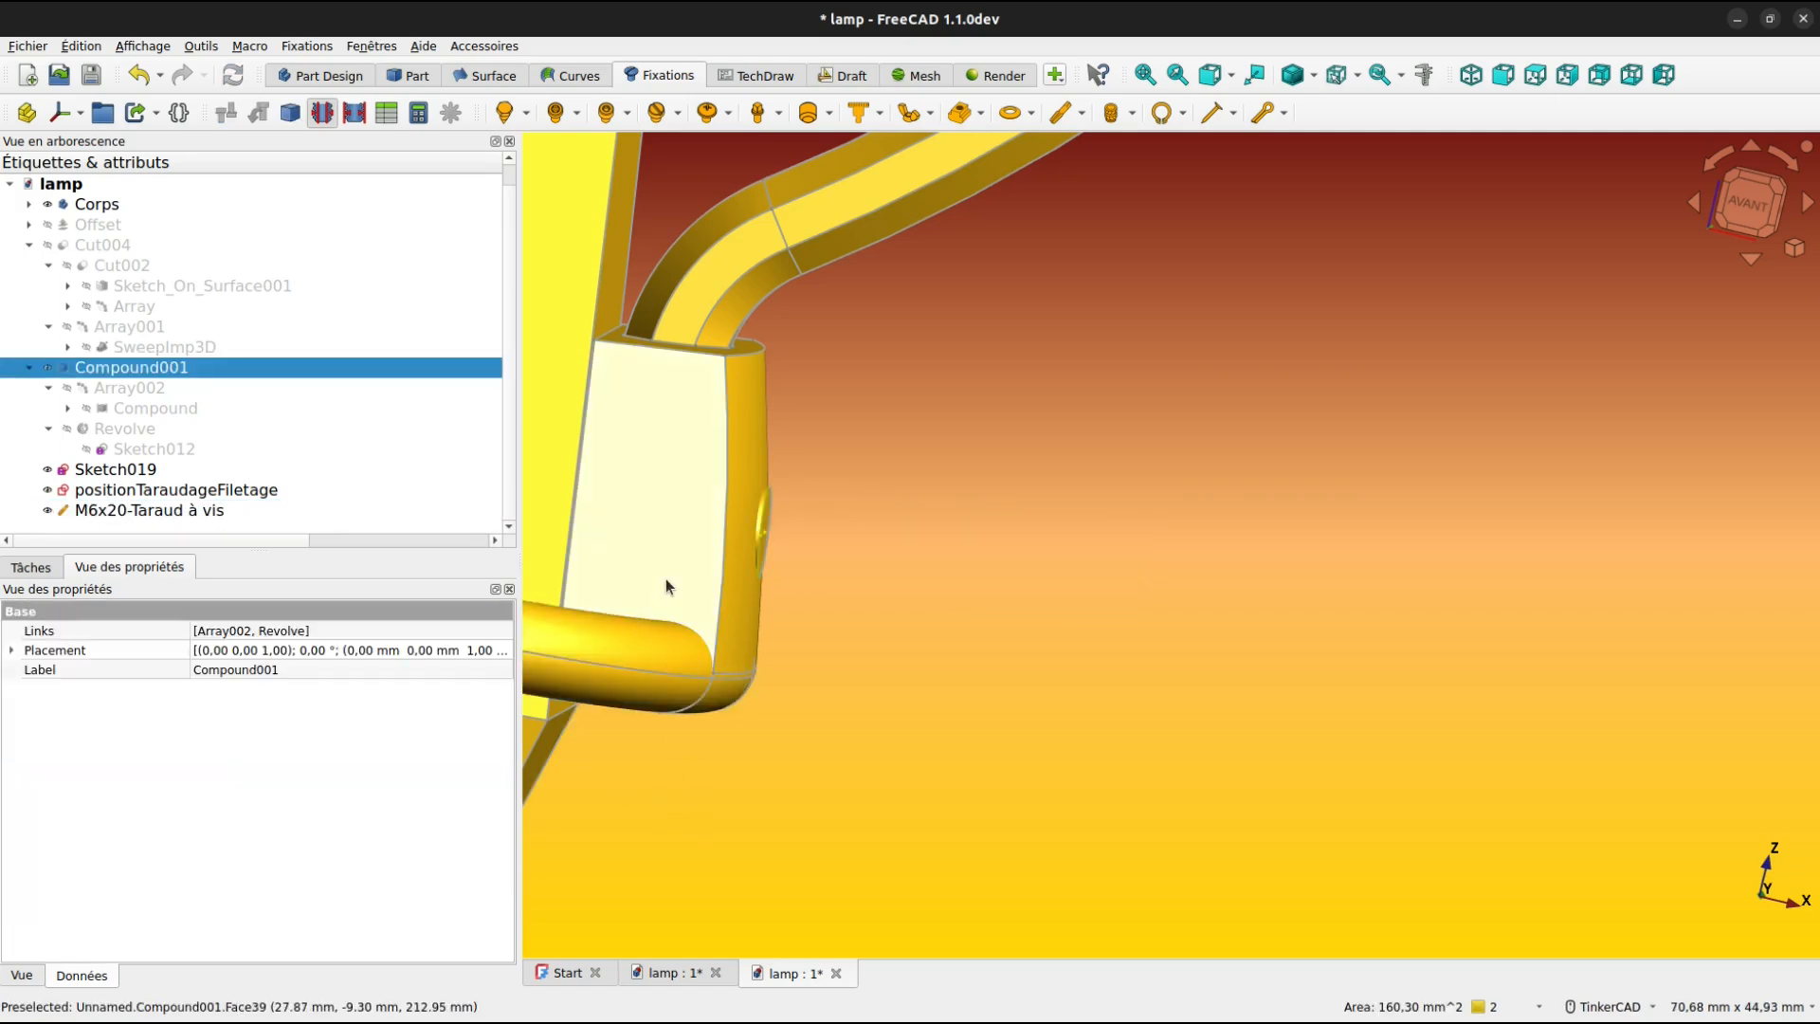
pyautogui.press('Tab')
pyautogui.click(823, 618)
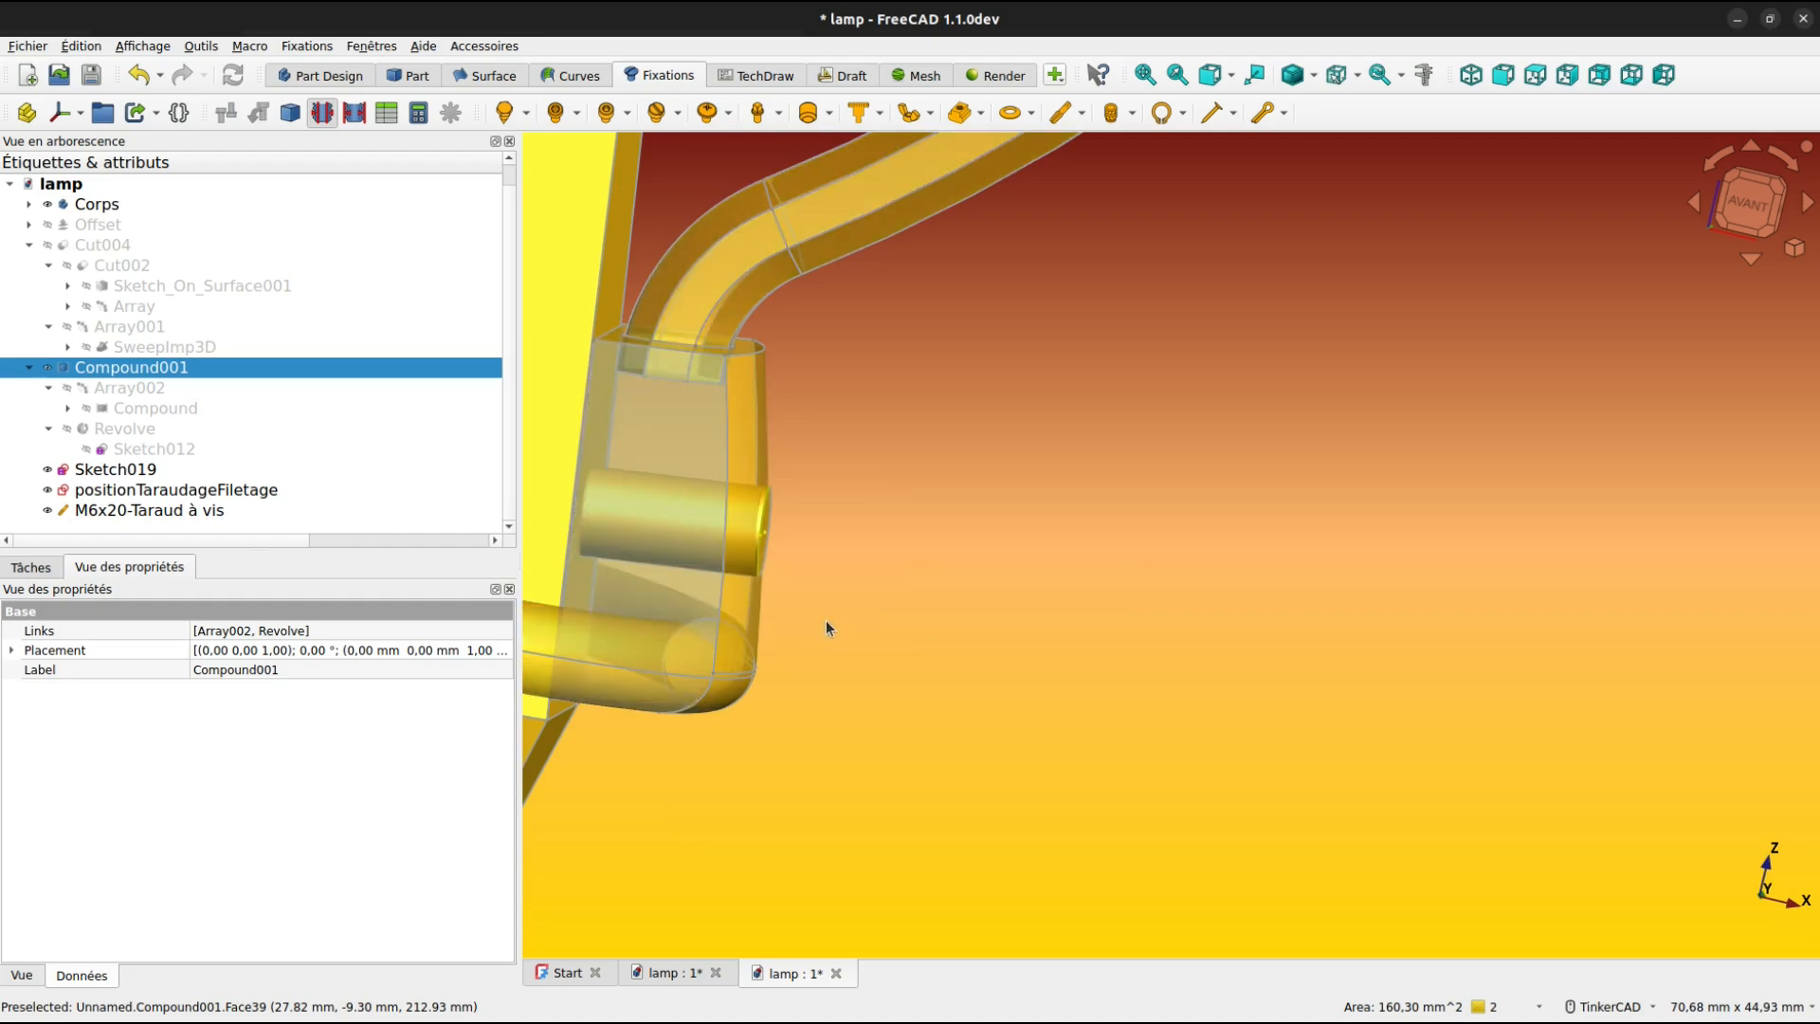
pyautogui.scroll(5, 864, 715)
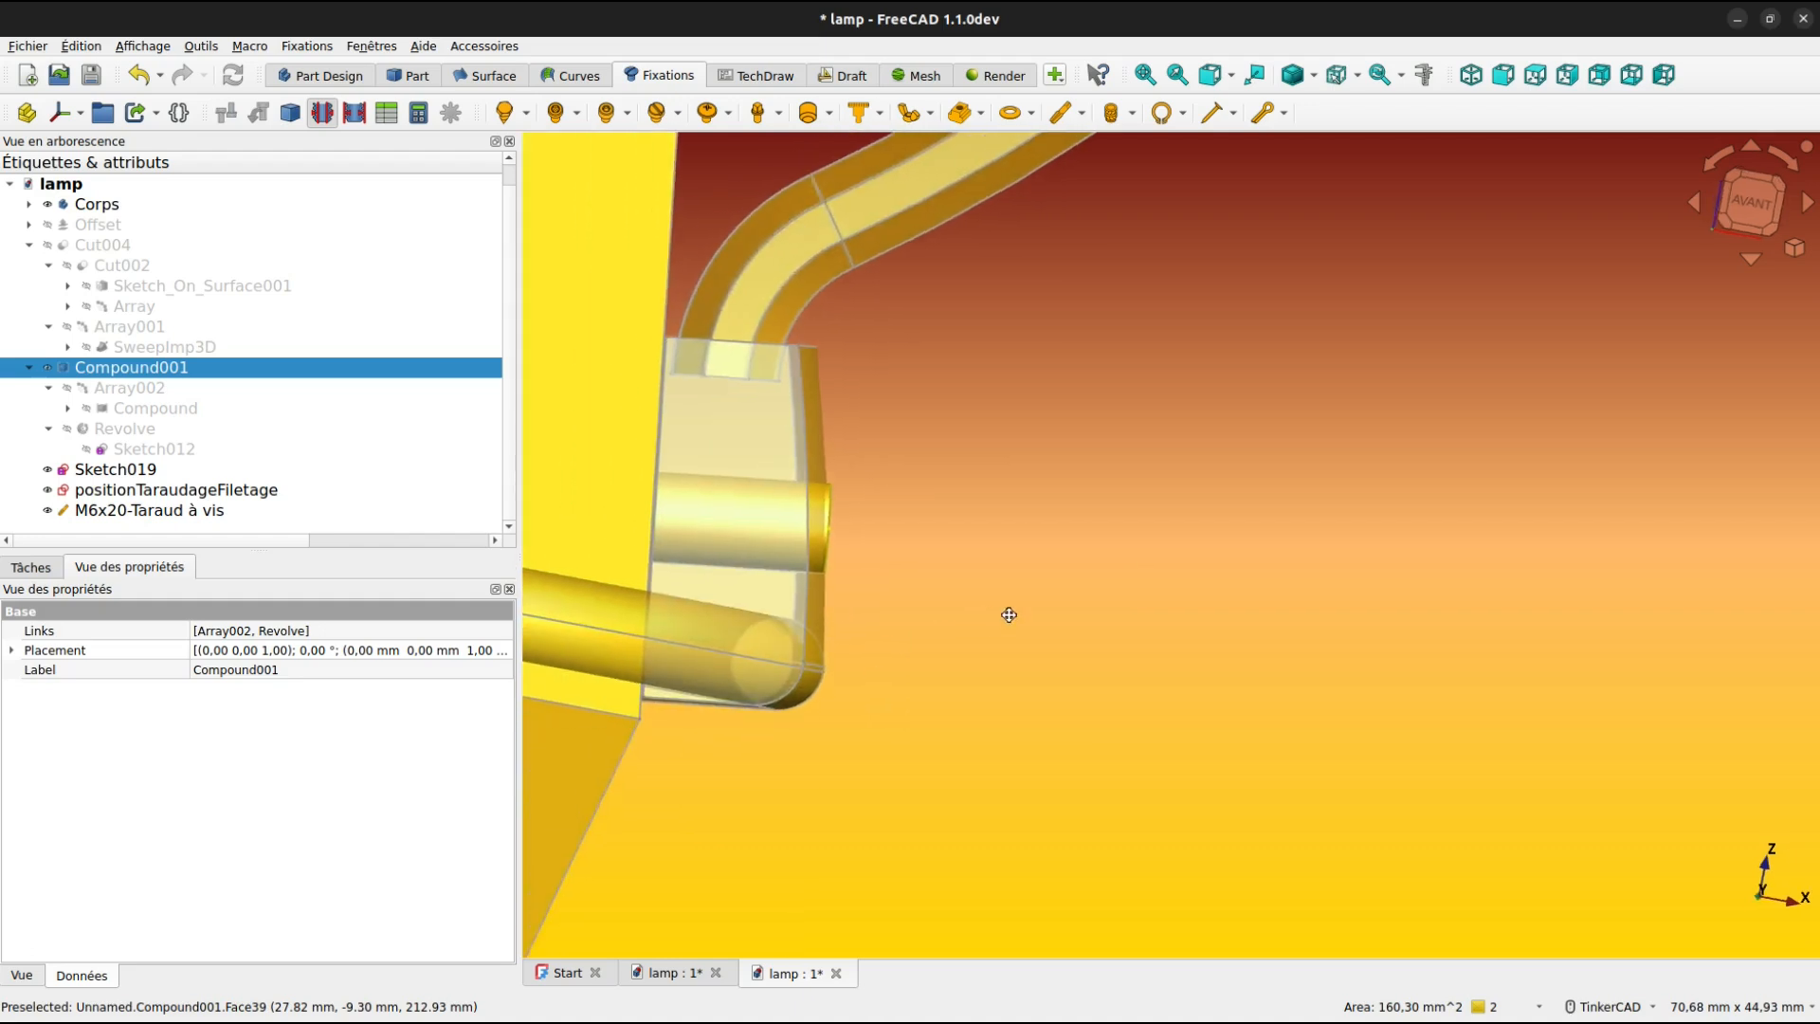
pyautogui.moveTo(1008, 614); pyautogui.dragTo(1403, 593, button='middle')
pyautogui.click(936, 819)
pyautogui.press('Tab')
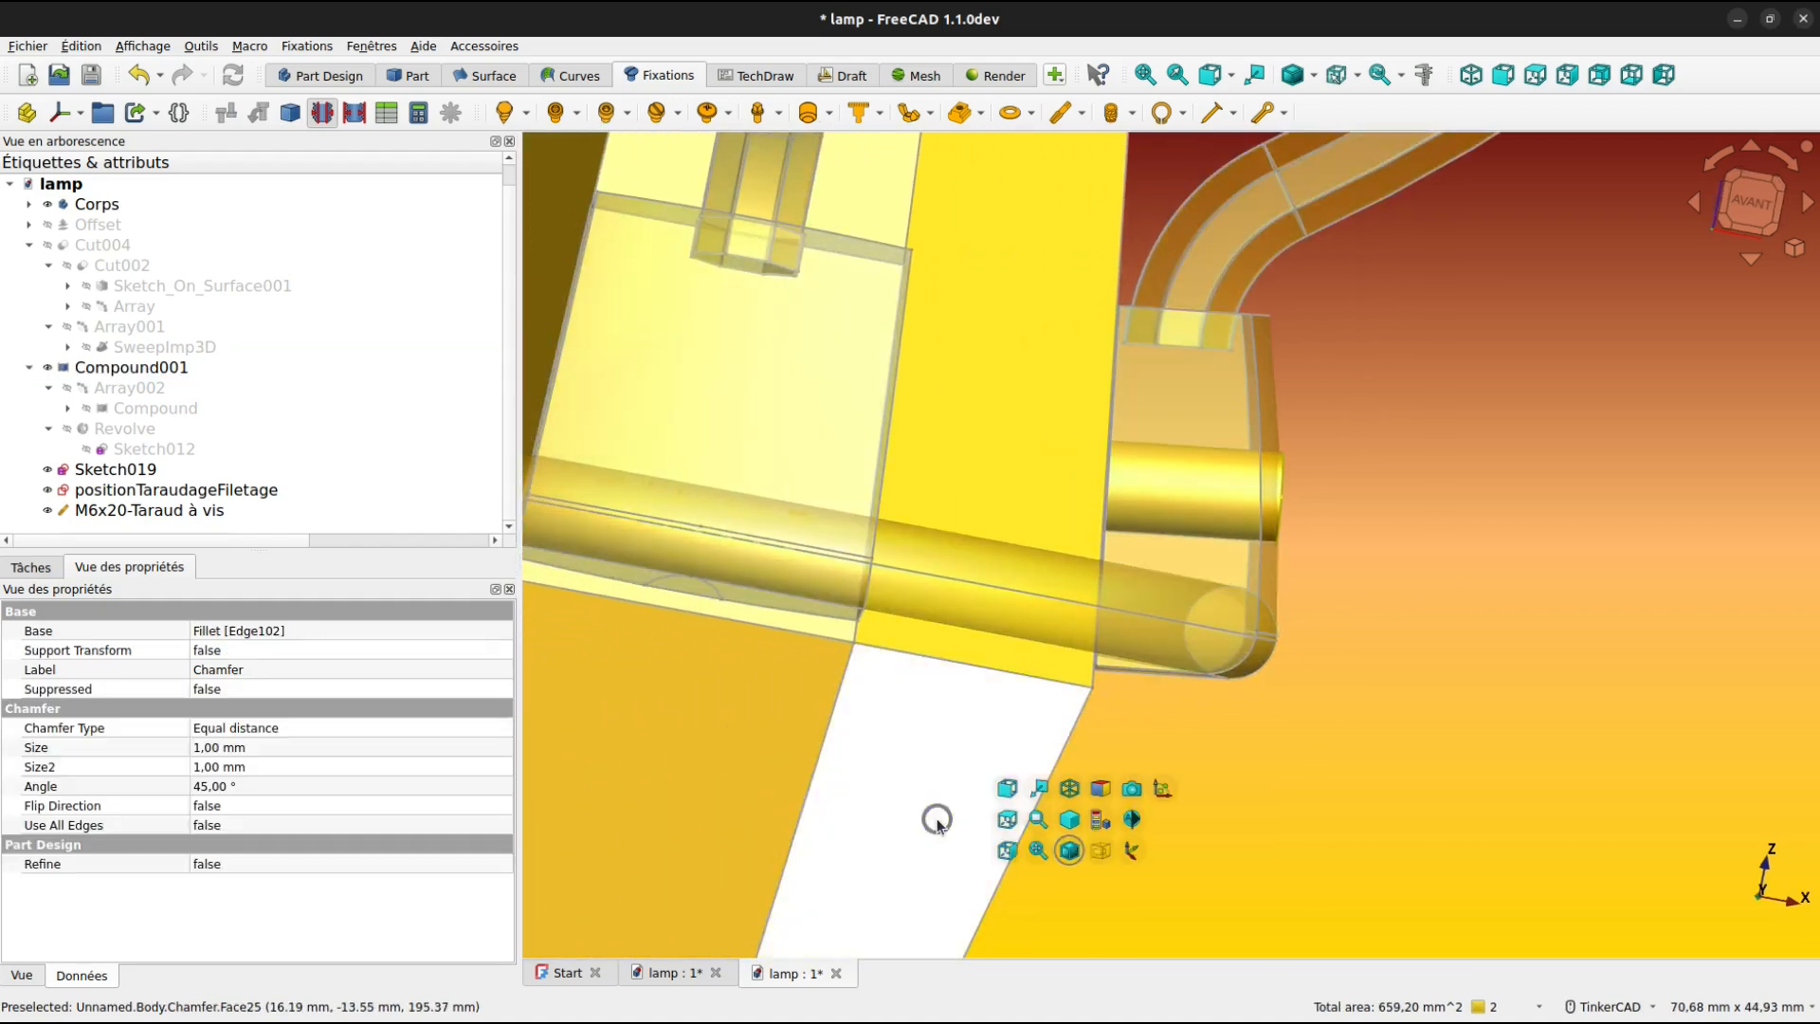
pyautogui.click(1100, 848)
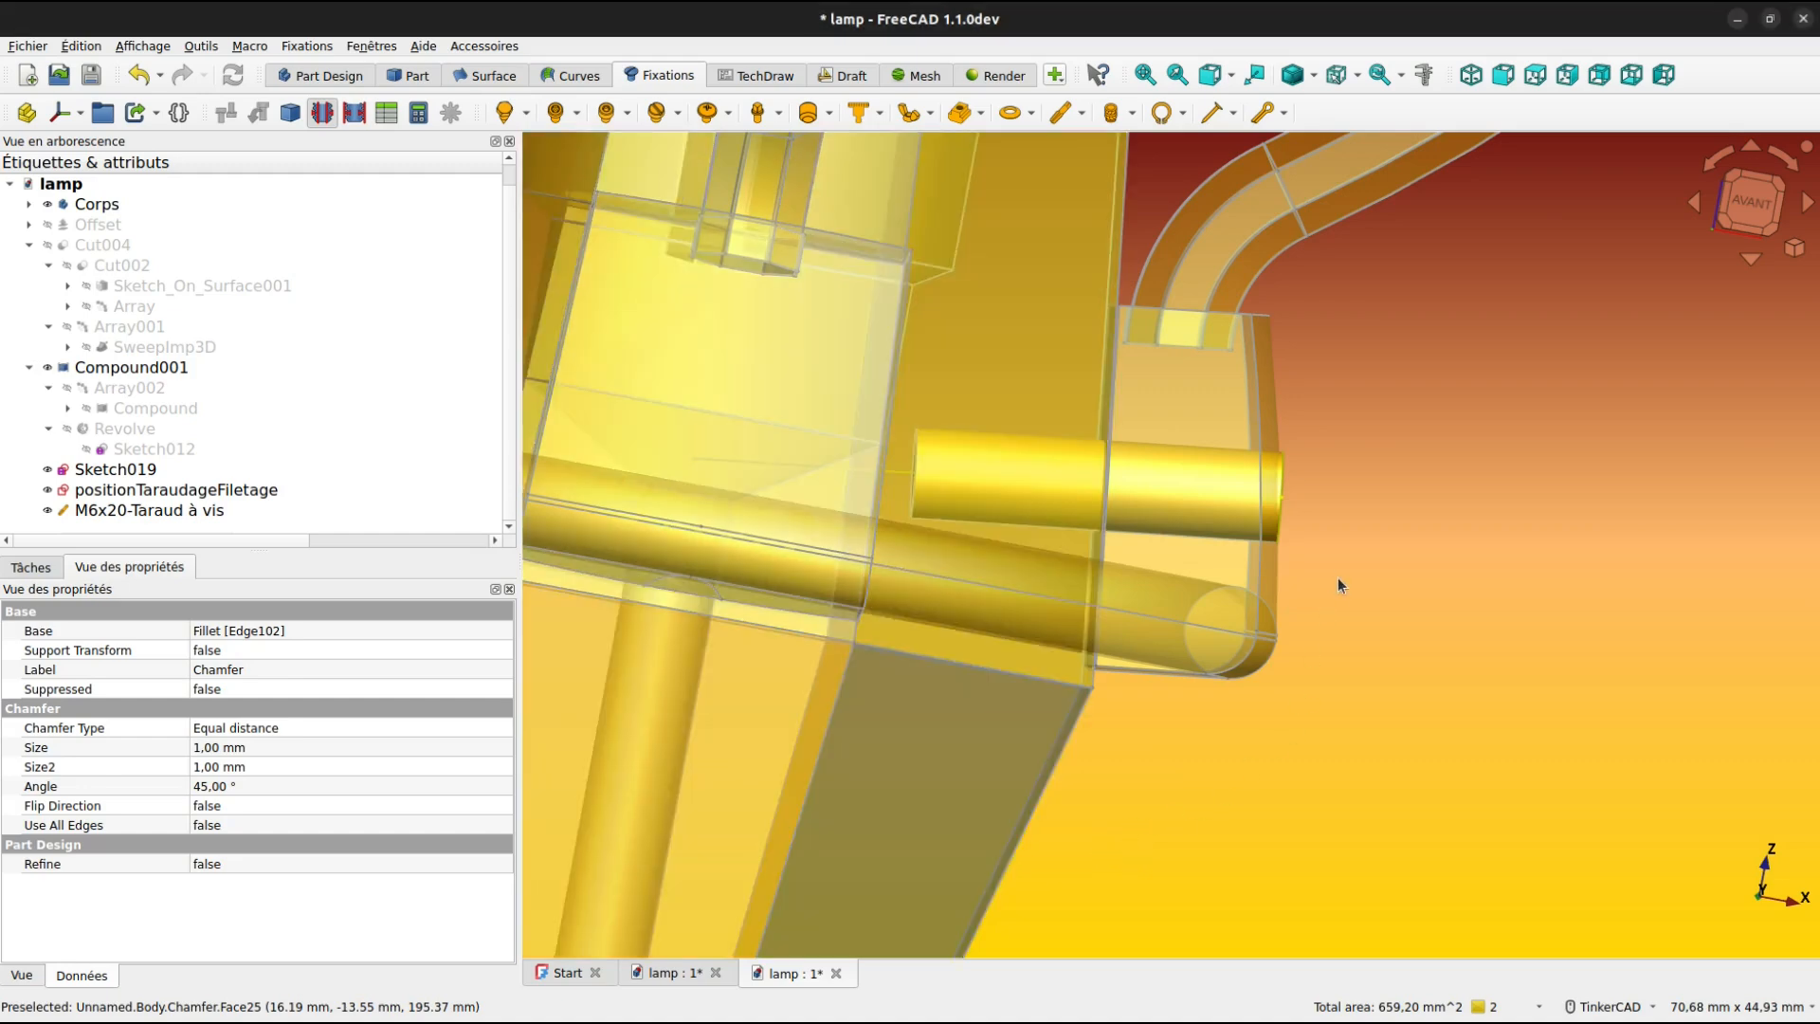
# Examine the tap's depth and outer end through the transparent parts, and select the M6x20 tap.
pyautogui.moveTo(1362, 565); pyautogui.dragTo(1357, 586, button='middle')
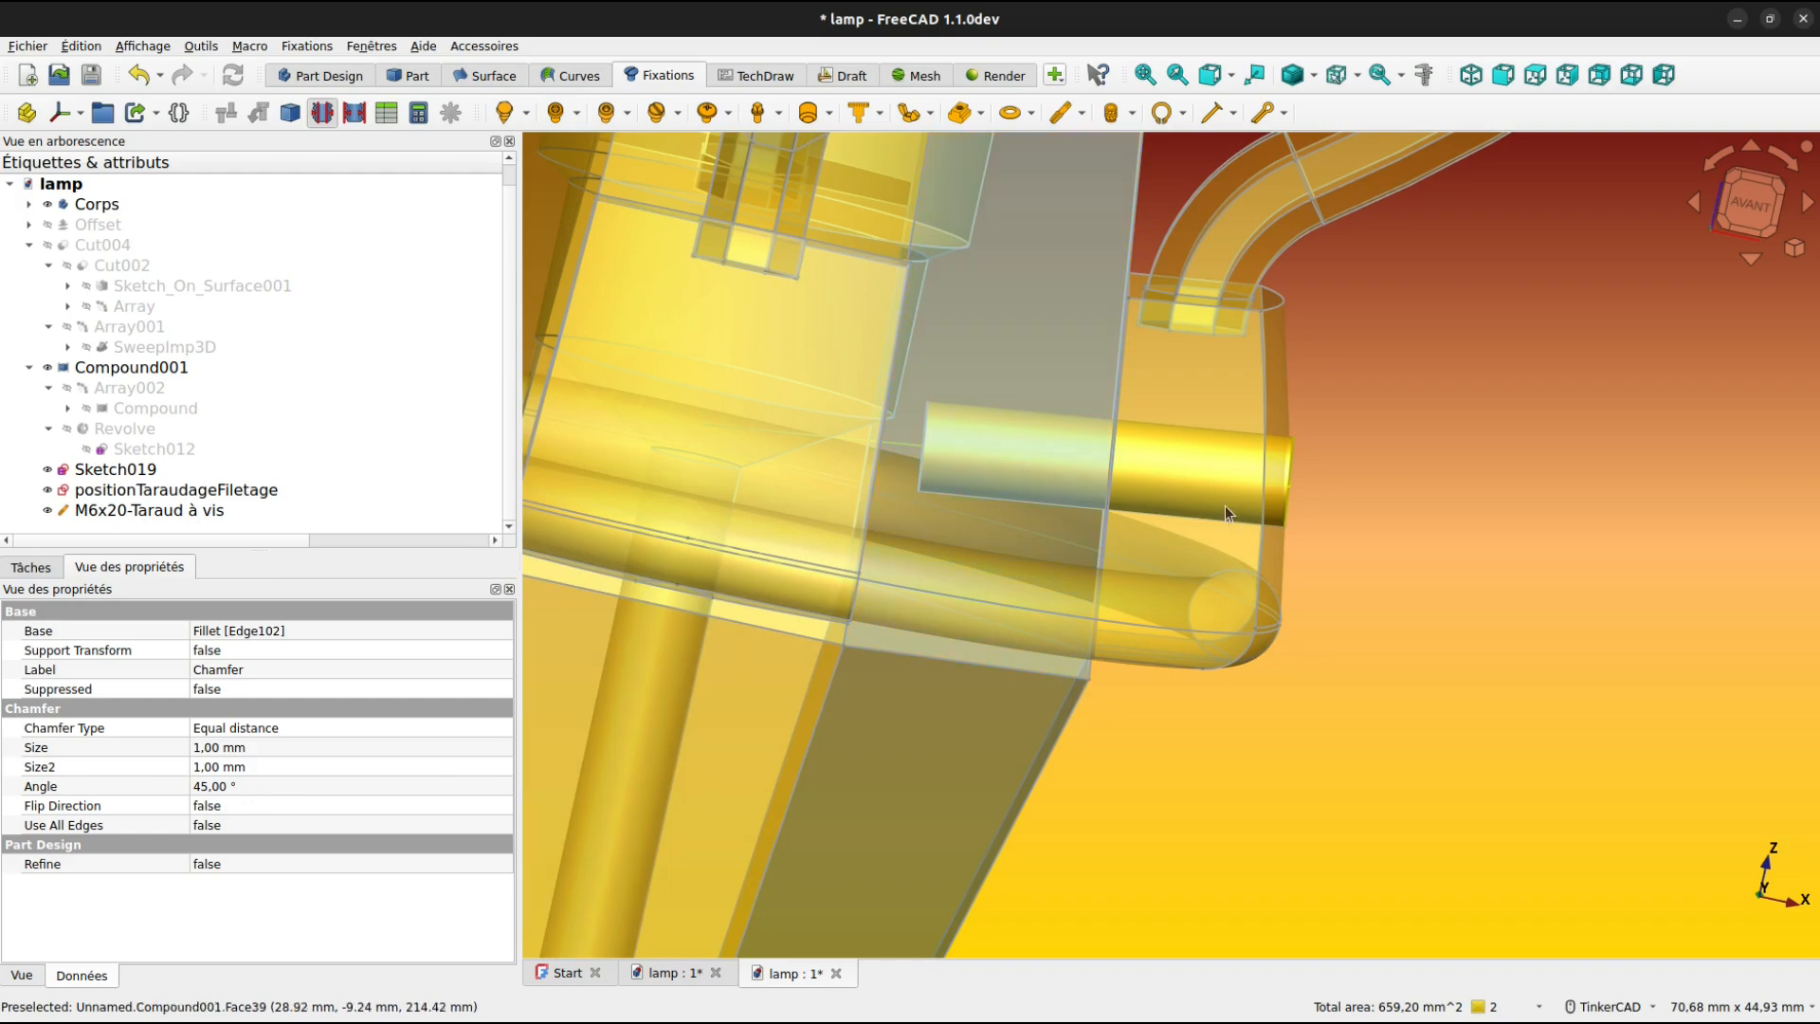
pyautogui.moveTo(1175, 474); pyautogui.dragTo(1060, 481, button='middle')
pyautogui.moveTo(1060, 480); pyautogui.dragTo(1022, 481, button='right')
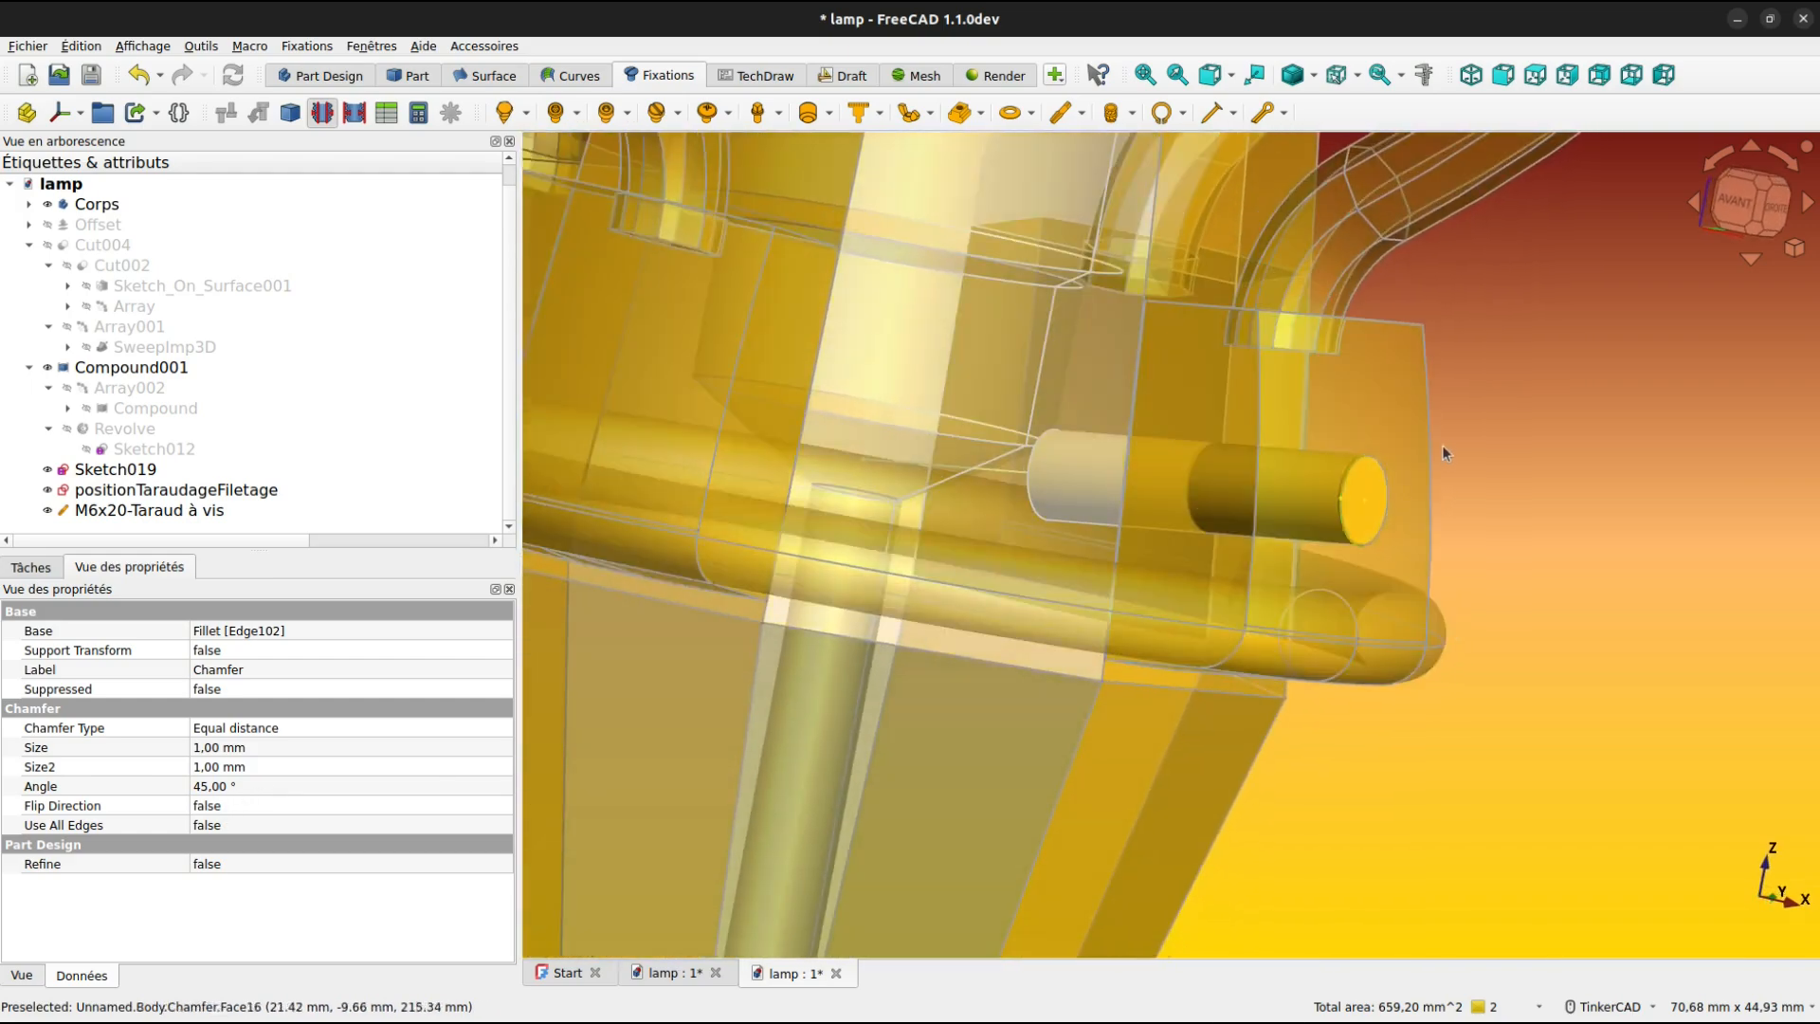
pyautogui.scroll(6, 1421, 469)
pyautogui.moveTo(1420, 488); pyautogui.dragTo(1387, 471, button='right')
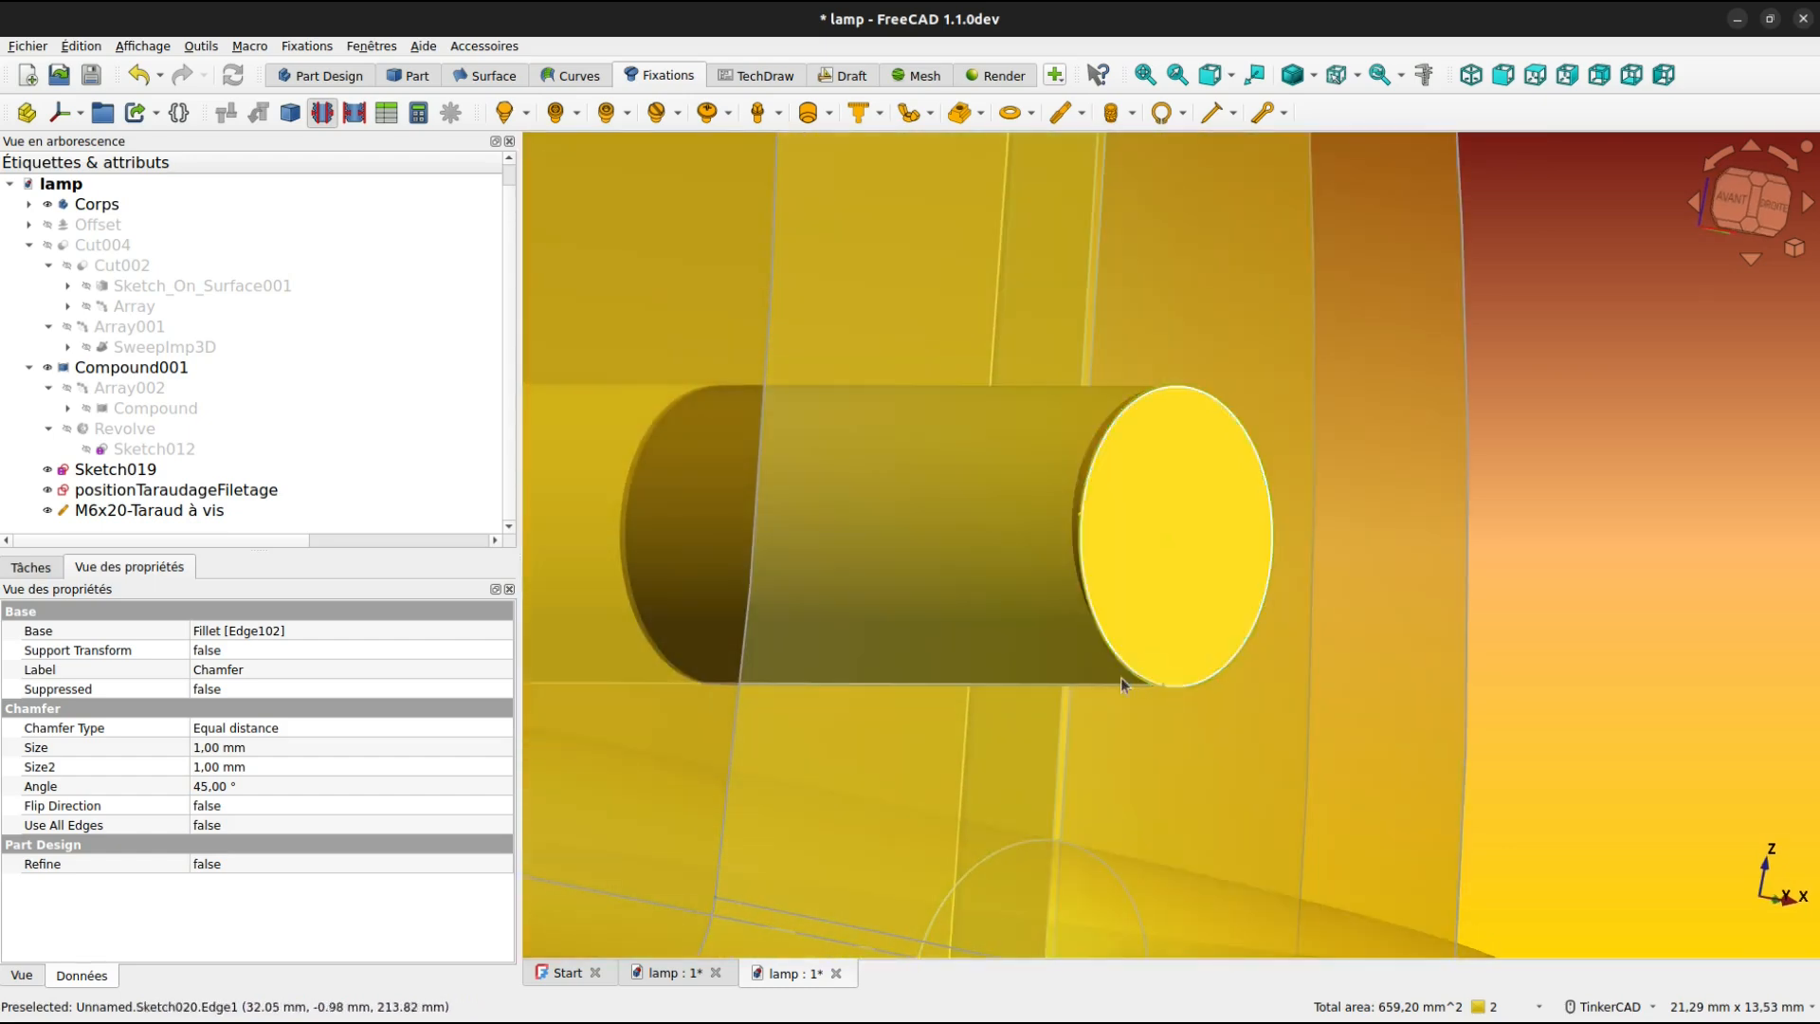
pyautogui.click(157, 514)
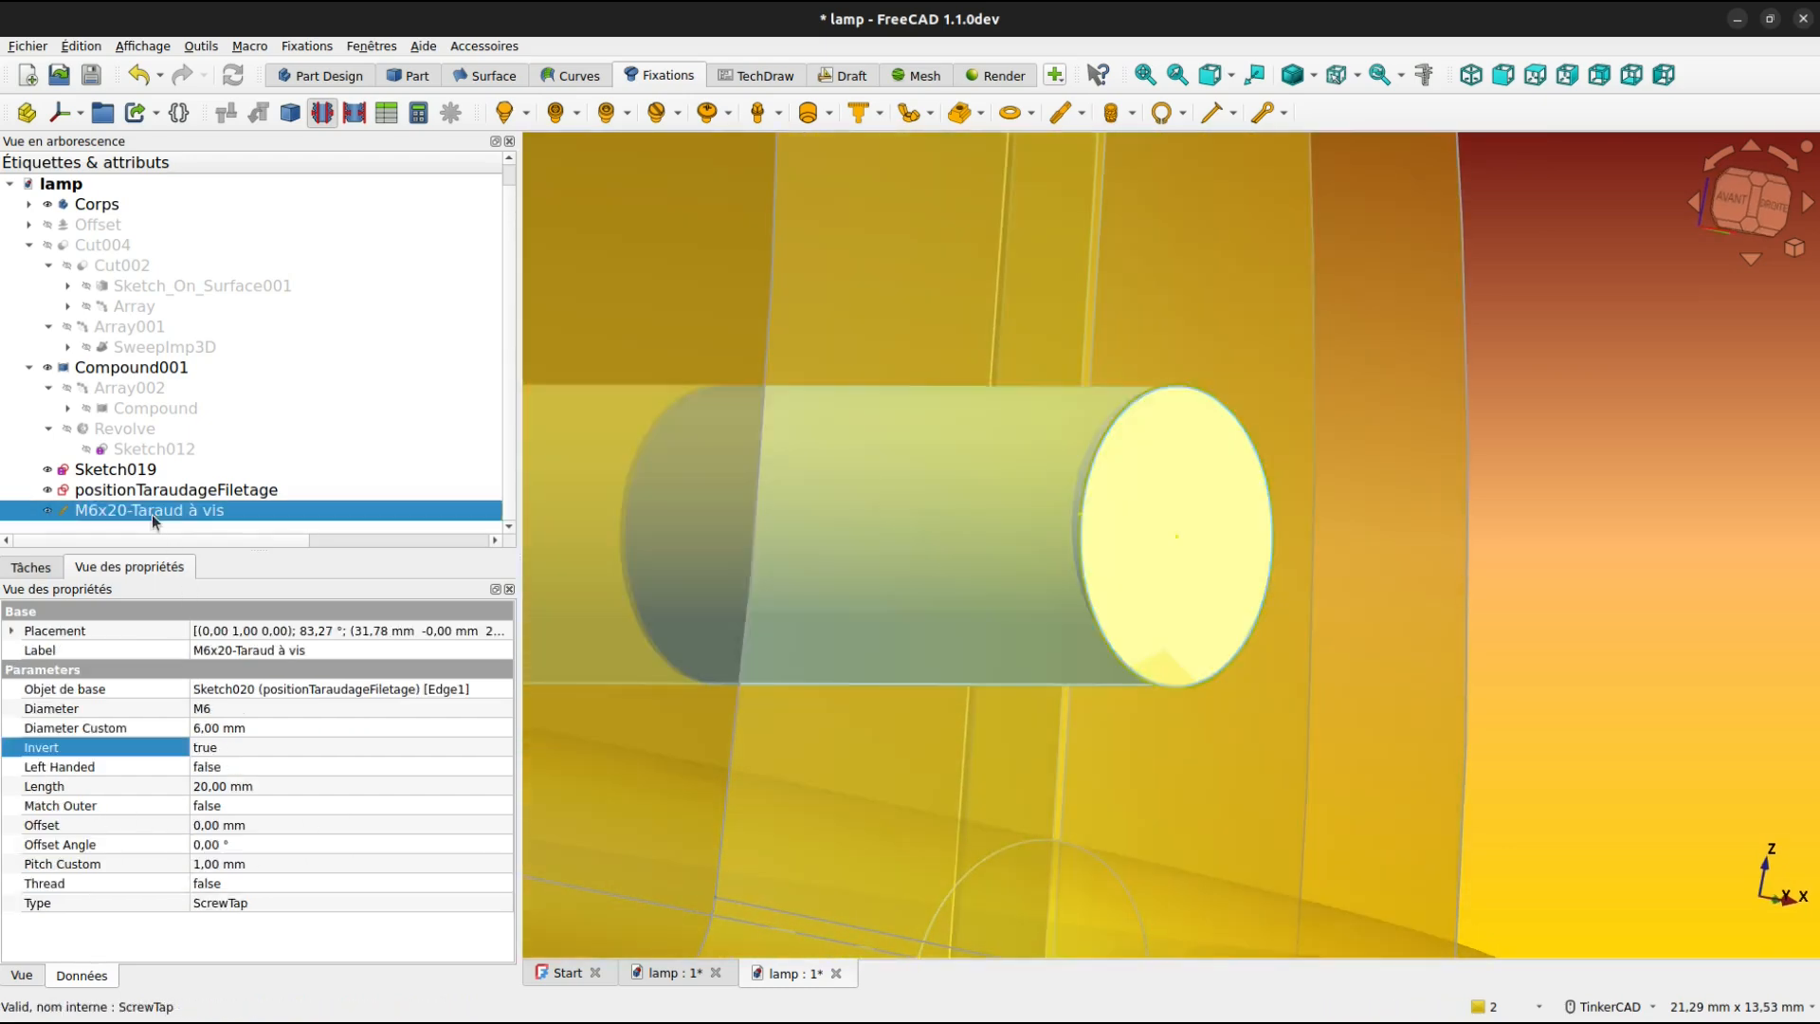
# Set the M6 tap's offset to 1 mm so it extends past the arm support's outer face.
pyautogui.click(217, 824)
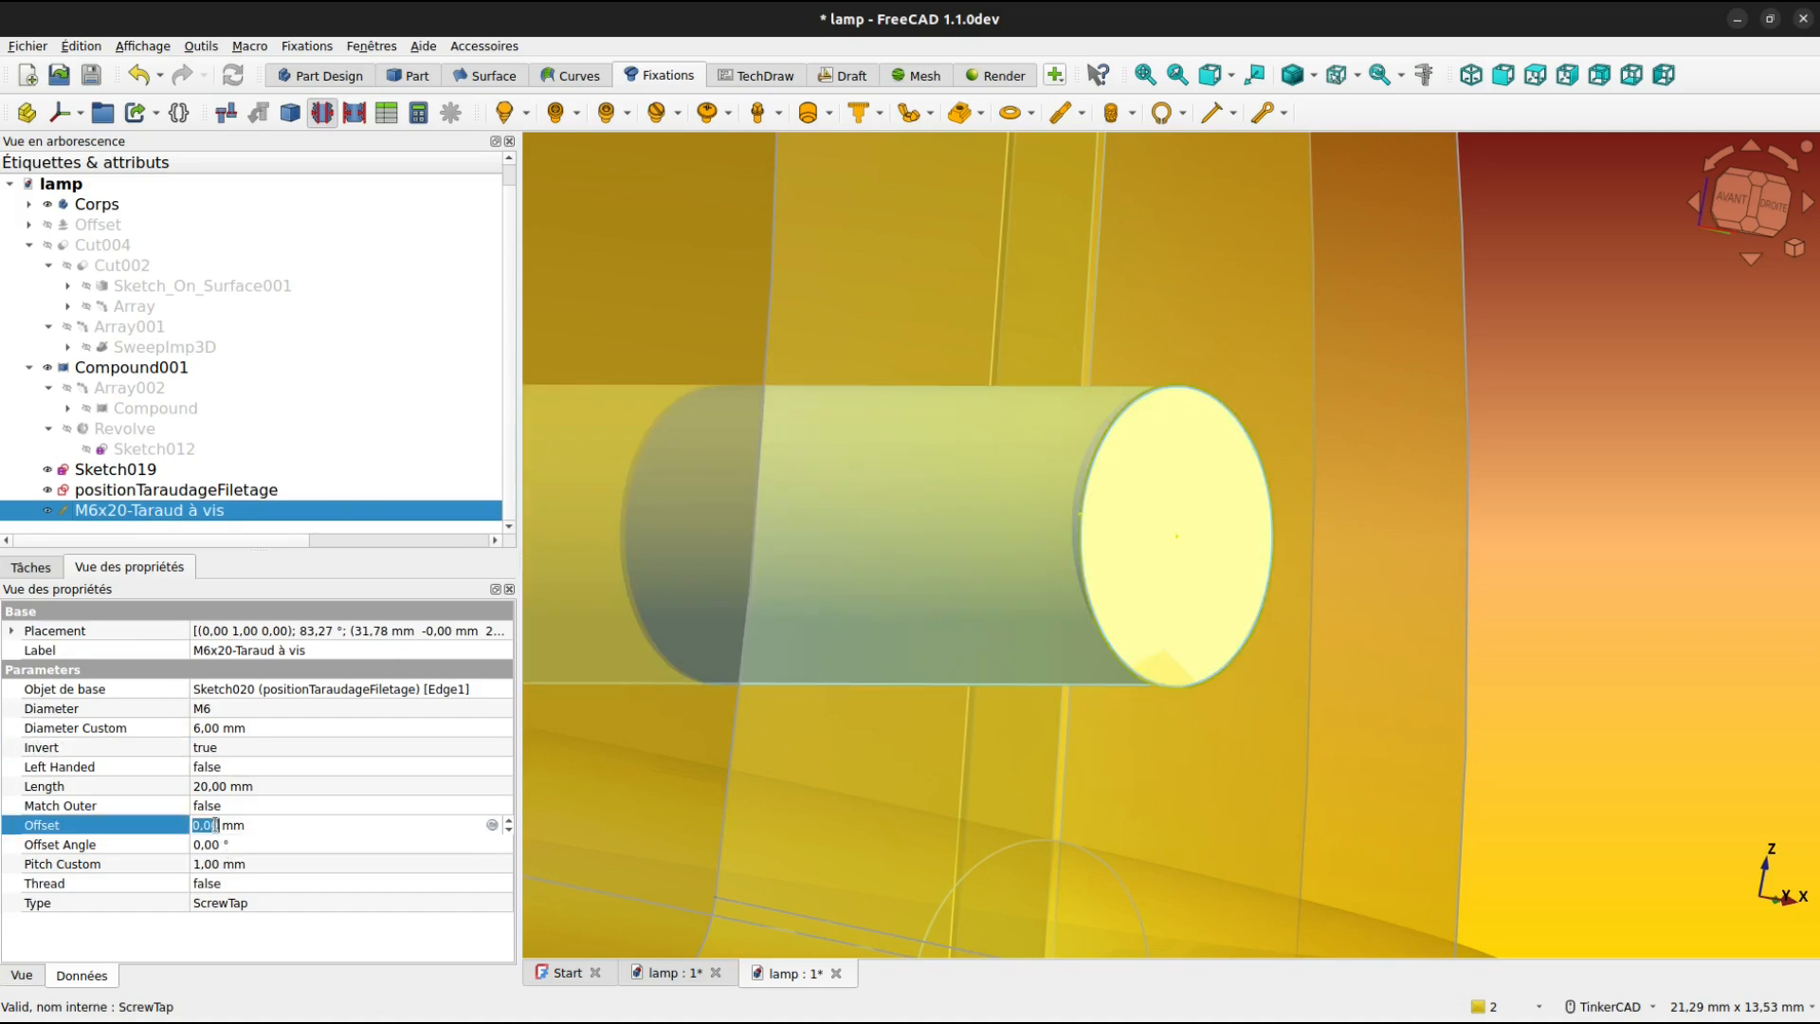
pyautogui.click(212, 844)
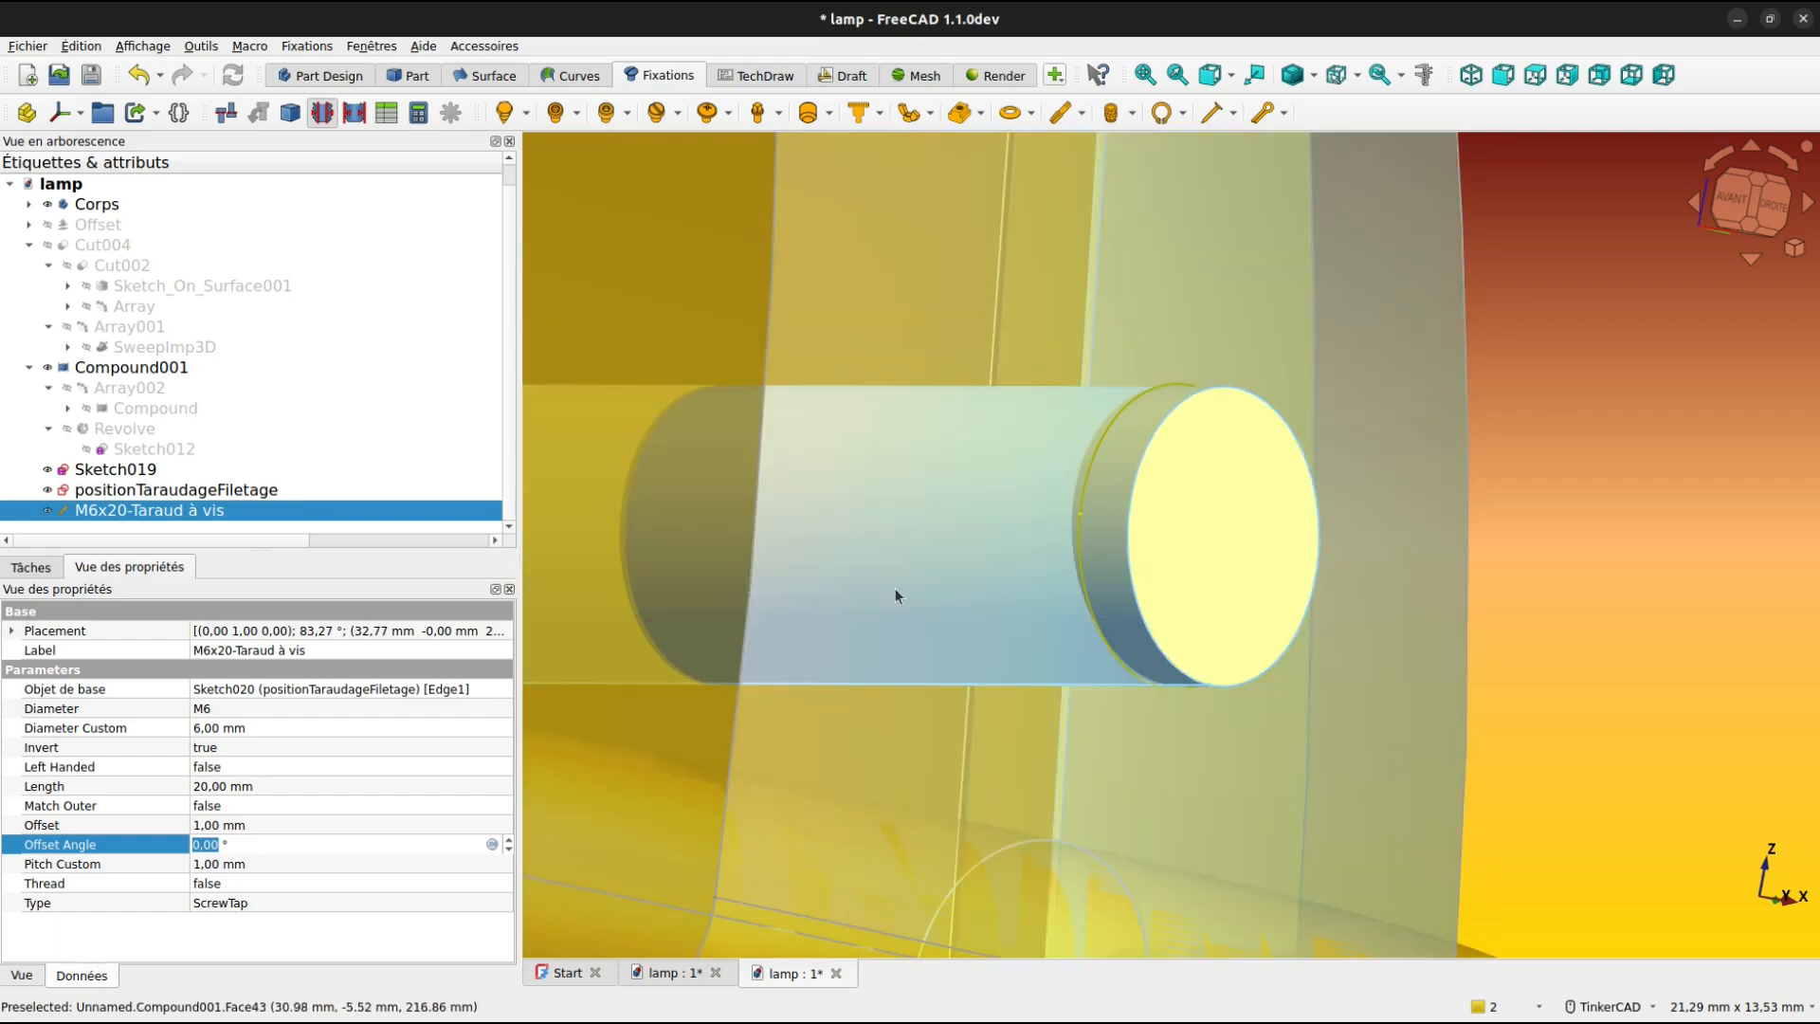
pyautogui.moveTo(900, 626); pyautogui.dragTo(1212, 615, button='right')
pyautogui.scroll(-5, 1052, 625)
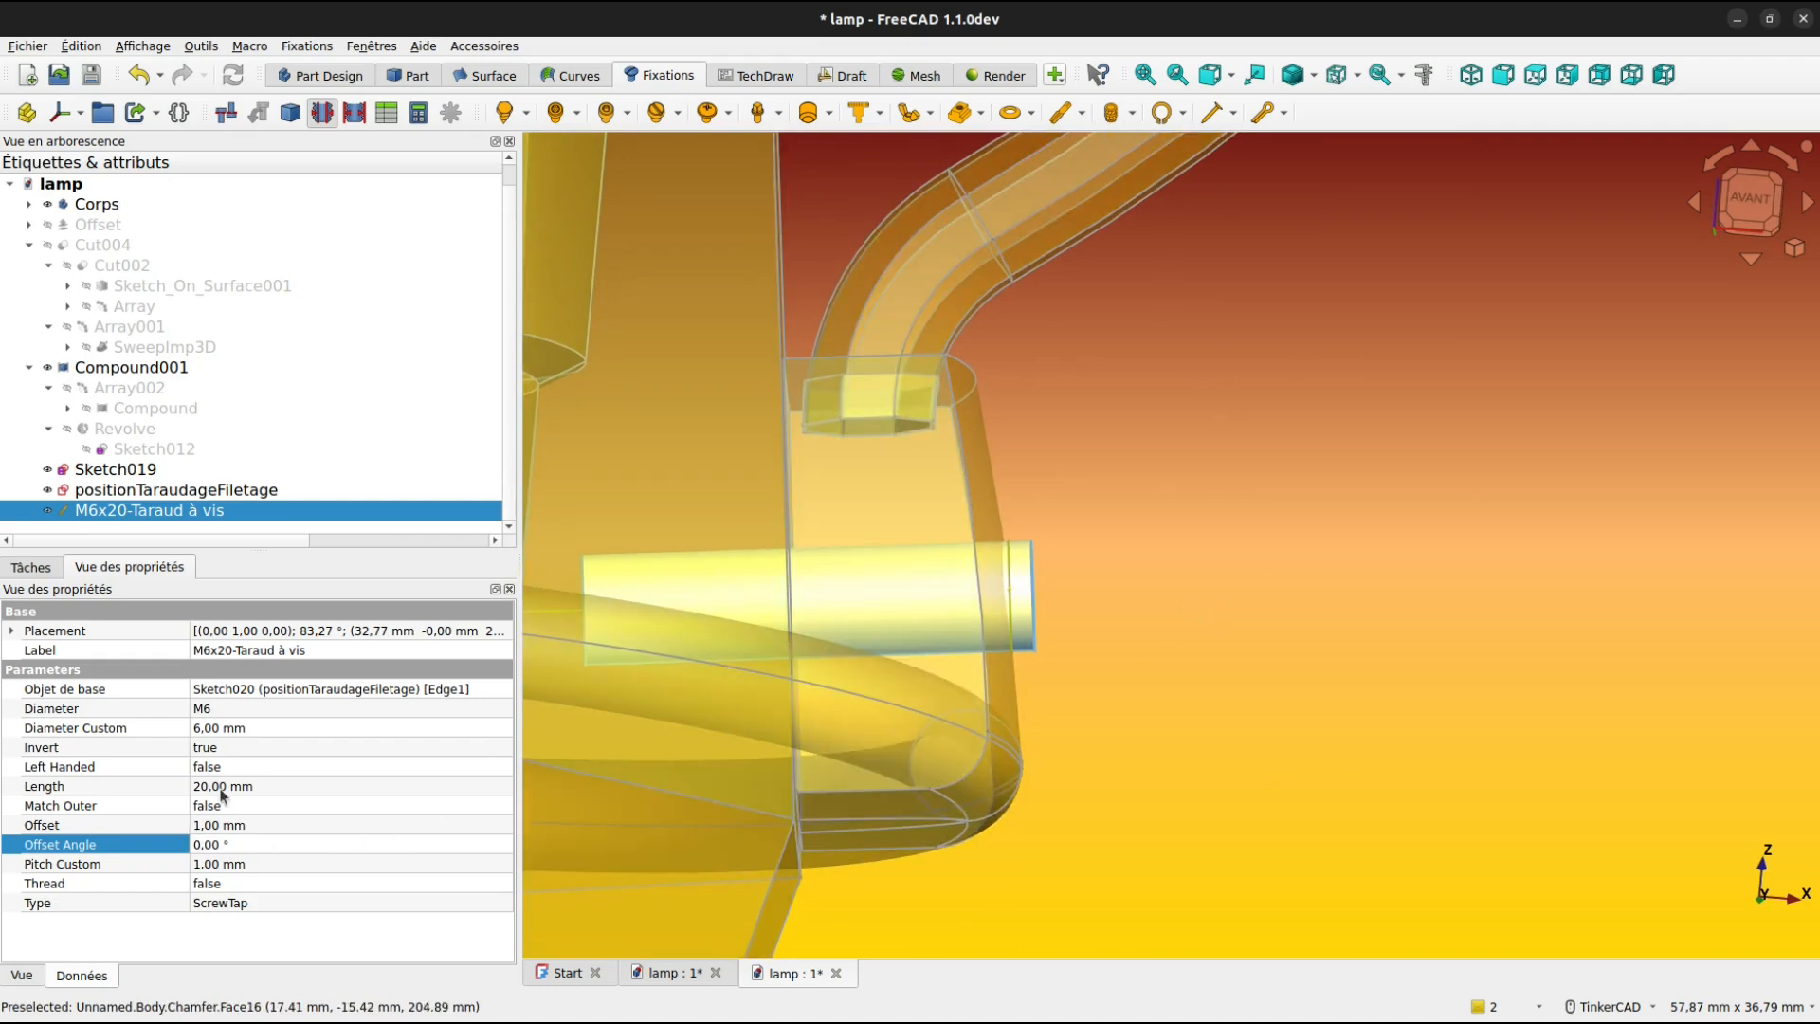
# Try a length of 16 mm for the M6 tap, and set it to 18 mm.
pyautogui.click(206, 786)
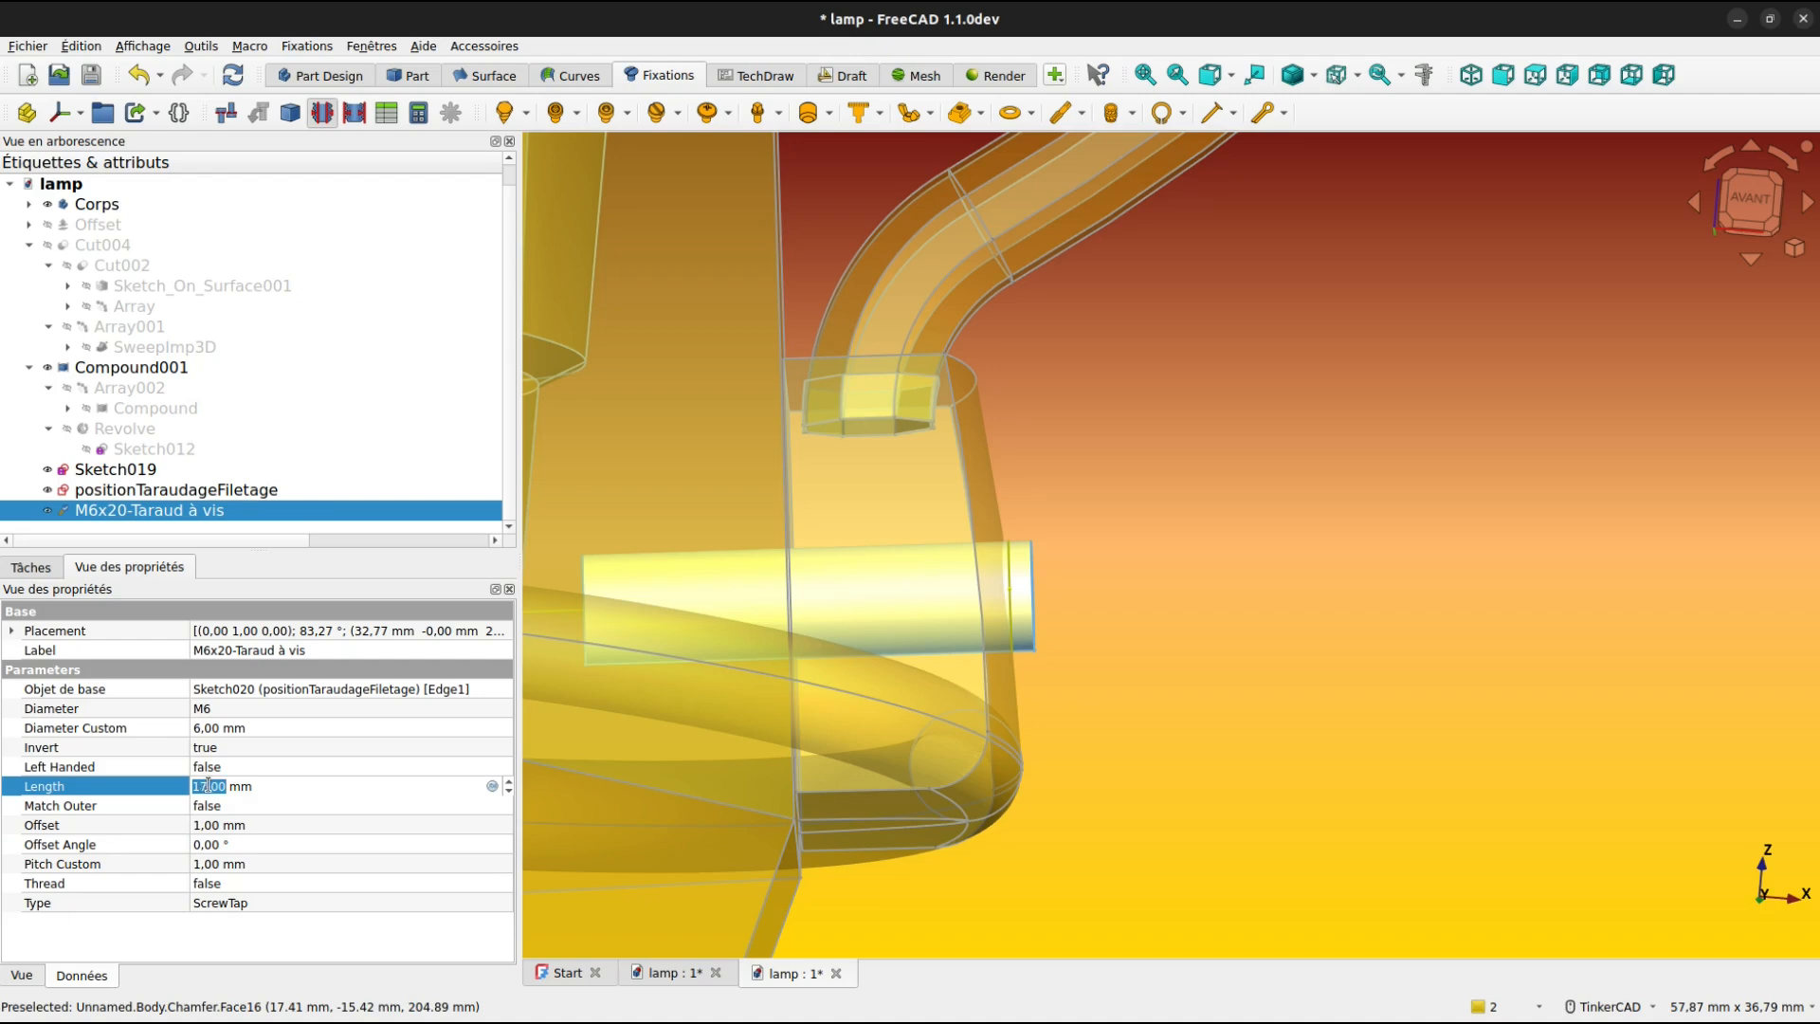
pyautogui.click(225, 824)
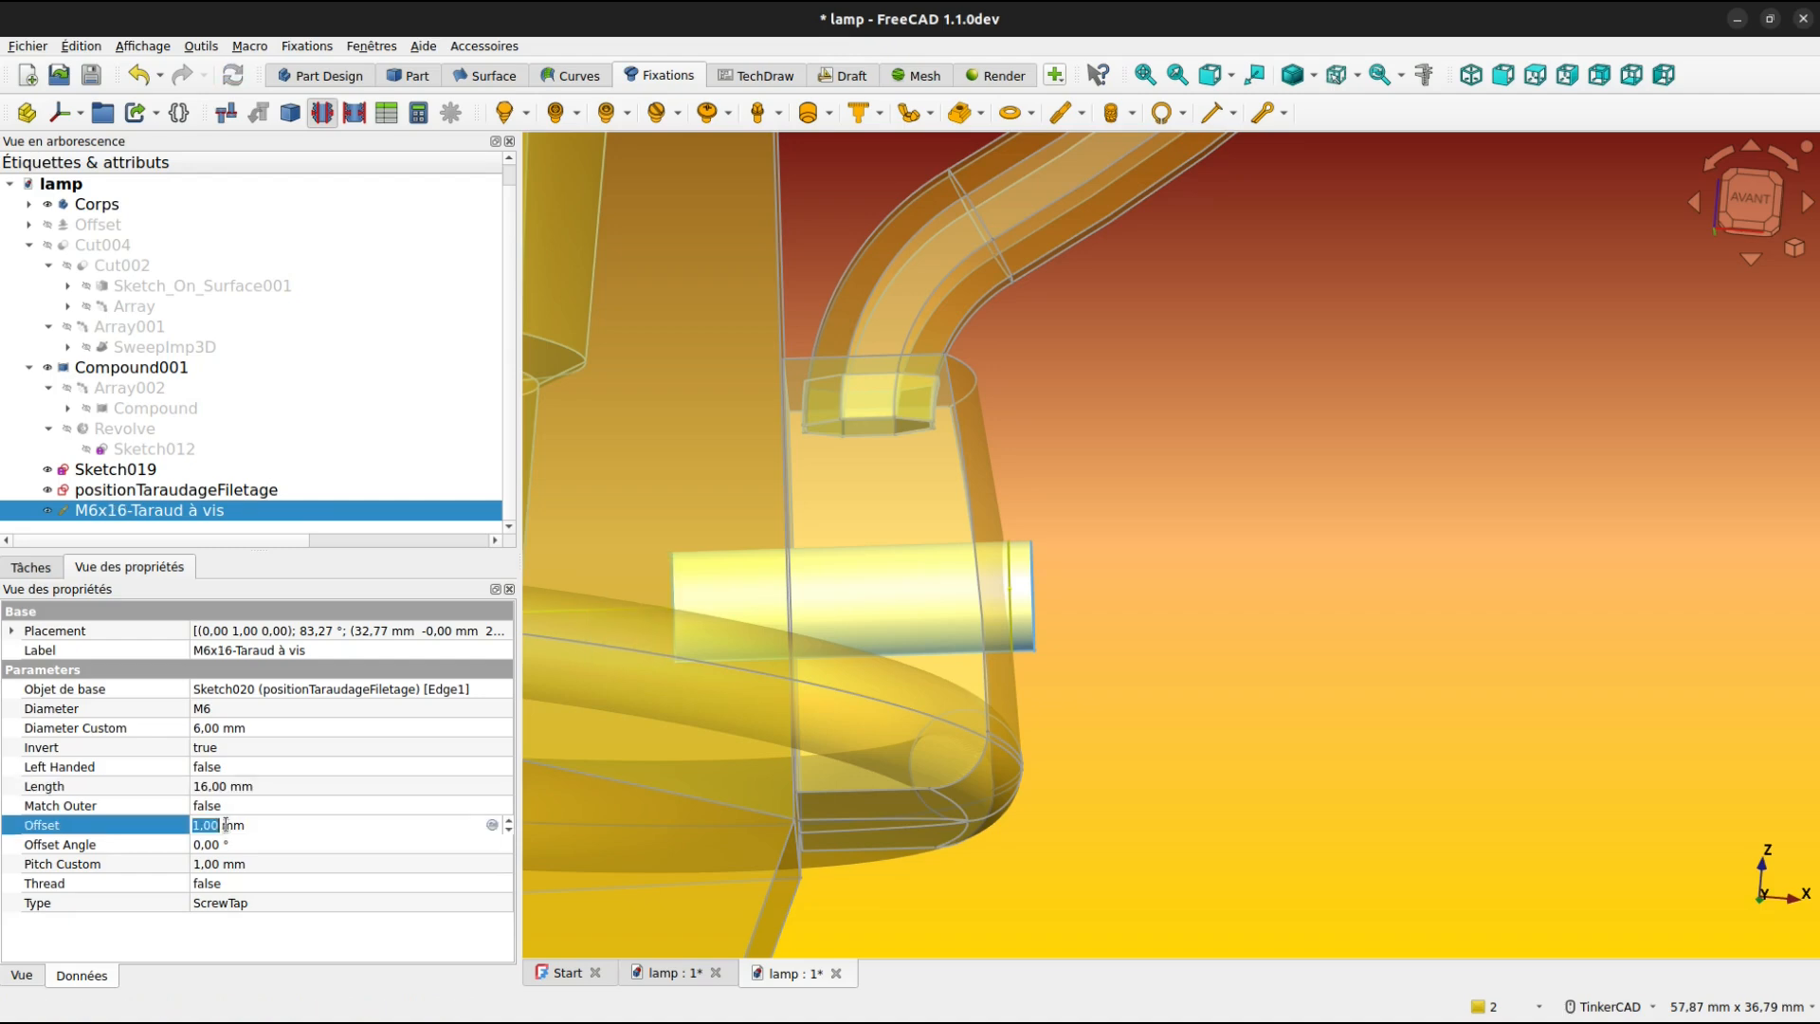
pyautogui.click(219, 787)
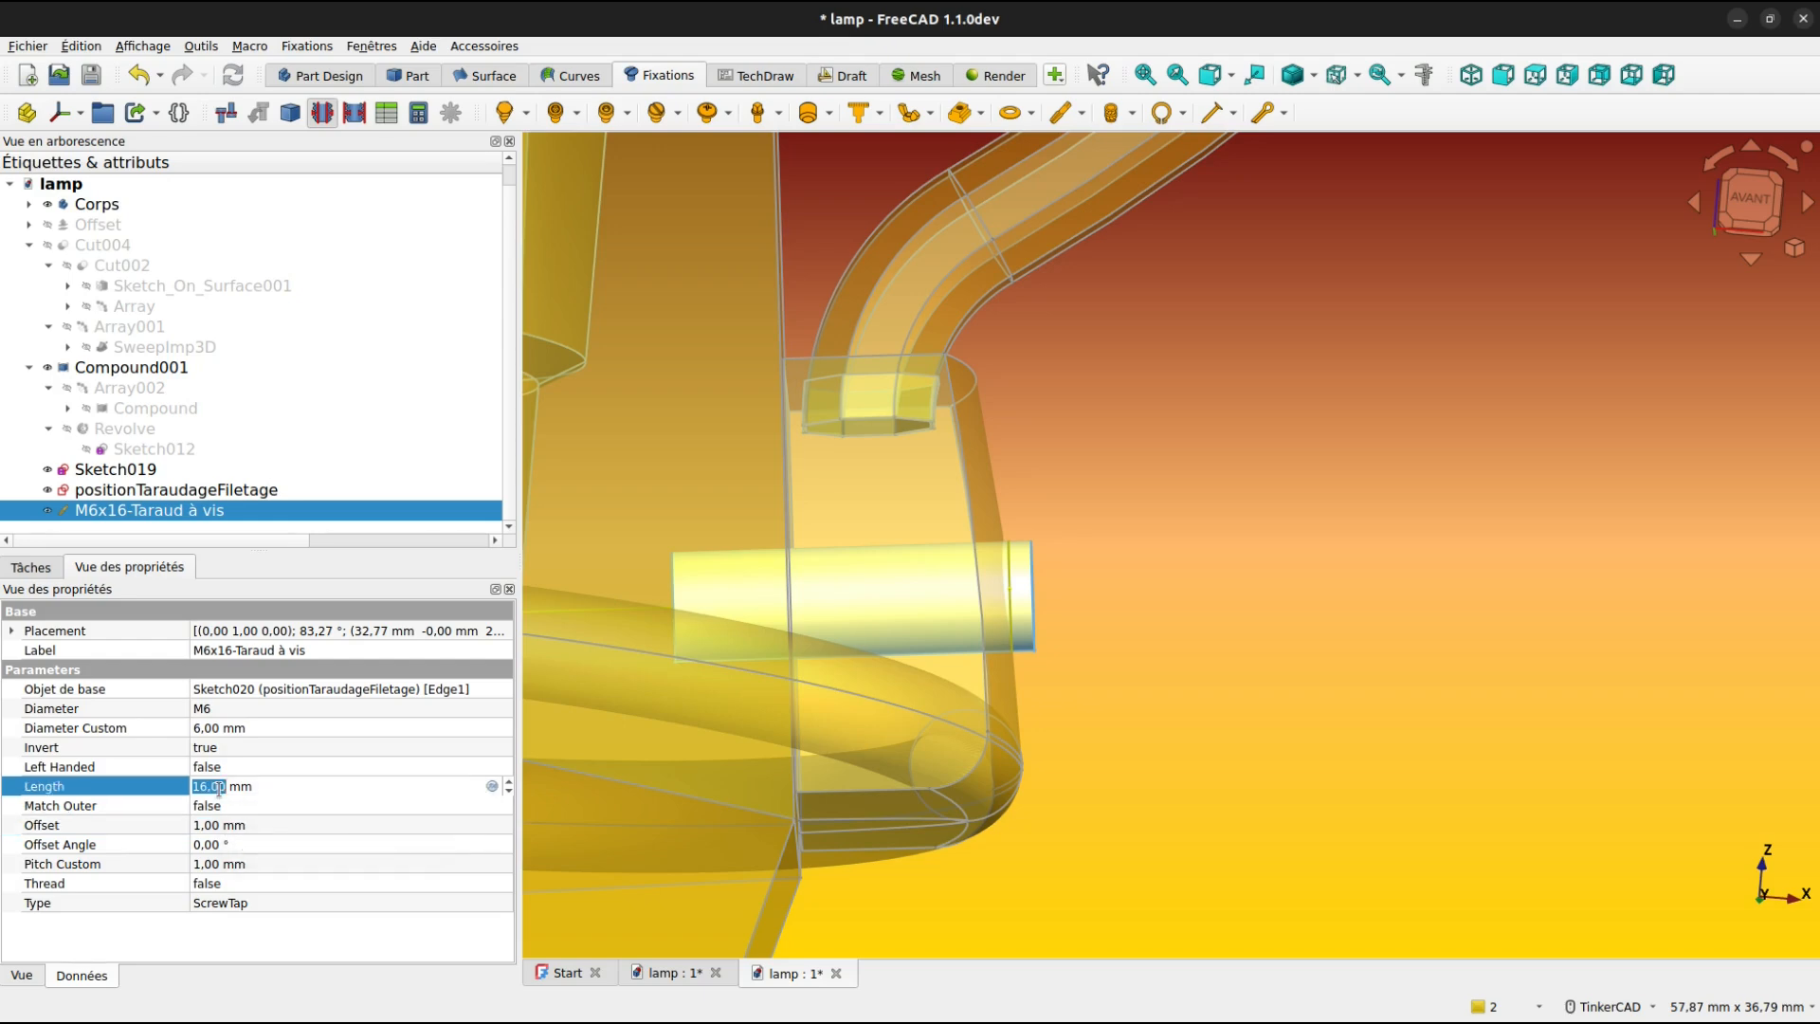
pyautogui.scroll(2, 219, 787)
pyautogui.click(228, 822)
pyautogui.scroll(-3, 709, 749)
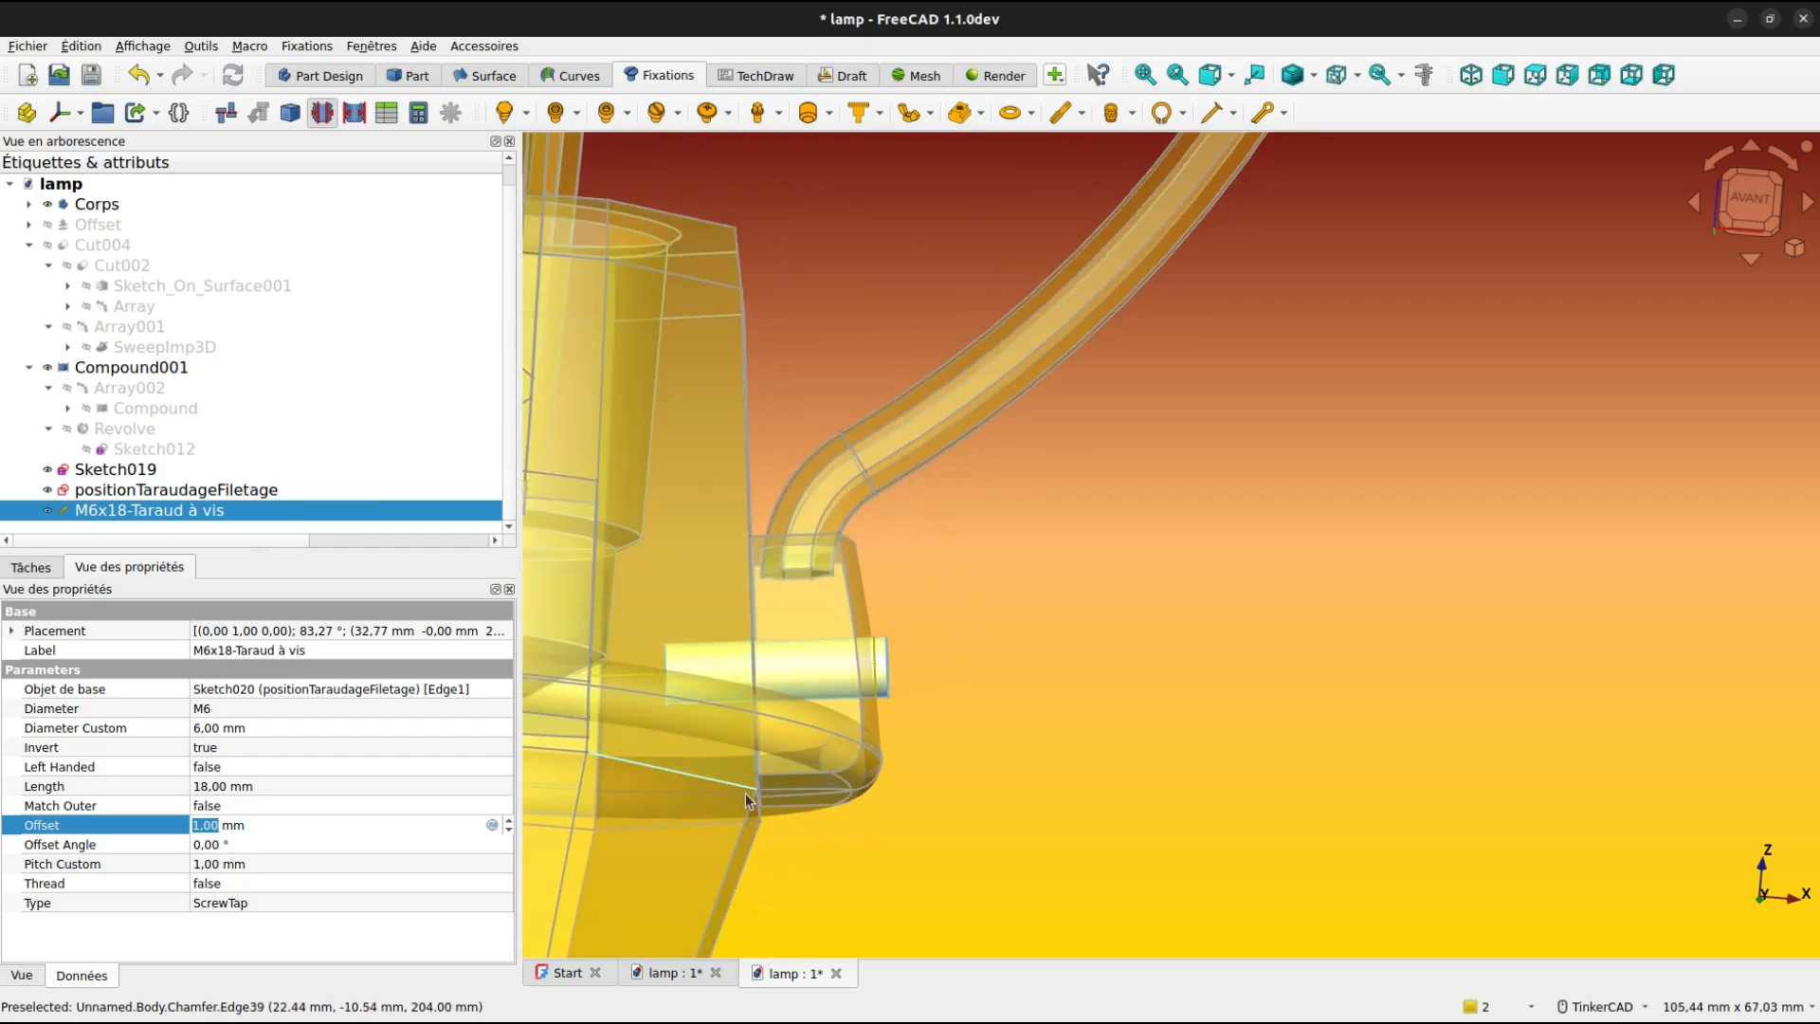
# Cut the M6x18 tap from the arm support Compound001 with the Part workbench's Boolean cut.
pyautogui.moveTo(745, 792)
pyautogui.mouseDown(button='middle')
pyautogui.moveTo(844, 774)
pyautogui.moveTo(762, 789)
pyautogui.mouseUp(button='middle')
pyautogui.moveTo(762, 789); pyautogui.dragTo(757, 789, button='right')
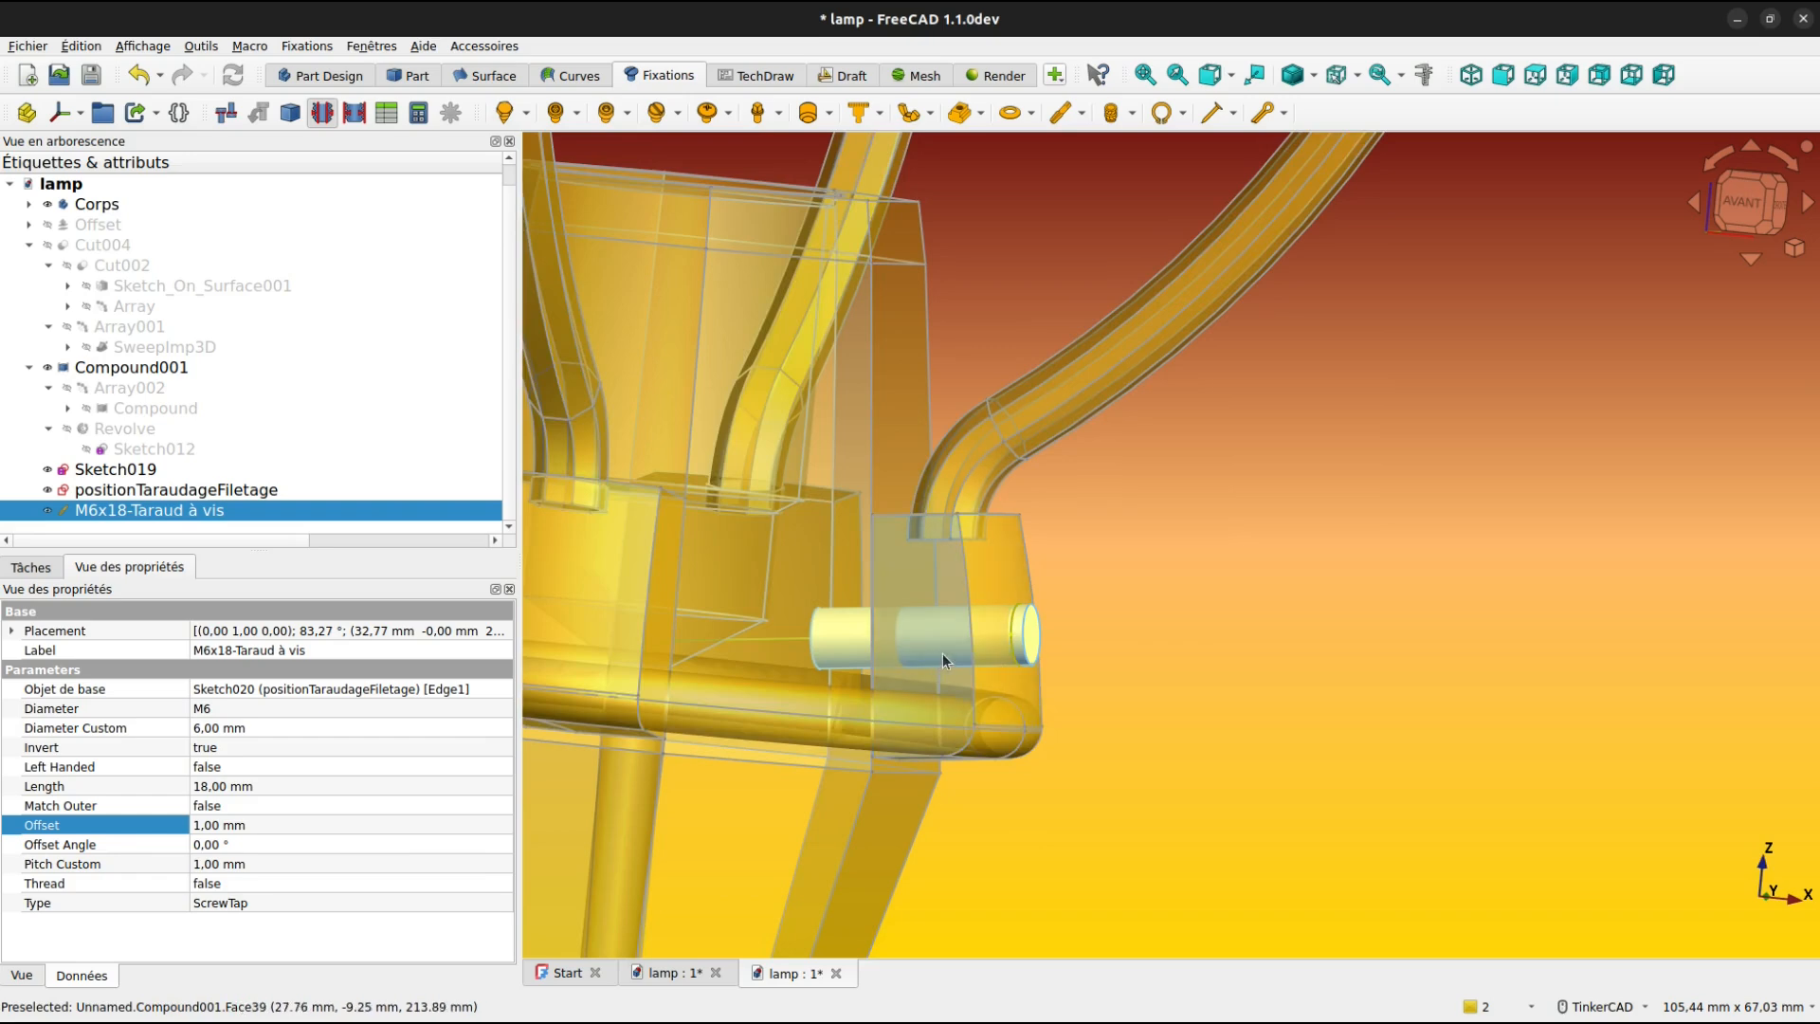
pyautogui.scroll(-5, 942, 652)
pyautogui.moveTo(942, 652); pyautogui.dragTo(1082, 696, button='right')
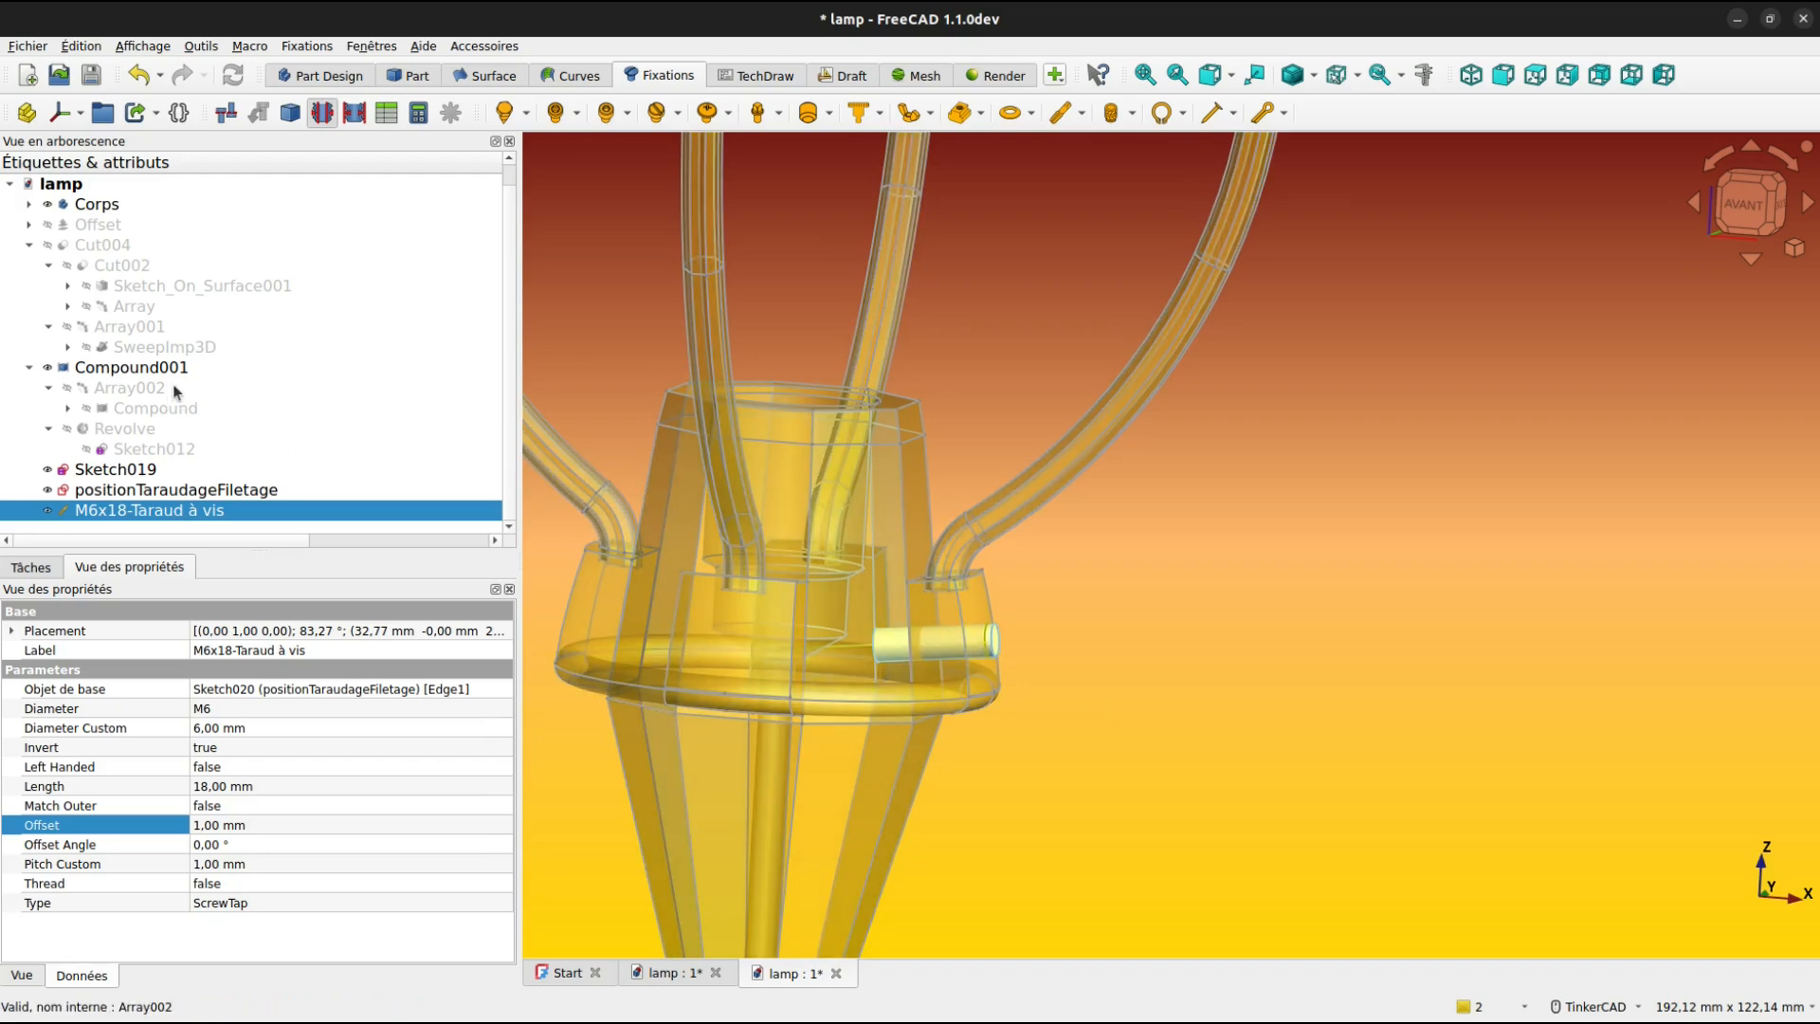
pyautogui.click(929, 764)
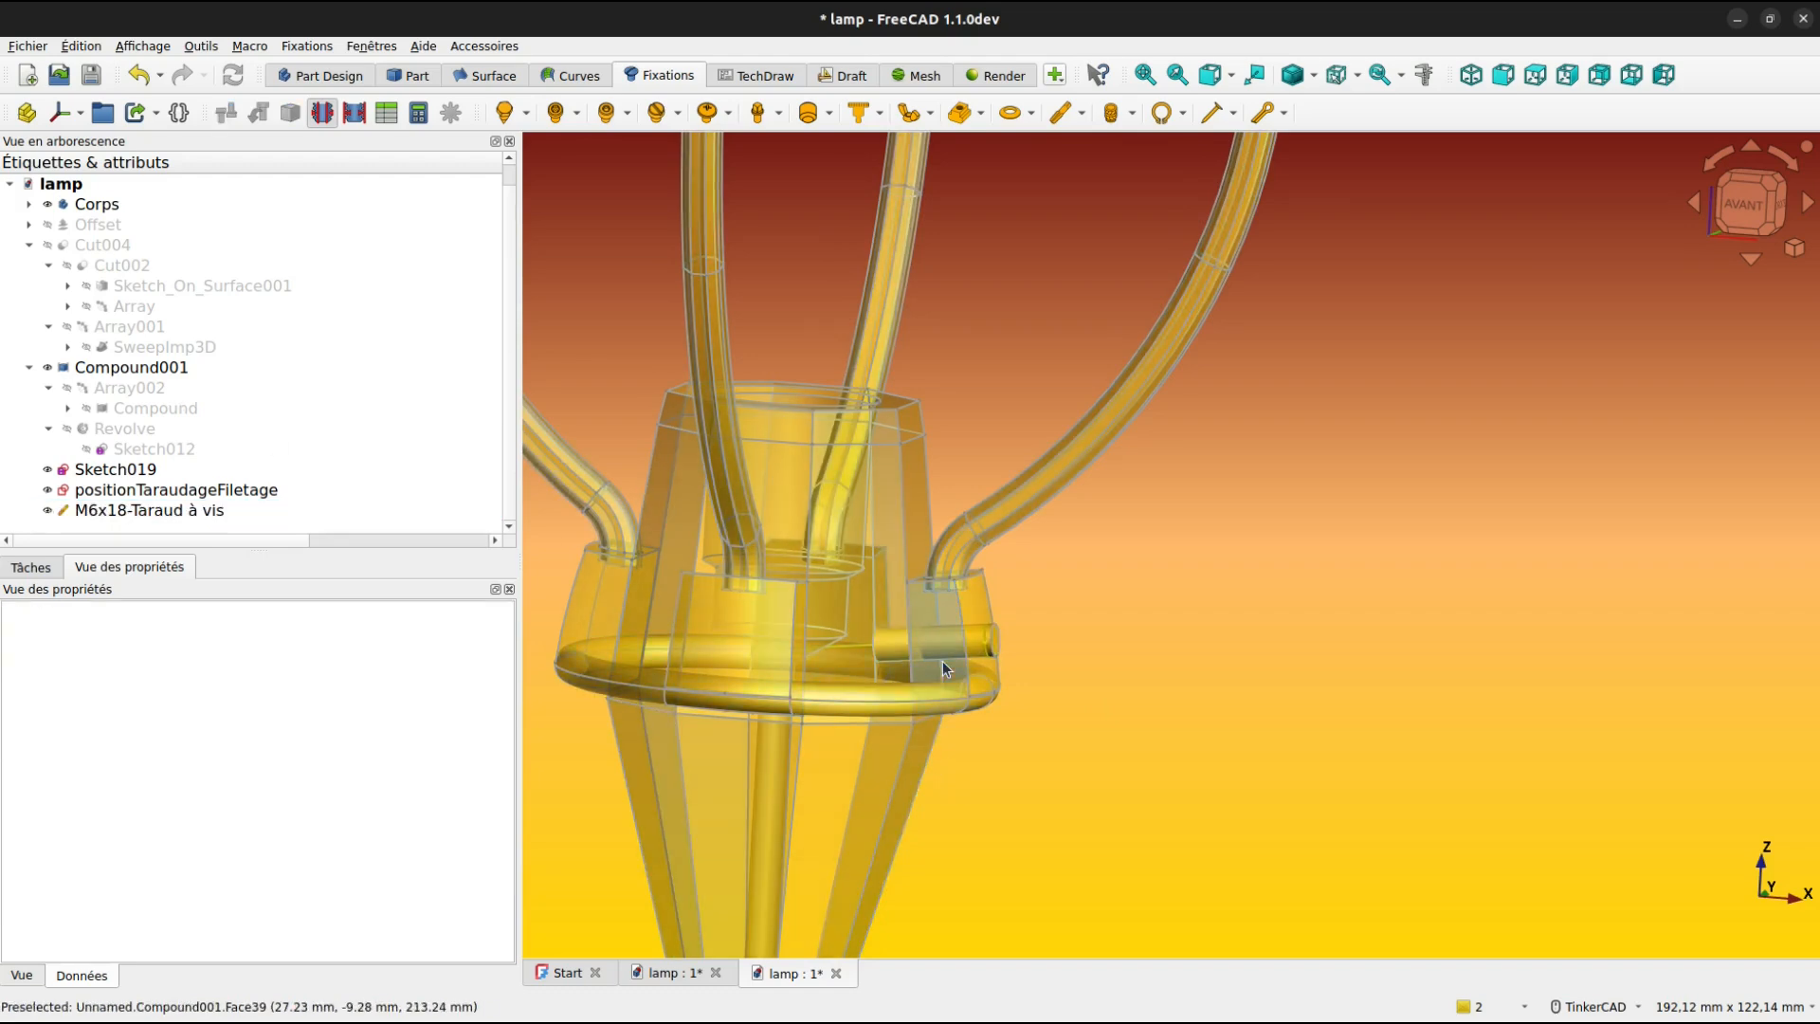
pyautogui.scroll(3, 948, 658)
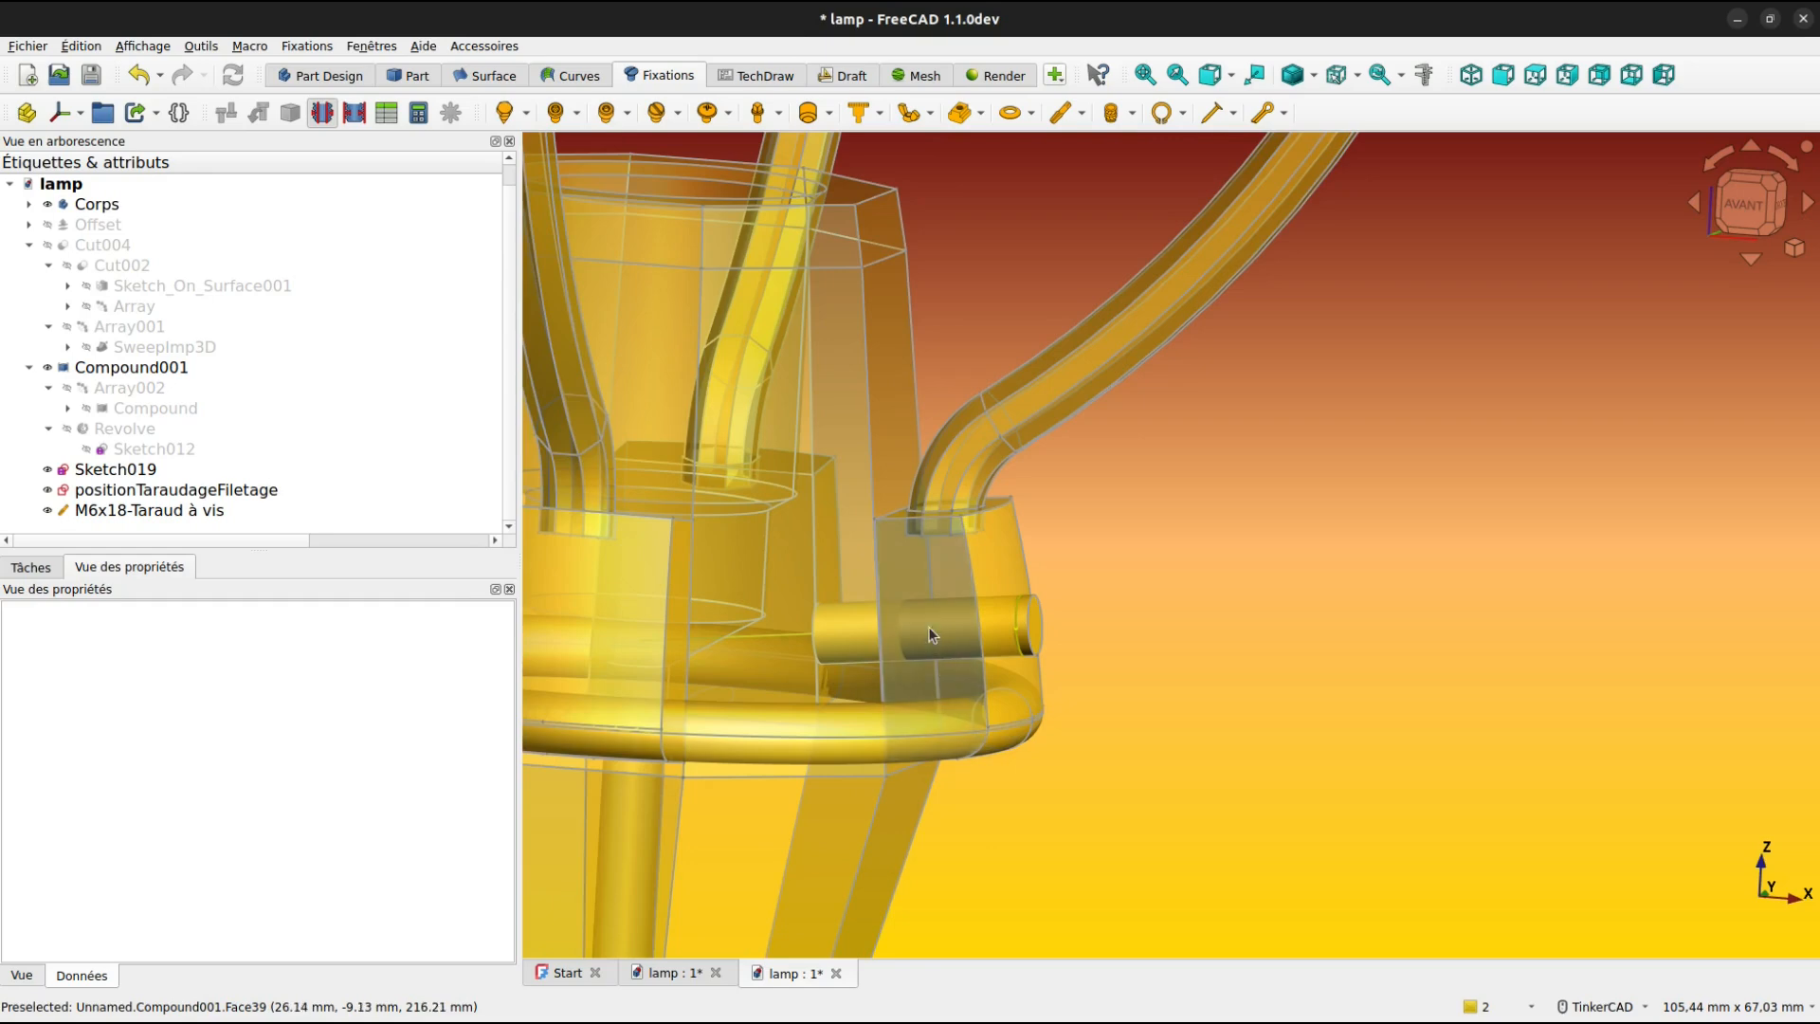
pyautogui.click(928, 628)
pyautogui.keyDown('ctrl'); pyautogui.click(198, 510); pyautogui.keyUp('ctrl')
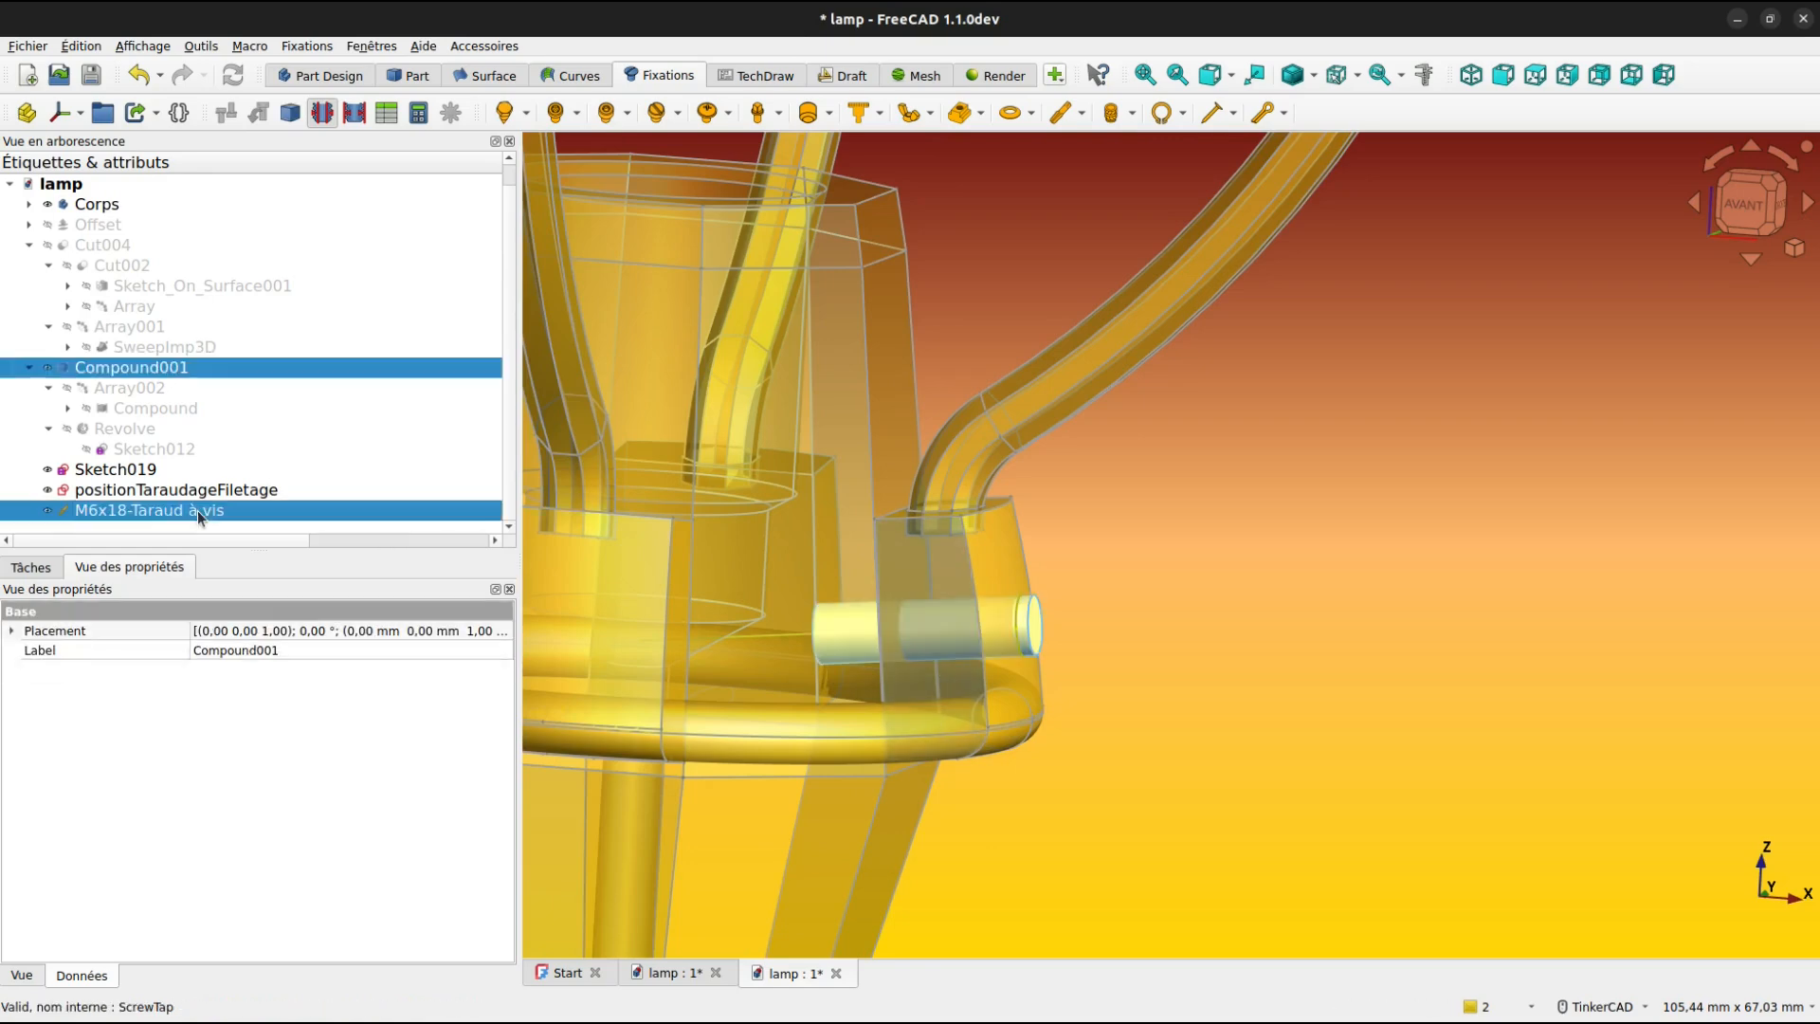
pyautogui.click(406, 76)
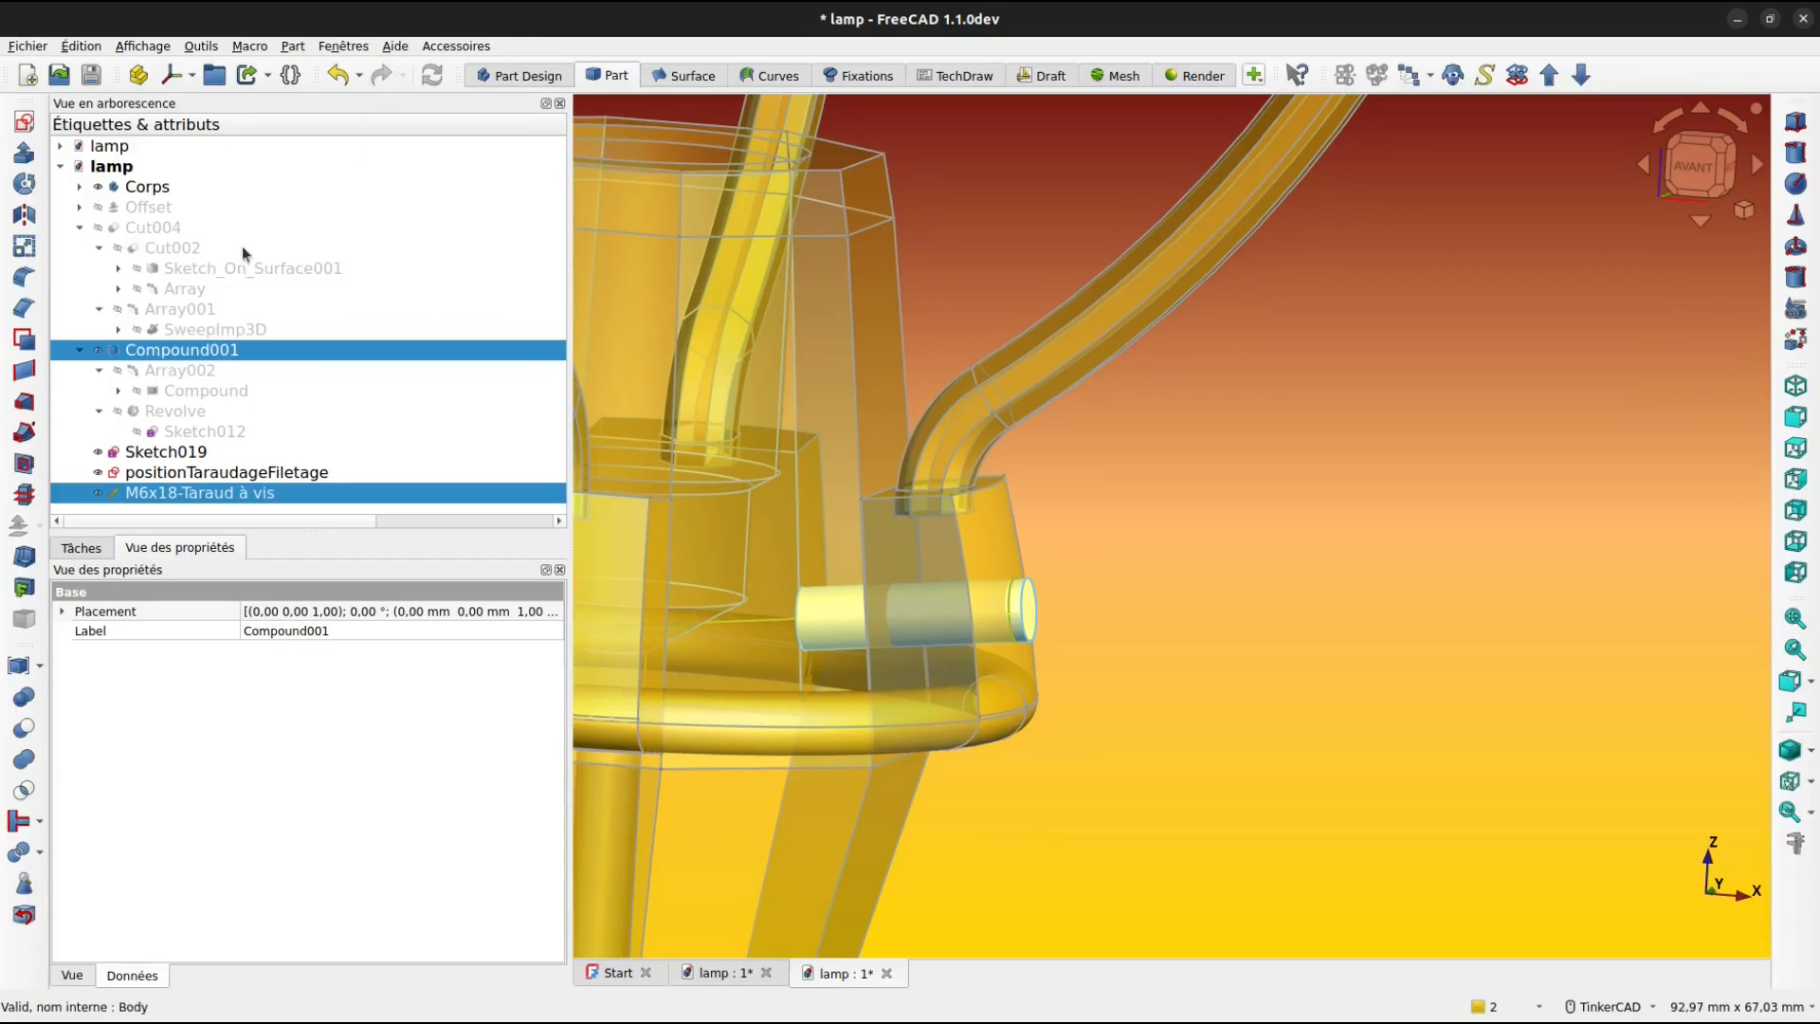
pyautogui.click(24, 728)
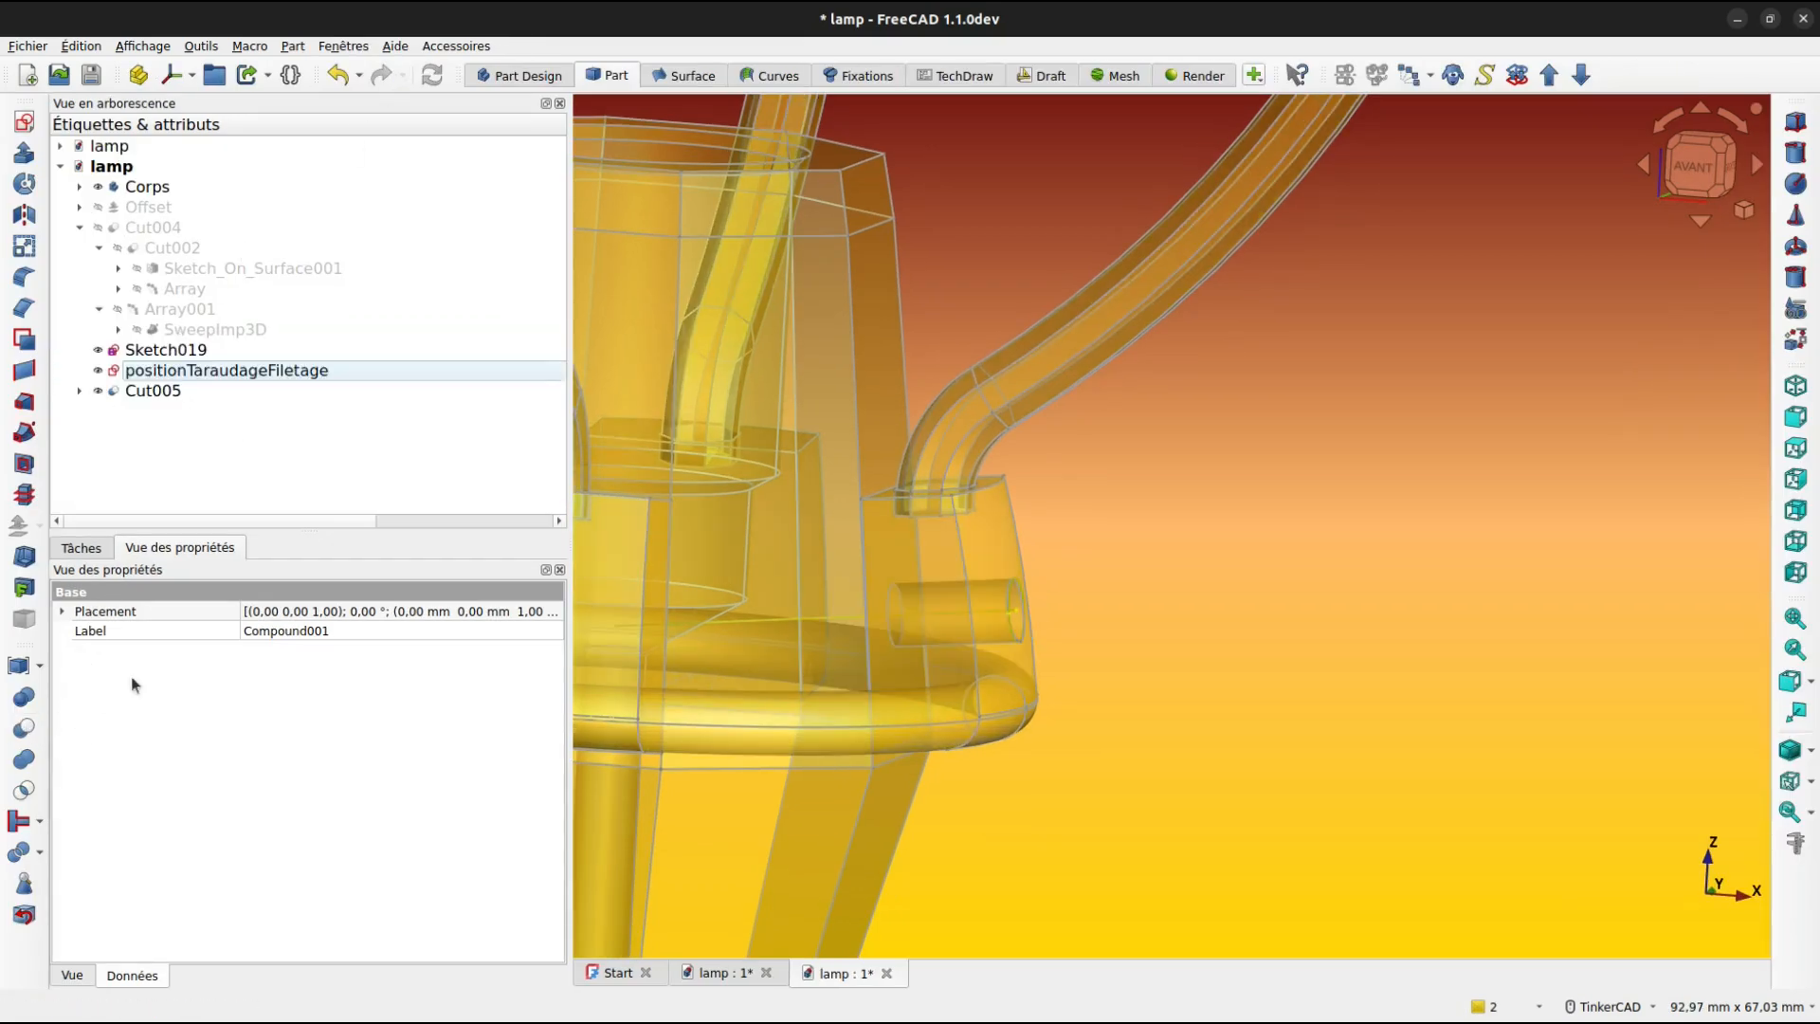
# Set the Thread property of the M6x18 tap inside the cut to true.
pyautogui.click(79, 391)
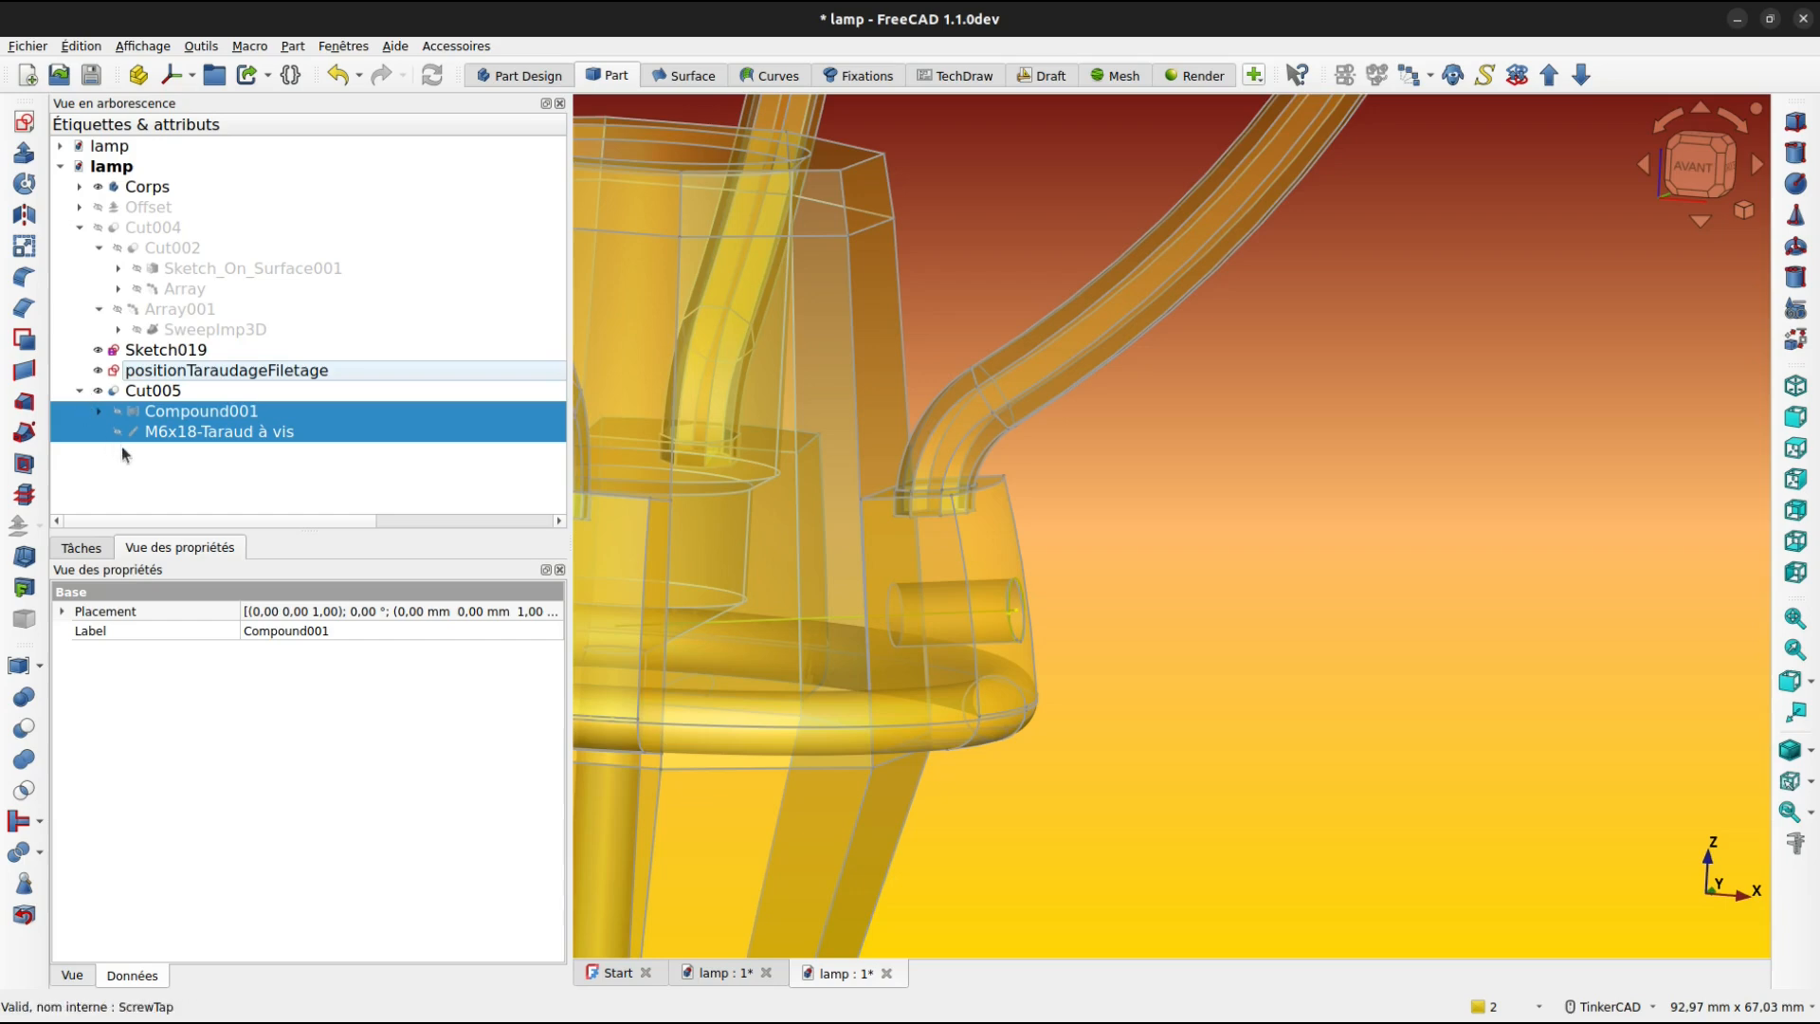
pyautogui.click(201, 435)
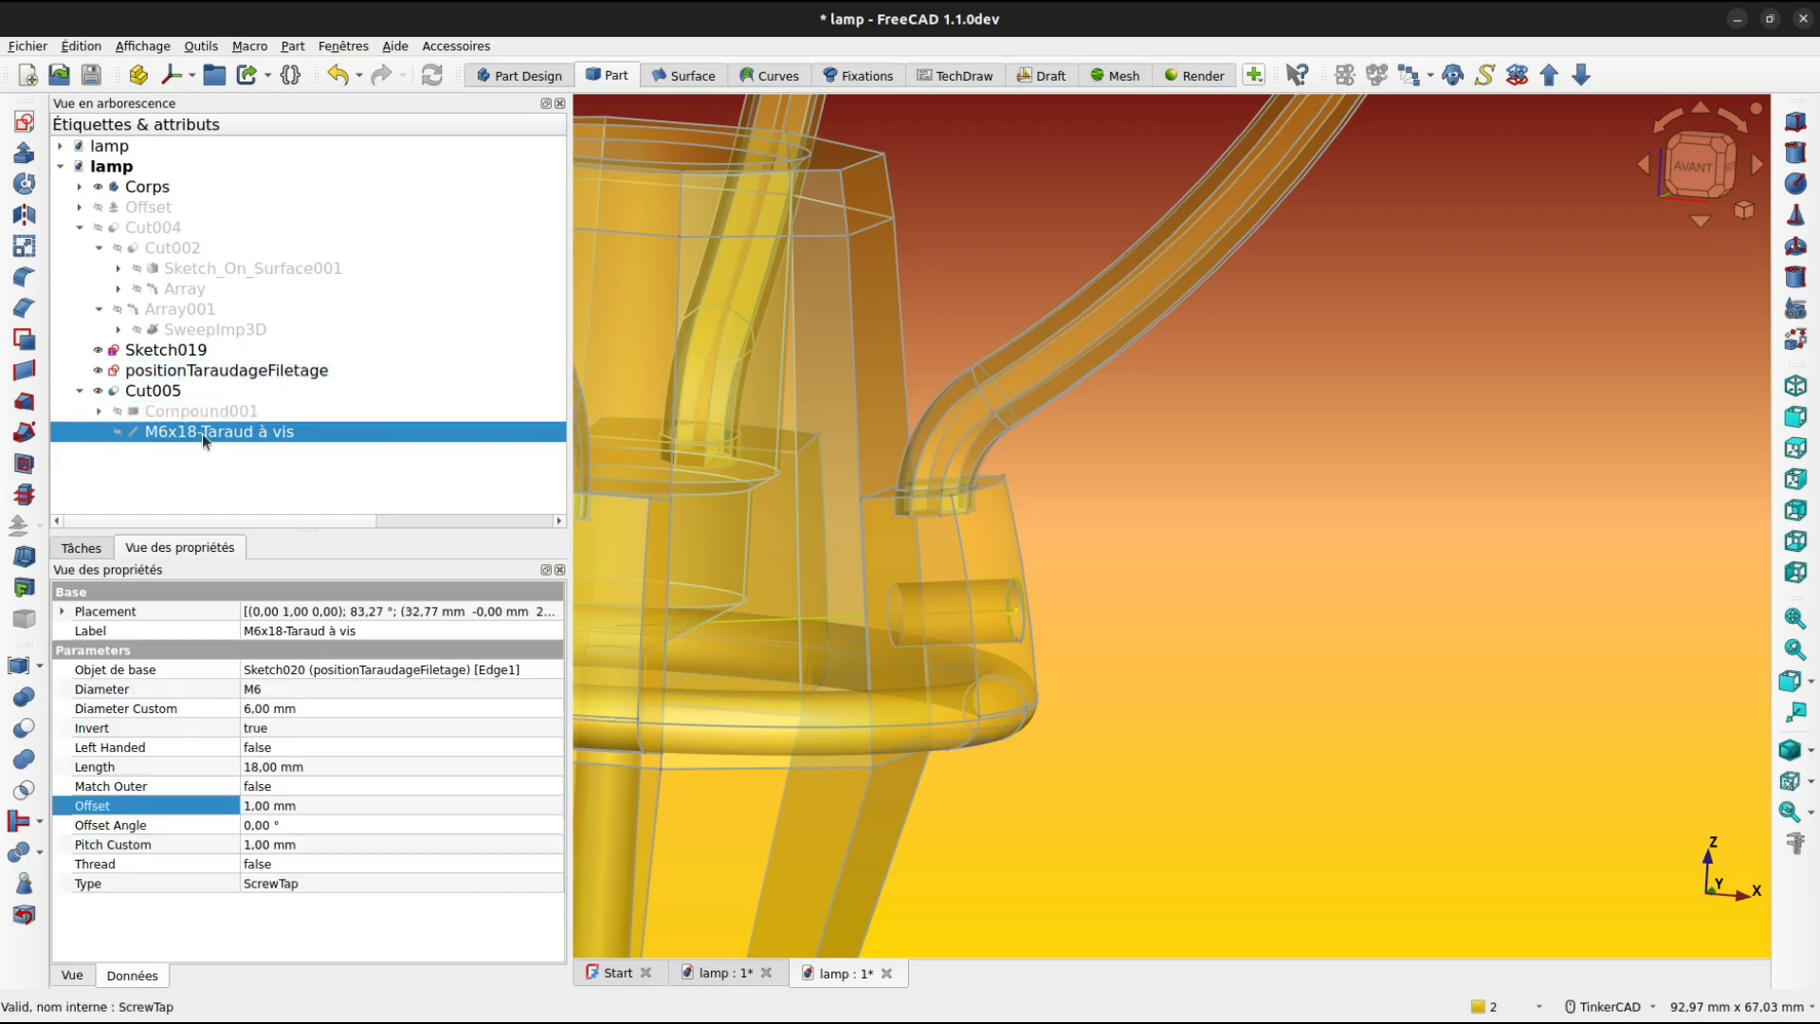
pyautogui.click(276, 857)
pyautogui.click(275, 859)
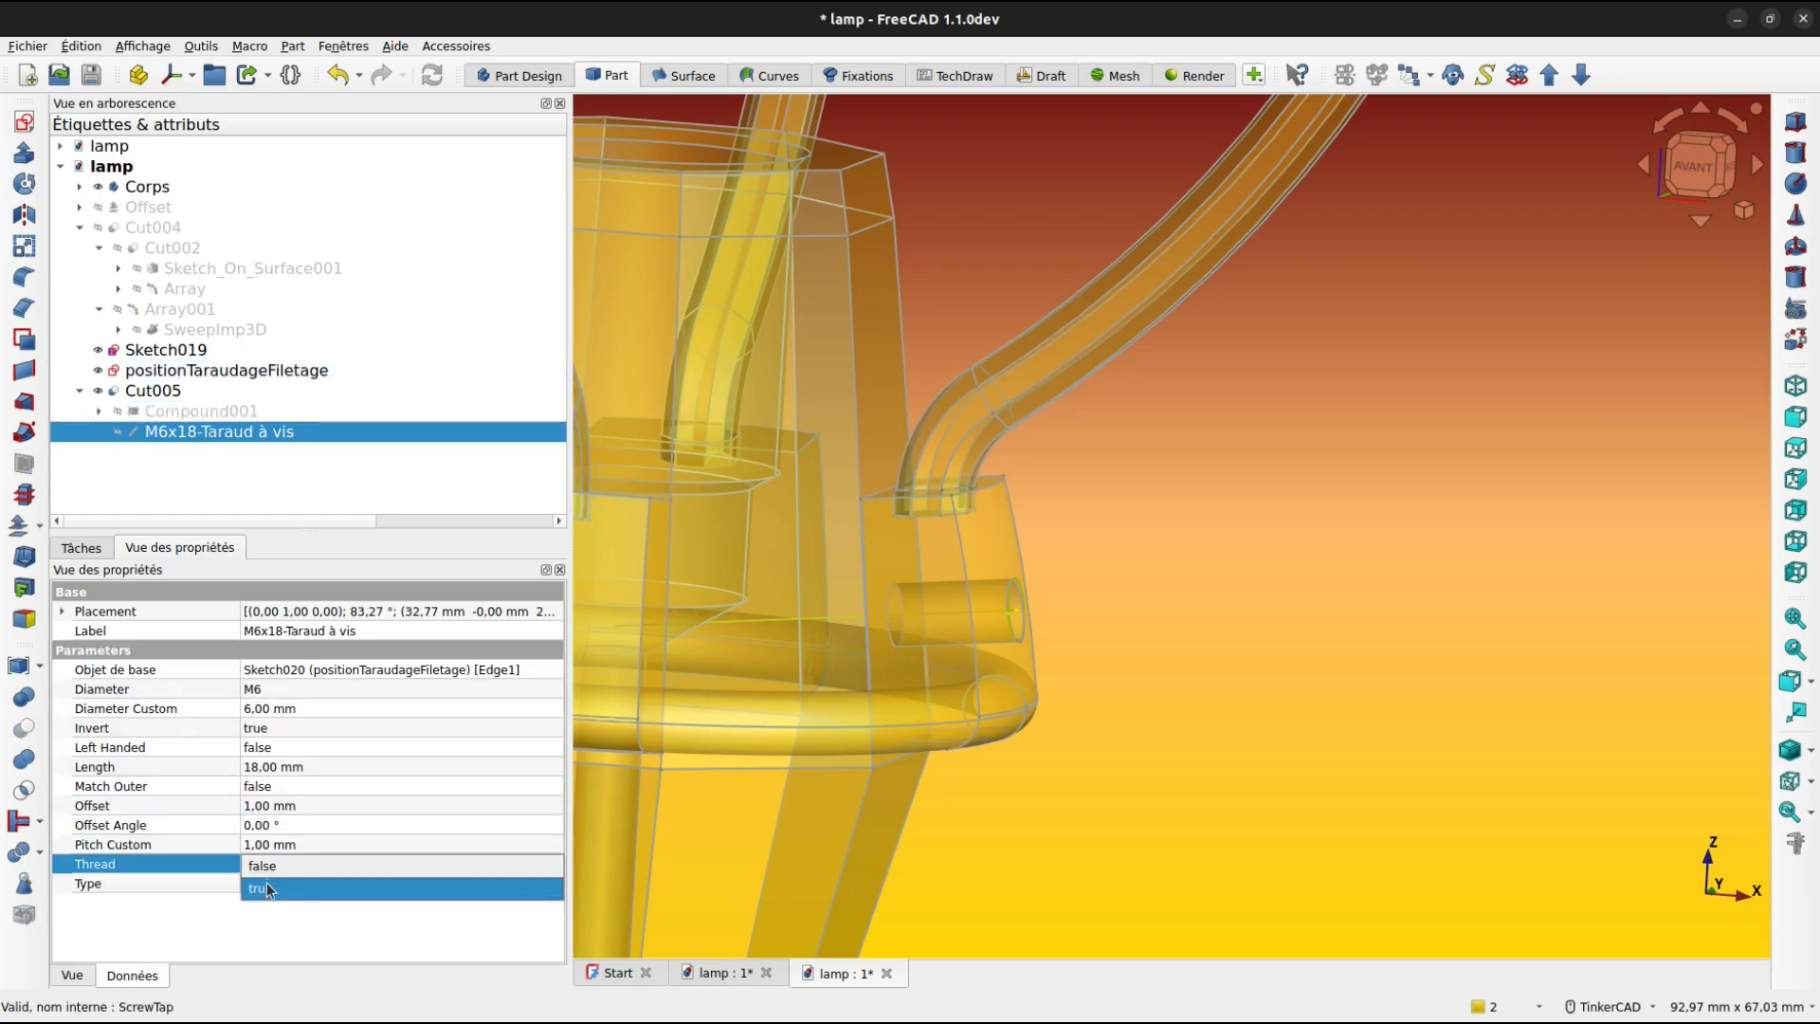
pyautogui.click(269, 884)
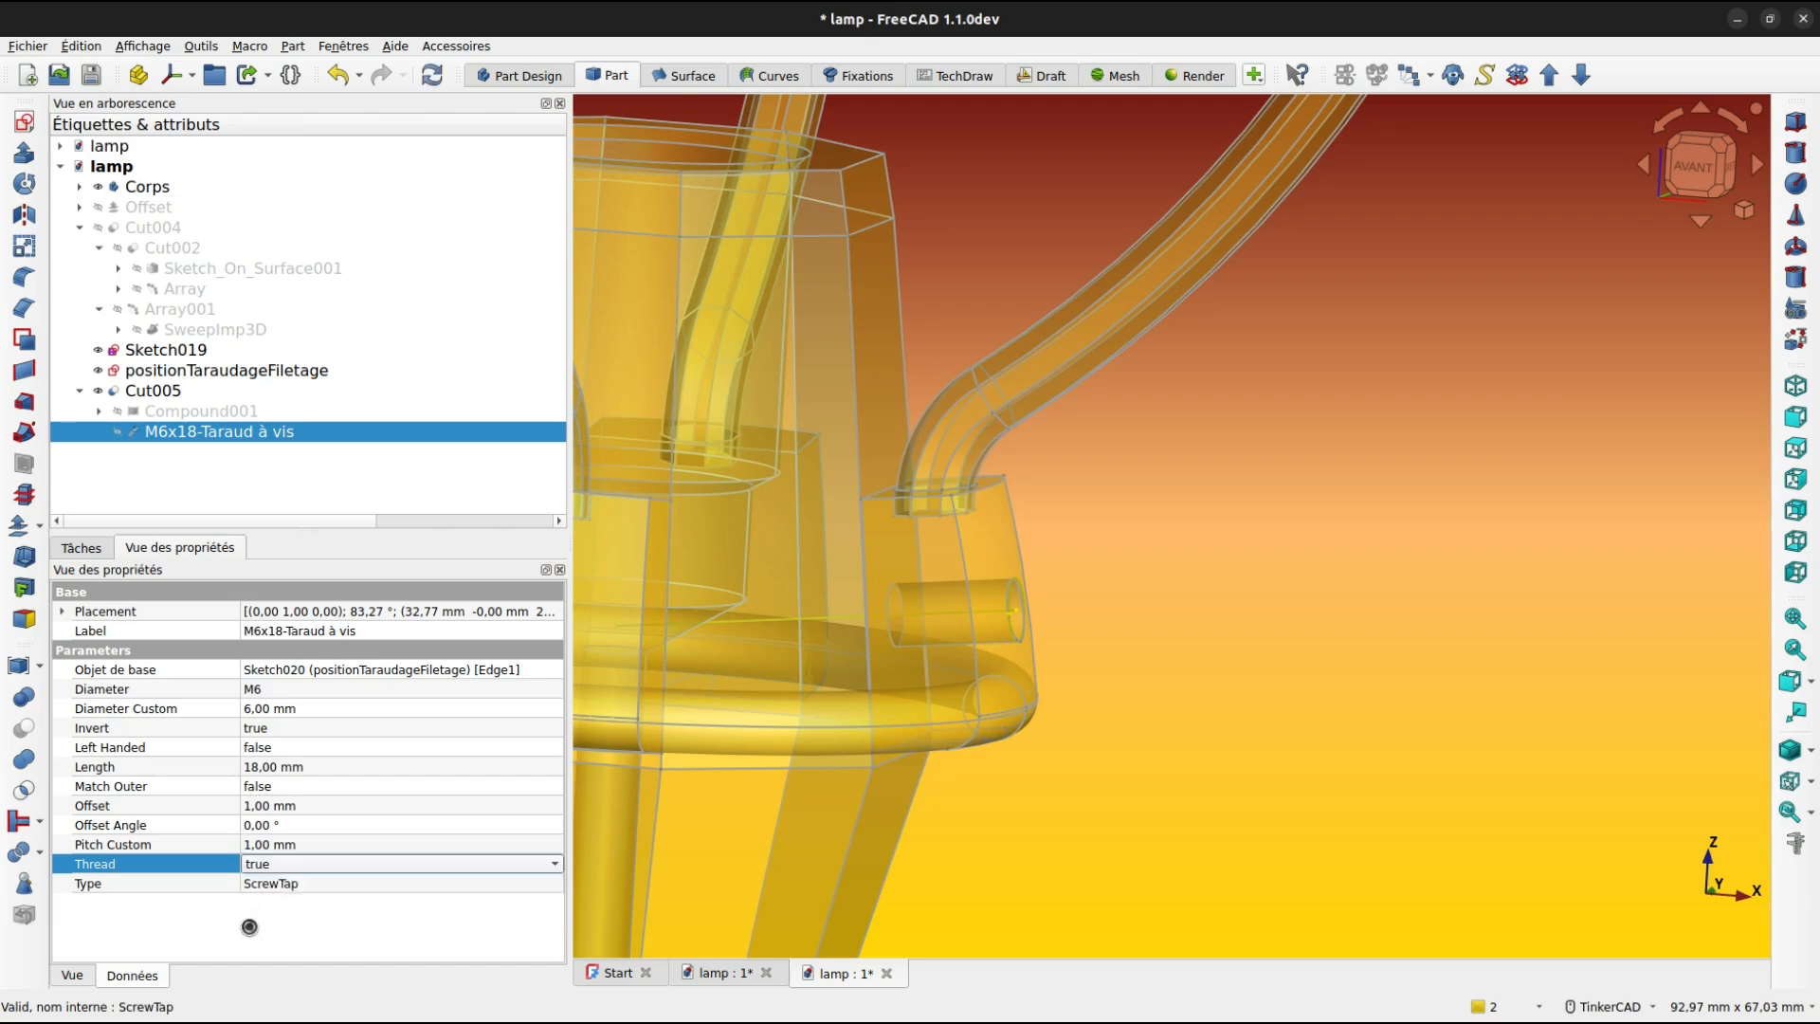
pyautogui.click(248, 925)
# Turn off the transparency of the cut arm support Cut005.
pyautogui.moveTo(1050, 718)
pyautogui.mouseDown(button='right')
pyautogui.moveTo(980, 689)
pyautogui.moveTo(1042, 713)
pyautogui.mouseUp(button='right')
pyautogui.press('Tab')
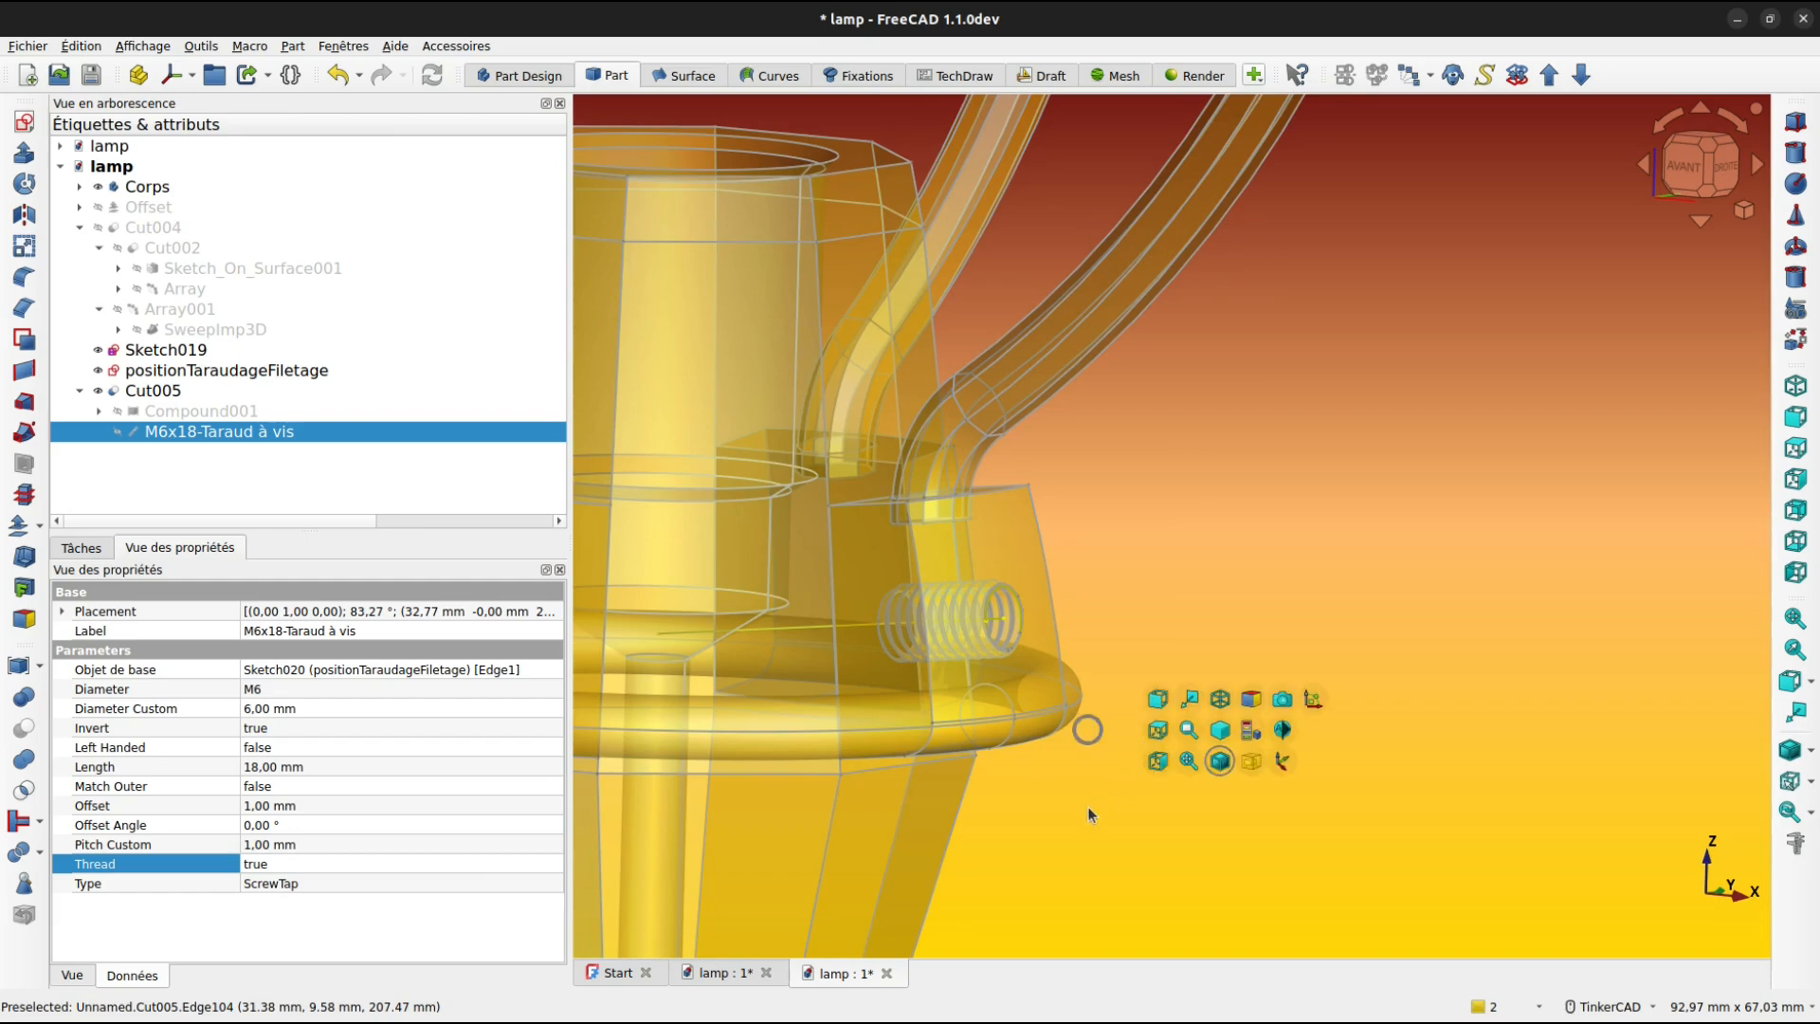
pyautogui.press('Escape')
pyautogui.click(891, 563)
pyautogui.press('Tab')
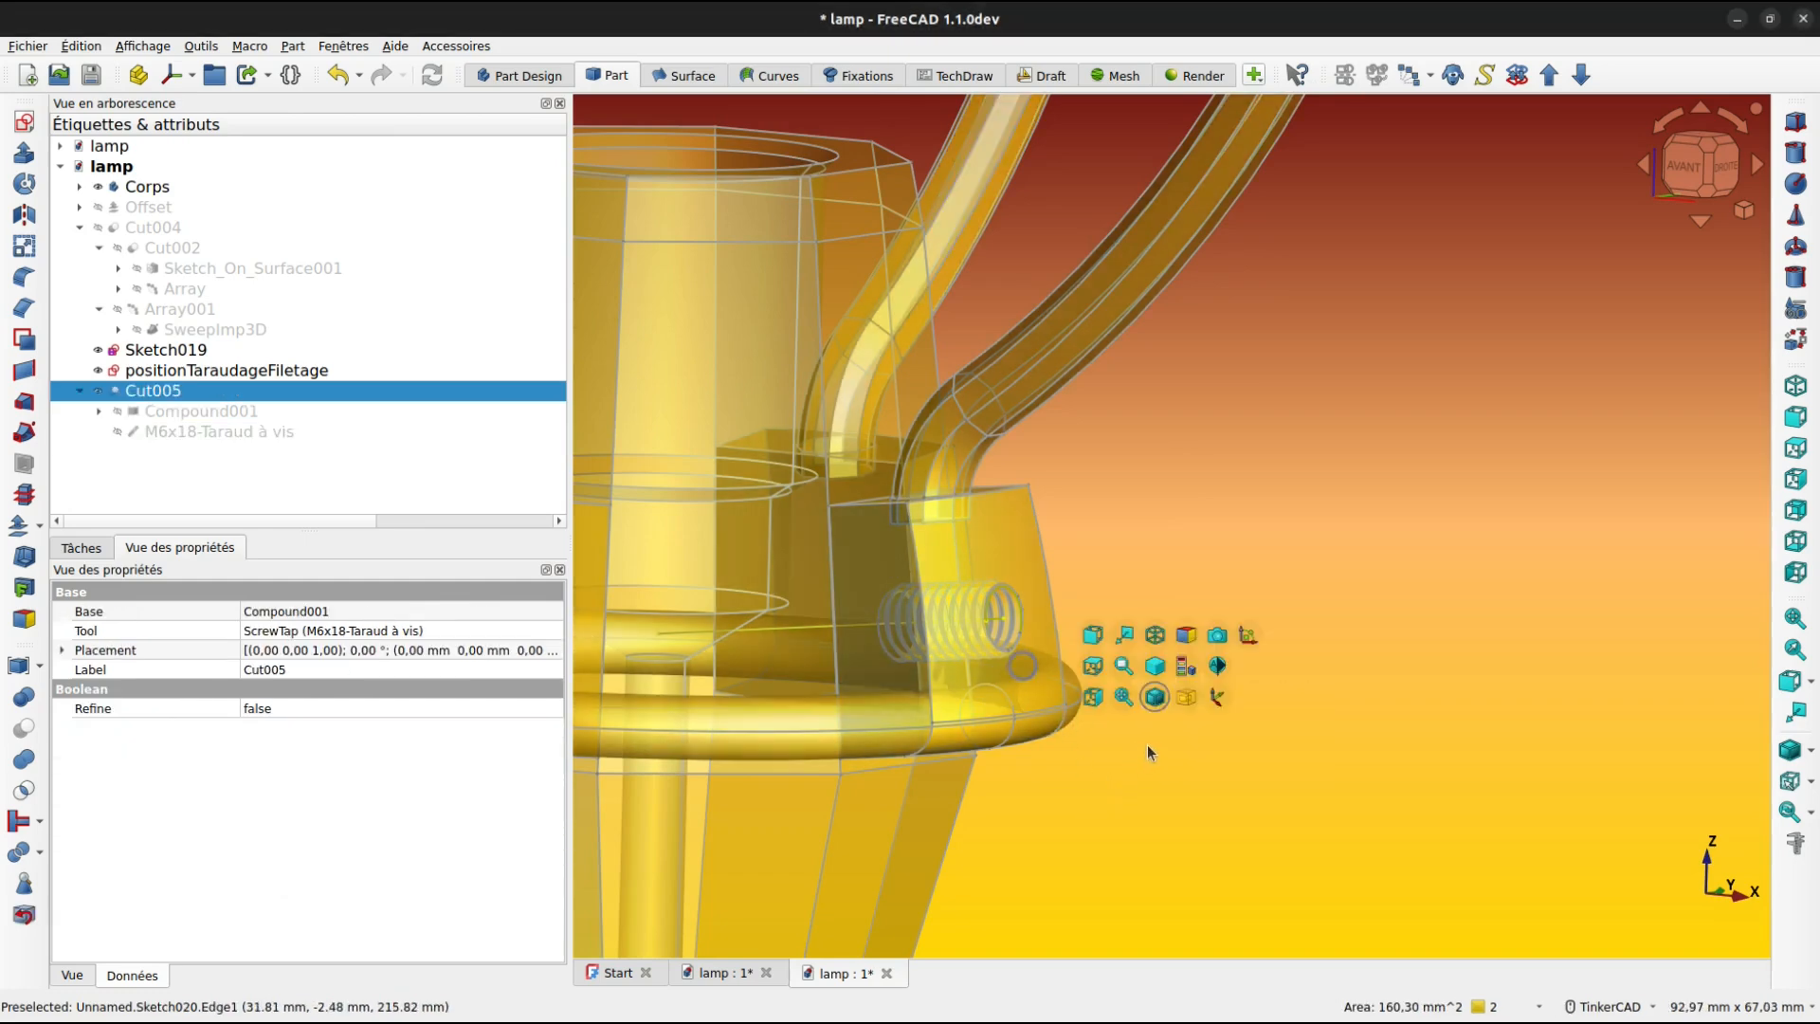
pyautogui.click(1183, 700)
pyautogui.click(1180, 633)
# Examine the modelled thread in the tapped hole on the arm support's outer face from several angles.
pyautogui.scroll(1, 1098, 580)
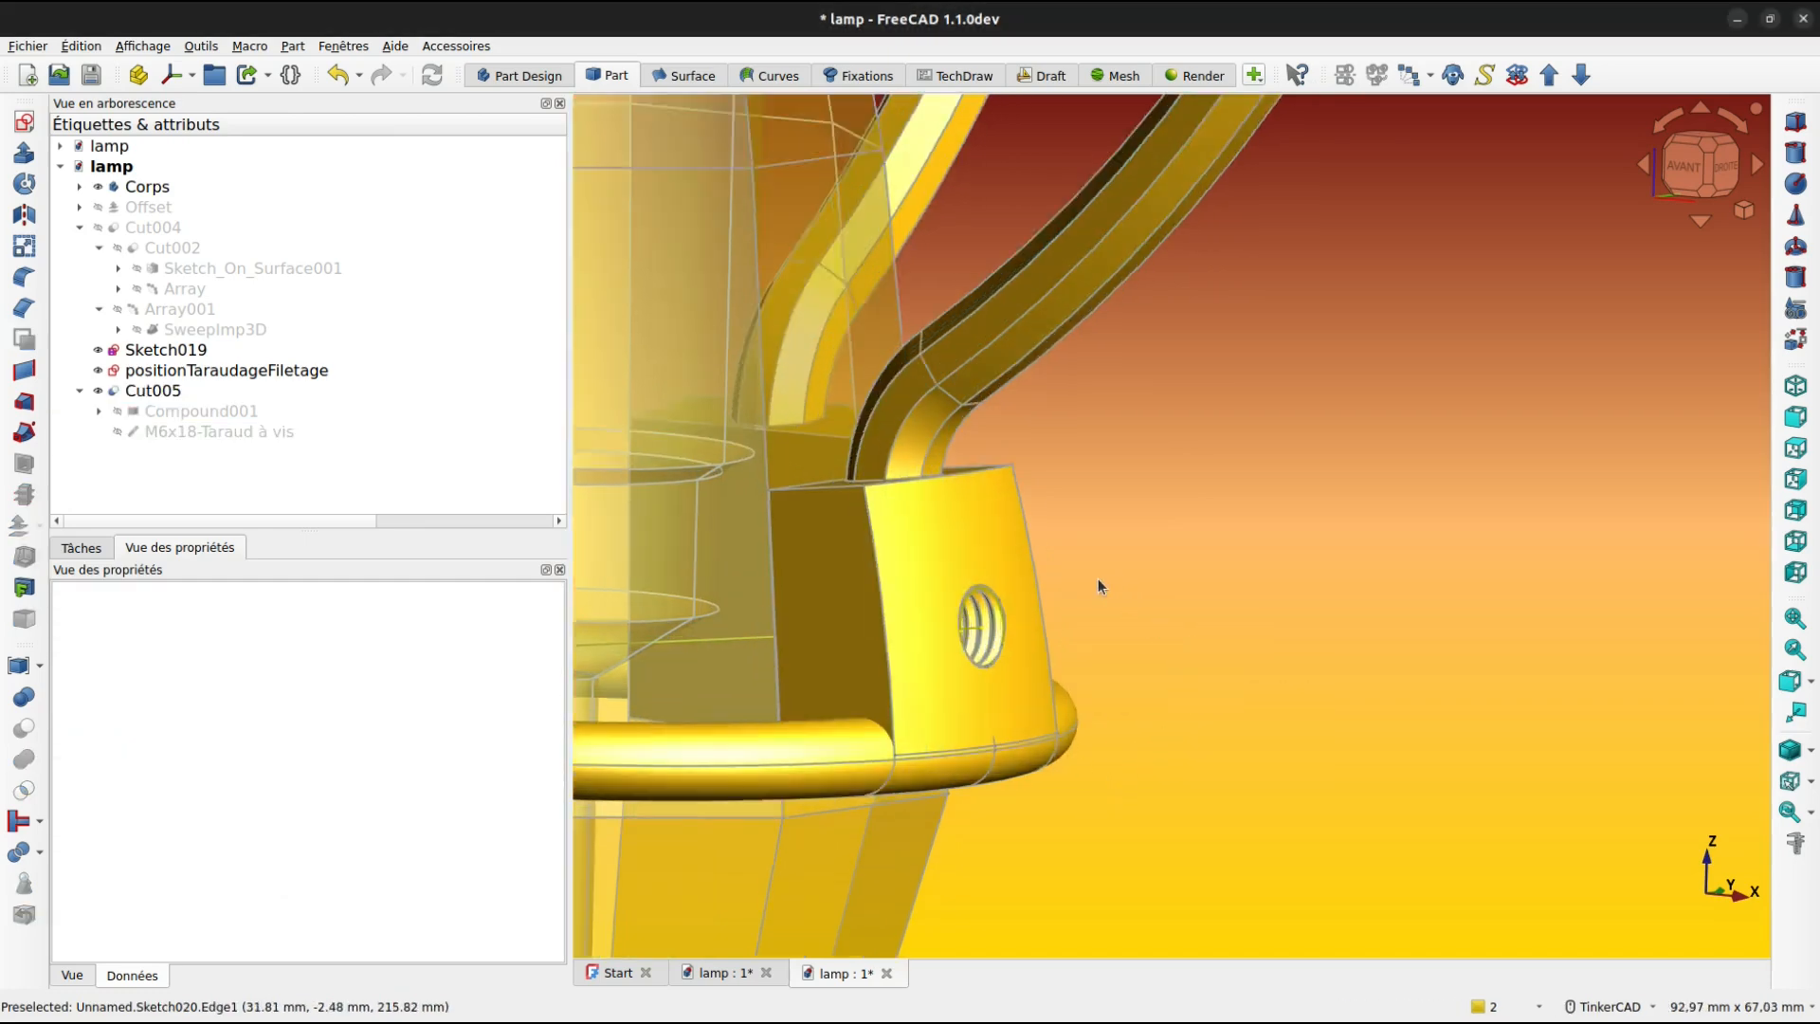
pyautogui.scroll(2, 1100, 582)
pyautogui.moveTo(1112, 589); pyautogui.dragTo(1026, 614, button='right')
pyautogui.moveTo(1082, 623); pyautogui.dragTo(1083, 624, button='right')
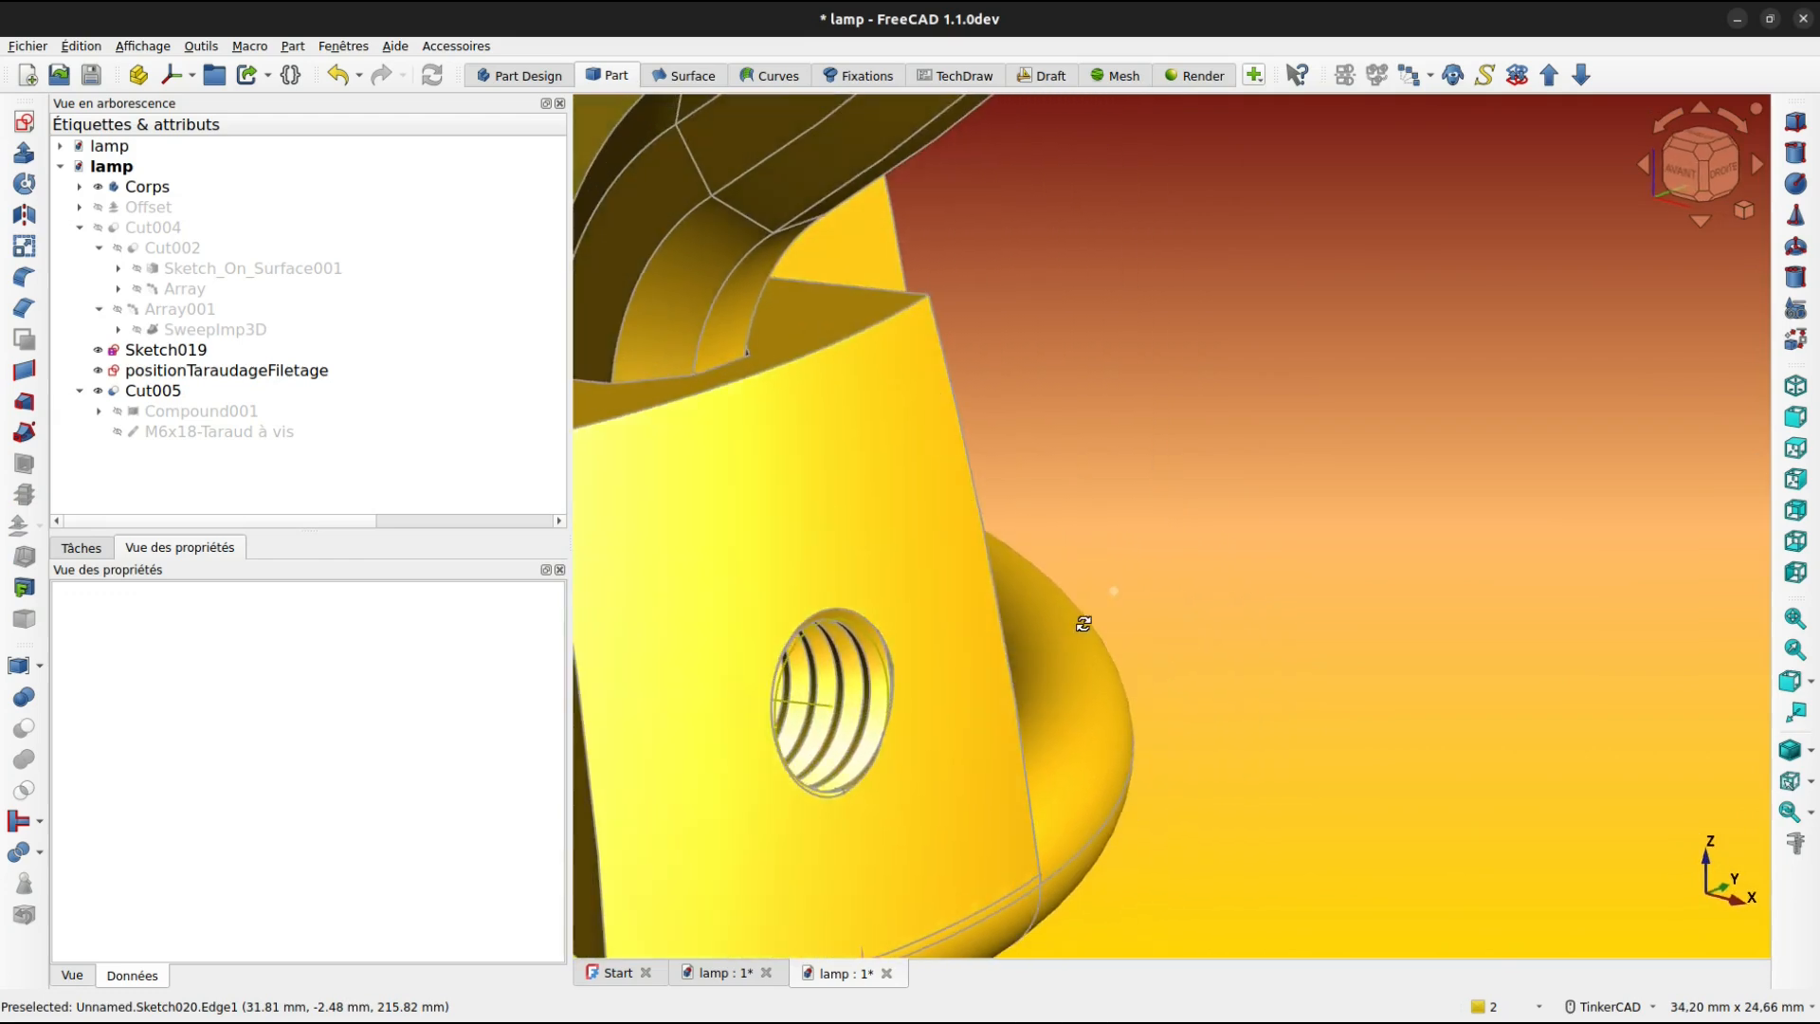
pyautogui.scroll(-5, 1294, 545)
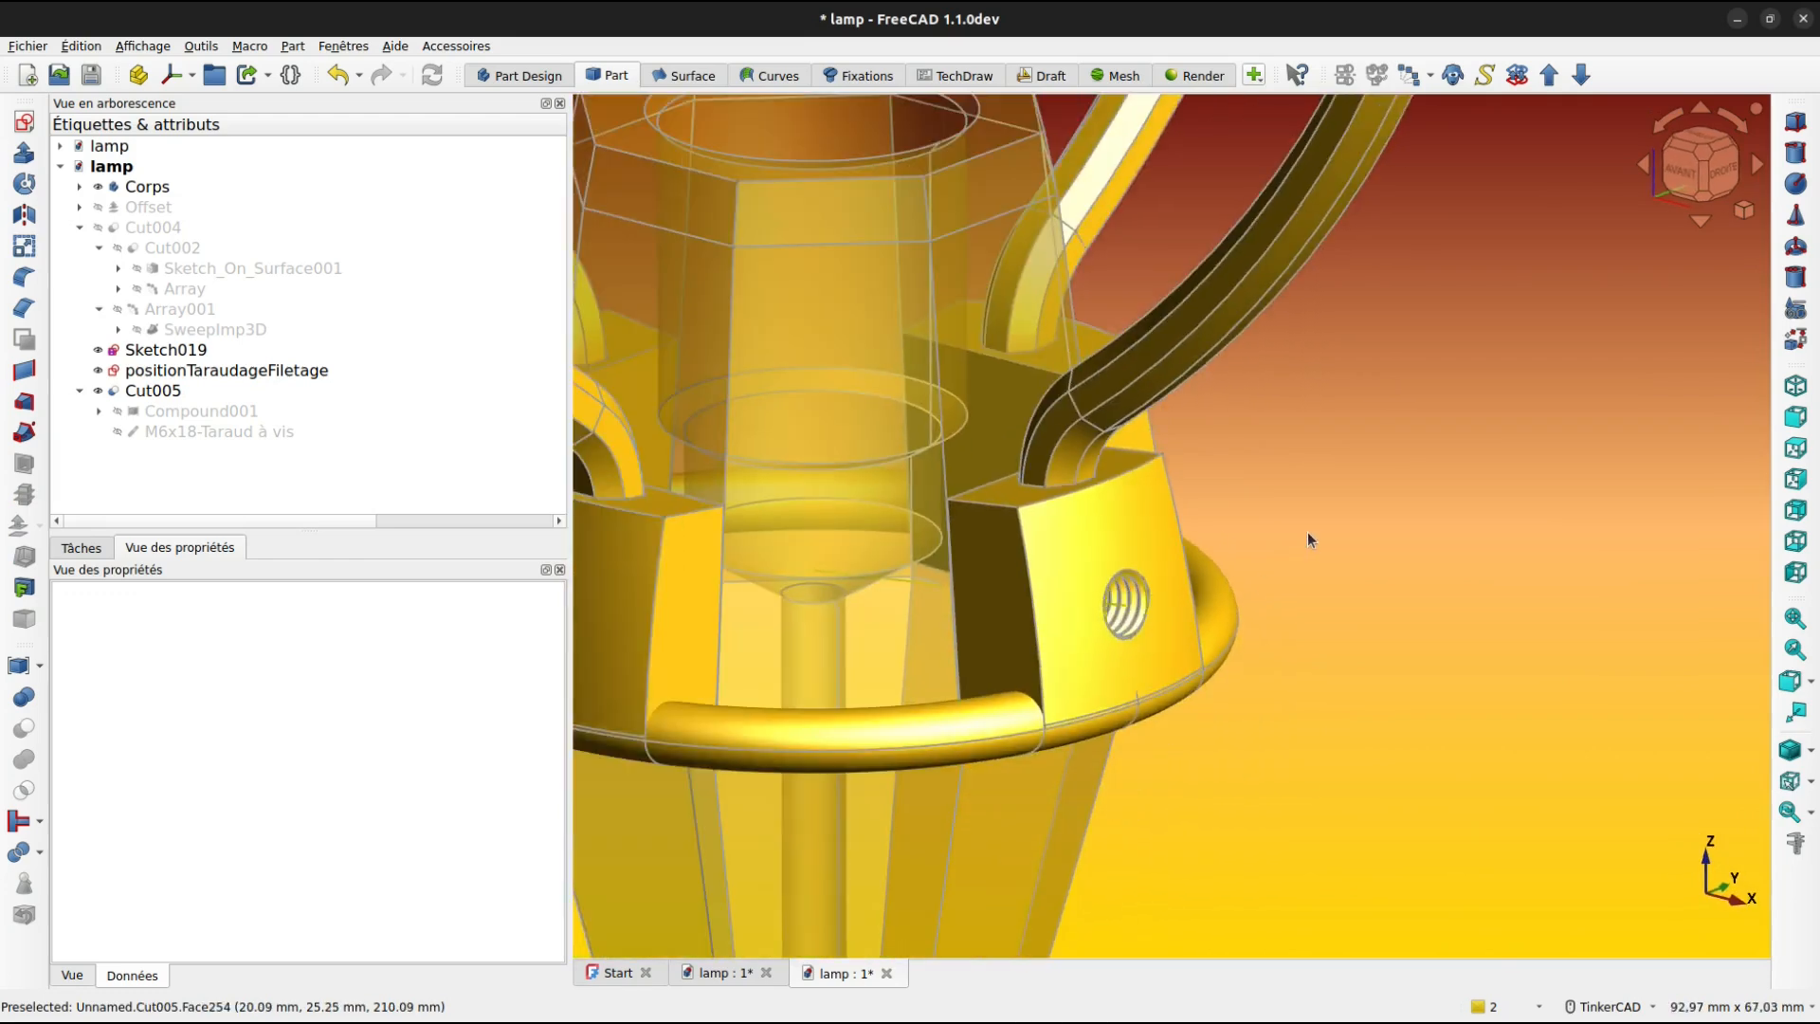
pyautogui.moveTo(1249, 667); pyautogui.dragTo(1294, 742, button='right')
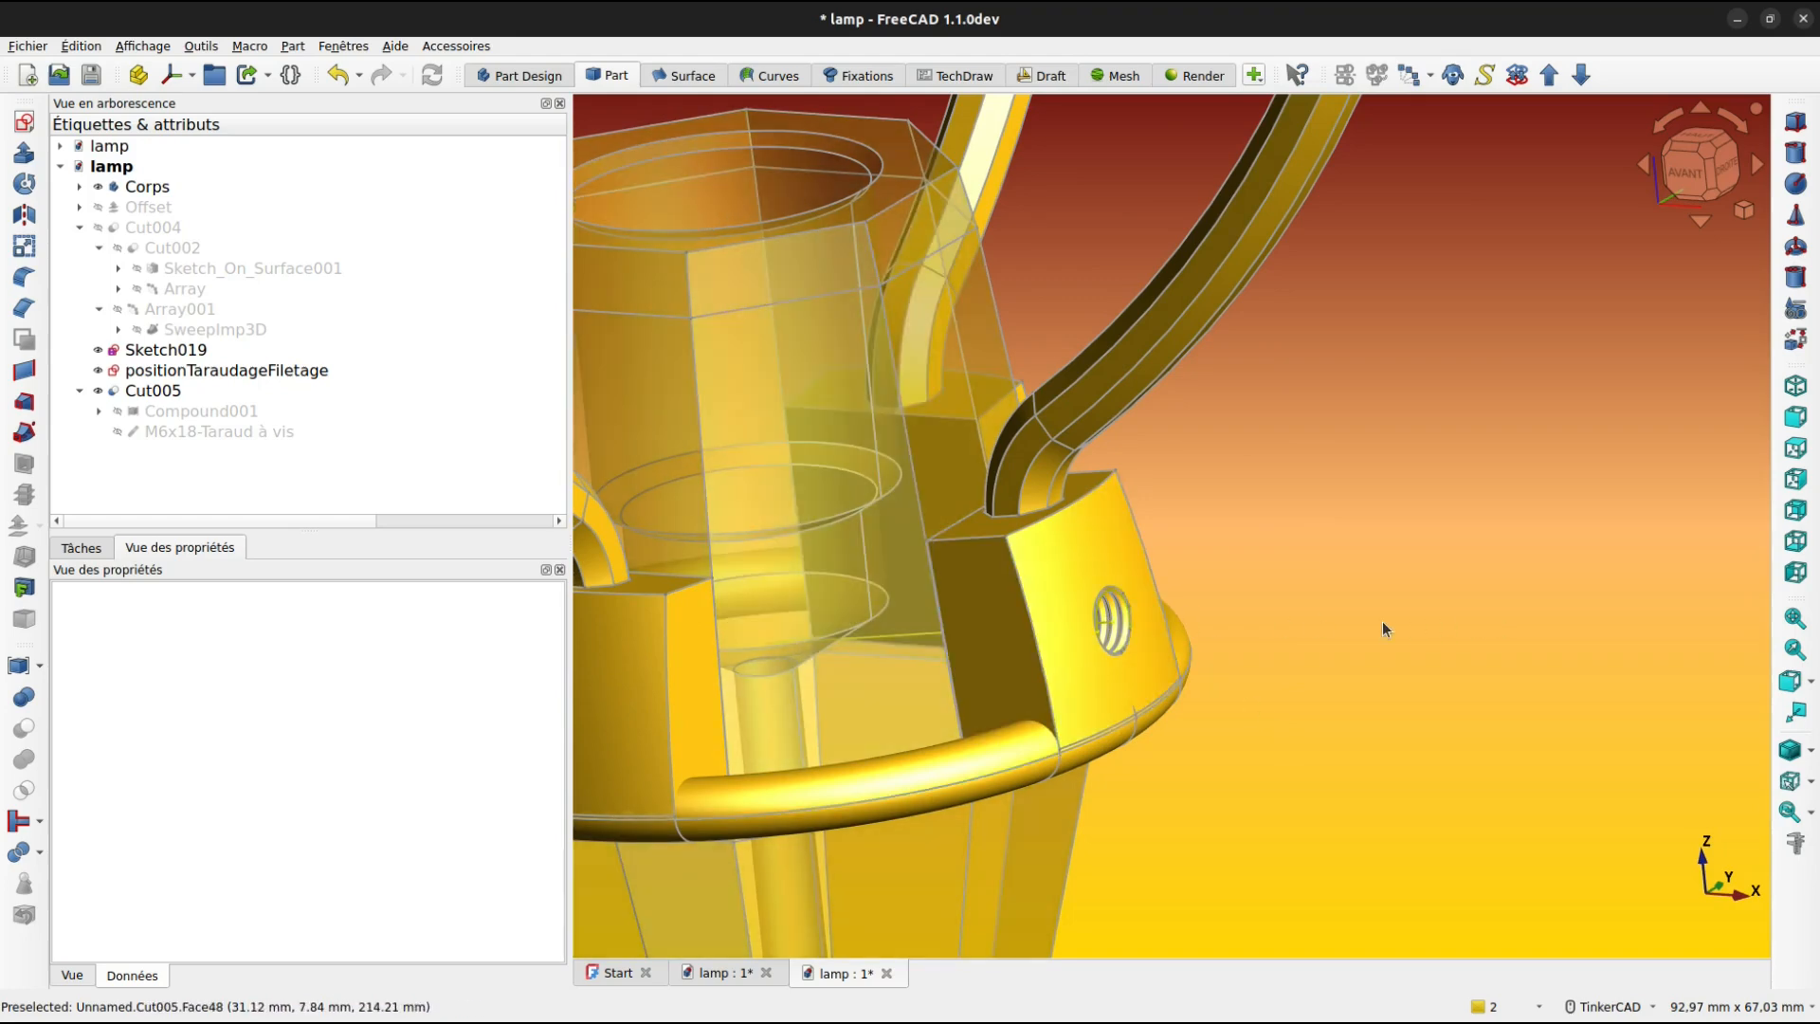
pyautogui.moveTo(1353, 584); pyautogui.dragTo(1412, 574, button='right')
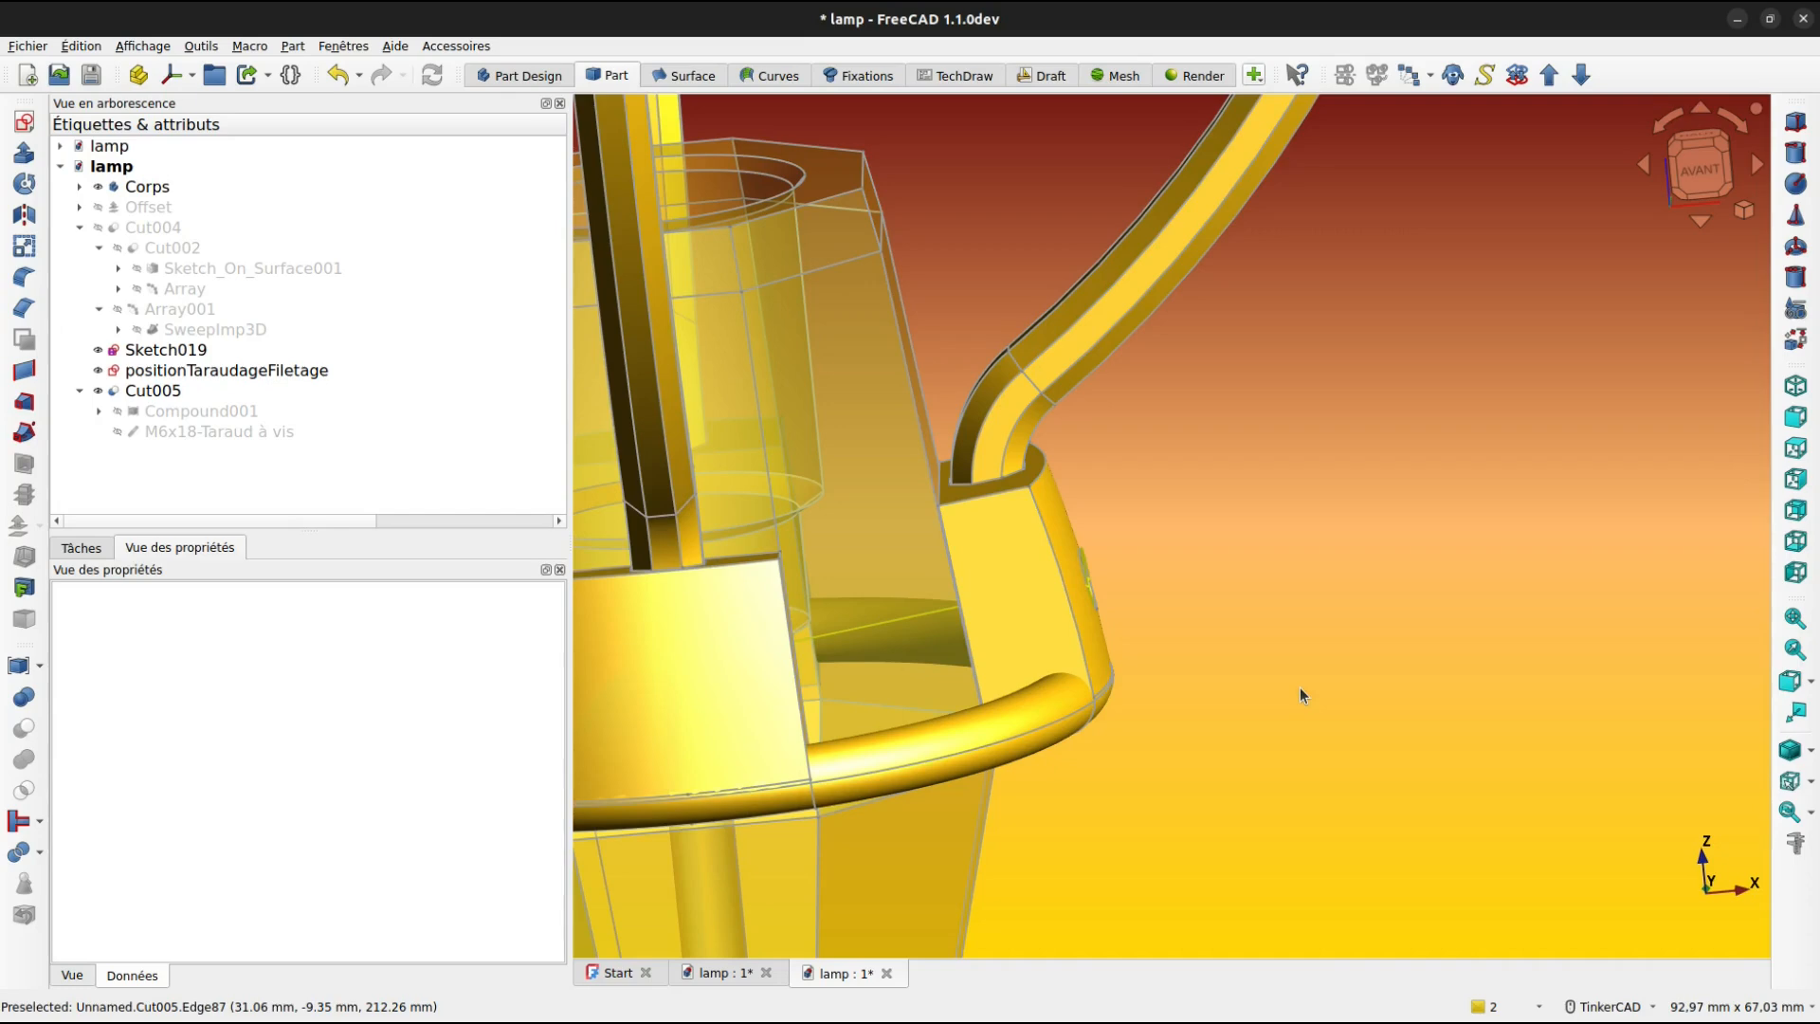
# Display the model as a wireframe from the front and create a new sketch on the XZ plane with 0 mm offset.
pyautogui.press('Tab')
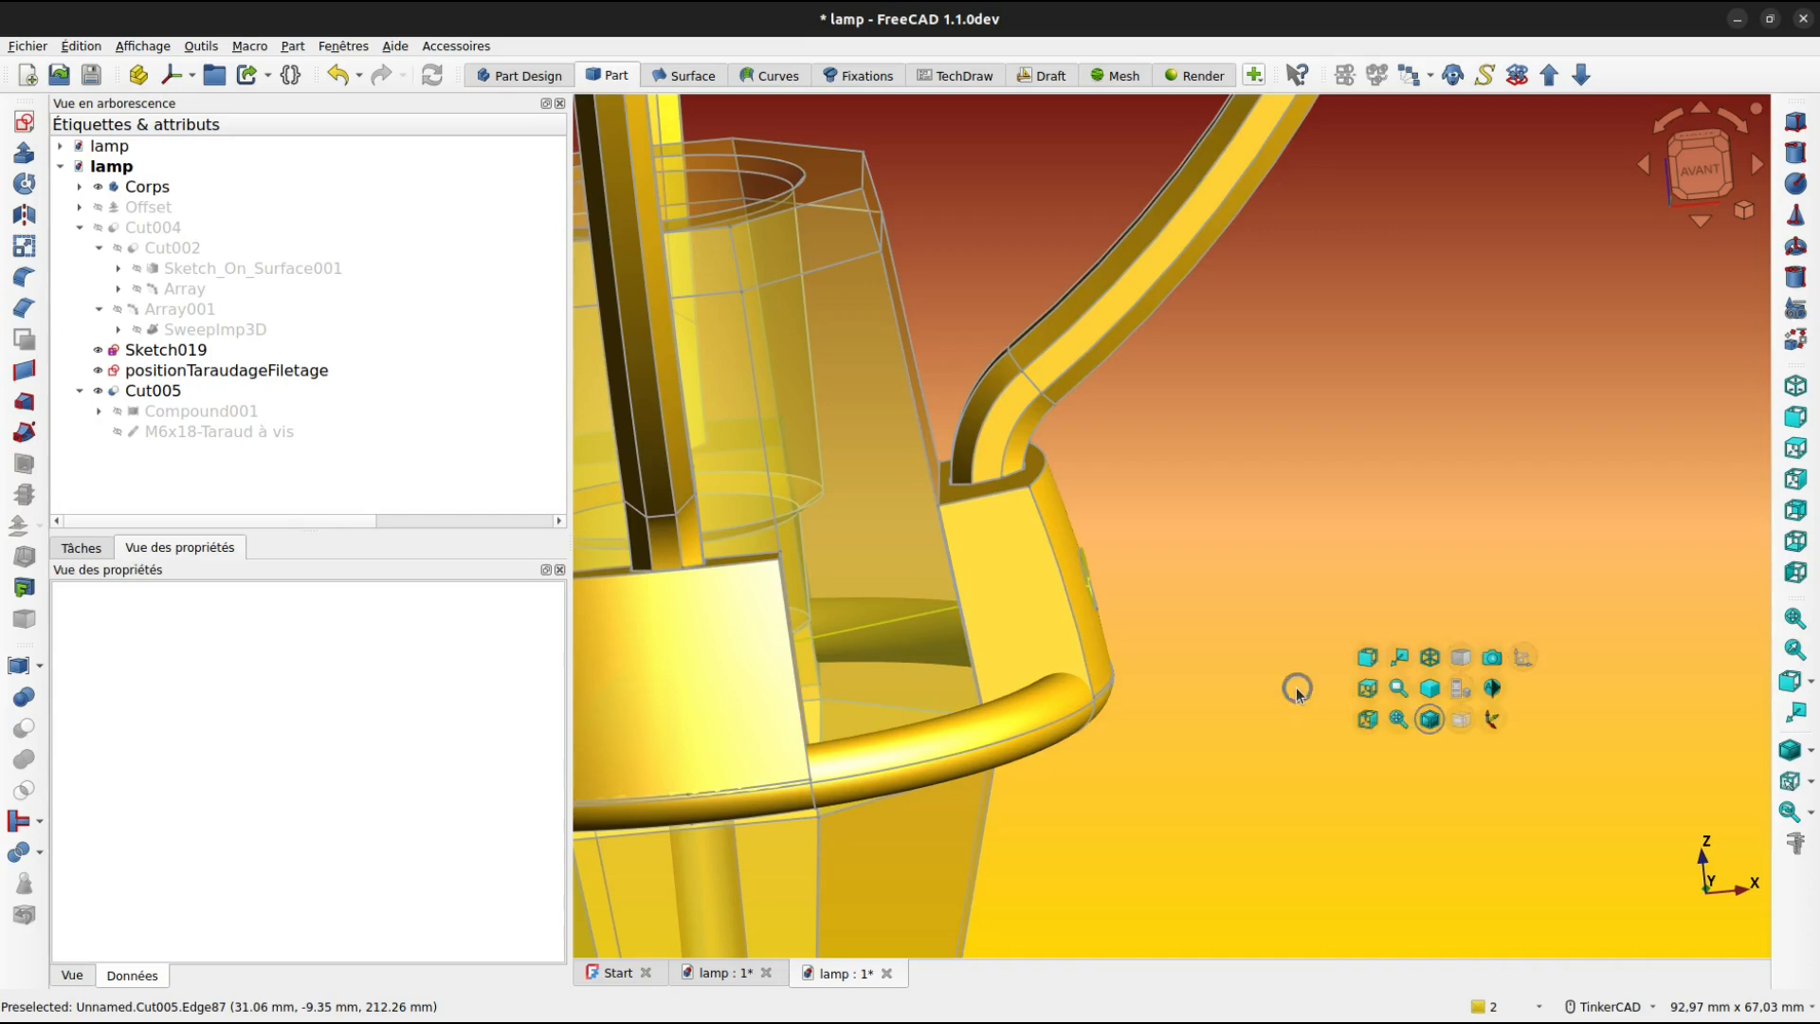
pyautogui.click(1422, 660)
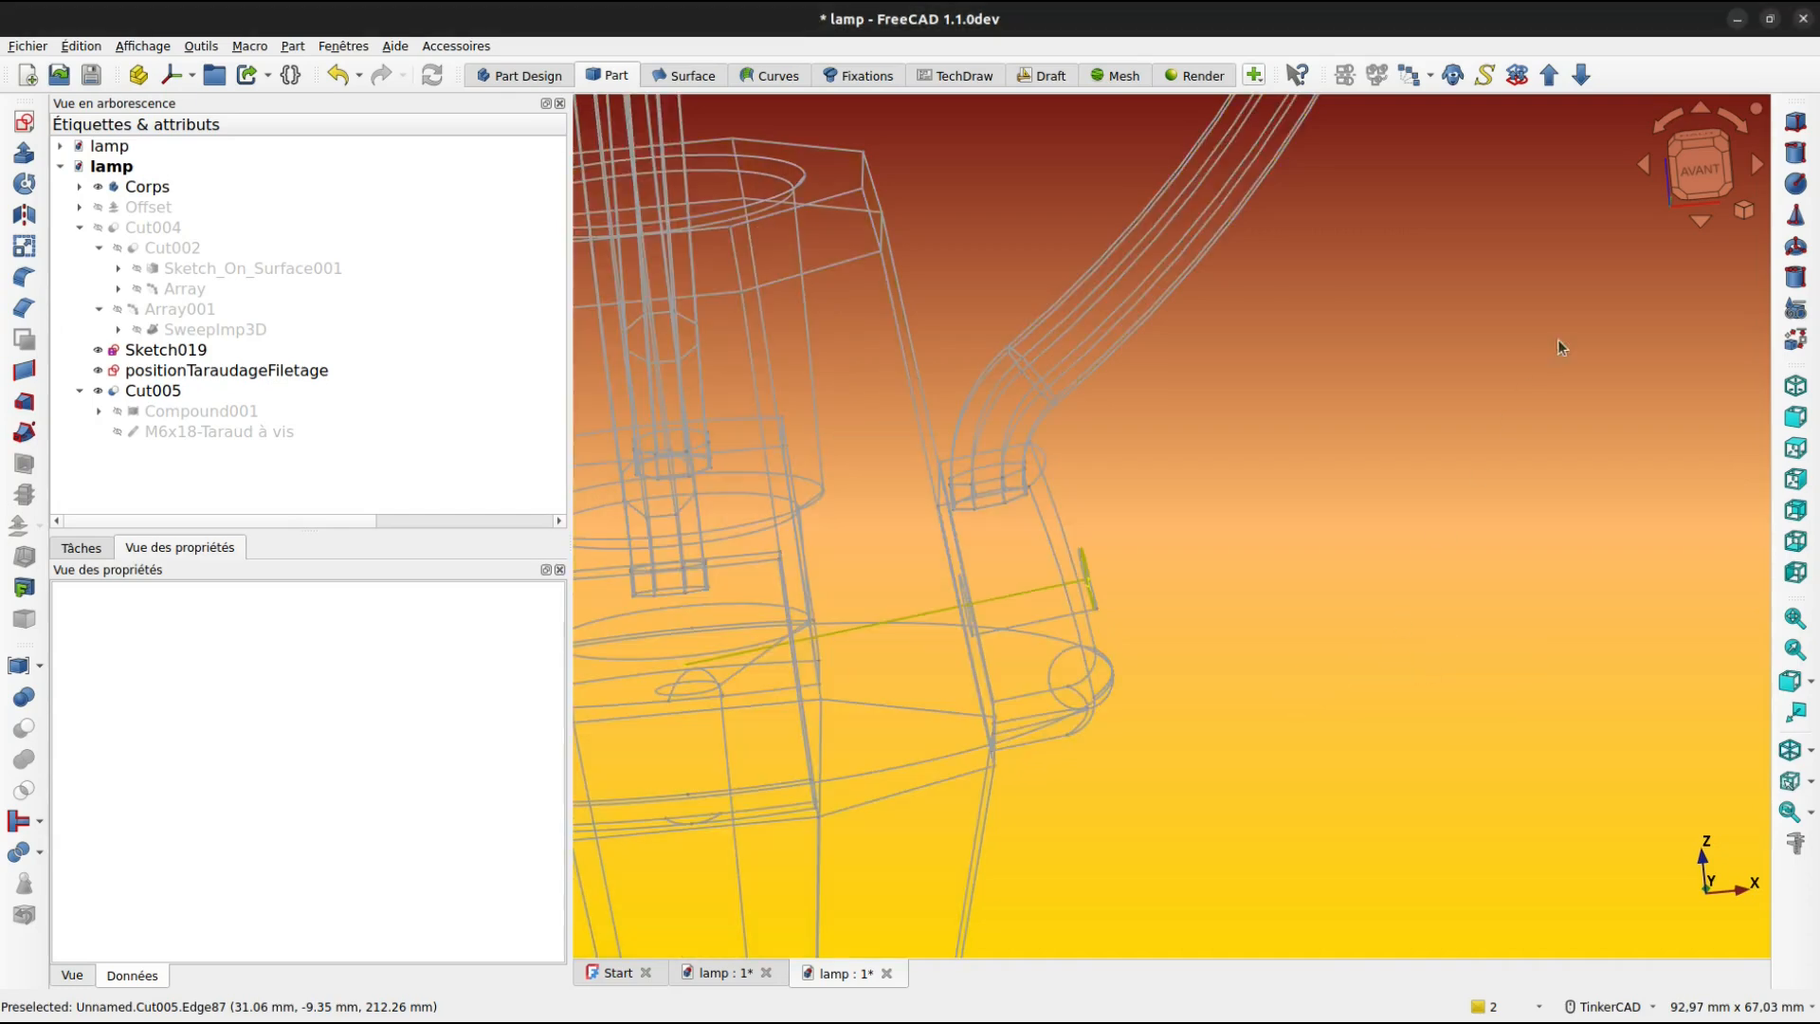
pyautogui.click(1699, 167)
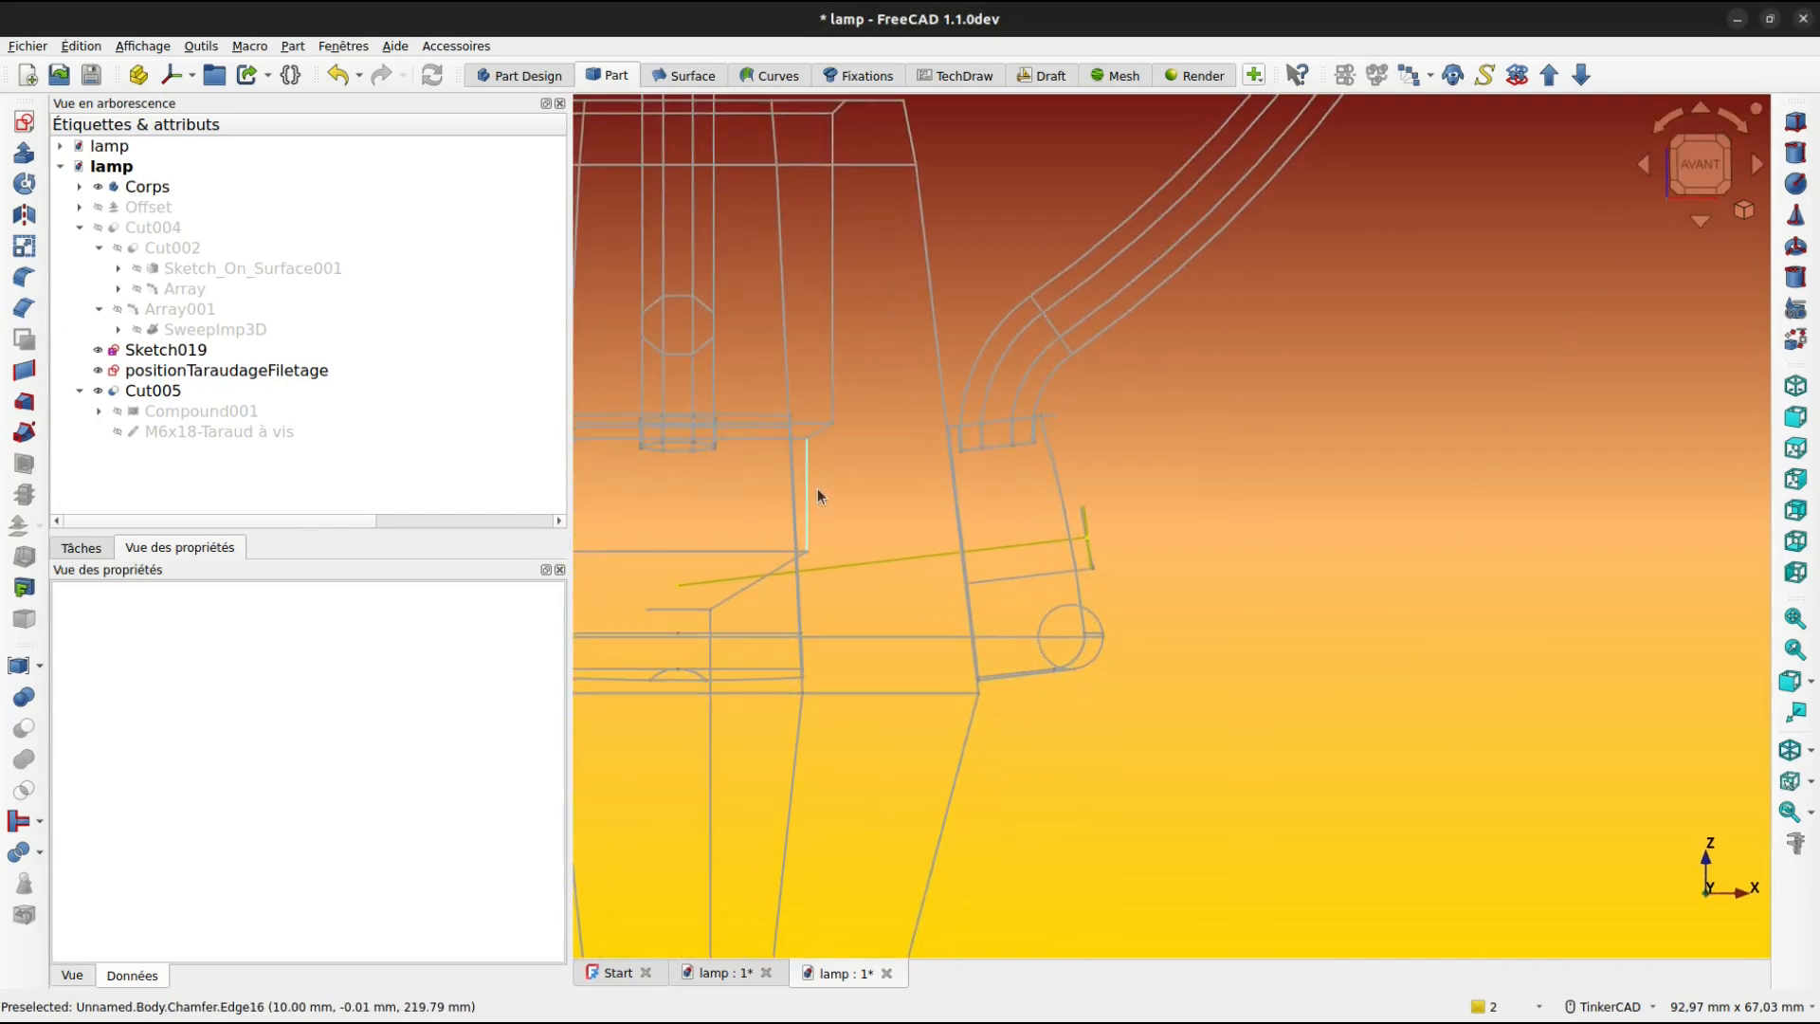
pyautogui.click(24, 121)
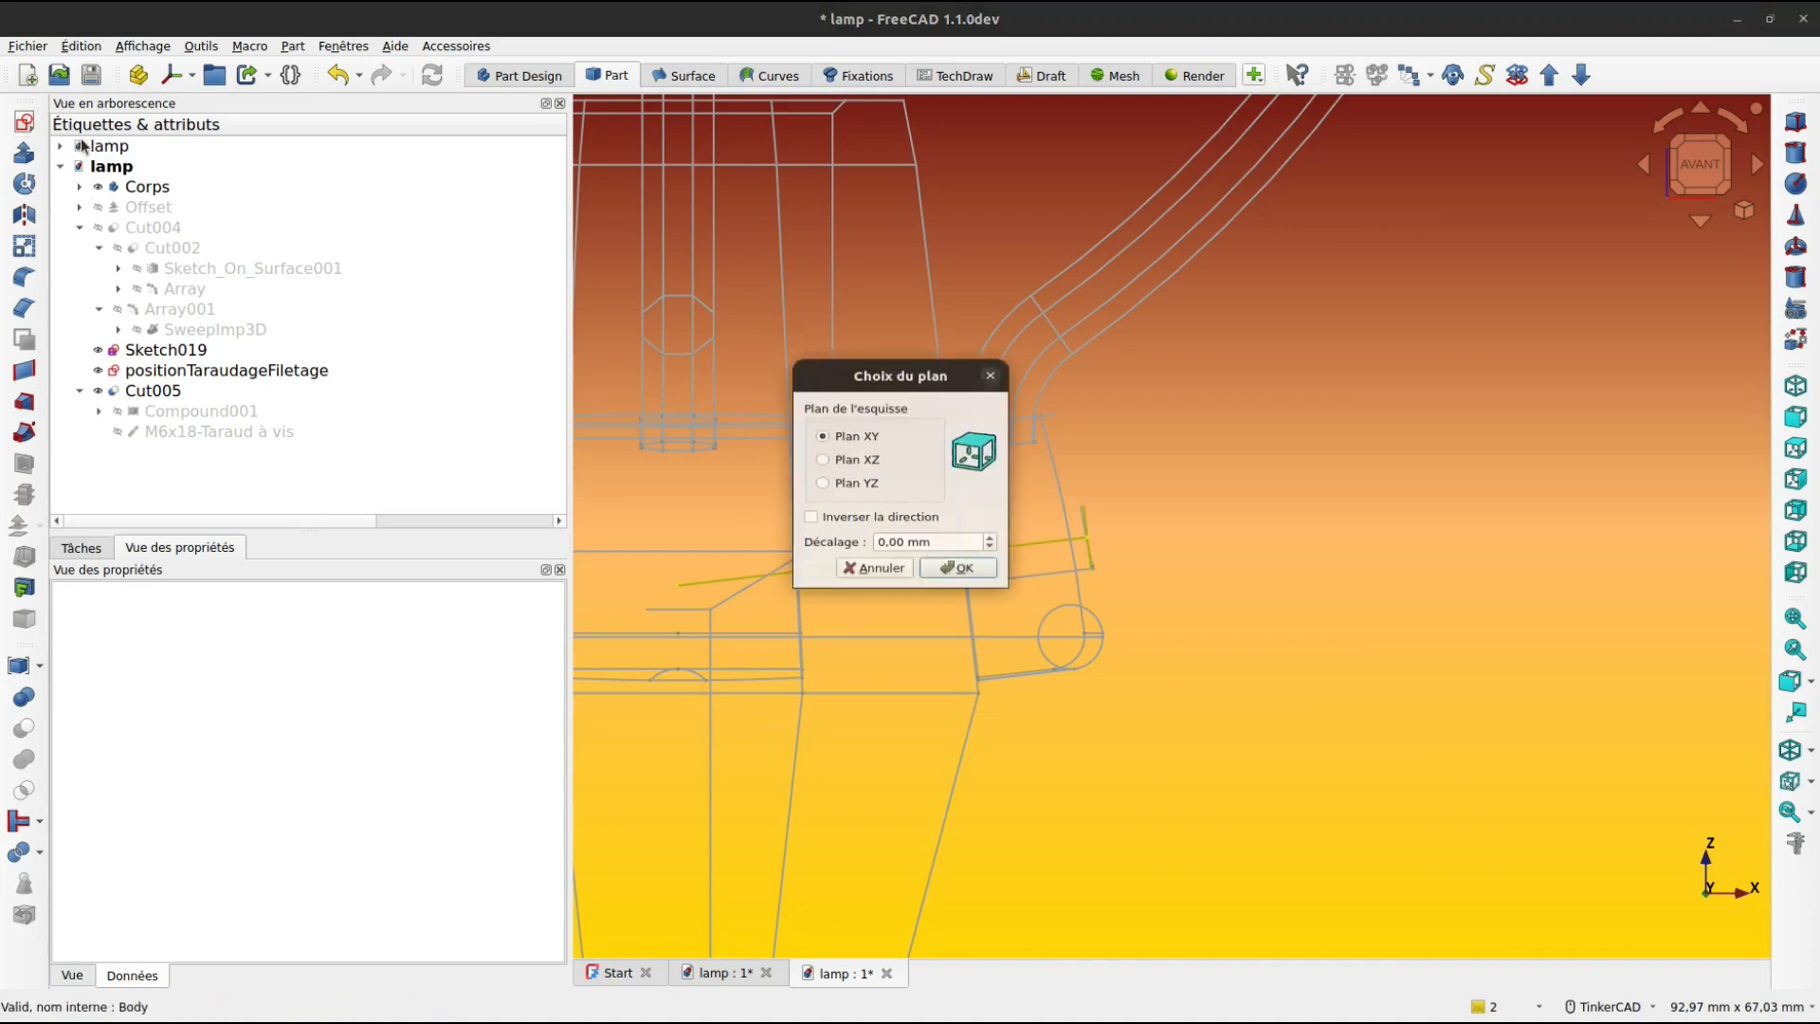
pyautogui.click(822, 458)
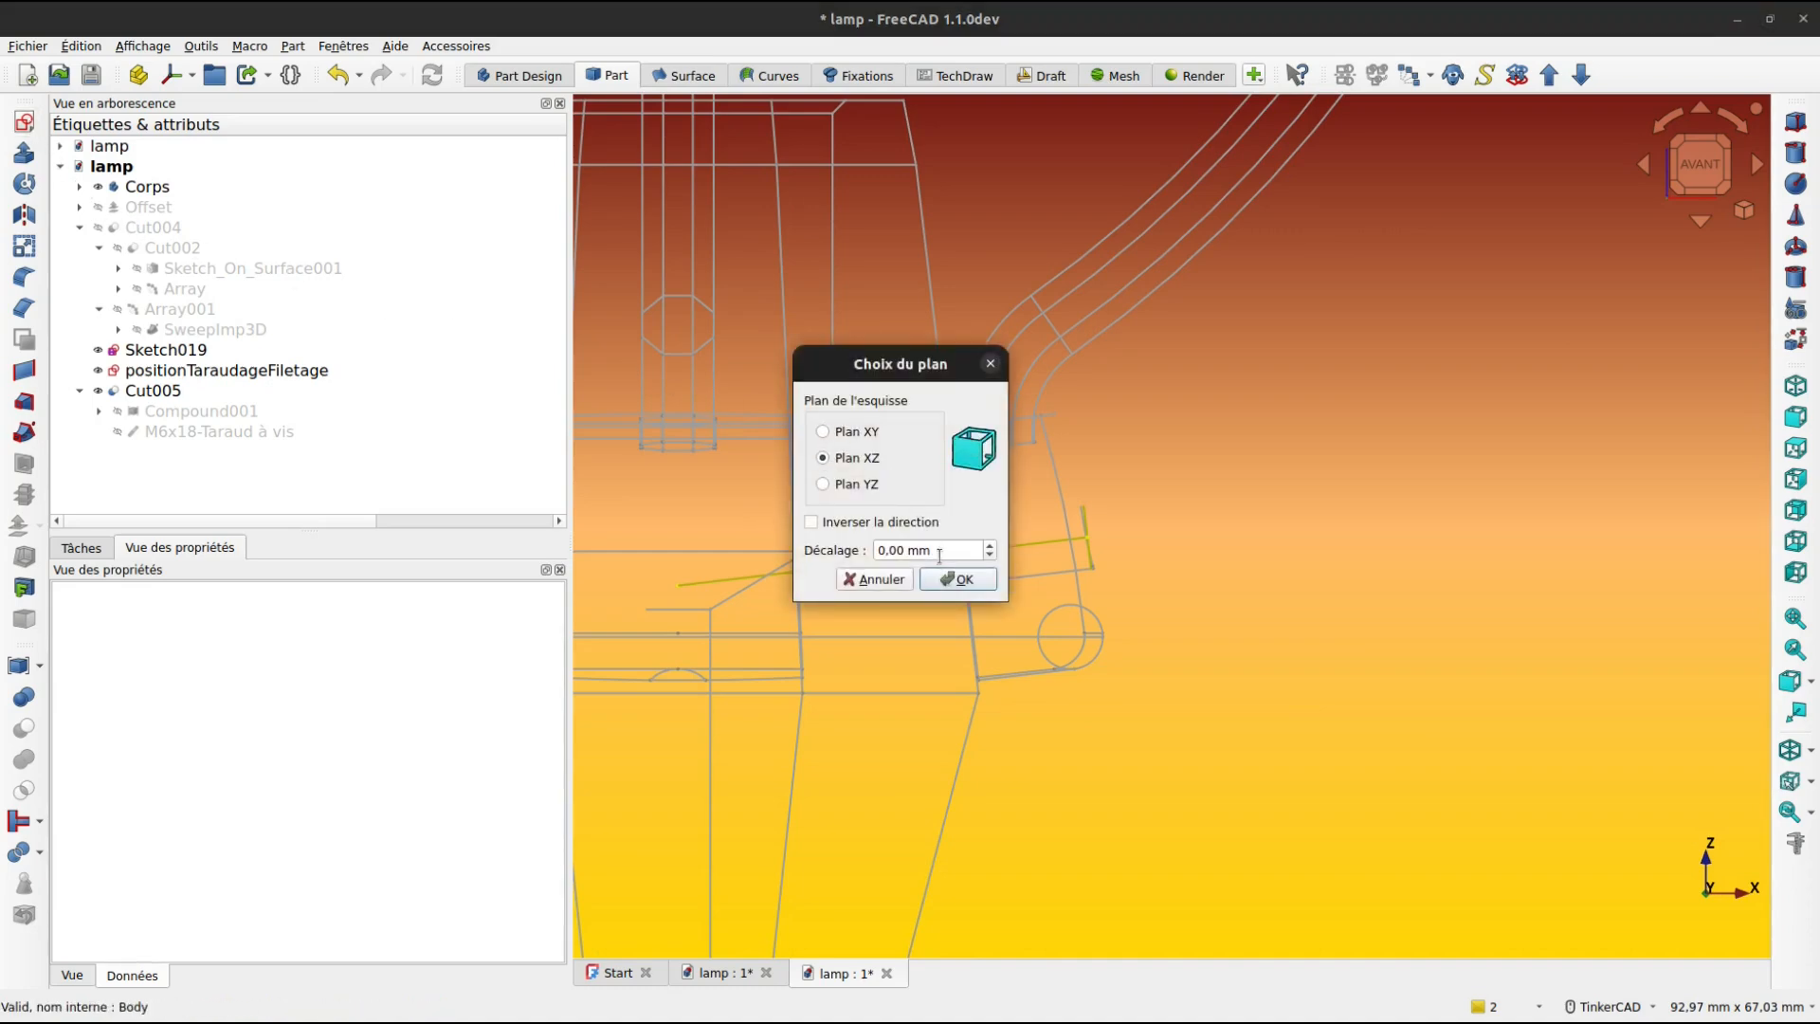
pyautogui.click(957, 579)
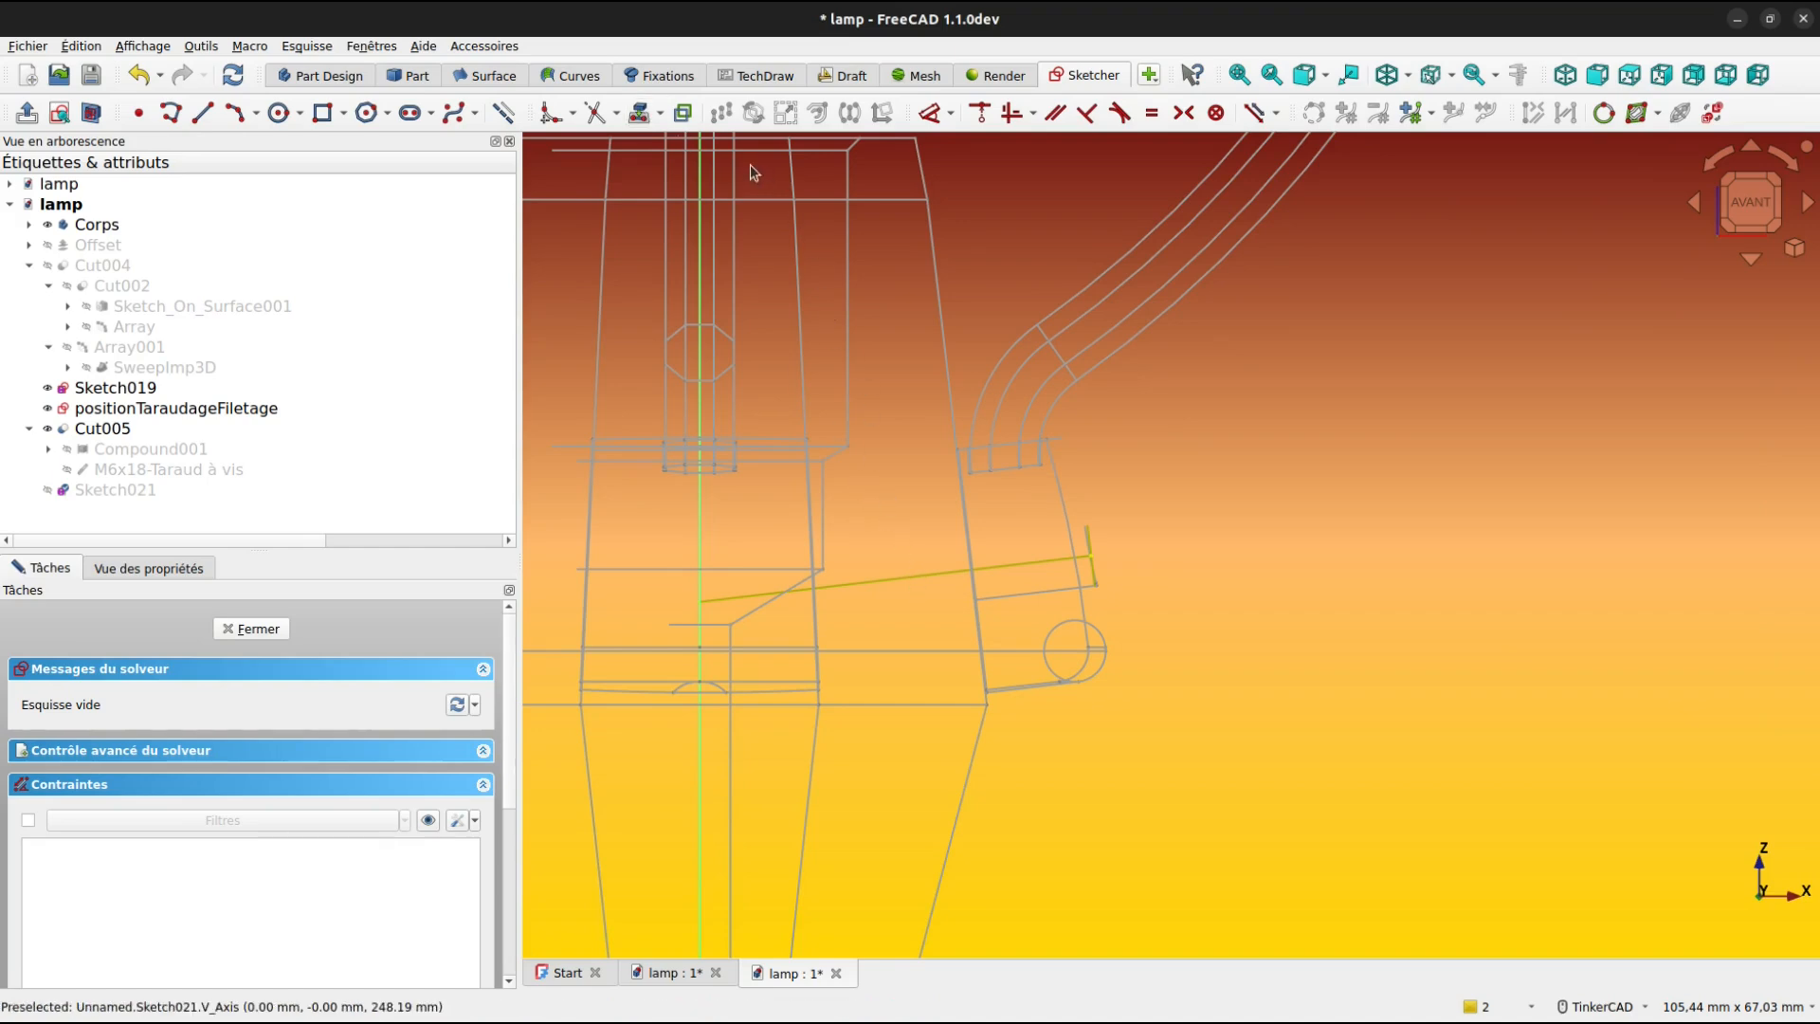
# Project the sloping line of positionTaraudageFiletage into the new sketch as external geometry.
pyautogui.moveTo(1236, 428); pyautogui.dragTo(1135, 540, button='right')
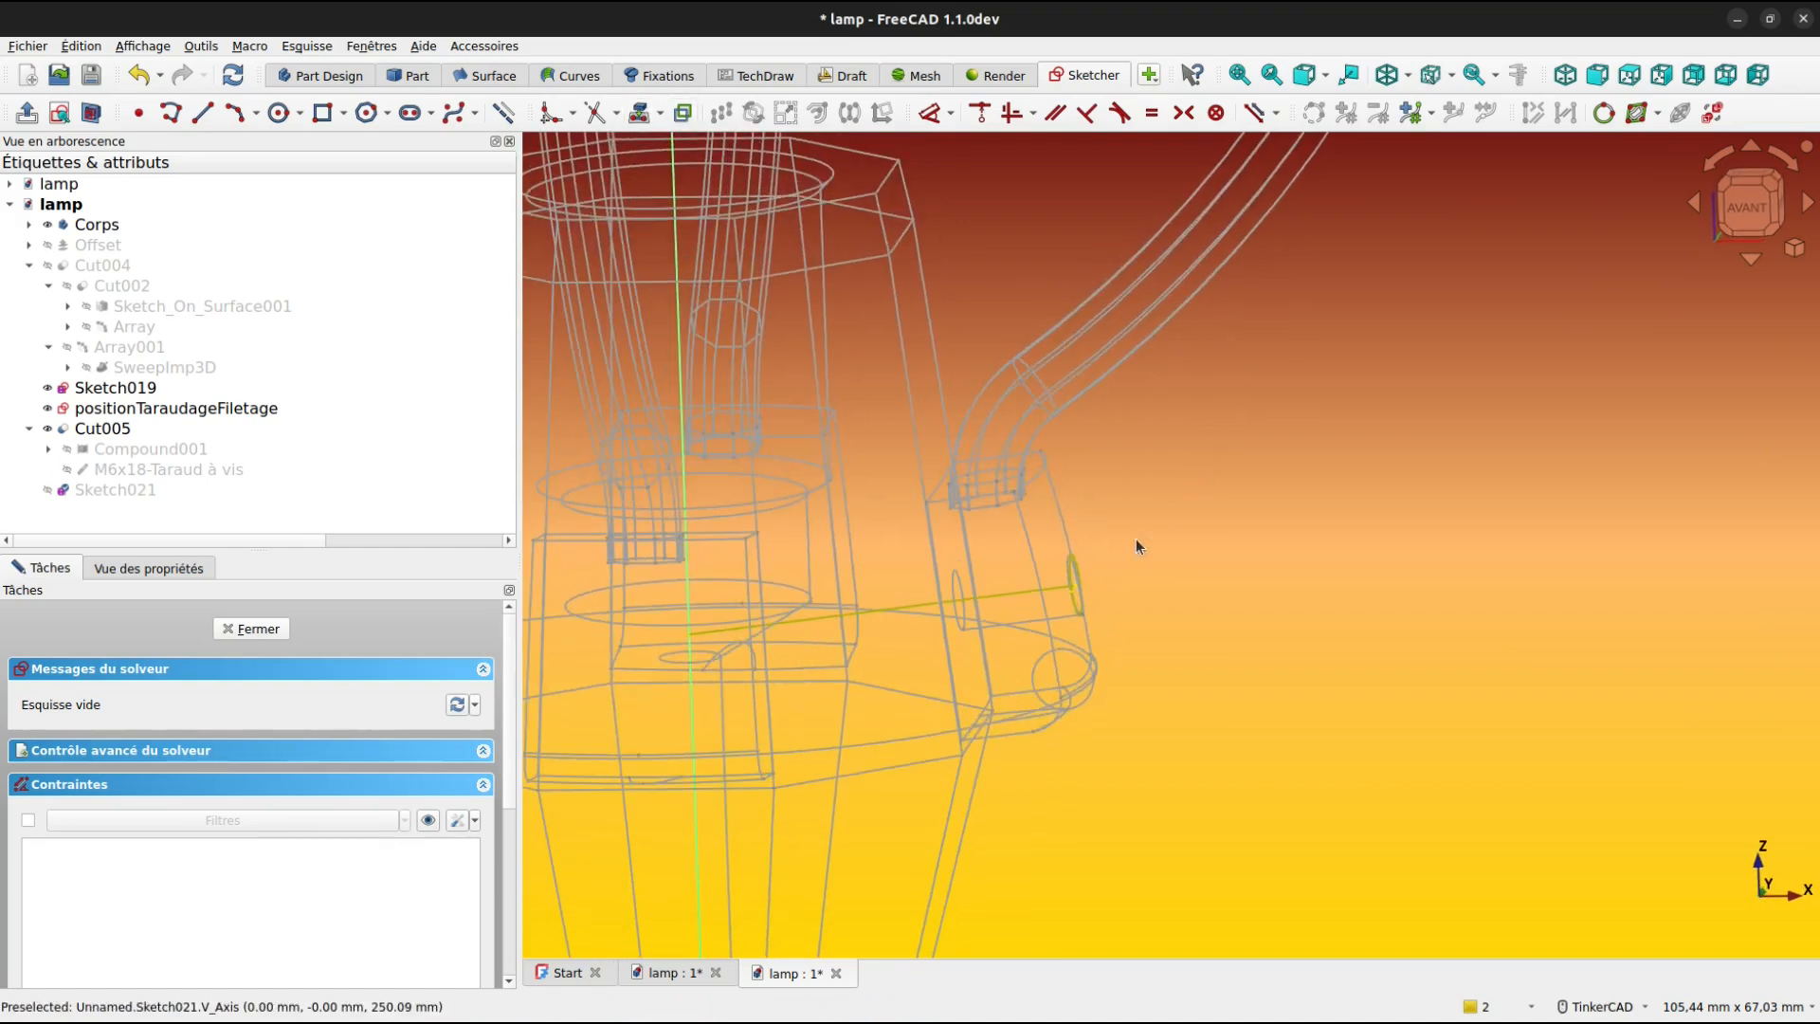
pyautogui.click(659, 112)
pyautogui.click(706, 135)
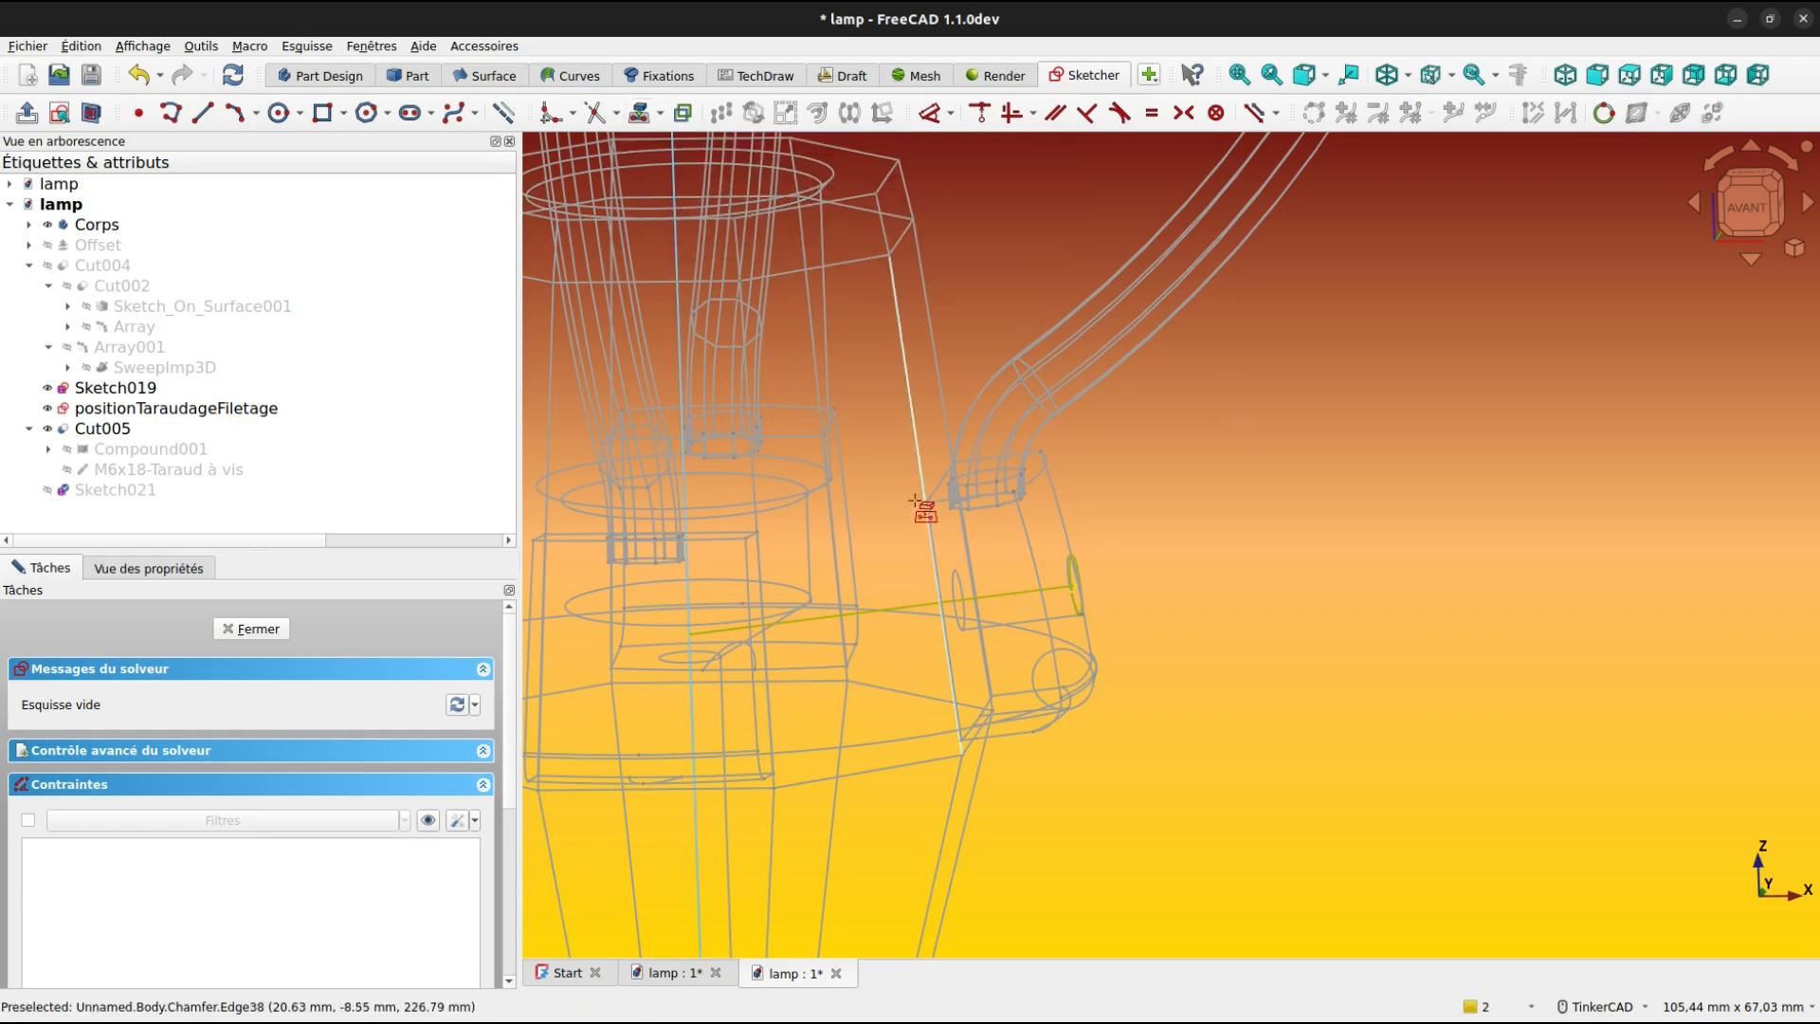
pyautogui.click(1012, 608)
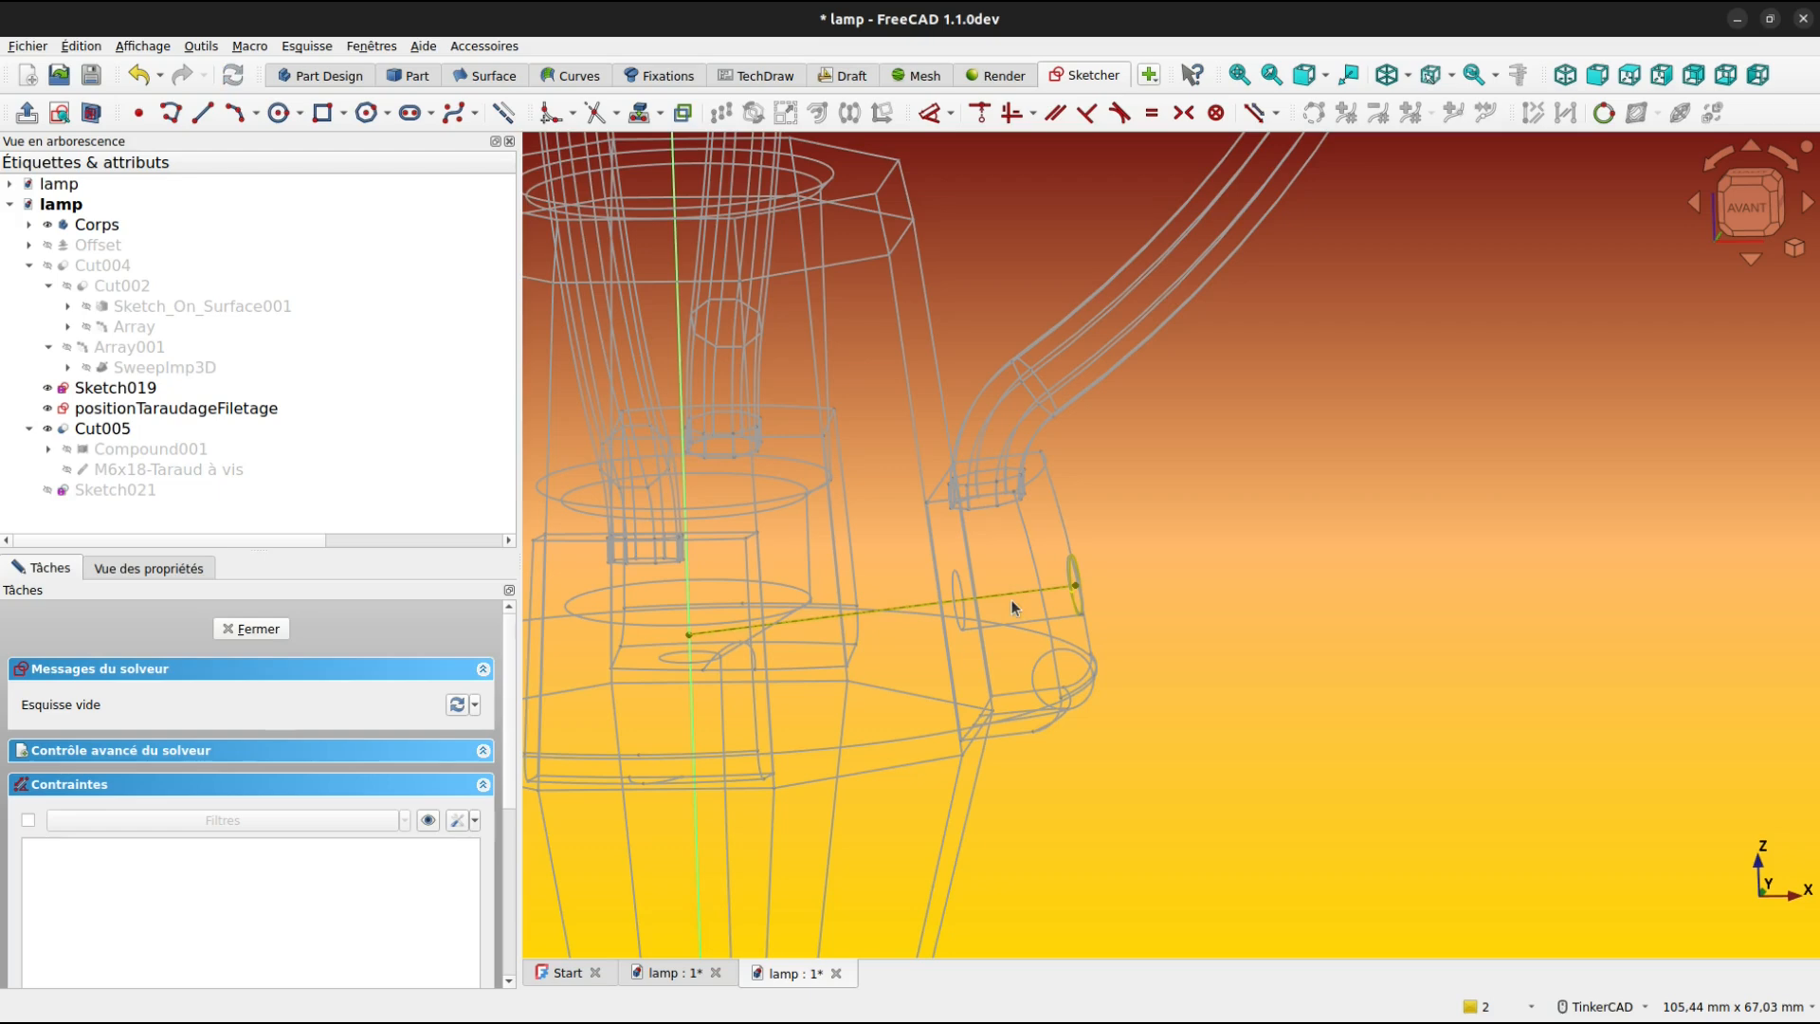
pyautogui.scroll(5, 1146, 535)
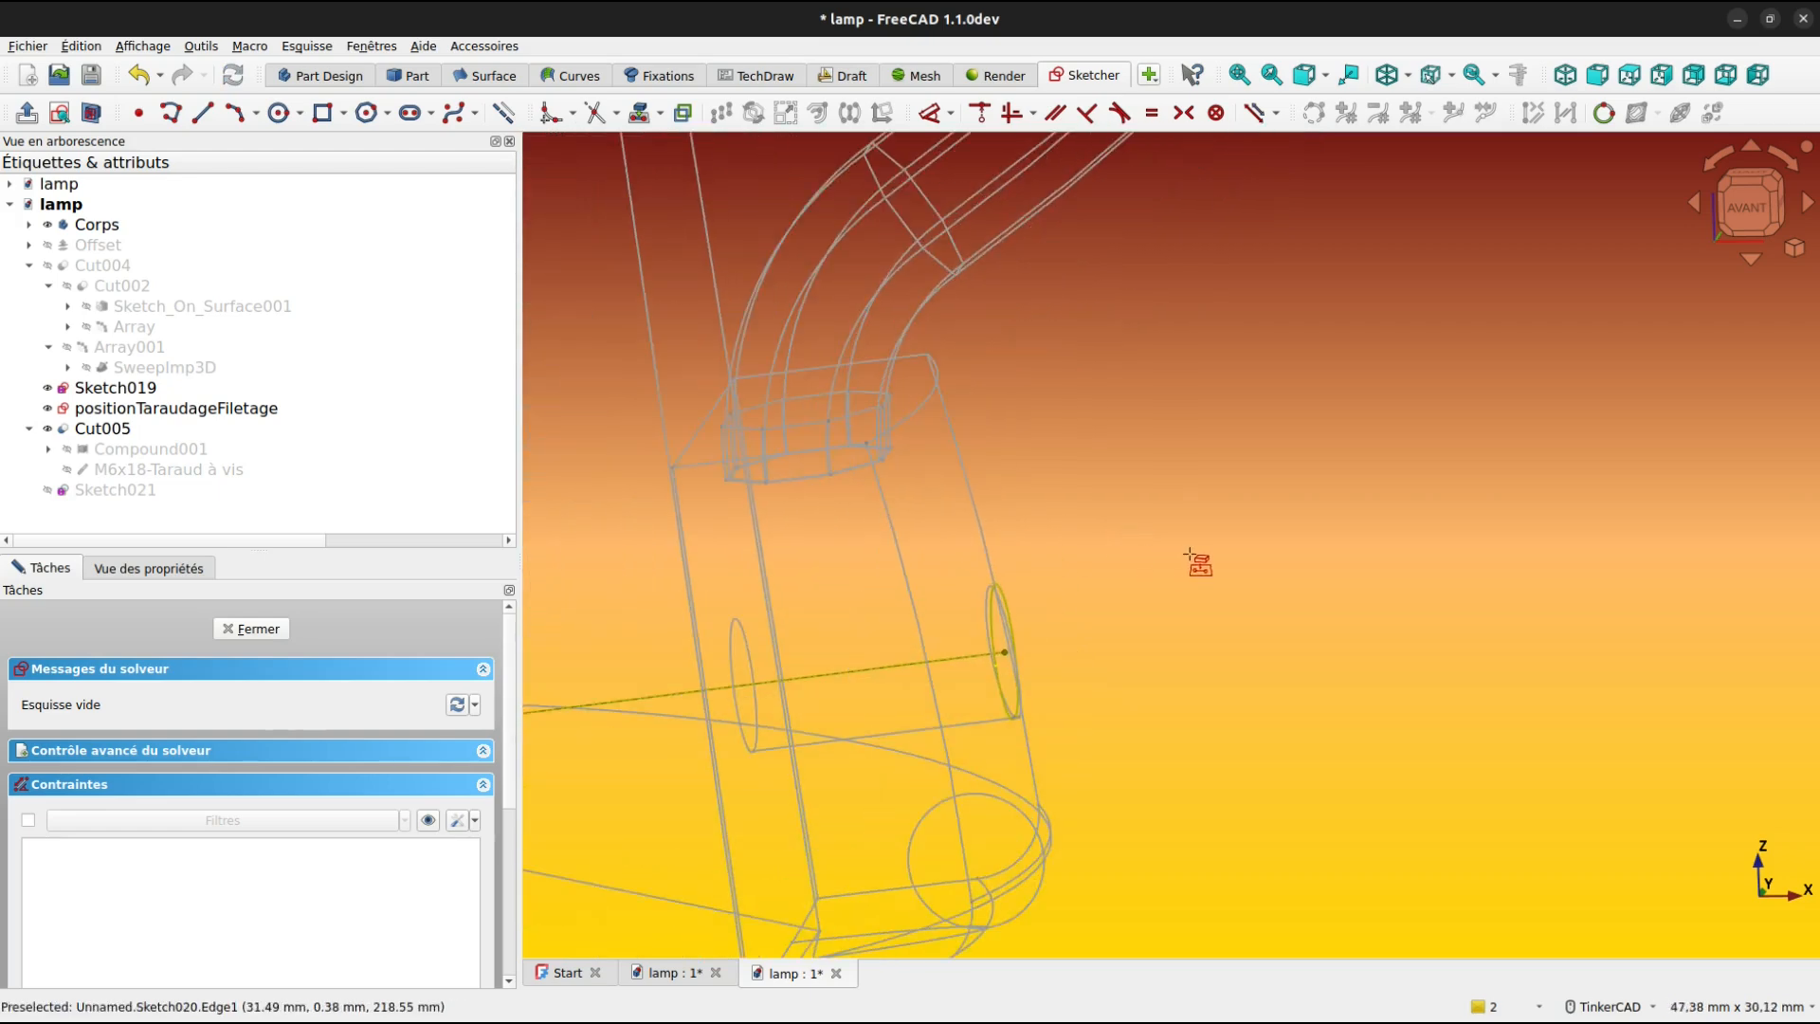
# Draw a 25 mm construction line outward from the projected line's outer end and constrain it parallel to the projected line.
pyautogui.click(202, 112)
pyautogui.click(1017, 648)
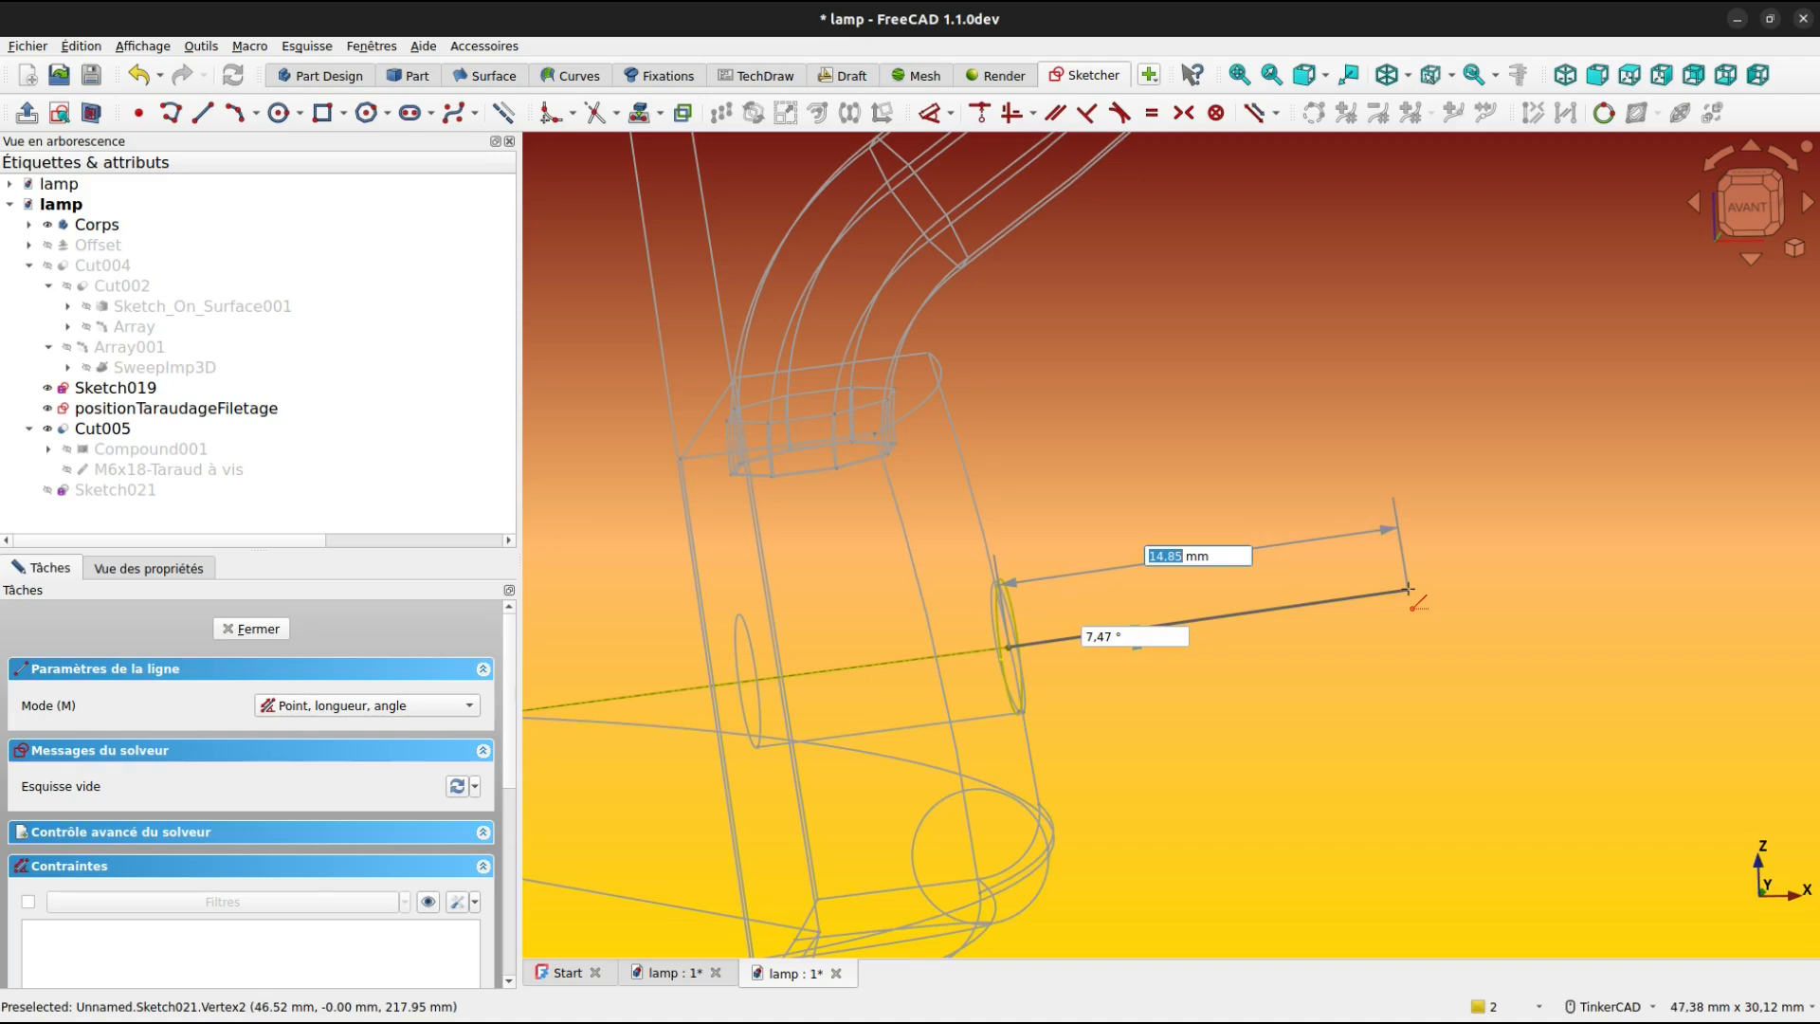
pyautogui.write('25')
pyautogui.press('Tab')
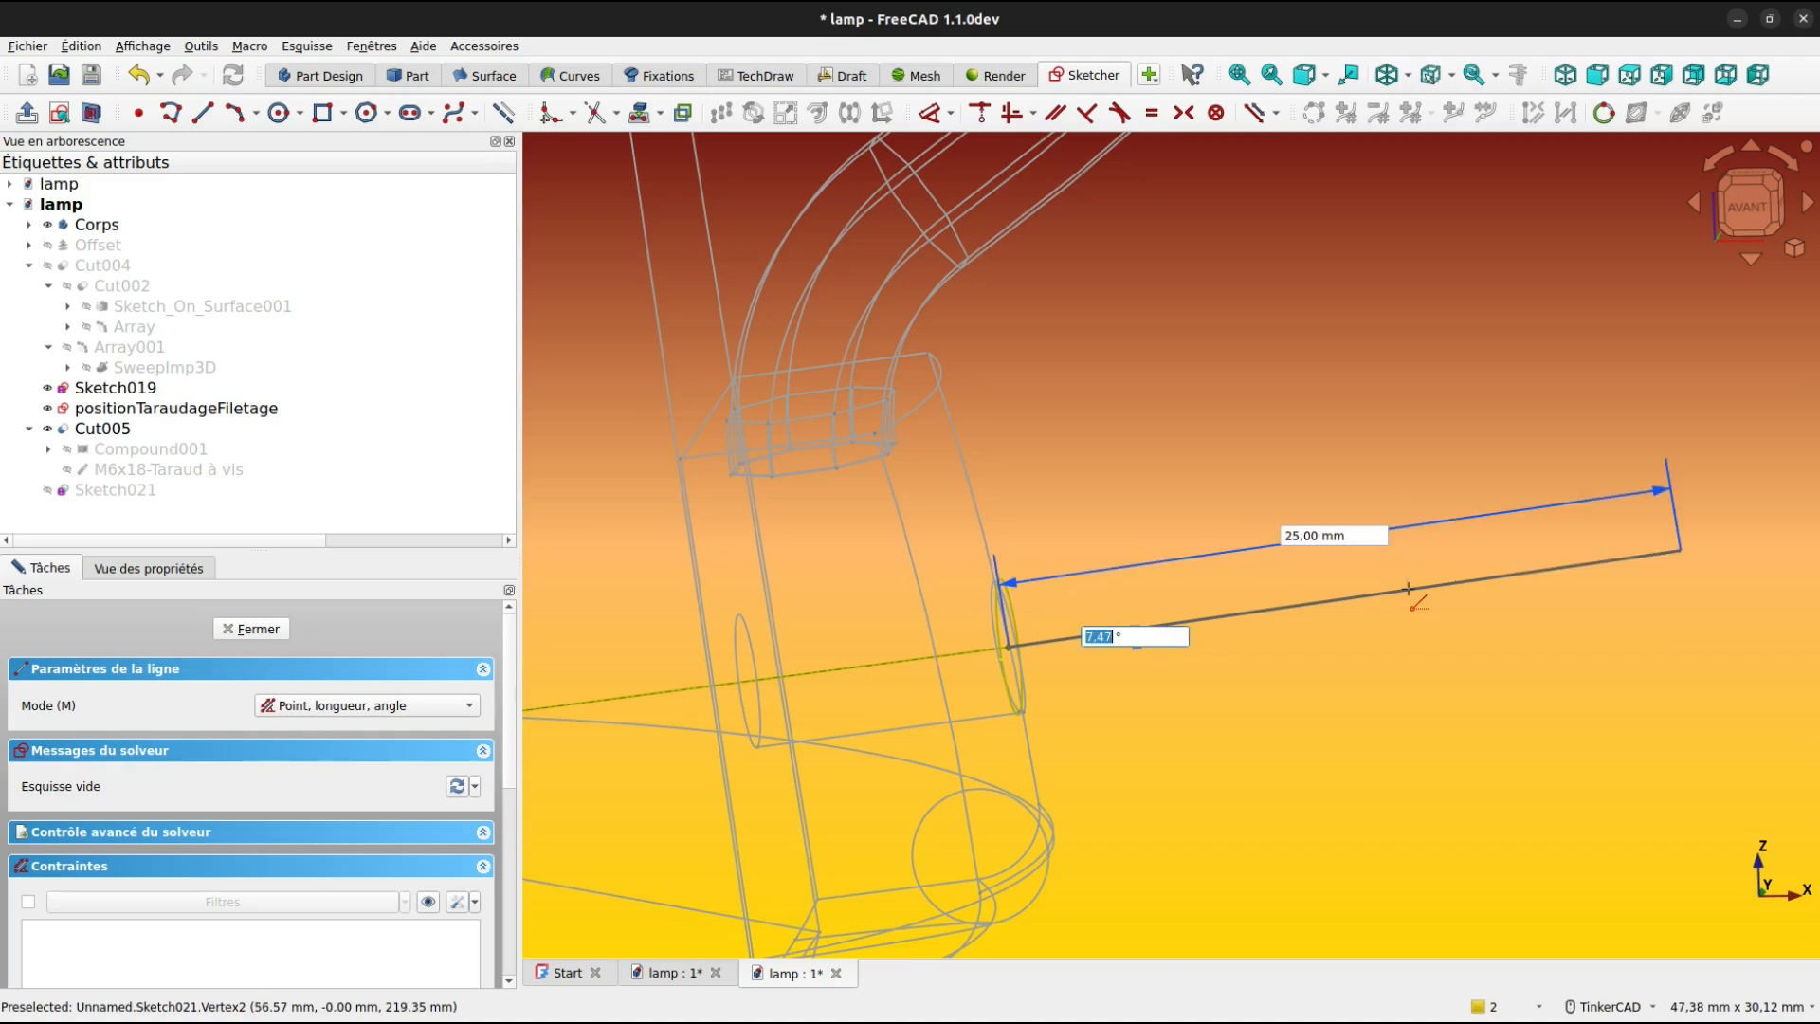
pyautogui.press('Return')
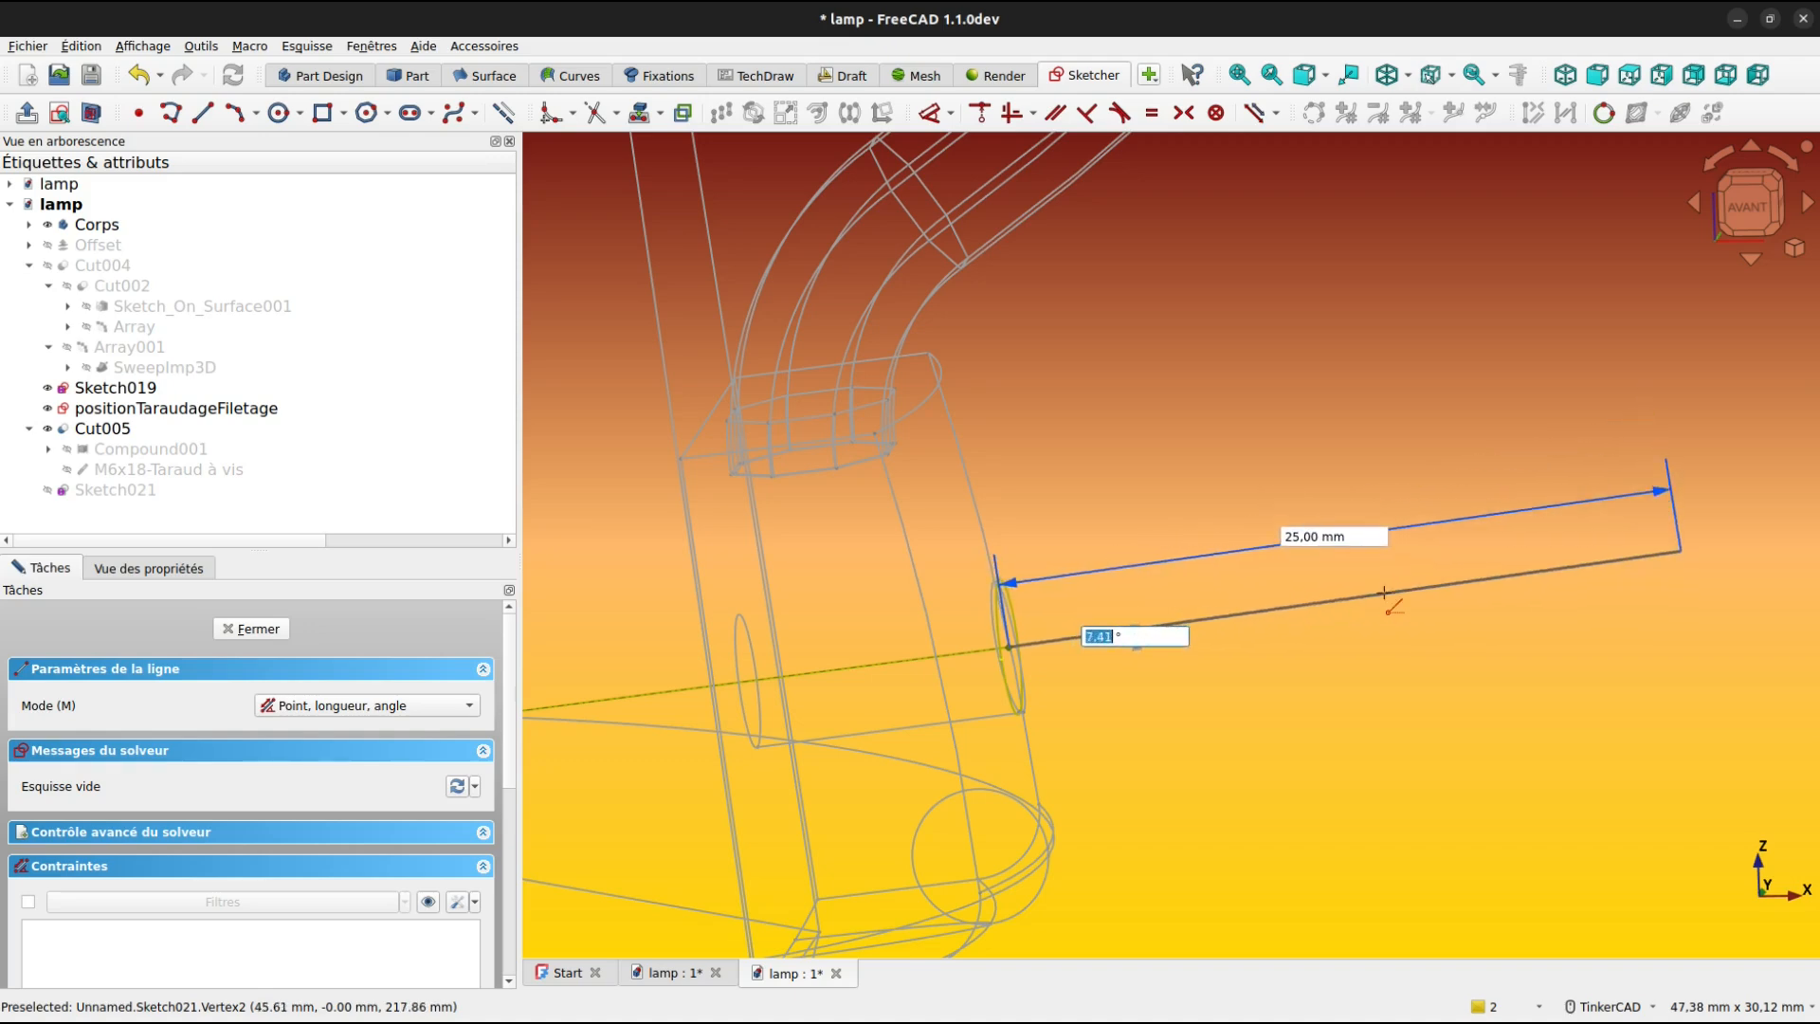
pyautogui.click(1054, 113)
pyautogui.click(1186, 623)
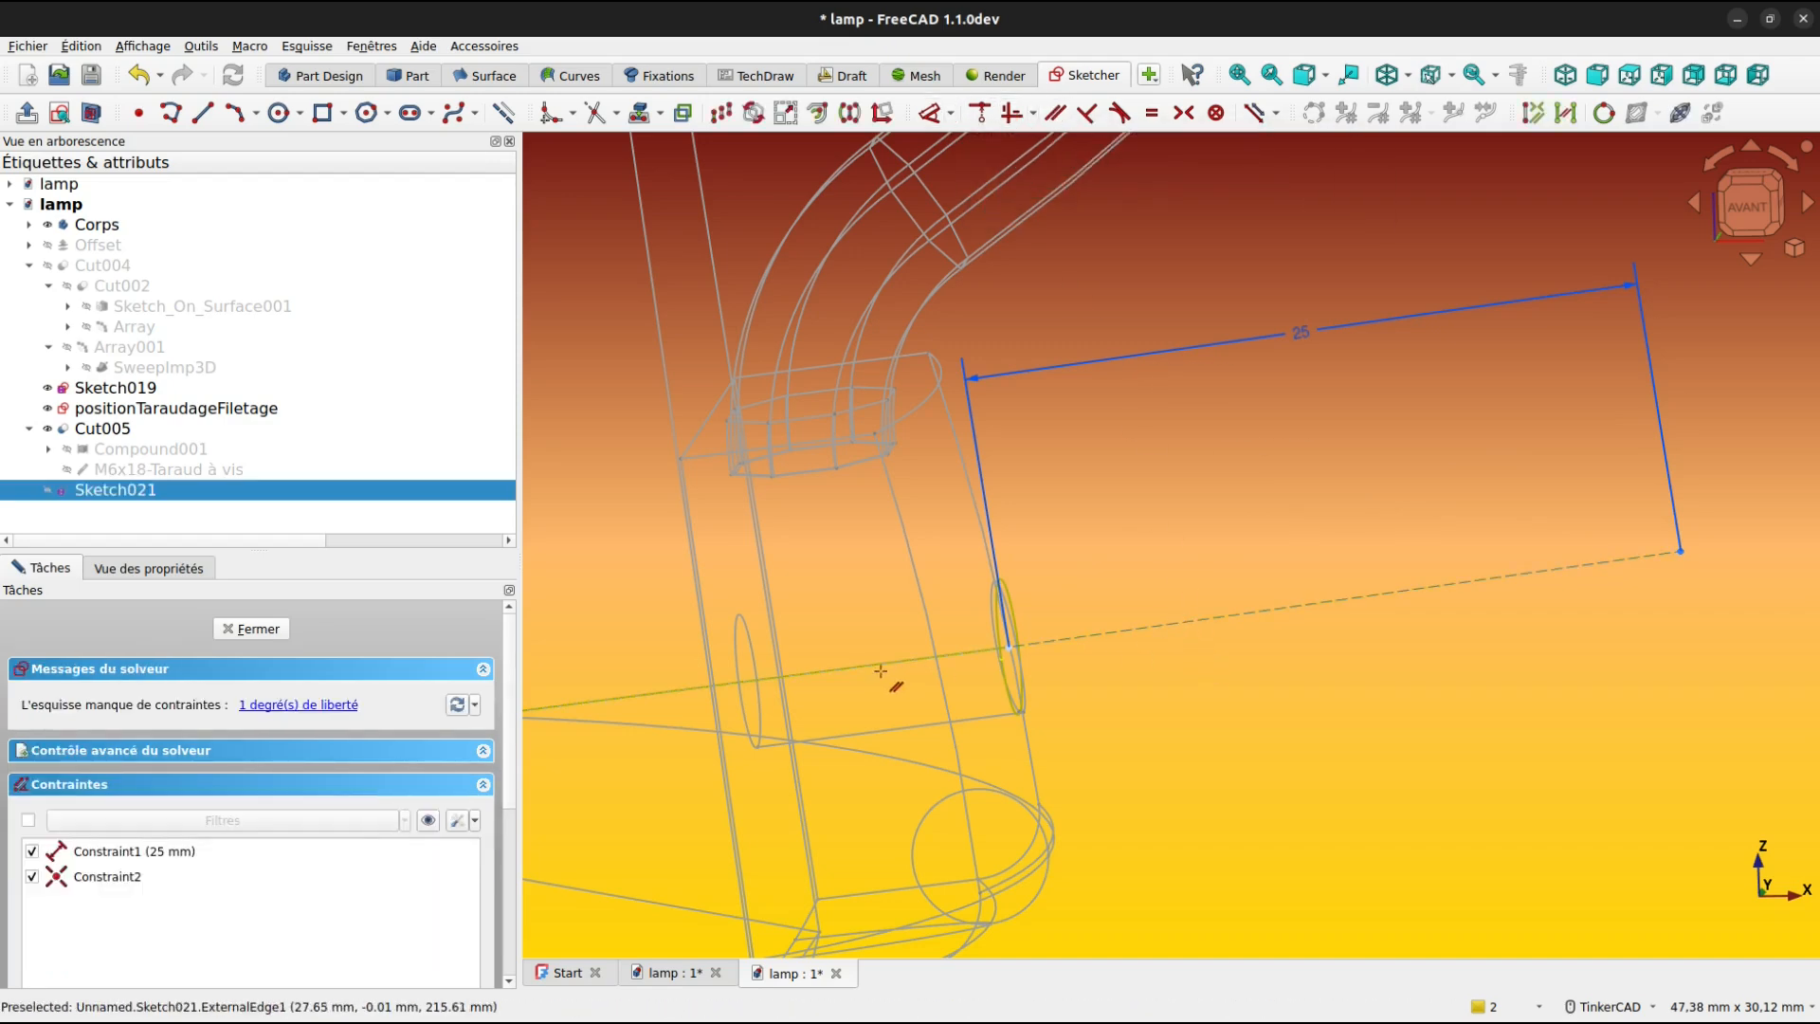
pyautogui.click(862, 664)
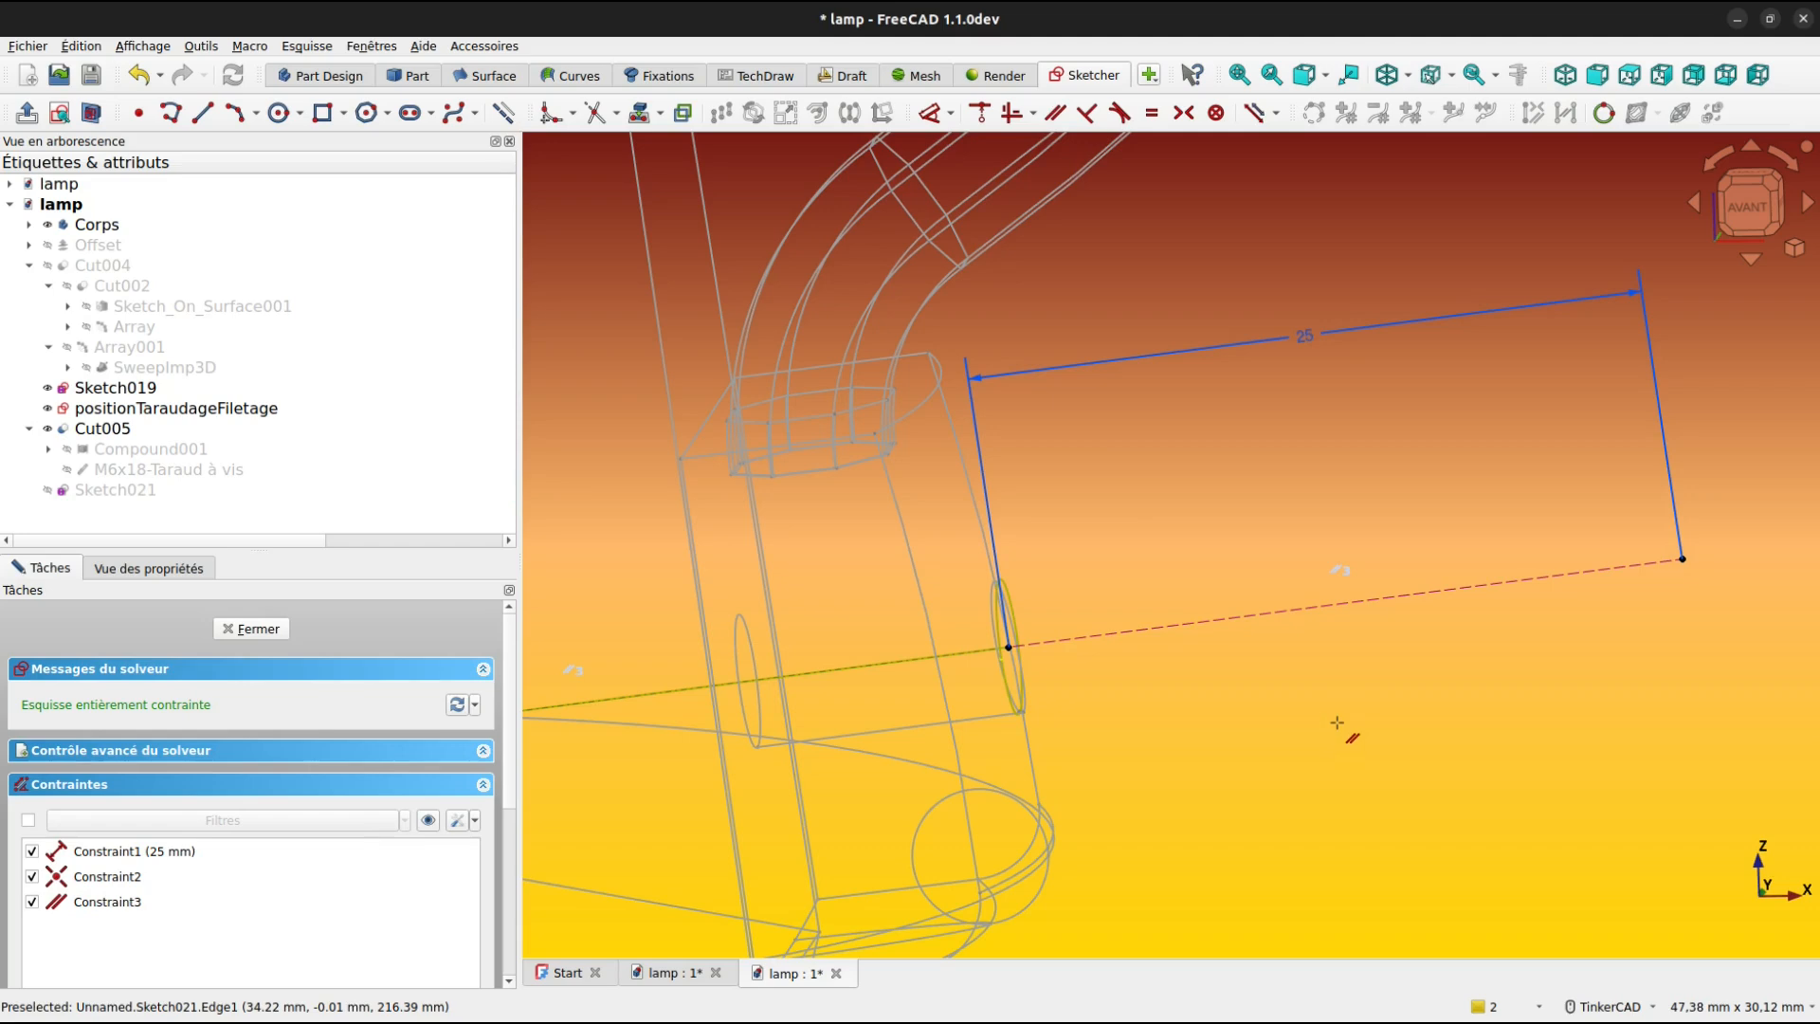
# Draw a 6 mm line crossing the construction line just outside the arm support and constrain it perpendicular to the construction line.
pyautogui.moveTo(1293, 701)
pyautogui.mouseDown(button='middle')
pyautogui.moveTo(1232, 613)
pyautogui.moveTo(1224, 633)
pyautogui.mouseUp(button='middle')
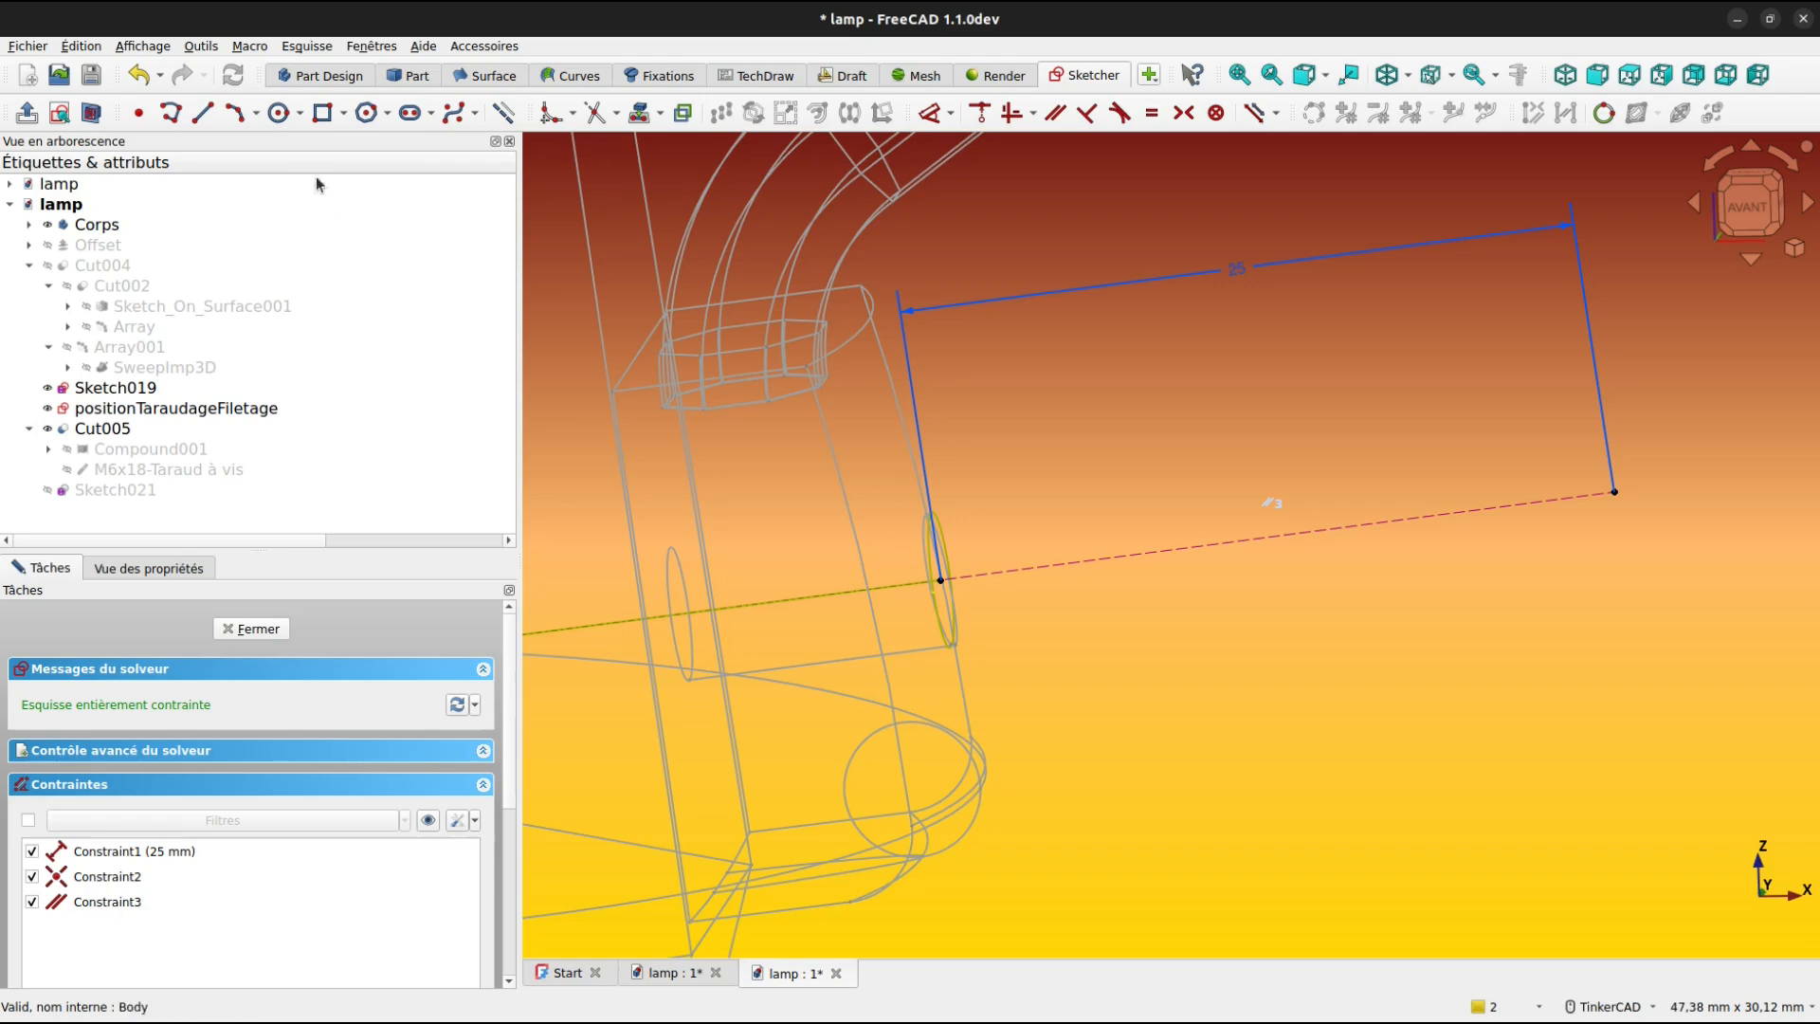
pyautogui.click(202, 113)
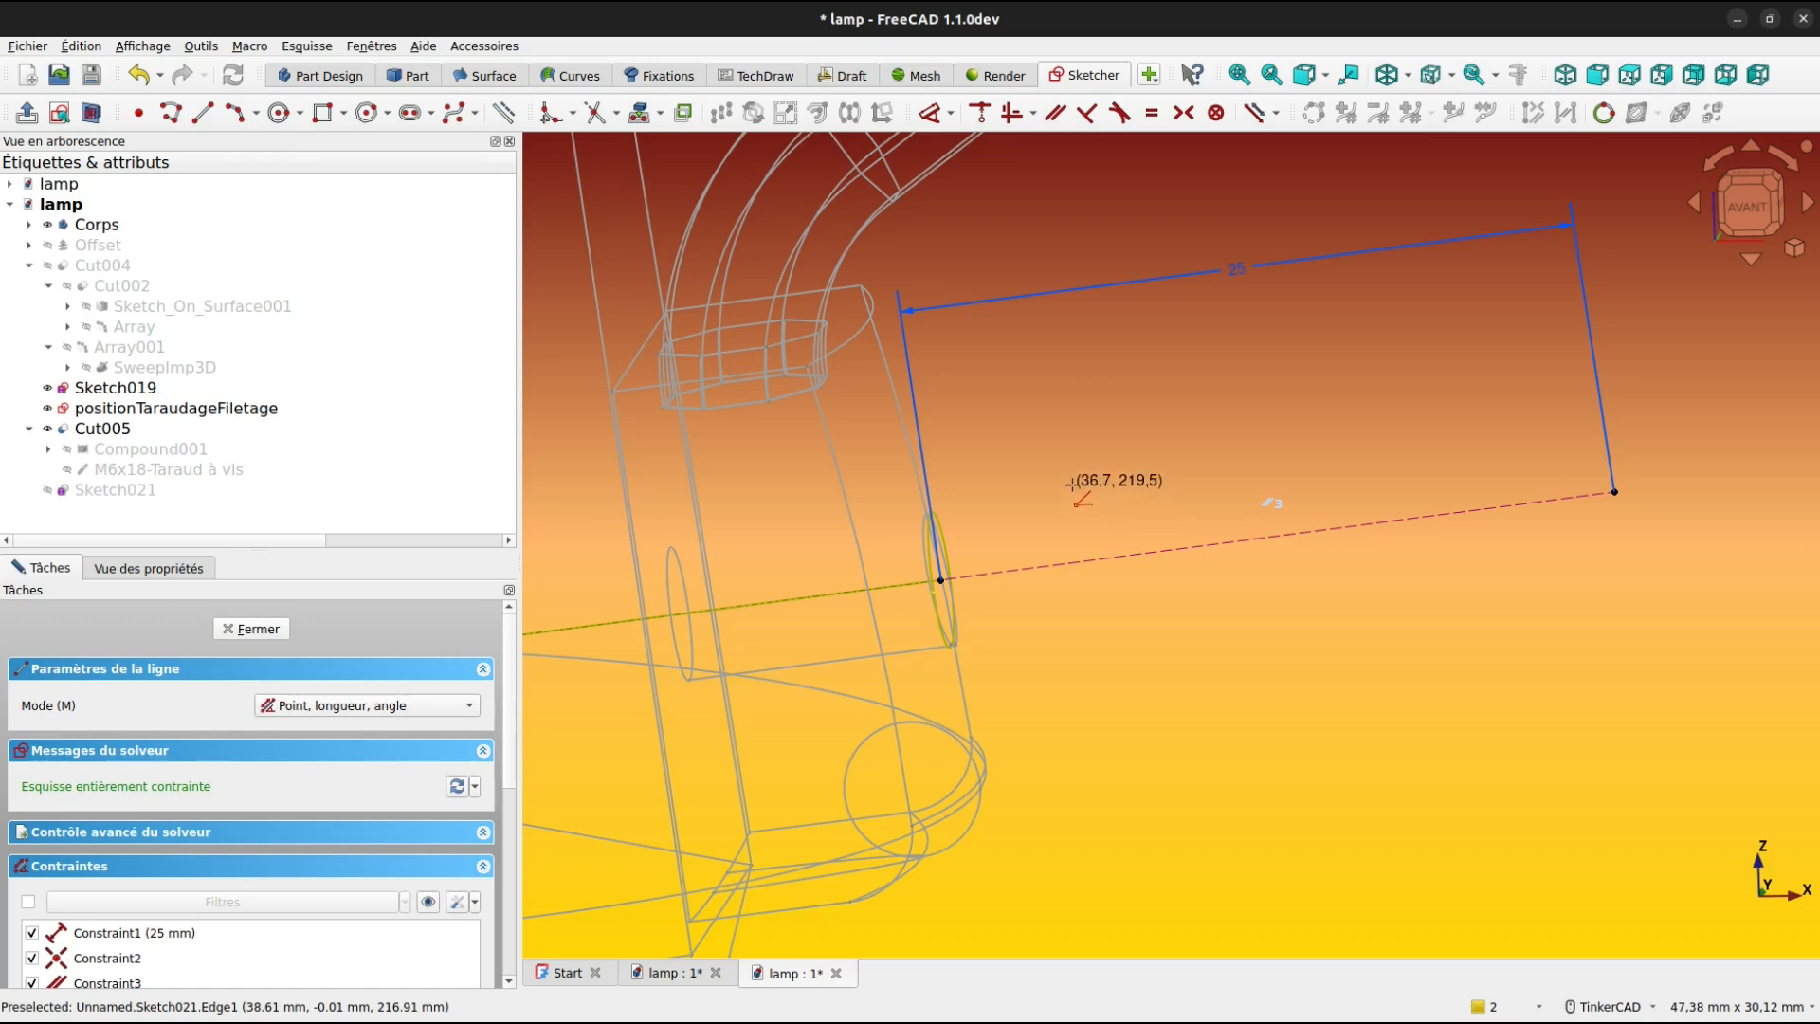
pyautogui.click(1072, 484)
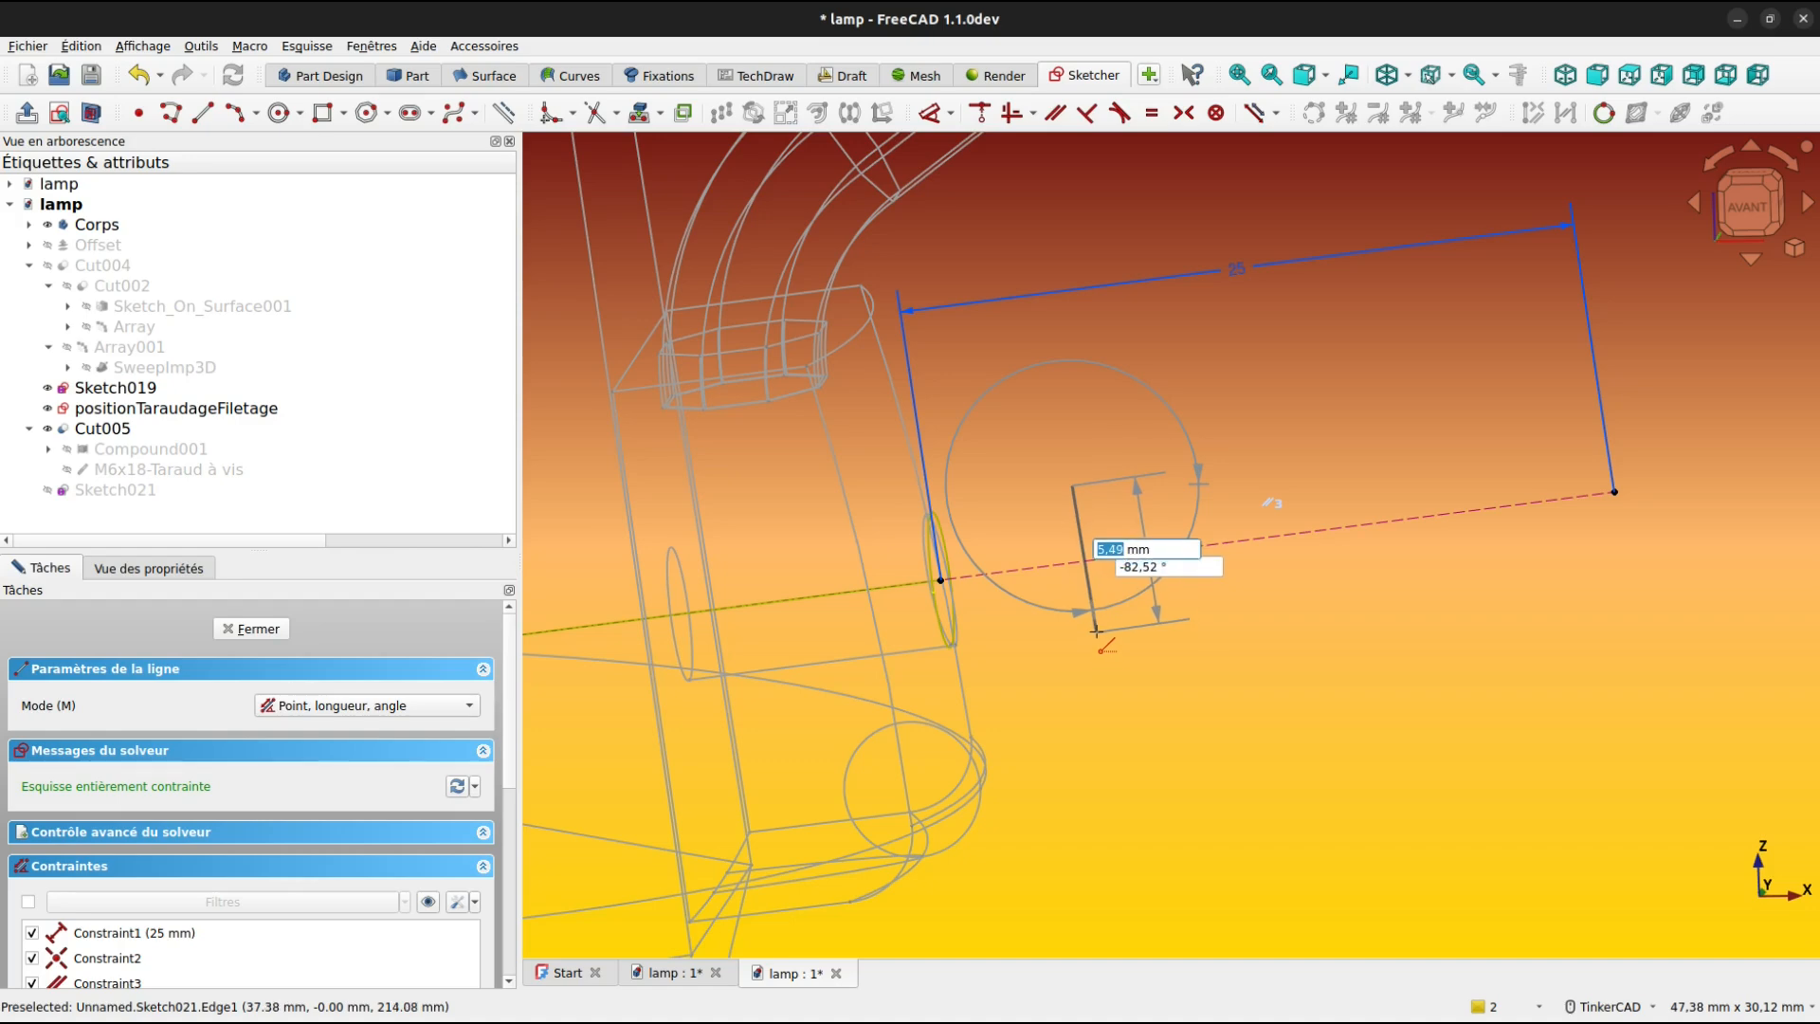
pyautogui.write('6')
pyautogui.press('Tab')
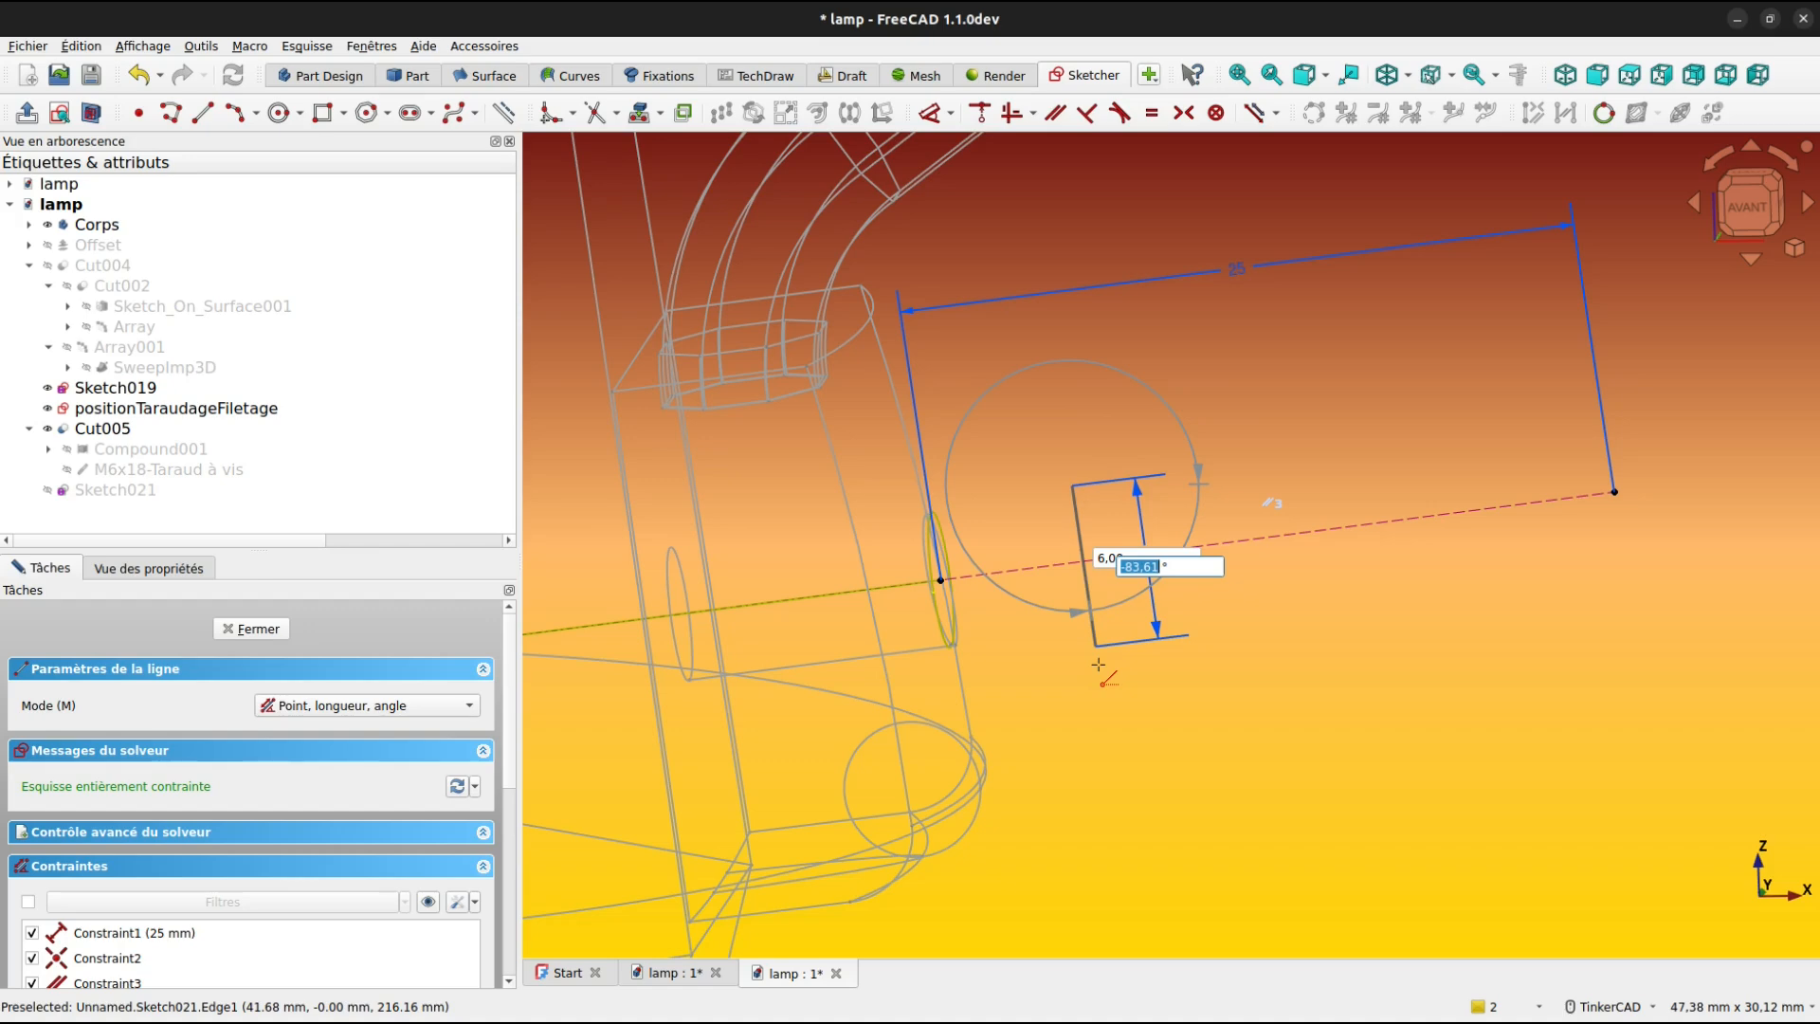
pyautogui.press('Return')
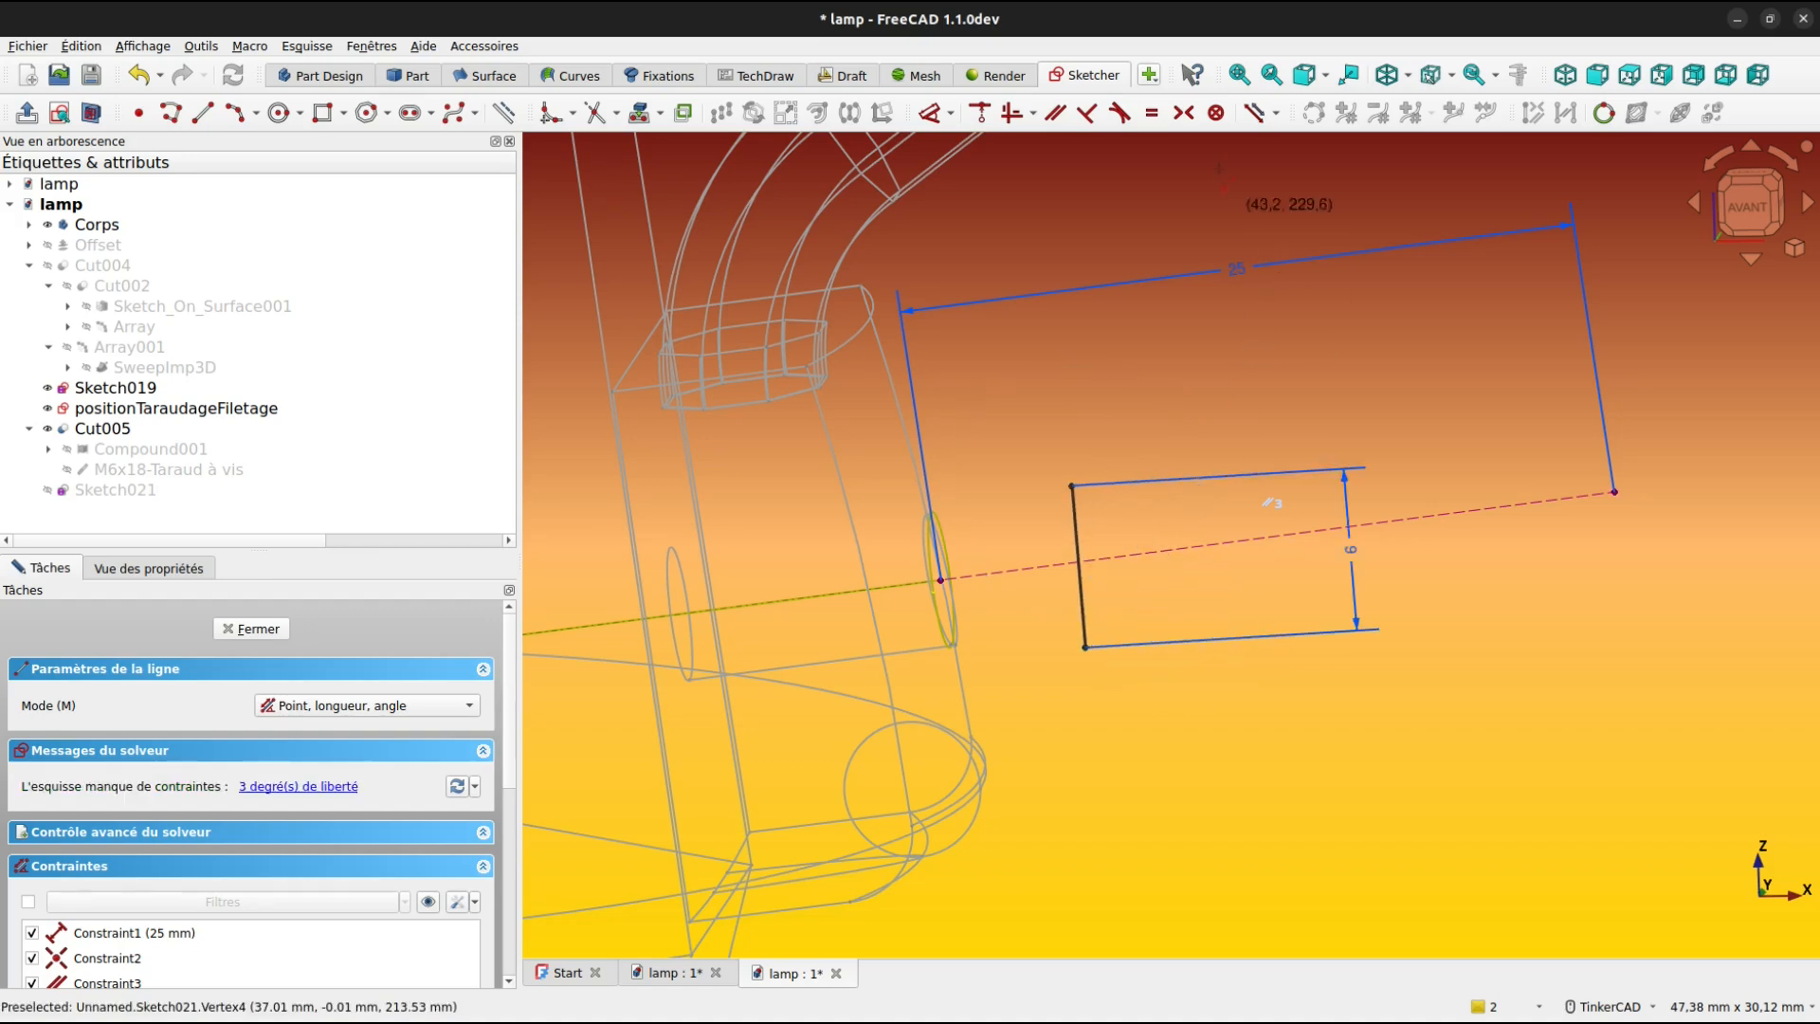
pyautogui.click(1082, 113)
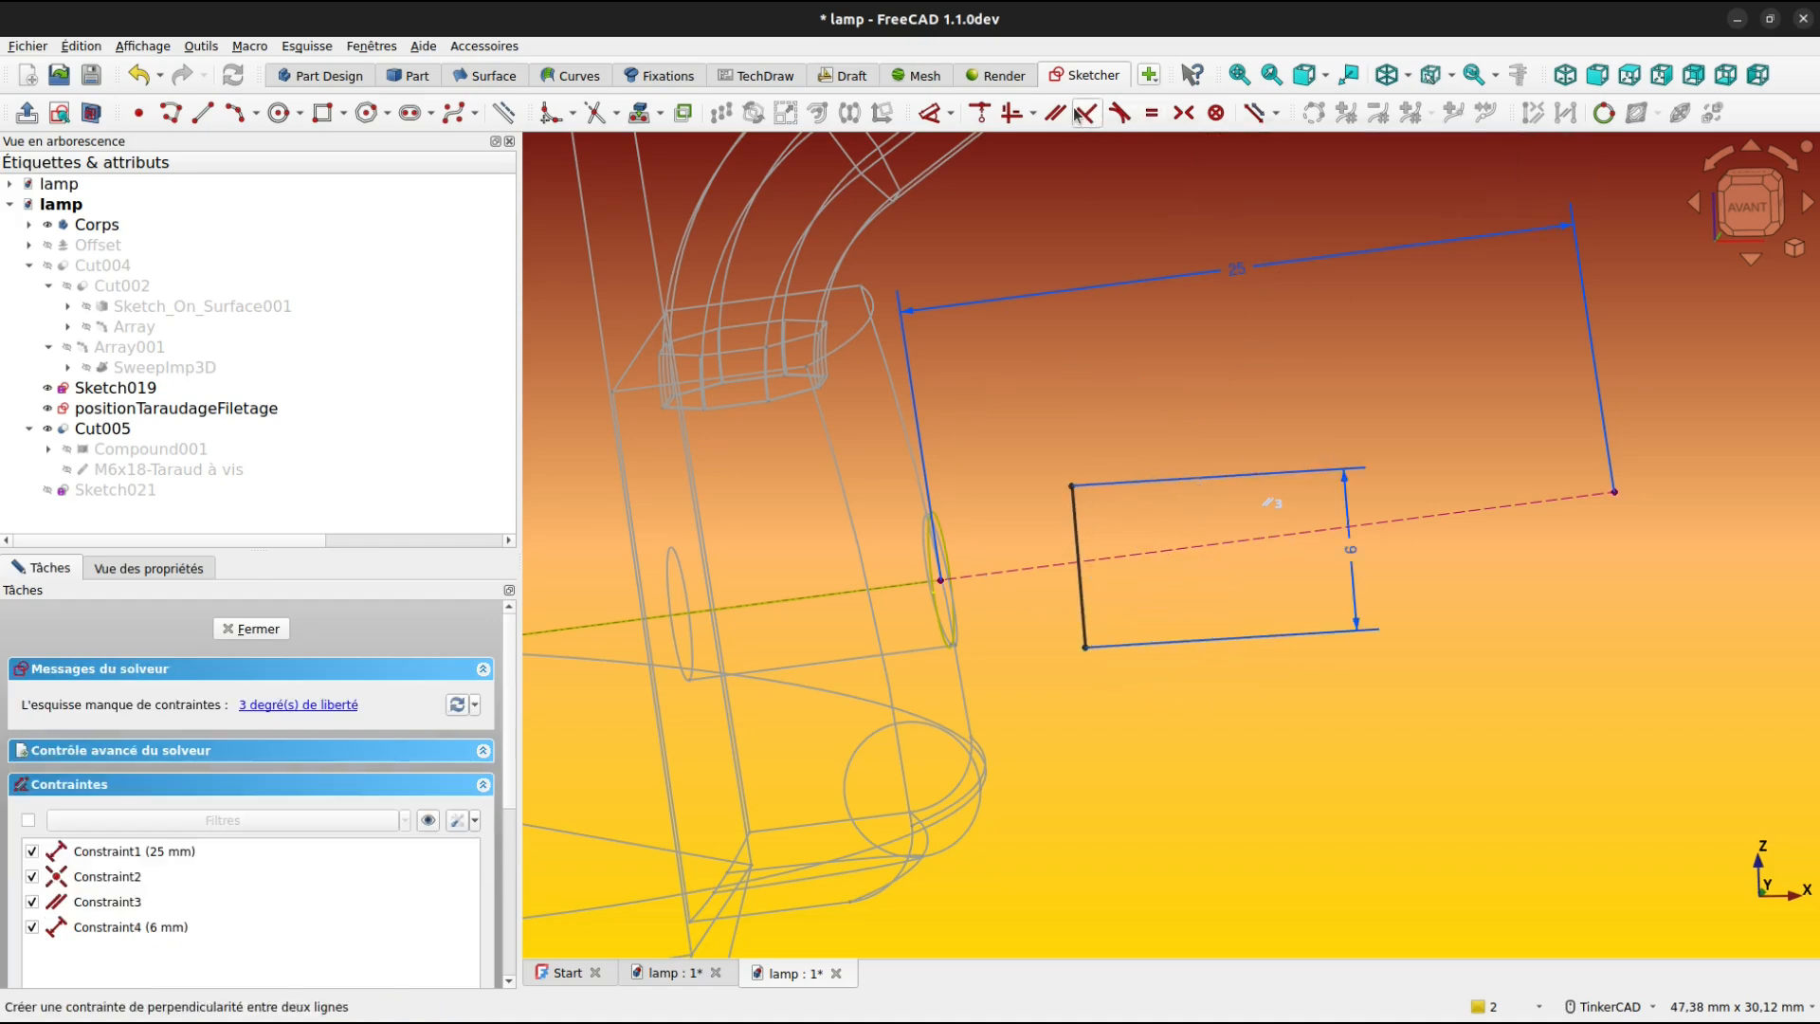
pyautogui.click(1132, 545)
pyautogui.click(1078, 540)
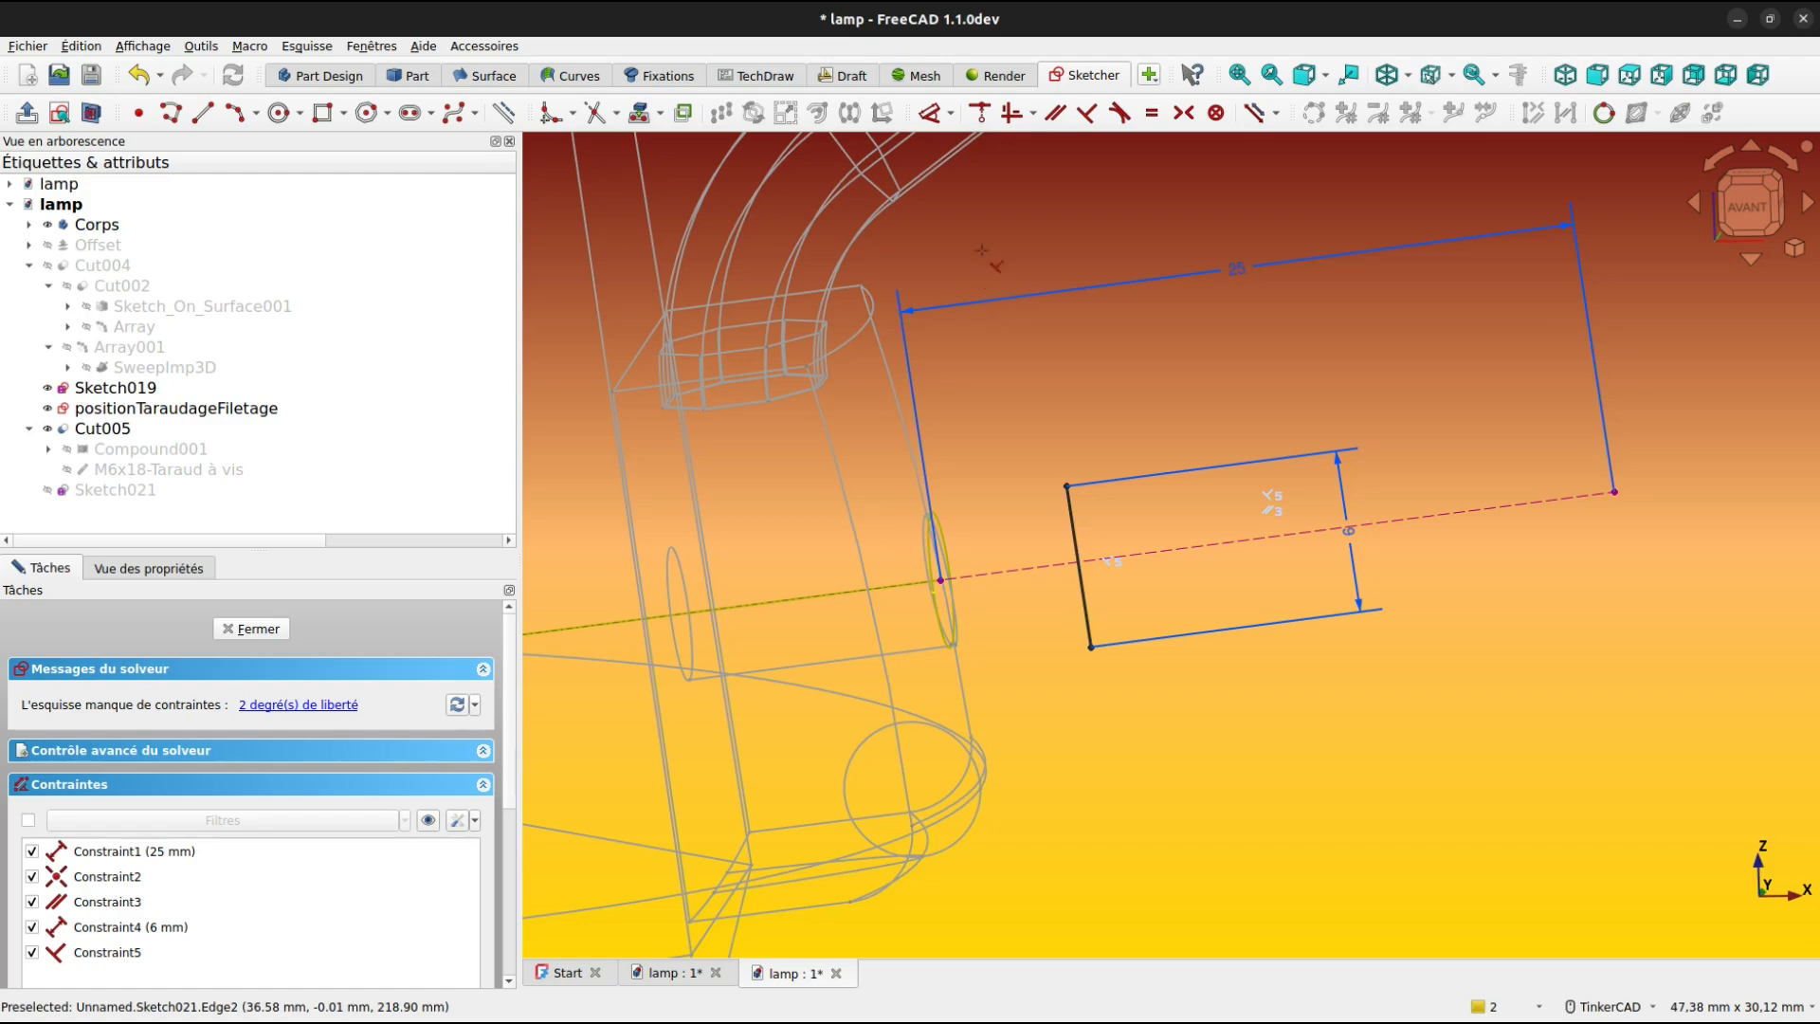
# Place a point at the midpoint of the 6 mm line and constrain it onto the construction line.
pyautogui.scroll(4, 1087, 531)
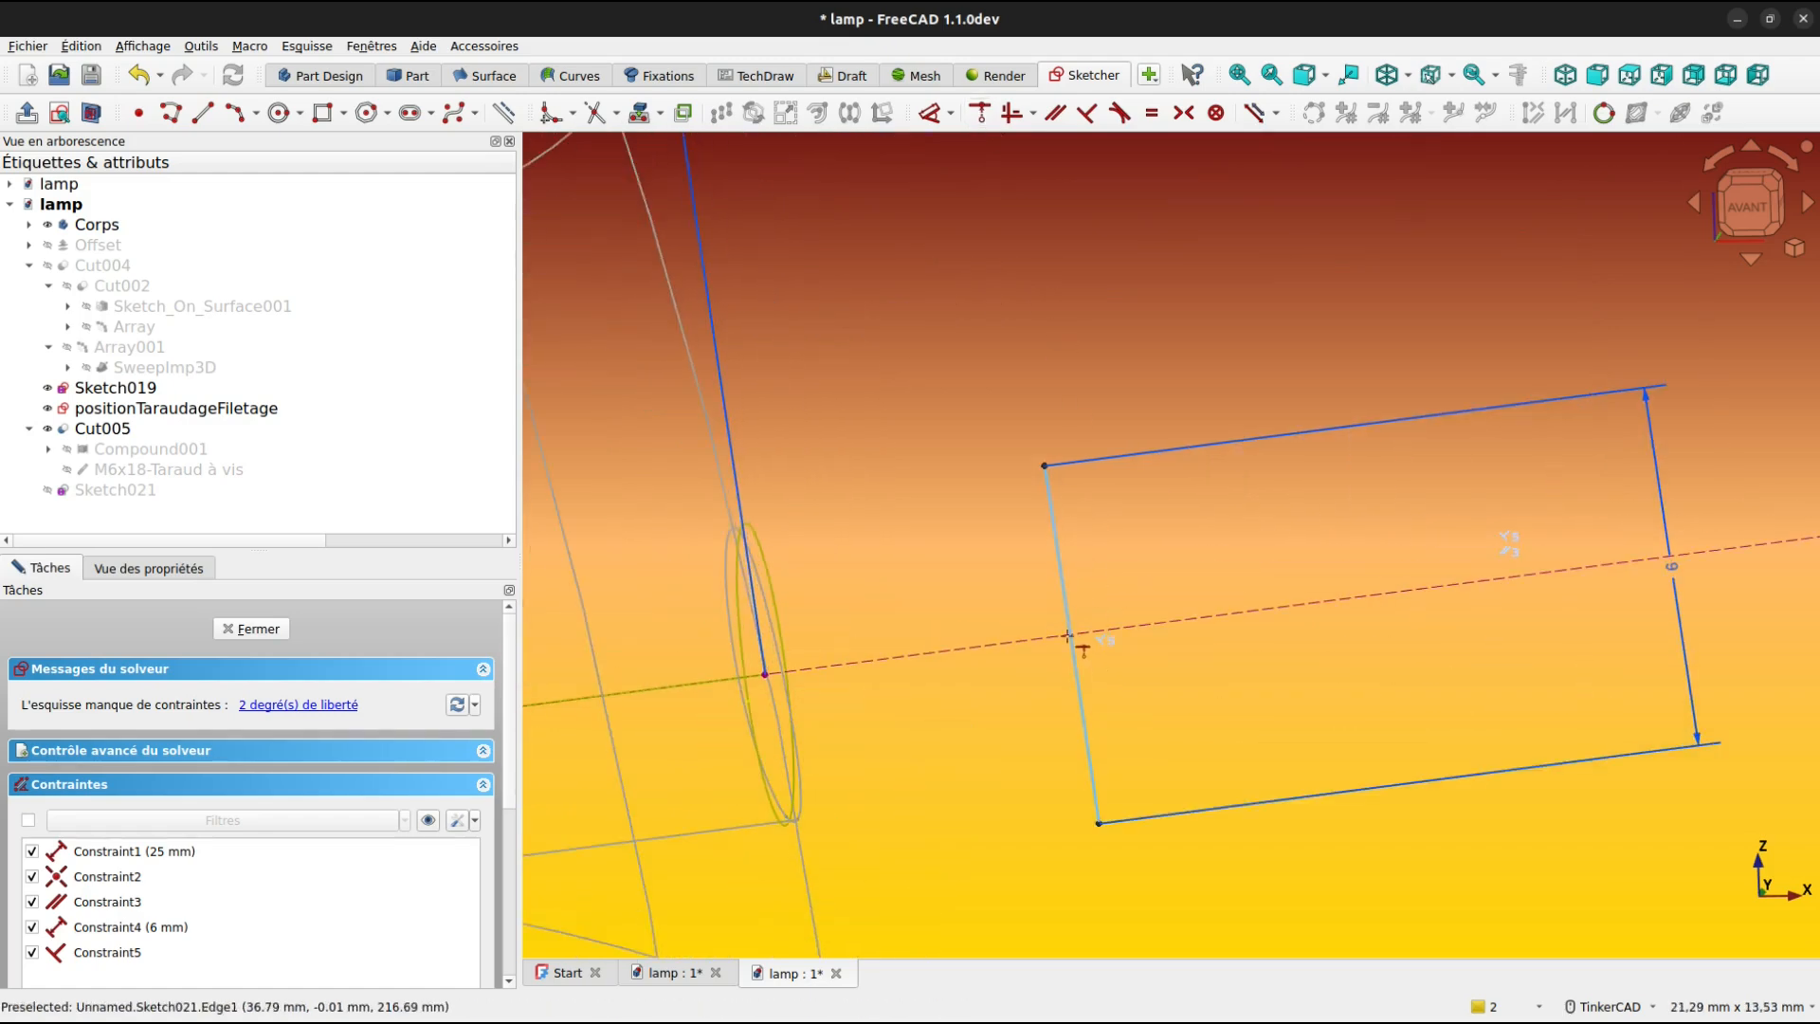
pyautogui.moveTo(1083, 698); pyautogui.dragTo(1060, 597)
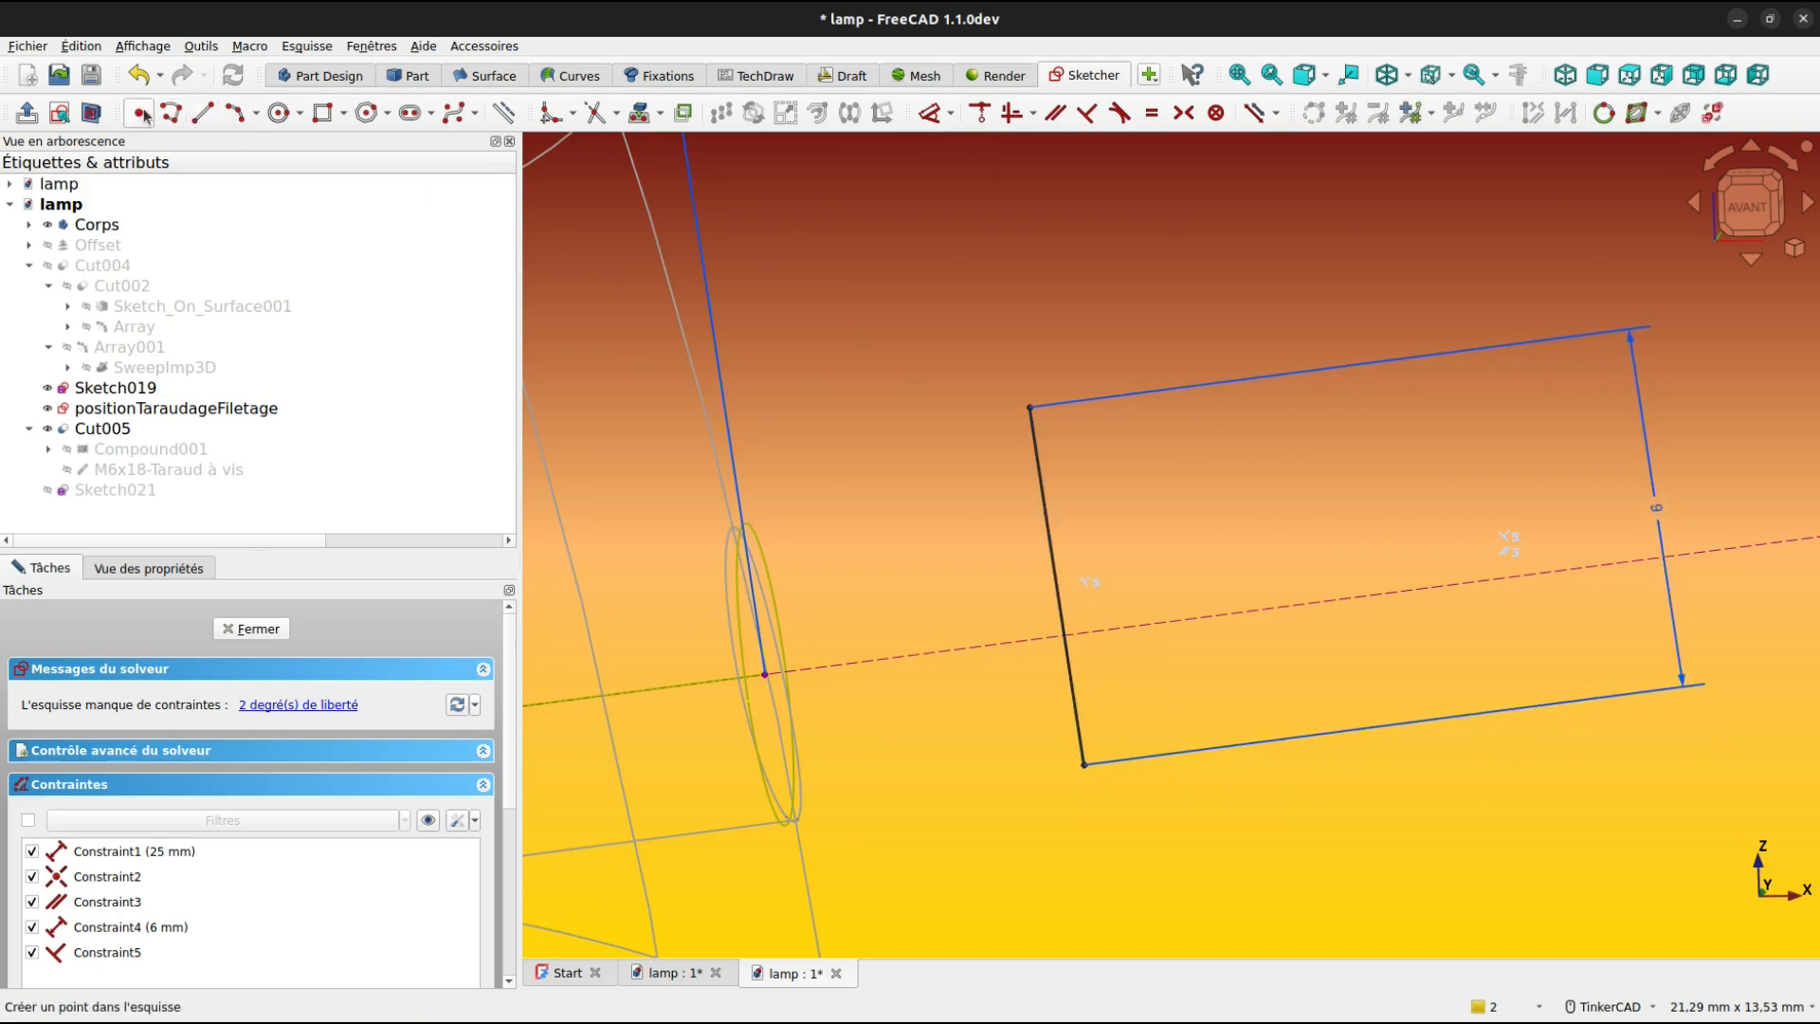
pyautogui.click(504, 113)
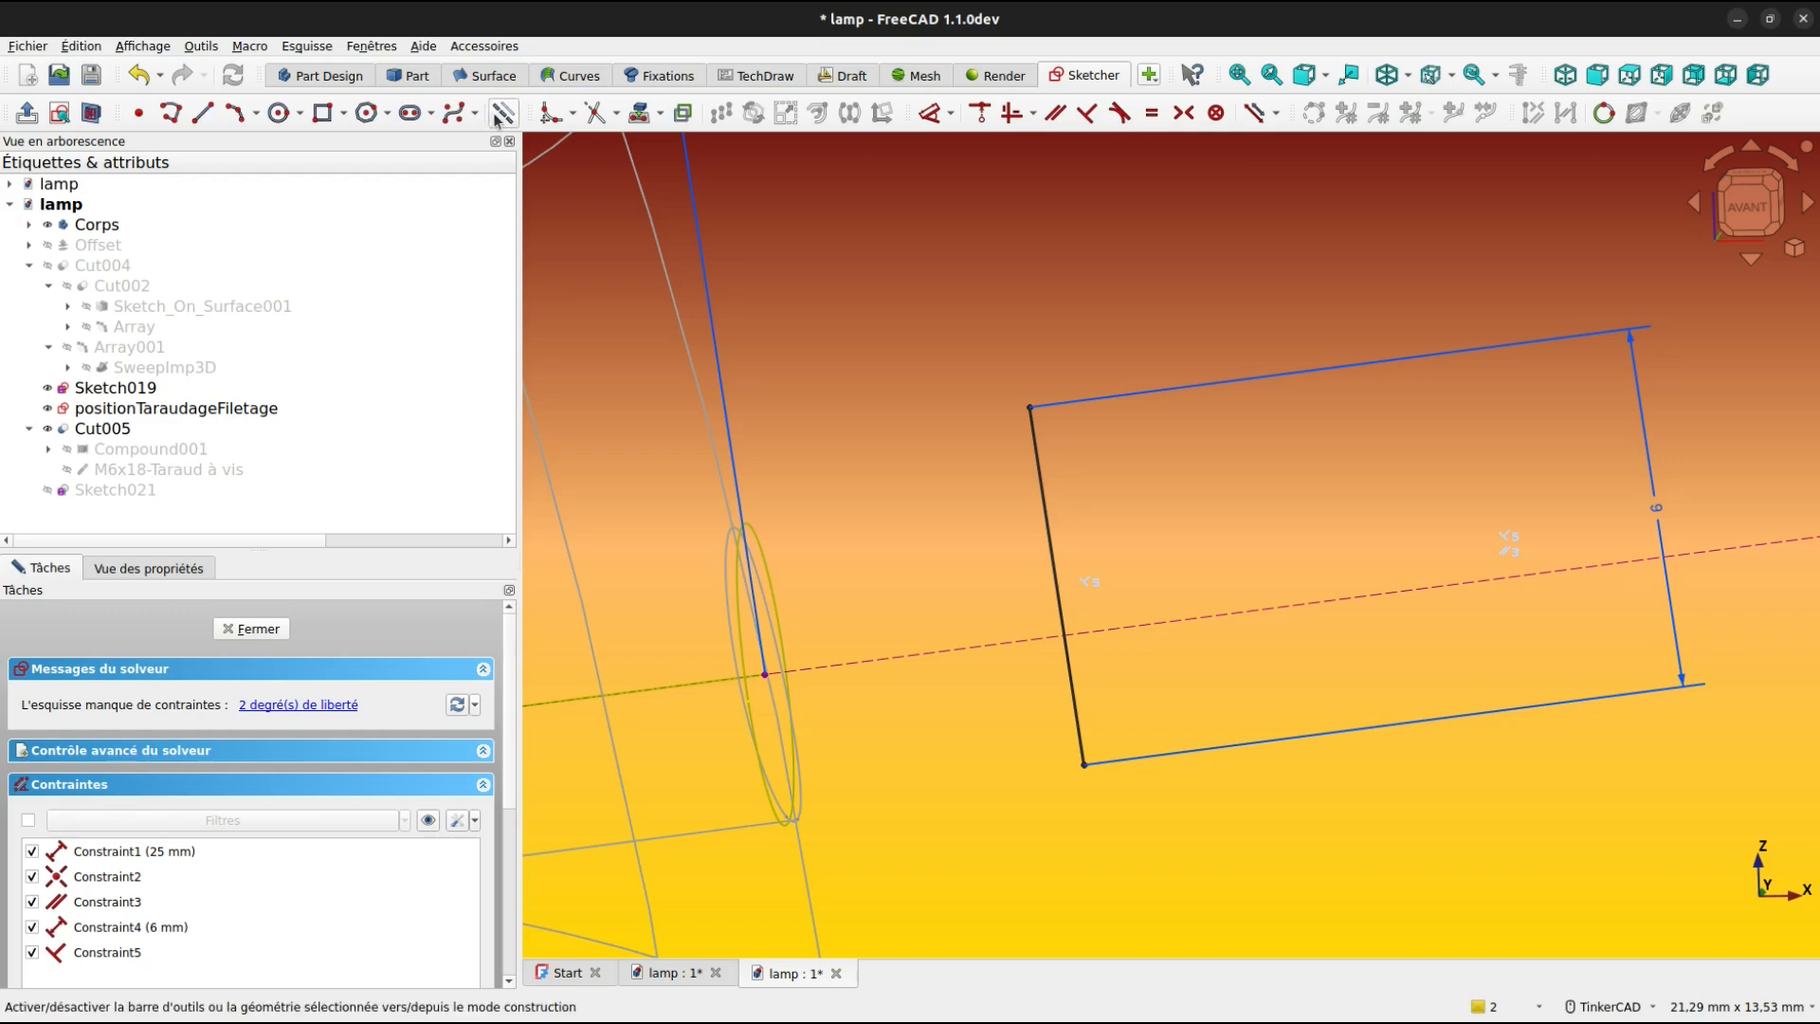
pyautogui.click(1052, 581)
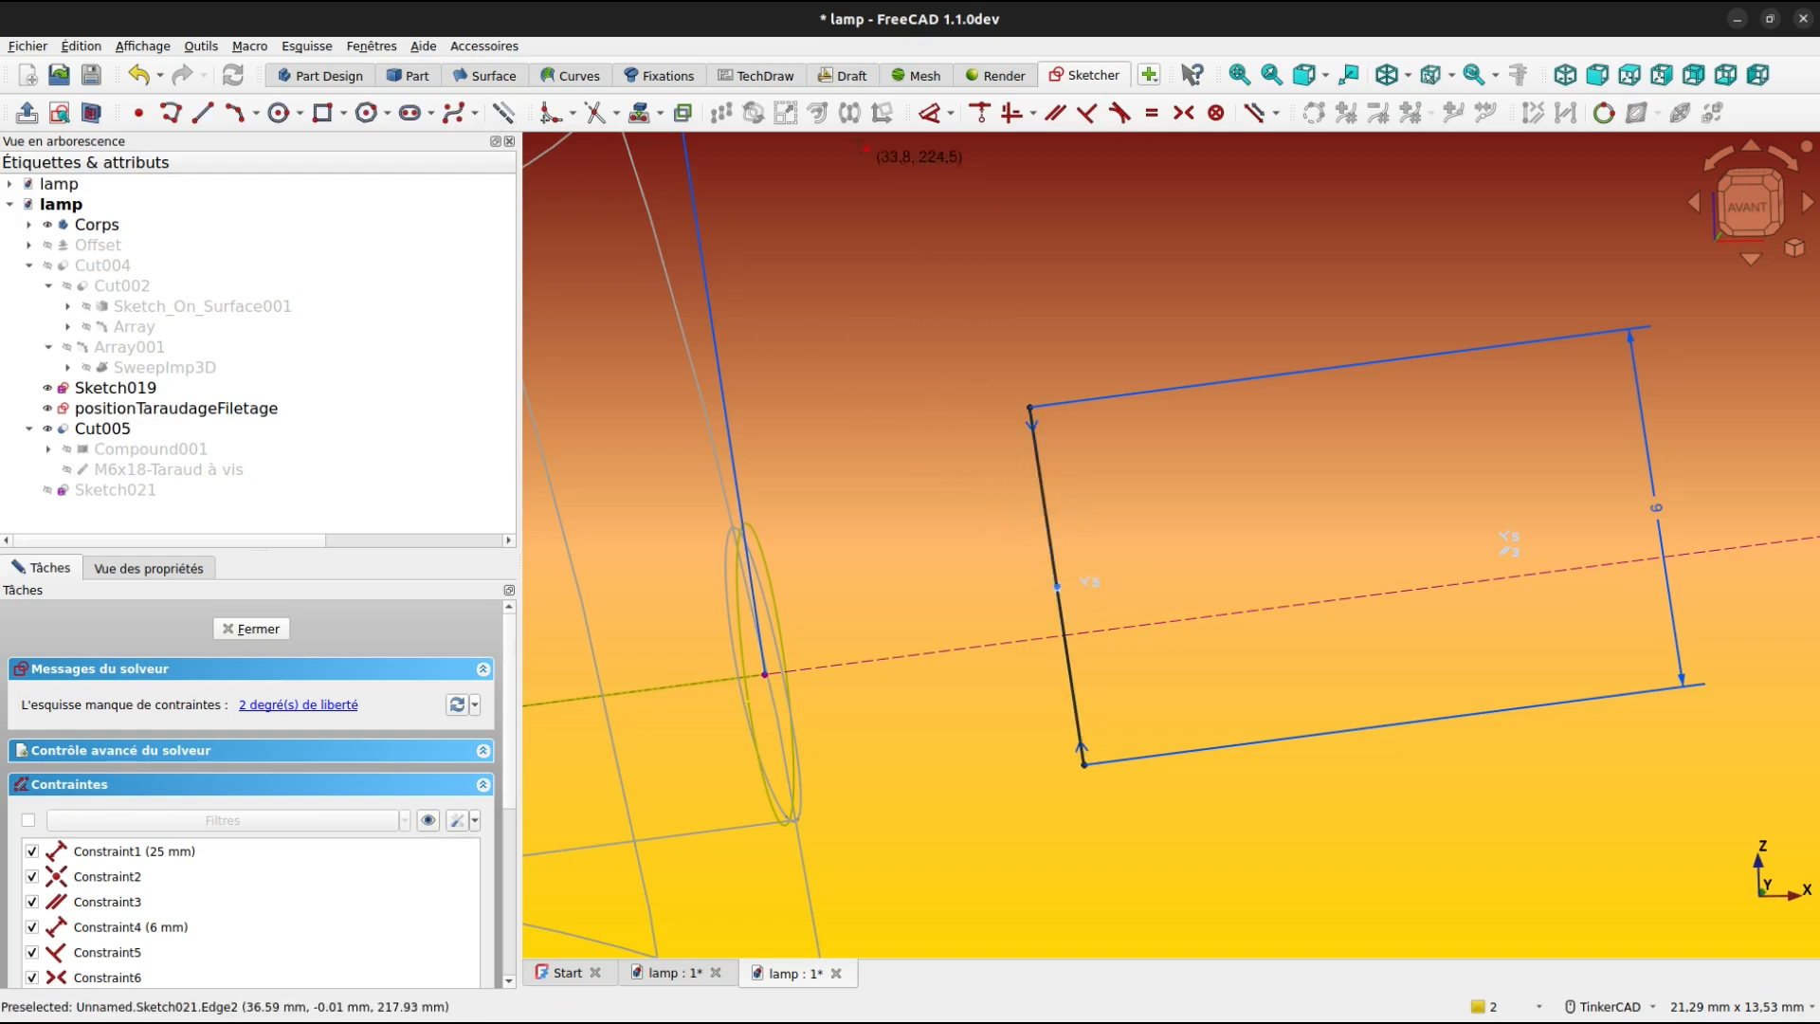
pyautogui.click(979, 112)
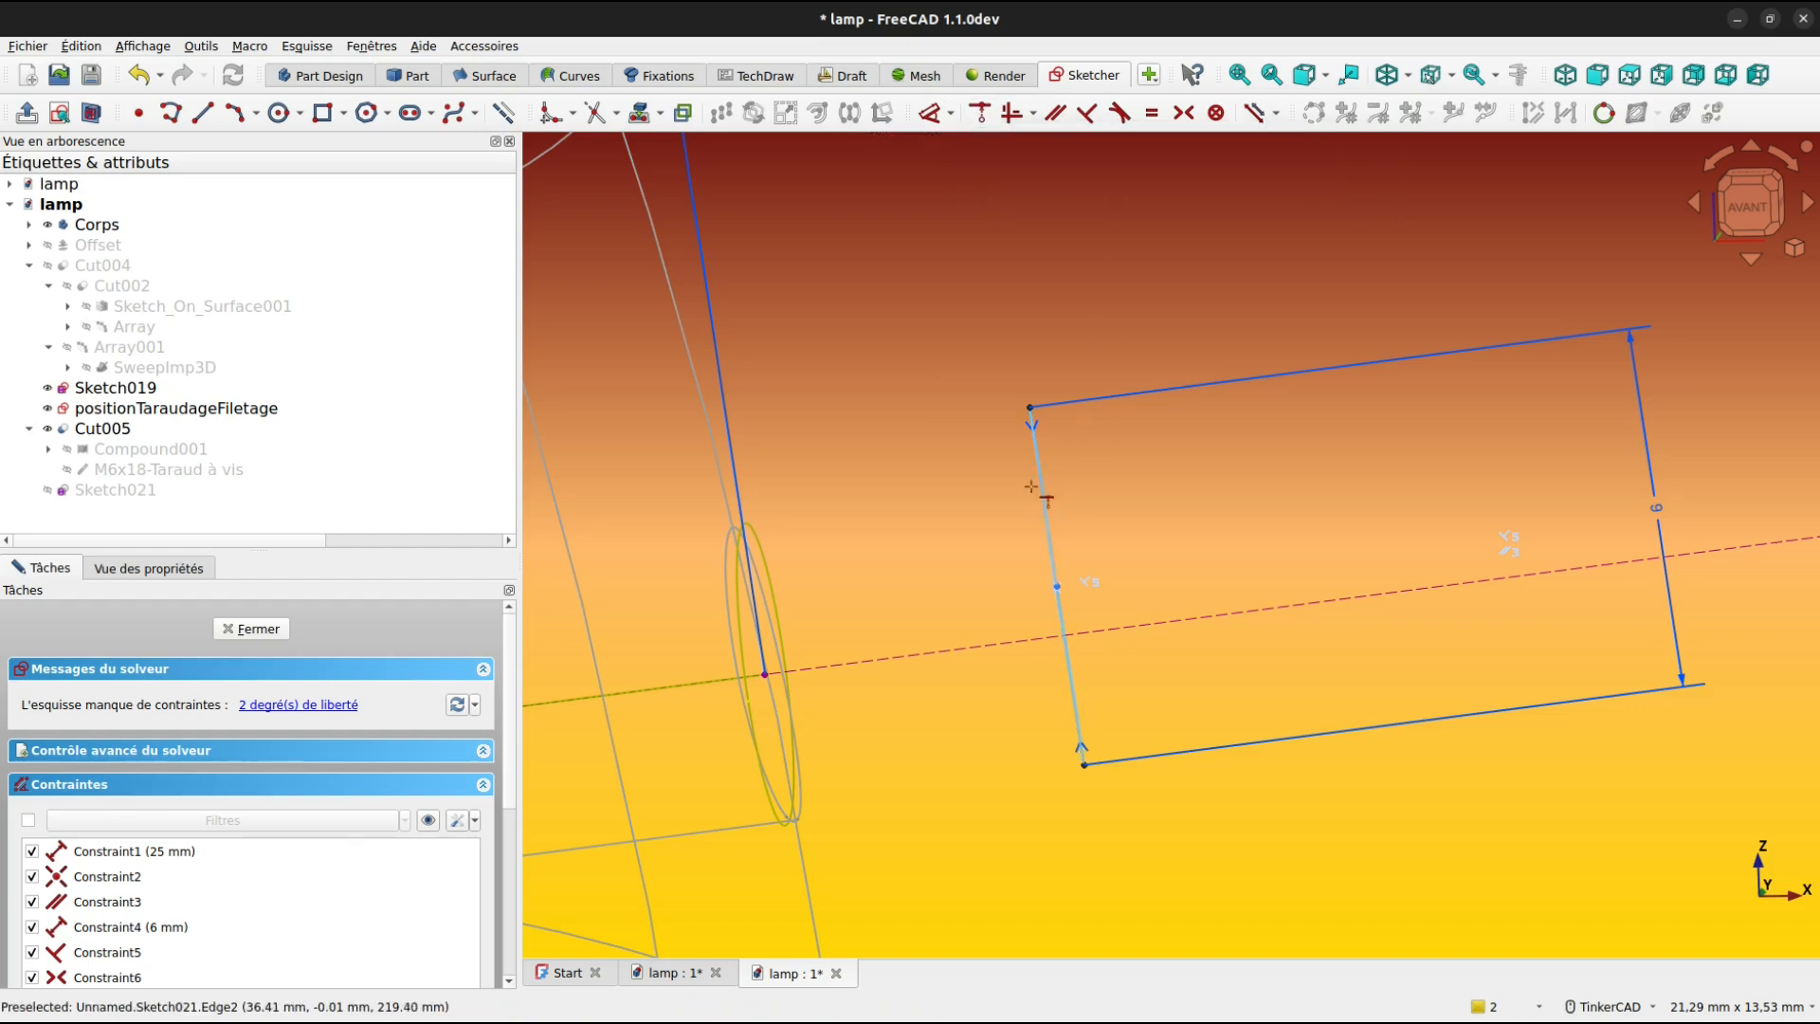
pyautogui.click(1059, 588)
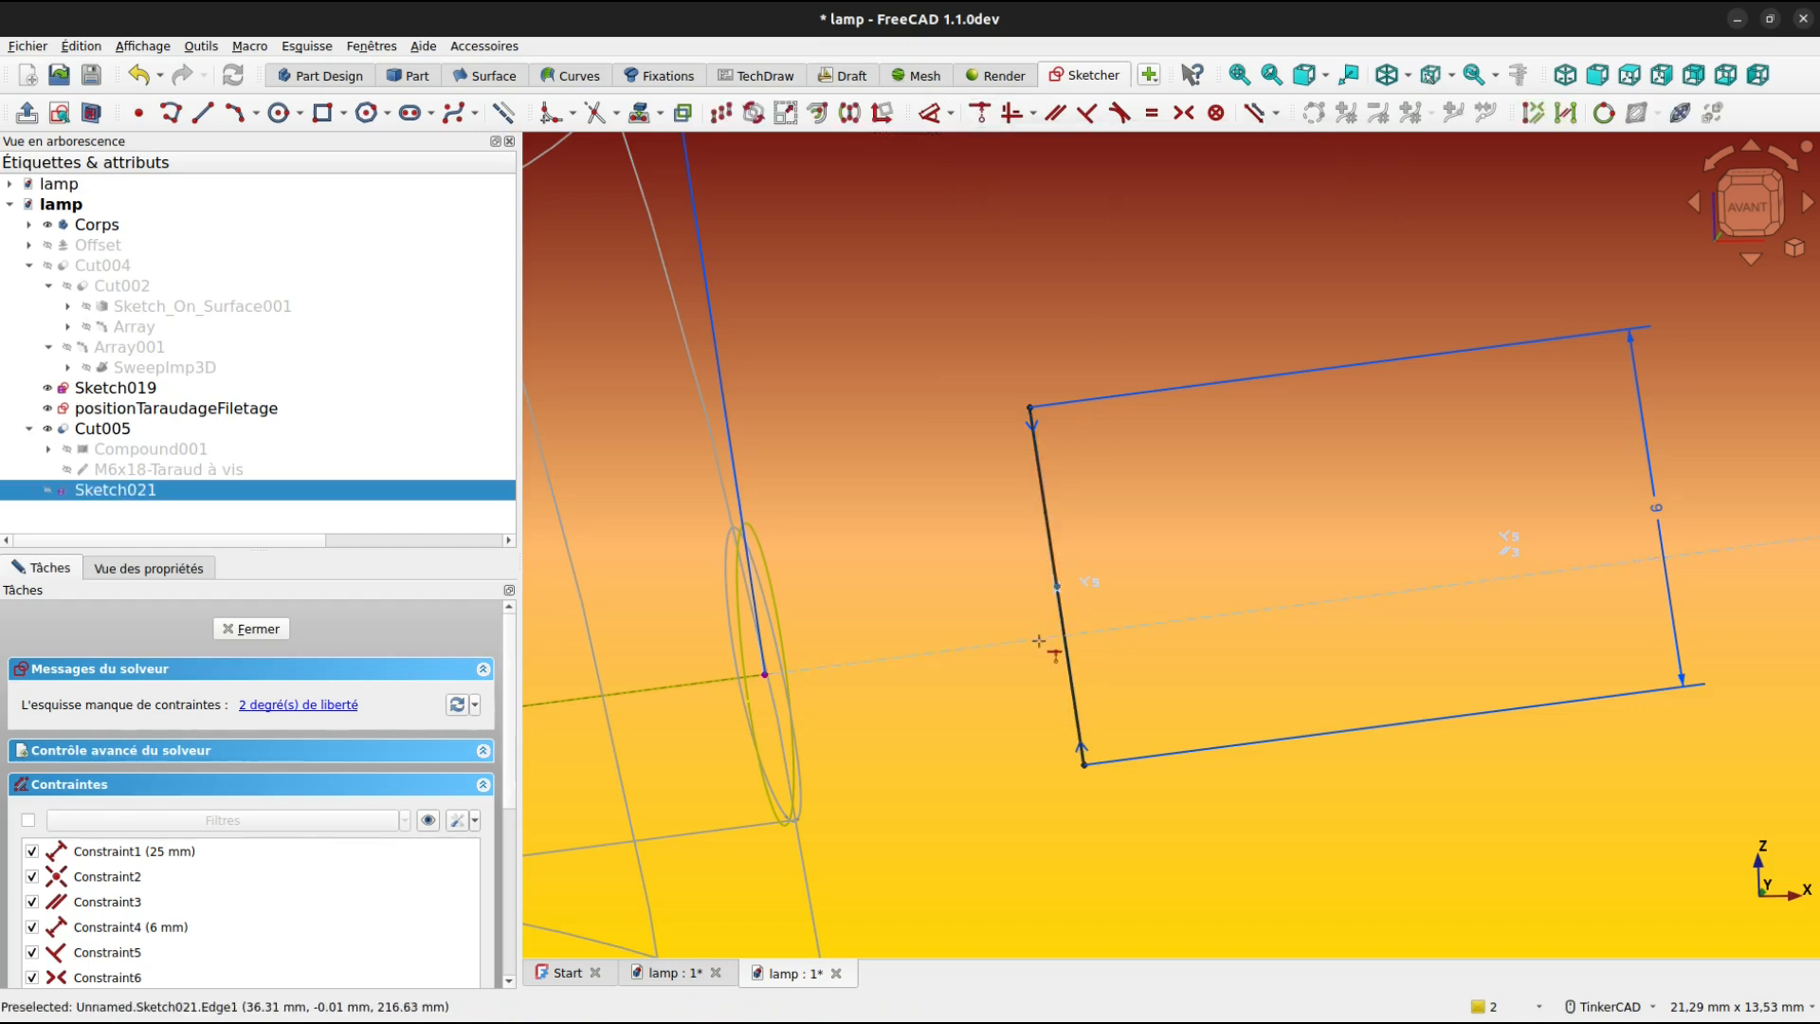
pyautogui.click(1038, 642)
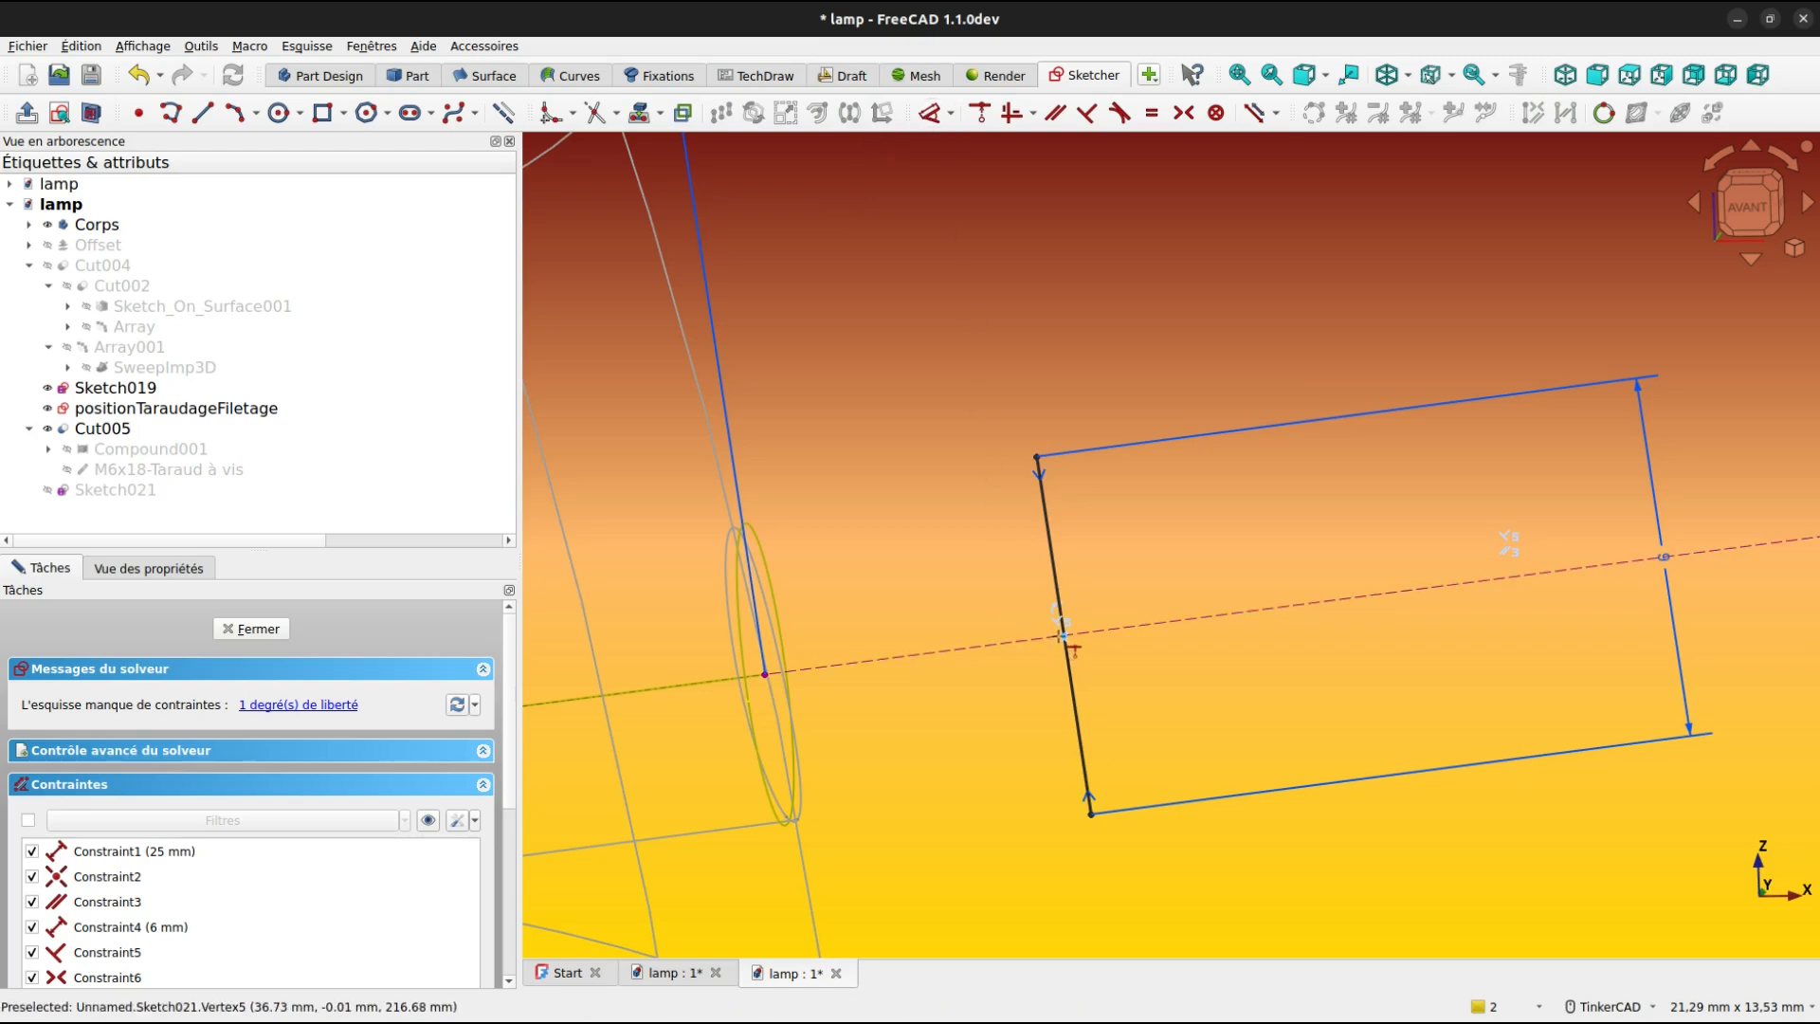
pyautogui.click(1062, 643)
# Dimension the distance from the construction line's inner end to the 6 mm line's midpoint and set it to 3 mm.
pyautogui.click(929, 113)
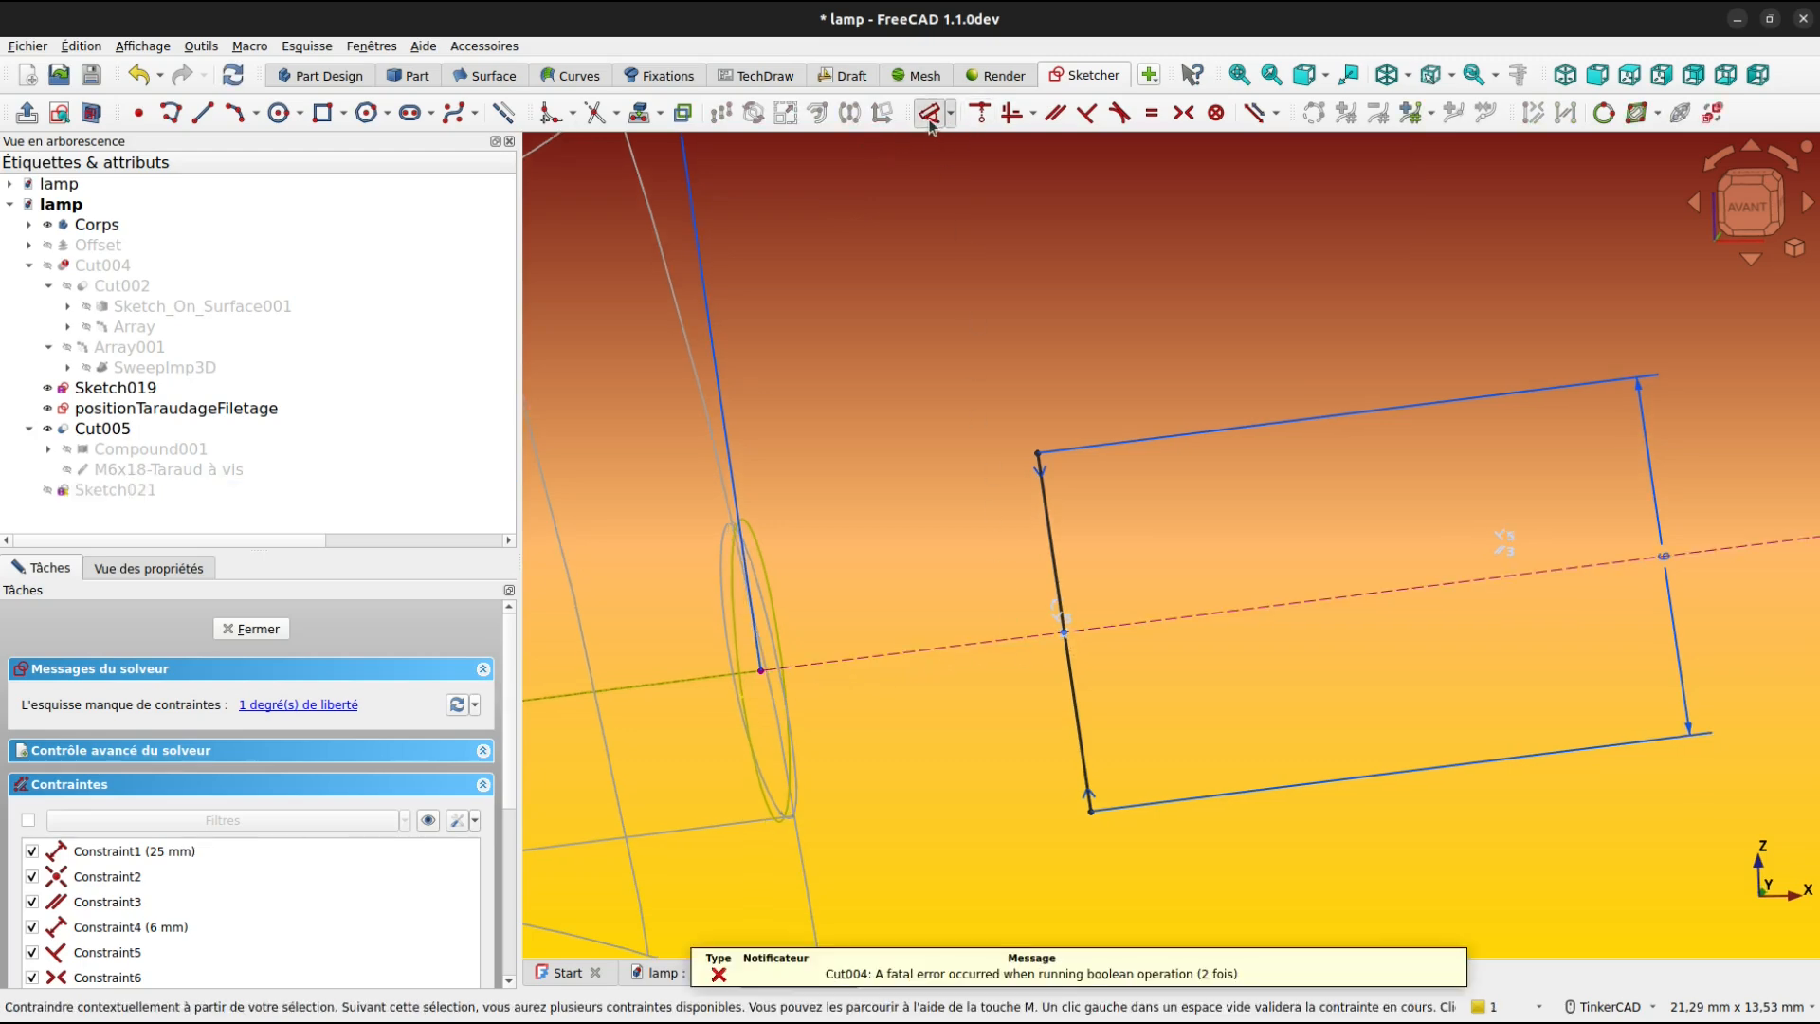
pyautogui.click(761, 672)
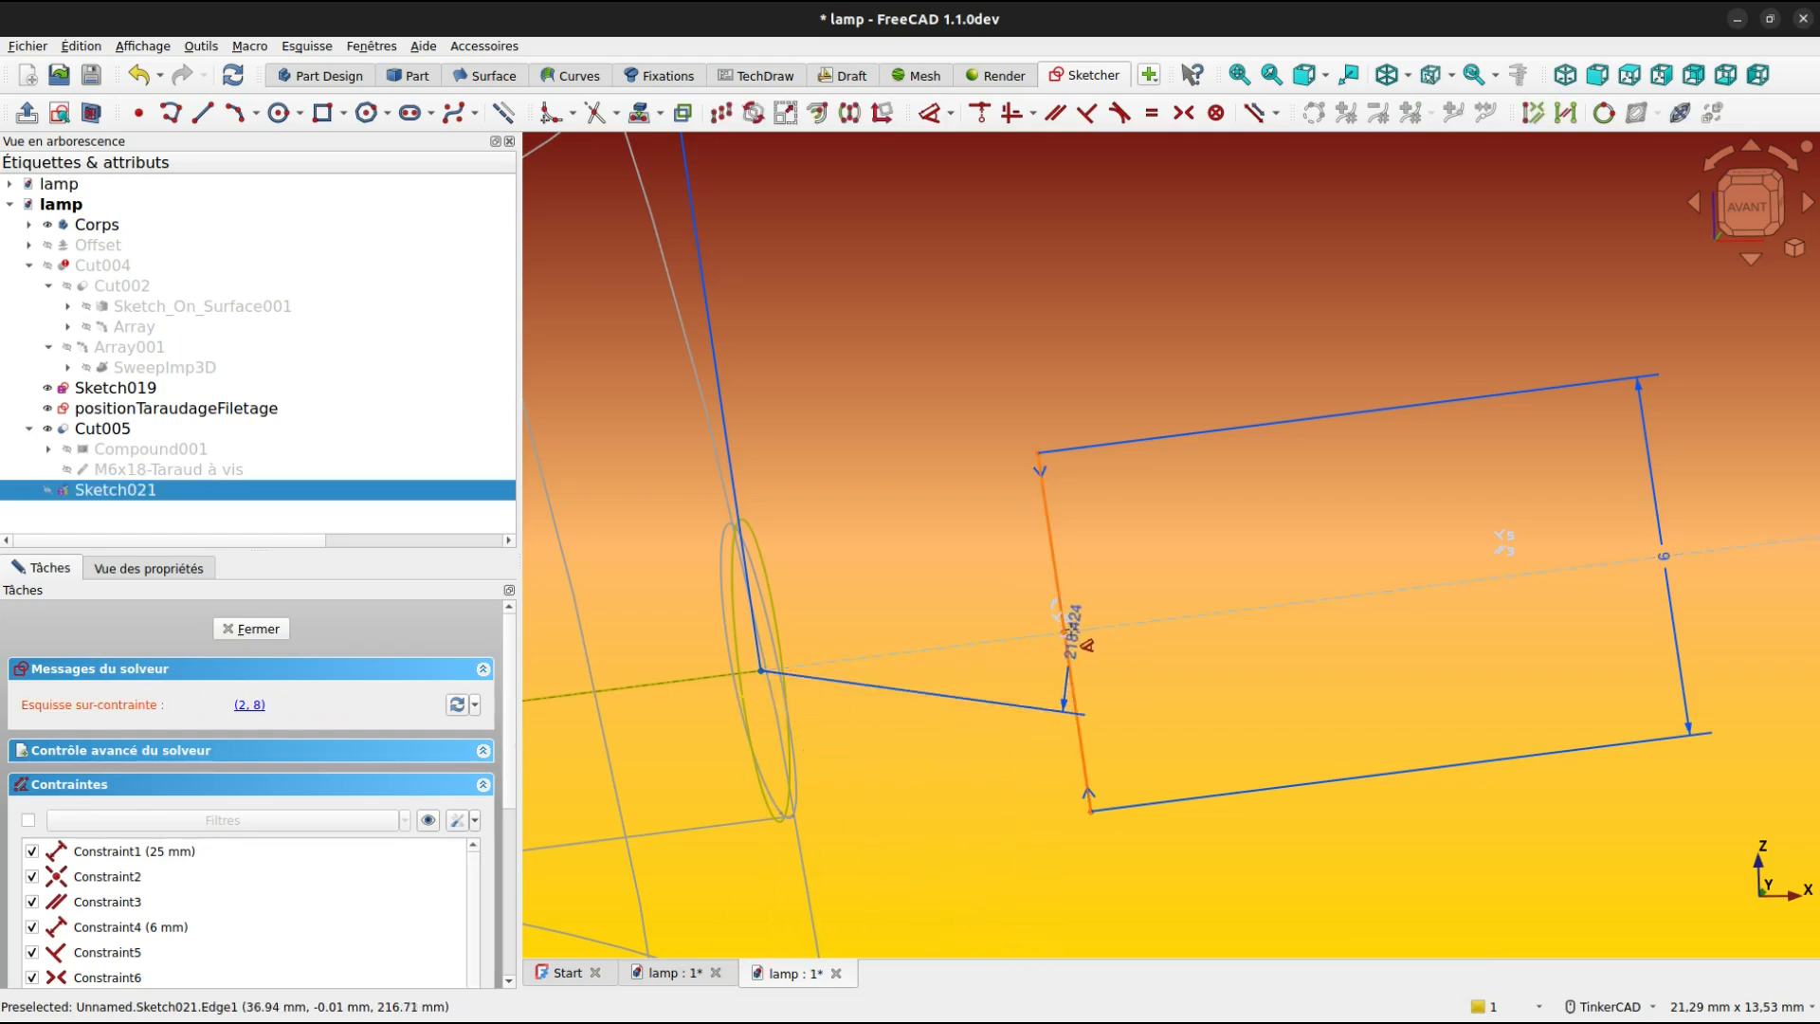
pyautogui.click(1081, 643)
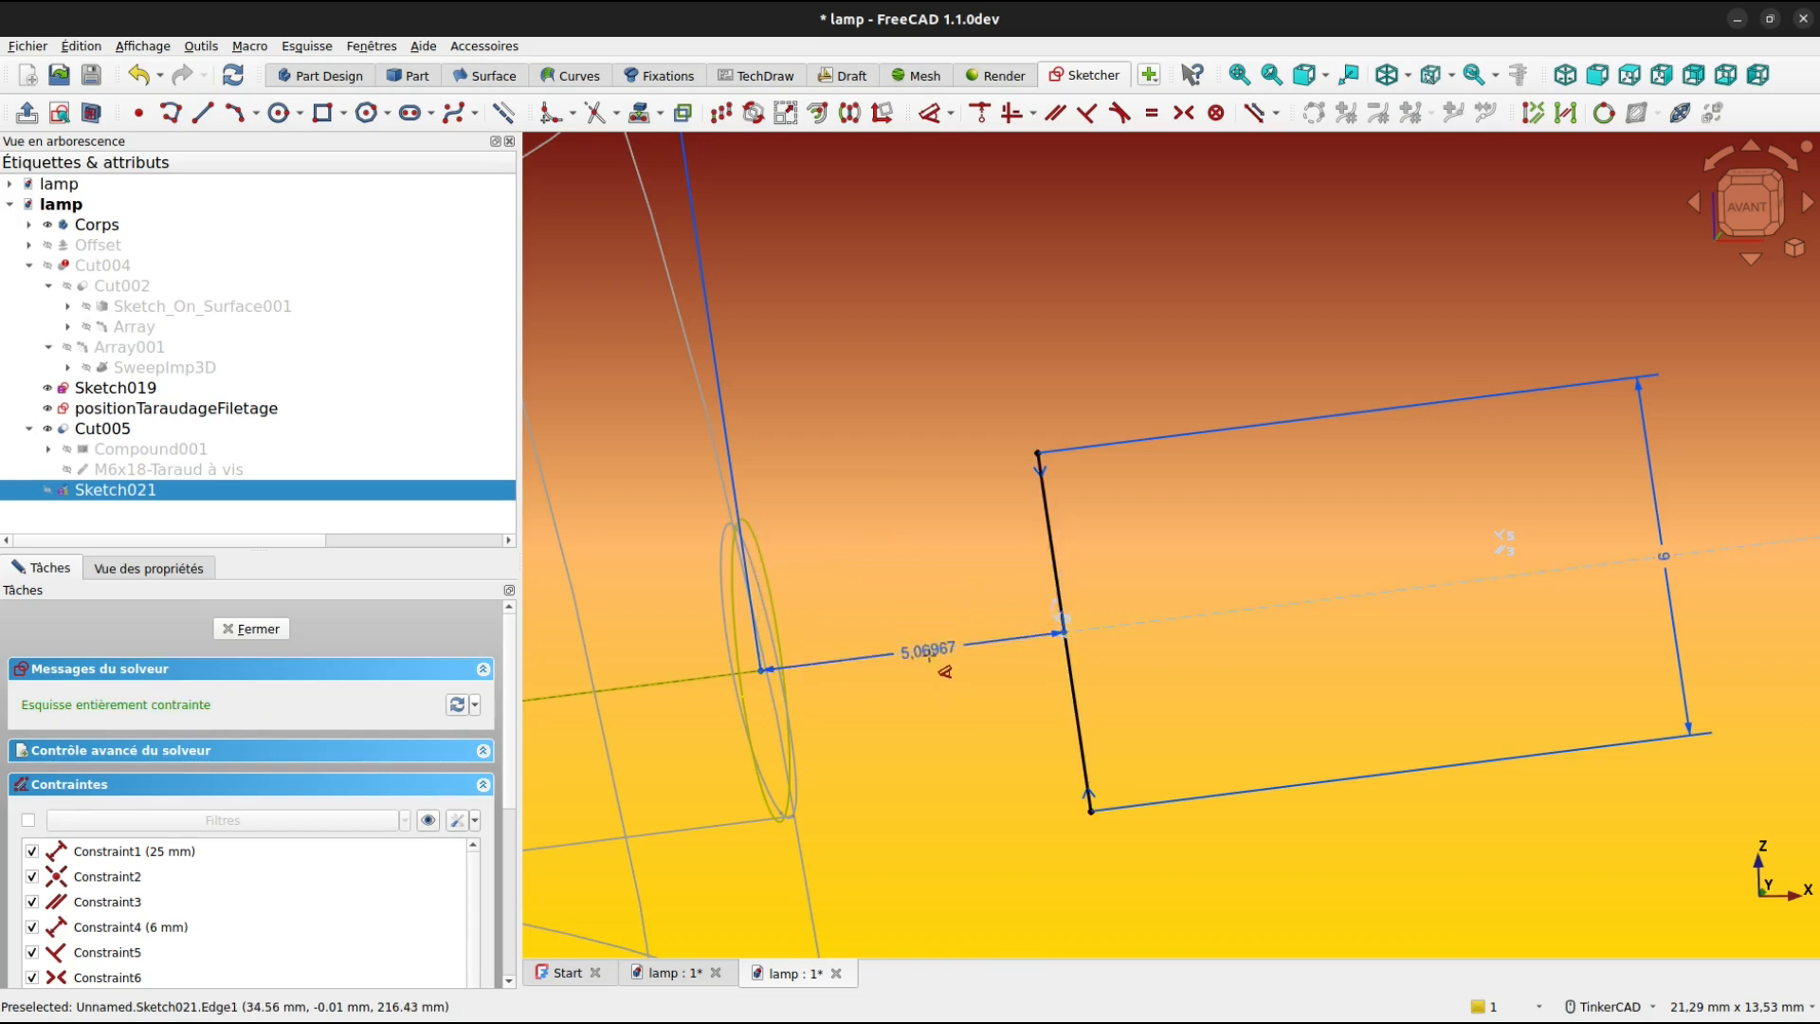
pyautogui.scroll(5, 918, 637)
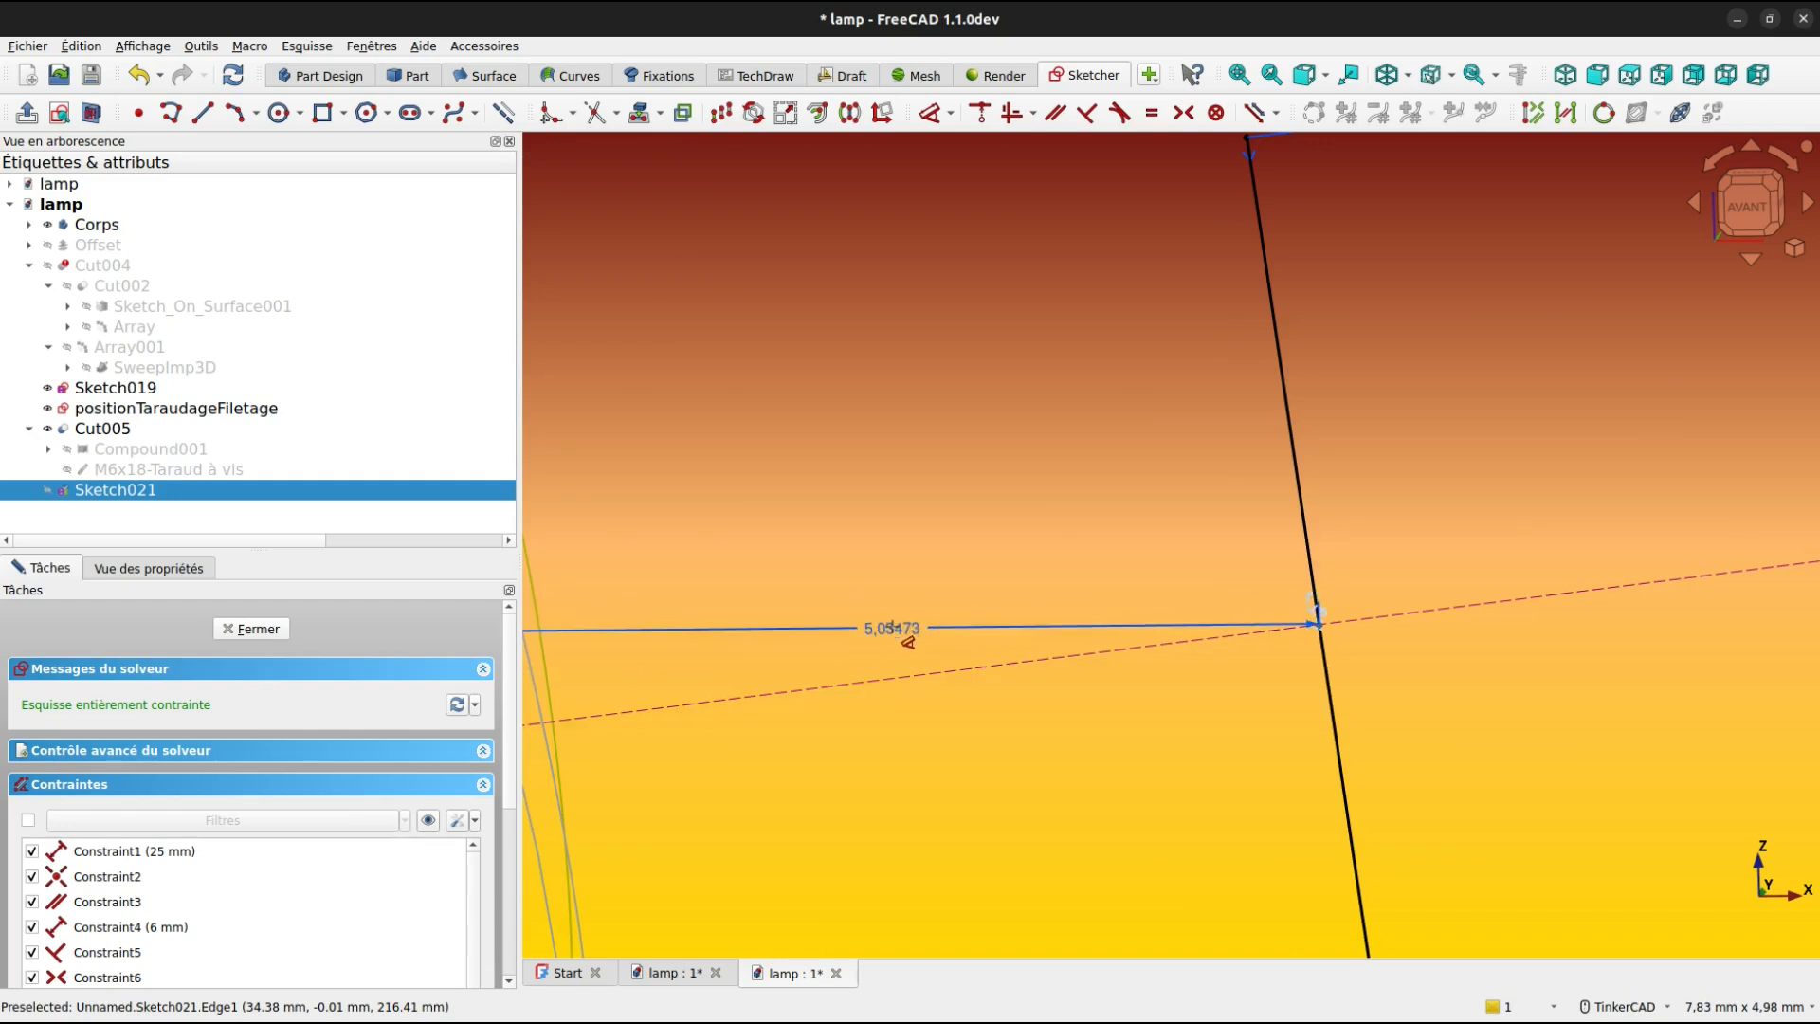
pyautogui.click(891, 644)
pyautogui.write('3')
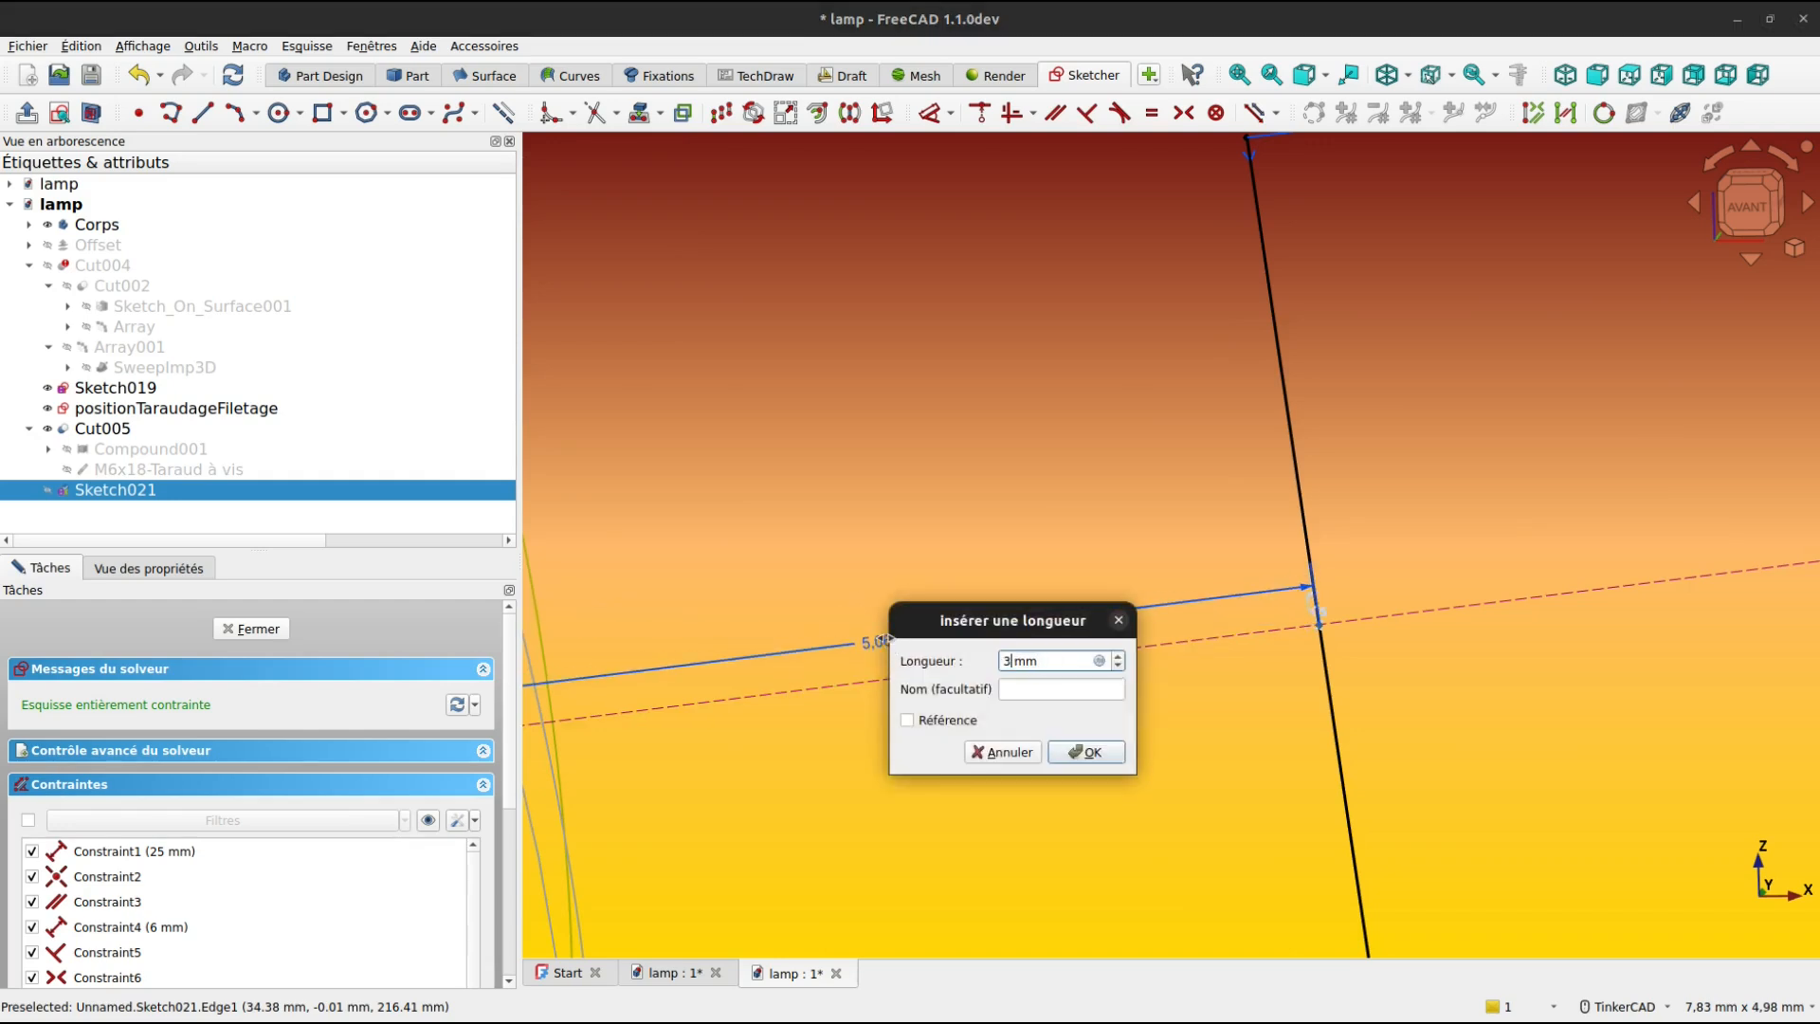
pyautogui.press('Return')
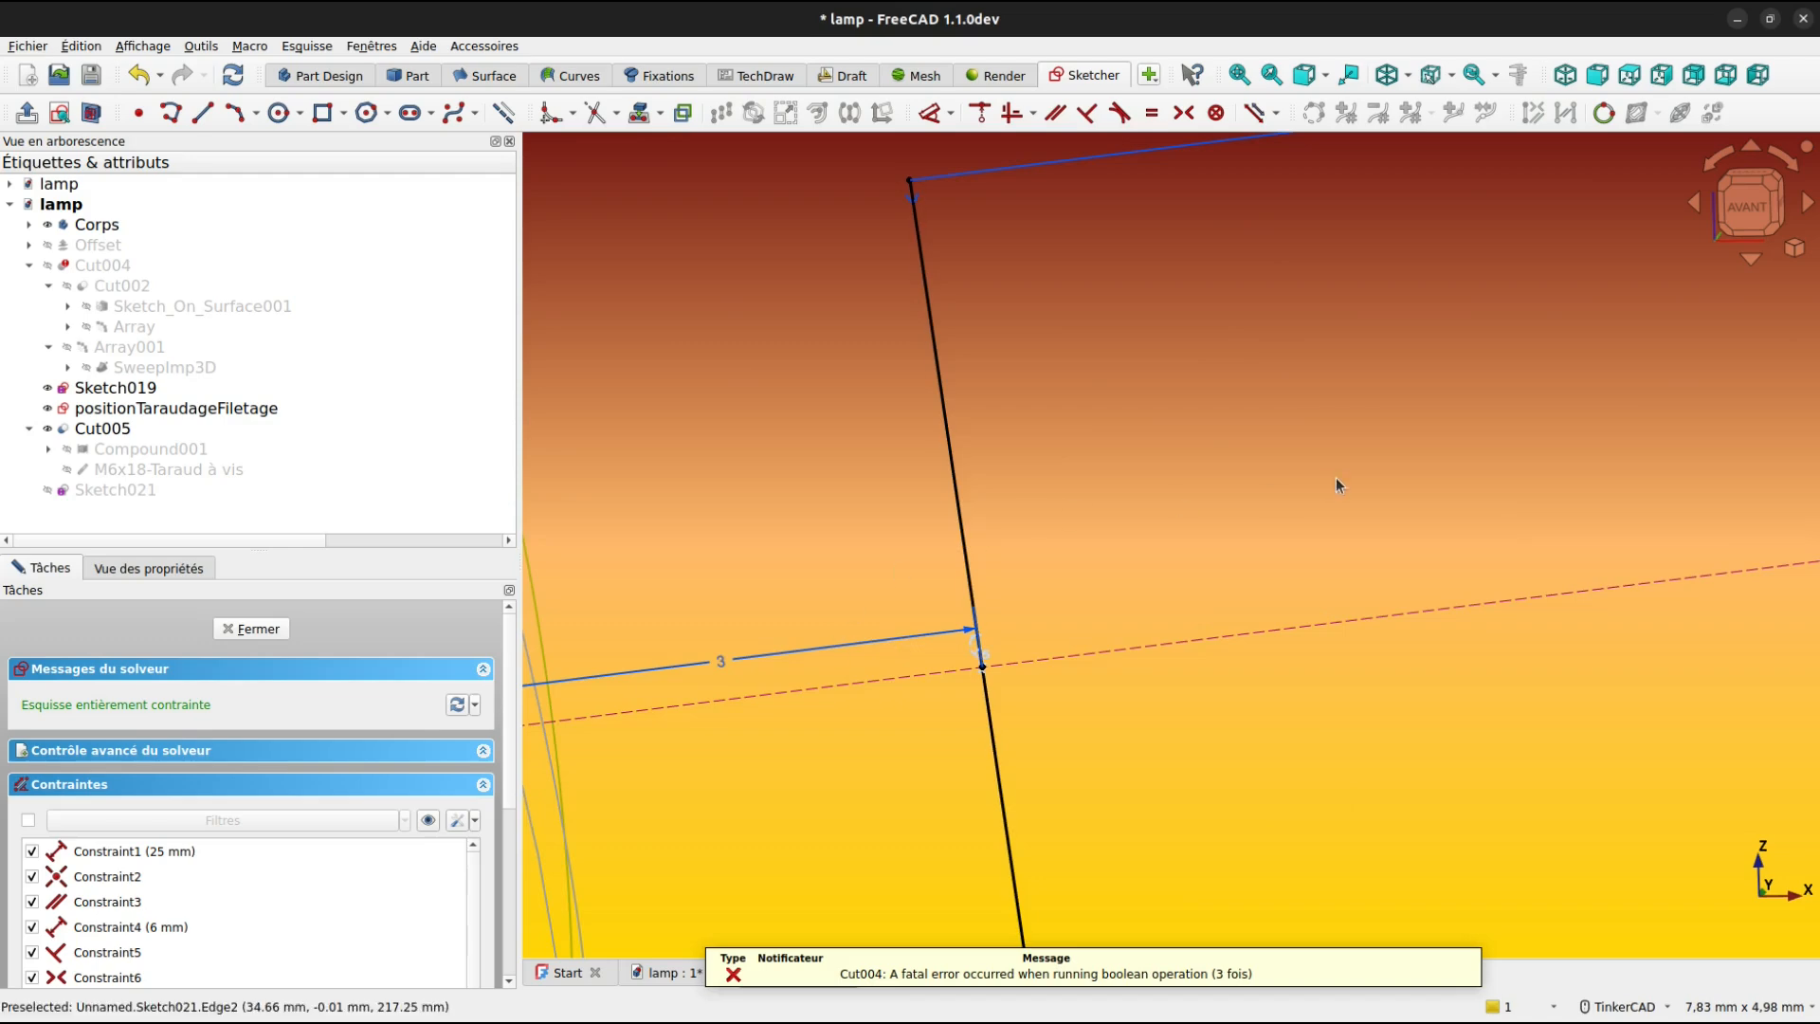
pyautogui.scroll(-5, 1337, 478)
pyautogui.scroll(-1, 1407, 542)
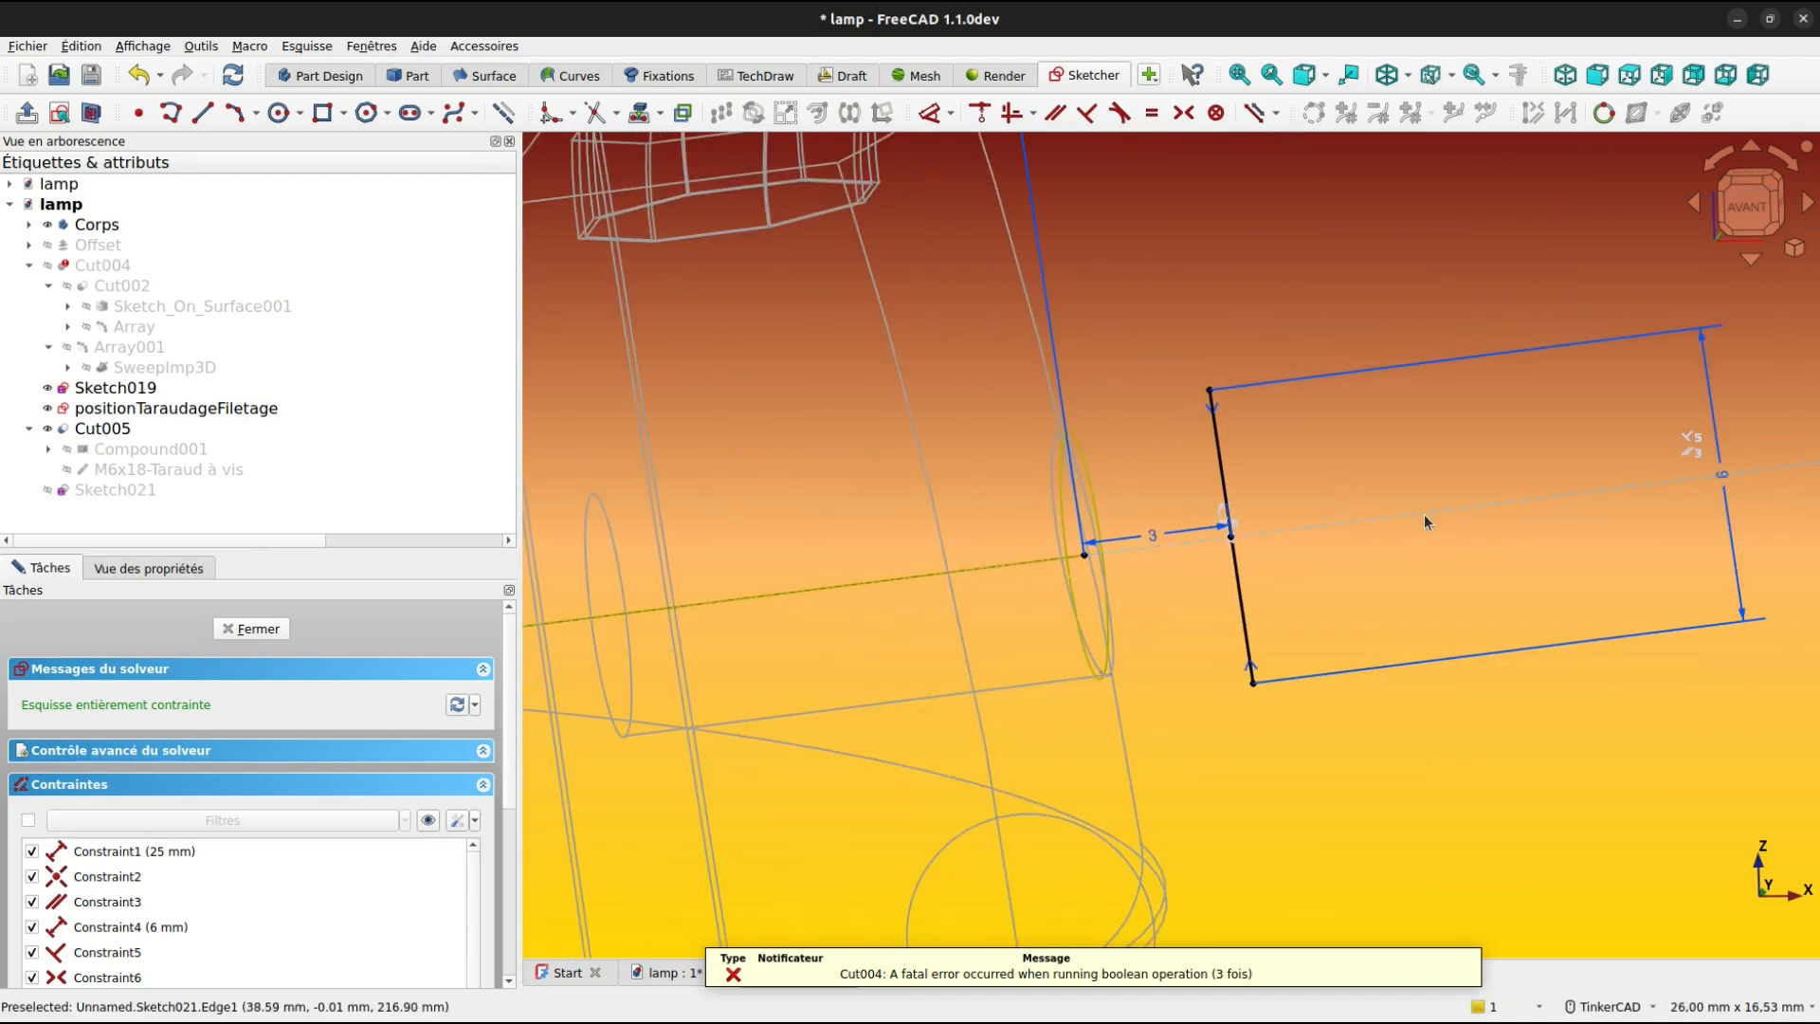
pyautogui.click(1423, 515)
pyautogui.scroll(2, 1720, 478)
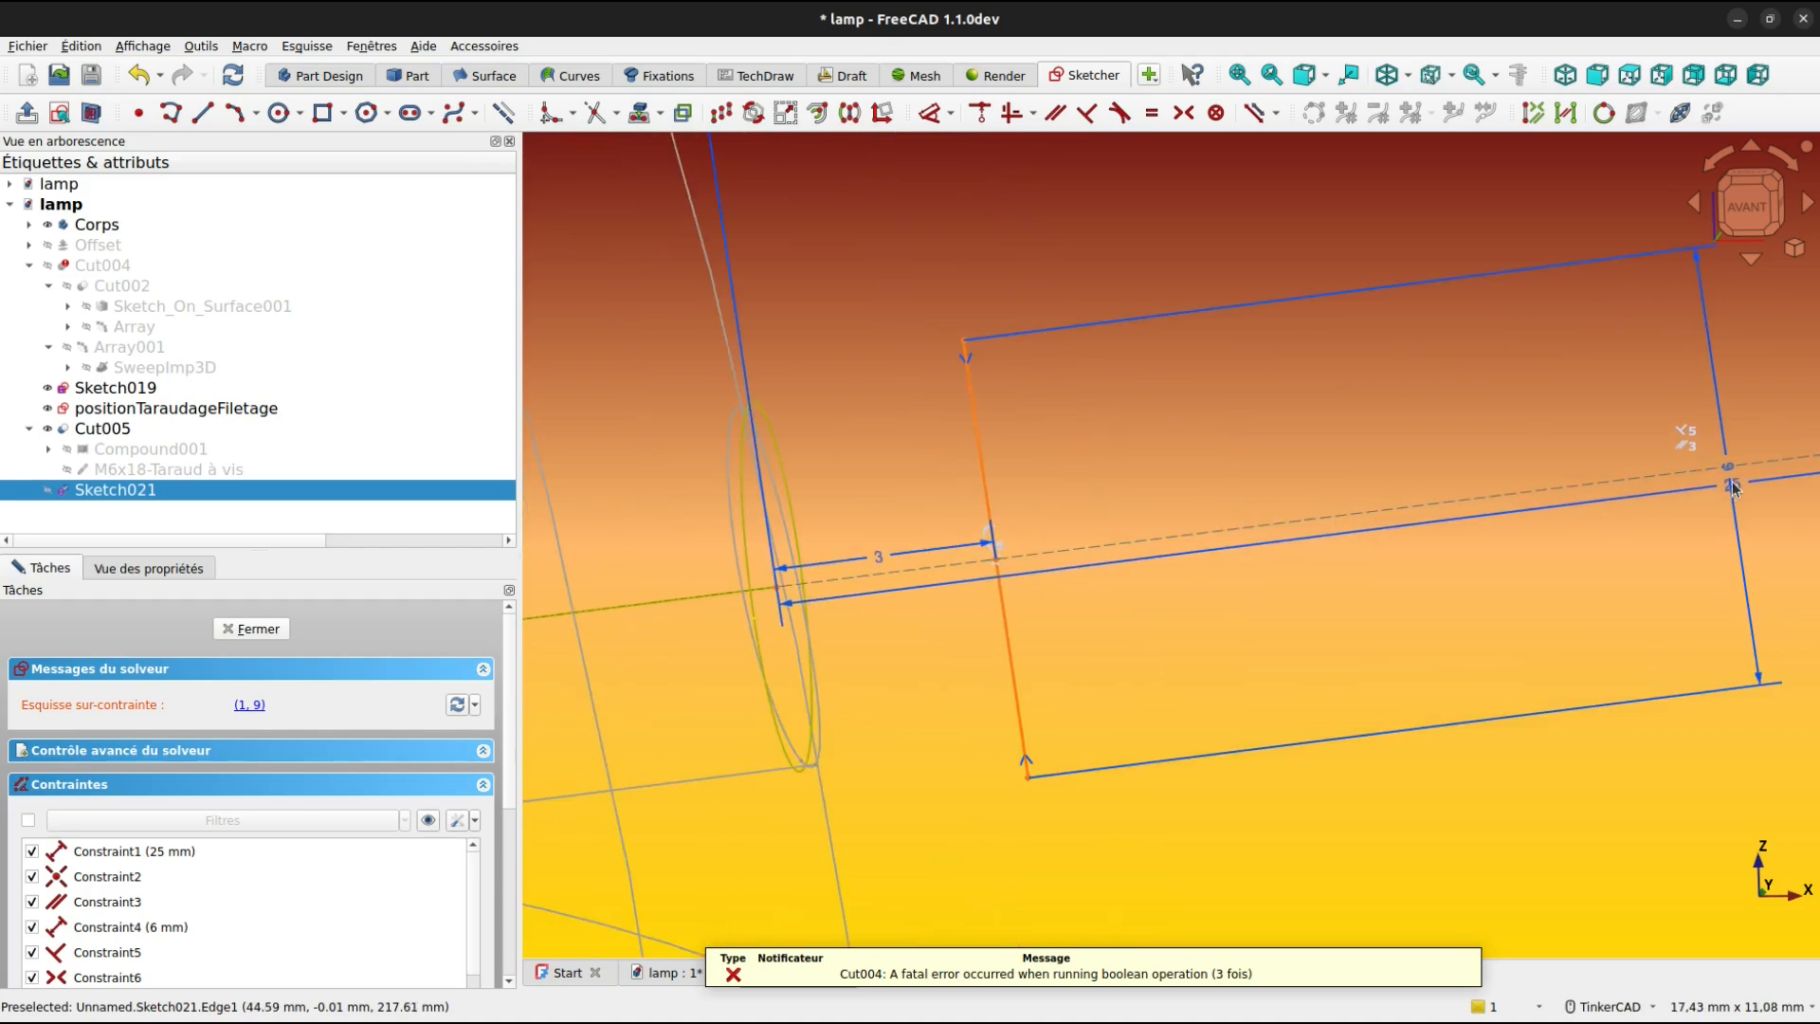
pyautogui.scroll(-3, 1698, 530)
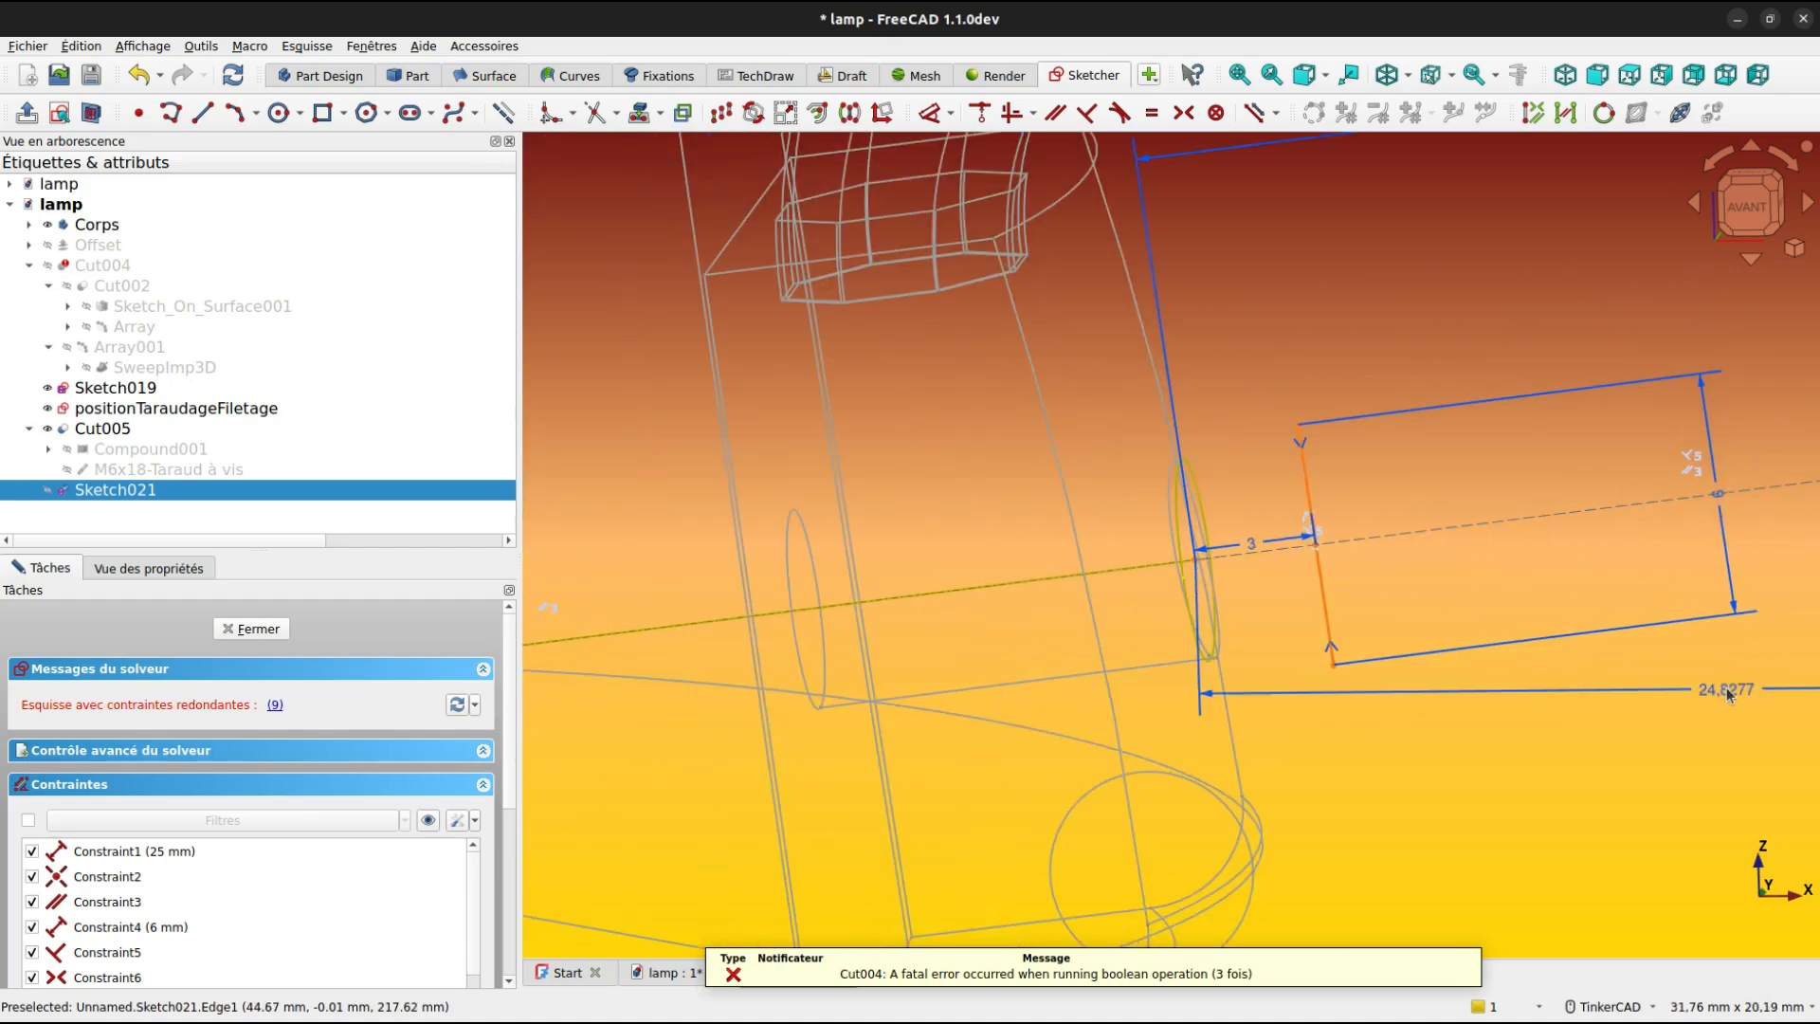
pyautogui.press('Escape')
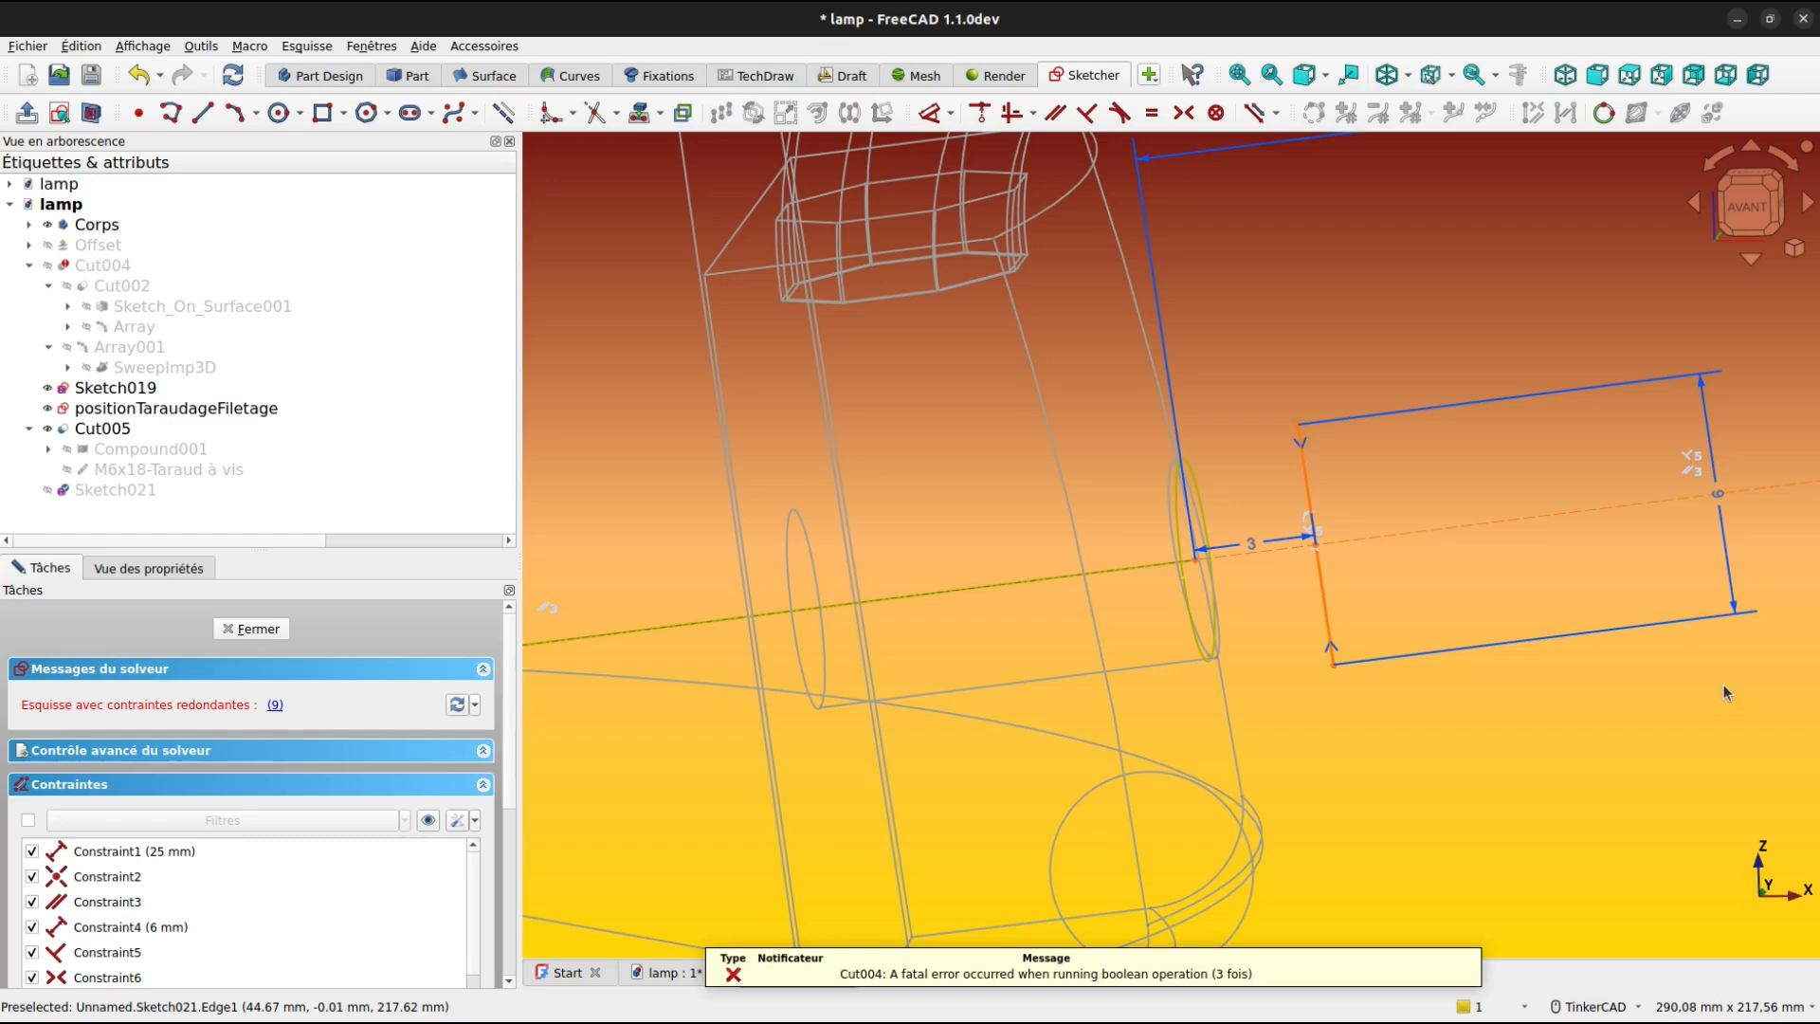
pyautogui.moveTo(1723, 685); pyautogui.dragTo(1334, 731, button='middle')
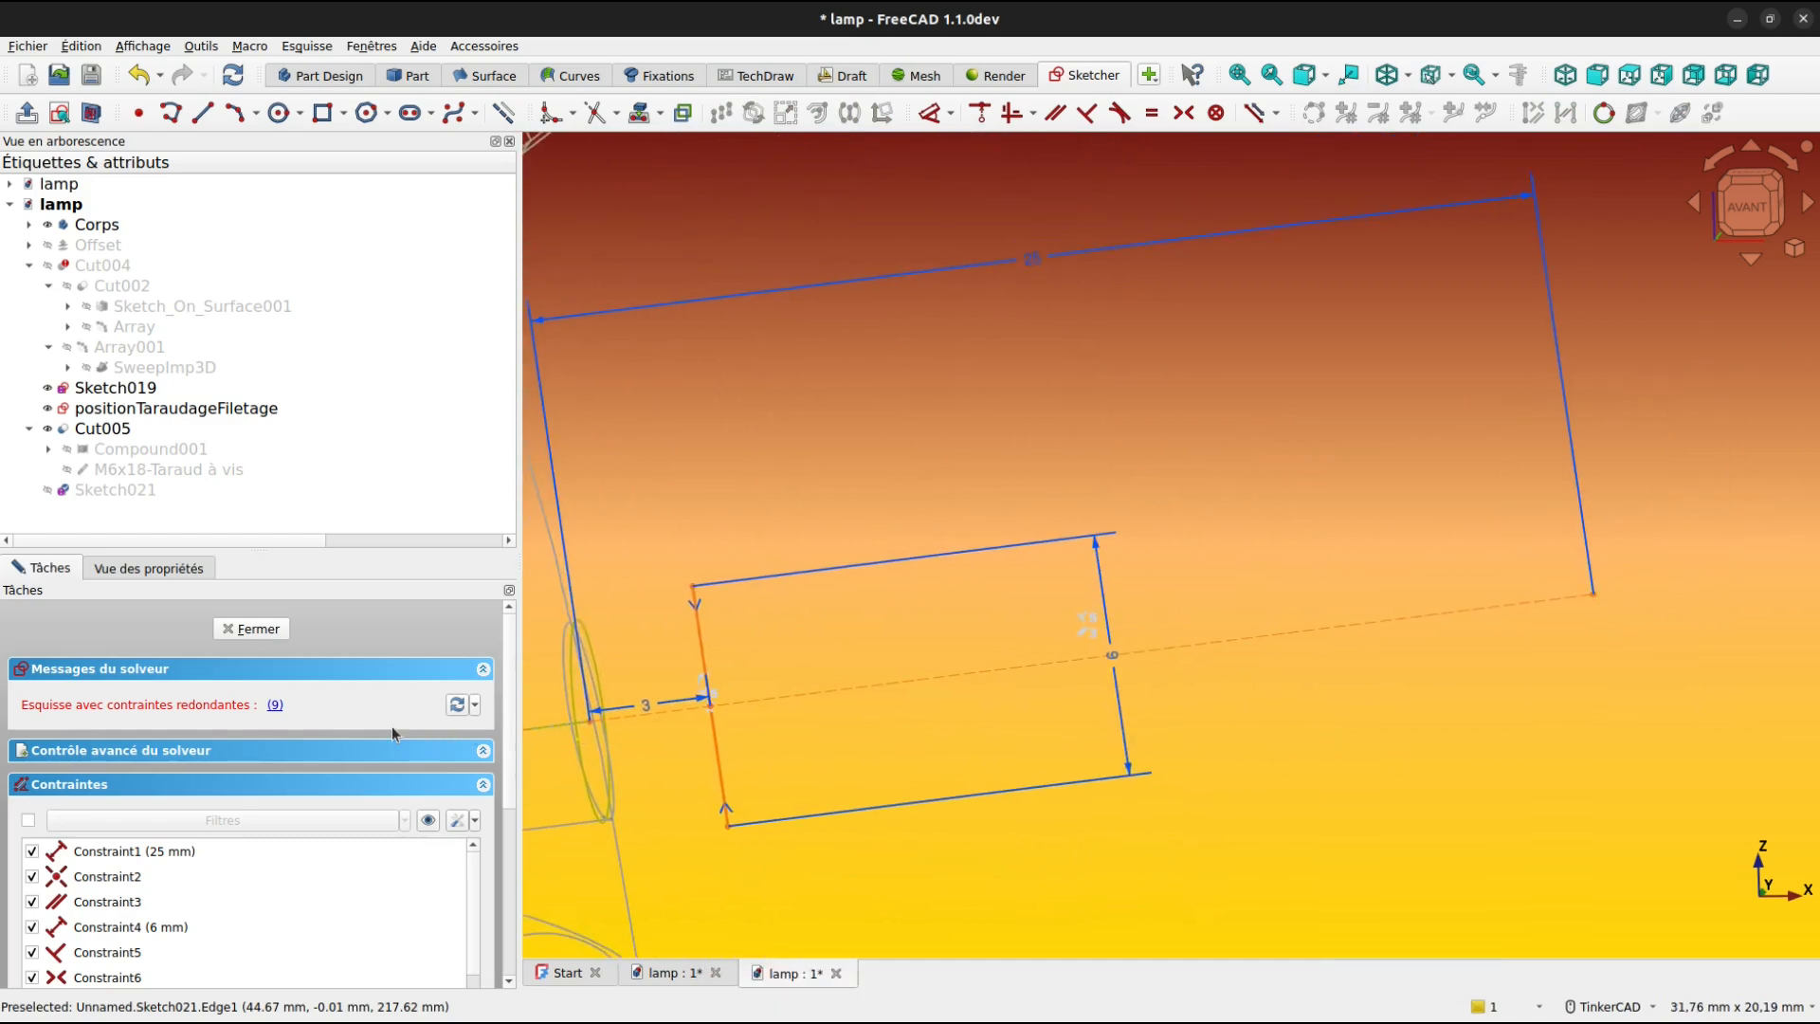
pyautogui.click(274, 705)
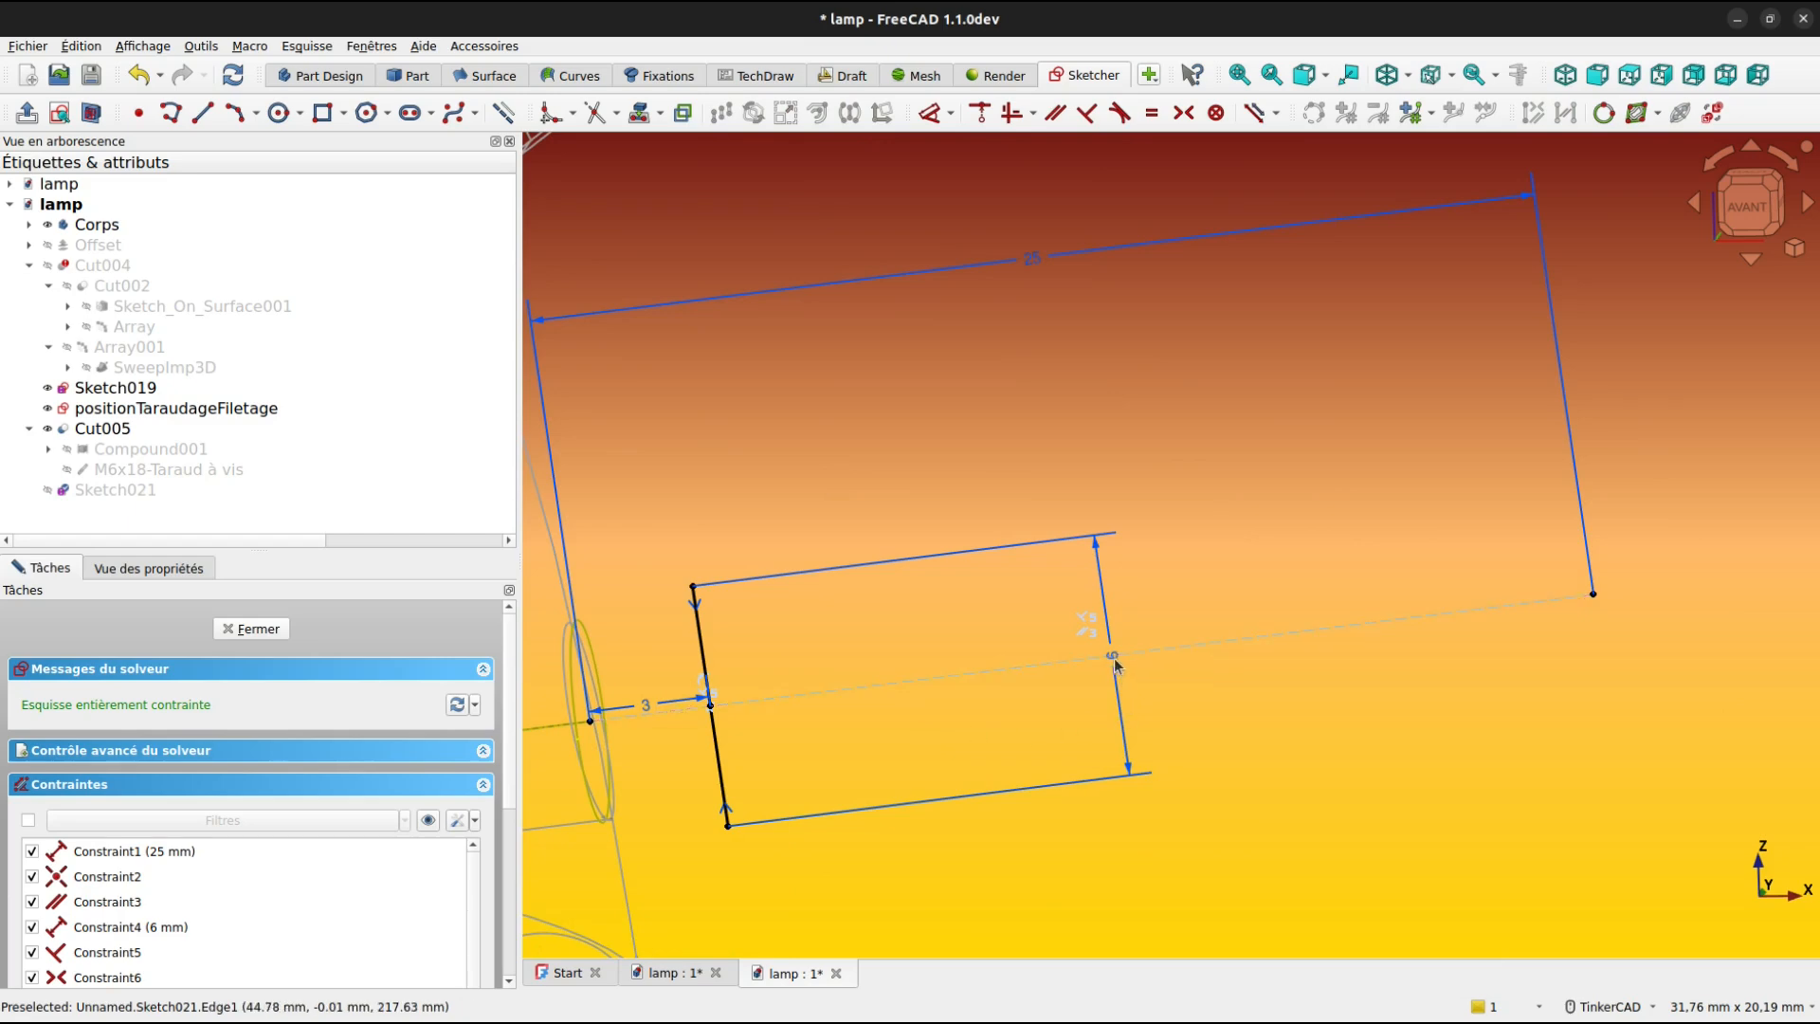
# Draw a three-point arc of about 8.8 mm radius outward from the upper end of the 6 mm line.
pyautogui.scroll(5, 1068, 618)
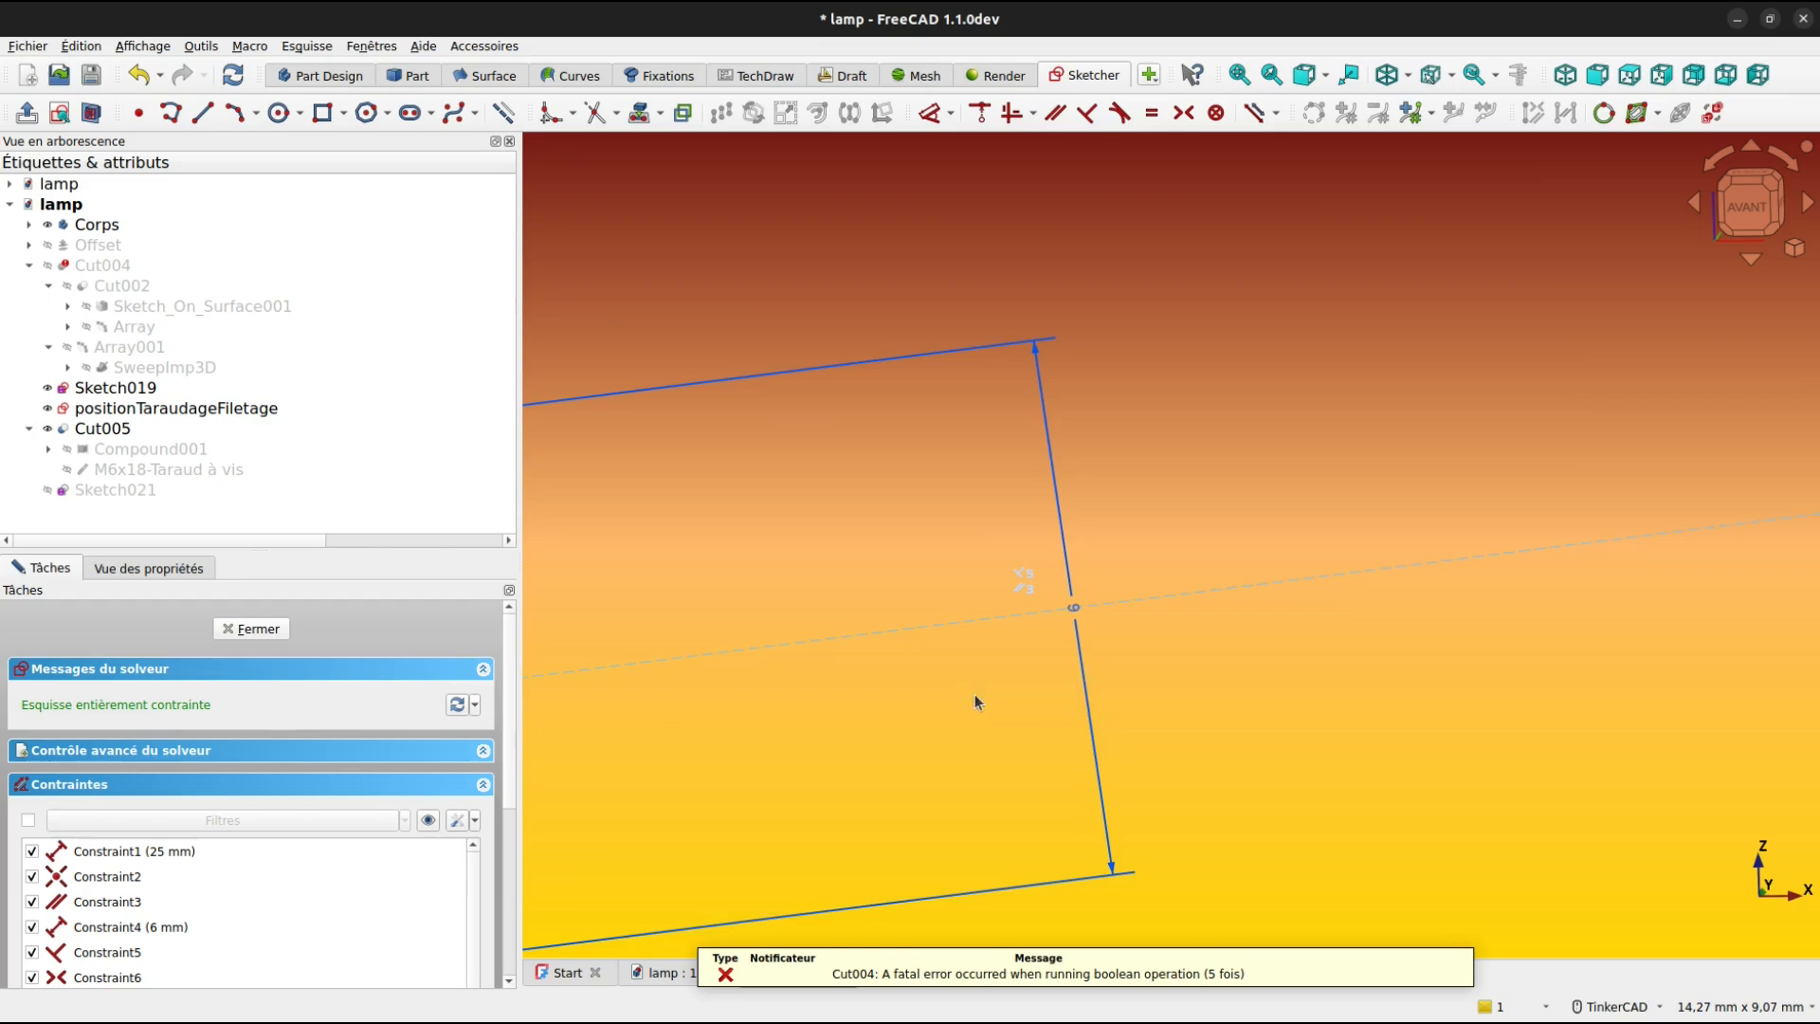
pyautogui.scroll(-5, 1045, 665)
pyautogui.scroll(-2, 1046, 666)
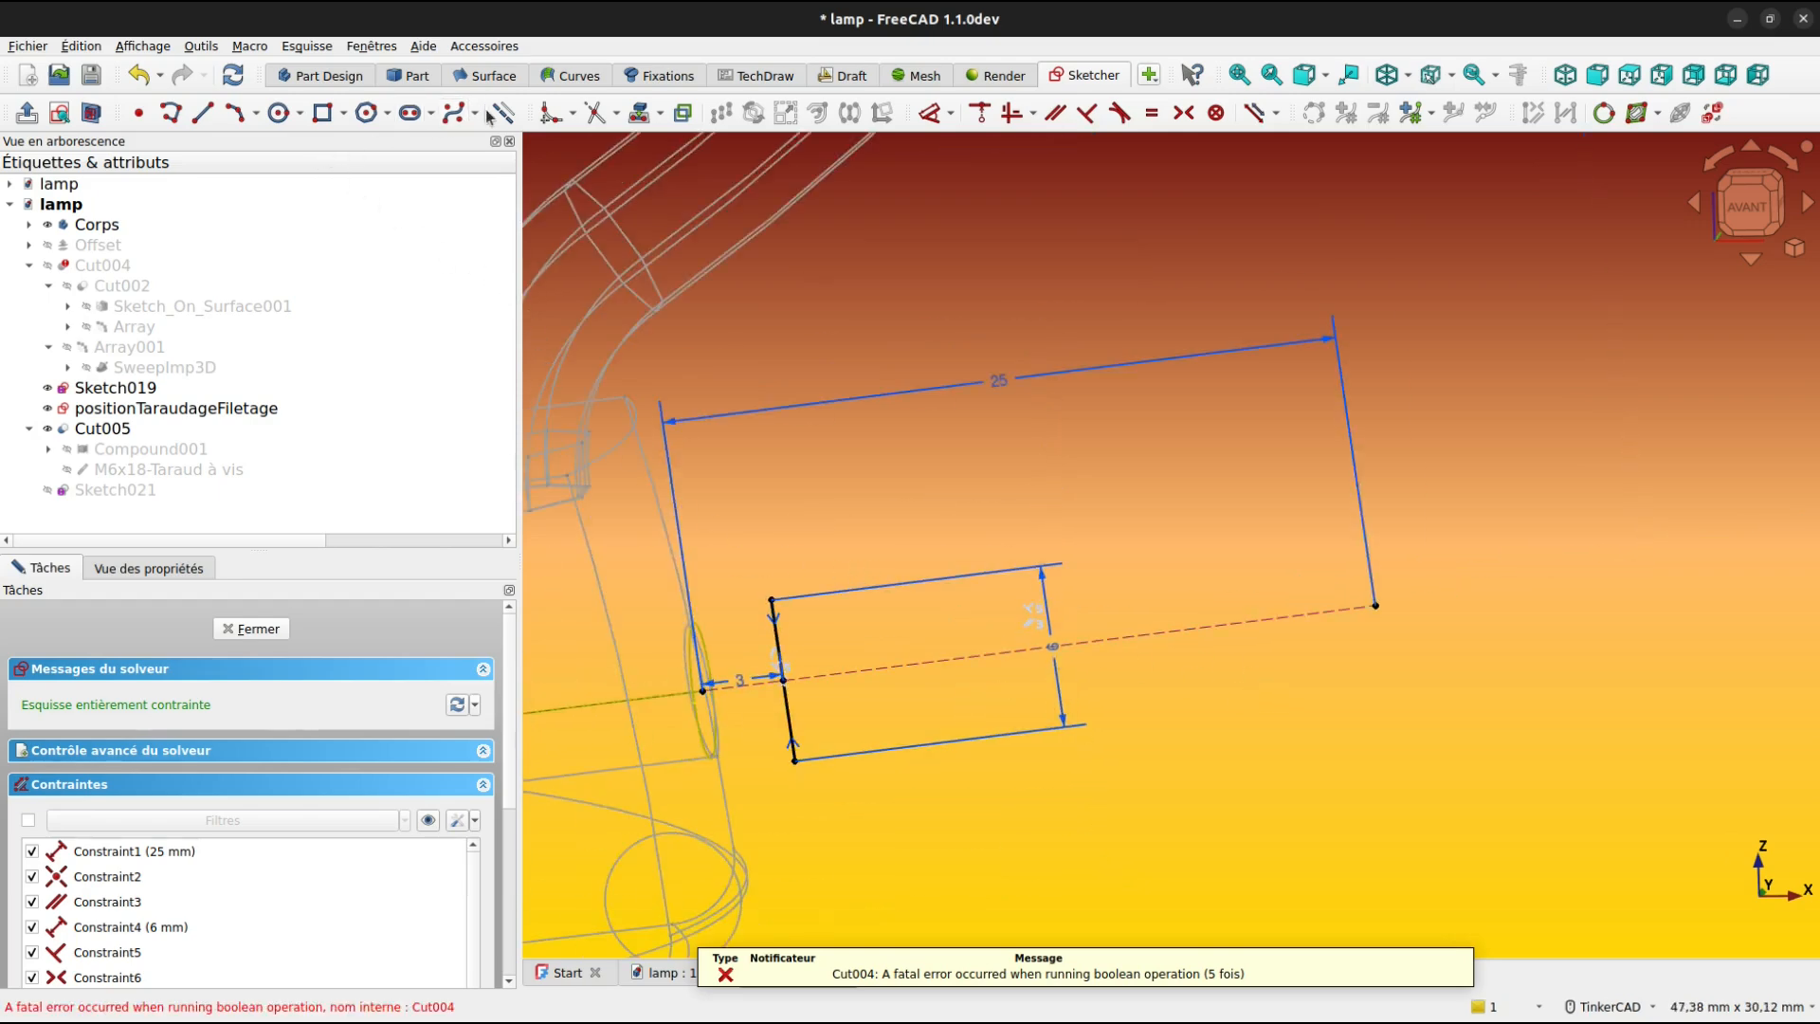
pyautogui.click(234, 113)
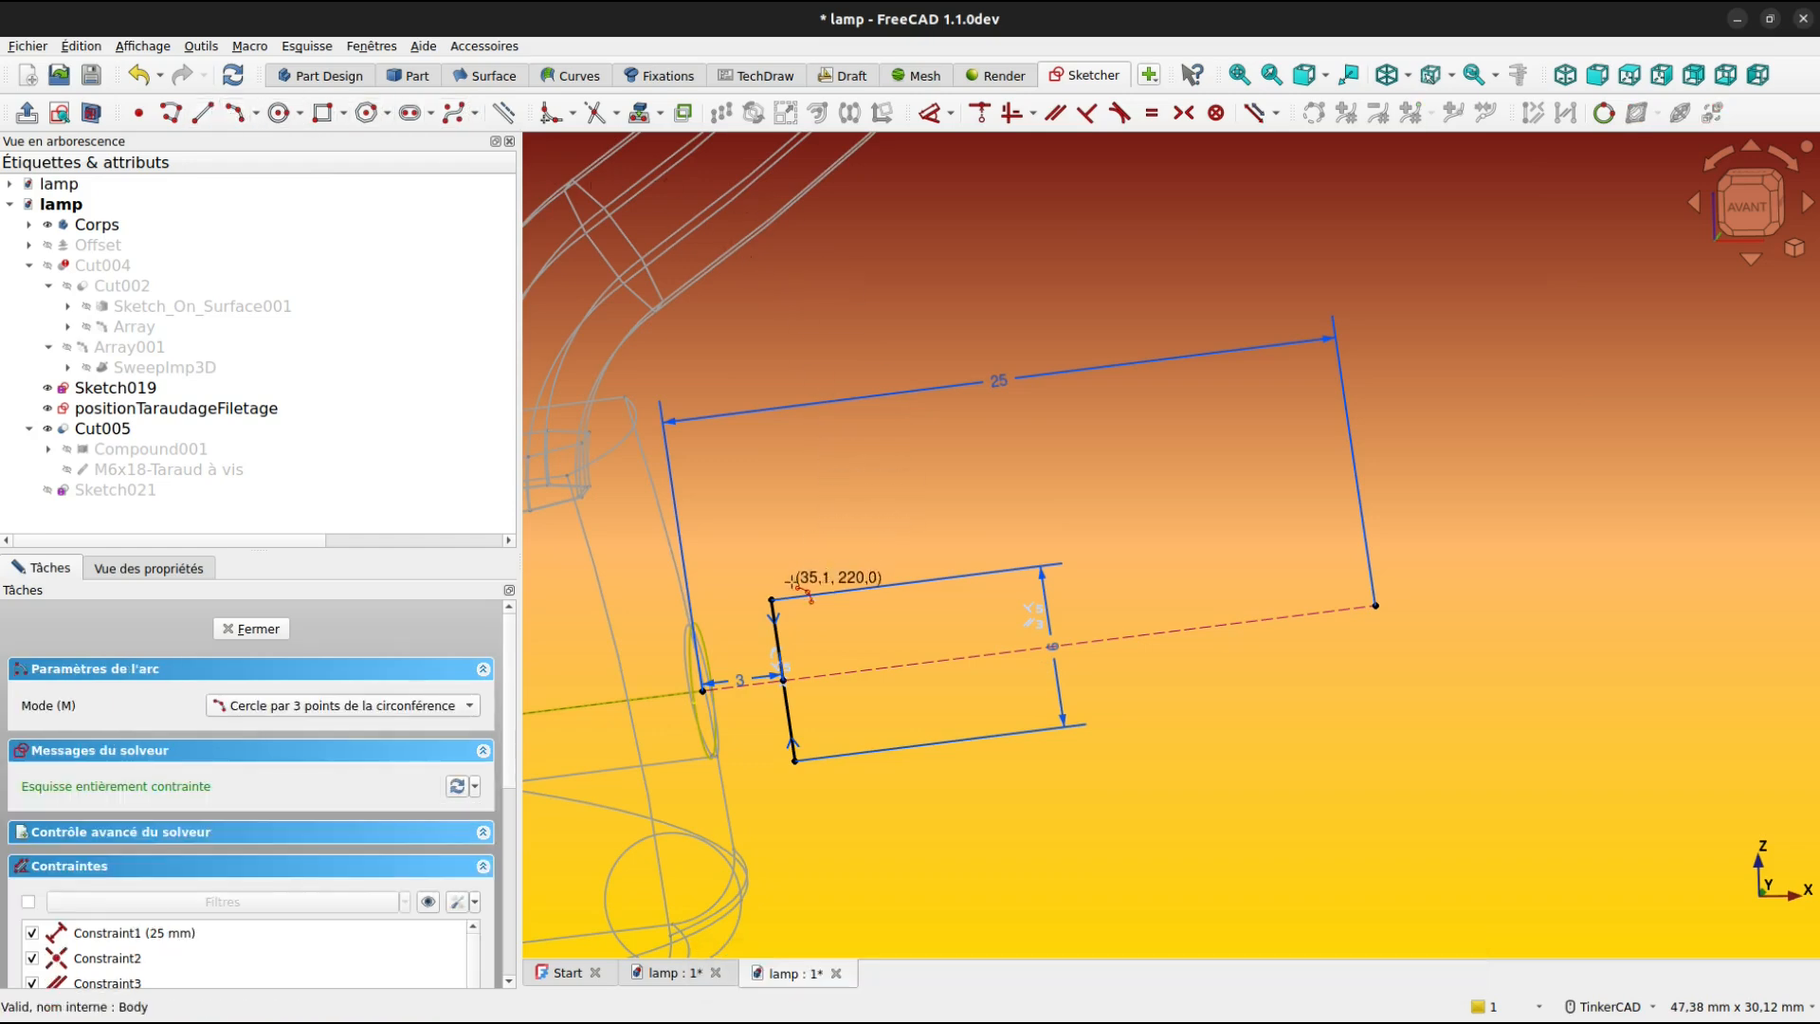
pyautogui.click(771, 599)
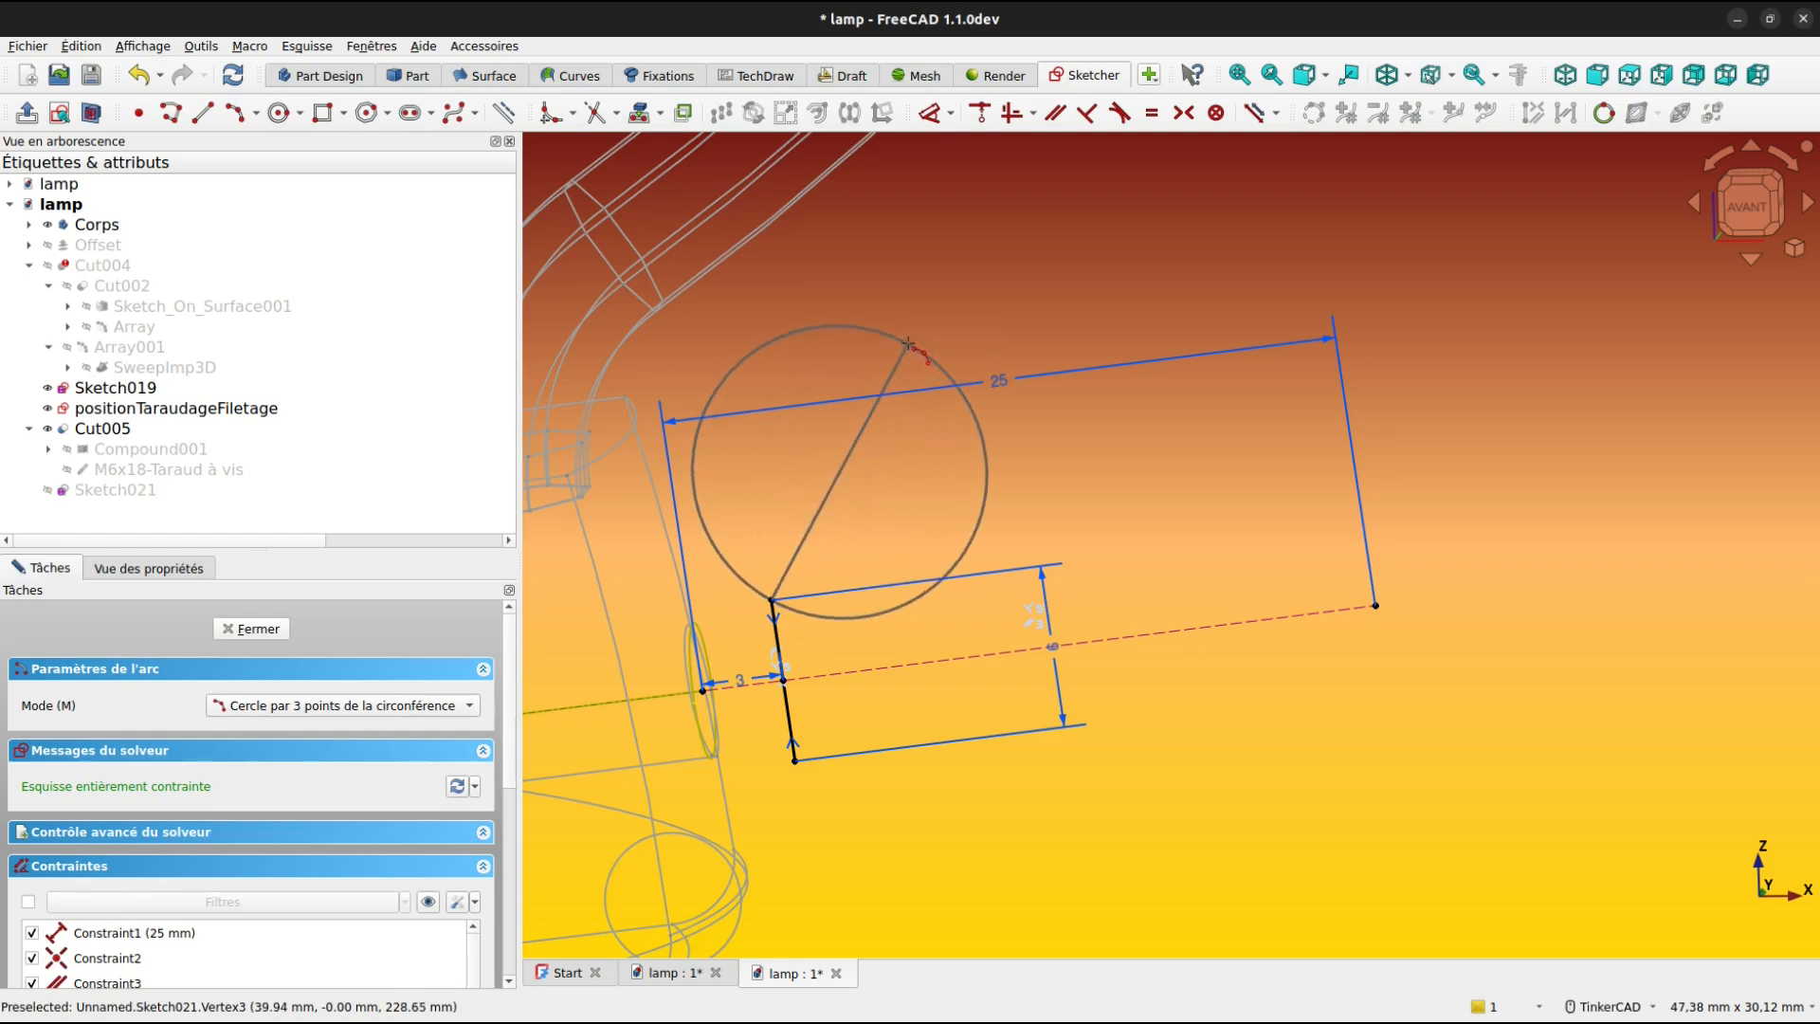
pyautogui.click(910, 346)
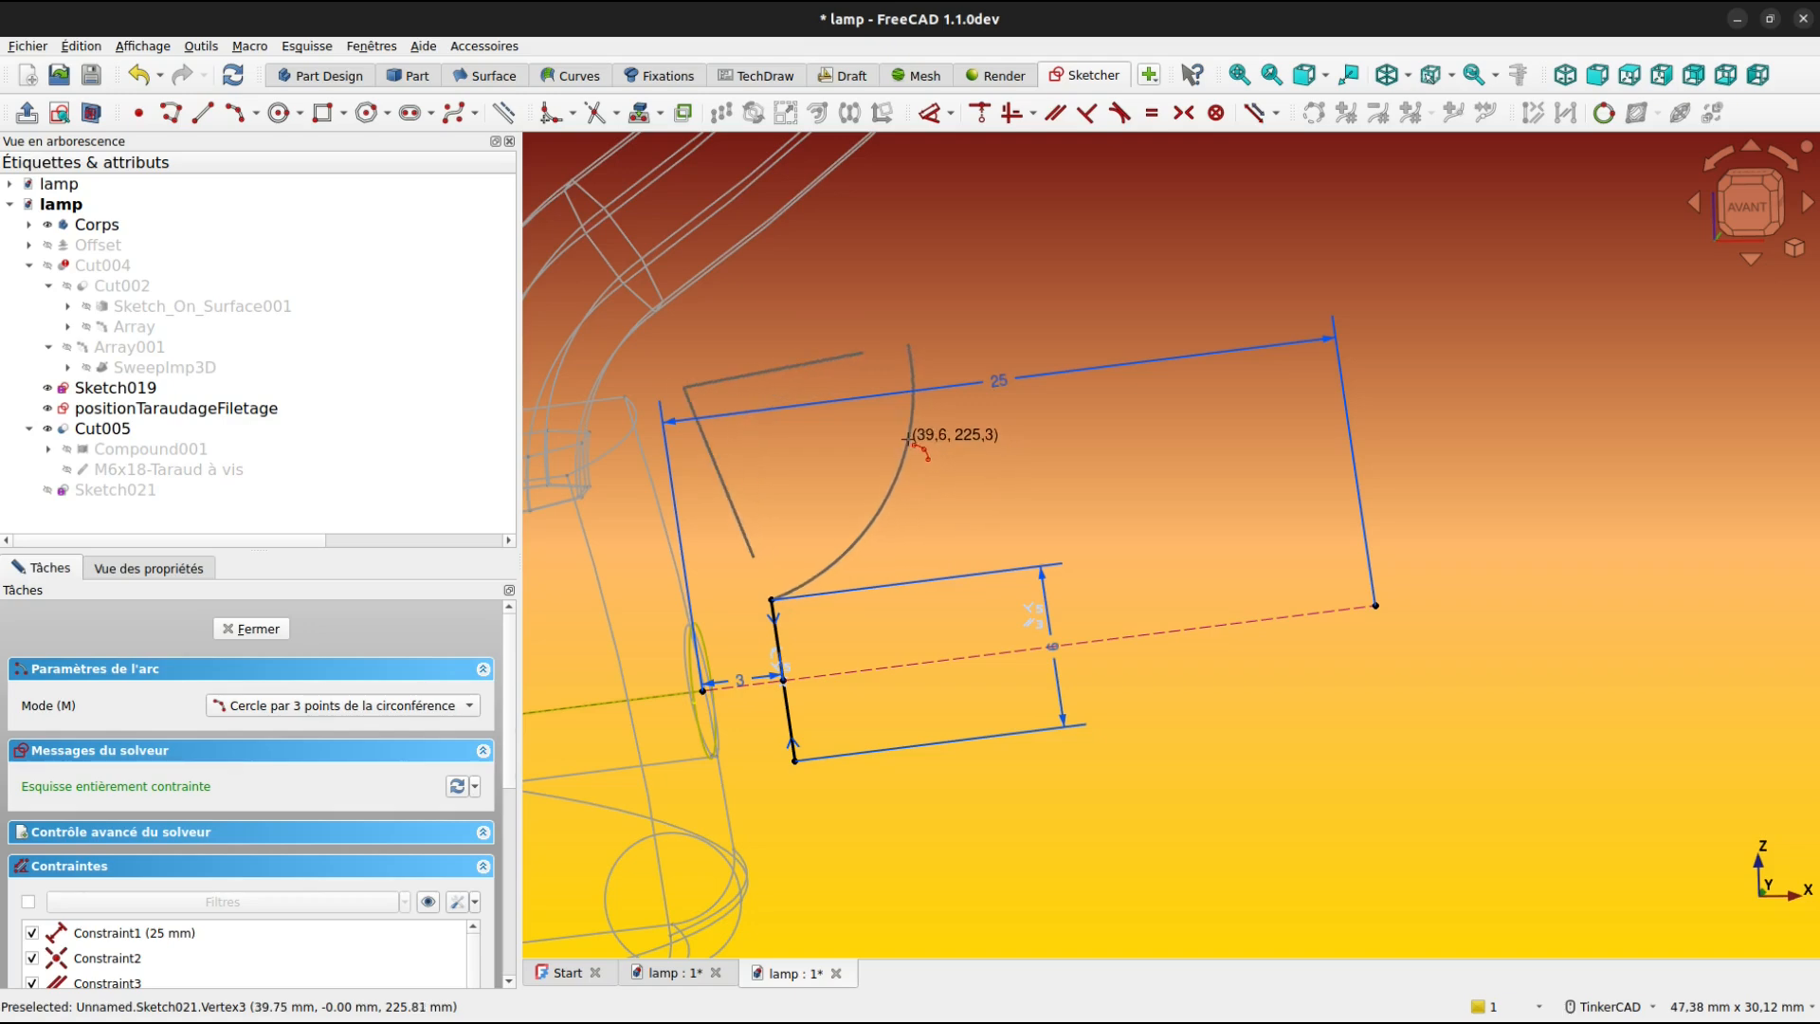
pyautogui.click(906, 439)
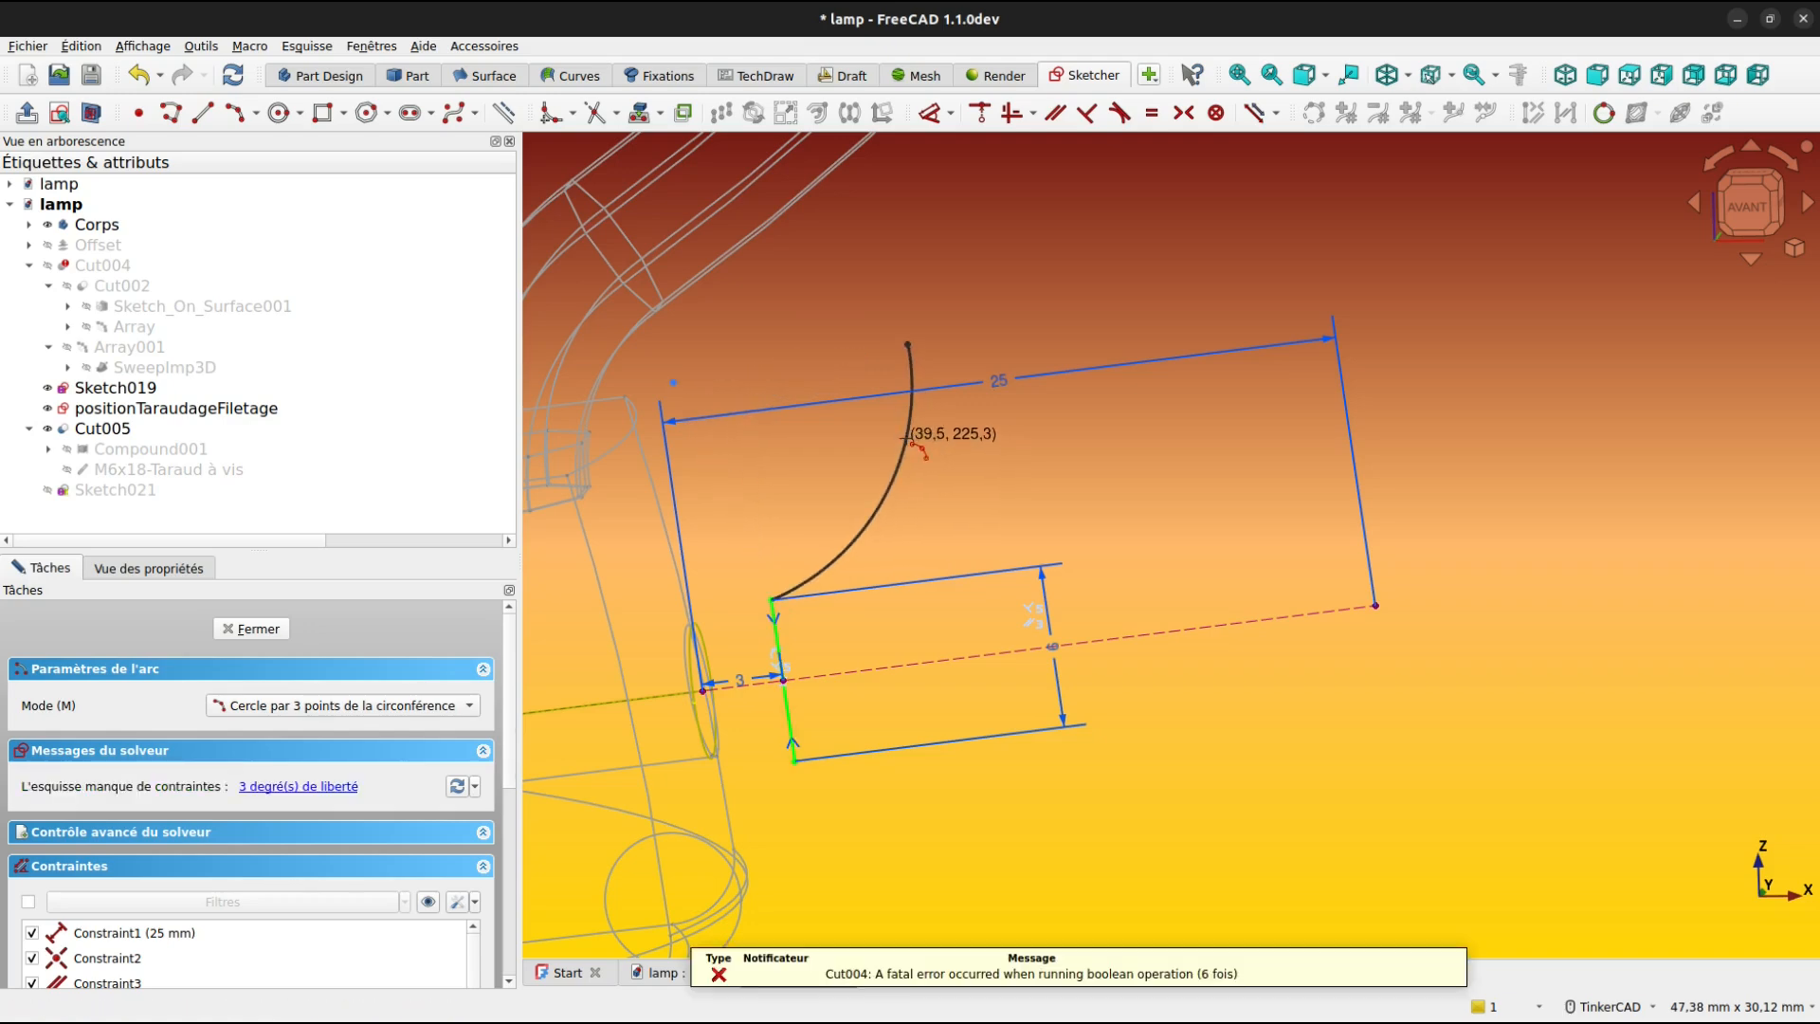
# Set the arc's radius to 6 mm and lower its free end to shorten the arc.
pyautogui.press('k')
pyautogui.press('o')
pyautogui.click(906, 441)
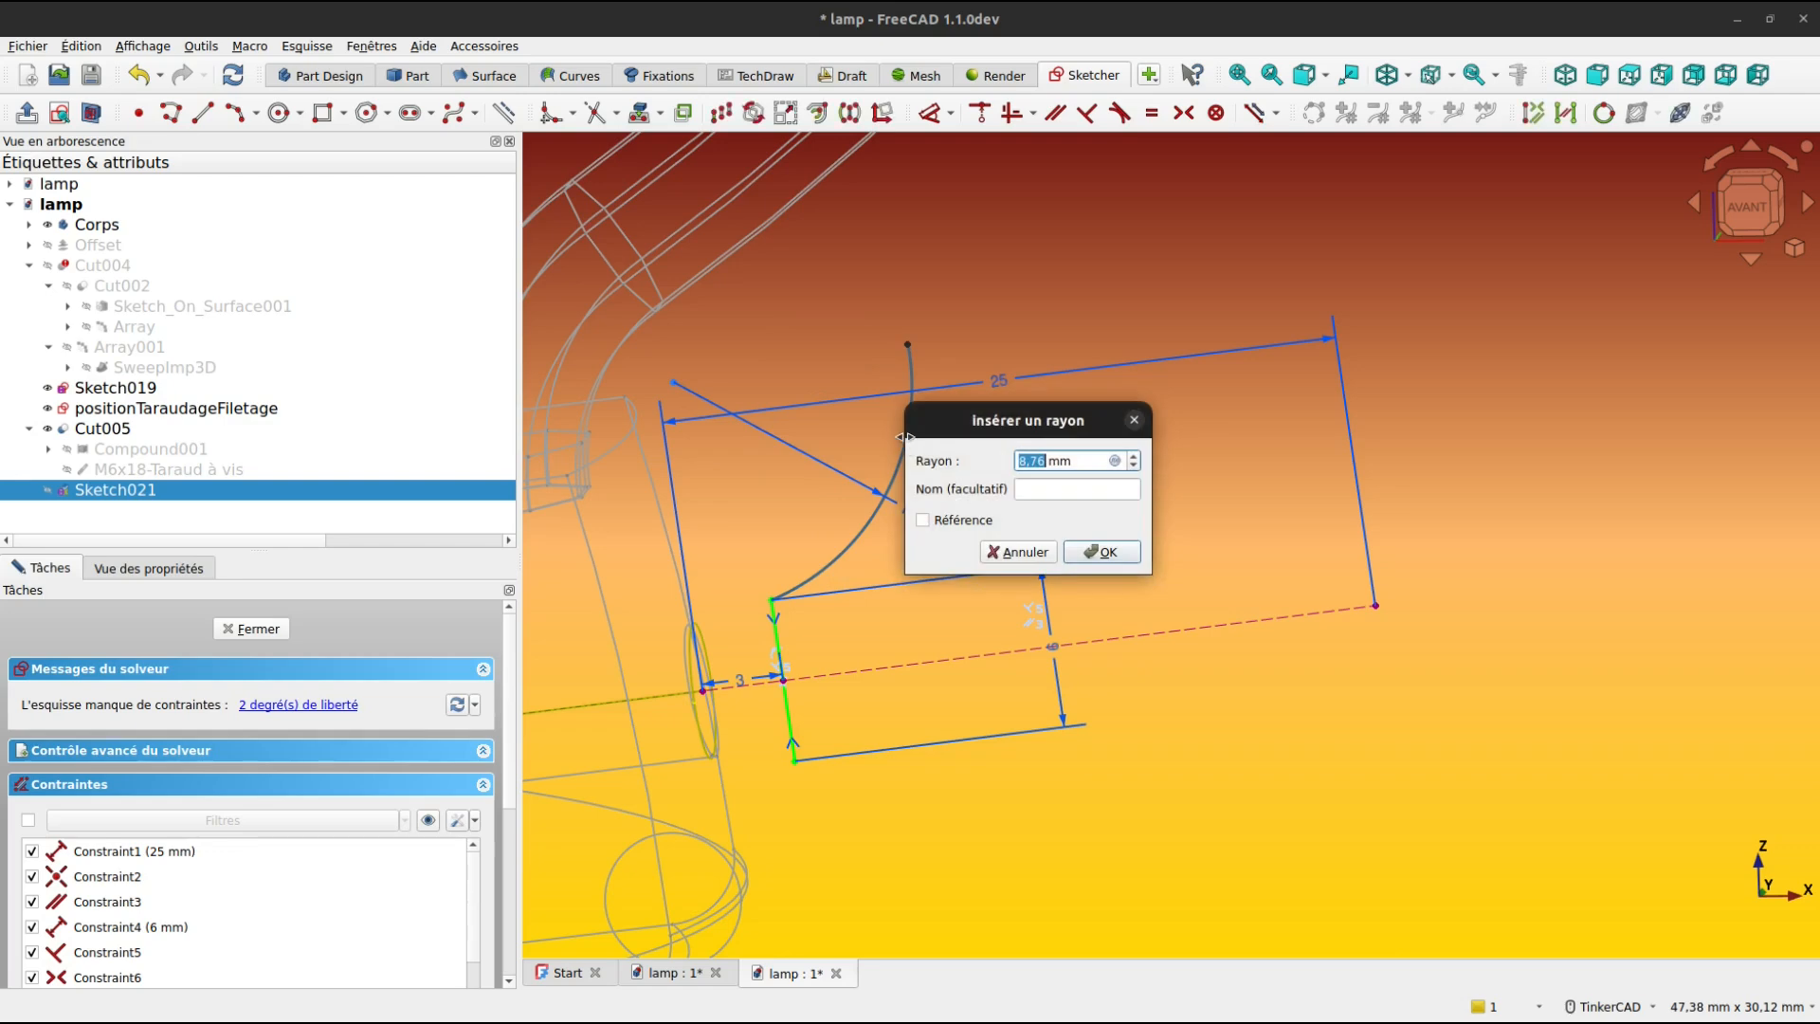
pyautogui.write('6')
pyautogui.press('Return')
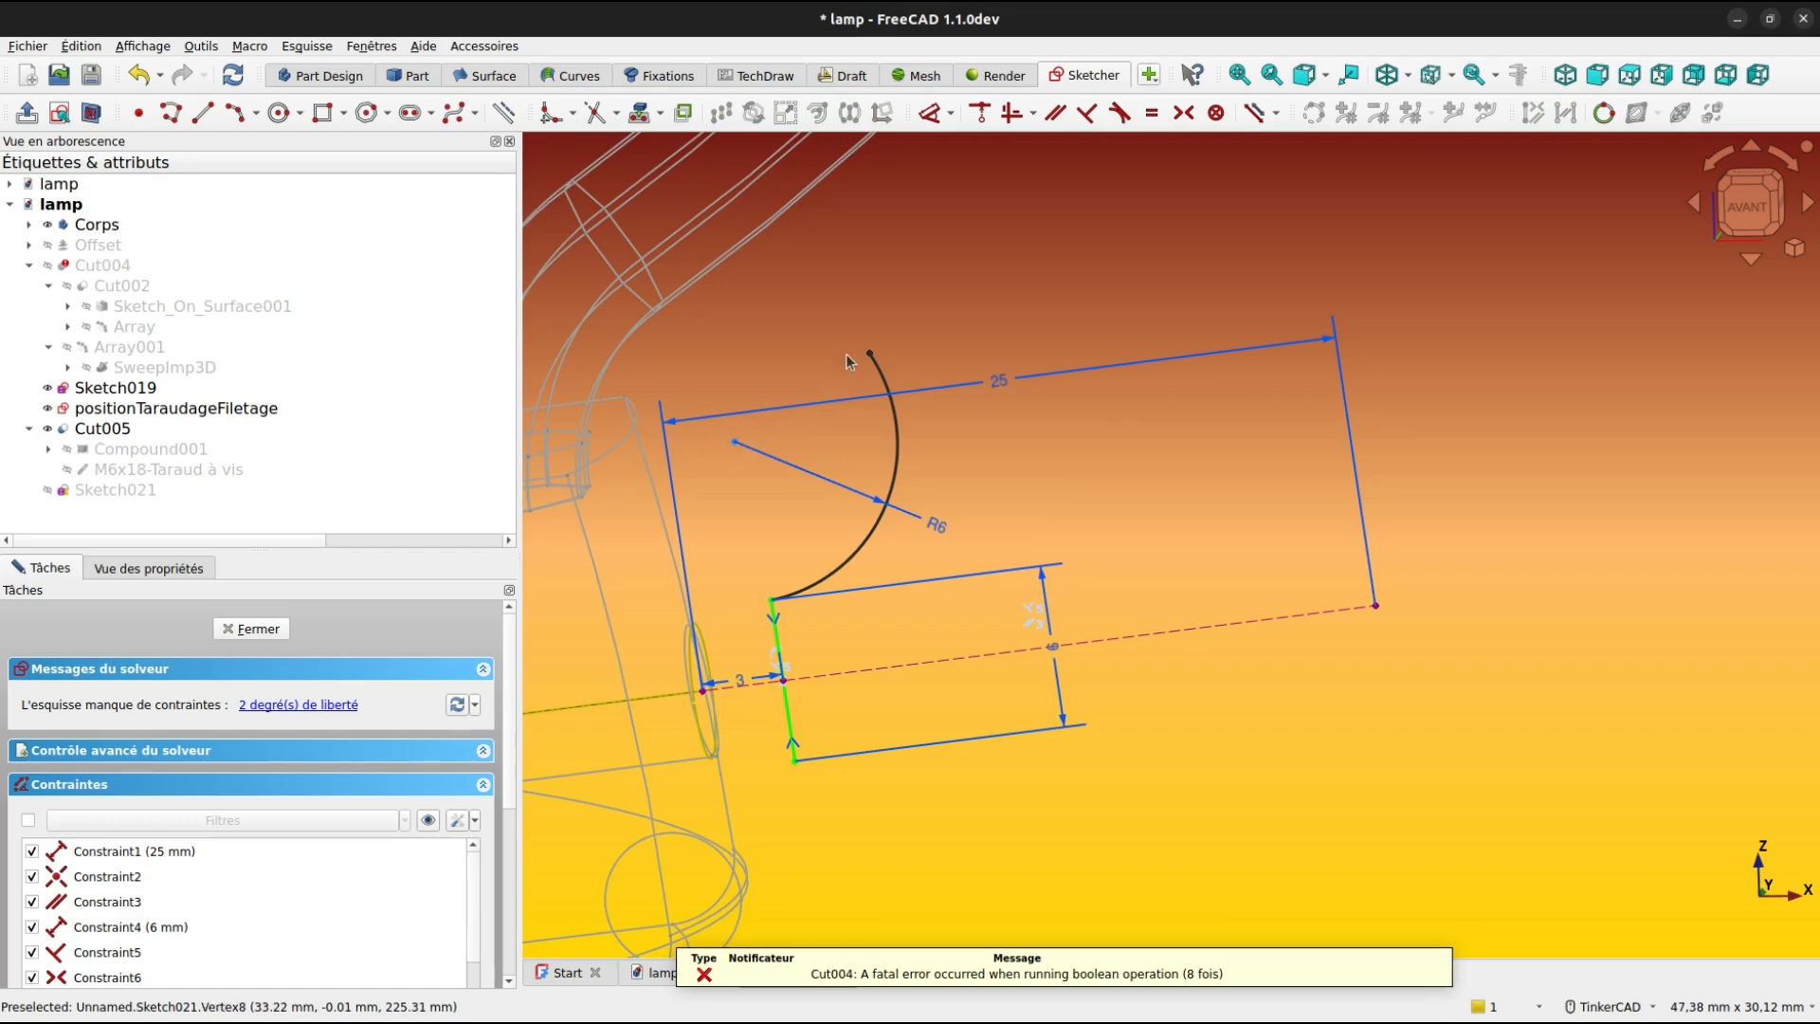
pyautogui.moveTo(868, 358); pyautogui.dragTo(889, 446)
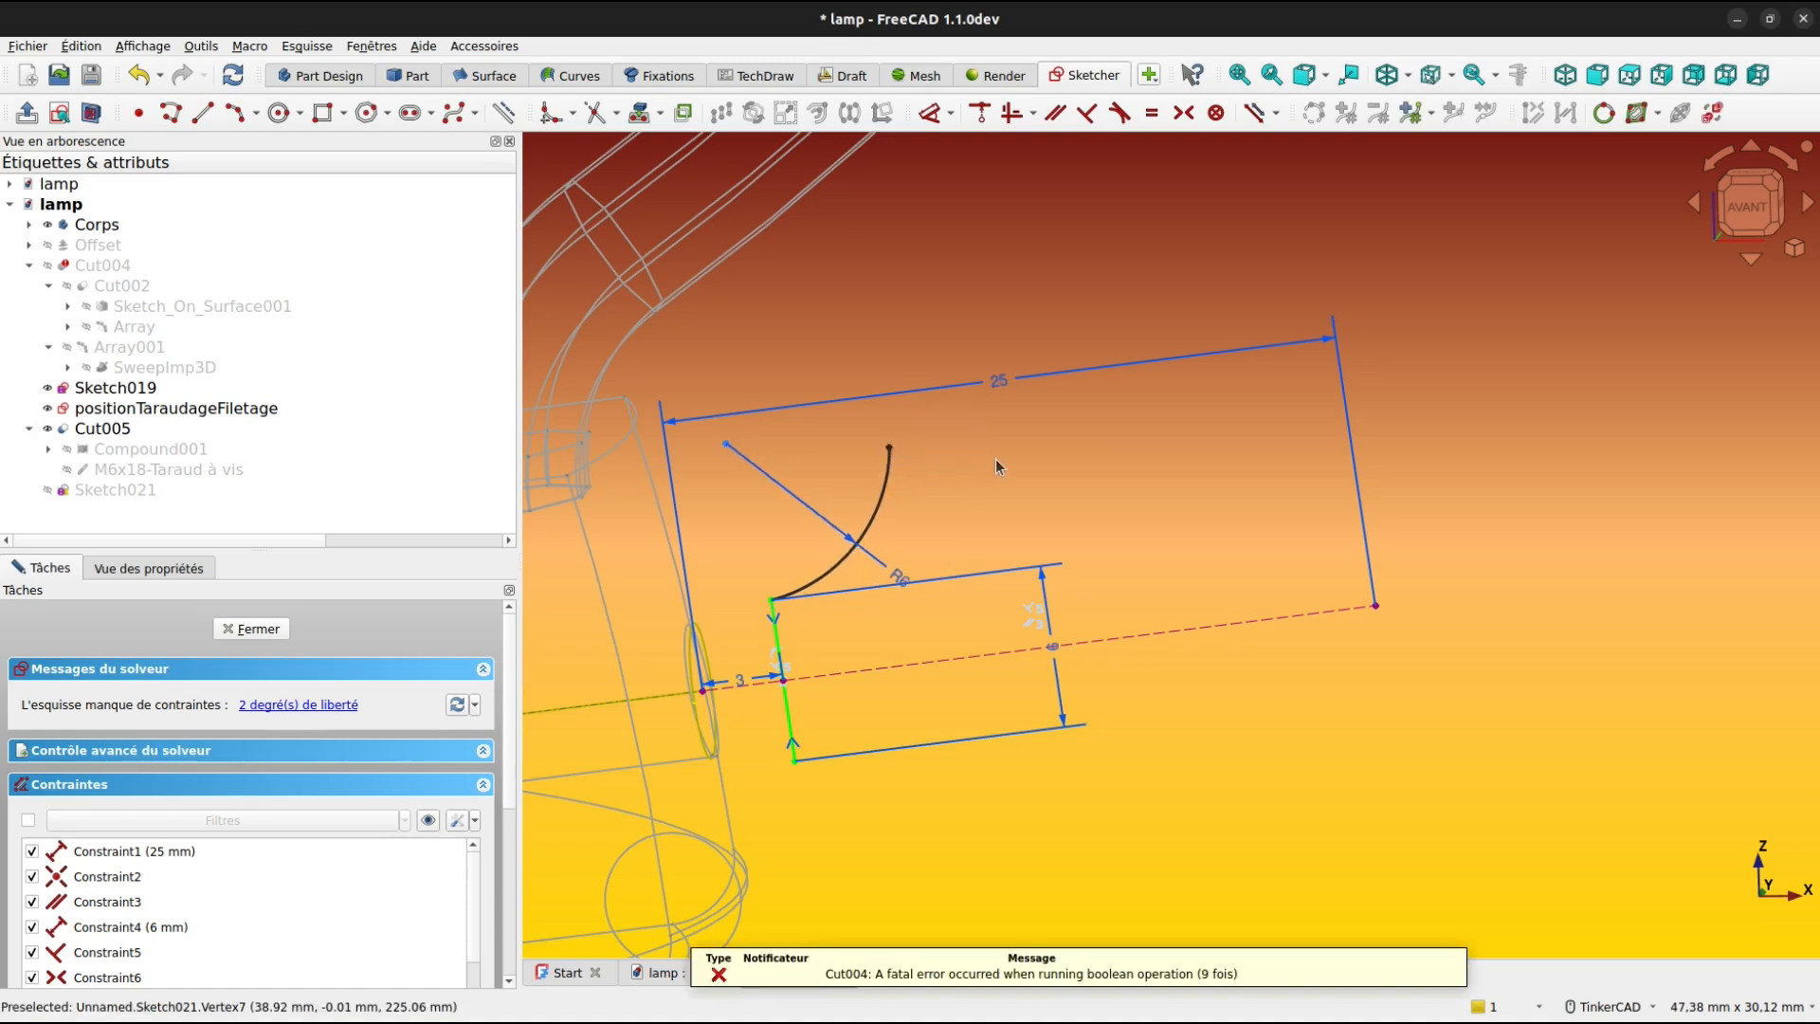
# Draw a large three-point arc bulging outward across the construction line, passing through that line's outer end.
pyautogui.moveTo(1014, 447); pyautogui.dragTo(972, 452, button='middle')
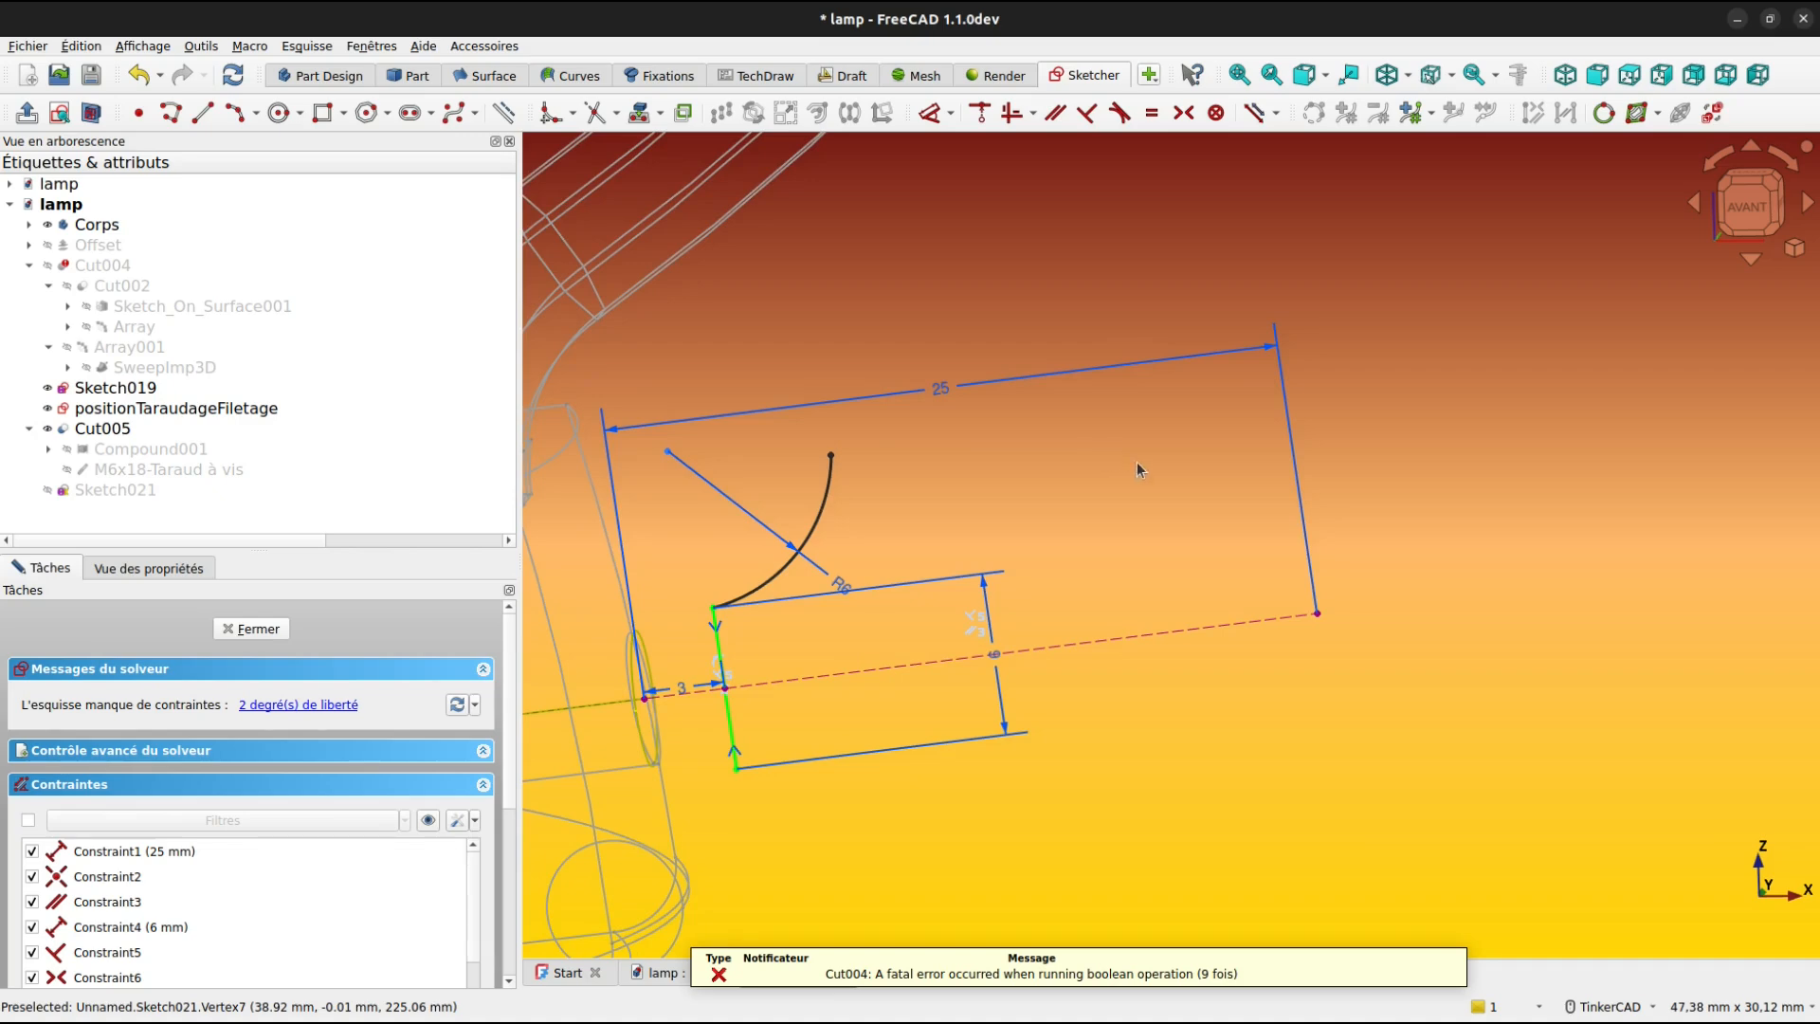
pyautogui.moveTo(1135, 463); pyautogui.dragTo(1260, 415, button='middle')
pyautogui.scroll(-3, 1289, 427)
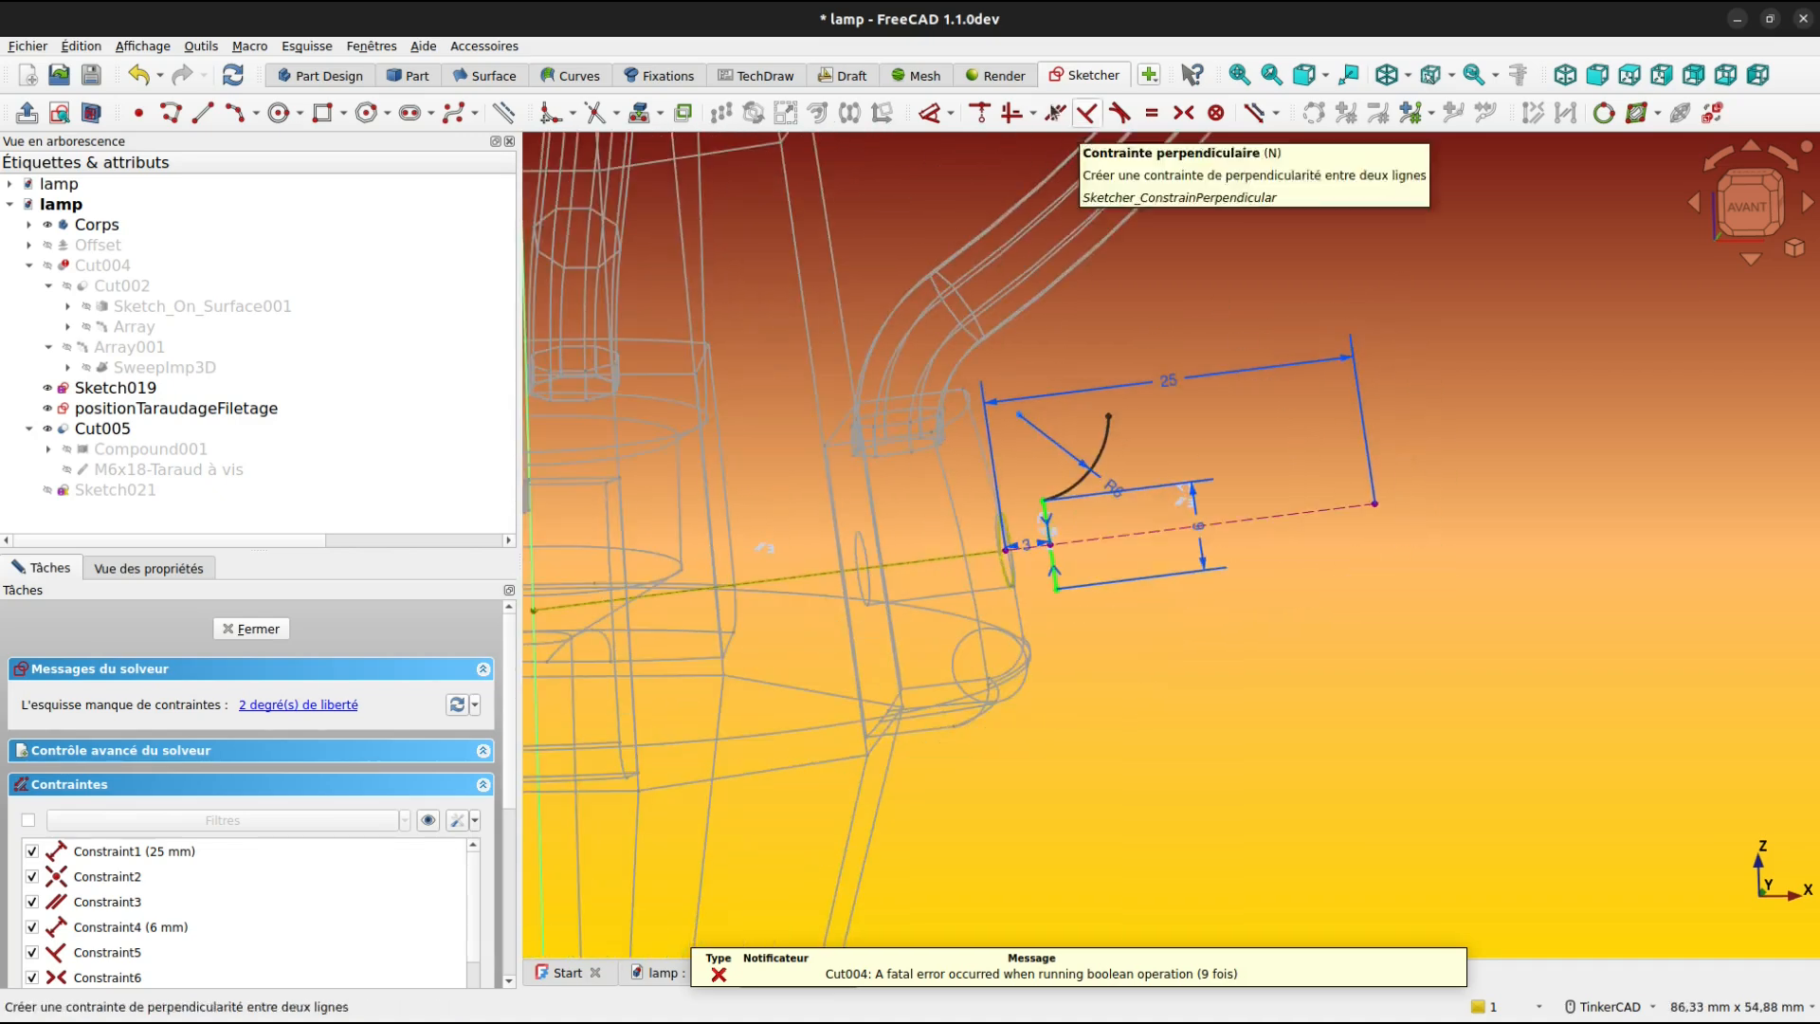
pyautogui.click(241, 114)
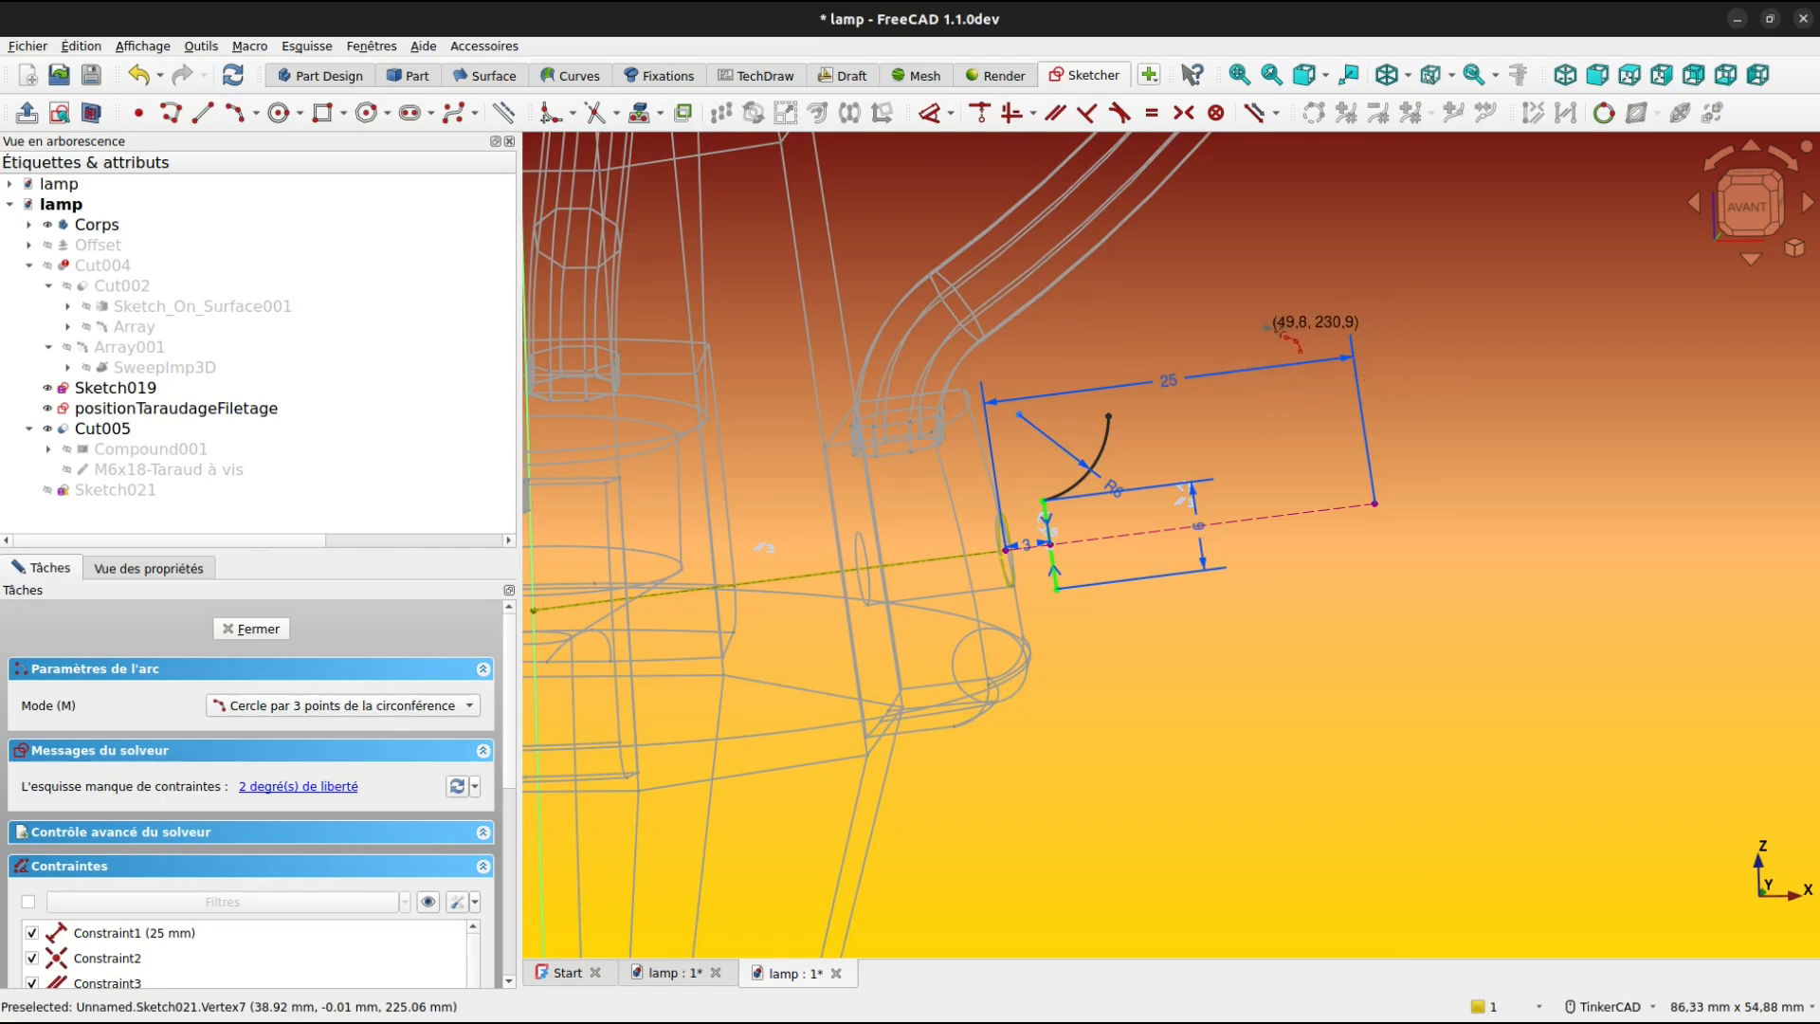
pyautogui.click(1264, 326)
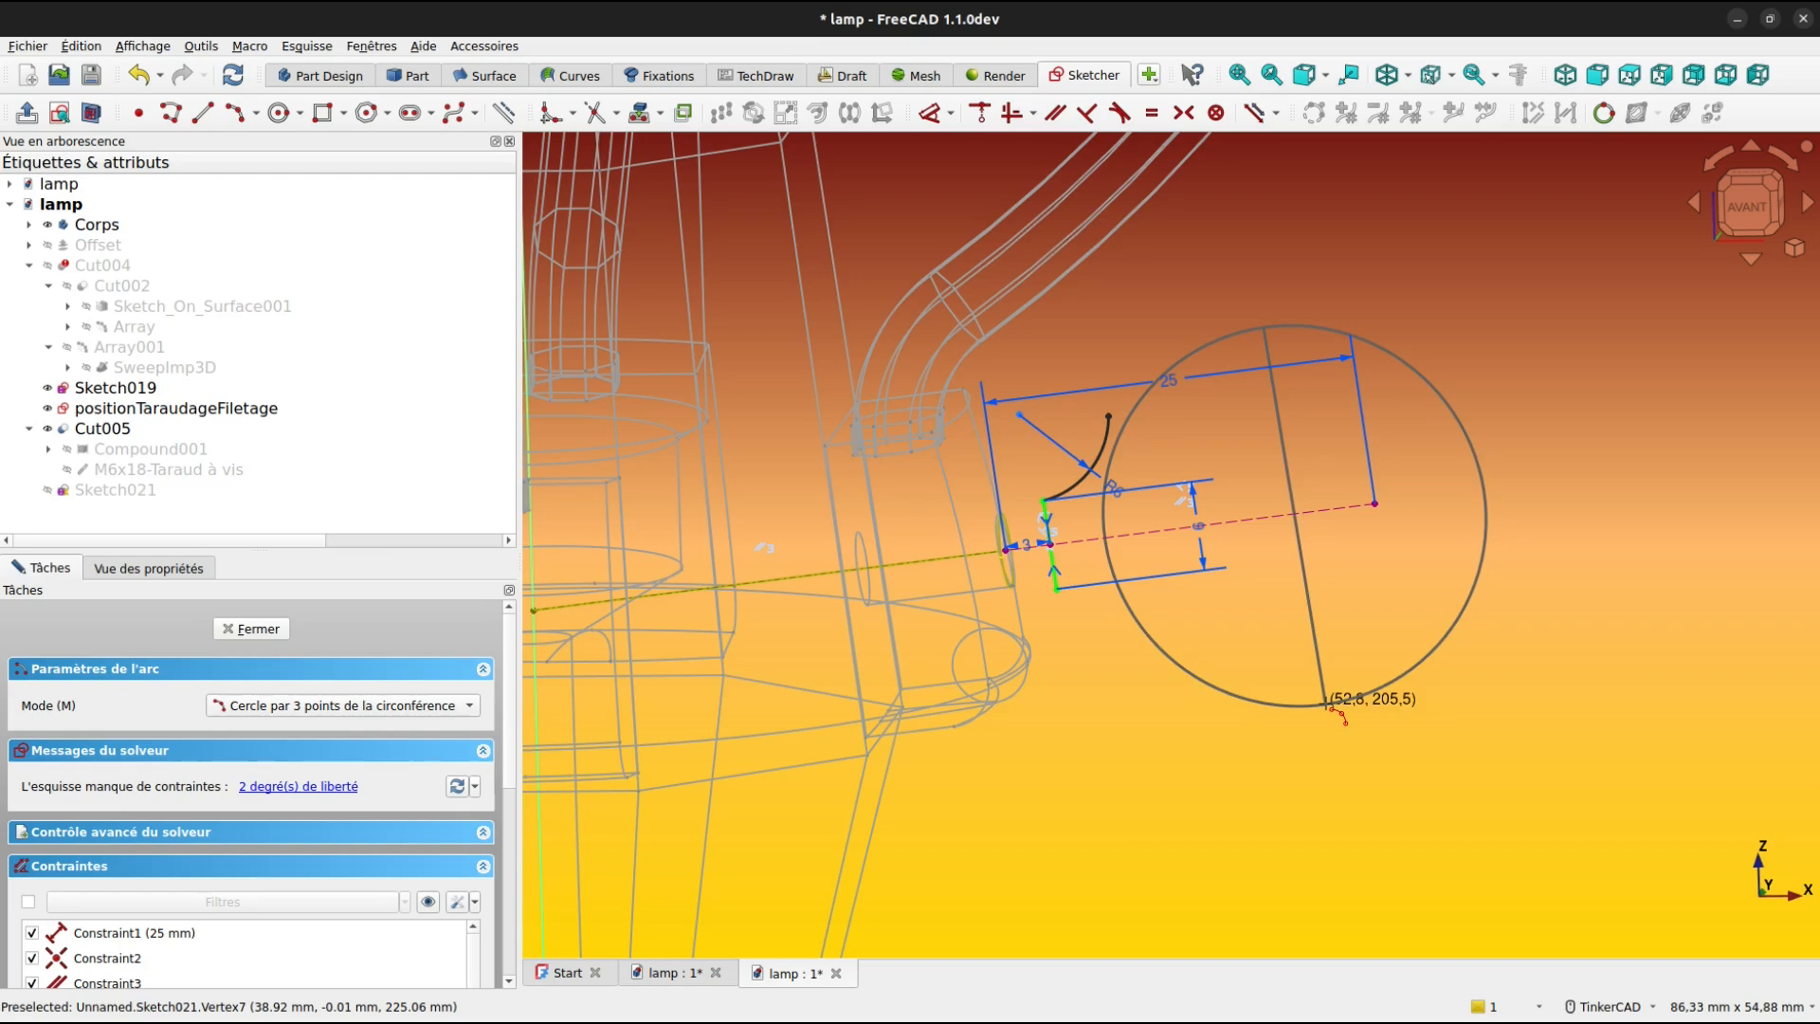
pyautogui.click(1326, 704)
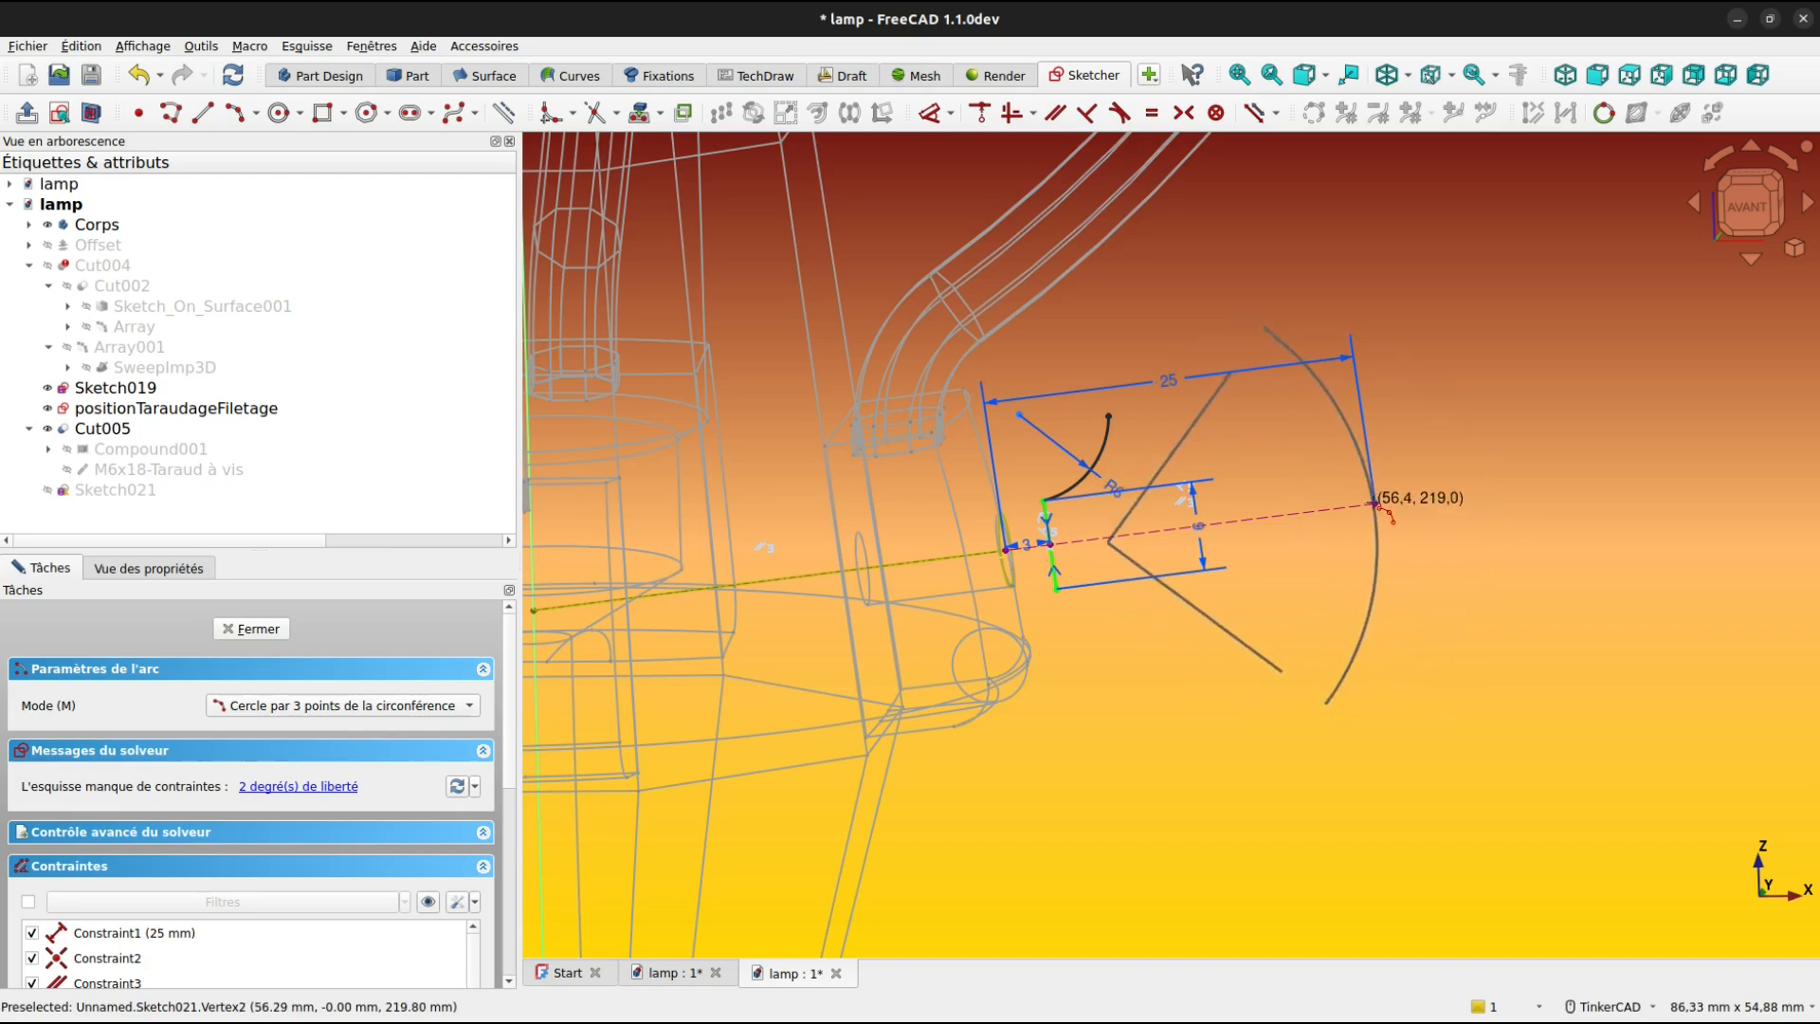
pyautogui.click(1375, 503)
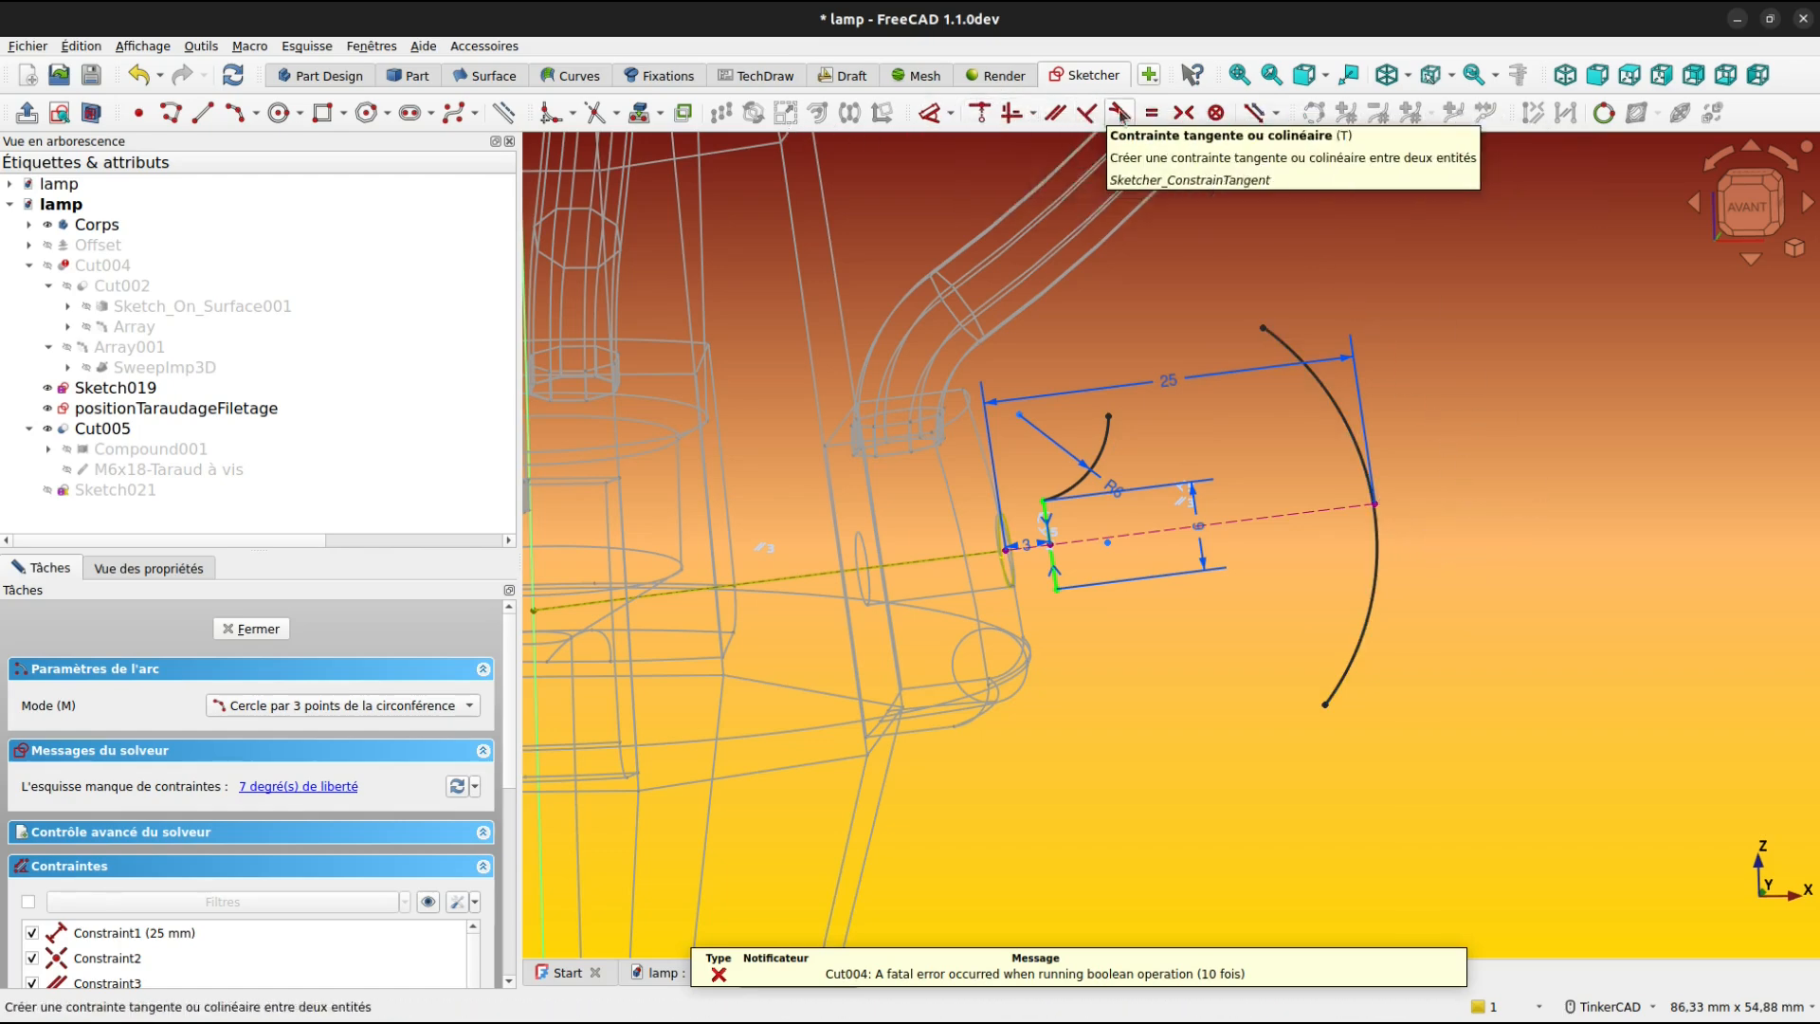
pyautogui.click(1183, 113)
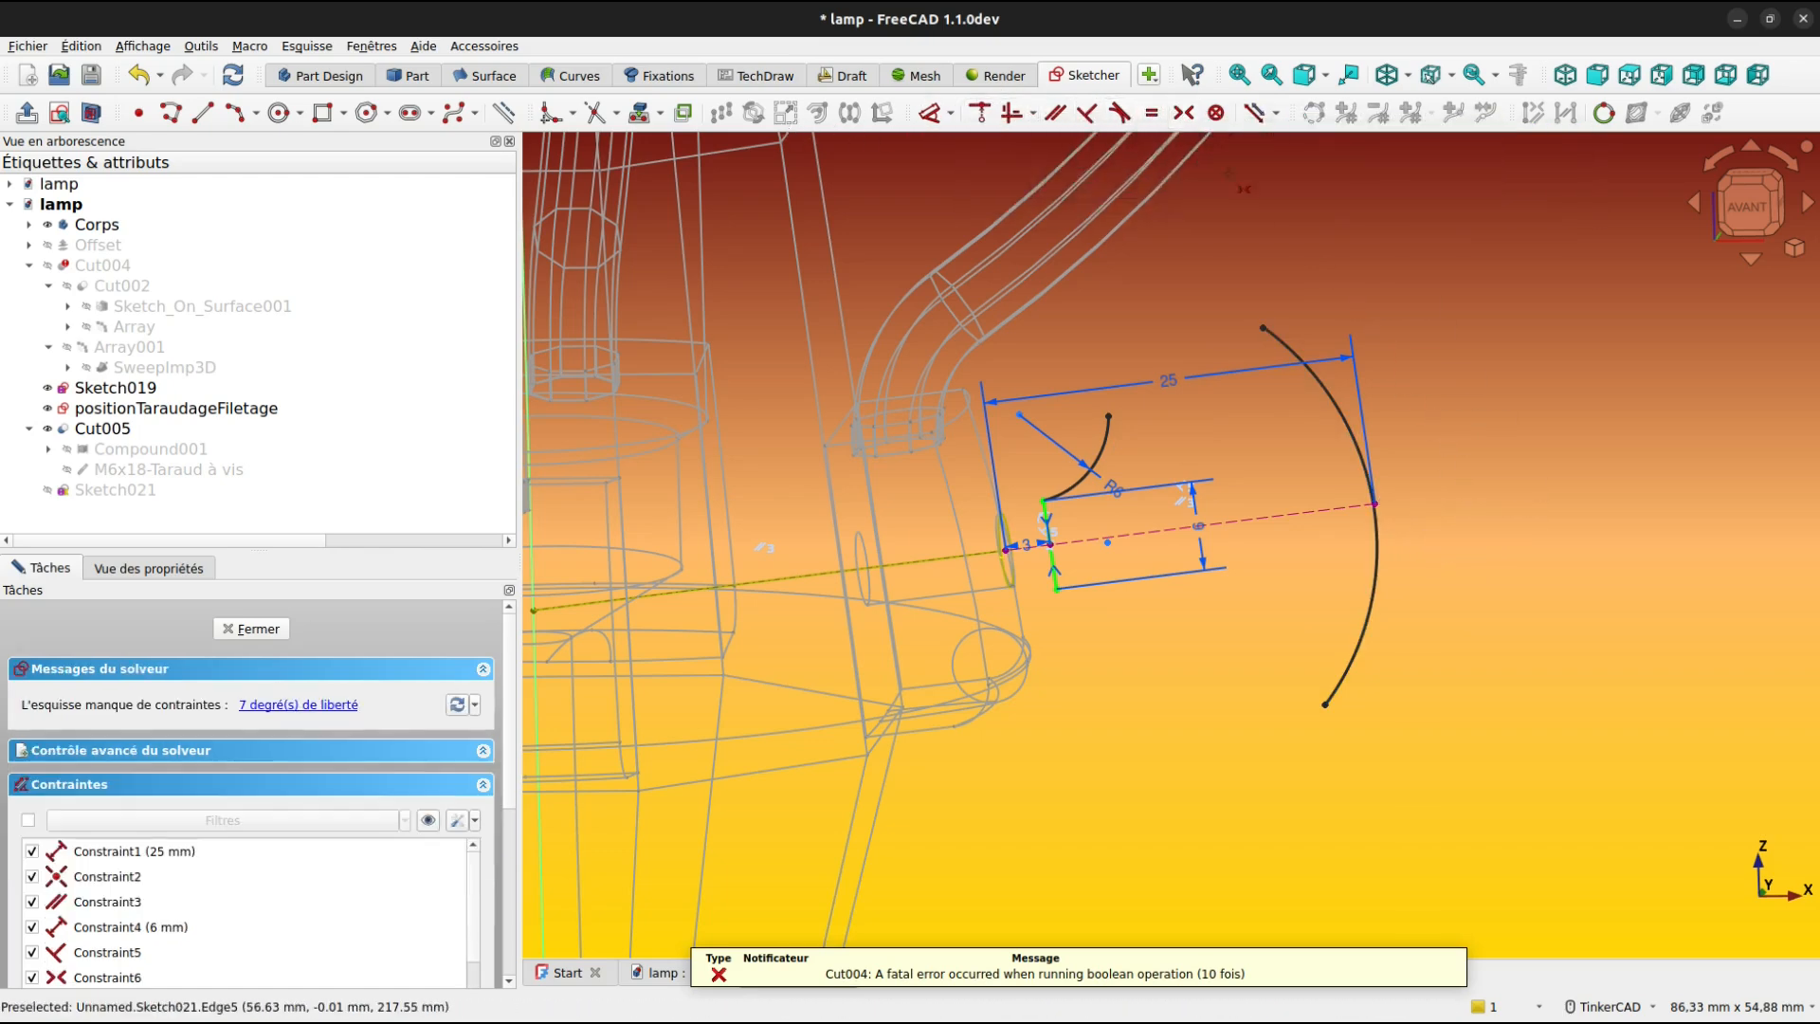
pyautogui.click(1263, 328)
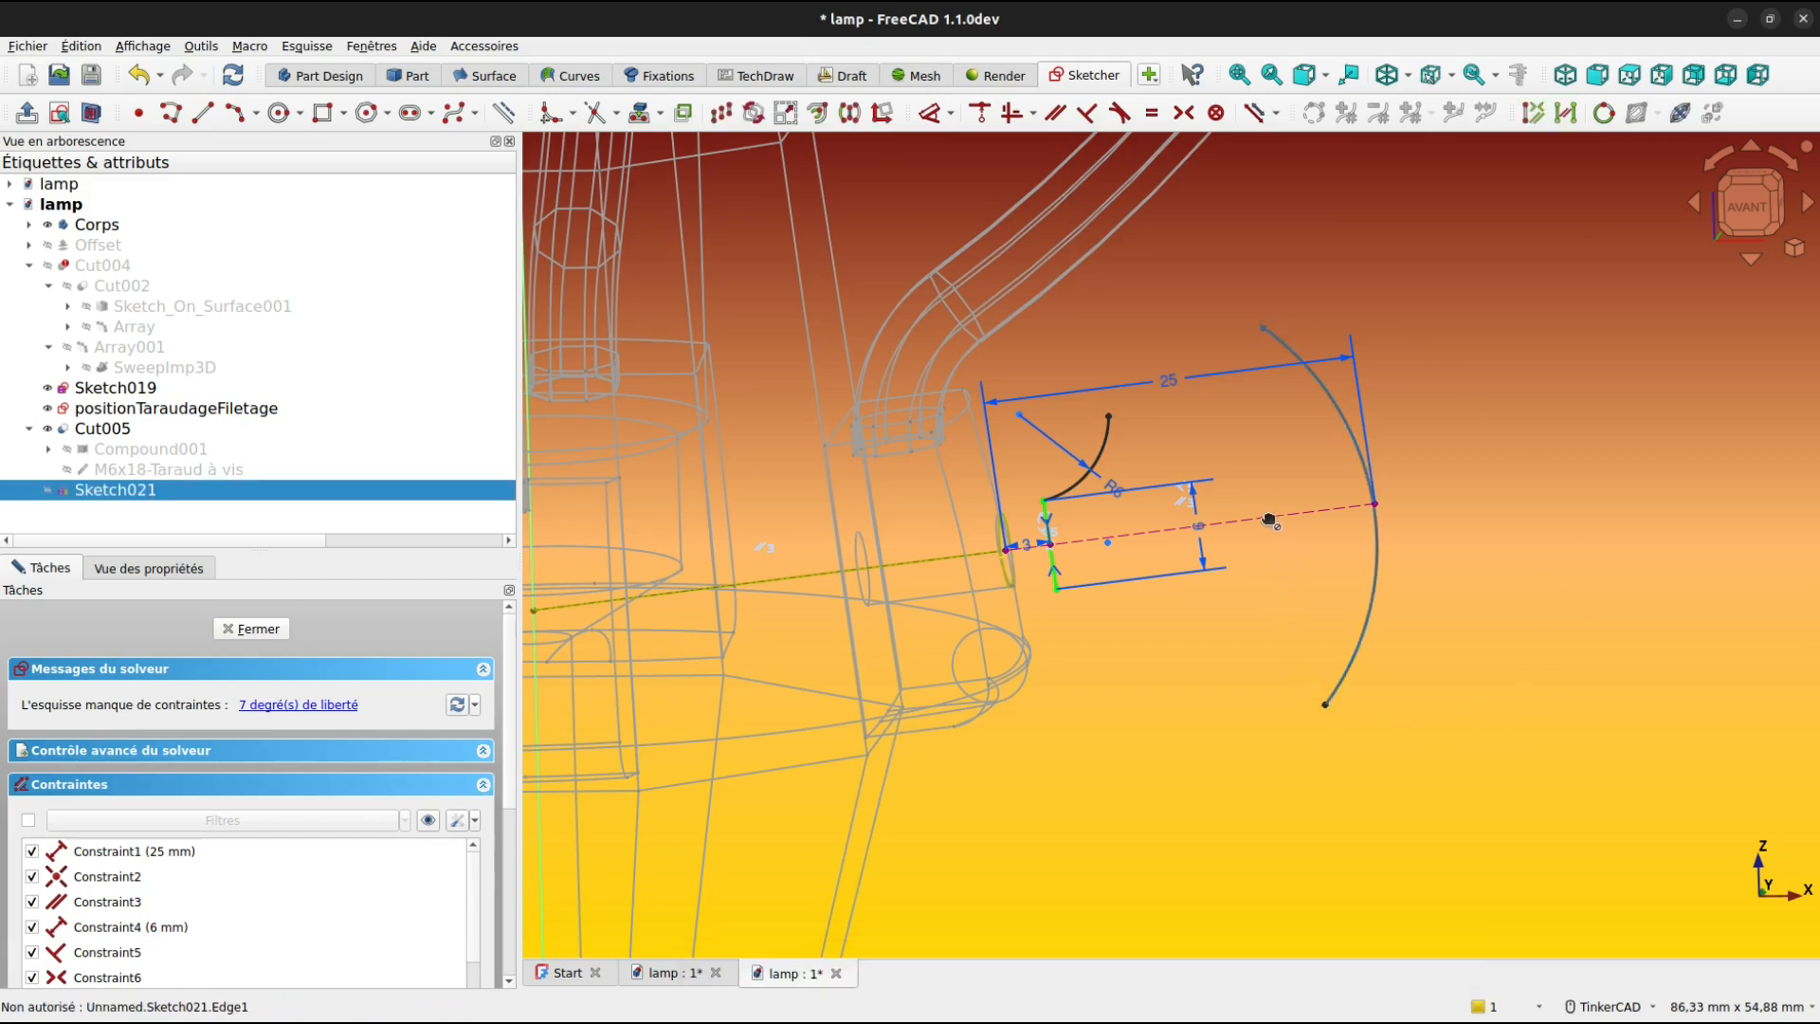
pyautogui.scroll(3, 1276, 513)
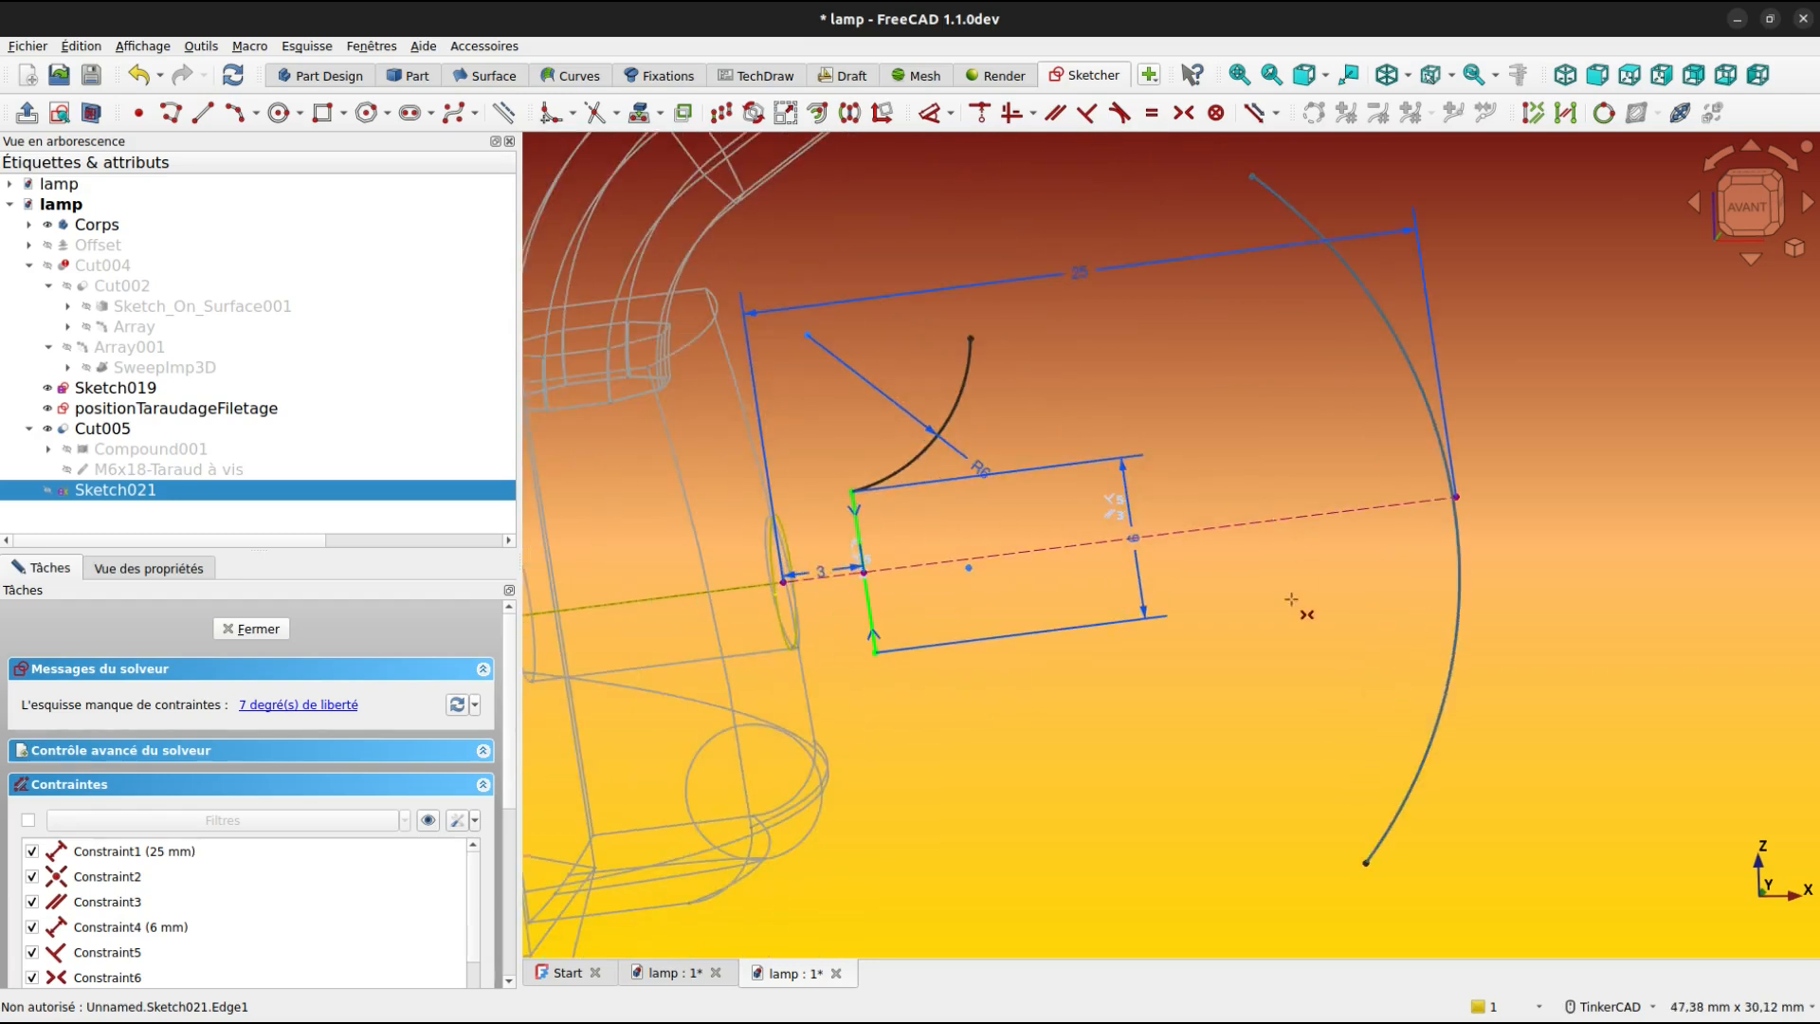
pyautogui.press('Escape')
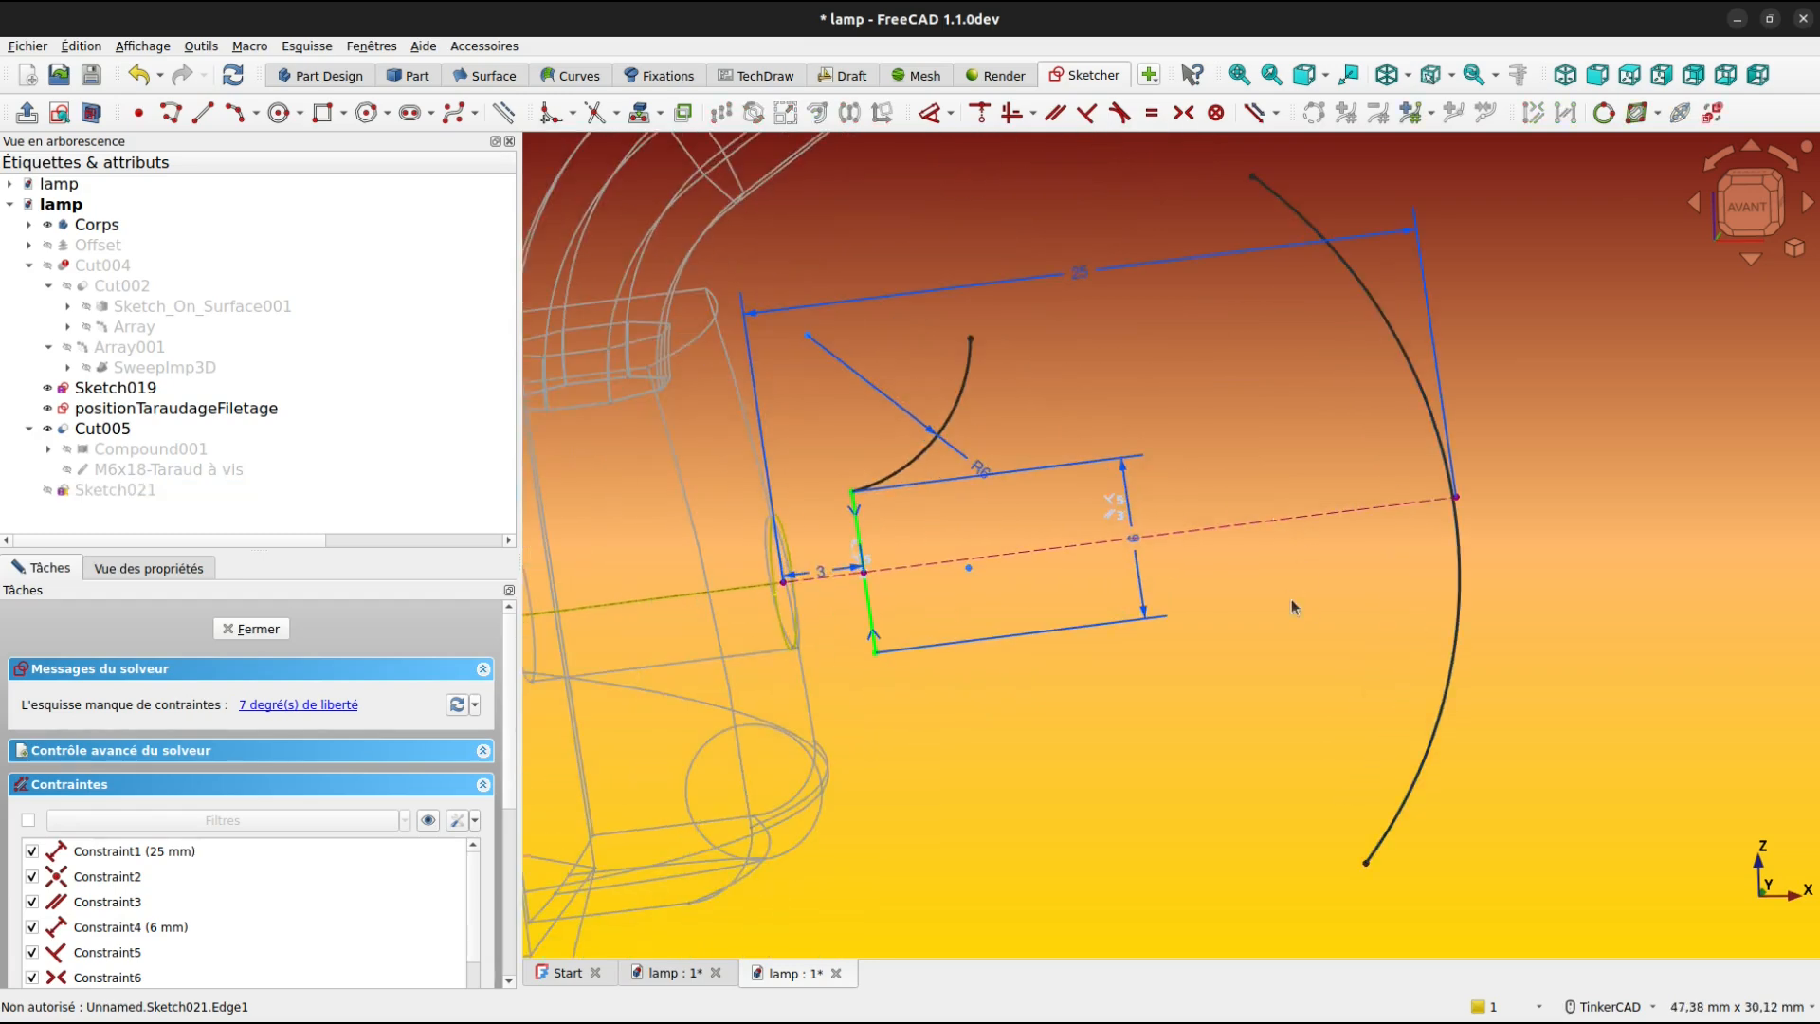
# Constrain the large arc's endpoints symmetric about the construction line and pull the arc inward from that line's outer end.
pyautogui.click(1361, 867)
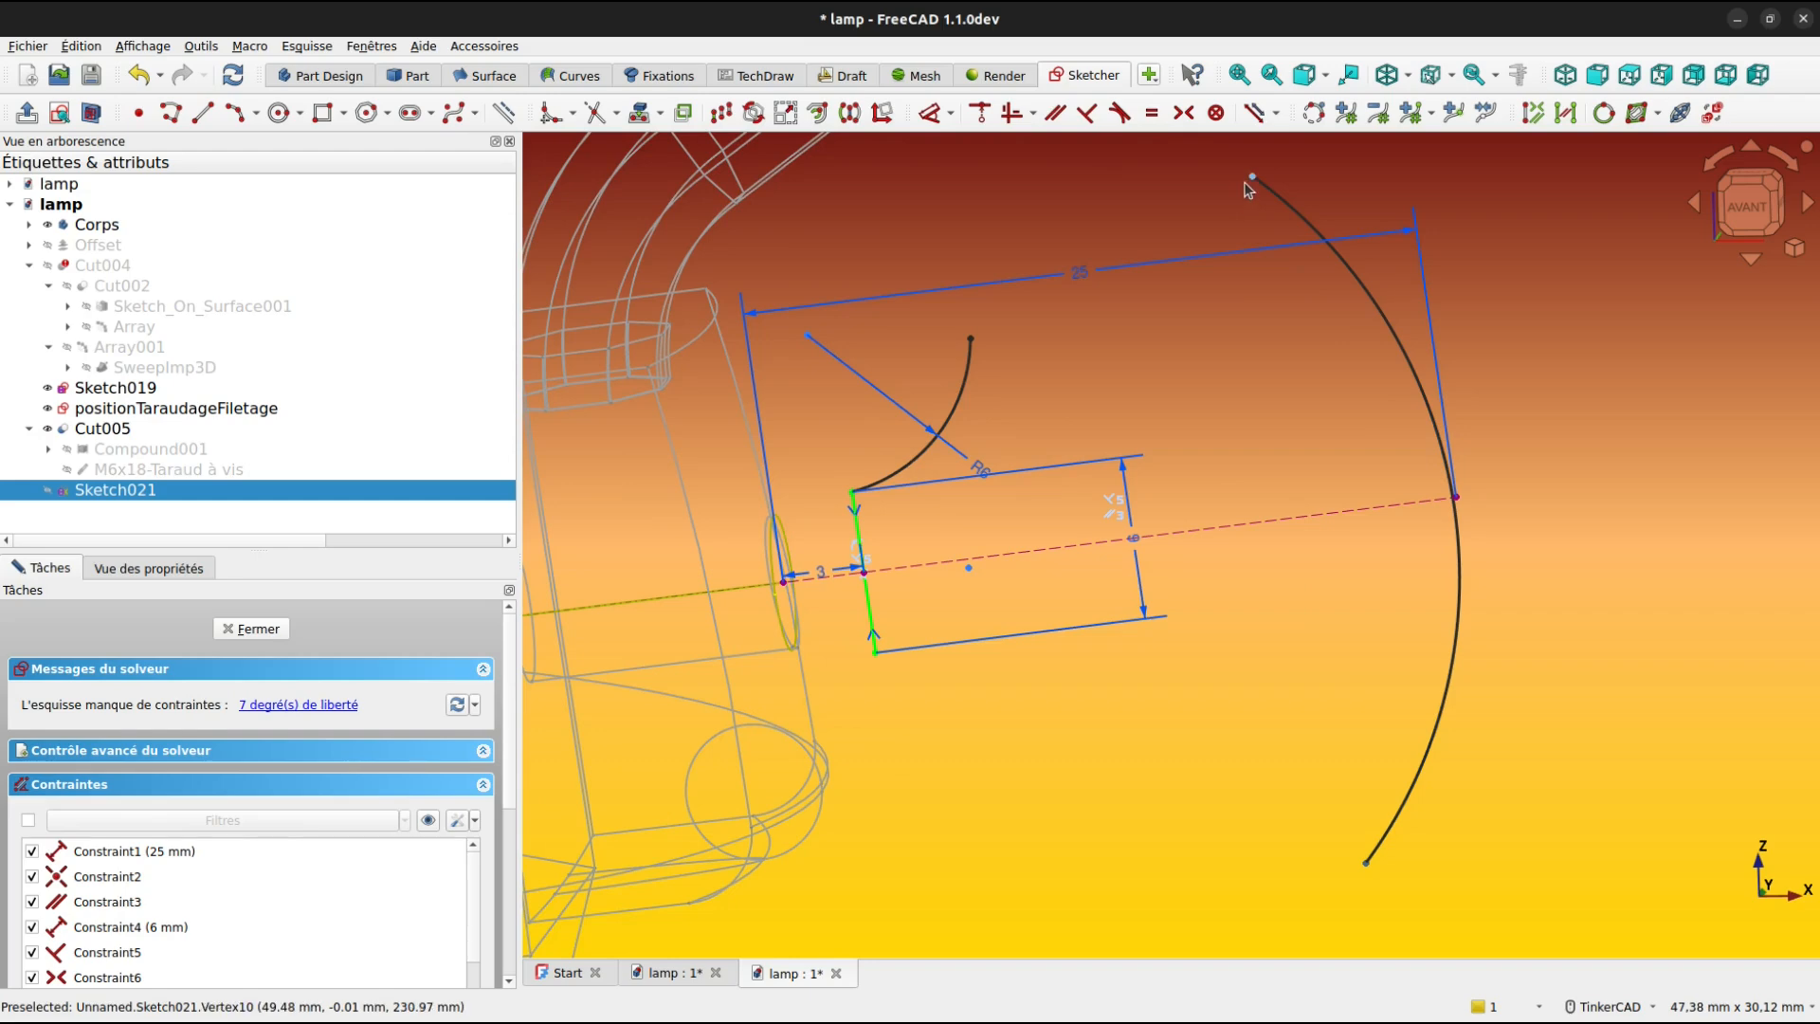
pyautogui.click(1289, 514)
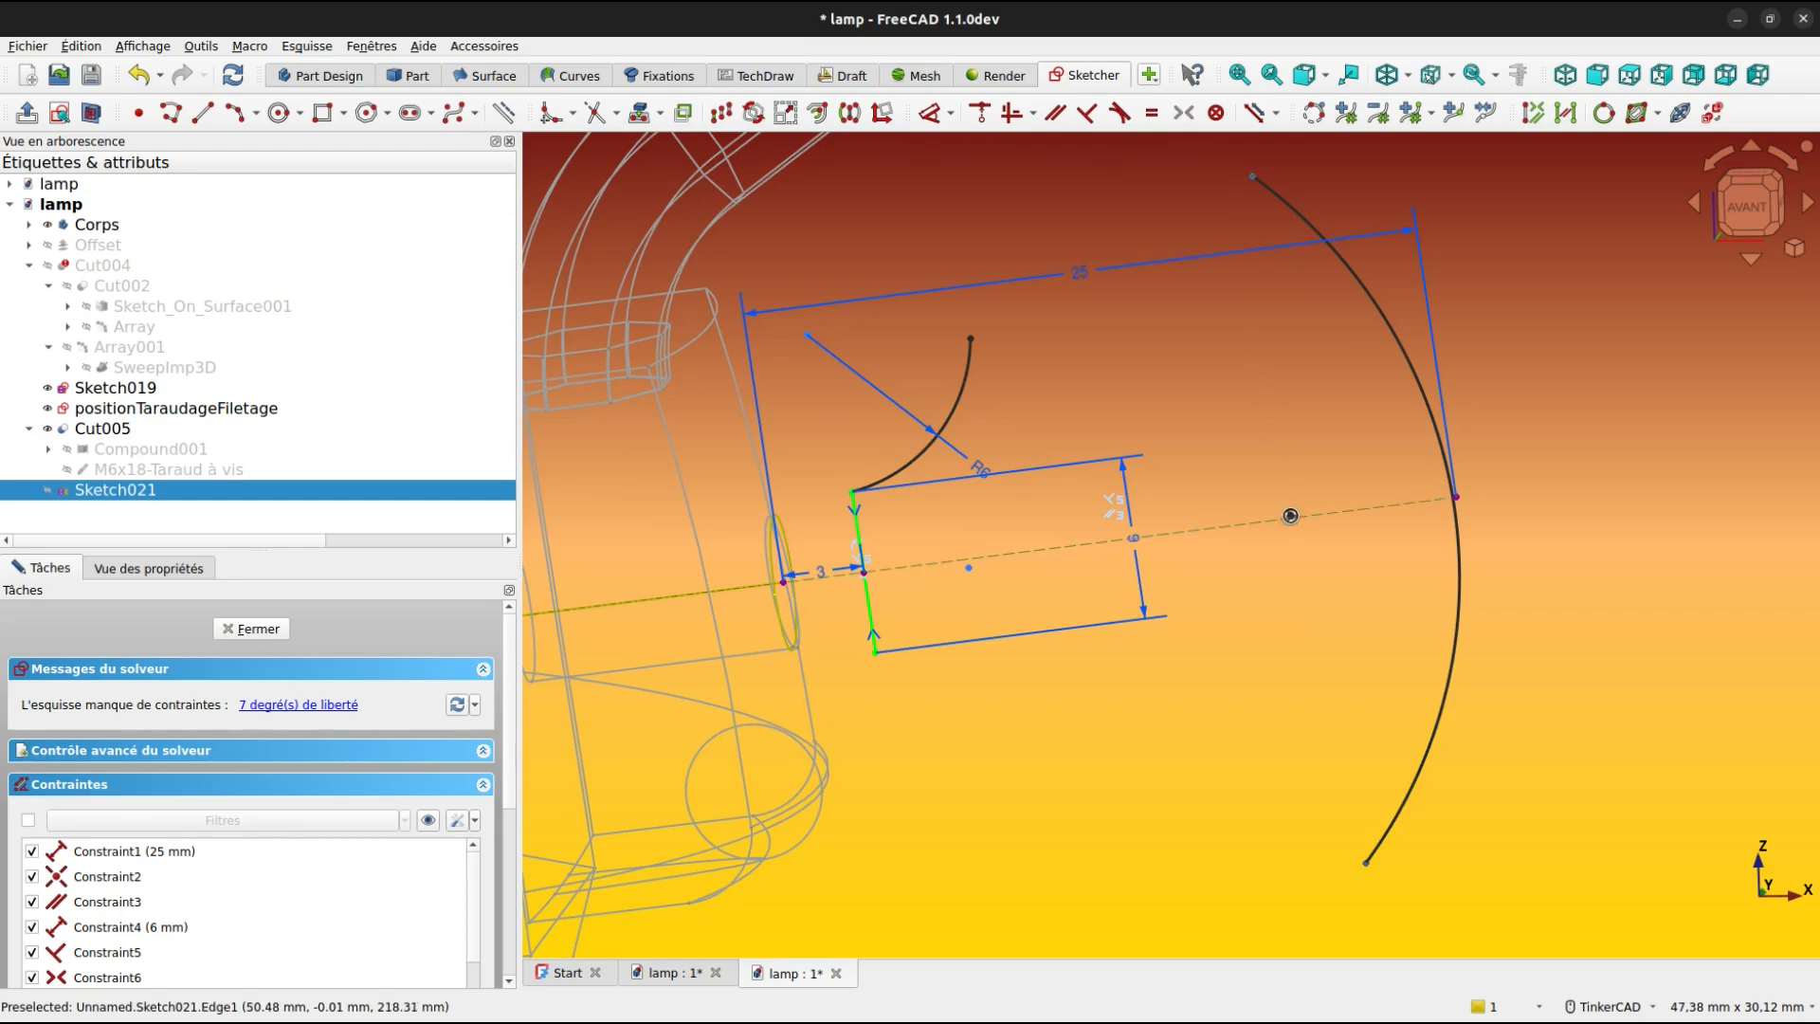
pyautogui.press('k')
pyautogui.press('s')
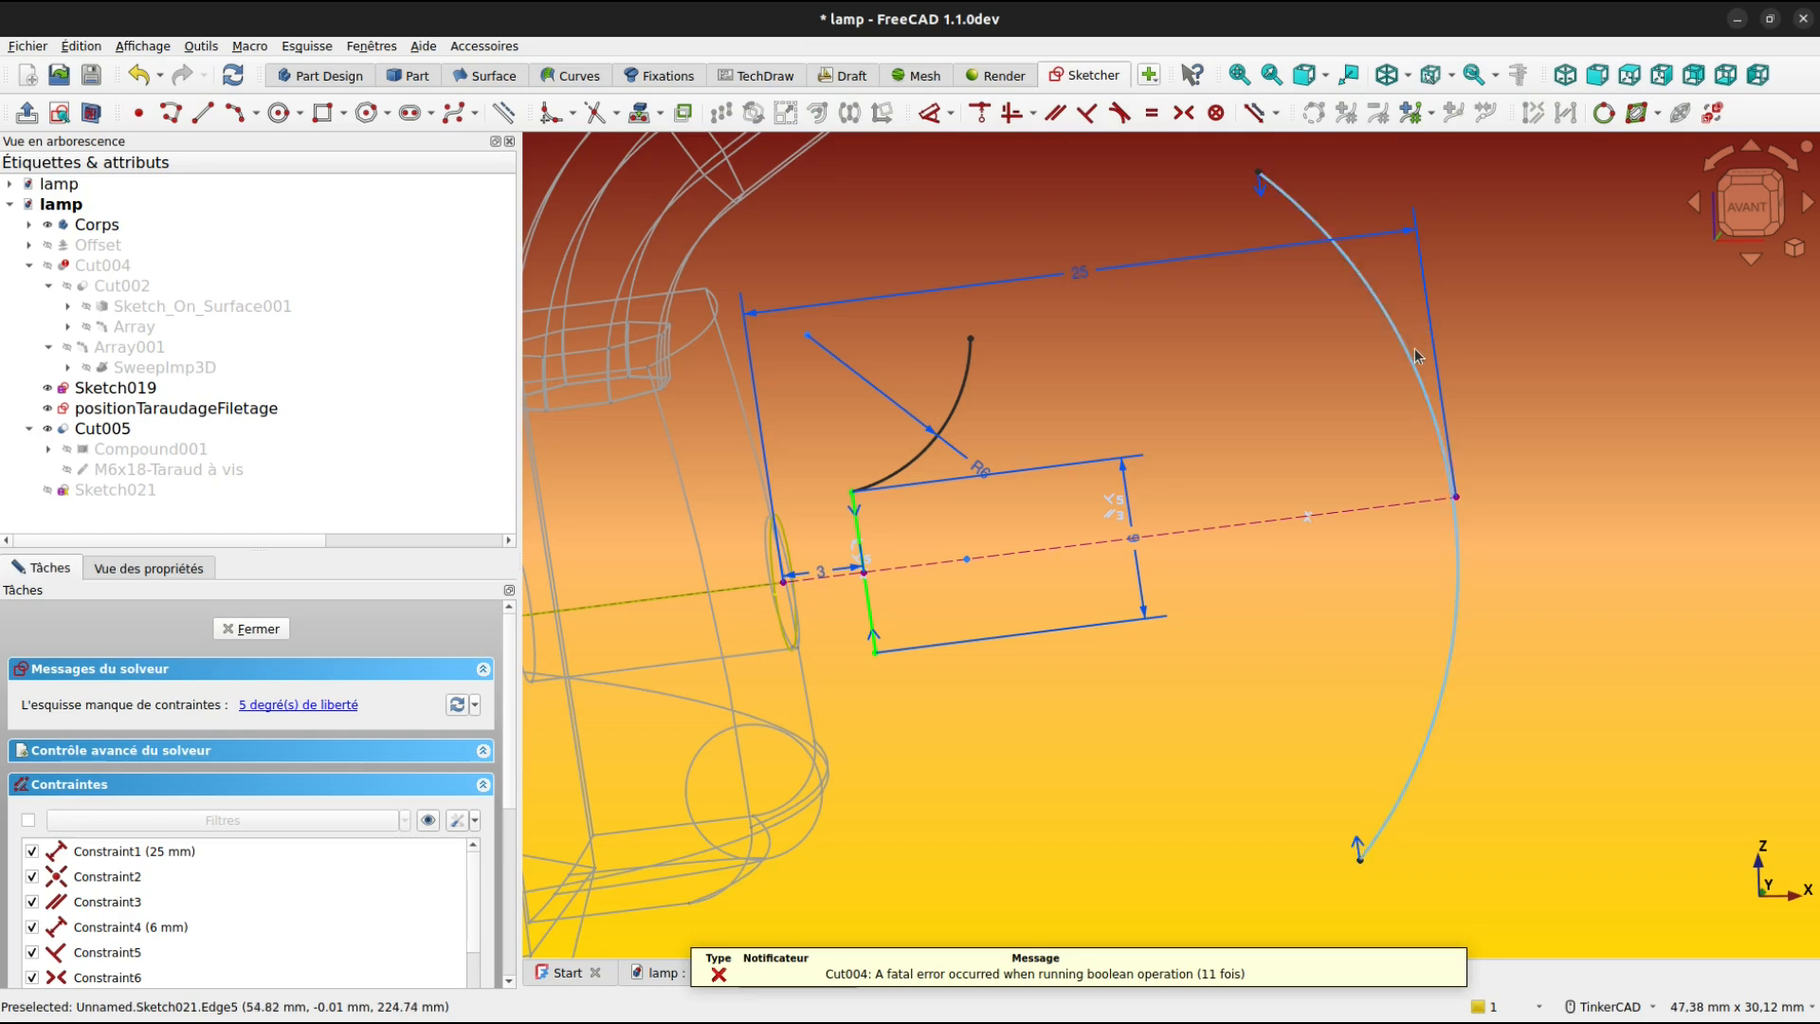
pyautogui.moveTo(1418, 366); pyautogui.dragTo(1365, 387)
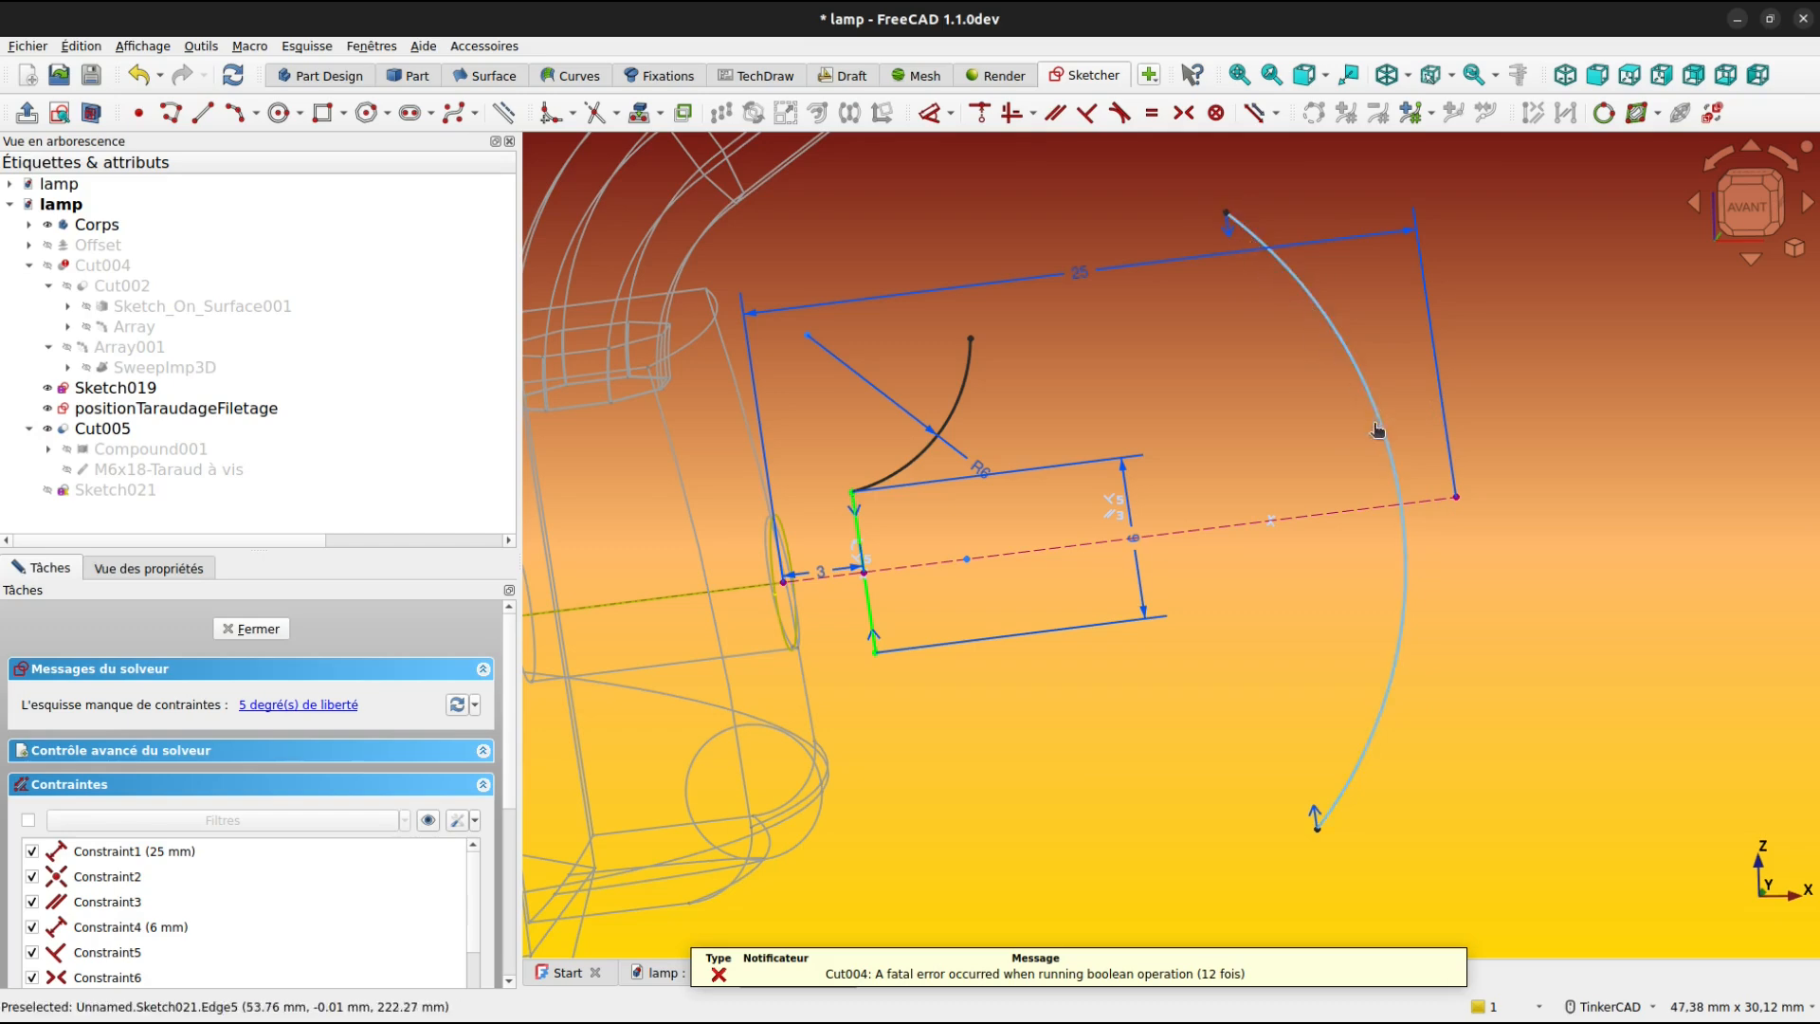
pyautogui.moveTo(1379, 429); pyautogui.dragTo(1321, 432)
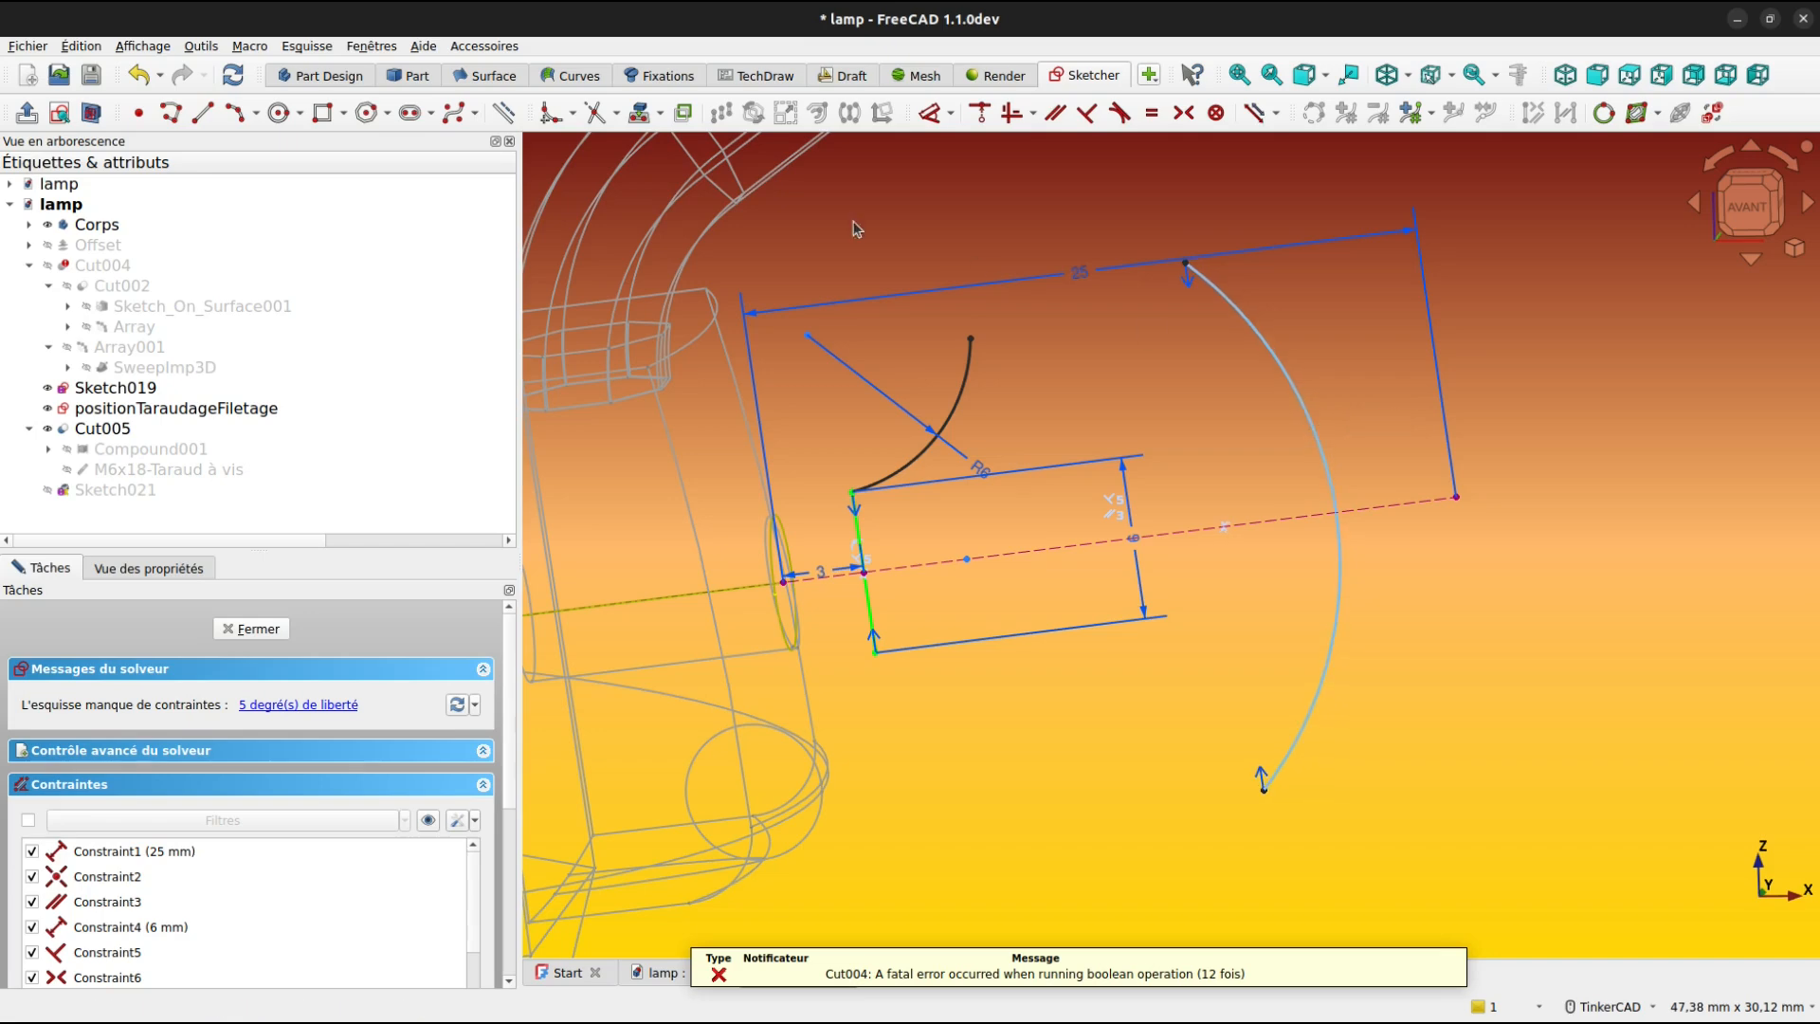
# Draw a three-point arc joining the 6 mm radius arc's free end to the large arc's upper end.
pyautogui.click(236, 114)
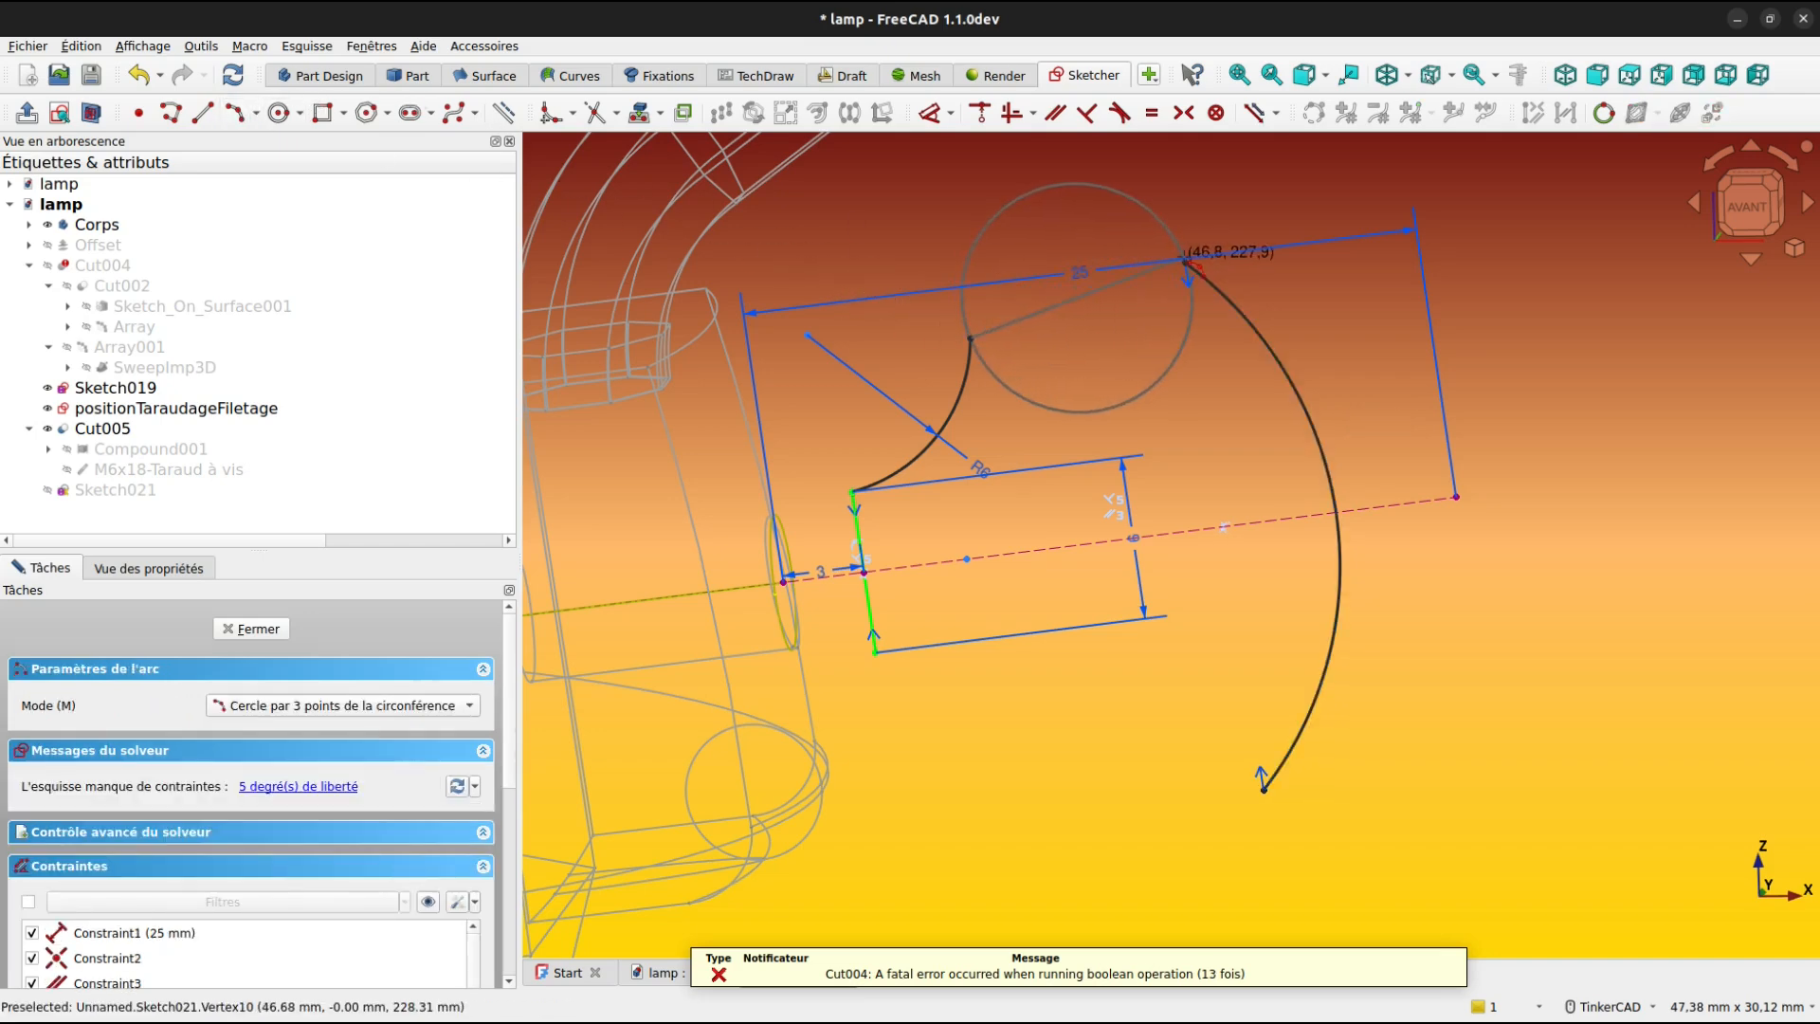
pyautogui.click(1149, 273)
pyautogui.press('Escape')
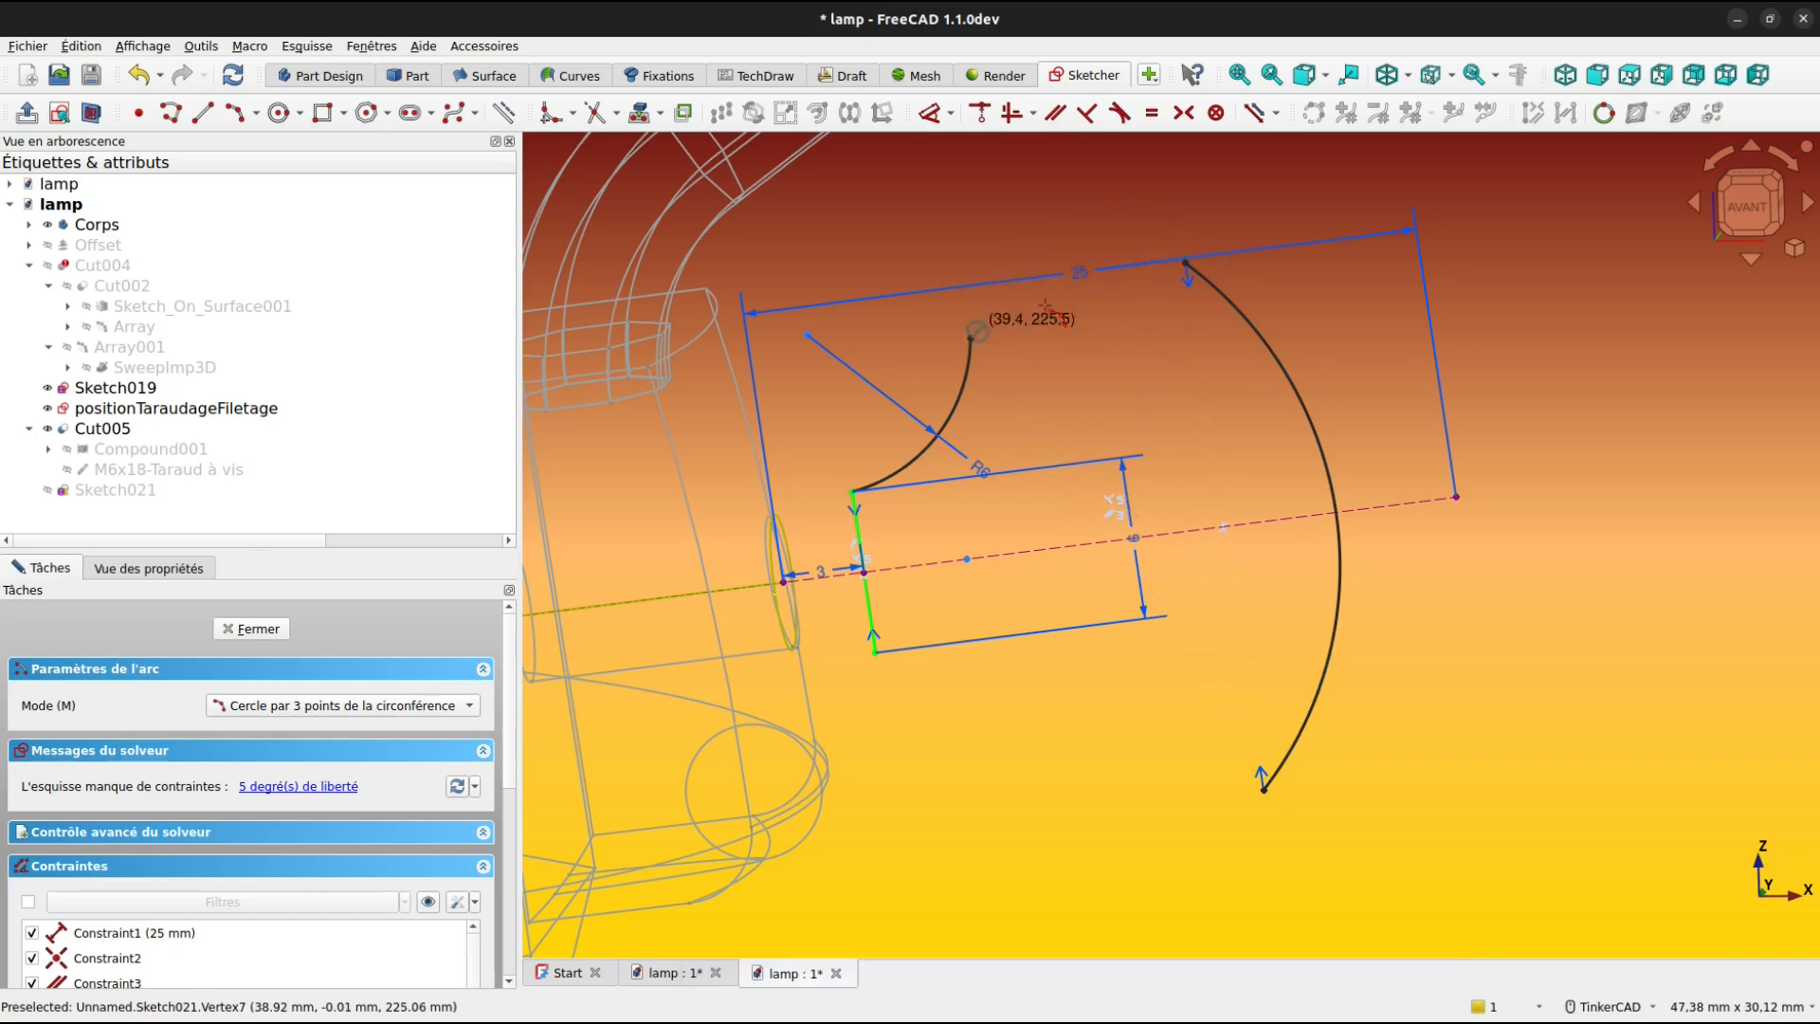
pyautogui.click(971, 338)
pyautogui.click(1186, 262)
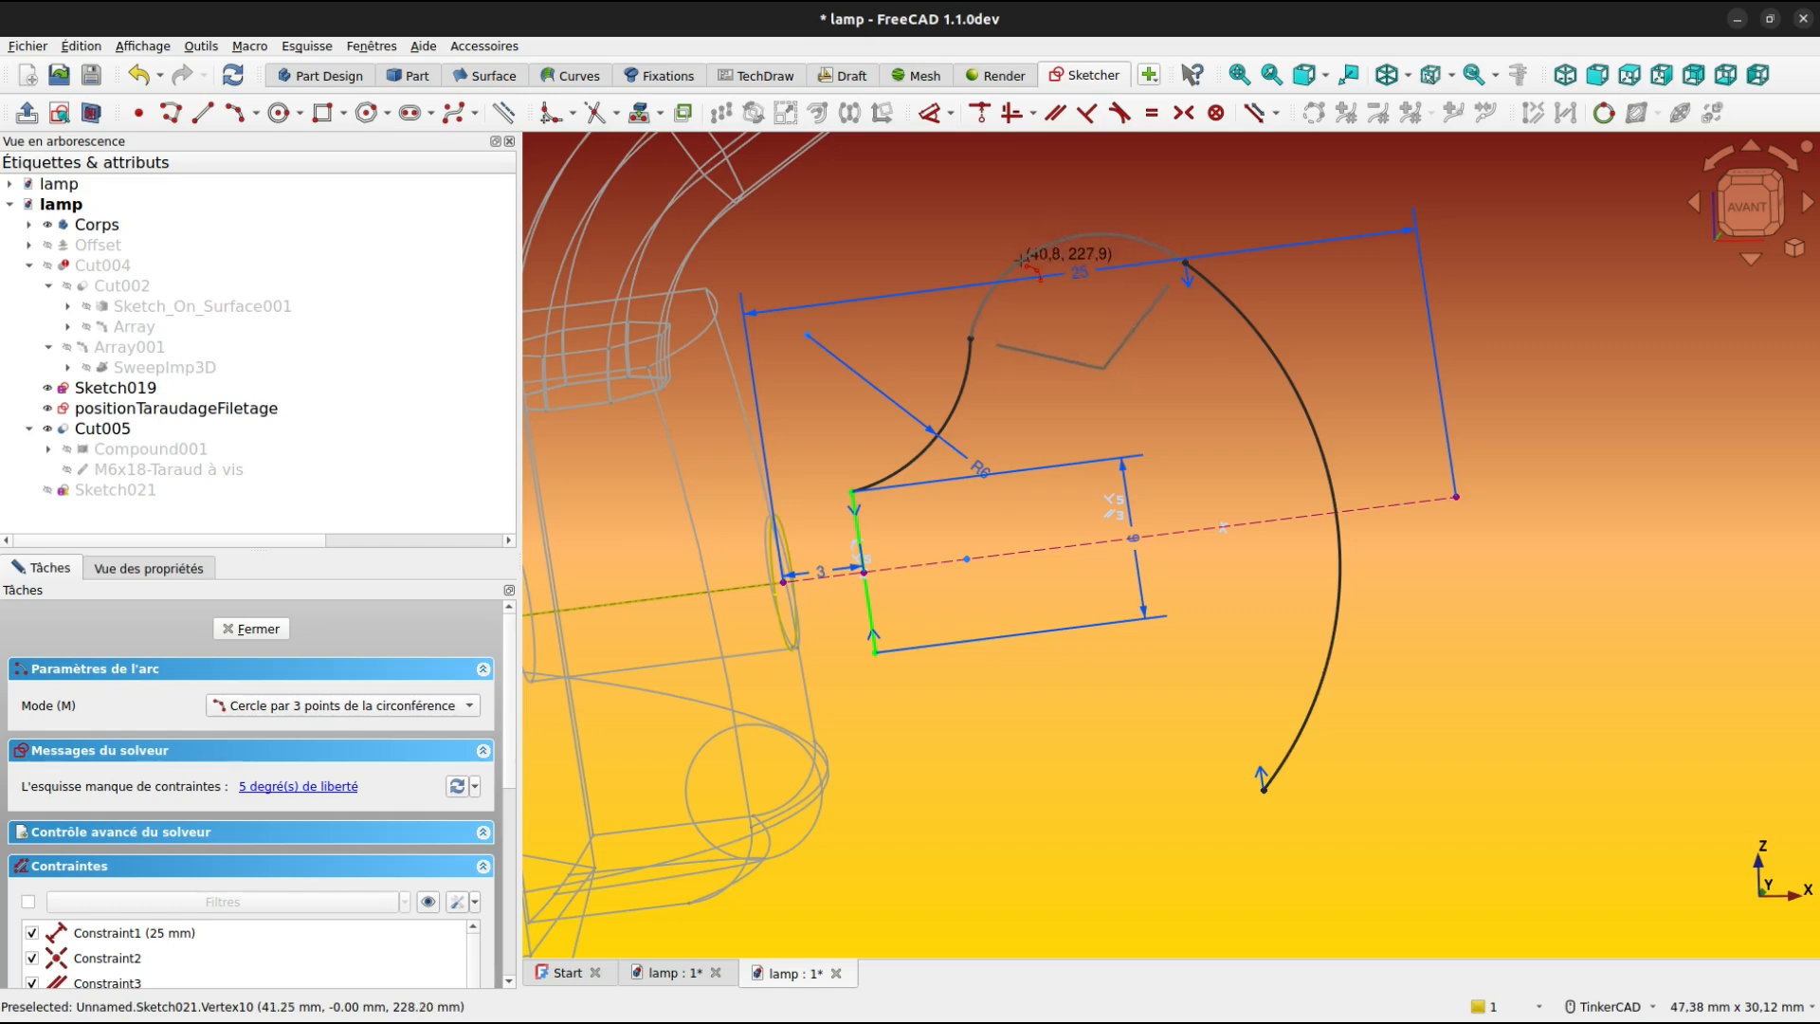
pyautogui.click(1036, 258)
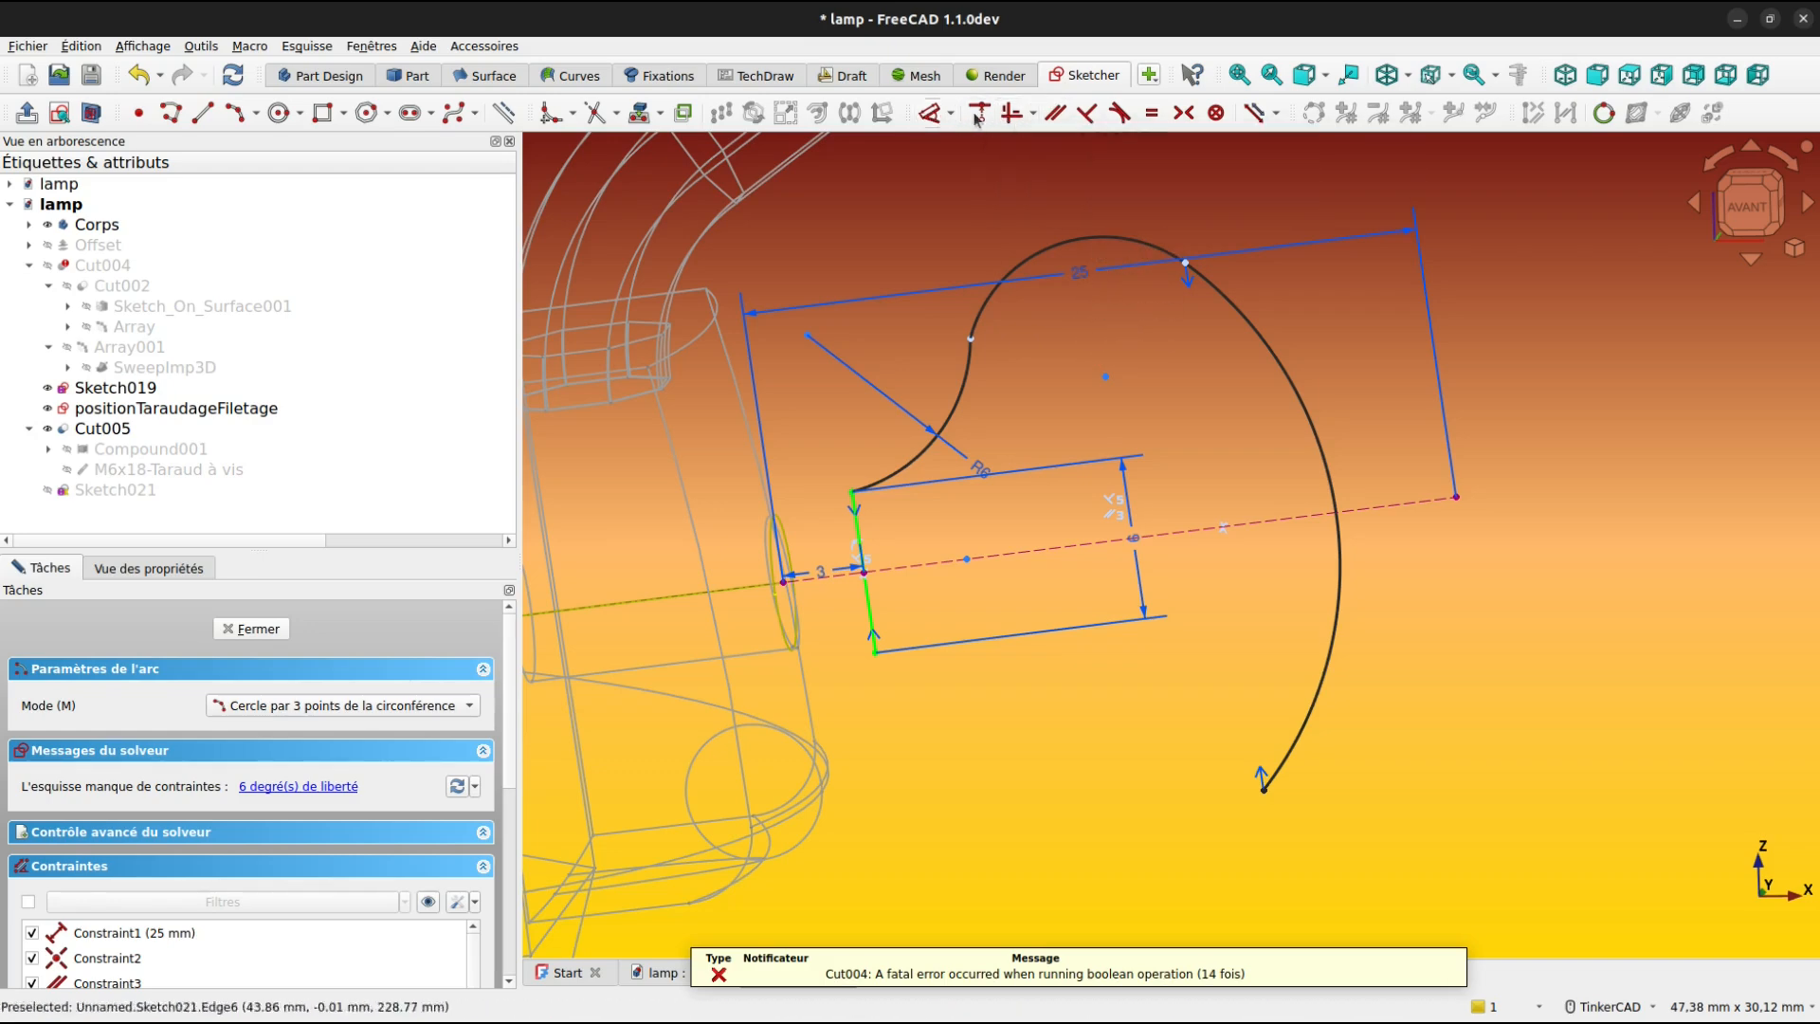
# Constrain the joining arc tangent to both the 6 mm radius arc and the large arc.
pyautogui.click(1117, 115)
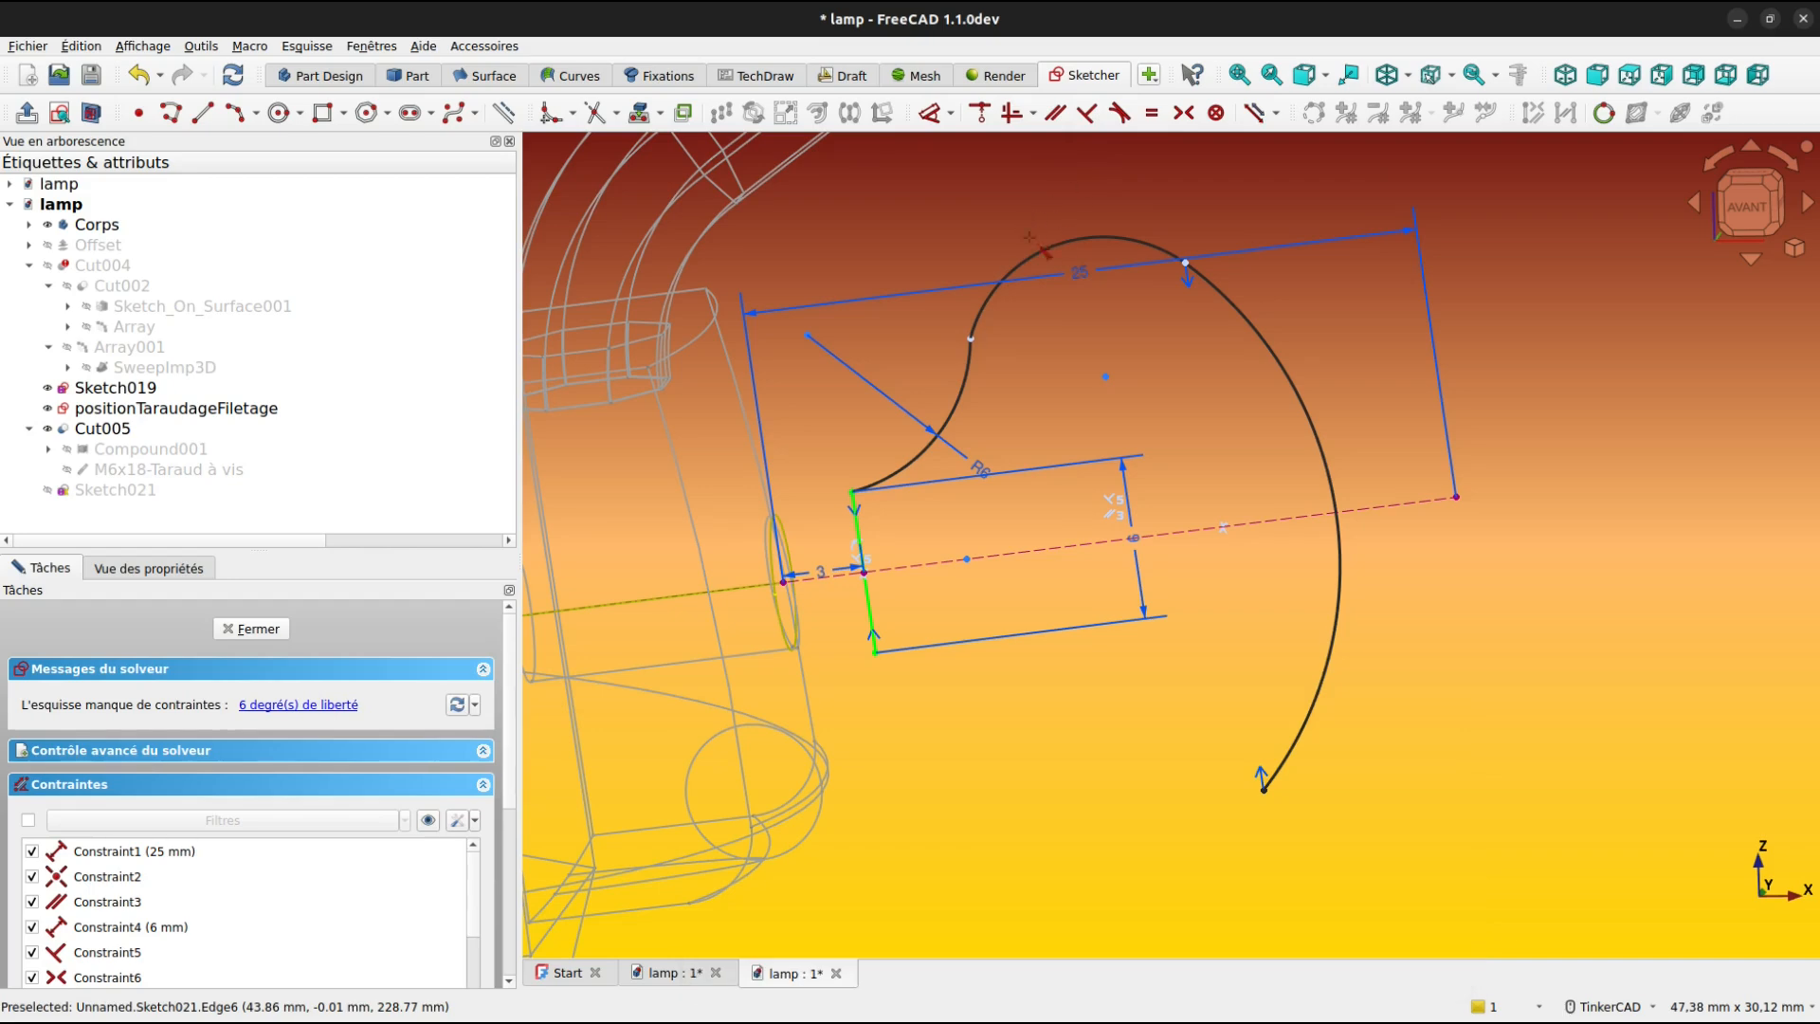
pyautogui.click(968, 362)
pyautogui.click(1227, 318)
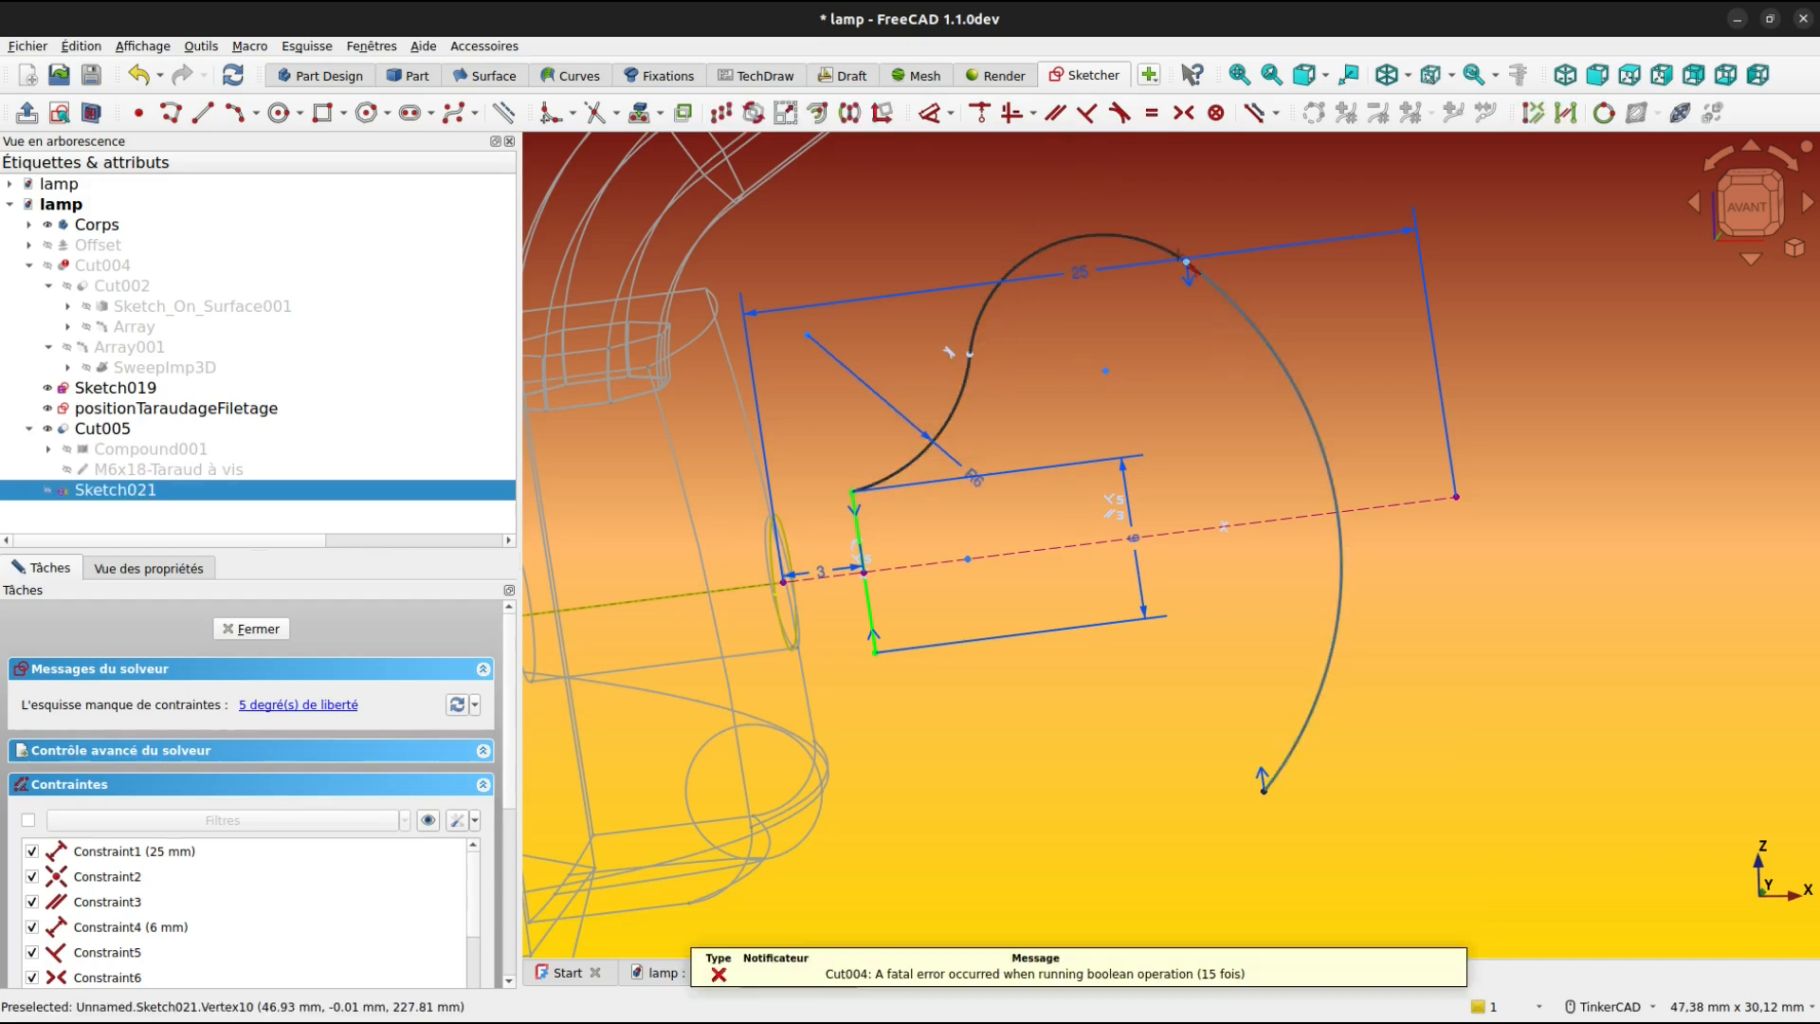
pyautogui.click(1158, 244)
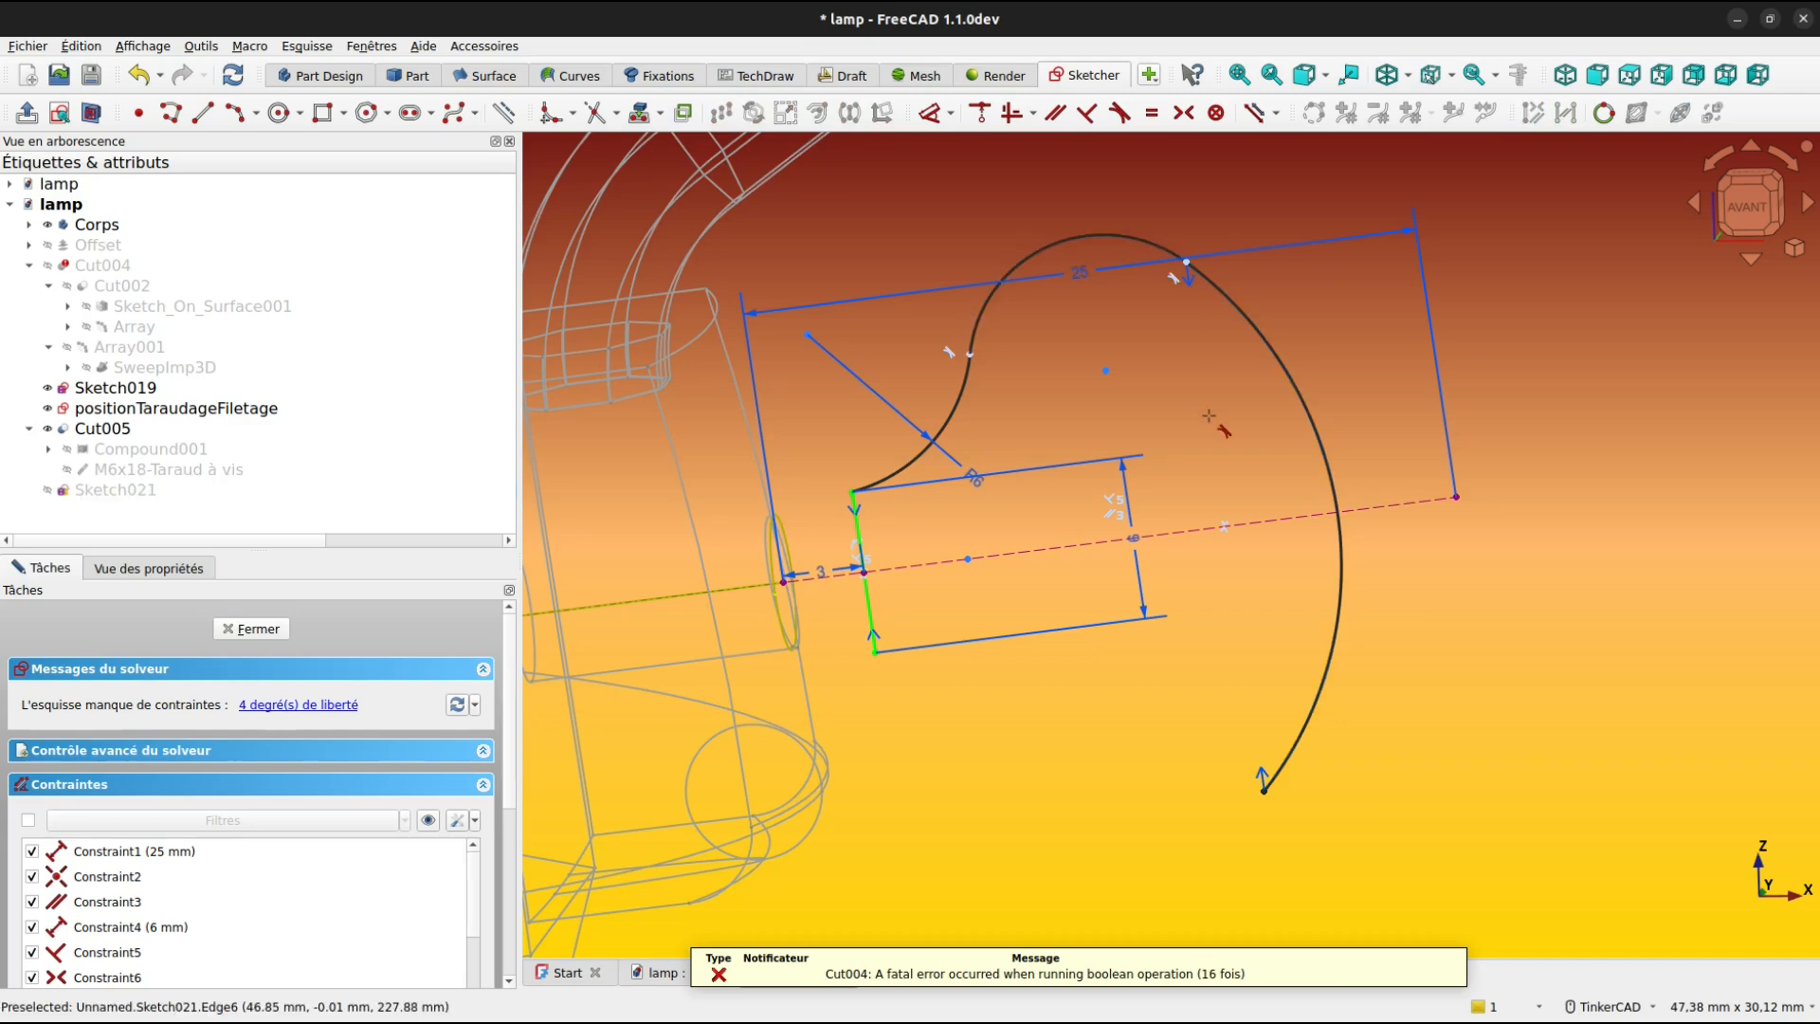
# Set the joining arc's radius to 3 mm and reshape the upper curve by moving the 6 mm radius arc inward.
pyautogui.click(1008, 271)
pyautogui.press('k')
pyautogui.press('r')
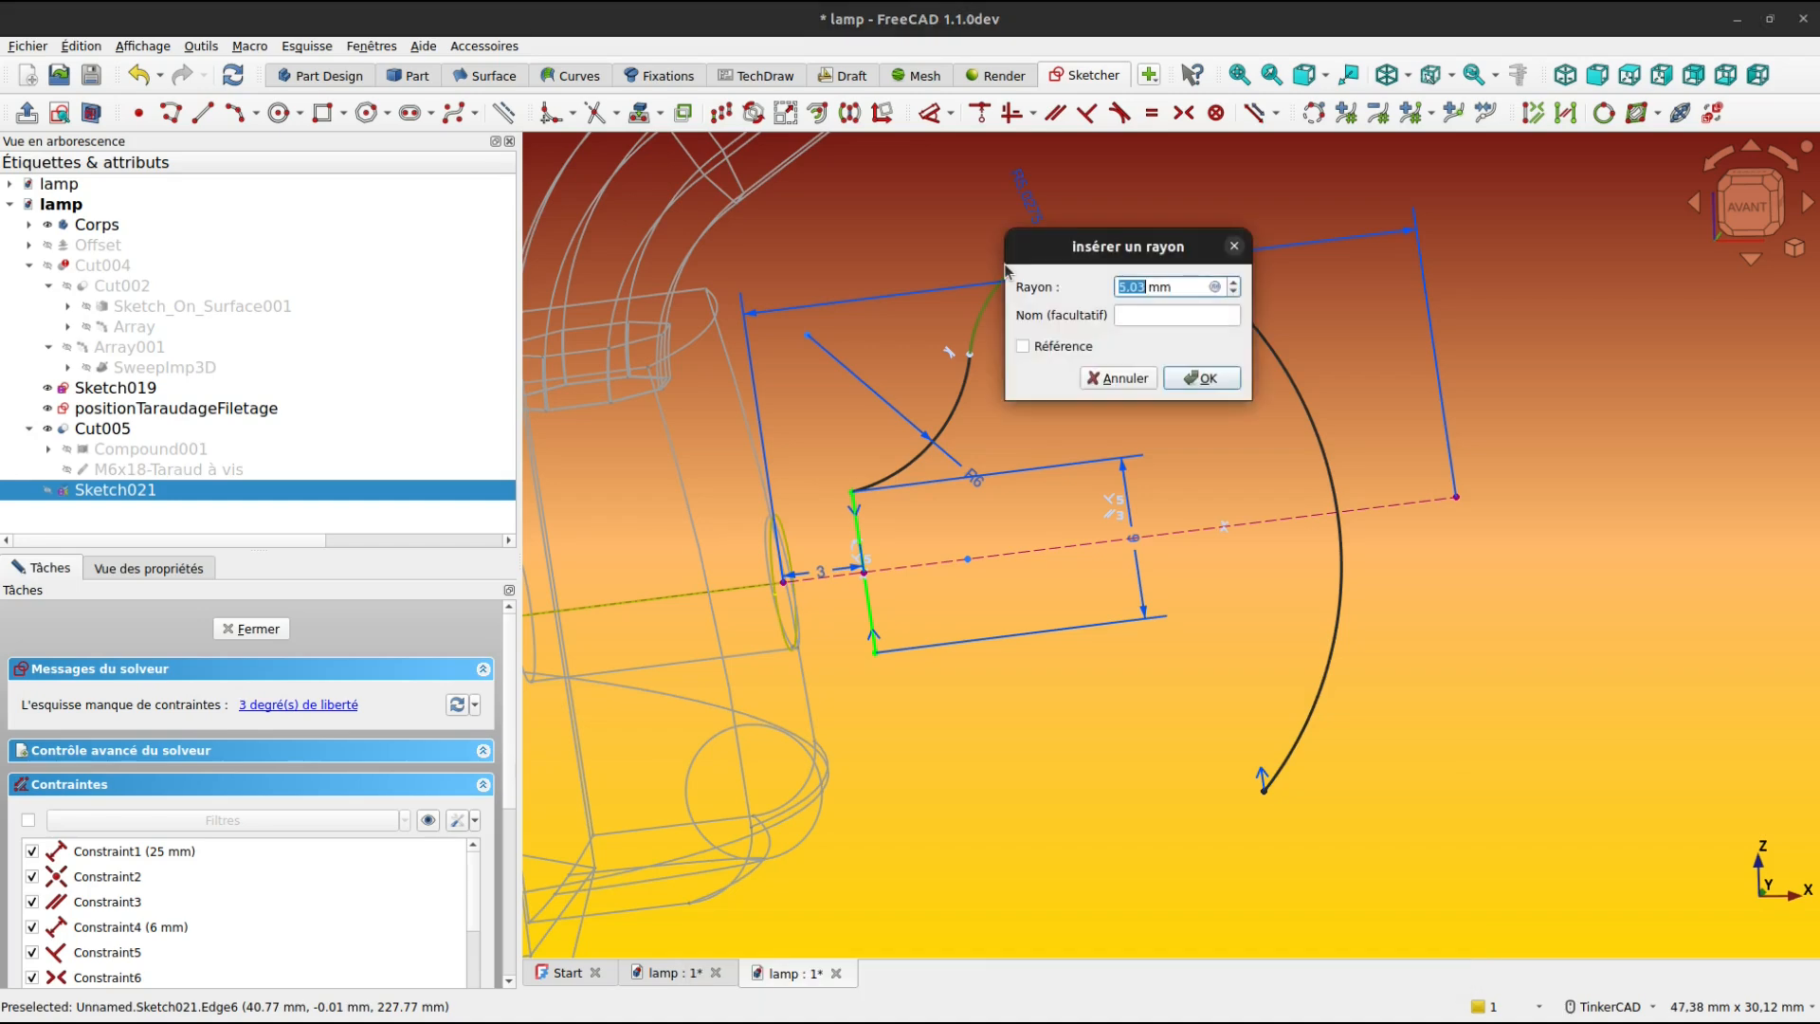
pyautogui.write('3')
pyautogui.press('Return')
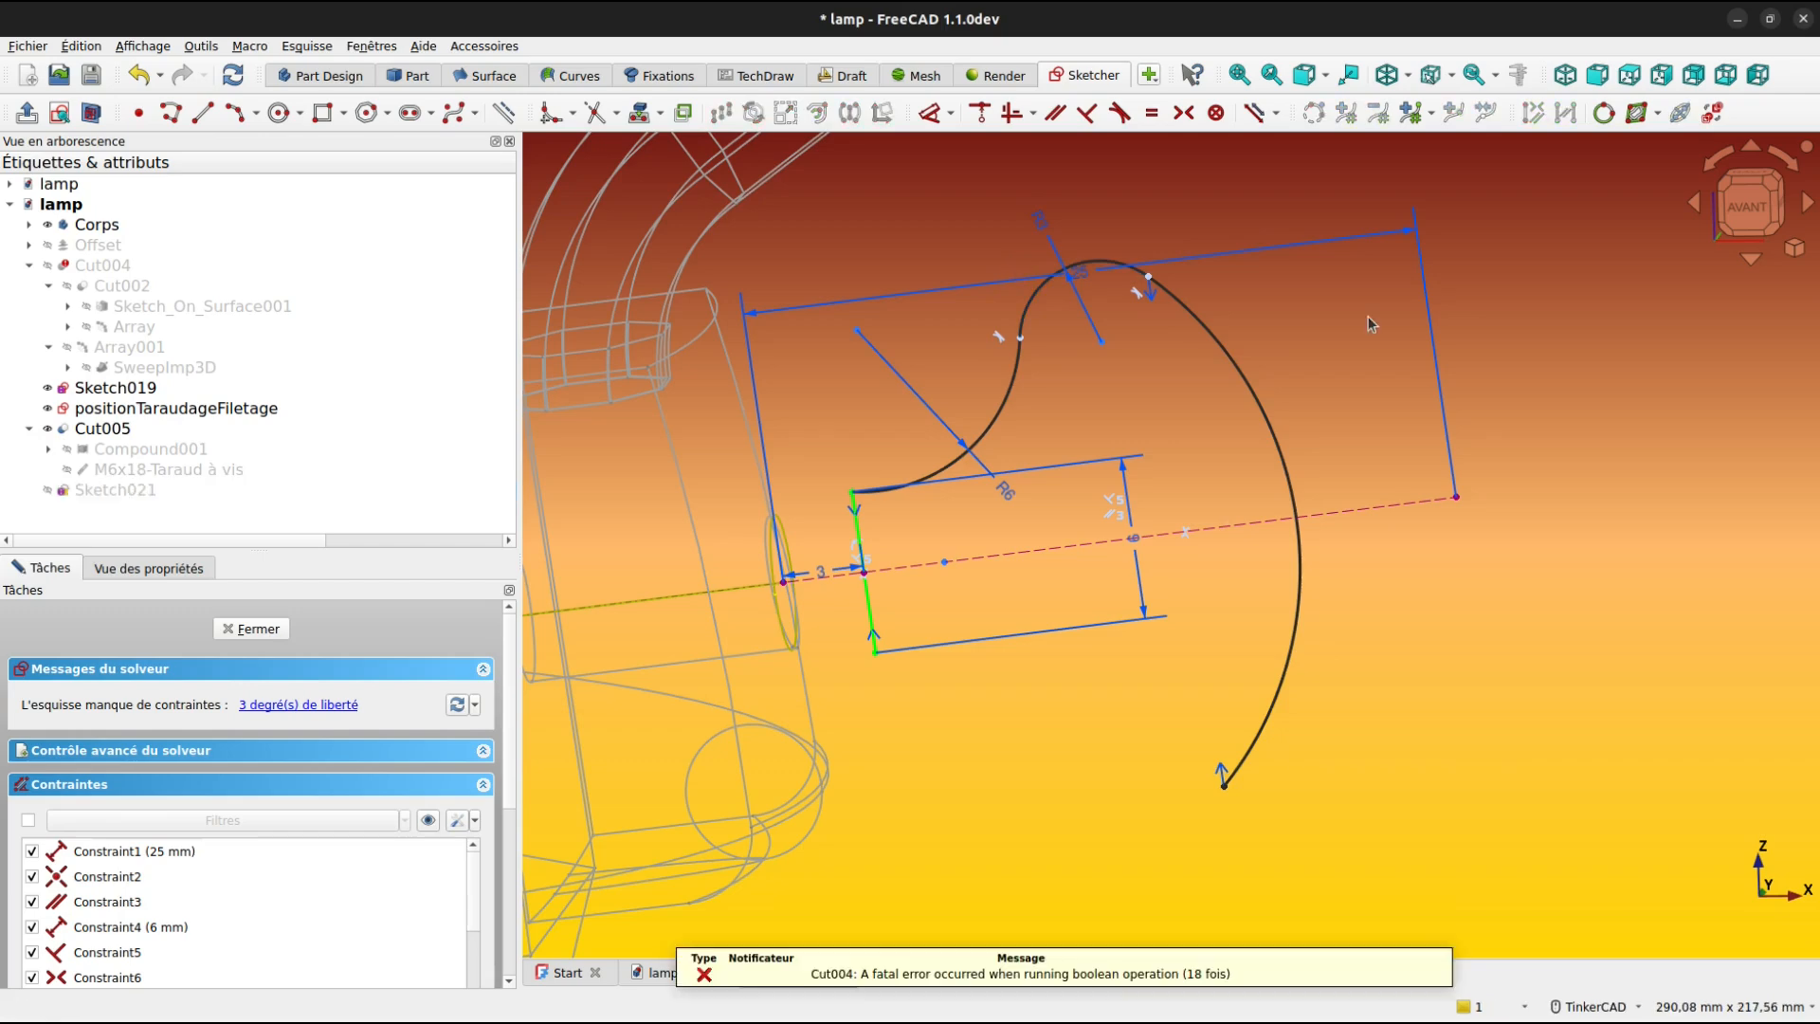
pyautogui.moveTo(1019, 379); pyautogui.dragTo(971, 369)
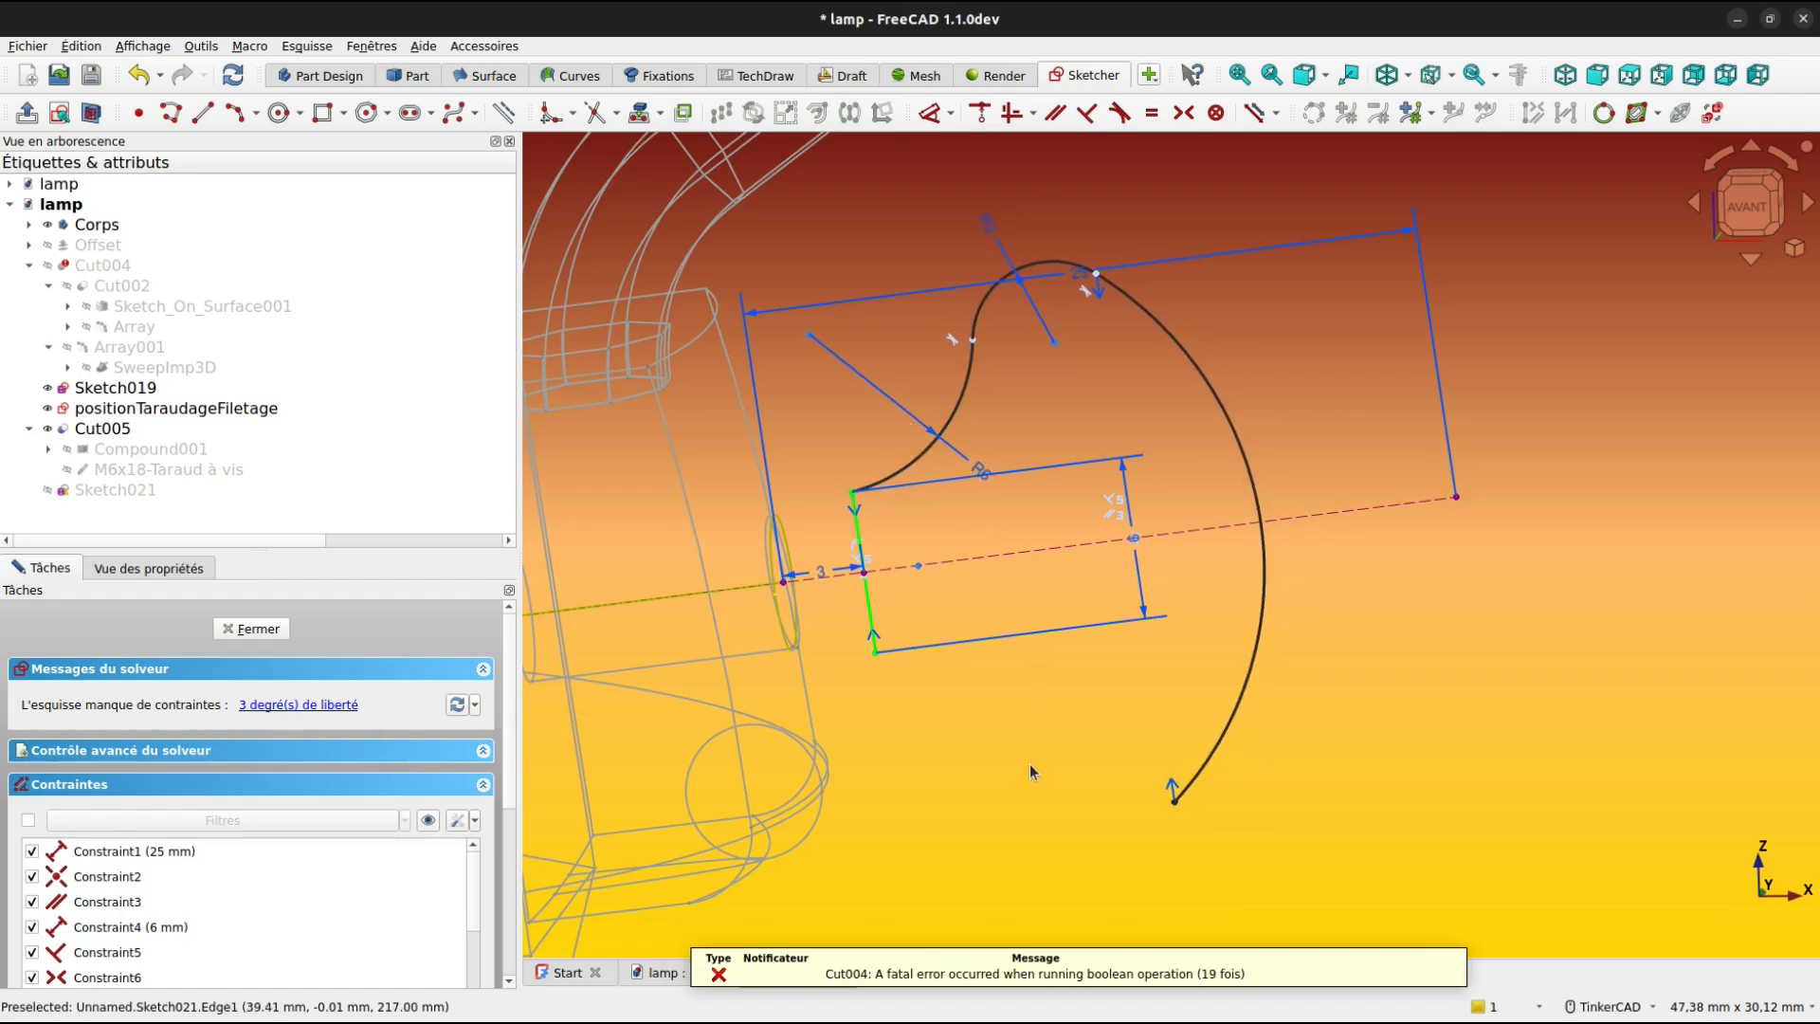
# Mirror the upper 6 mm and 3 mm radius arcs about the construction line, without adding symmetry constraints.
pyautogui.click(989, 315)
pyautogui.click(960, 368)
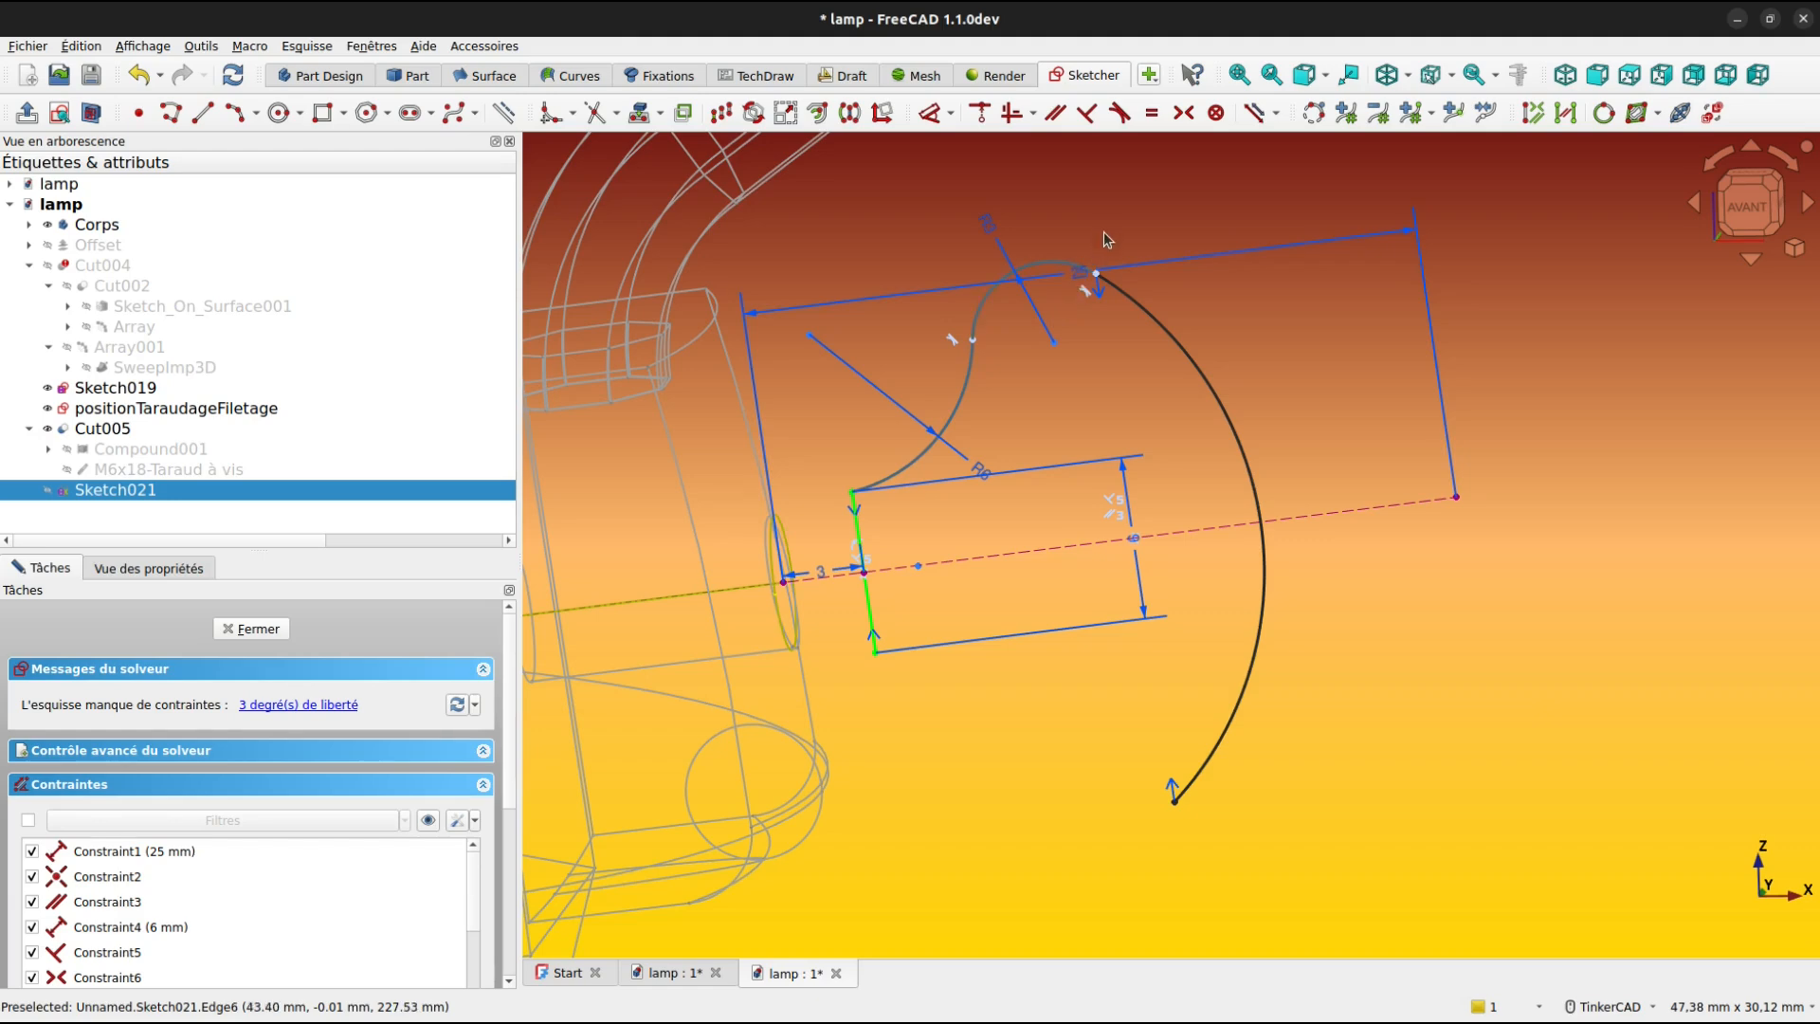
pyautogui.click(849, 113)
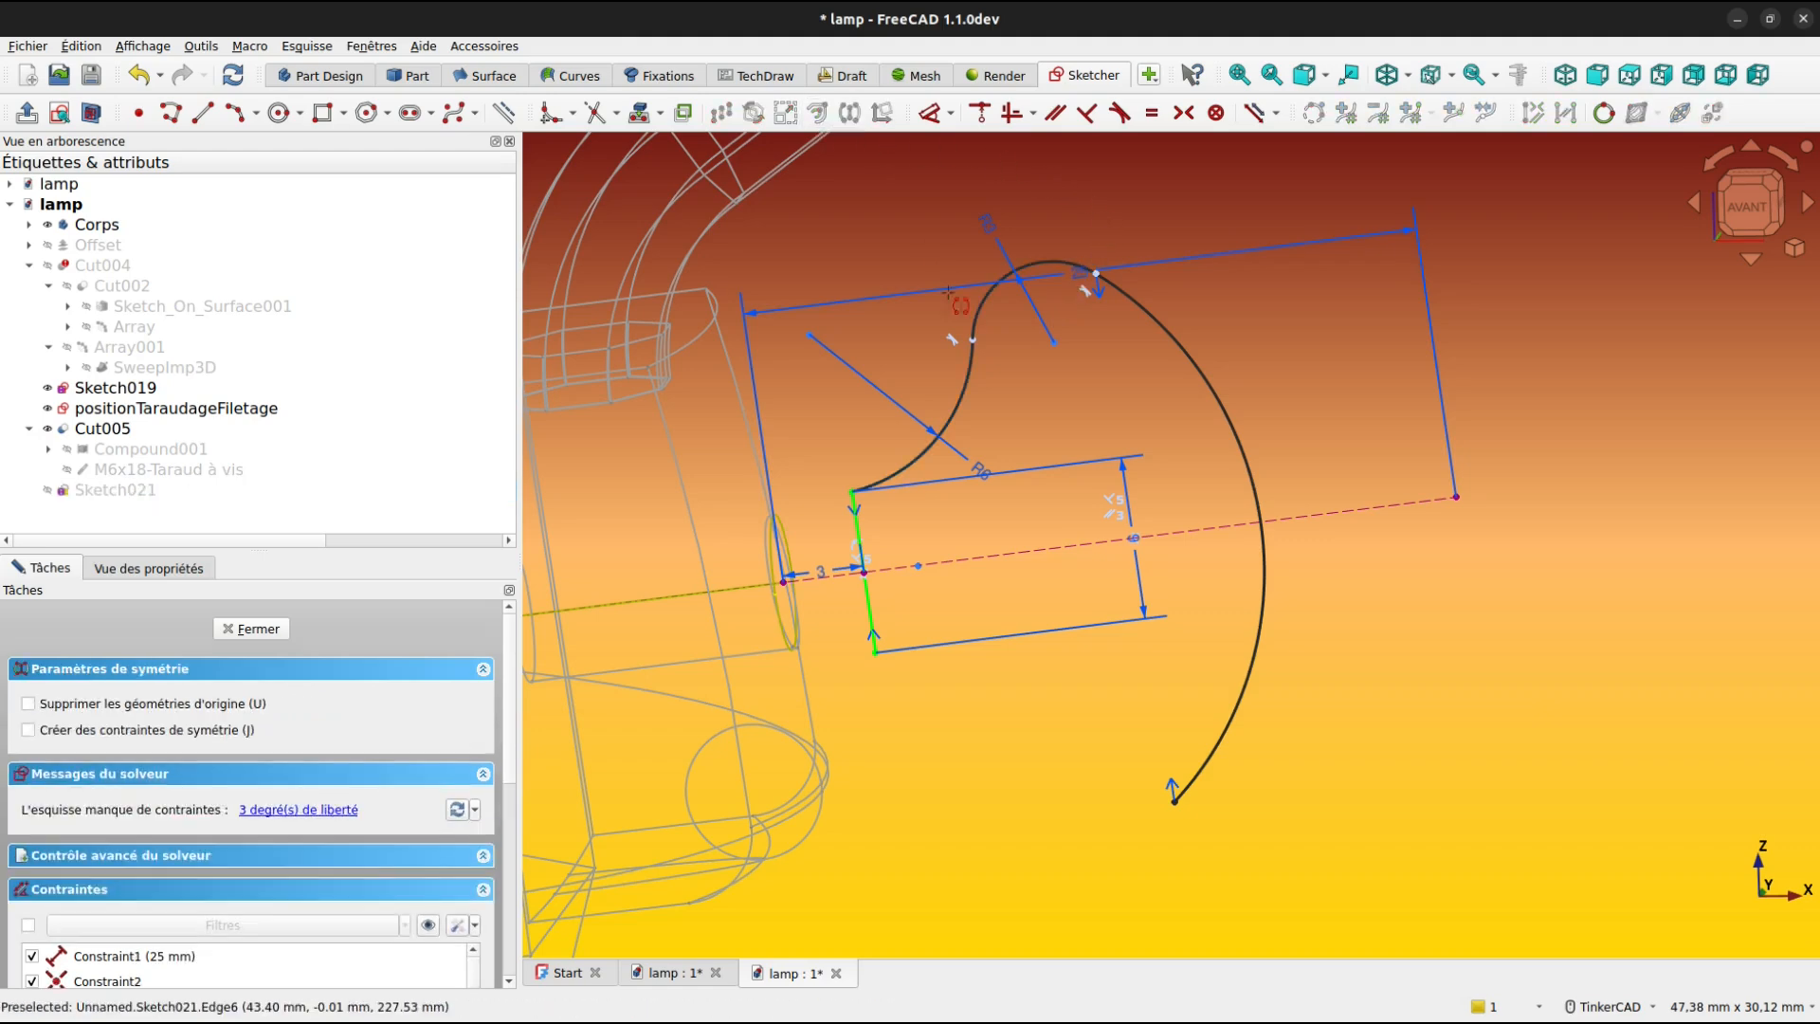
pyautogui.click(996, 556)
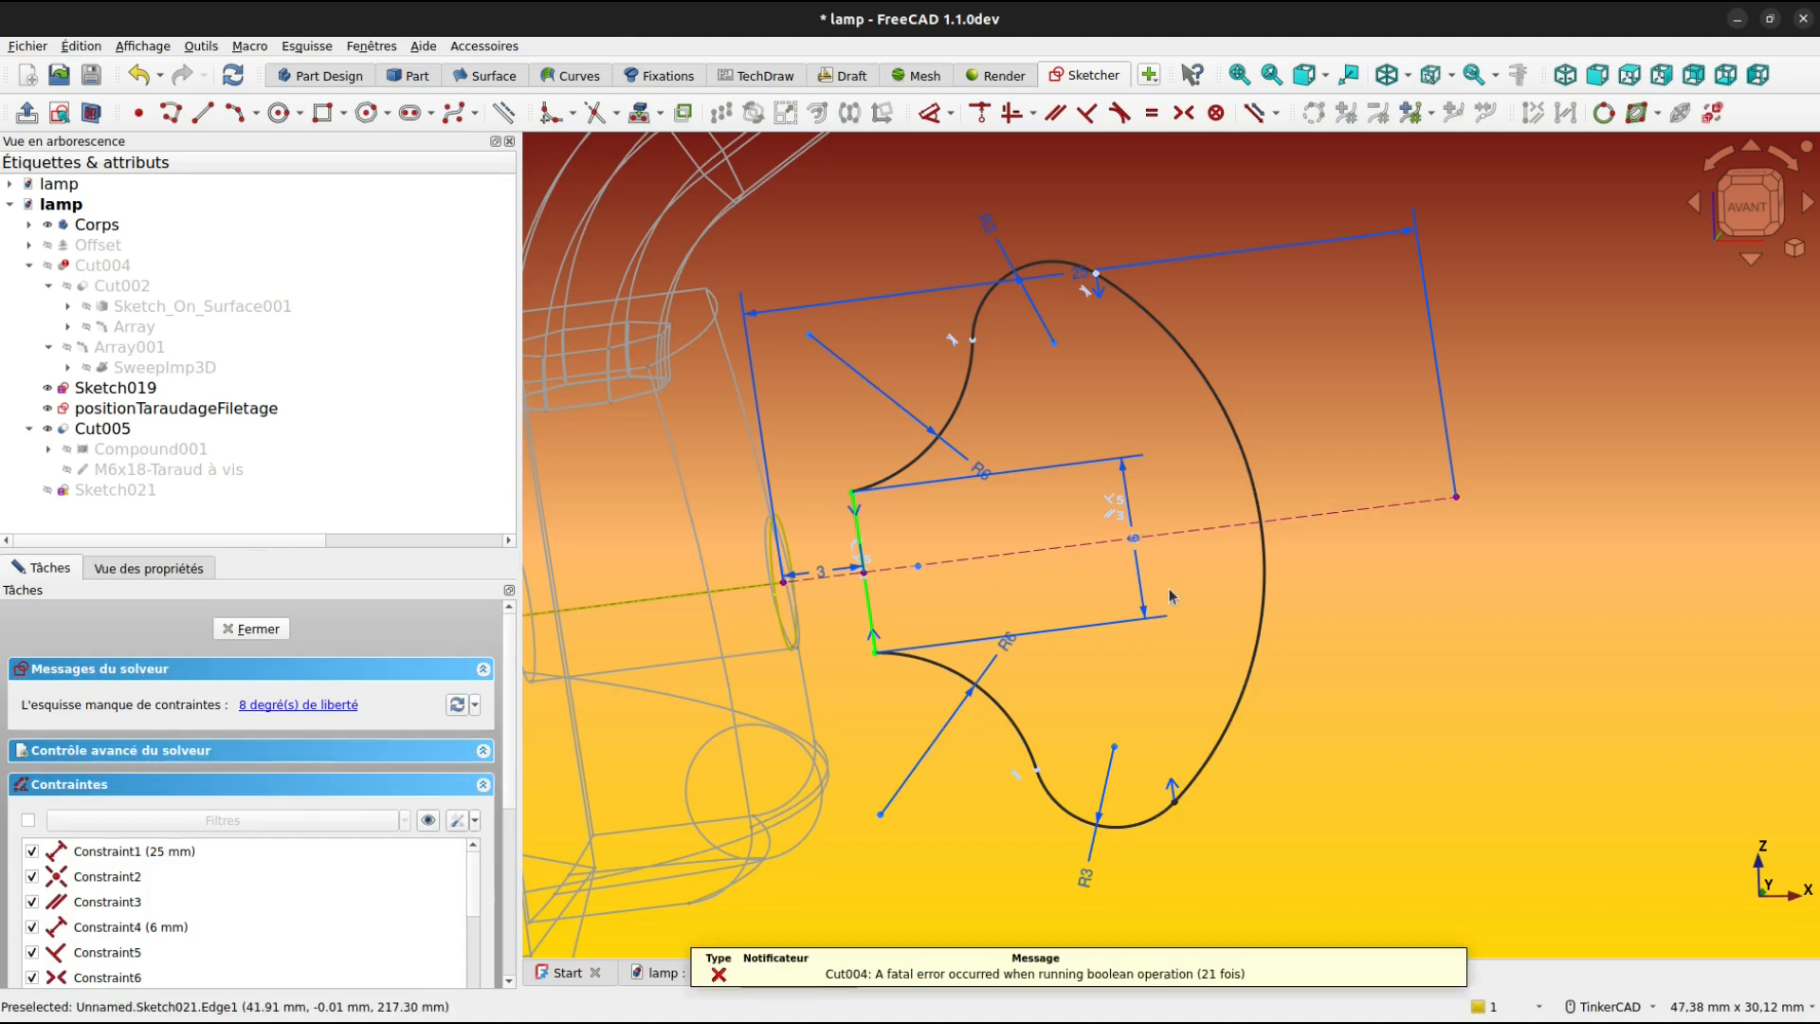
pyautogui.rightClick(1396, 596)
pyautogui.click(1344, 669)
# Shift the mirrored arcs slightly and make the 6 mm radius arc's free end coincident with the short base line's lower endpoint.
pyautogui.moveTo(990, 696)
pyautogui.mouseDown()
pyautogui.moveTo(998, 667)
pyautogui.moveTo(998, 720)
pyautogui.mouseUp()
pyautogui.click(981, 113)
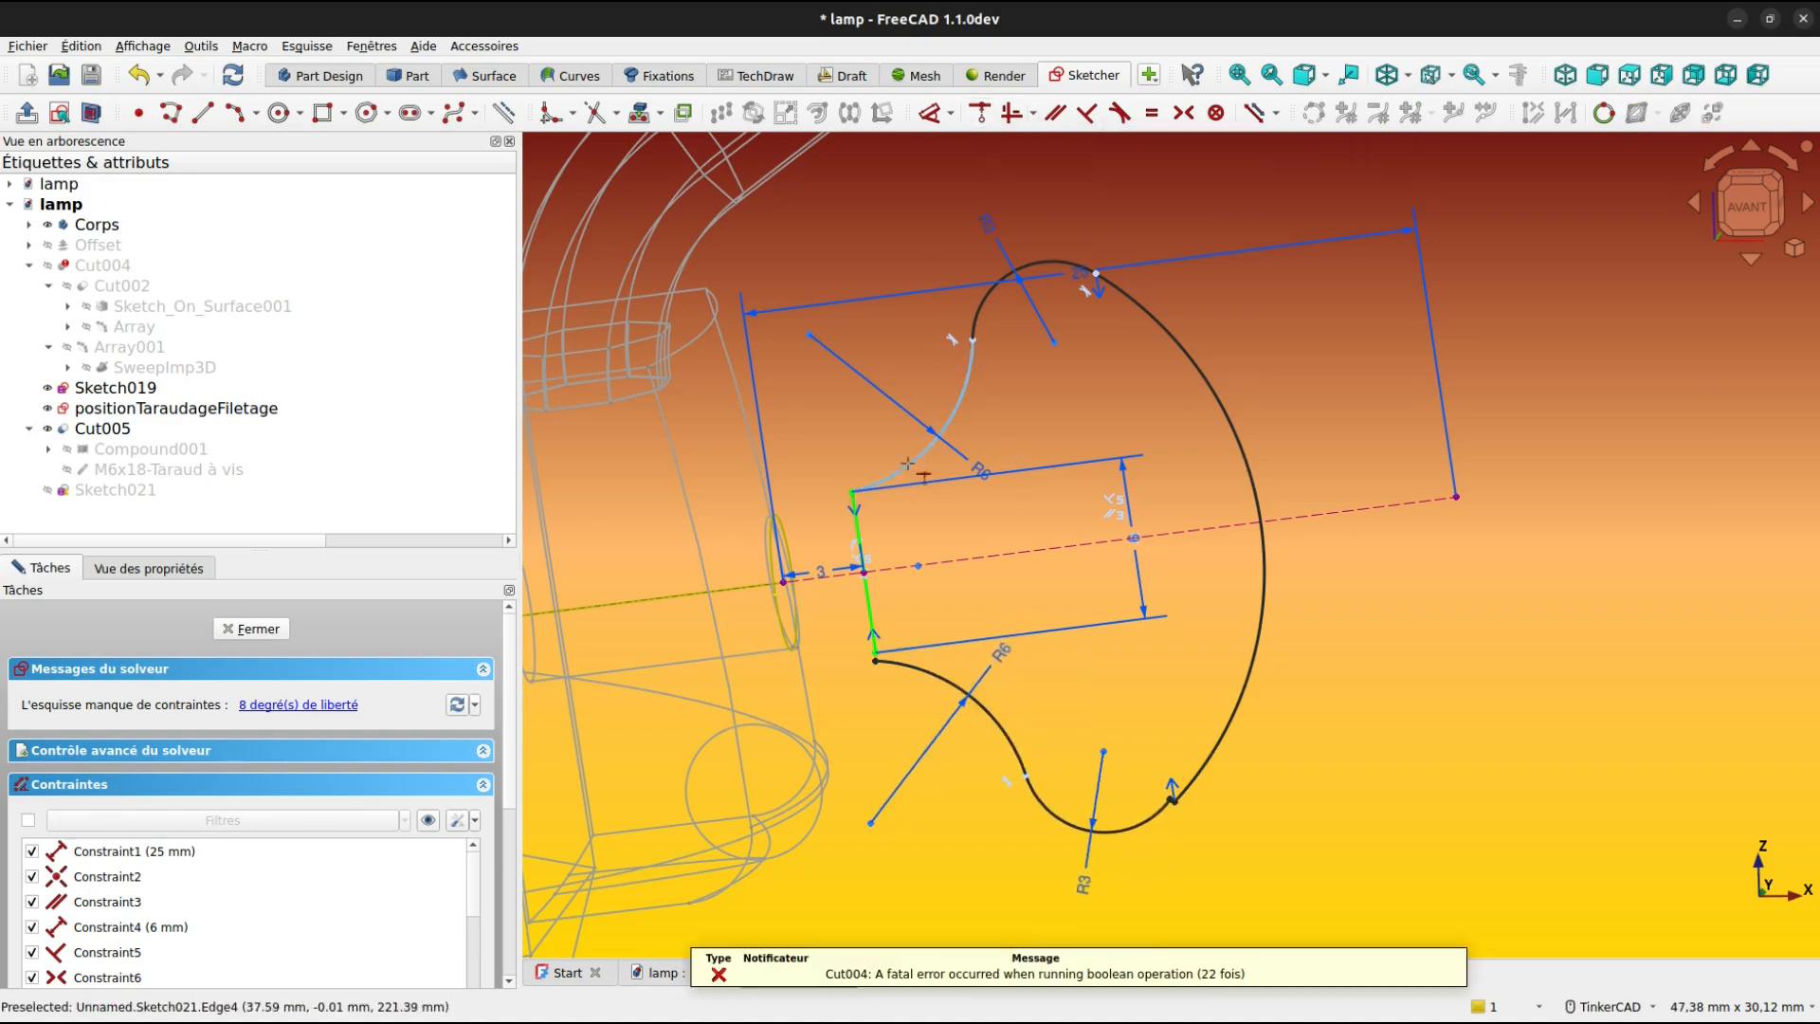
pyautogui.scroll(5, 886, 602)
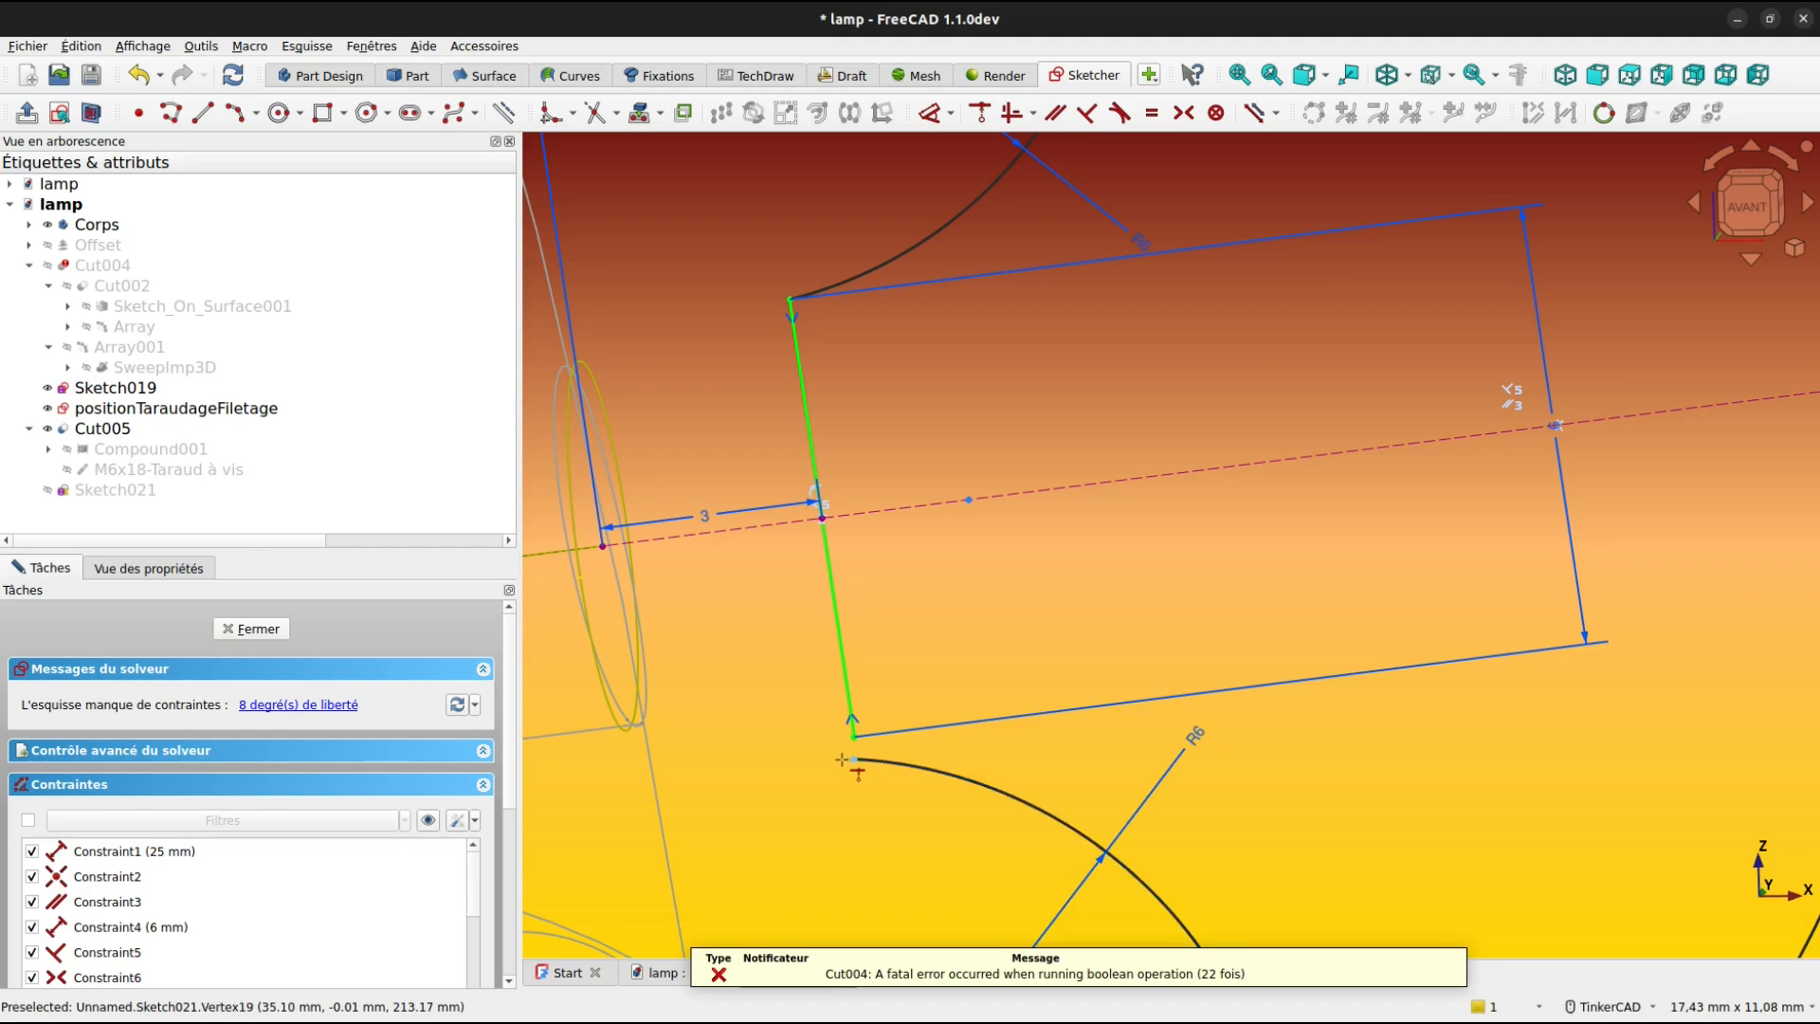
pyautogui.click(846, 761)
pyautogui.click(843, 739)
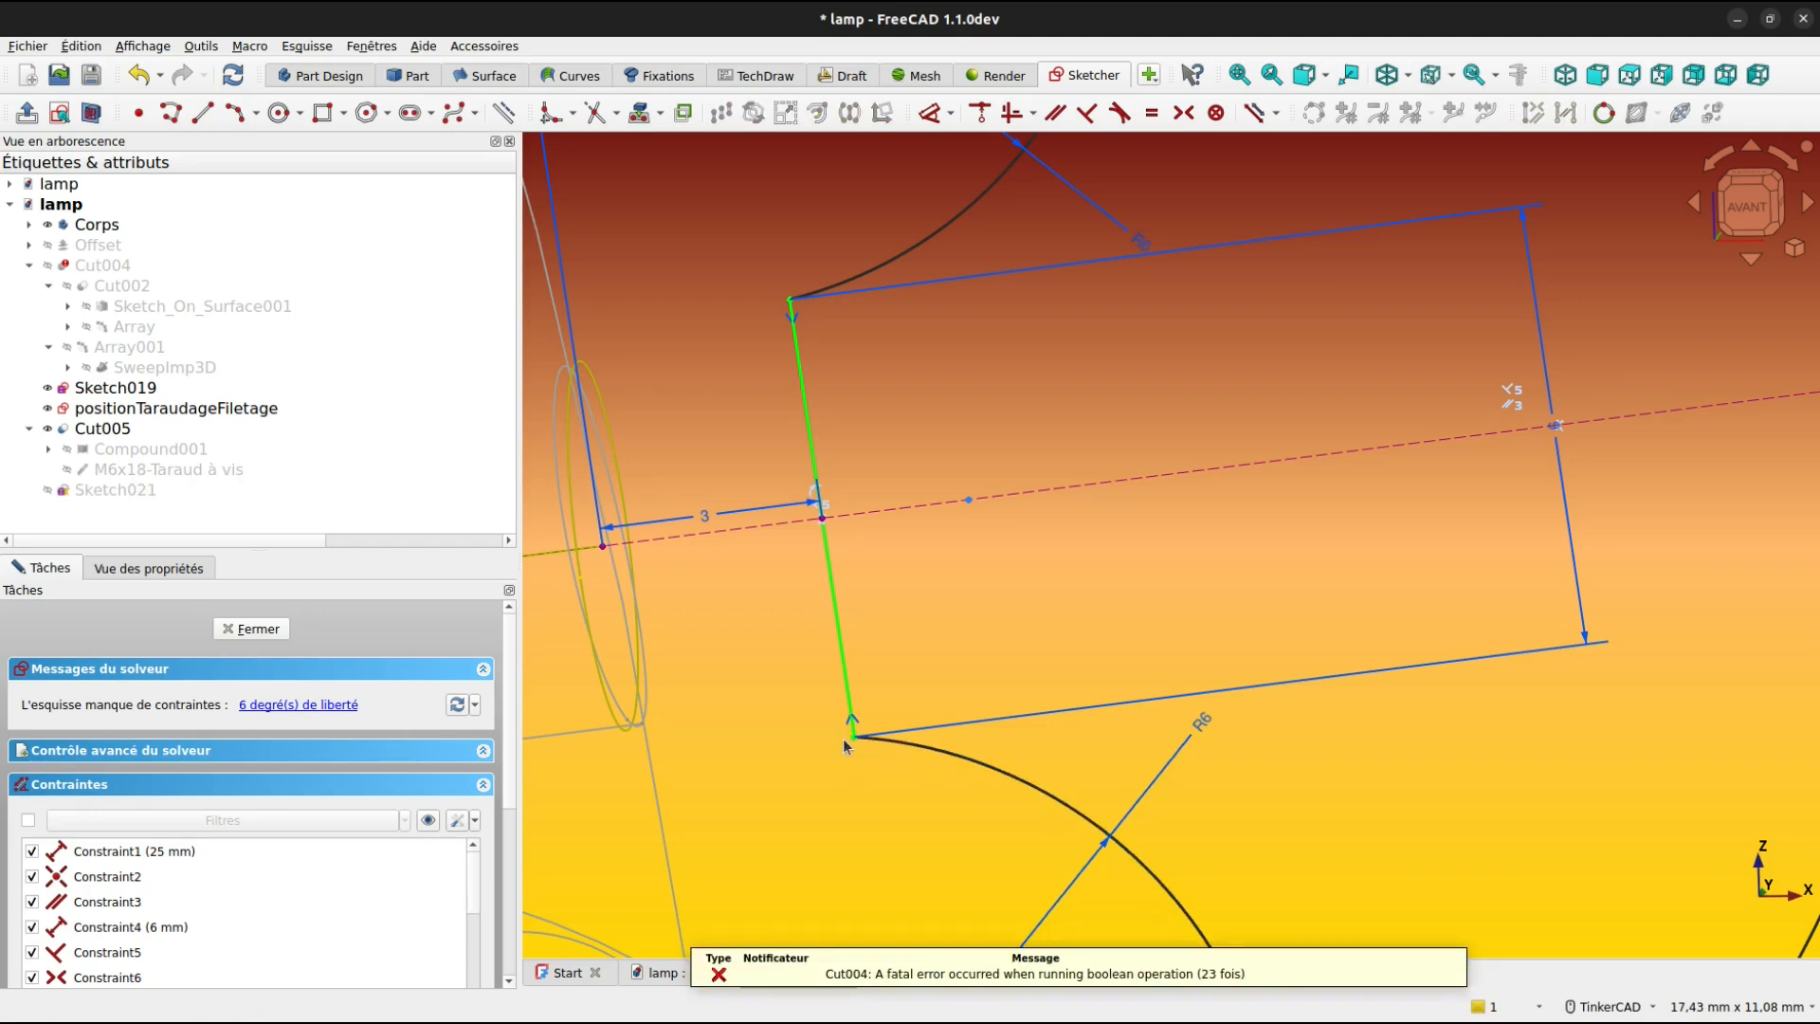
# Make the mirrored 3 mm radius arc's free end coincident with the large arc's lower endpoint.
pyautogui.scroll(-3, 1089, 658)
pyautogui.moveTo(1292, 788); pyautogui.dragTo(1116, 604, button='middle')
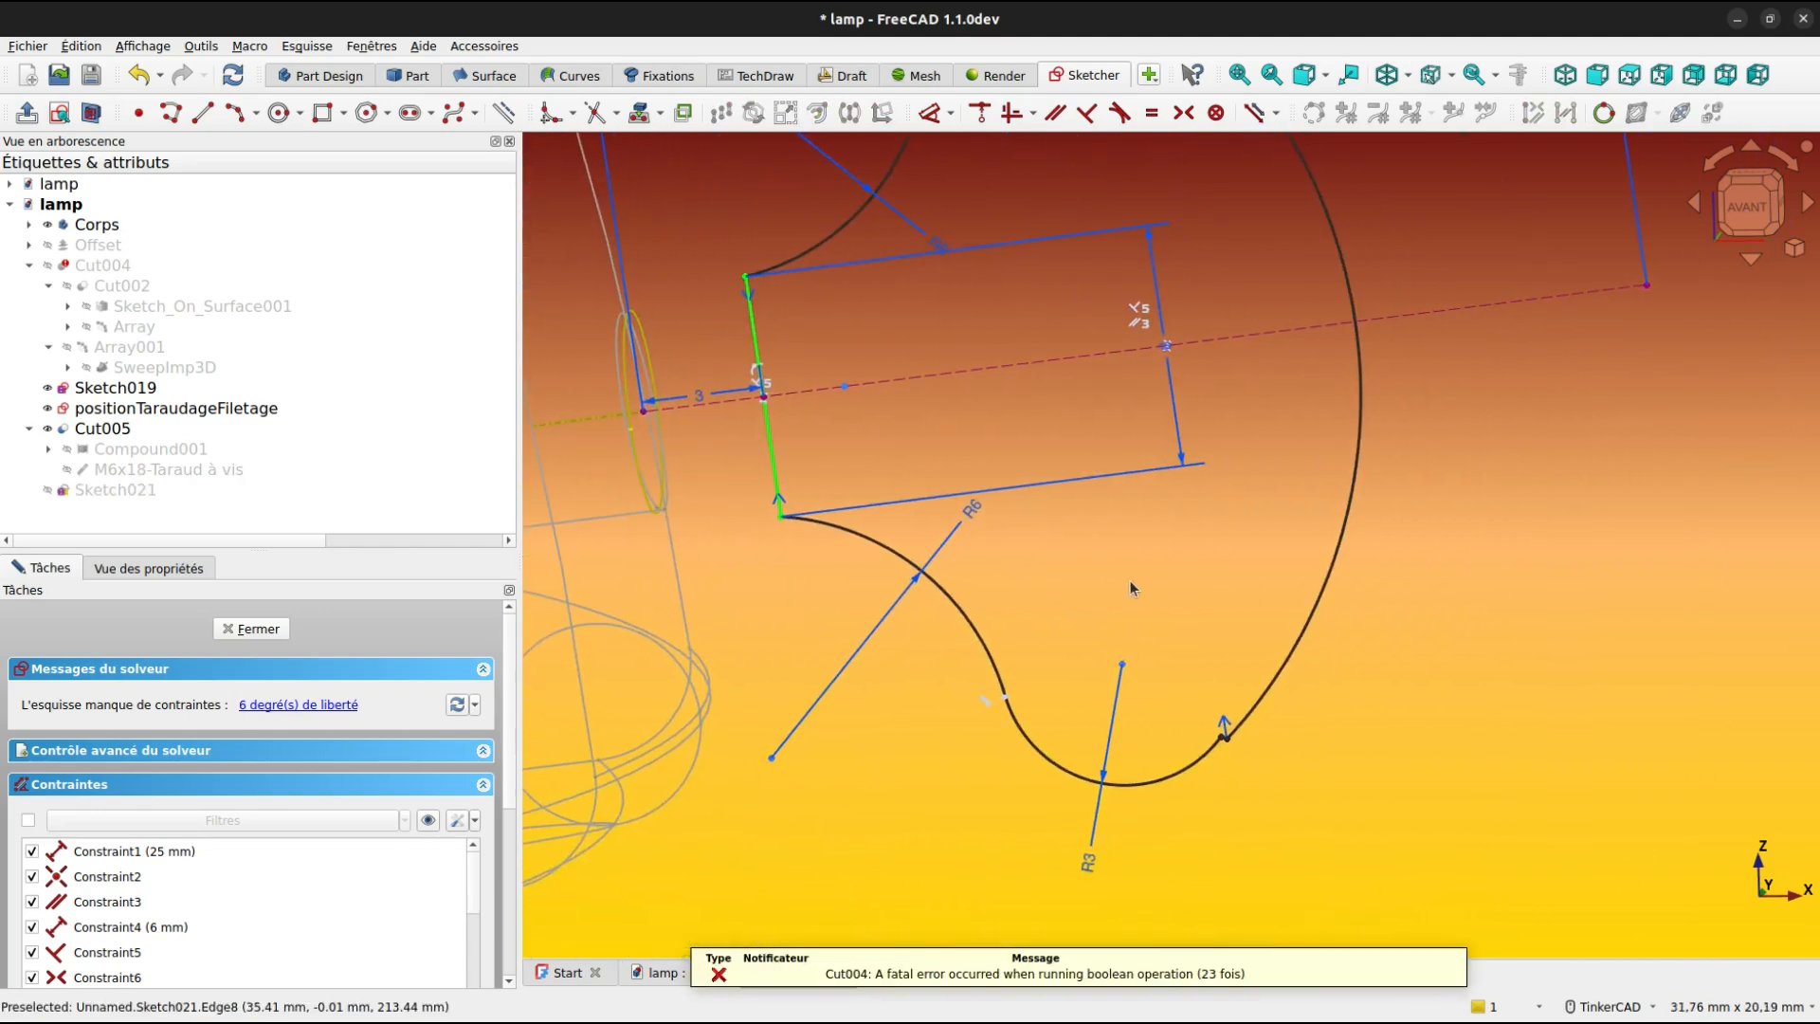
pyautogui.scroll(1, 1465, 797)
pyautogui.scroll(2, 1428, 782)
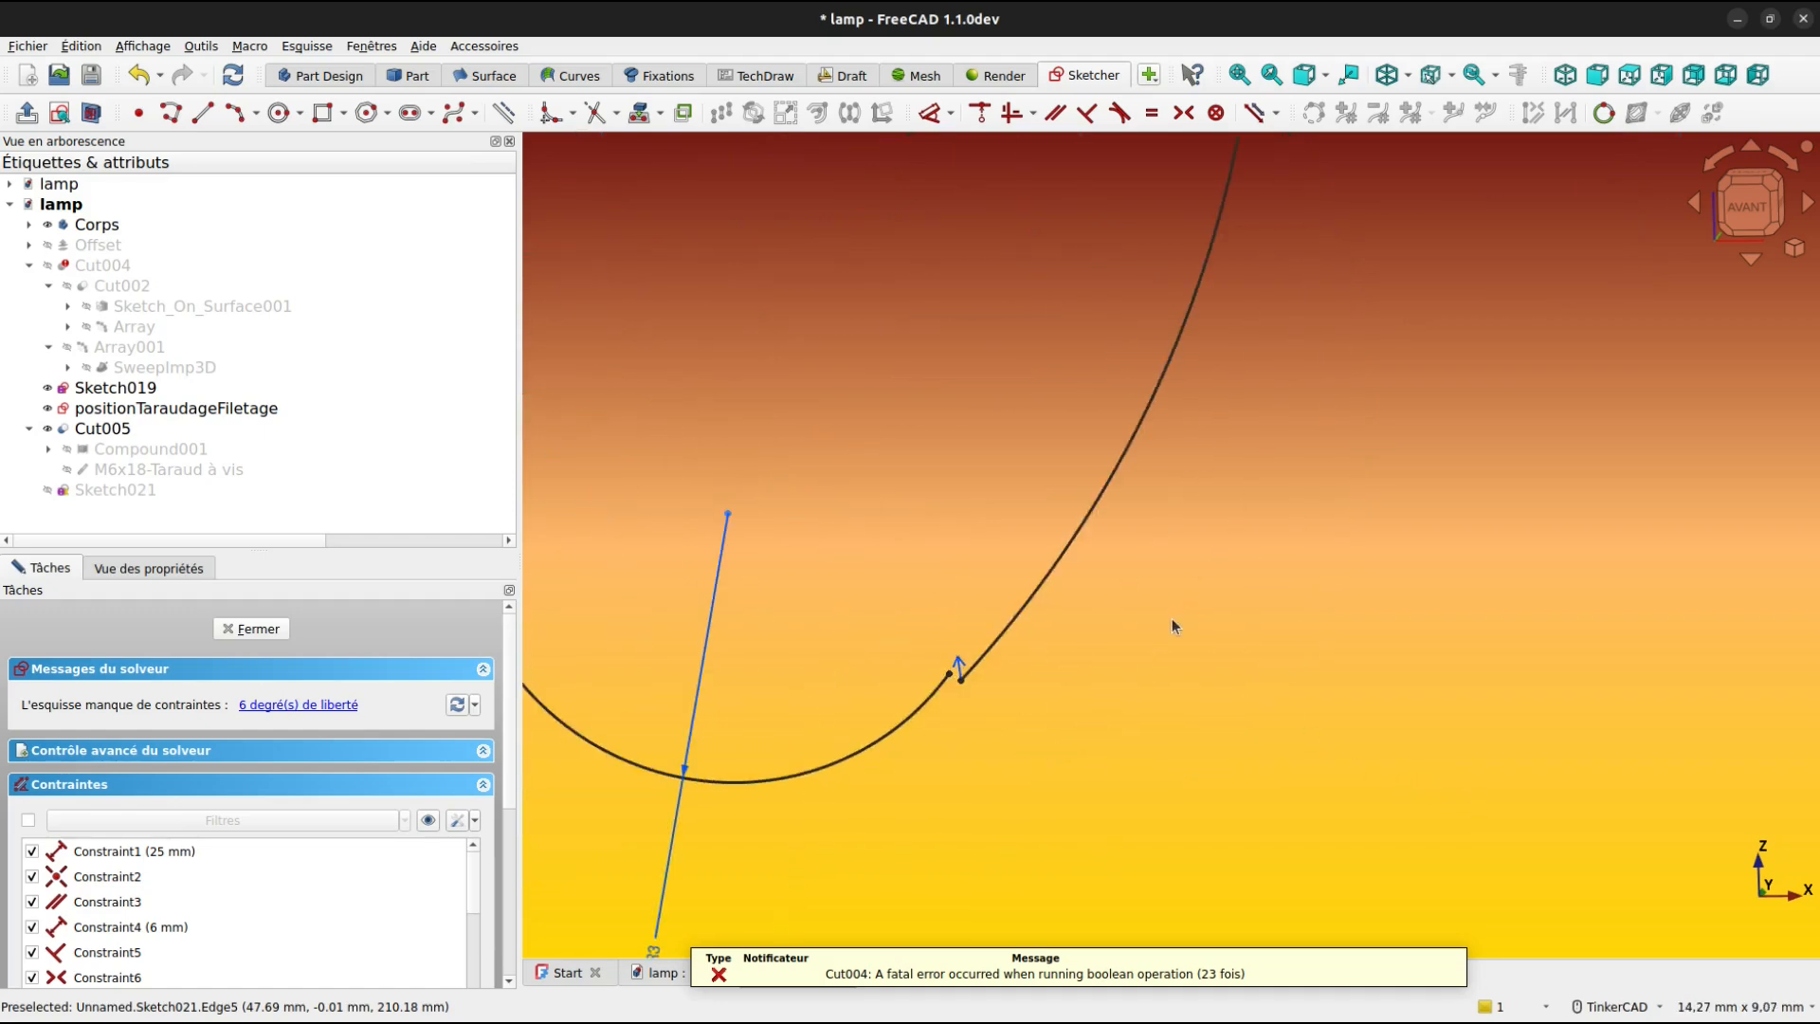
pyautogui.press('c')
pyautogui.scroll(2, 976, 693)
pyautogui.click(953, 667)
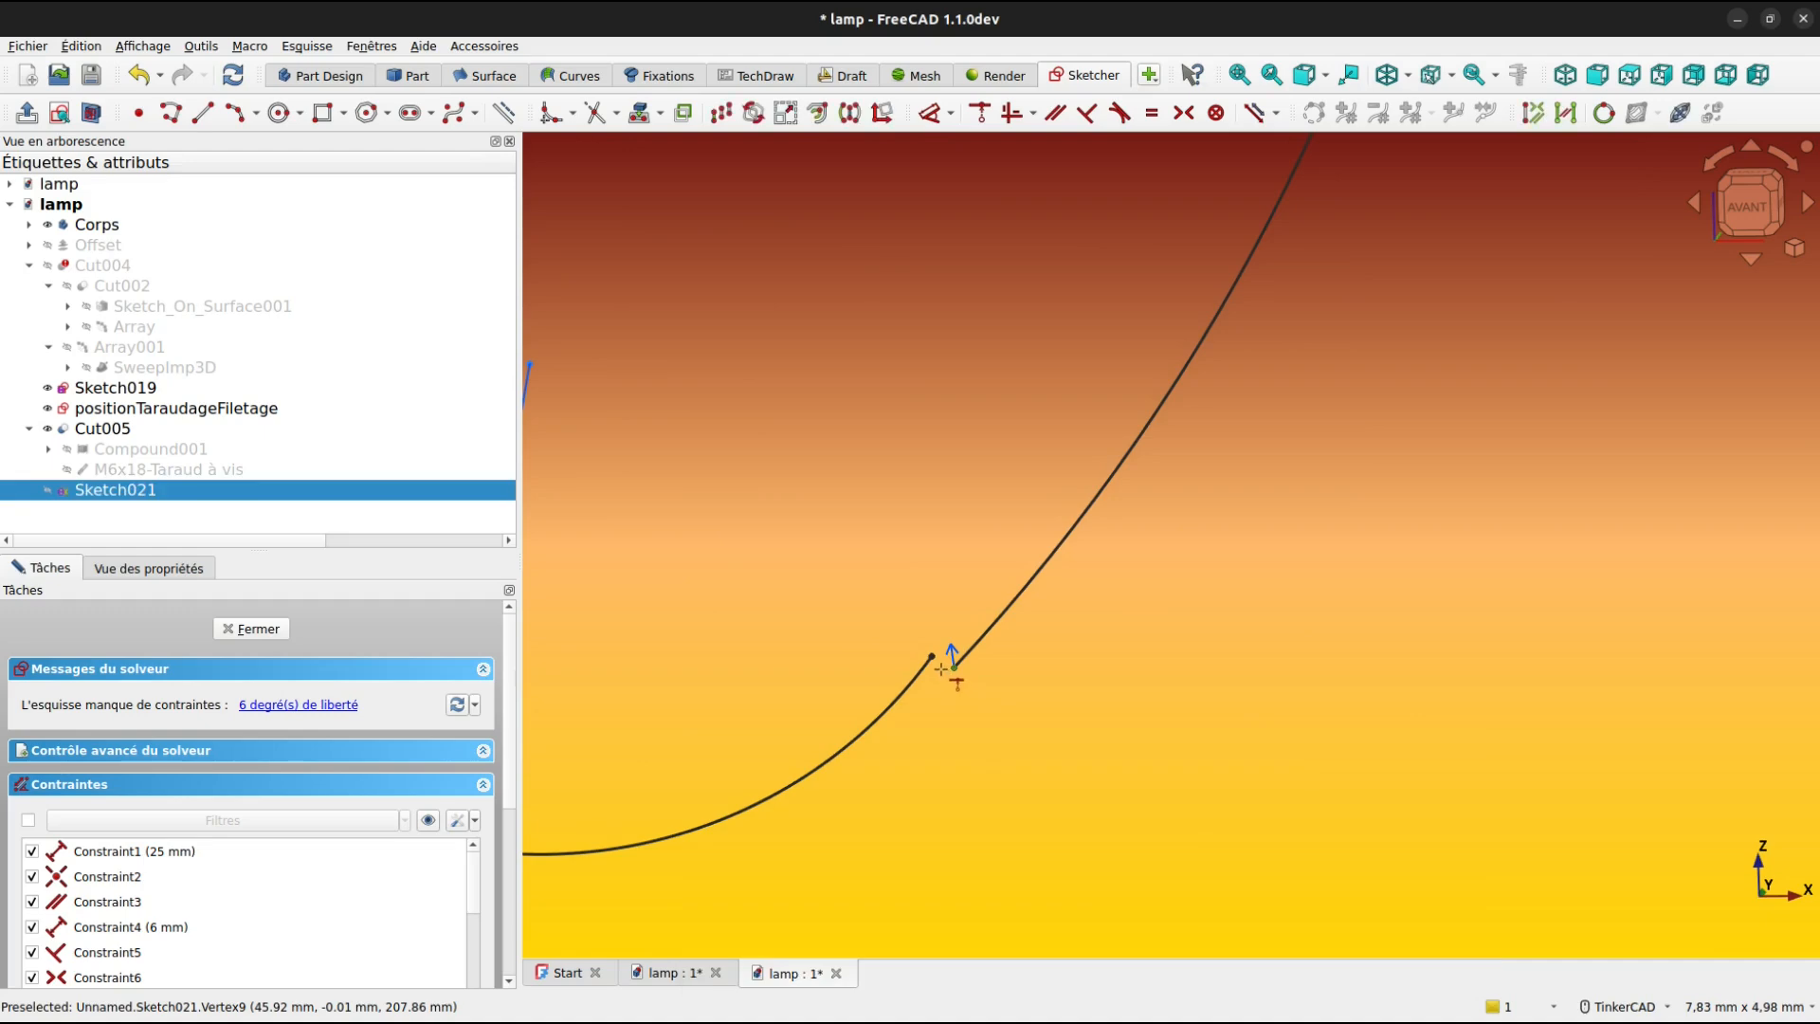
pyautogui.click(939, 663)
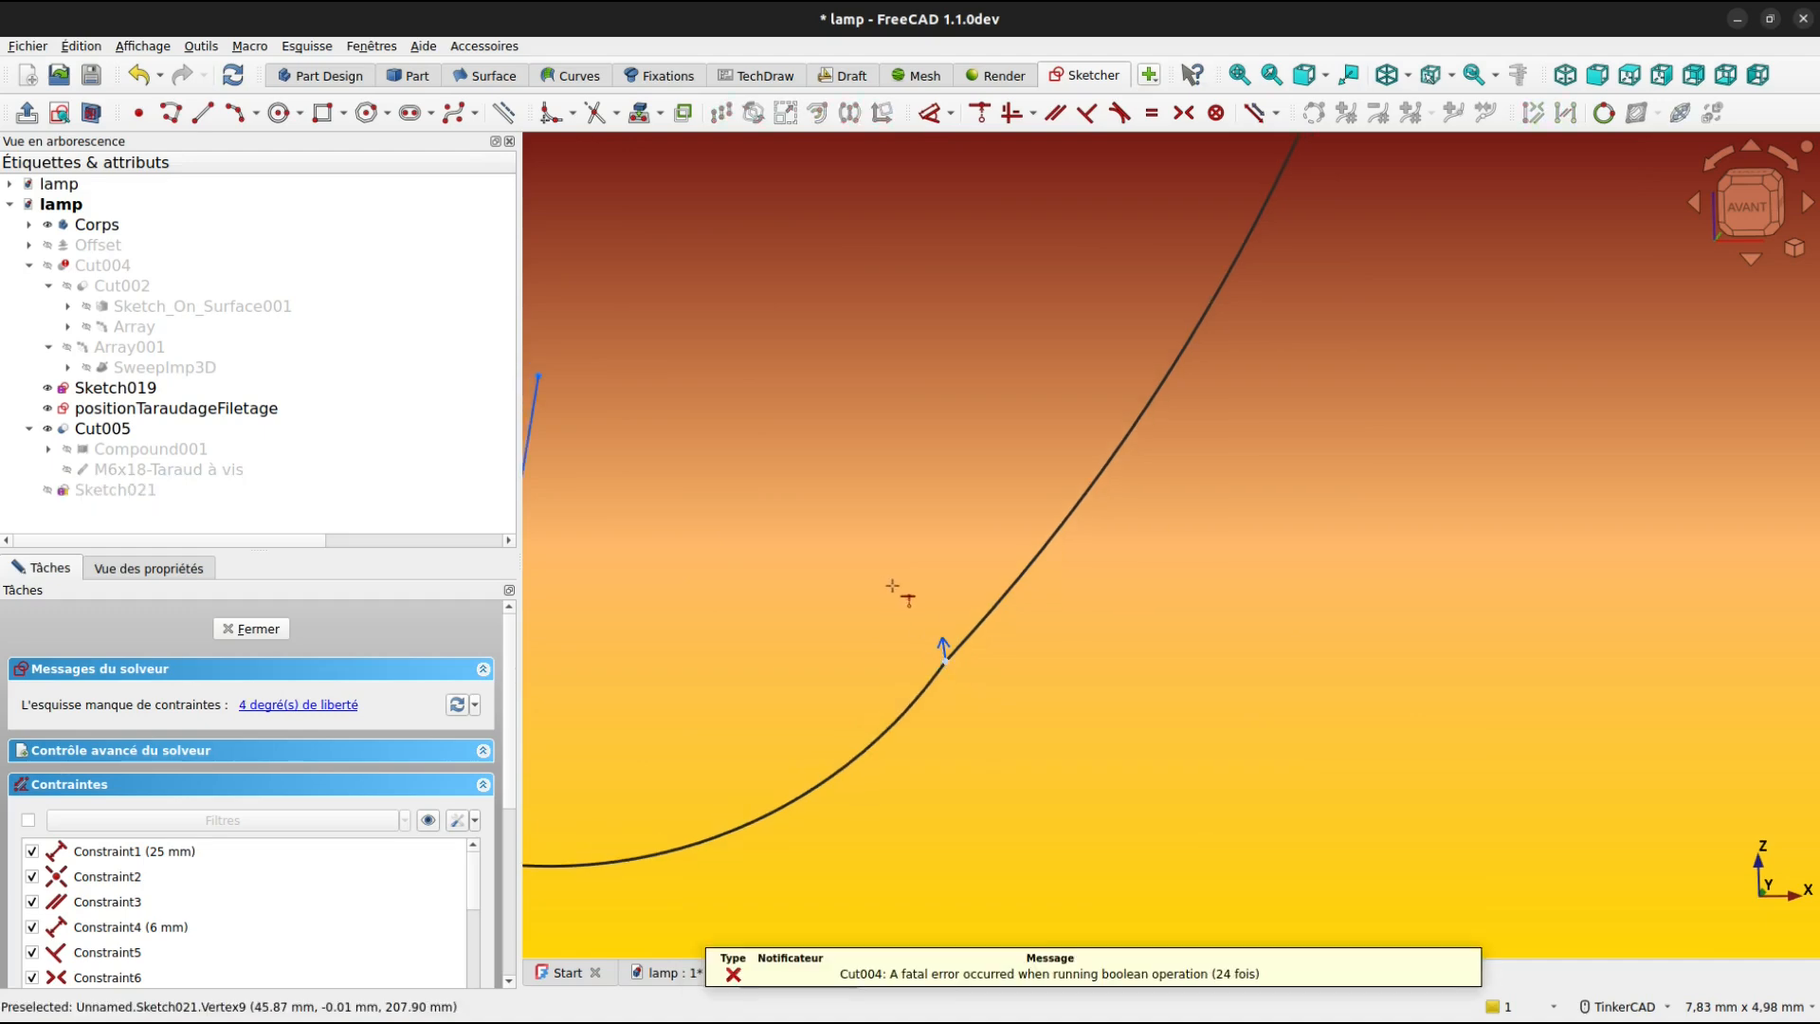
# Constrain the large arc and the lower 3 mm radius arc tangent to each other.
pyautogui.scroll(-3, 903, 553)
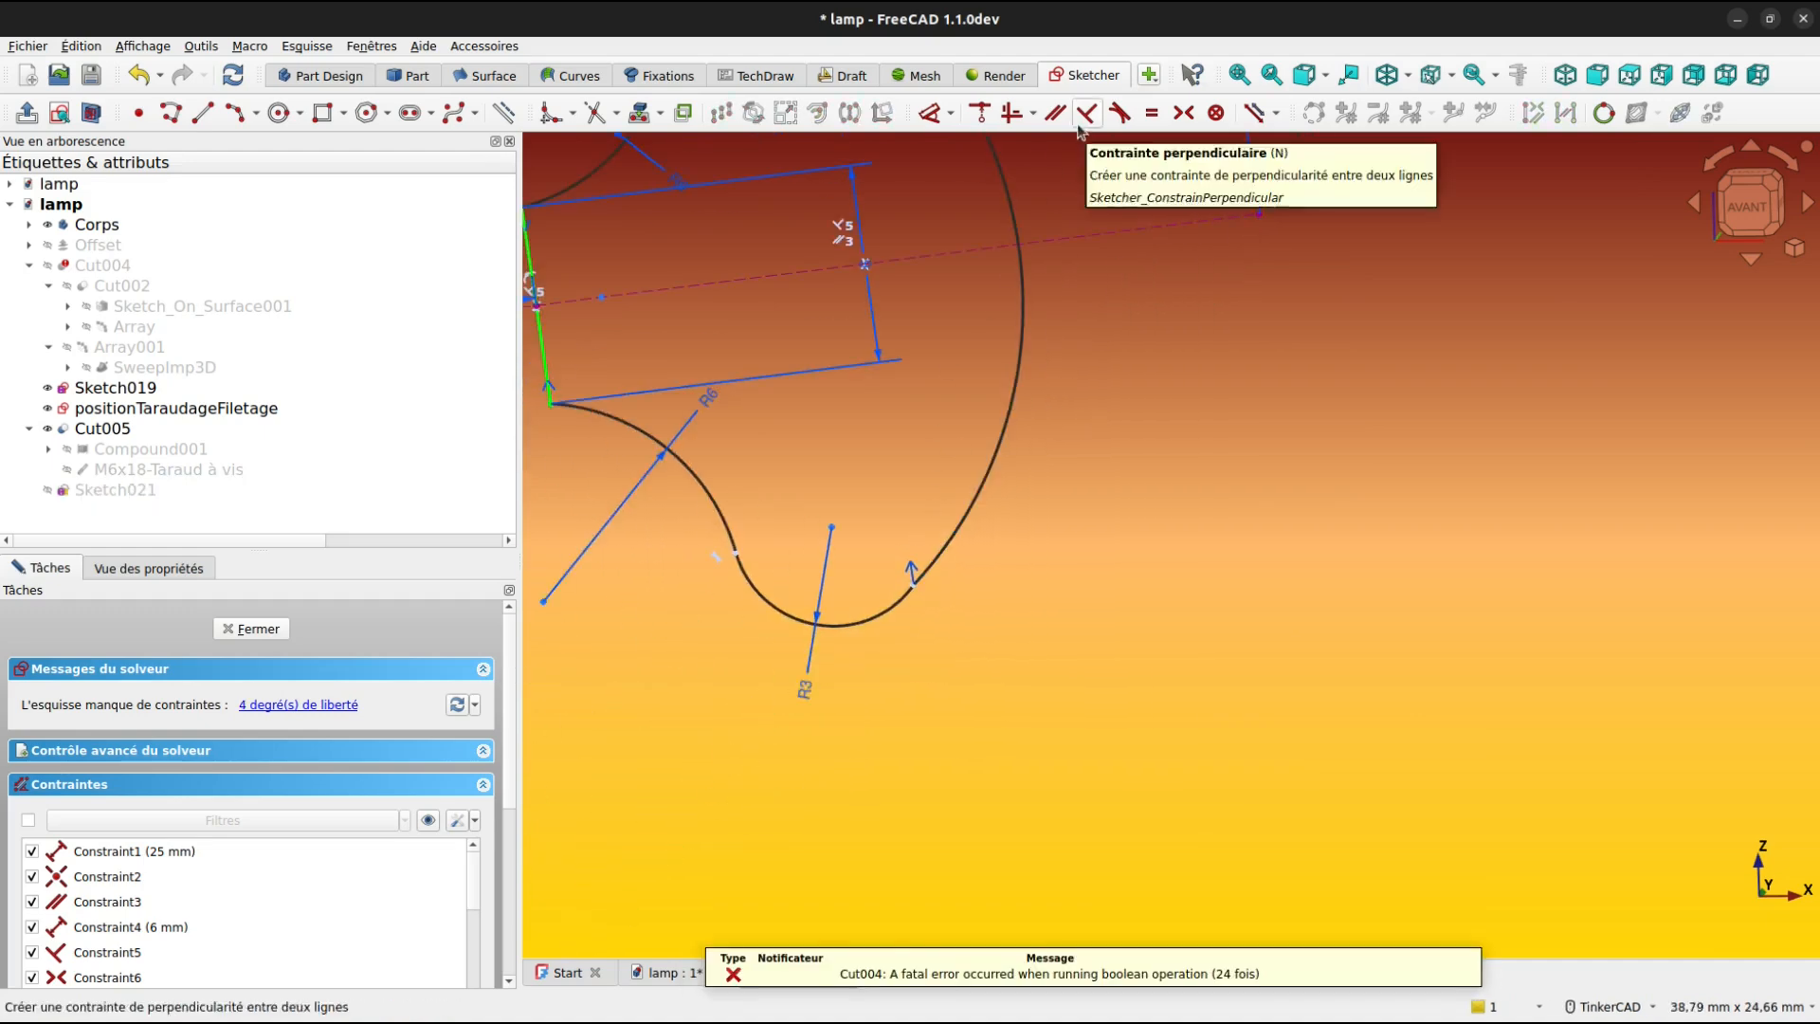
pyautogui.click(1118, 113)
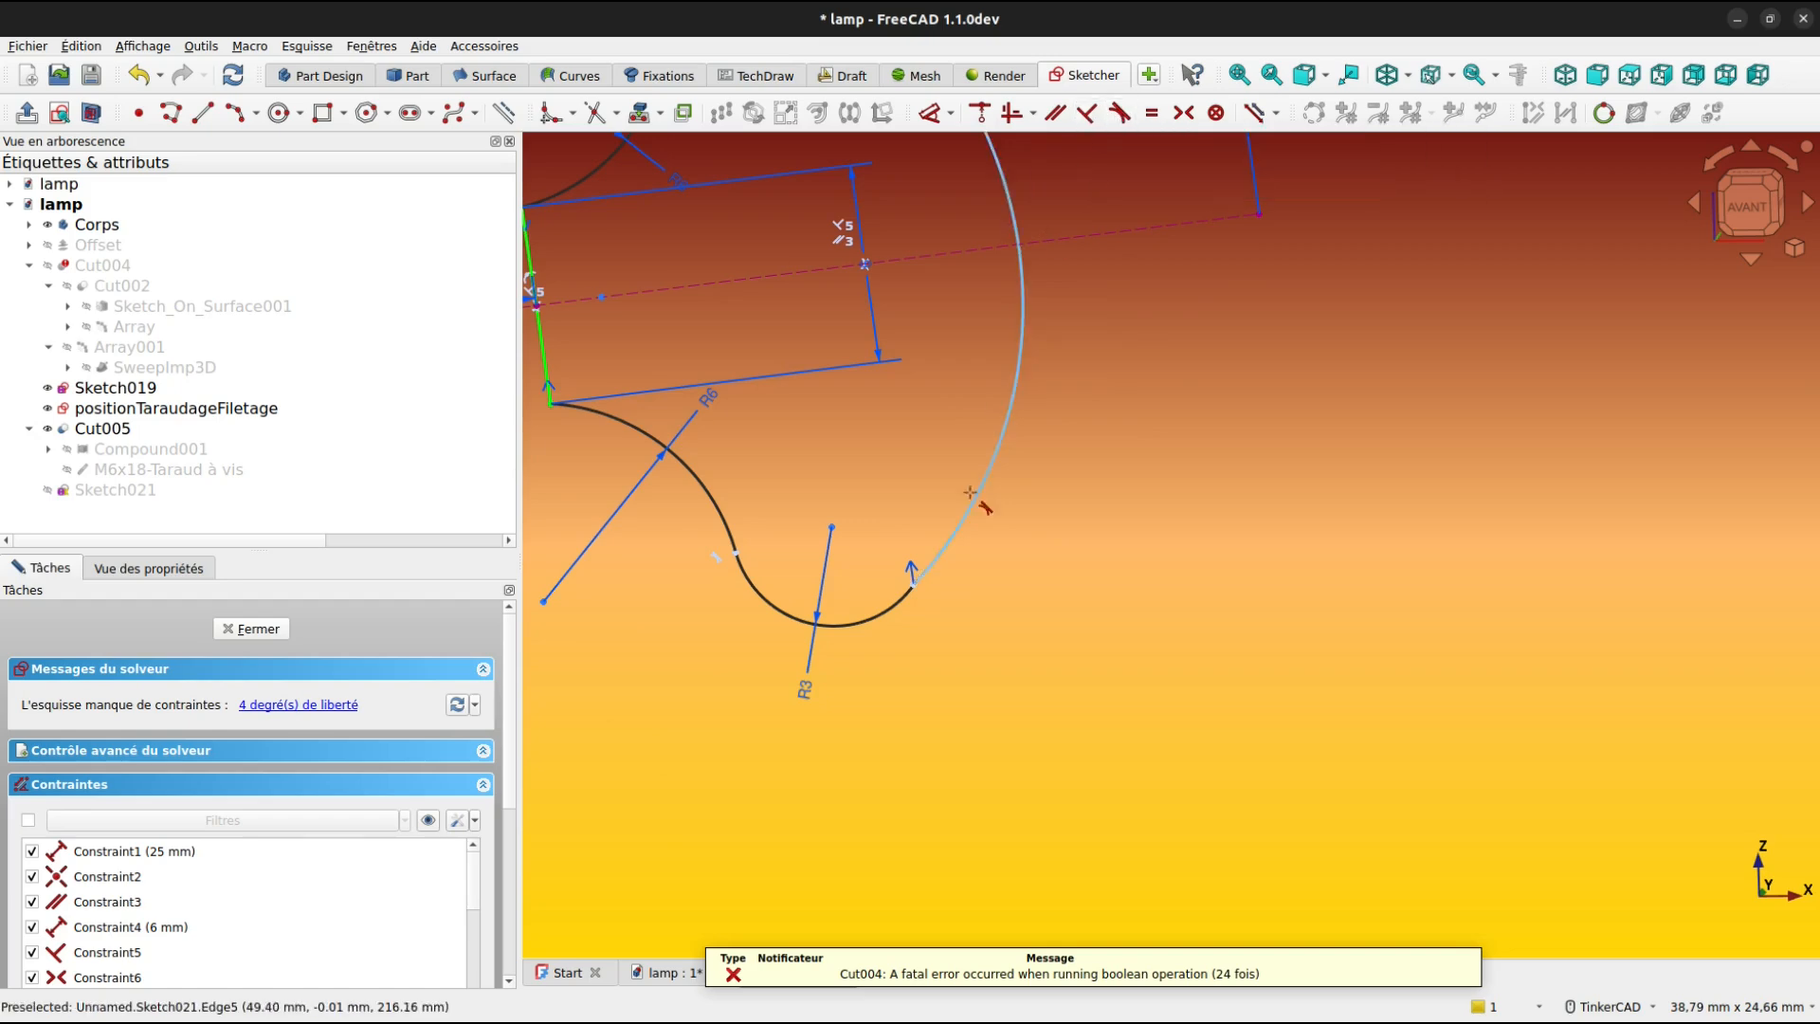
pyautogui.click(917, 581)
pyautogui.click(891, 604)
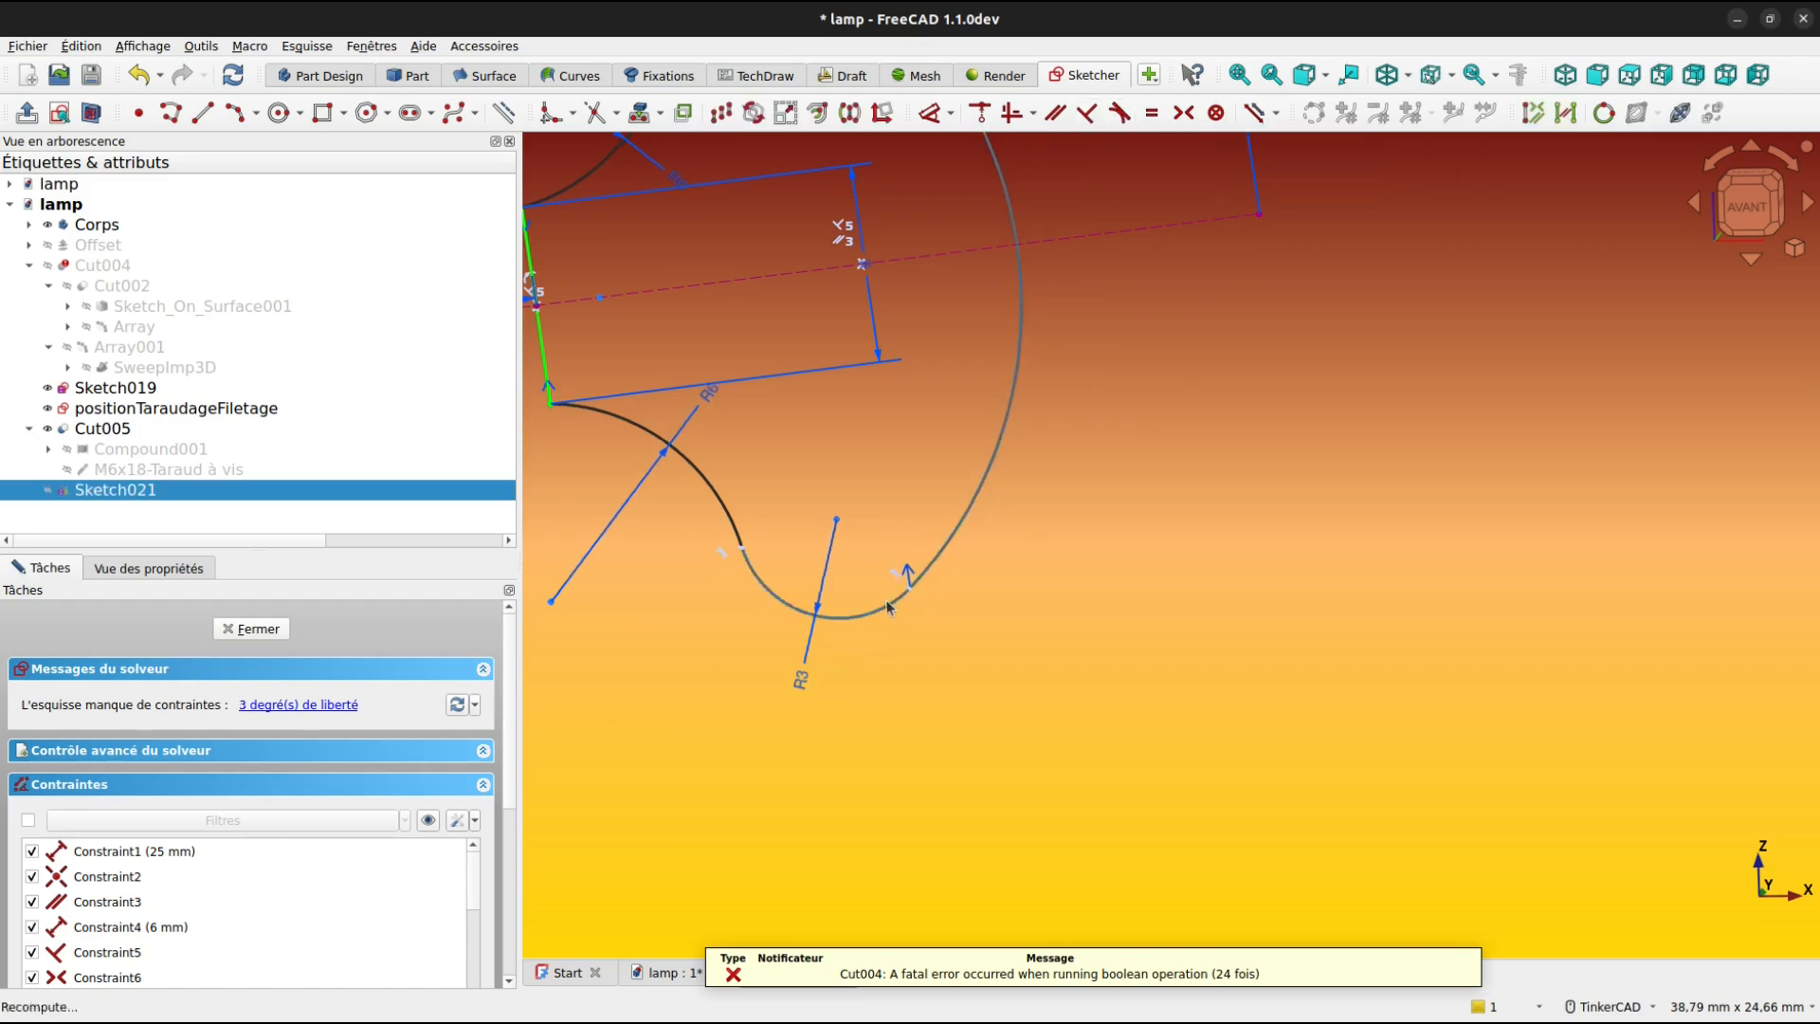
pyautogui.moveTo(1206, 513)
pyautogui.mouseDown(button='middle')
pyautogui.moveTo(1465, 639)
pyautogui.moveTo(1419, 676)
pyautogui.mouseUp(button='middle')
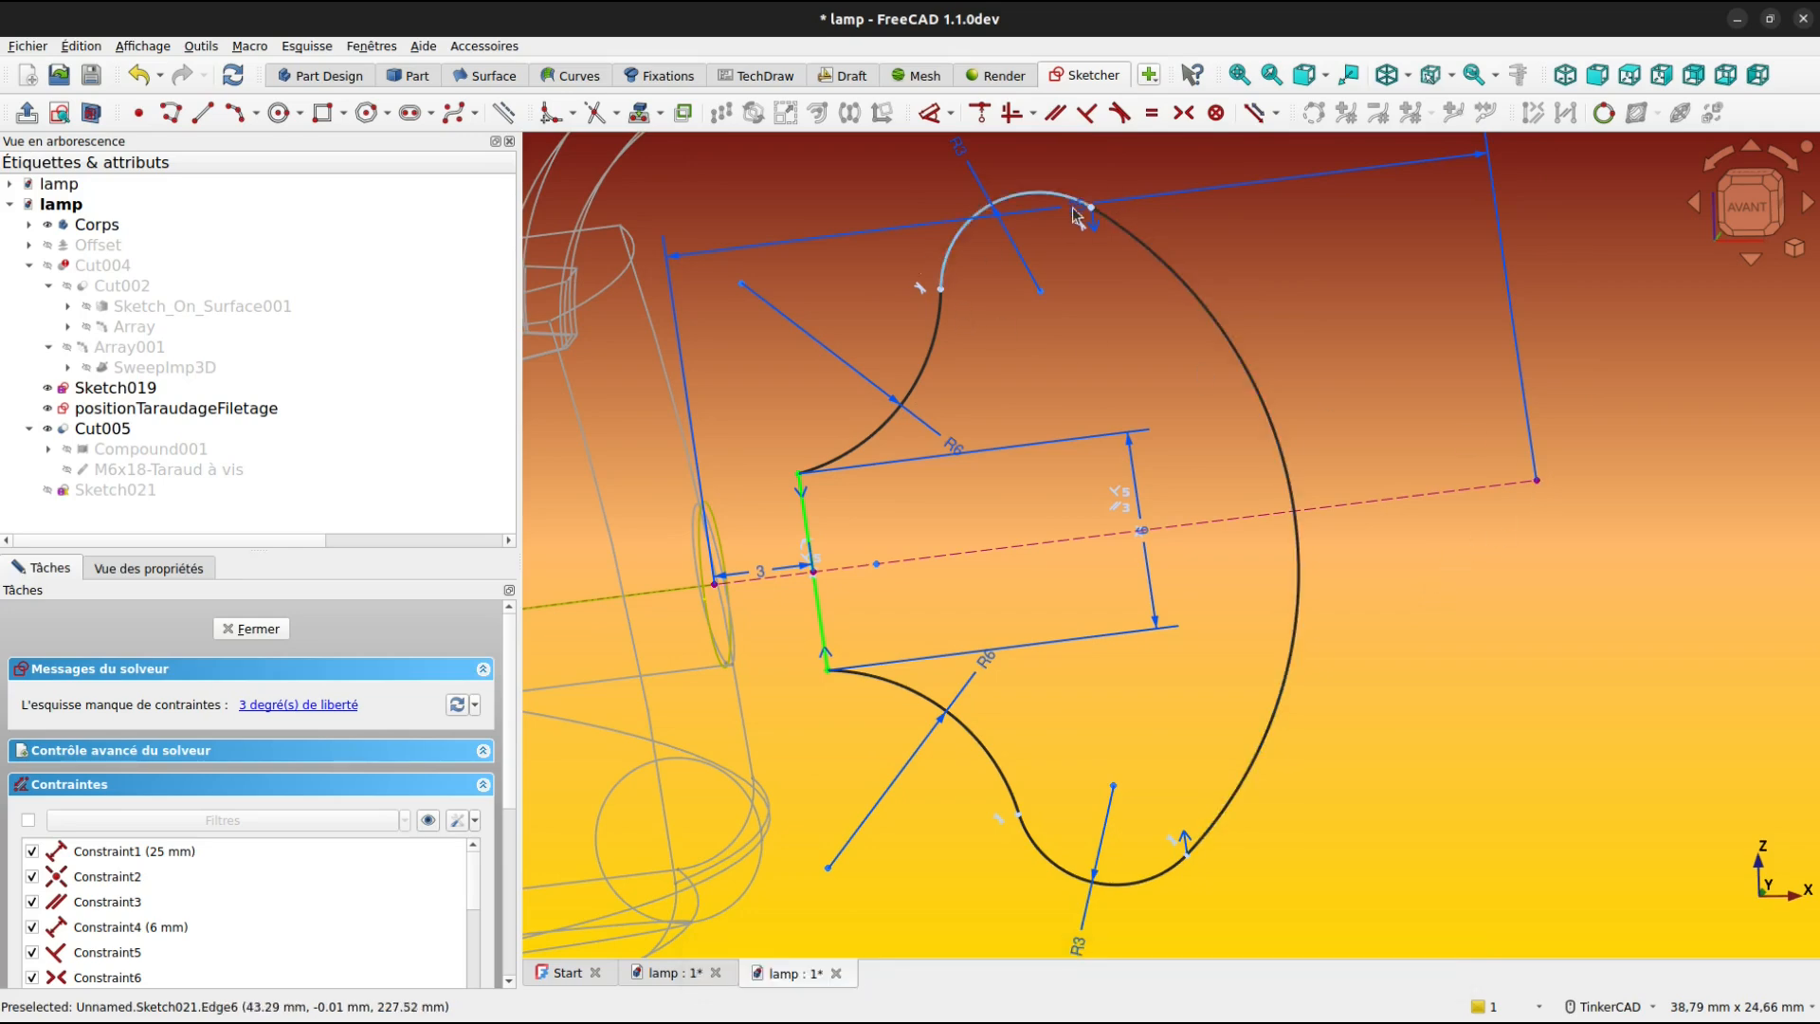
# Delete the 25 mm length constraint of the construction line.
pyautogui.scroll(4, 1076, 211)
pyautogui.scroll(2, 1076, 210)
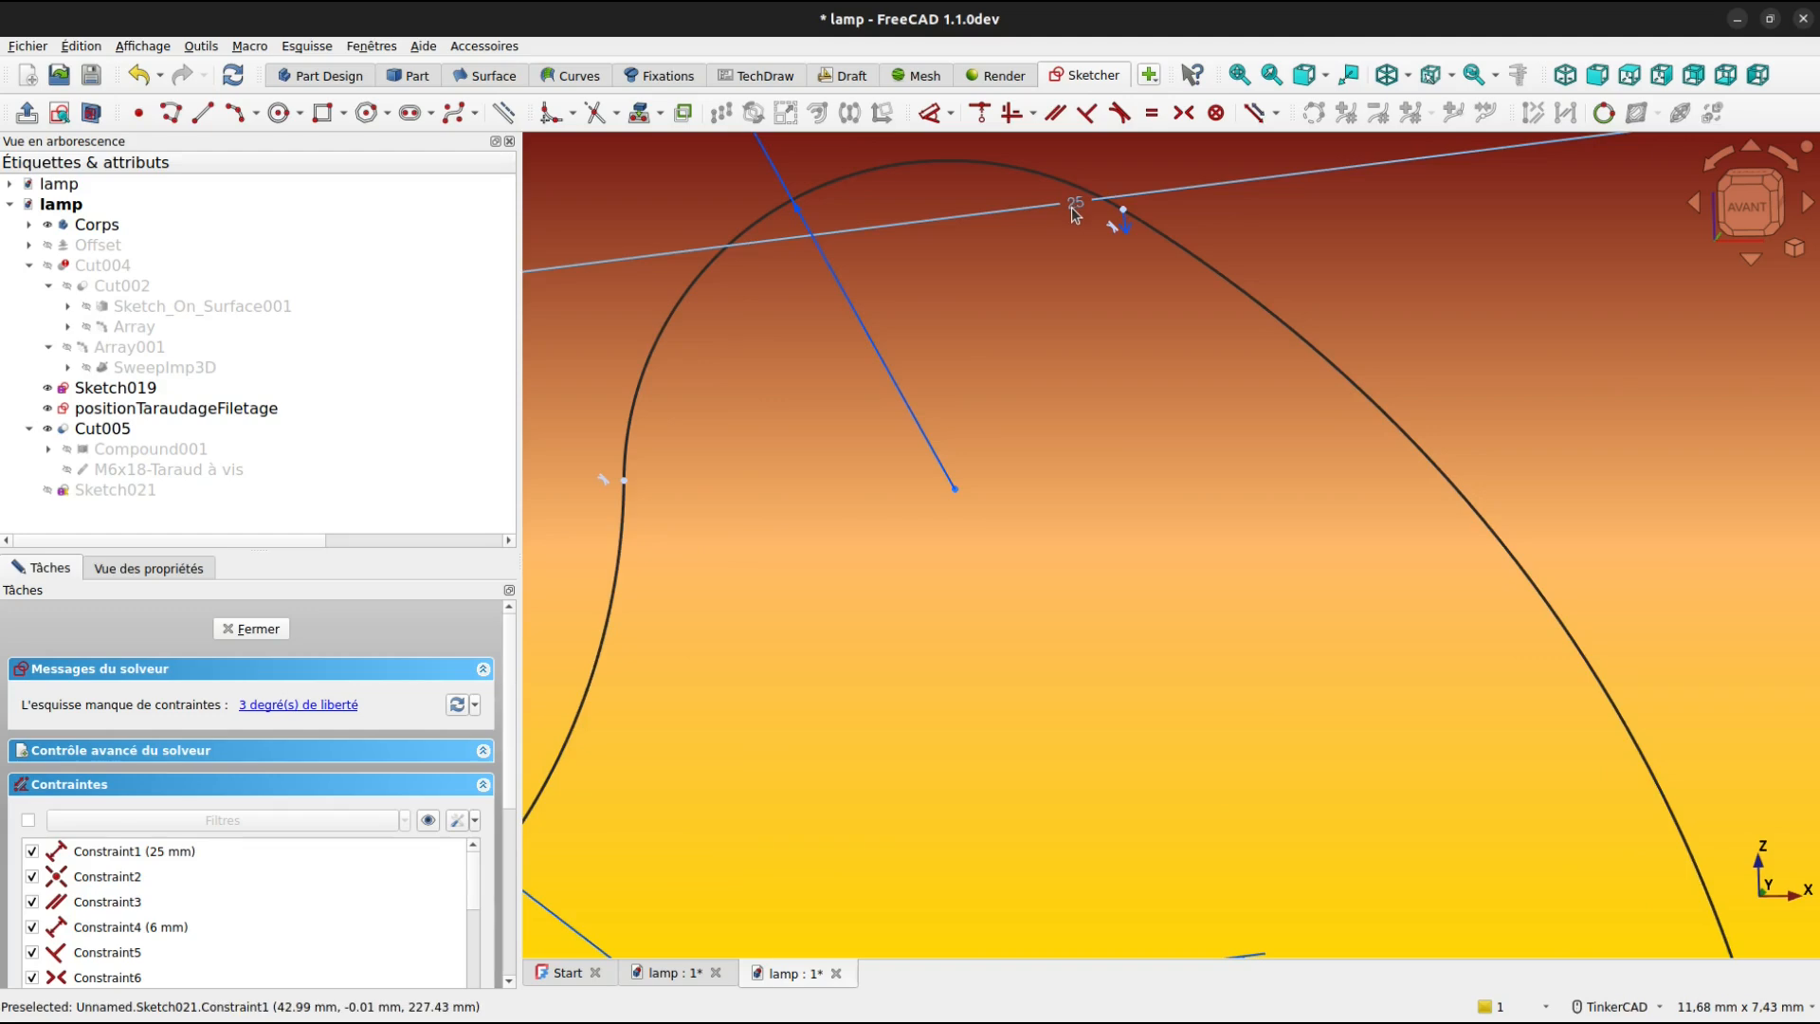
pyautogui.click(1074, 213)
pyautogui.press('Delete')
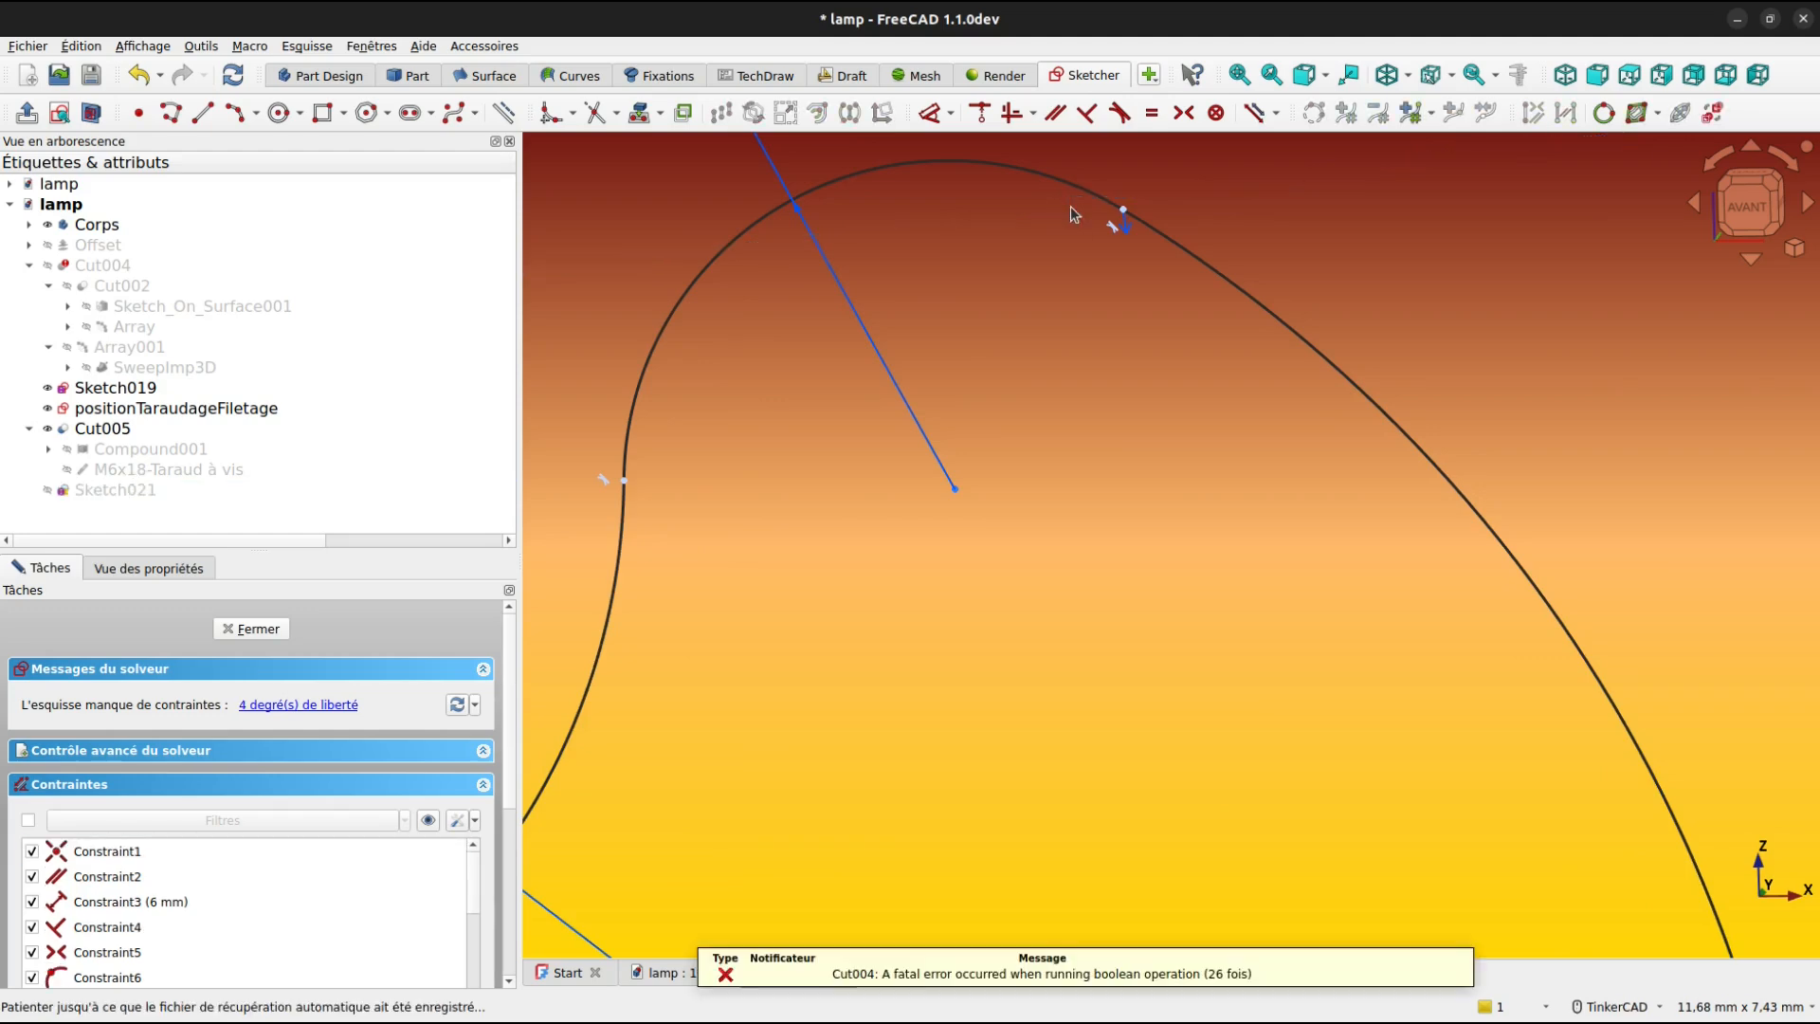
# Shorten the construction line to near the large arc and constrain its outer endpoint onto that arc.
pyautogui.scroll(-4, 1050, 462)
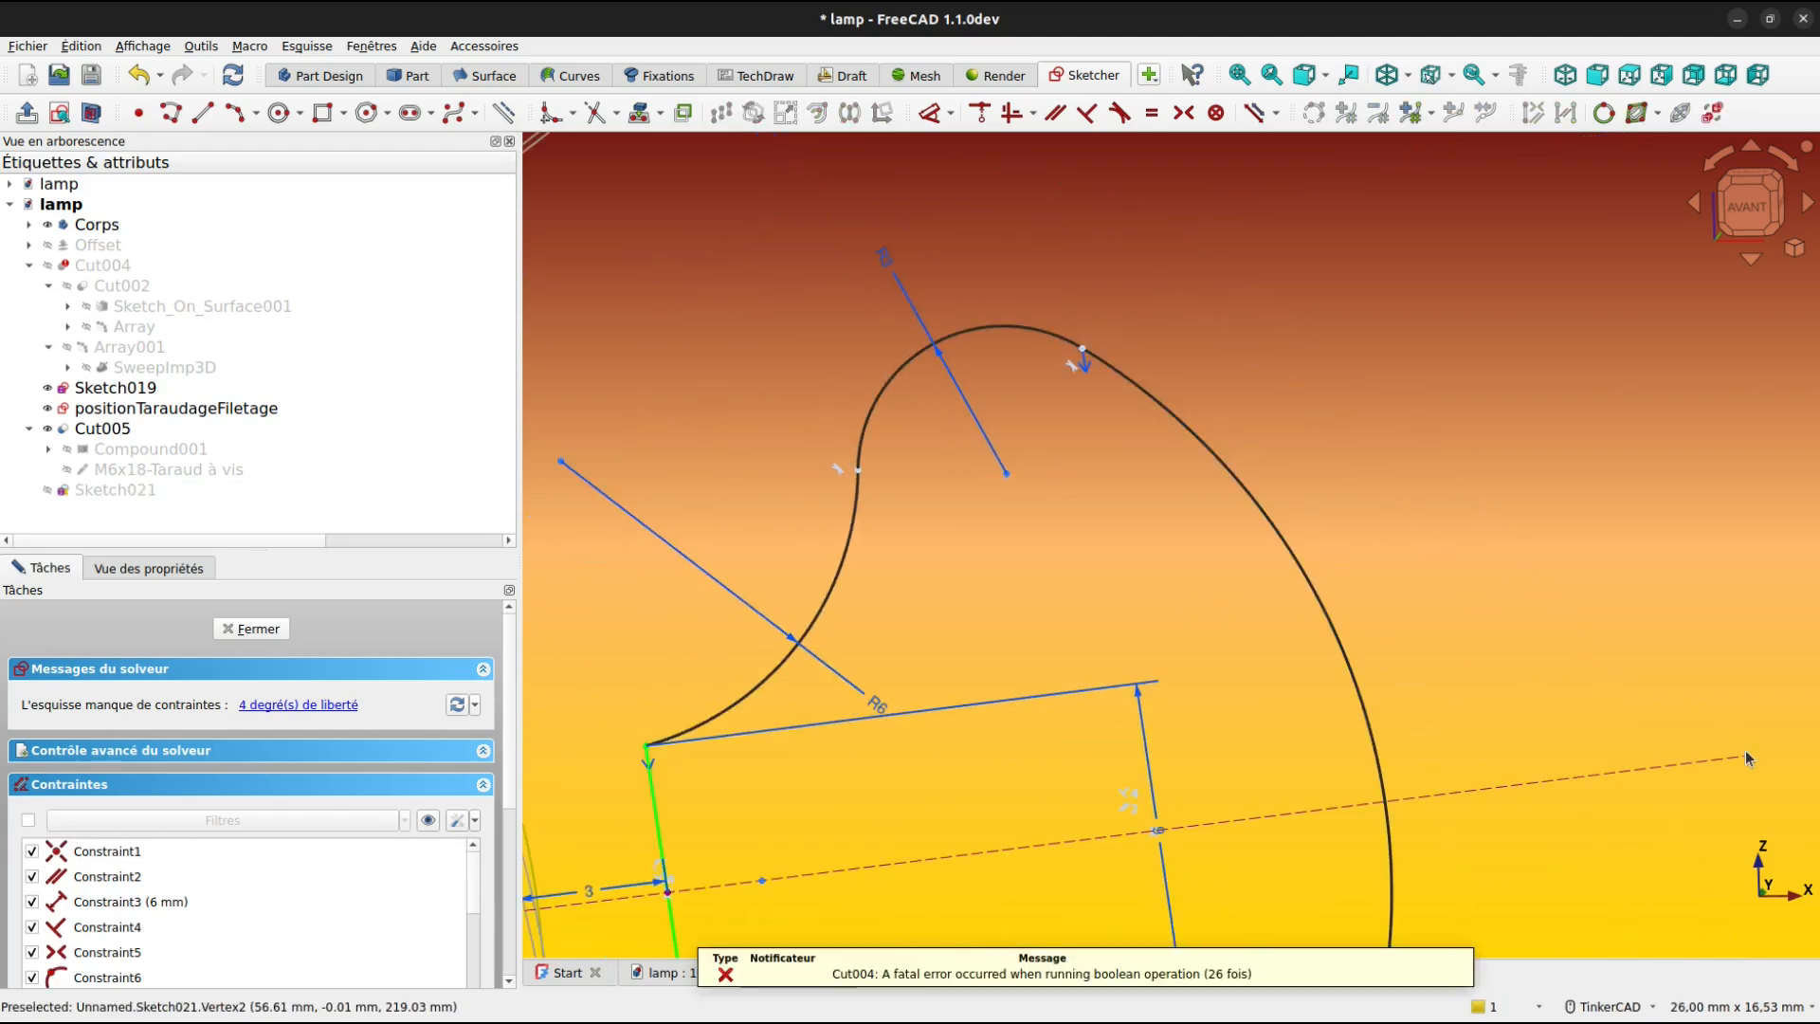
pyautogui.click(1361, 803)
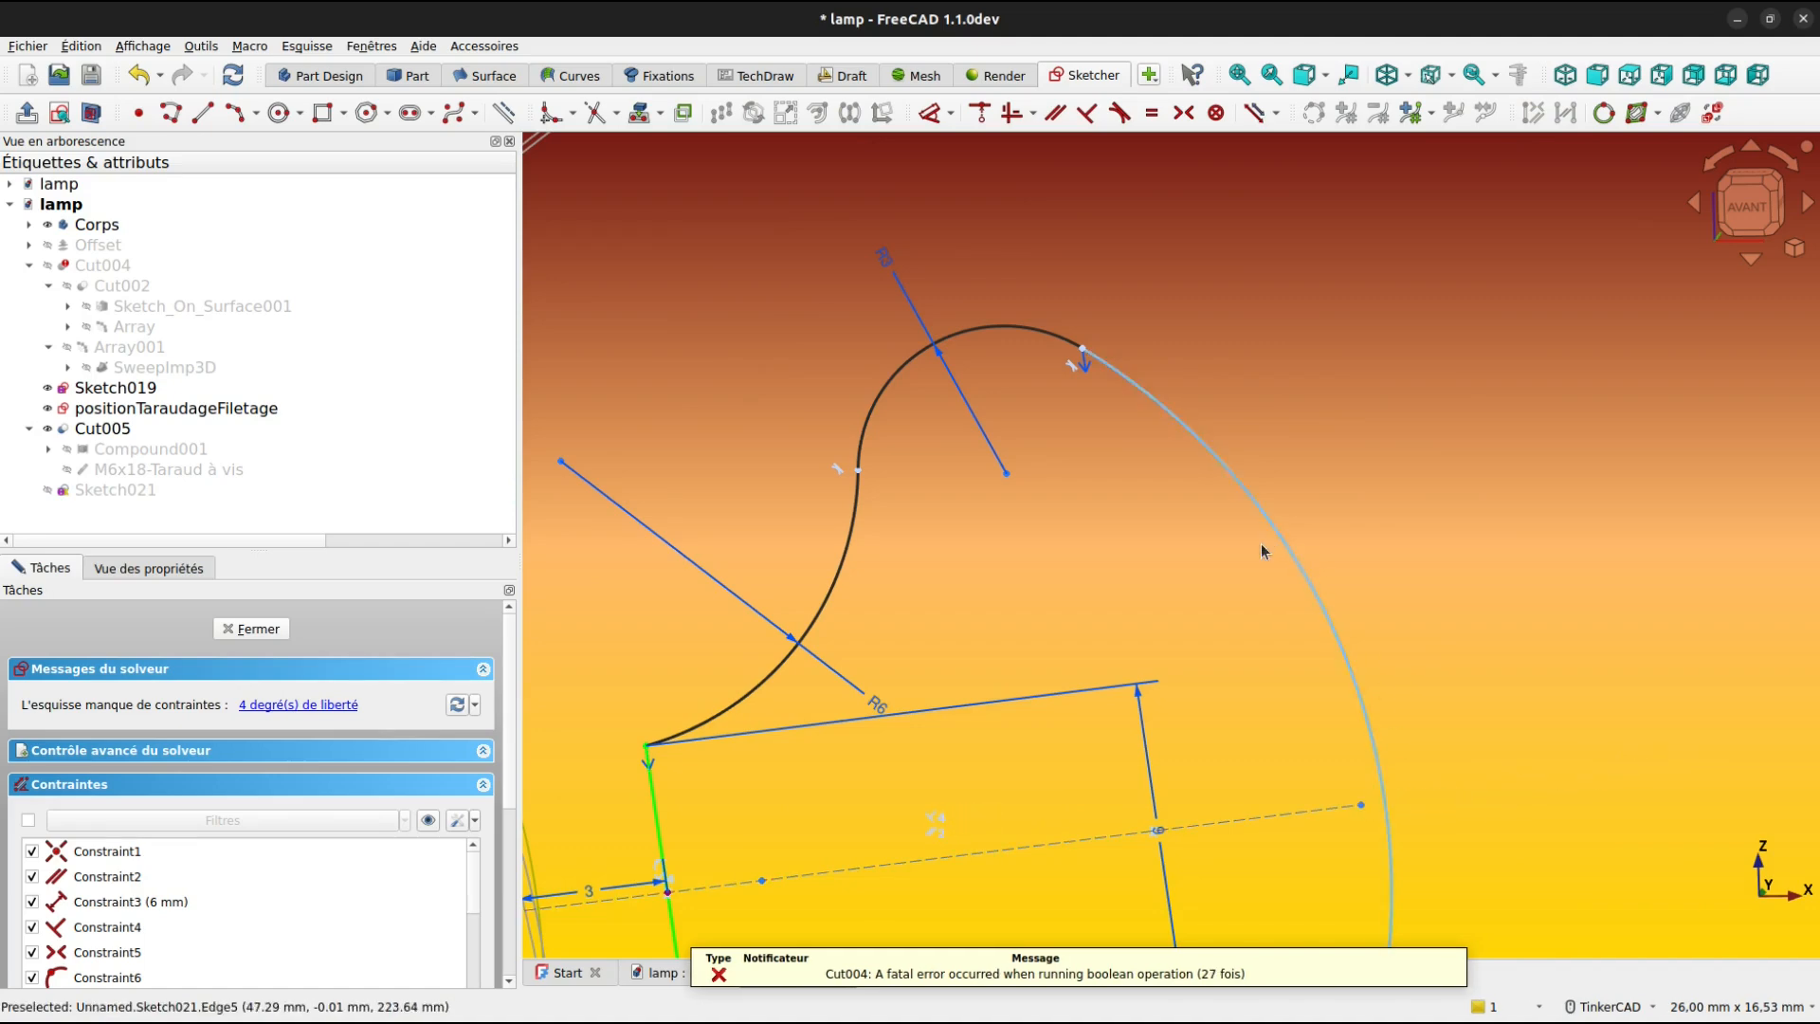
pyautogui.click(1361, 806)
pyautogui.click(1376, 804)
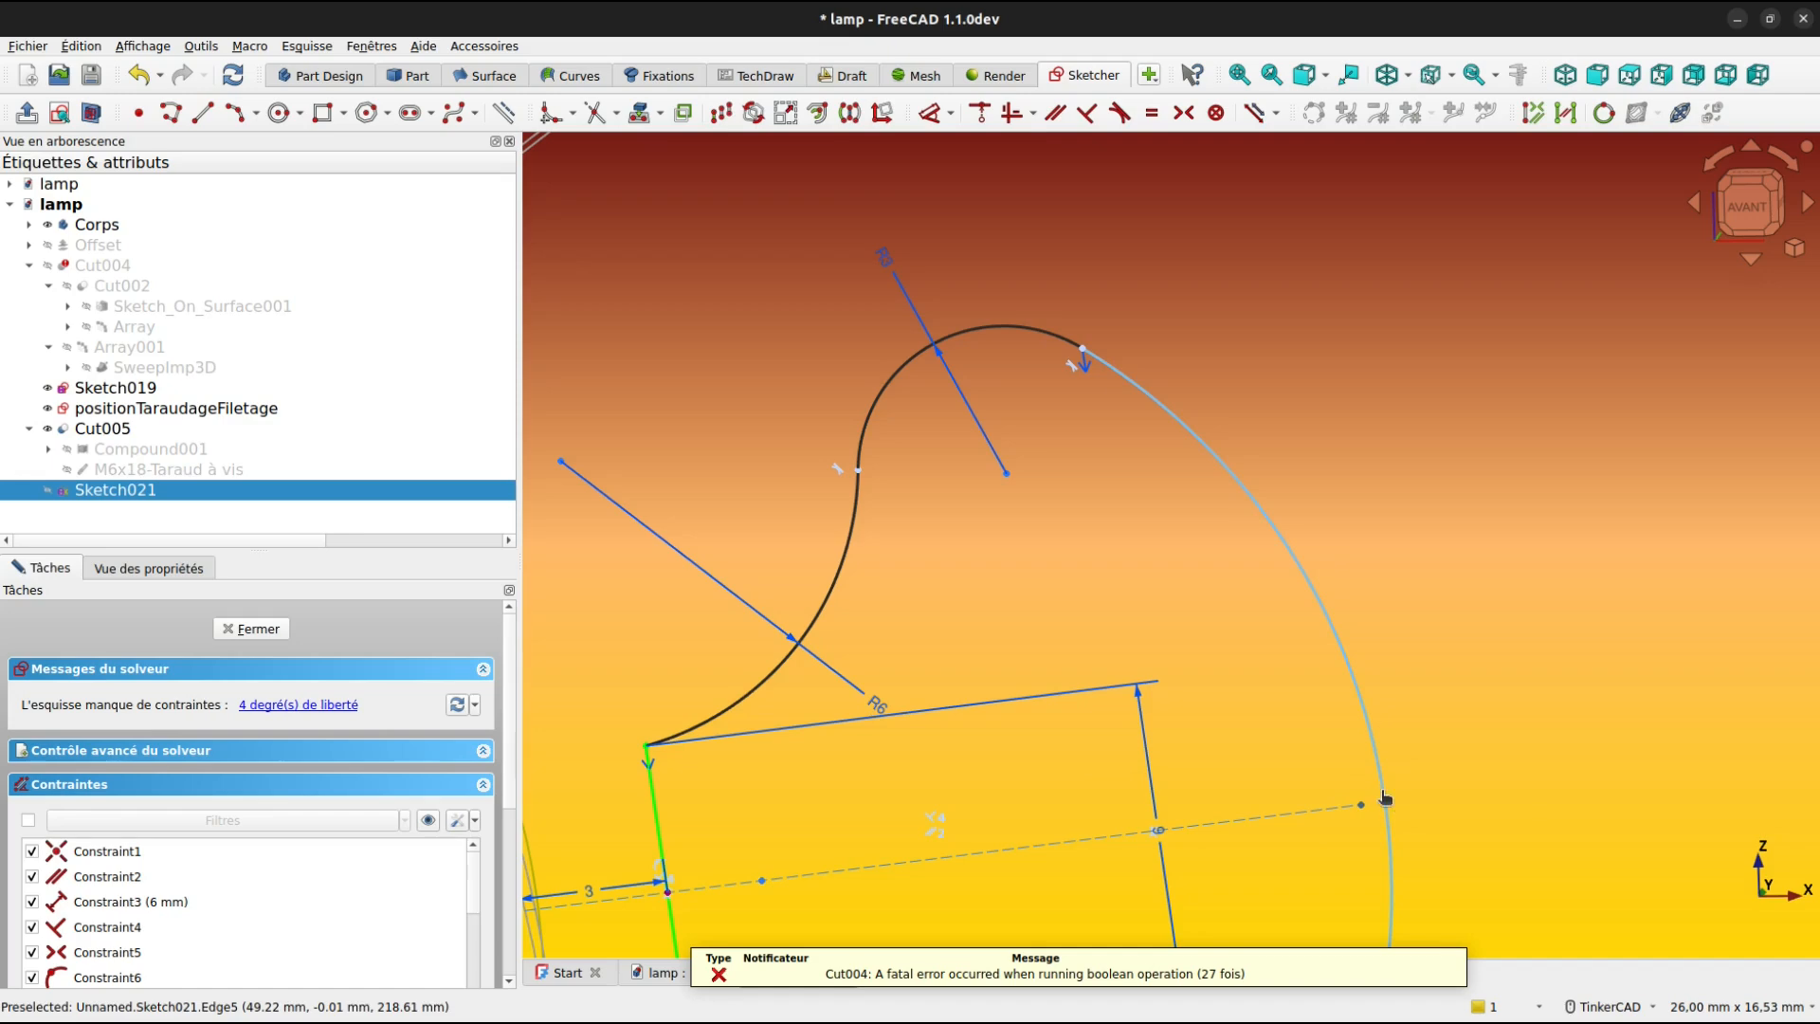
pyautogui.press('o')
pyautogui.moveTo(1456, 738)
pyautogui.mouseDown(button='middle')
pyautogui.moveTo(1519, 389)
pyautogui.moveTo(1509, 411)
pyautogui.mouseUp(button='middle')
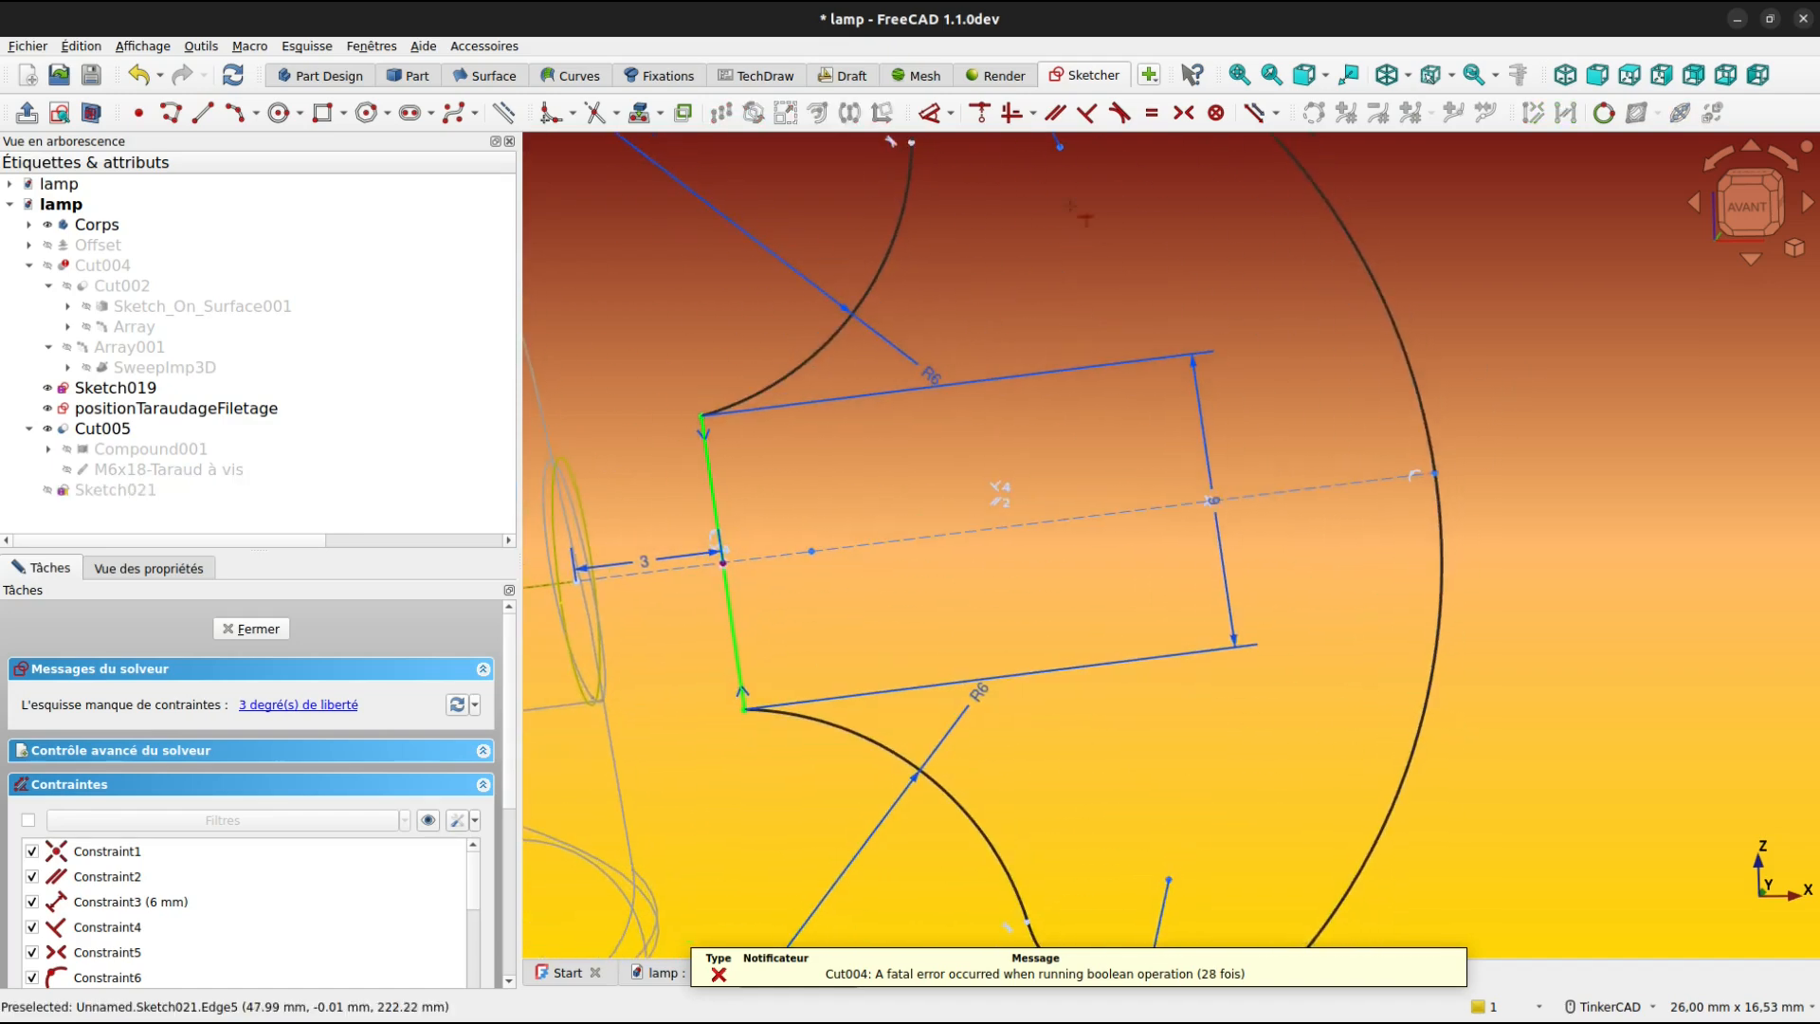
# Dimension the construction line's length and set it to 20 mm.
pyautogui.click(934, 114)
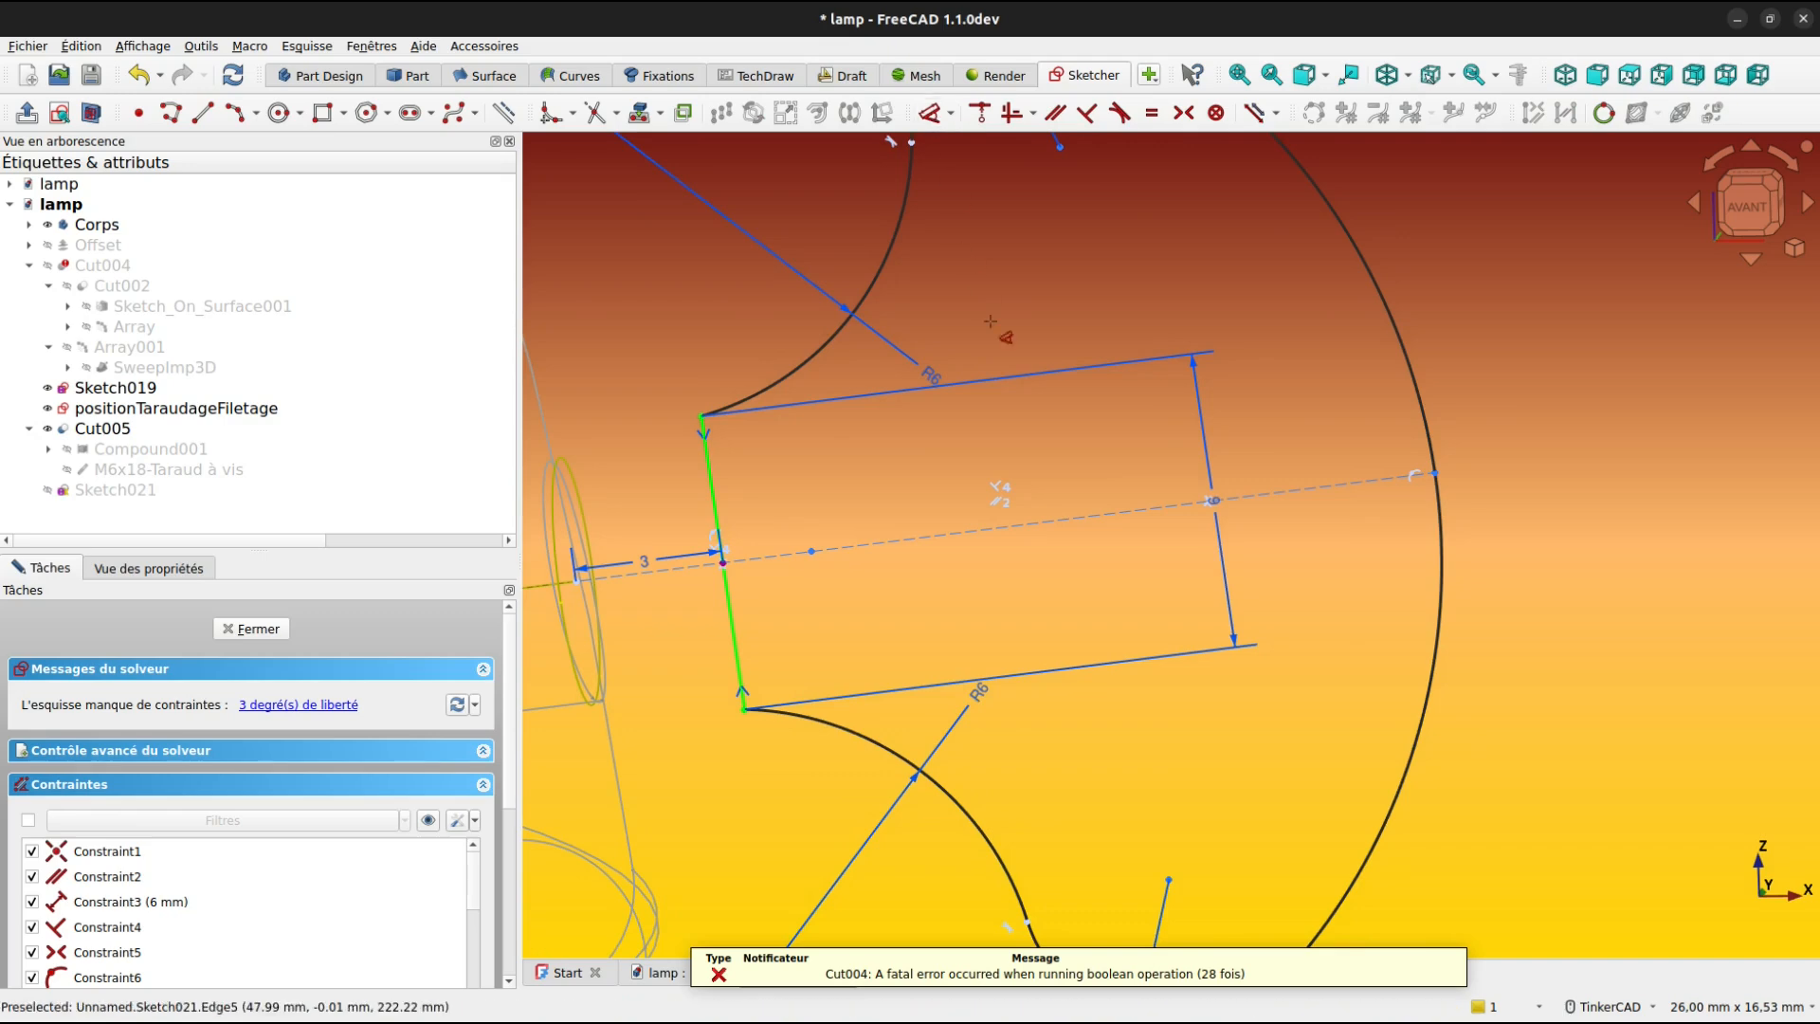
pyautogui.click(1044, 499)
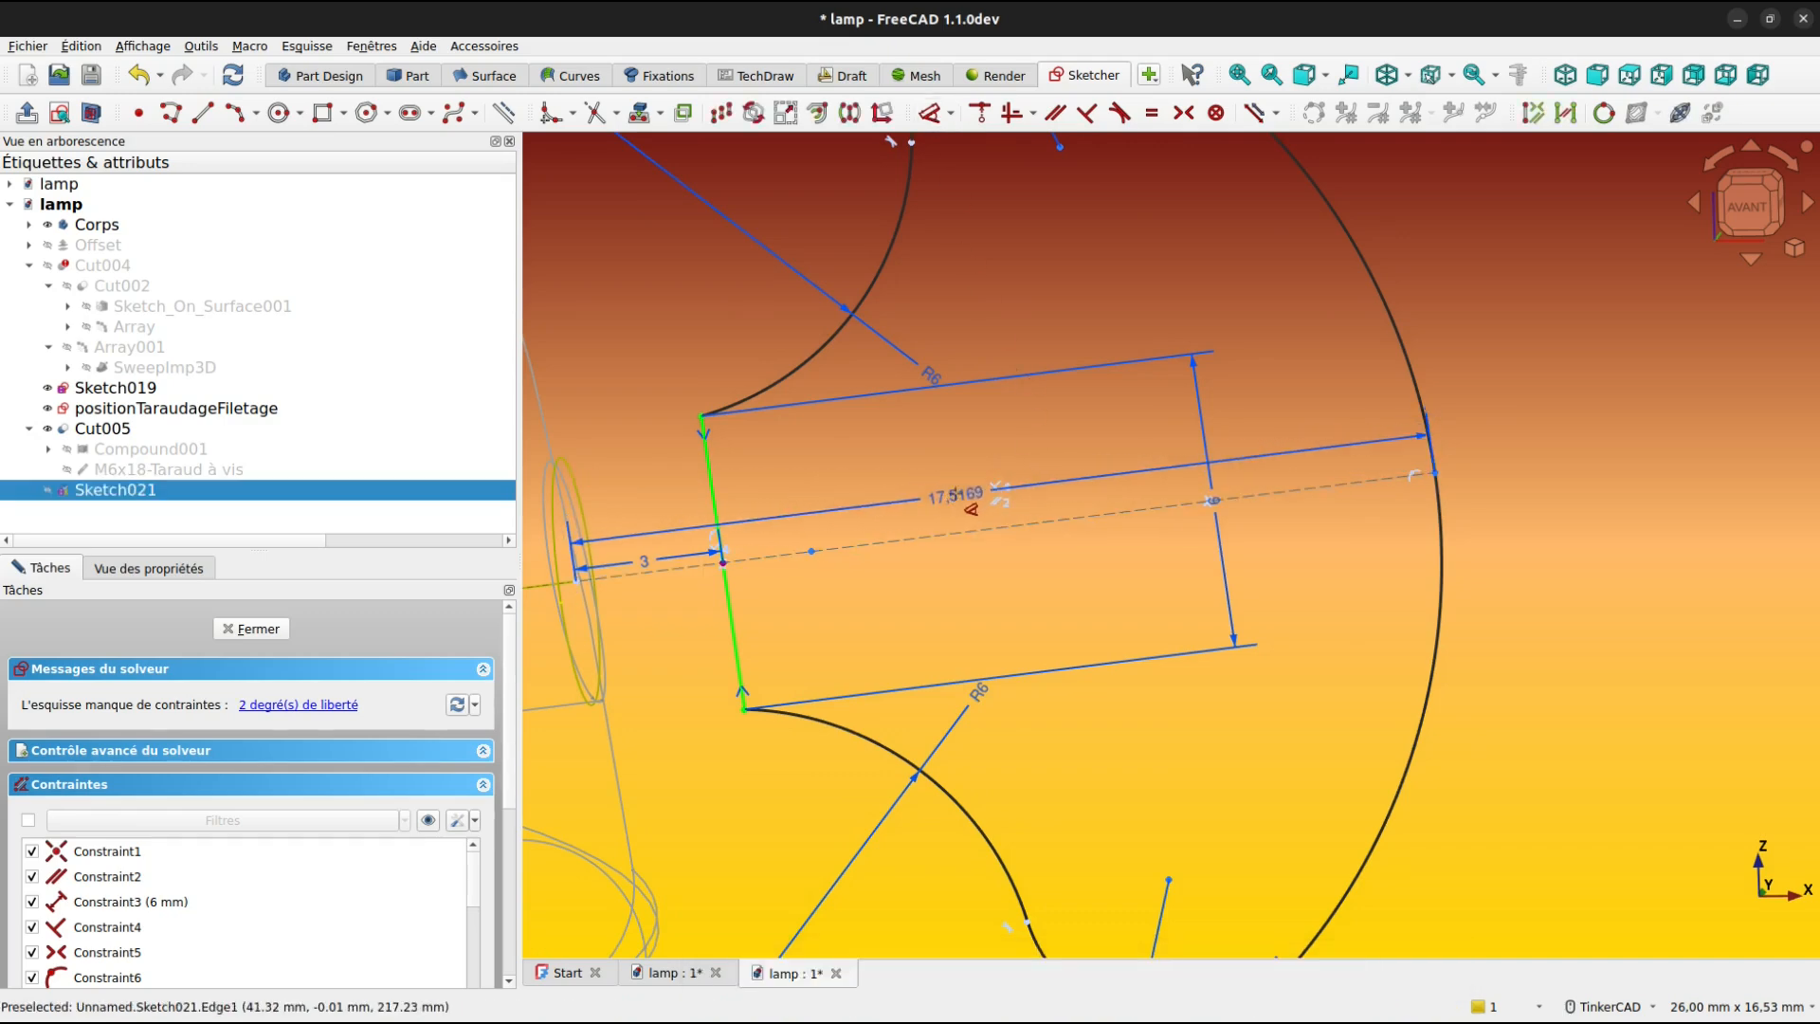
pyautogui.click(956, 498)
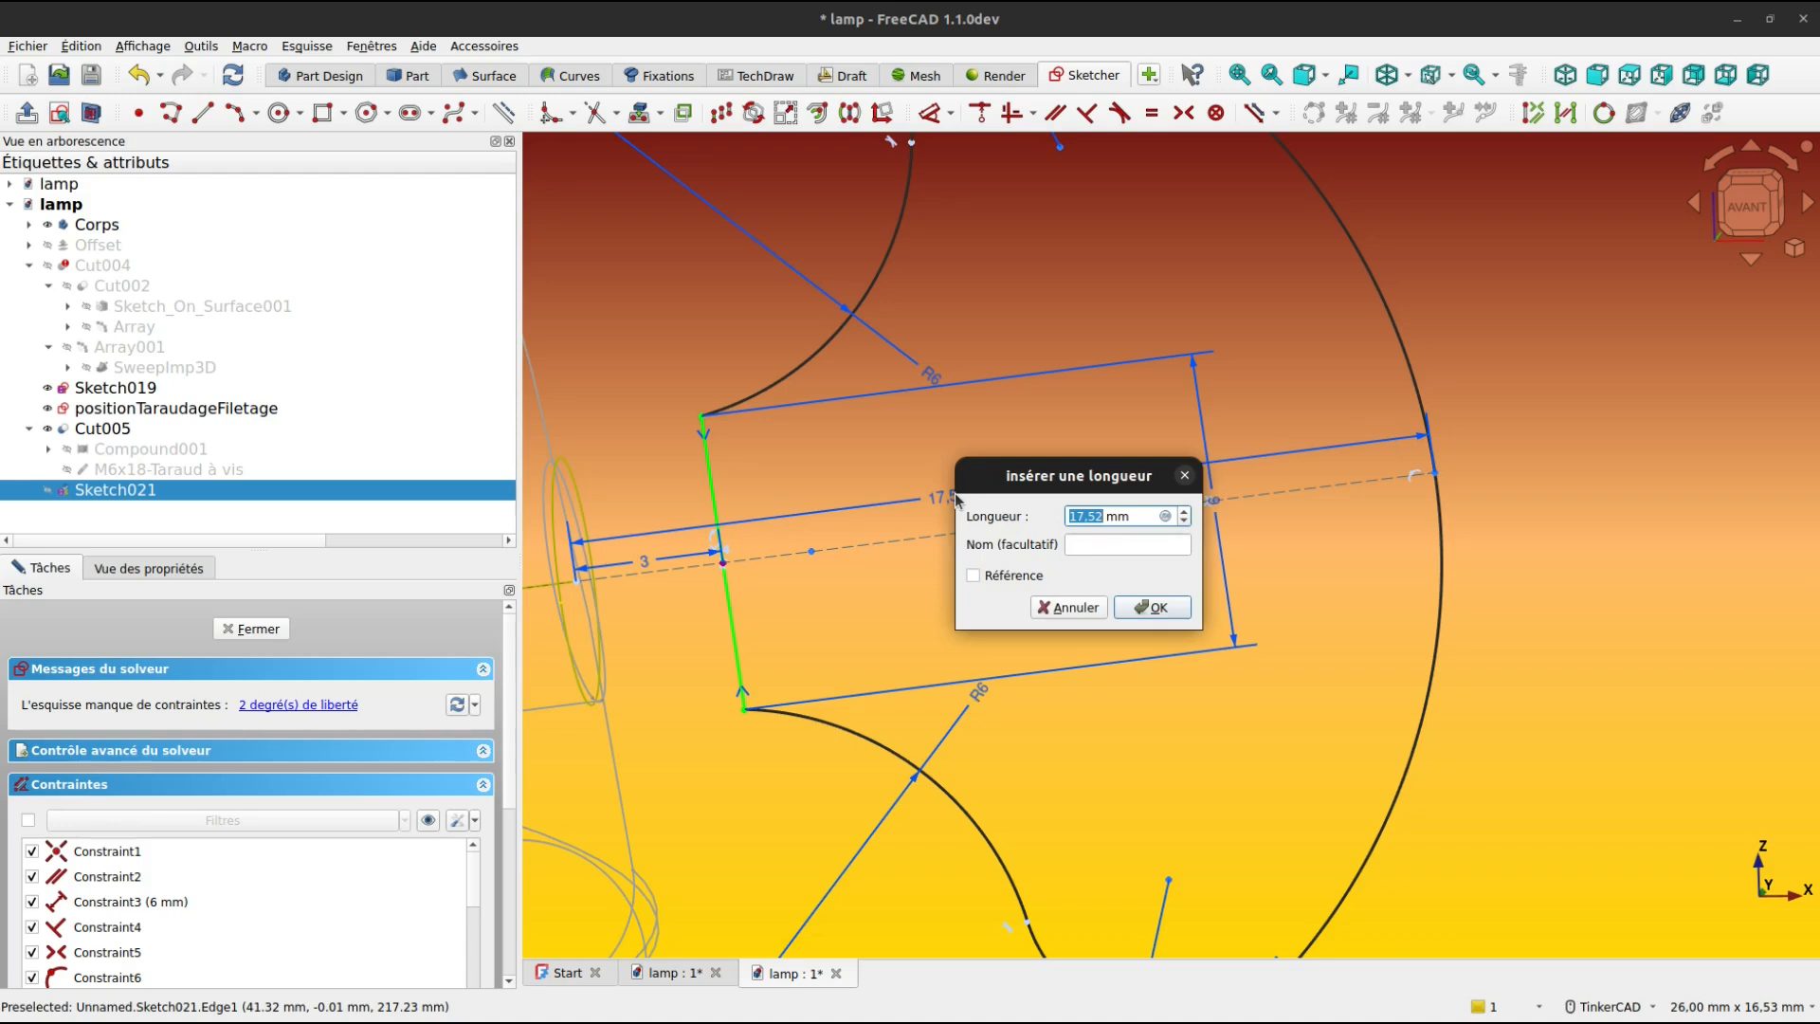
pyautogui.write('20')
pyautogui.press('Return')
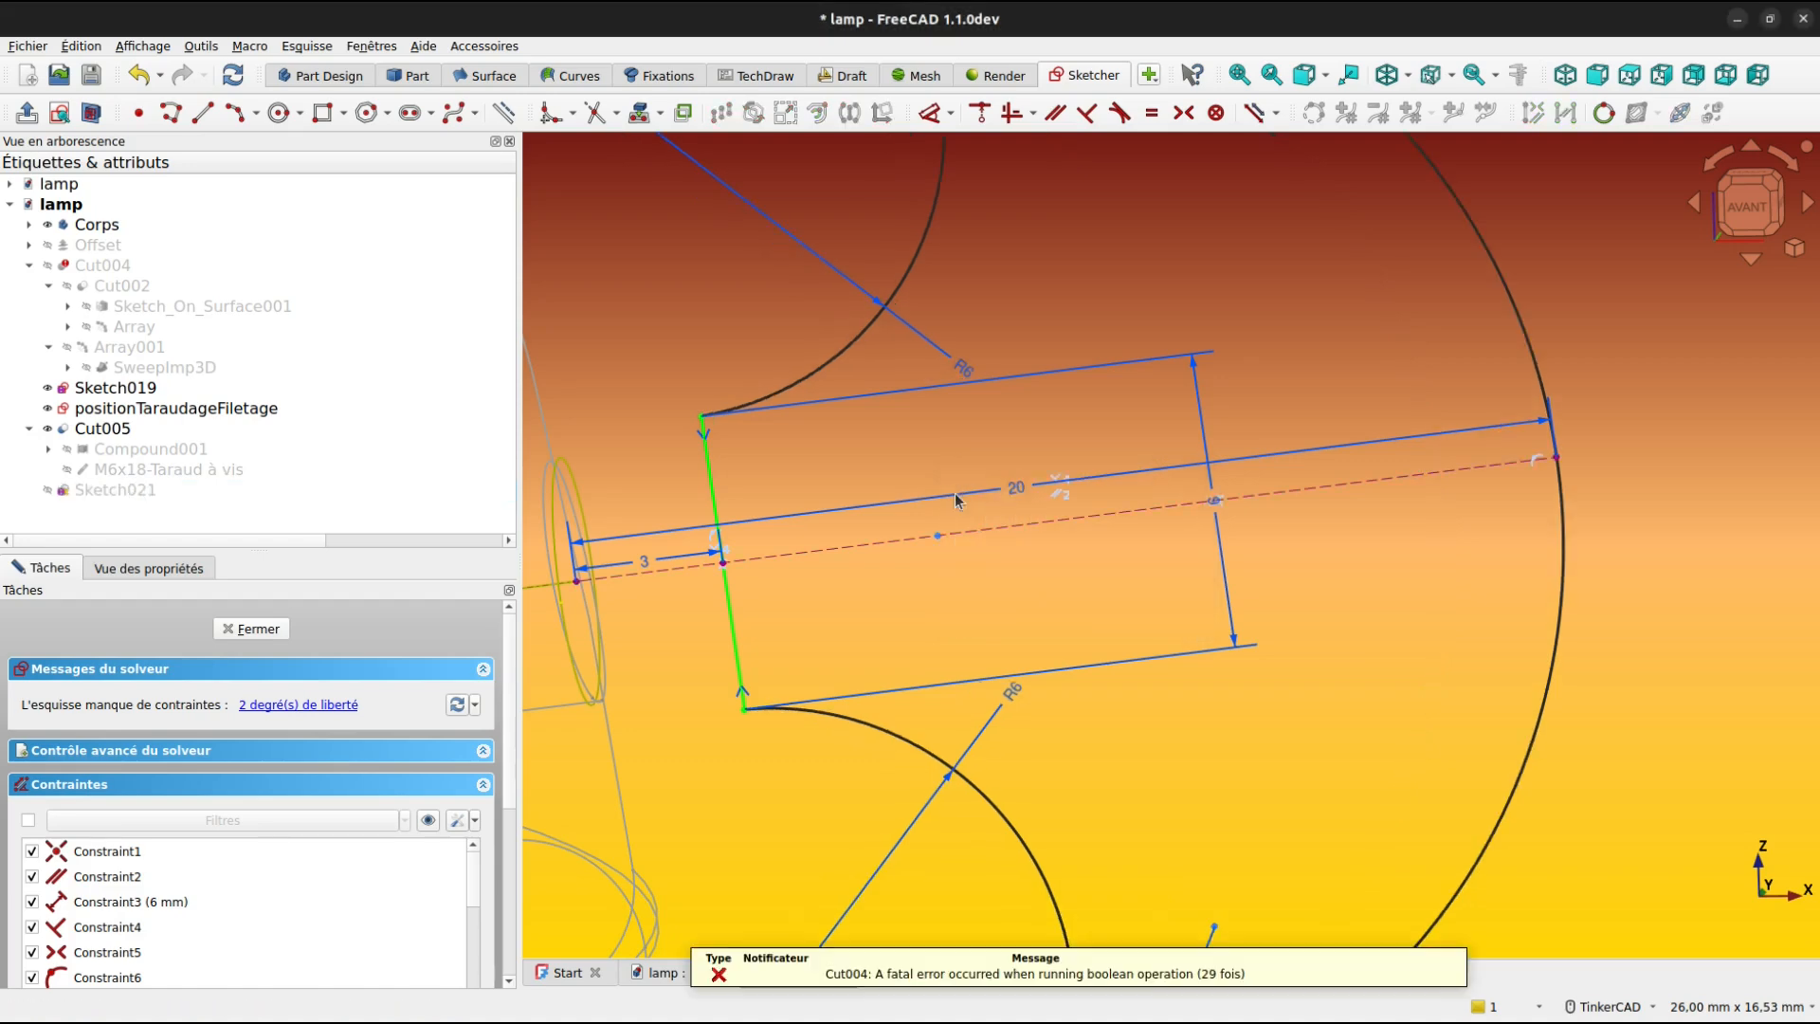
# Highlight the sketch's under-constrained geometry and examine it in the list of sketch elements.
pyautogui.scroll(-3, 1395, 565)
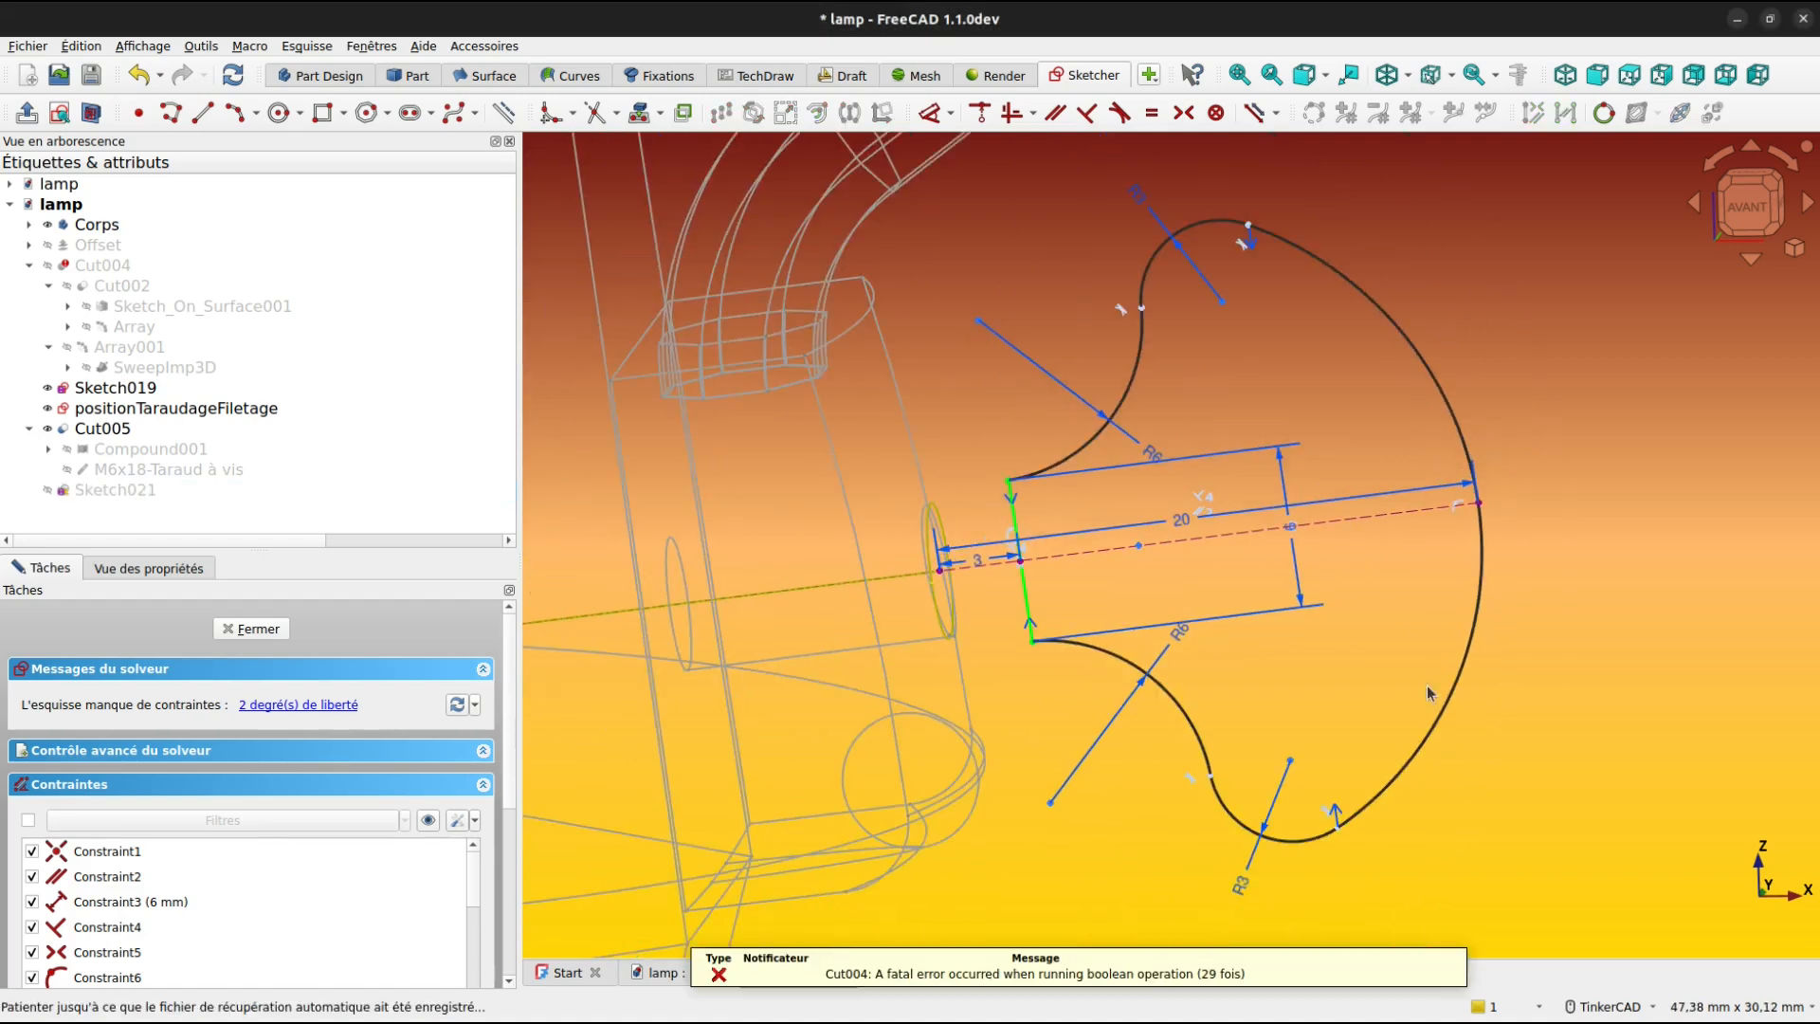
pyautogui.scroll(-2, 1458, 736)
pyautogui.scroll(-1, 1458, 735)
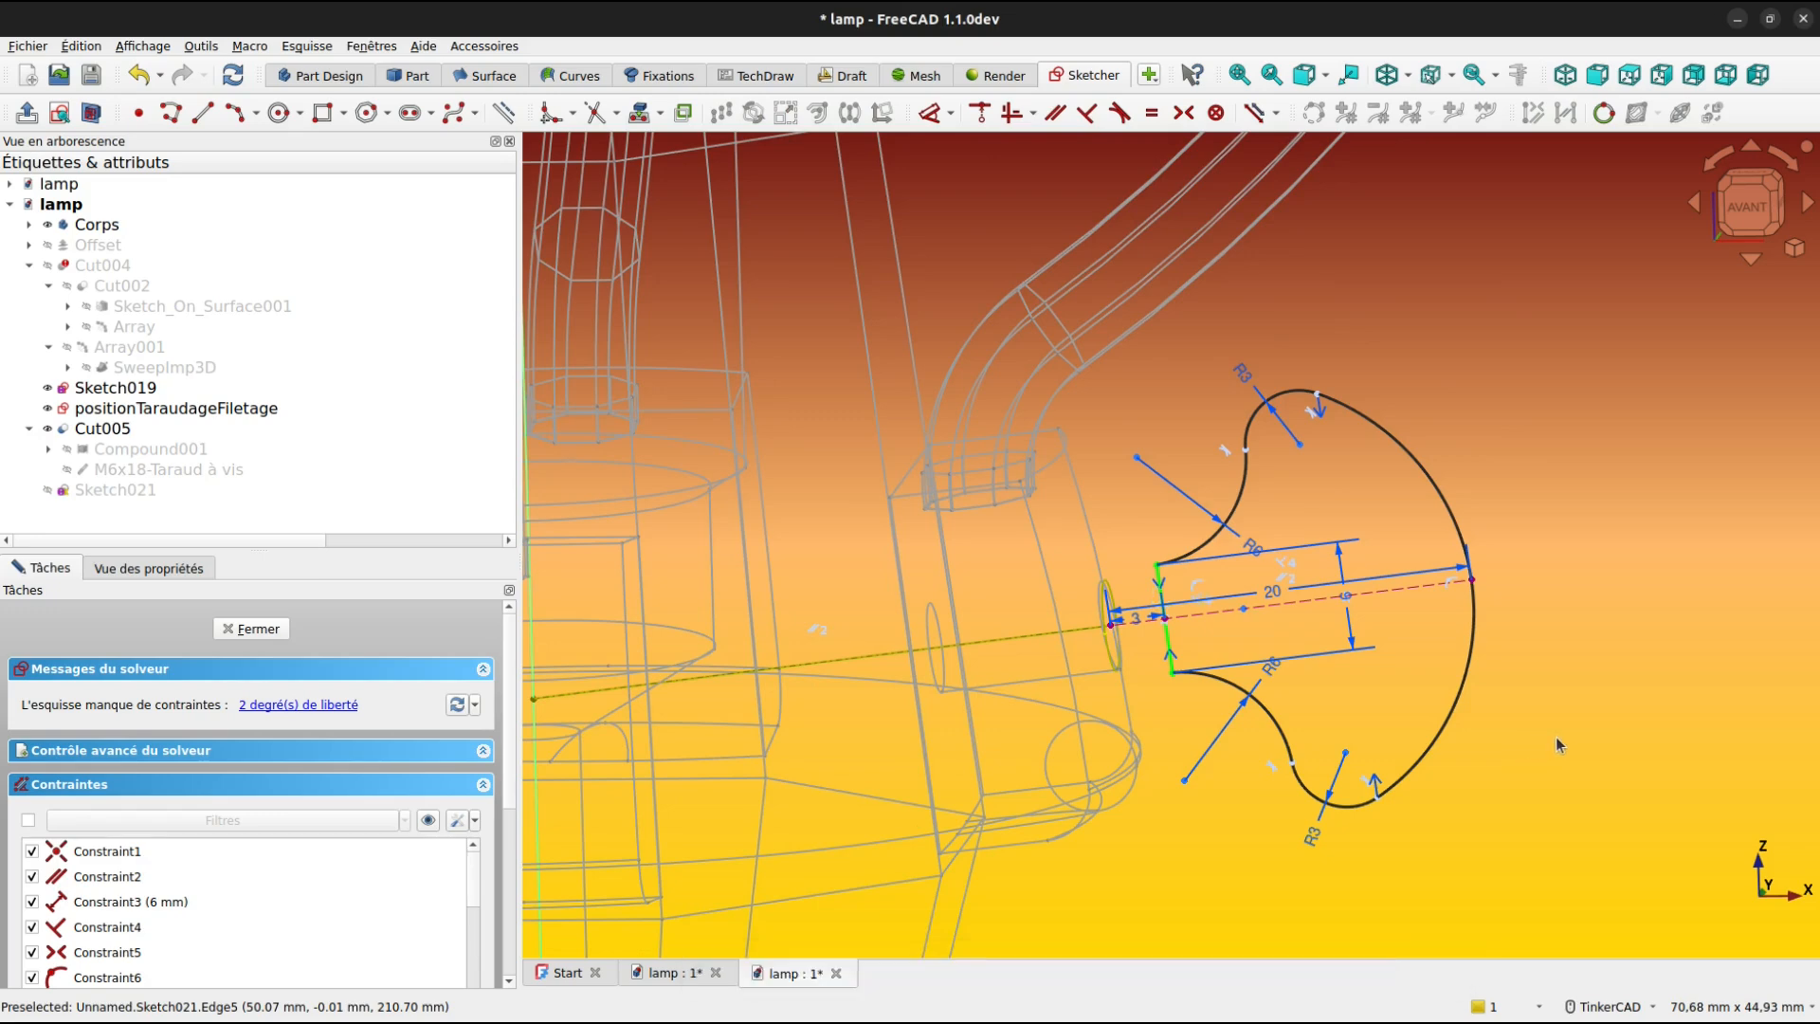
pyautogui.click(330, 706)
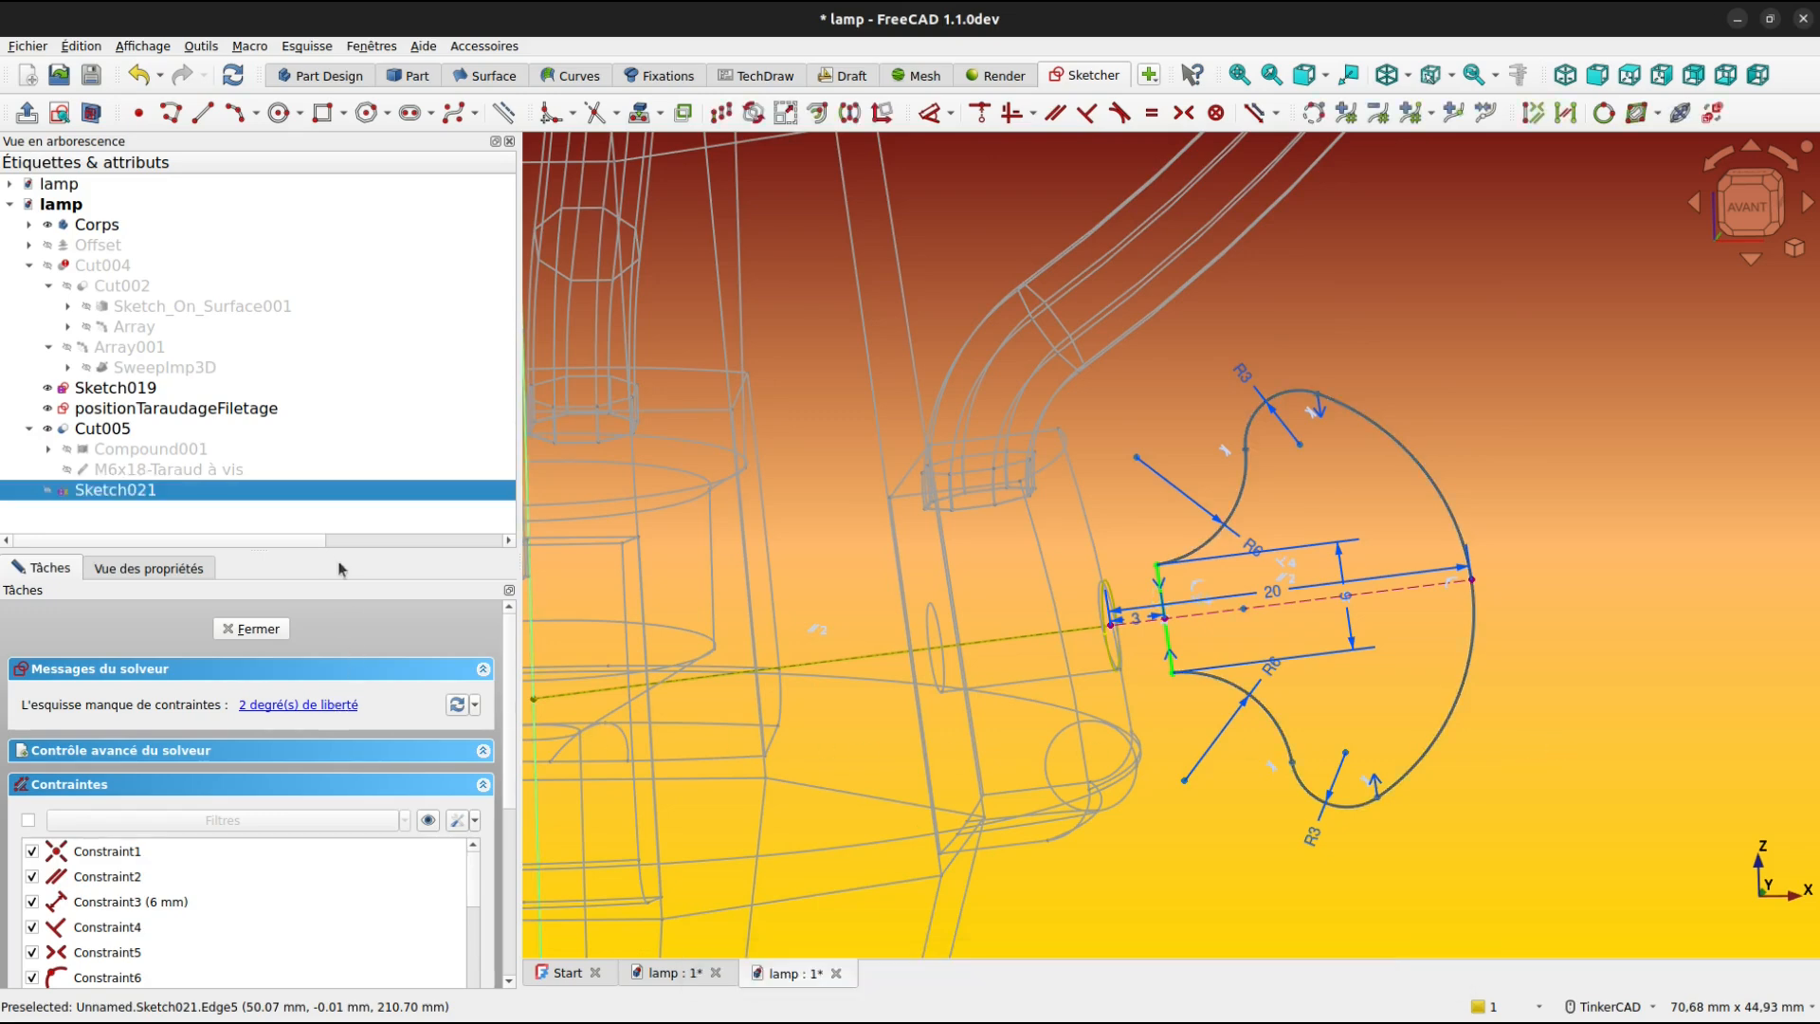
pyautogui.moveTo(329, 536); pyautogui.dragTo(322, 211)
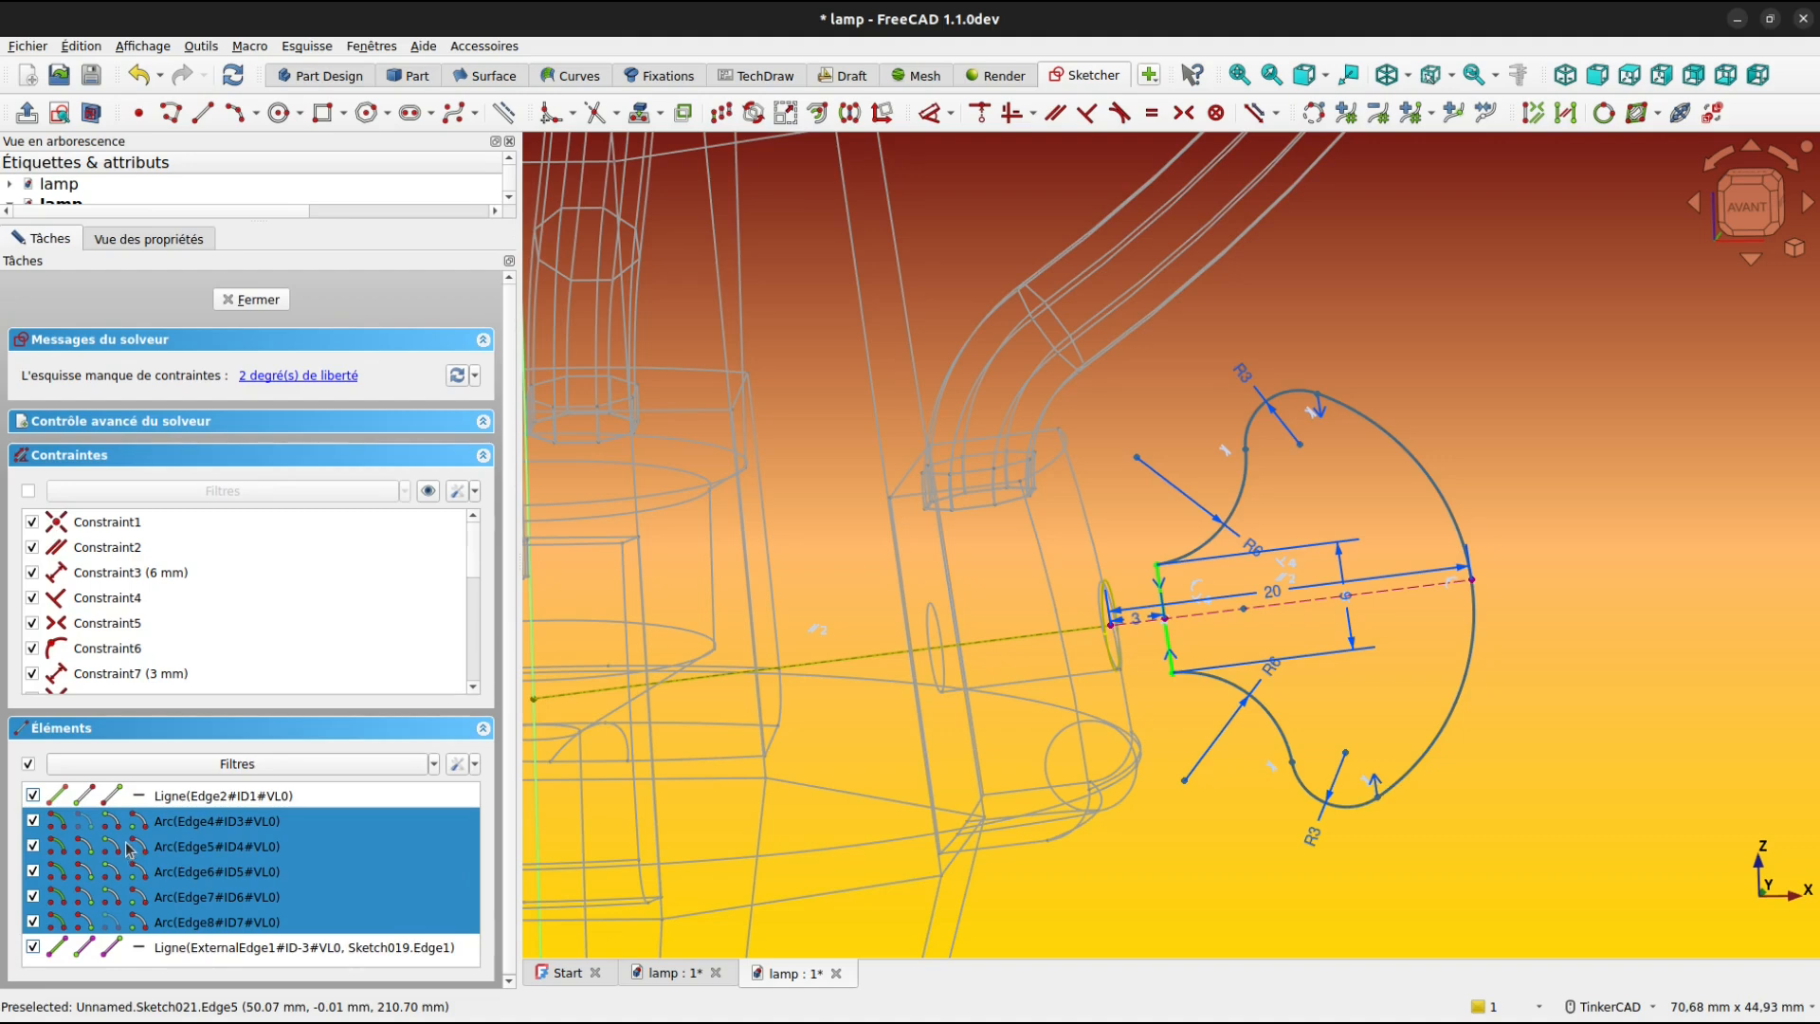
pyautogui.click(1560, 817)
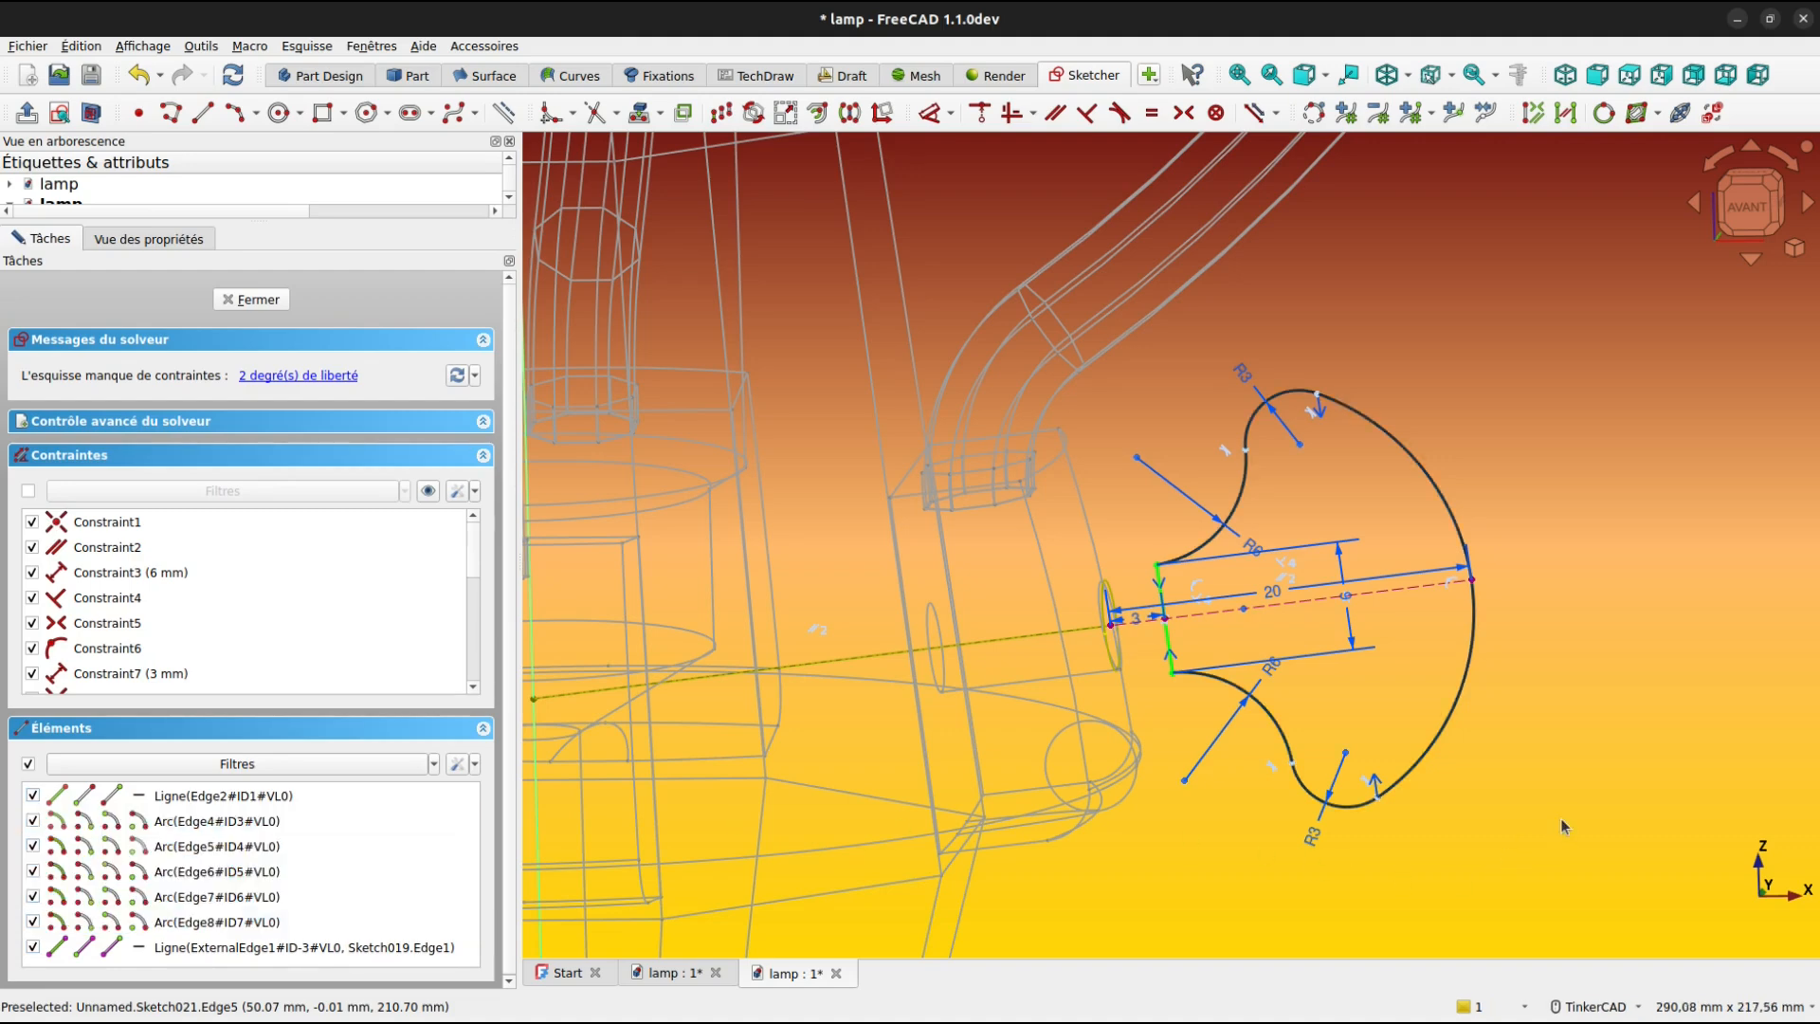
pyautogui.click(938, 116)
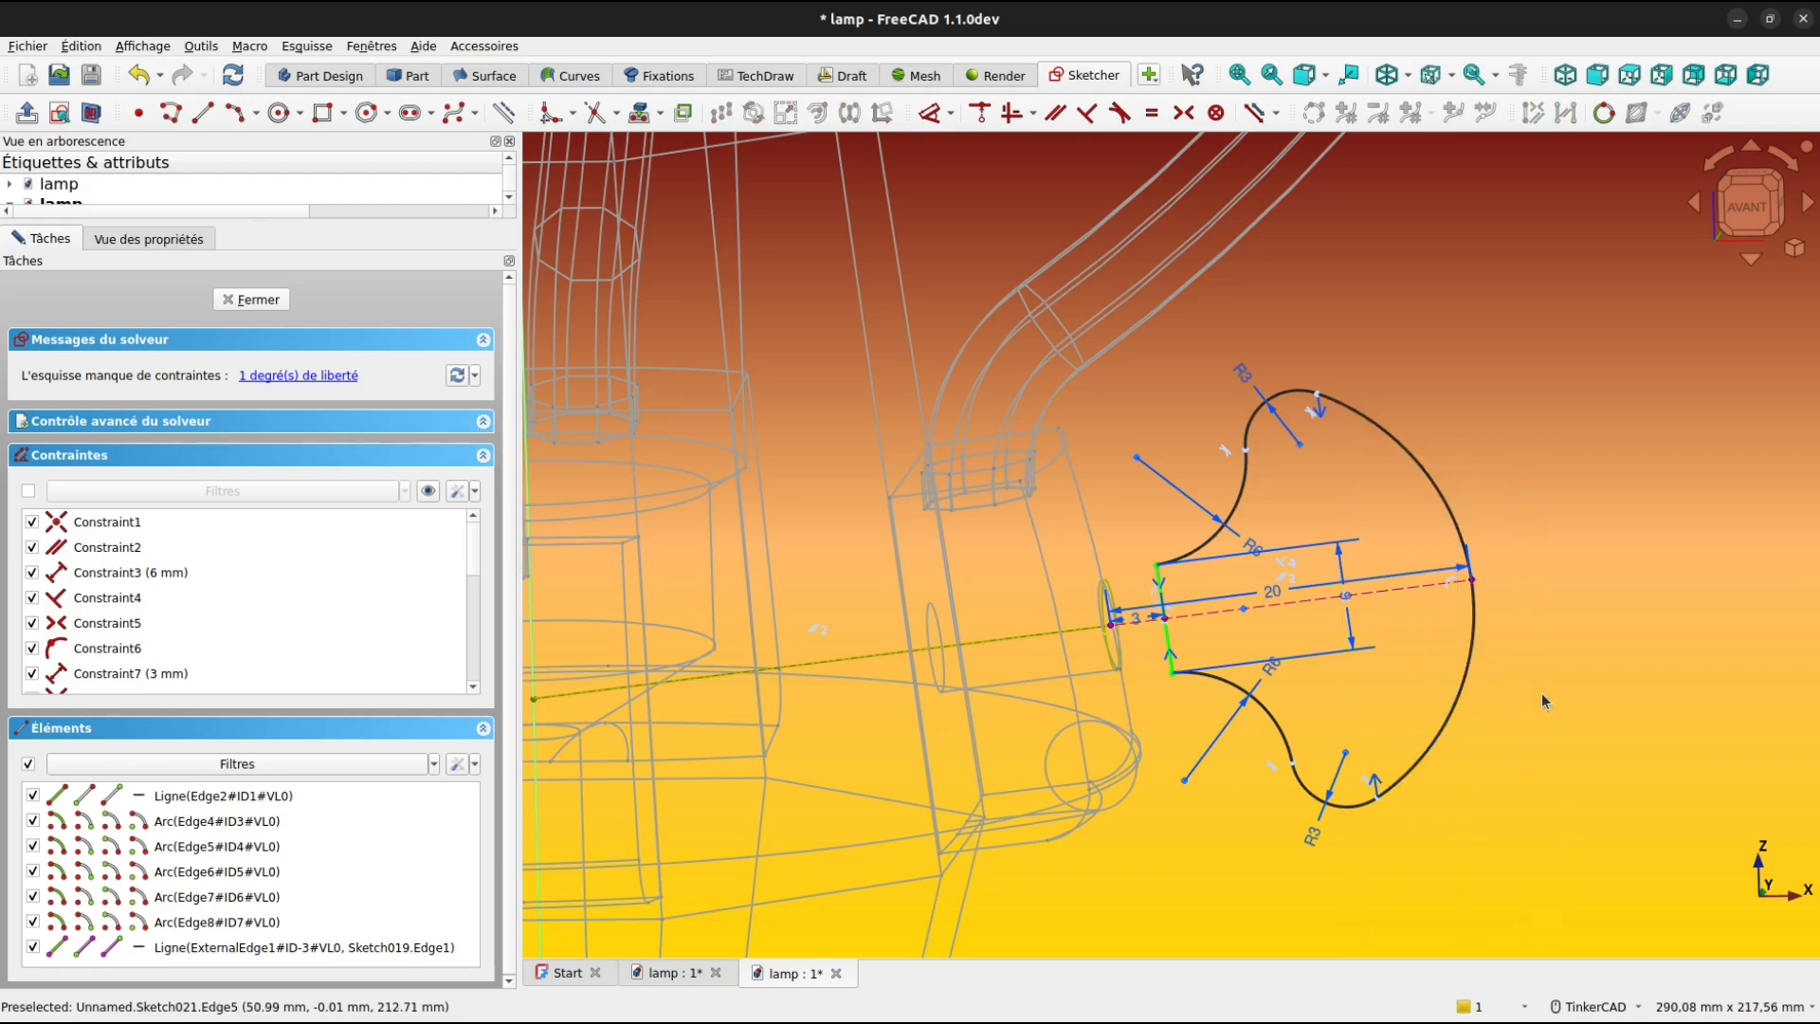
pyautogui.press('Escape')
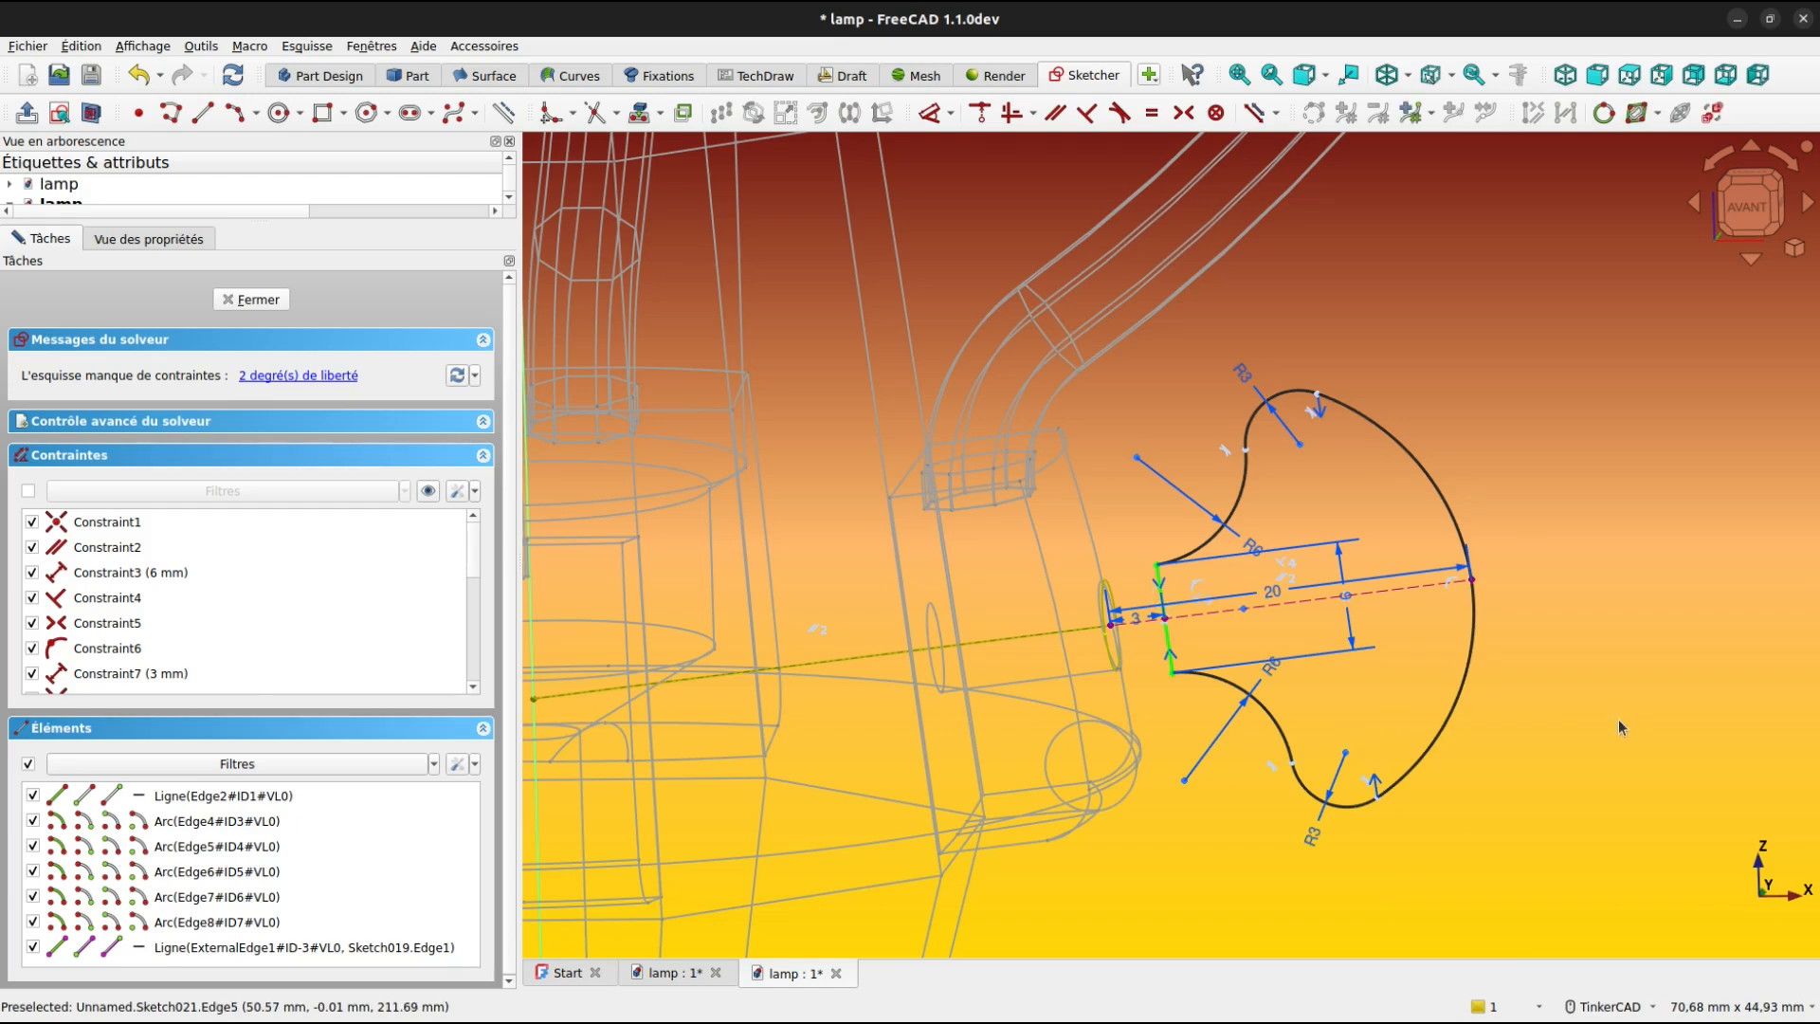
pyautogui.click(1345, 752)
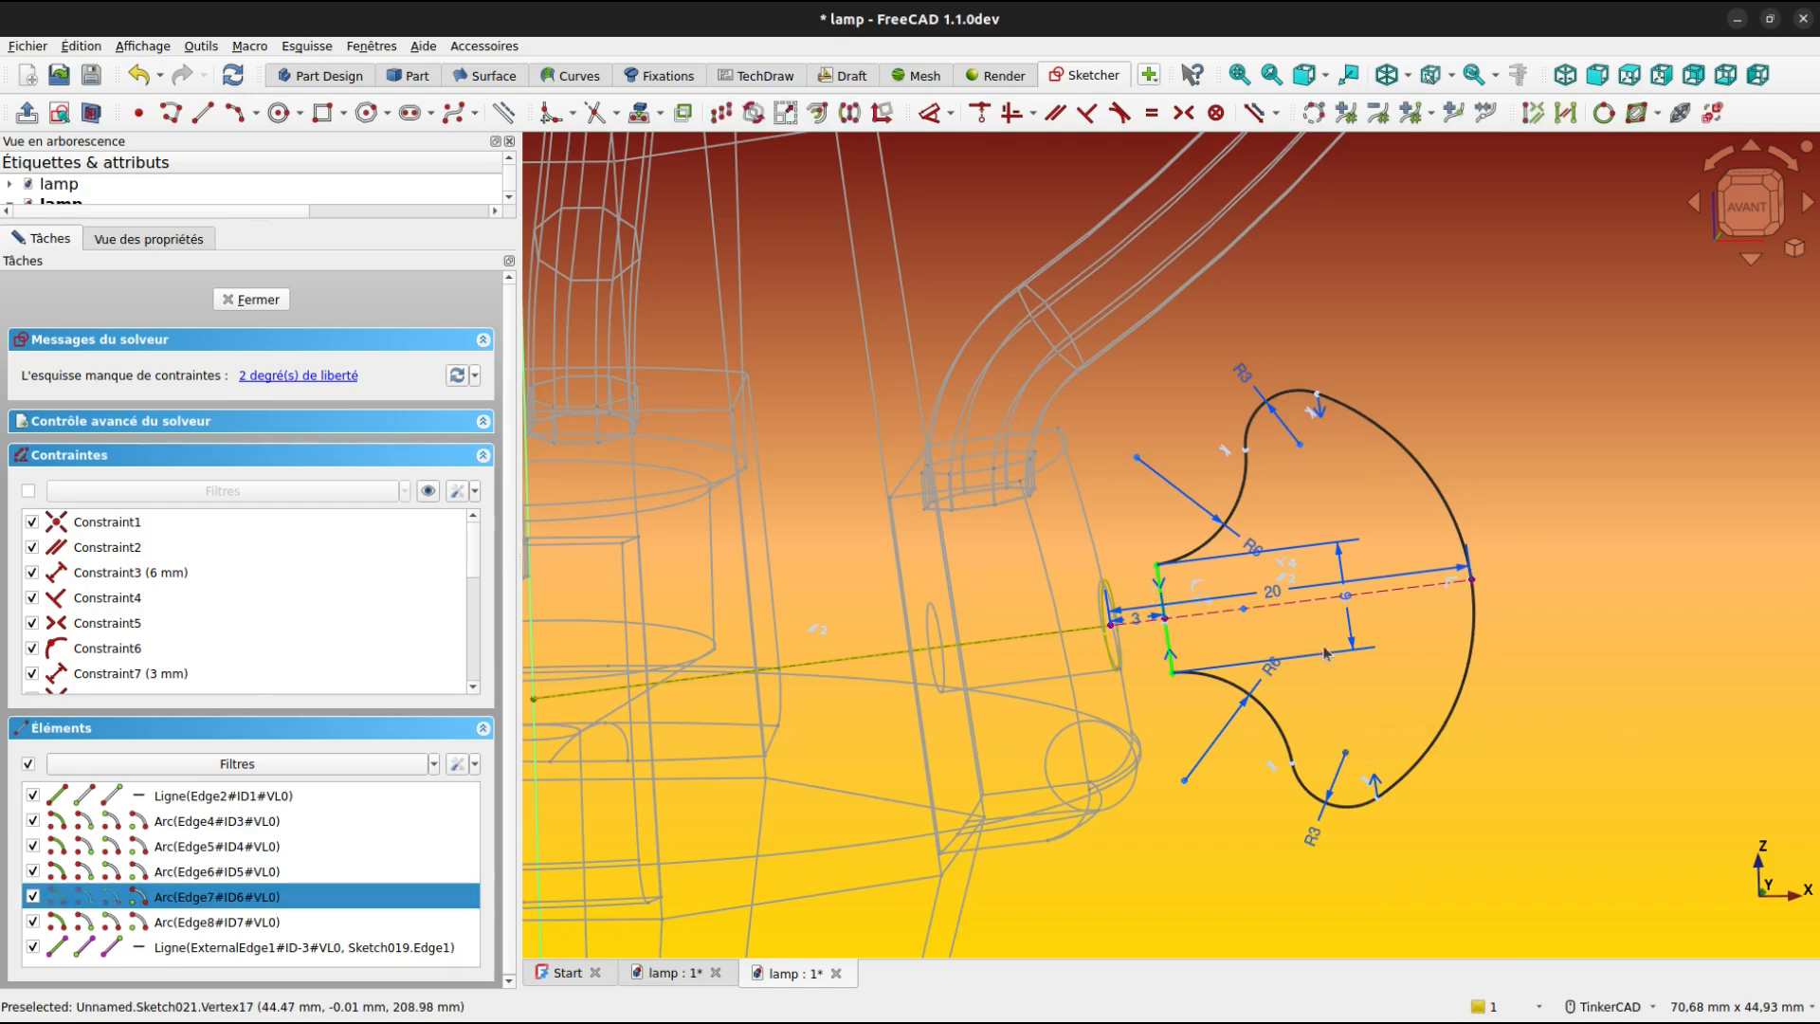
pyautogui.click(1305, 449)
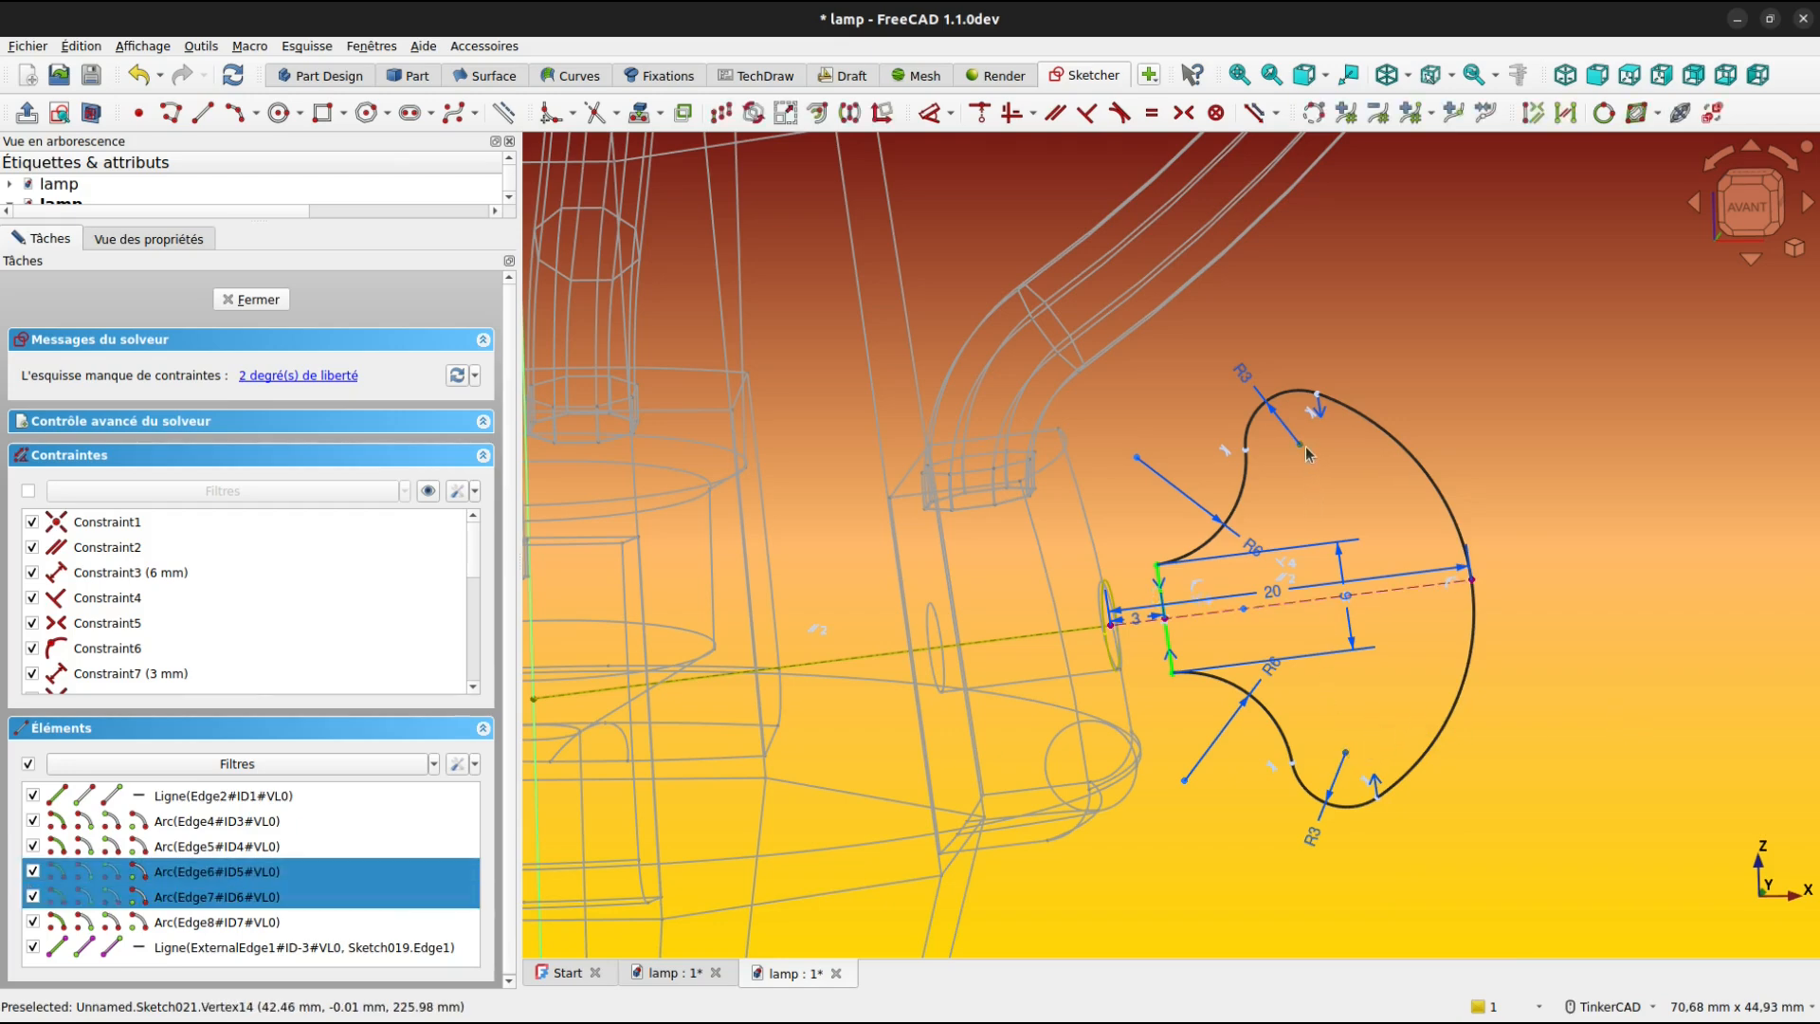
pyautogui.click(1384, 594)
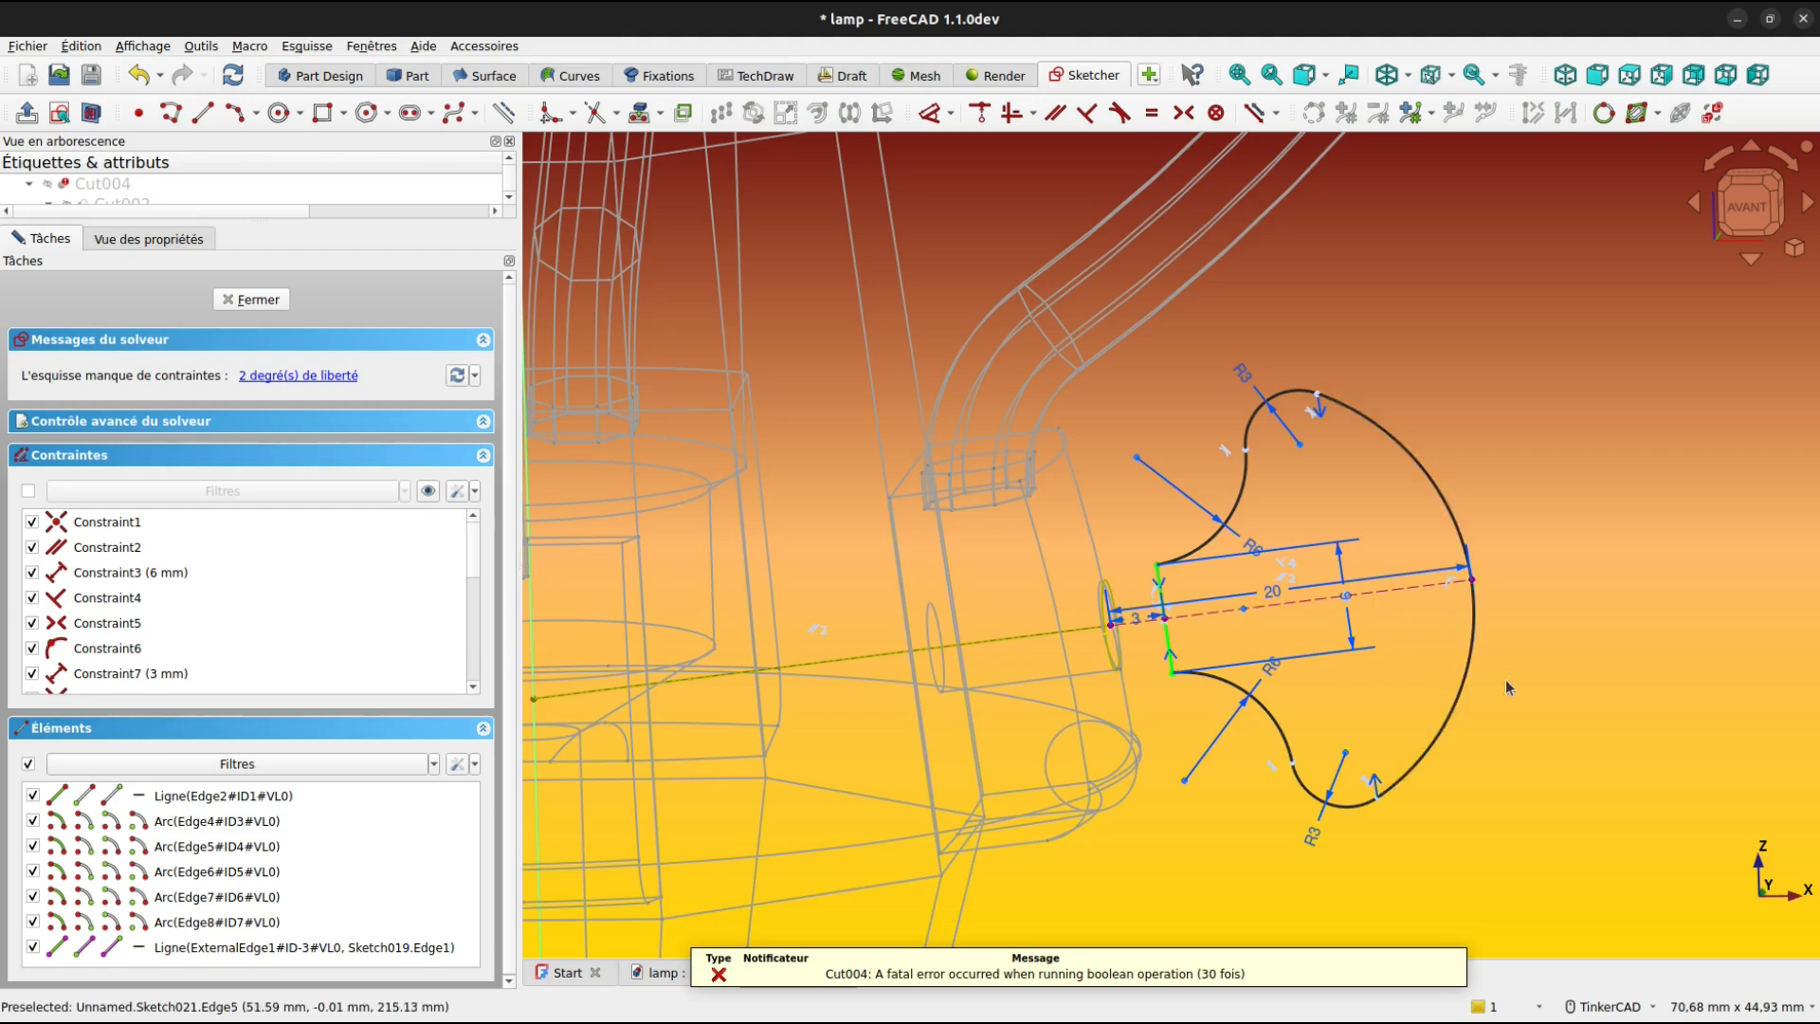
# Dimension the distance between the centres of the two R3 arcs and set it to 17 mm.
pyautogui.click(1350, 756)
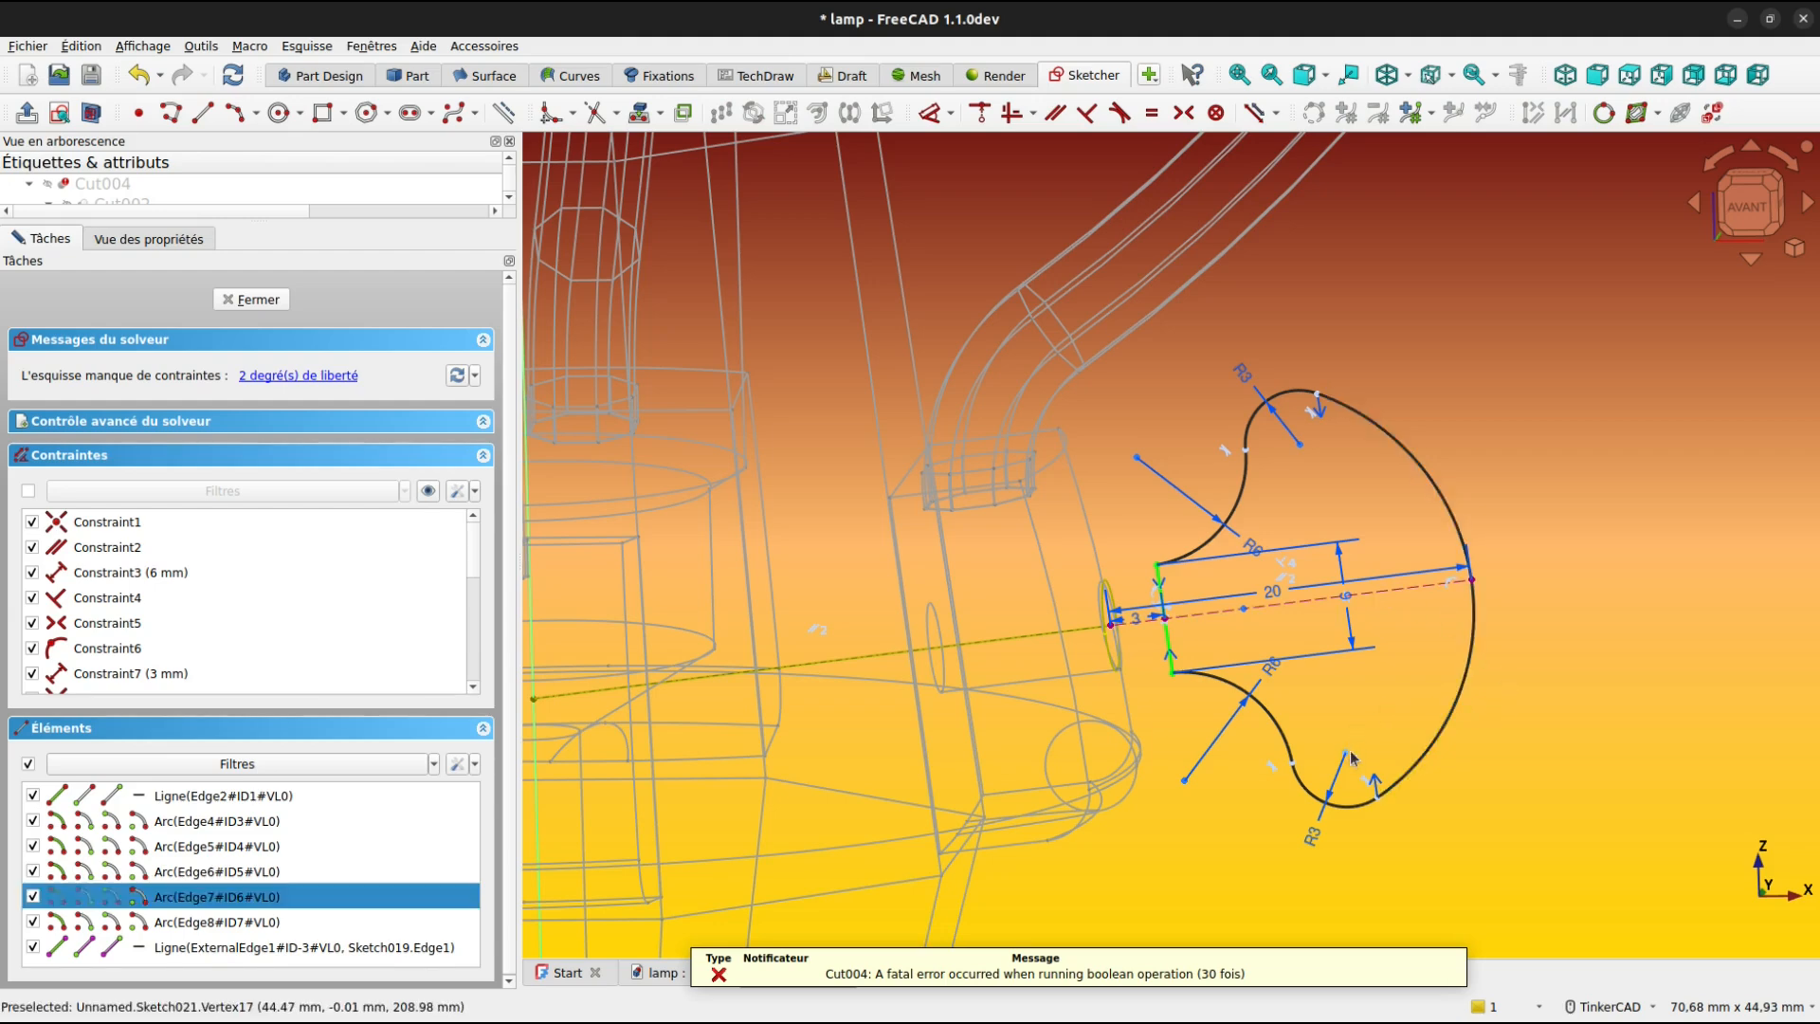
pyautogui.click(1302, 445)
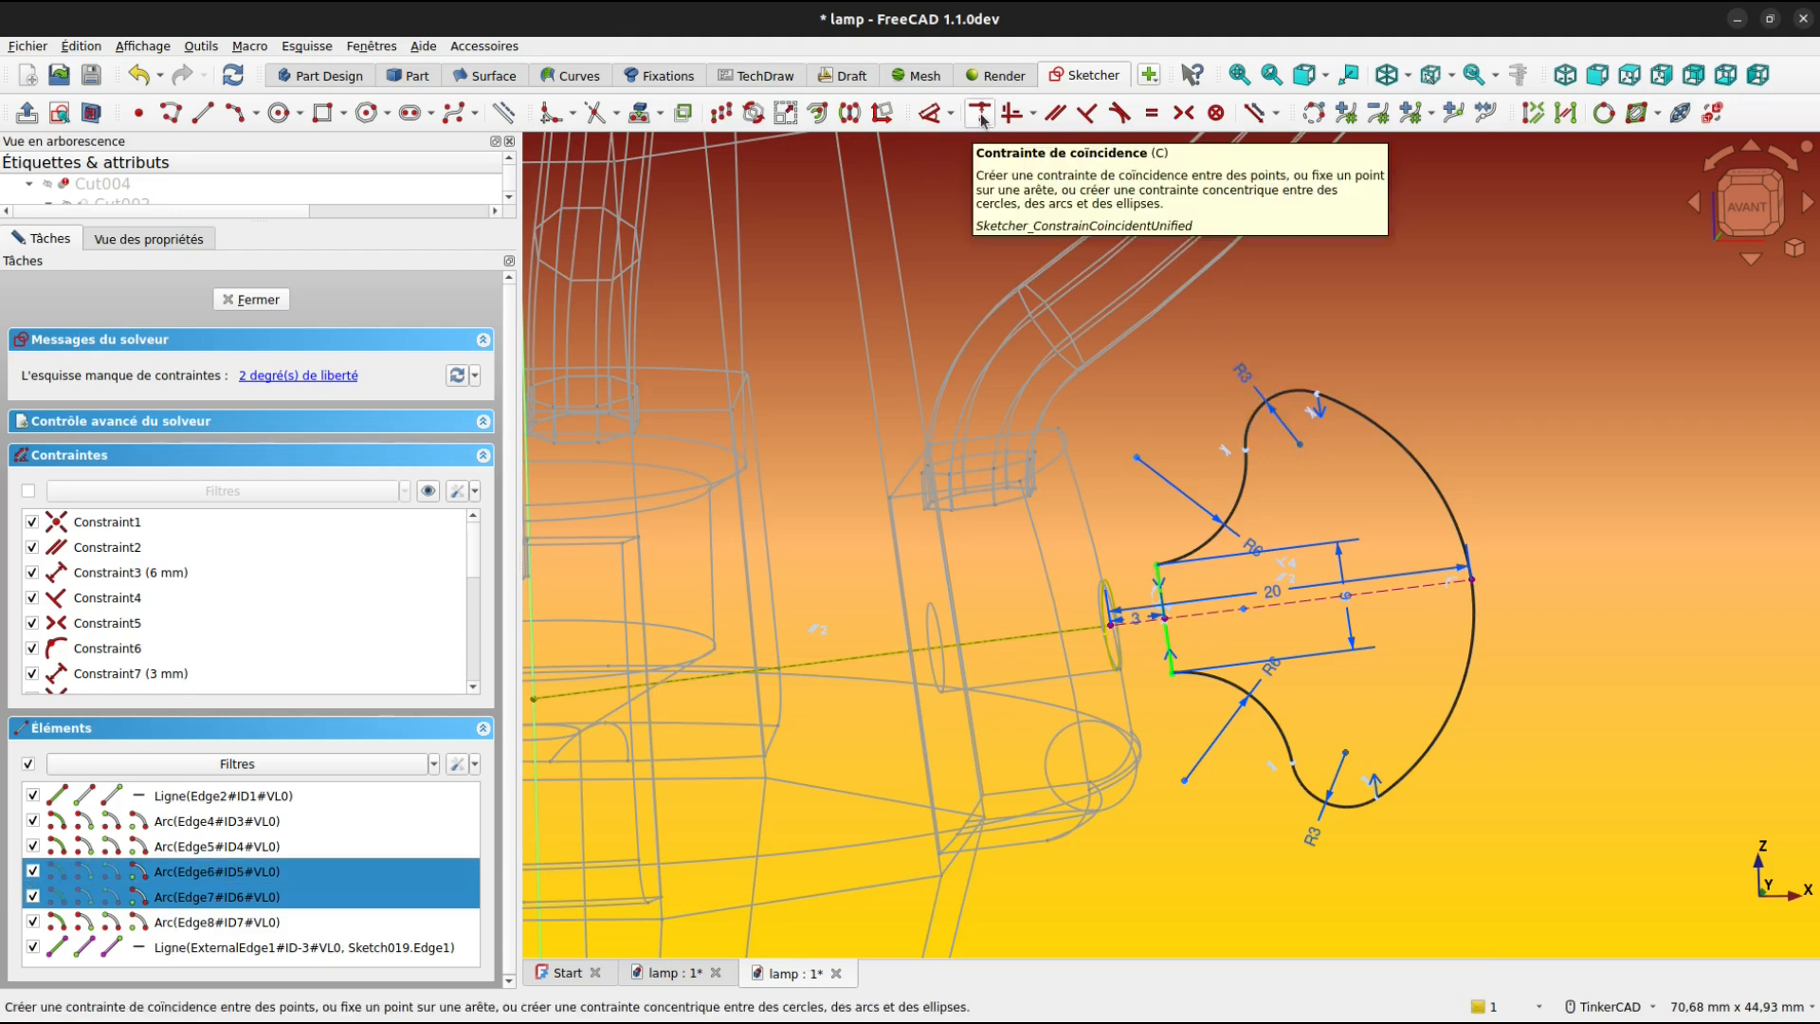
pyautogui.click(929, 114)
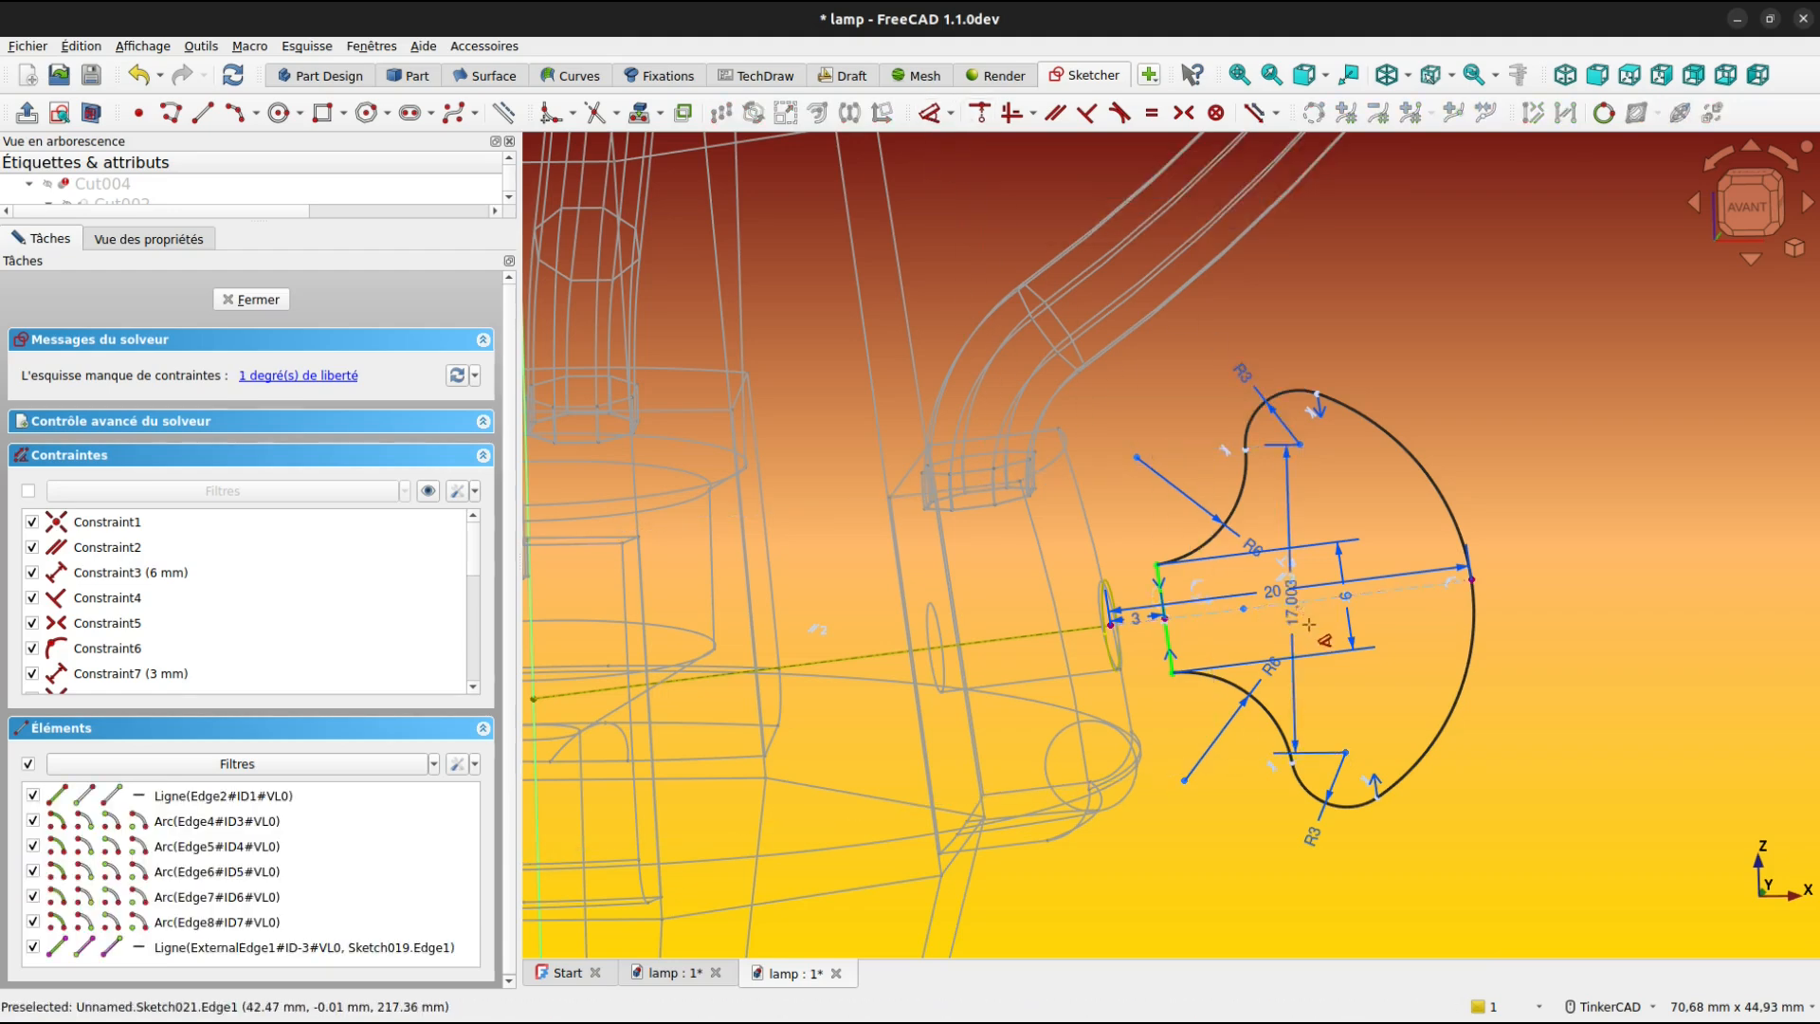
pyautogui.click(1316, 668)
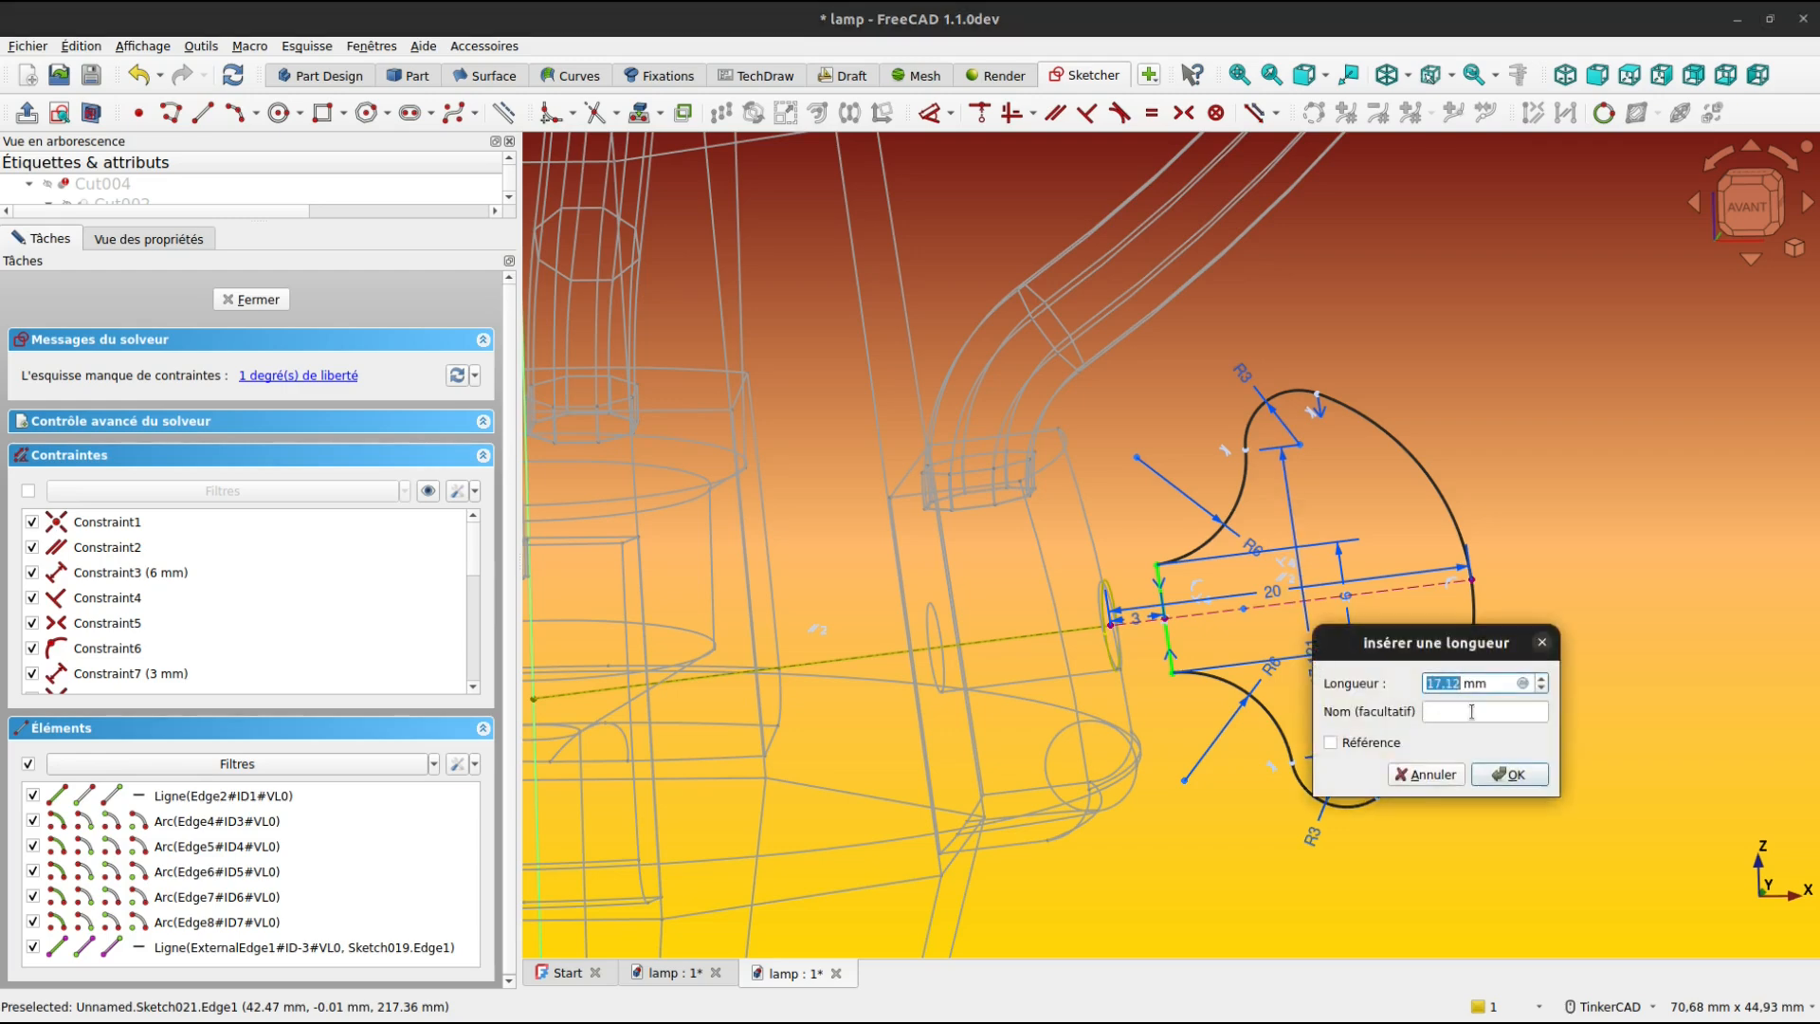
pyautogui.write('17')
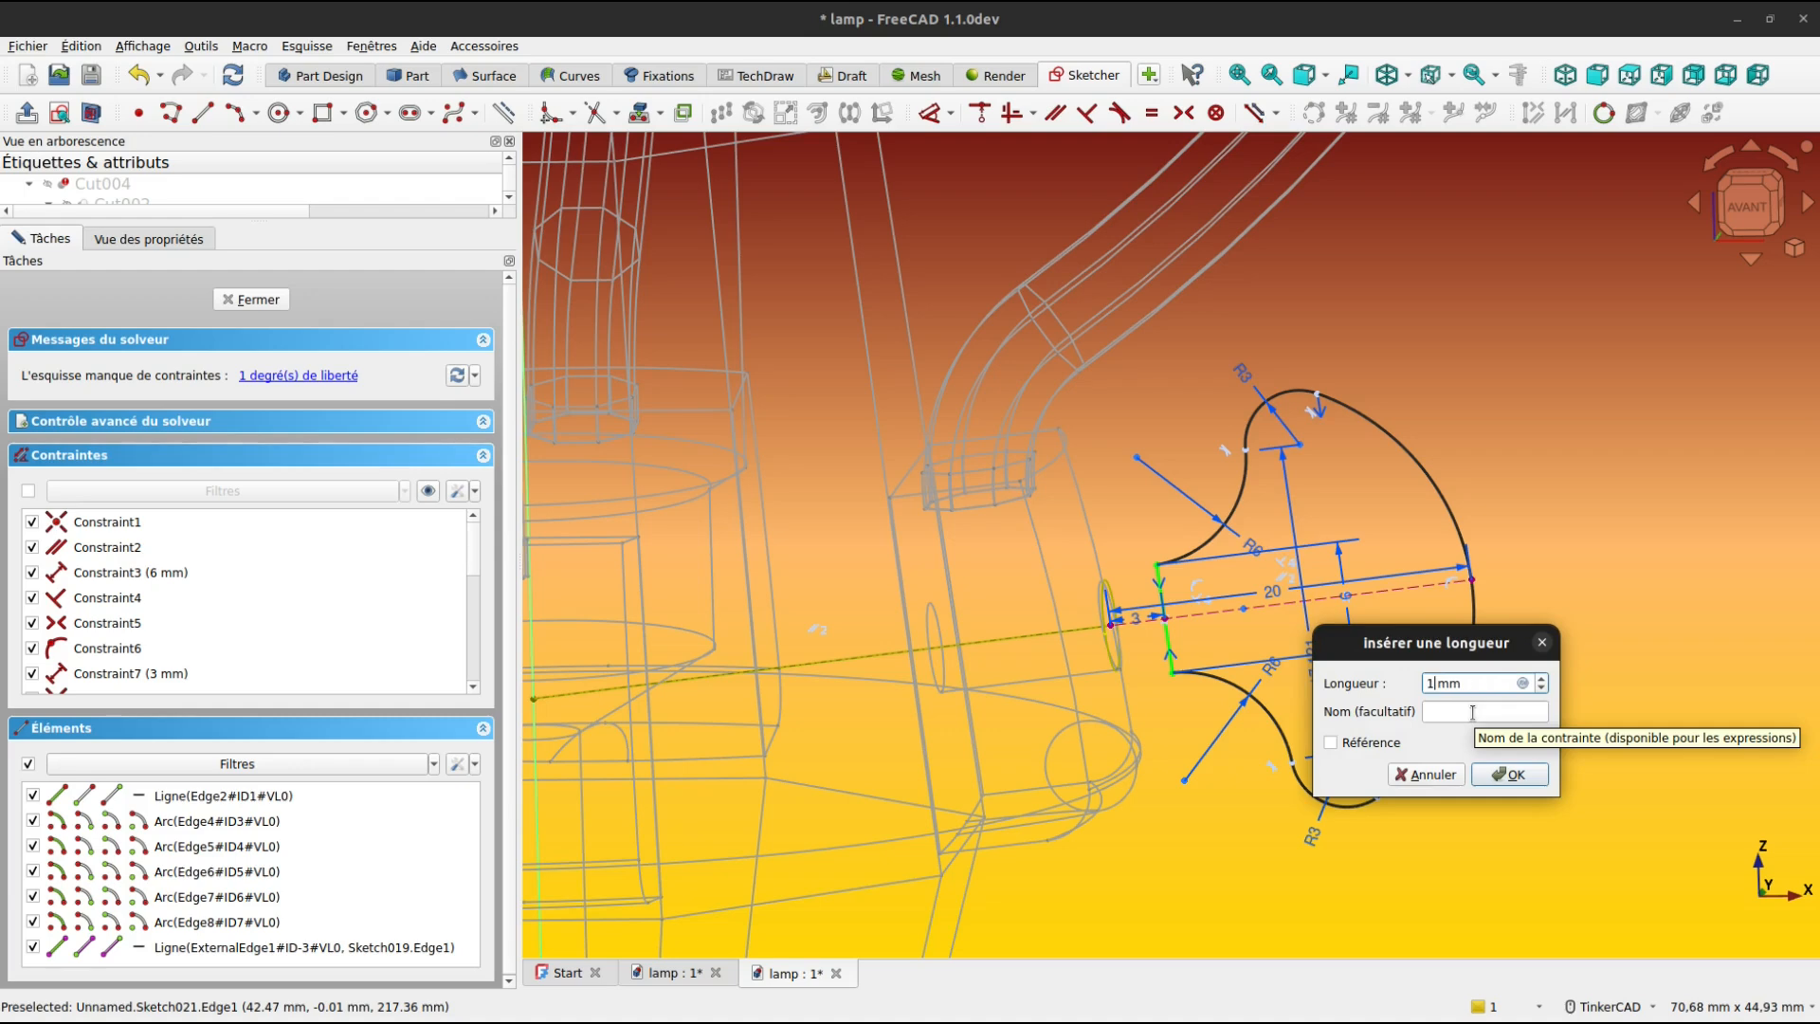
pyautogui.press('Return')
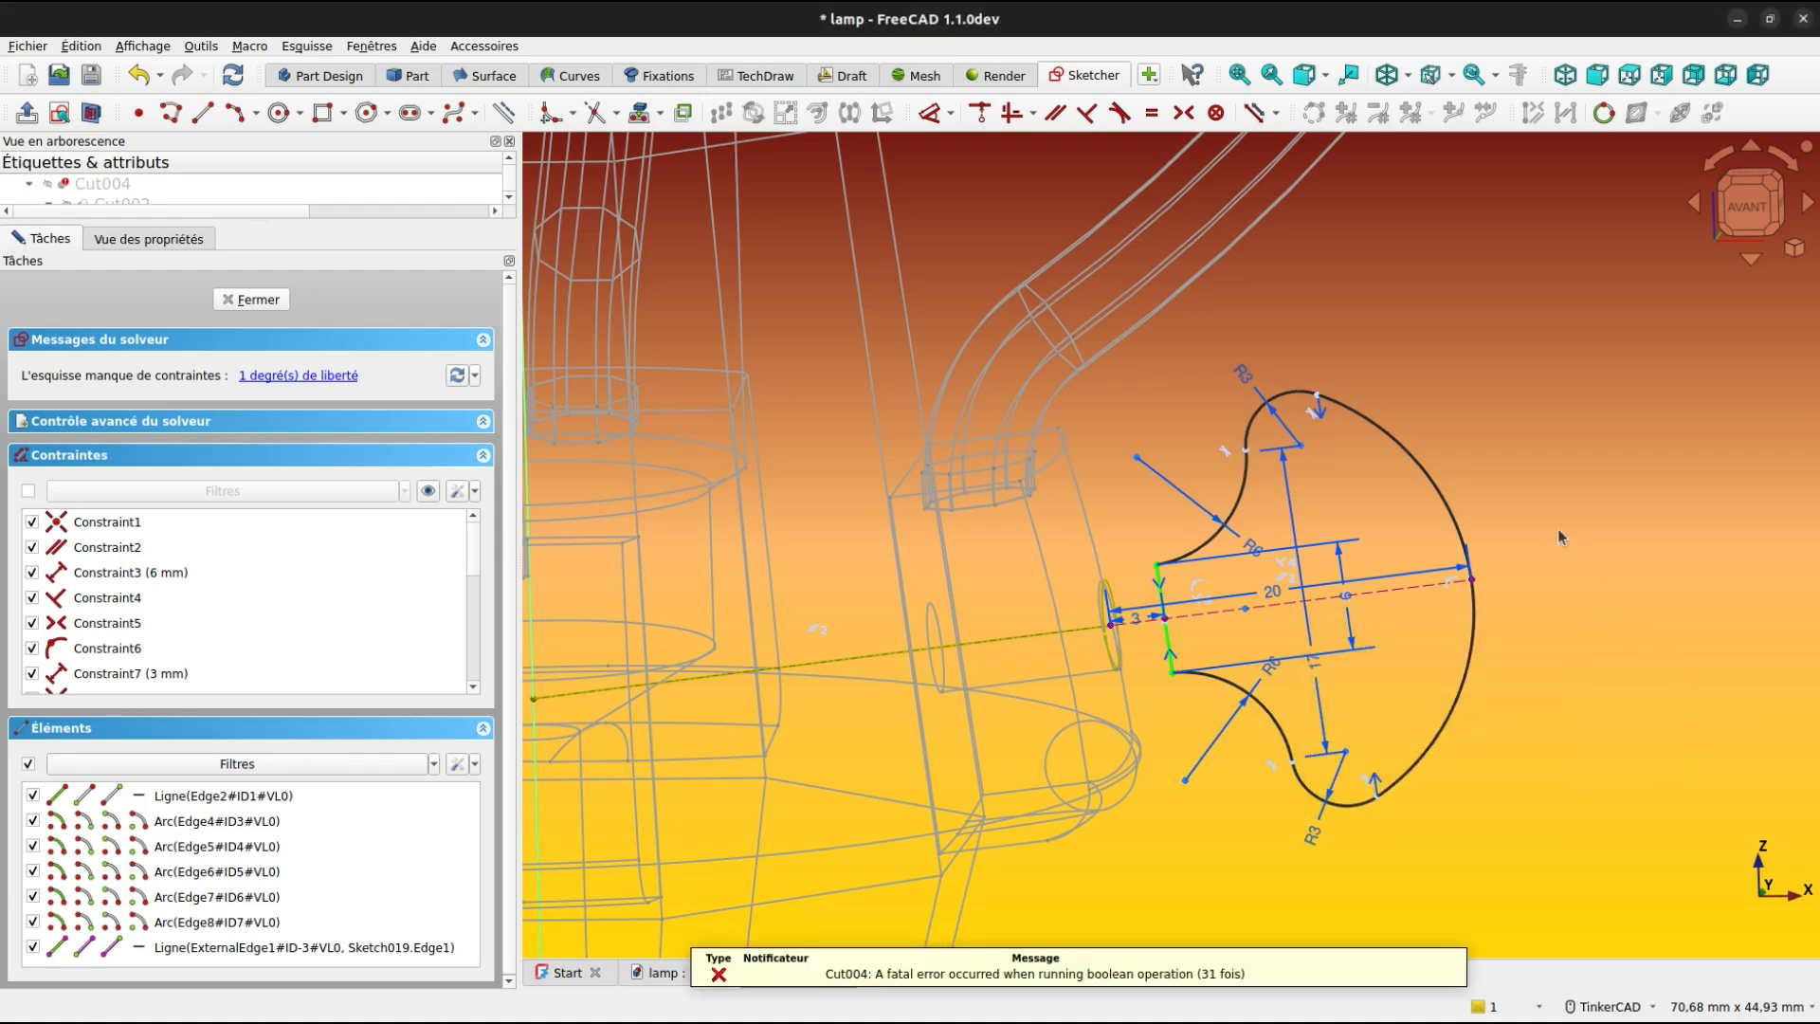
pyautogui.click(1247, 498)
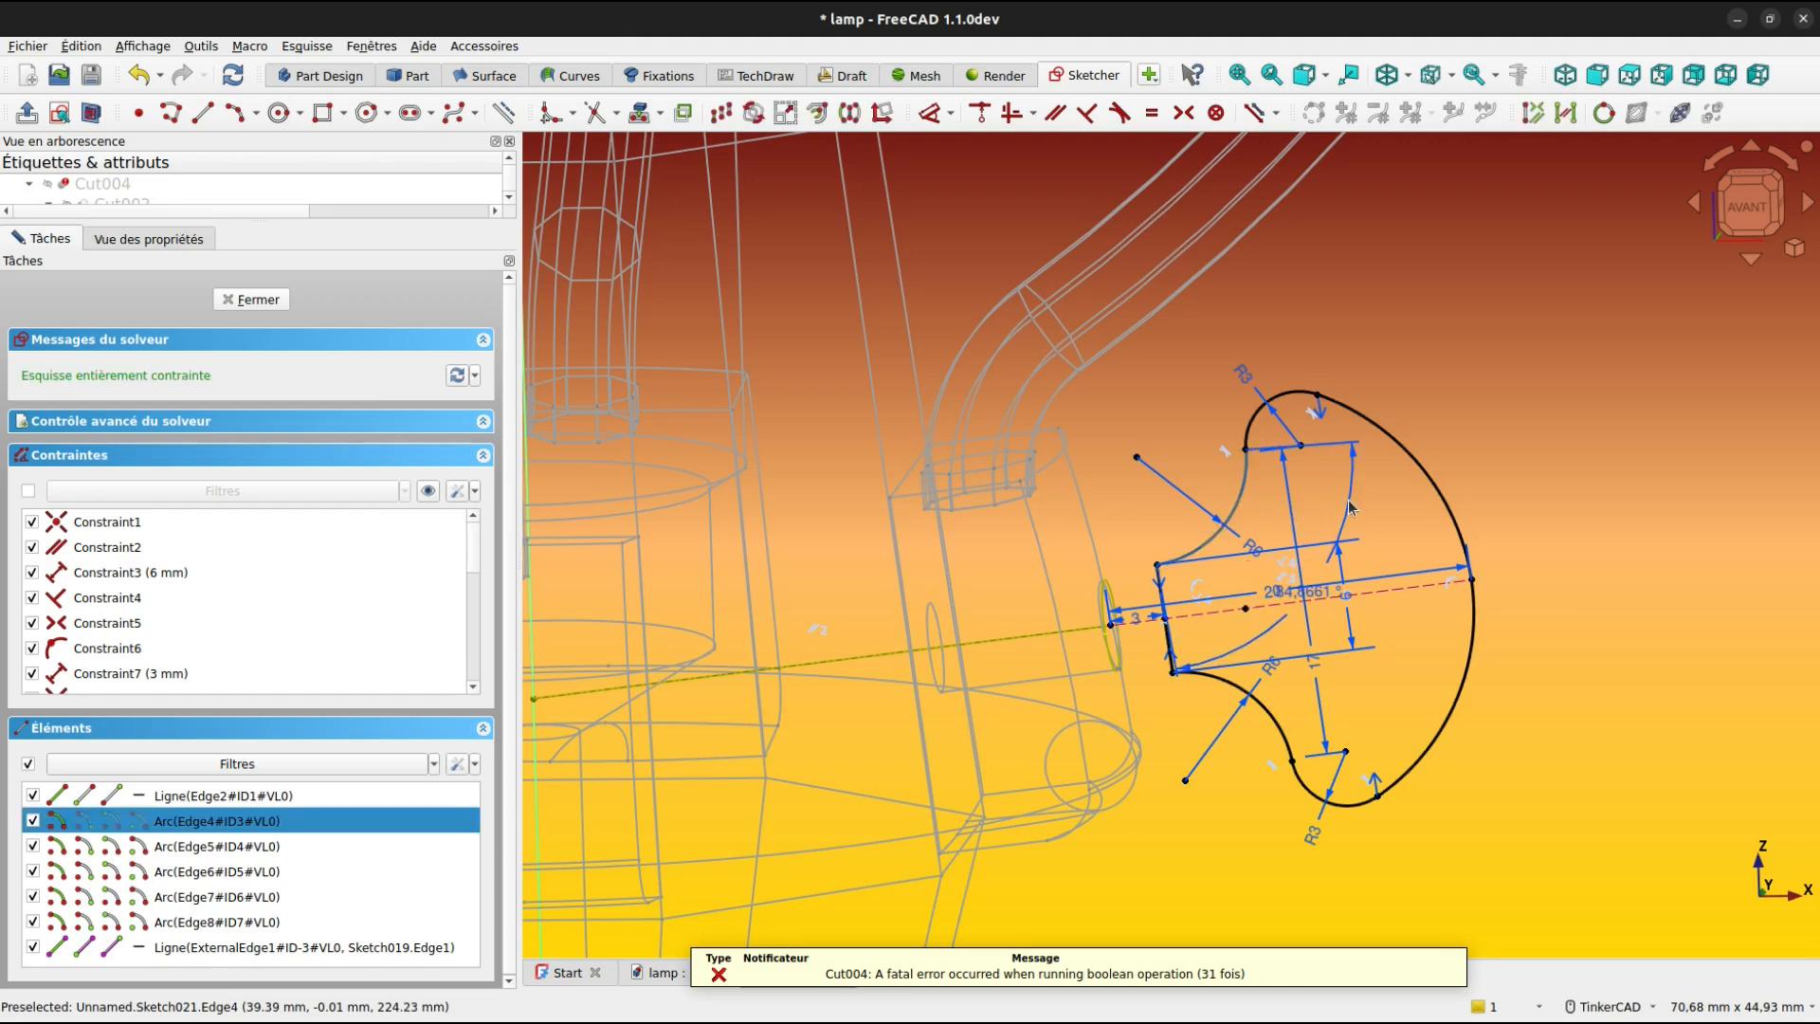
pyautogui.press('Escape')
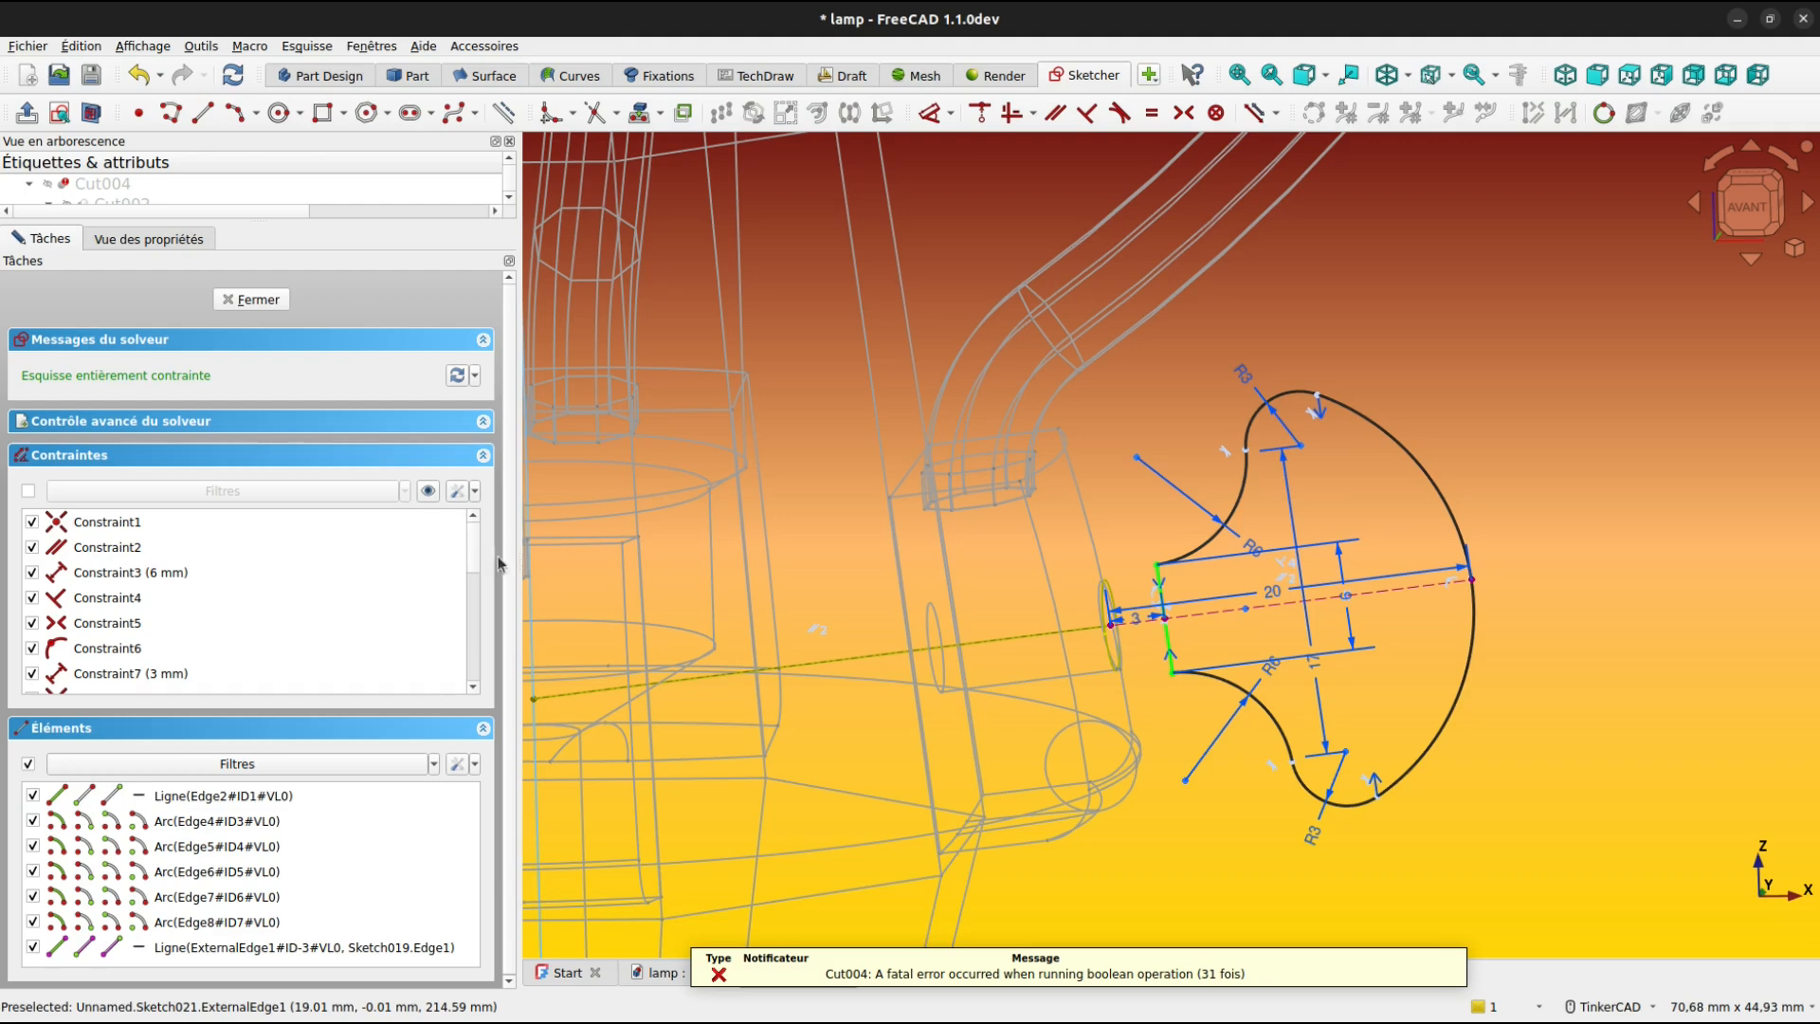
# Finish editing the fastener head profile sketch and clear the selection.
pyautogui.moveTo(1173, 736); pyautogui.dragTo(1171, 737, button='right')
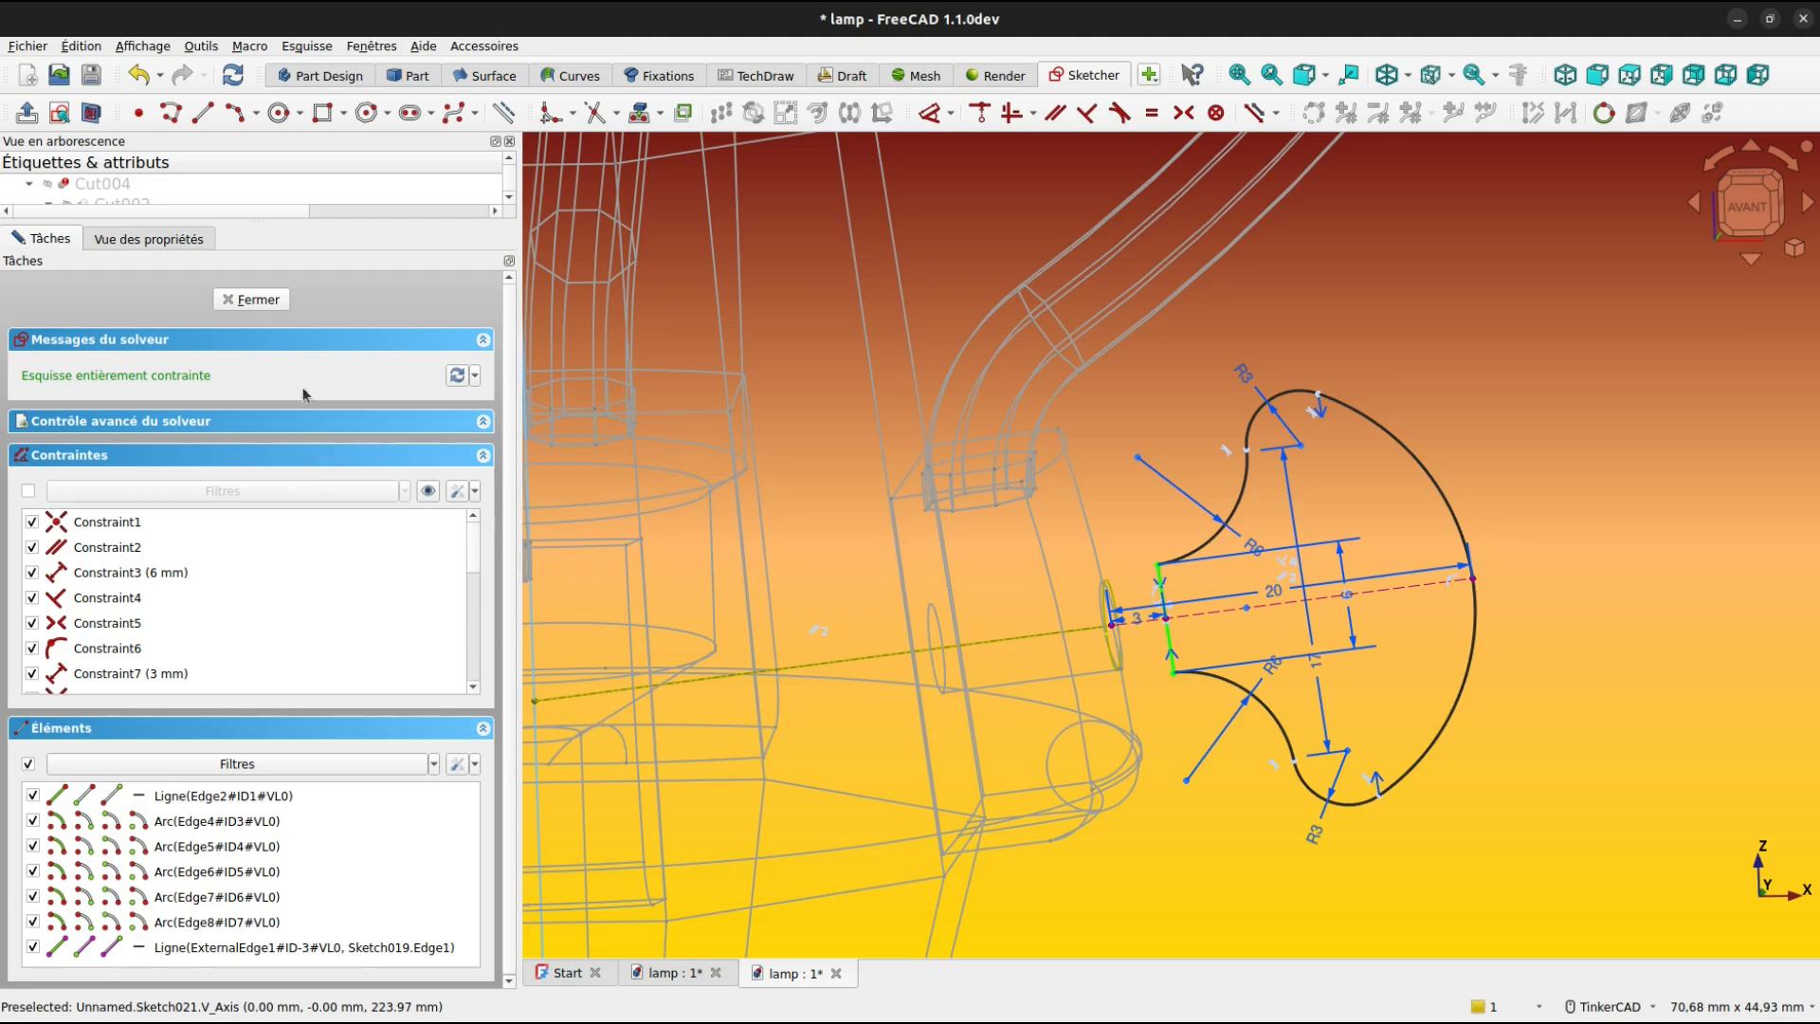
pyautogui.click(254, 299)
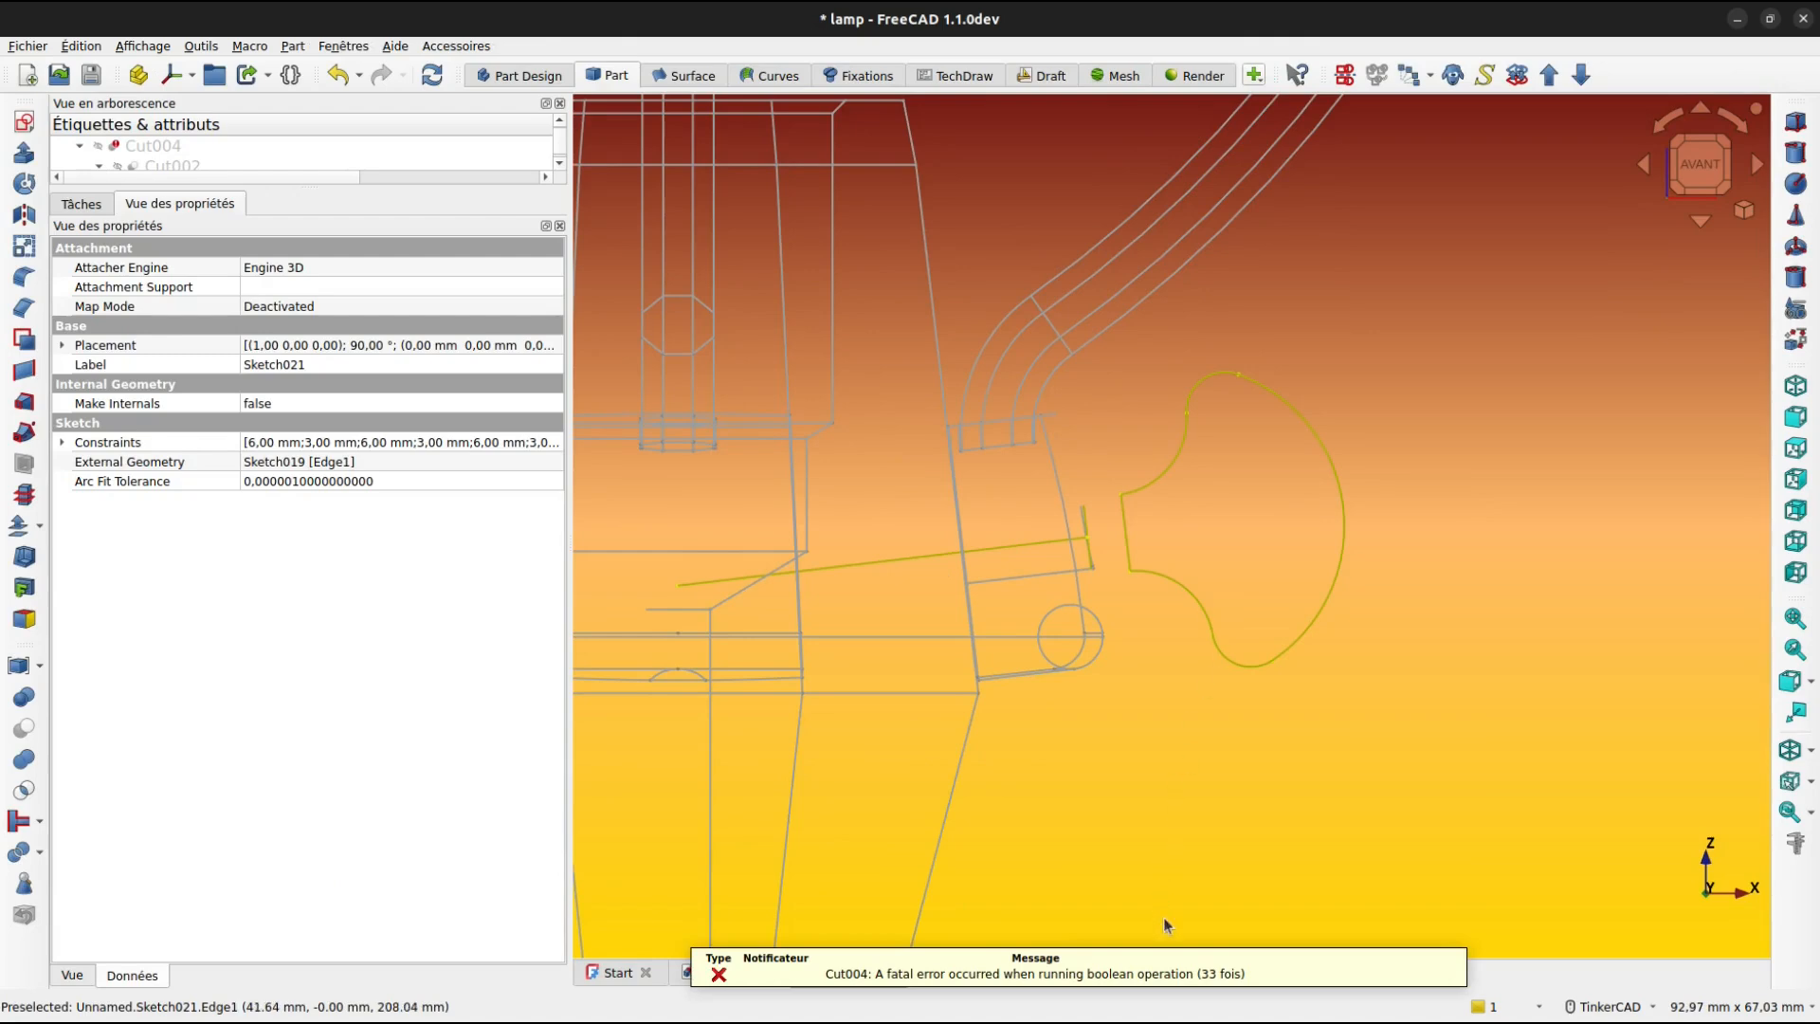
pyautogui.click(1164, 859)
# Enlarge the model tree and select the fastener head profile, Sketch021, in it.
pyautogui.click(89, 205)
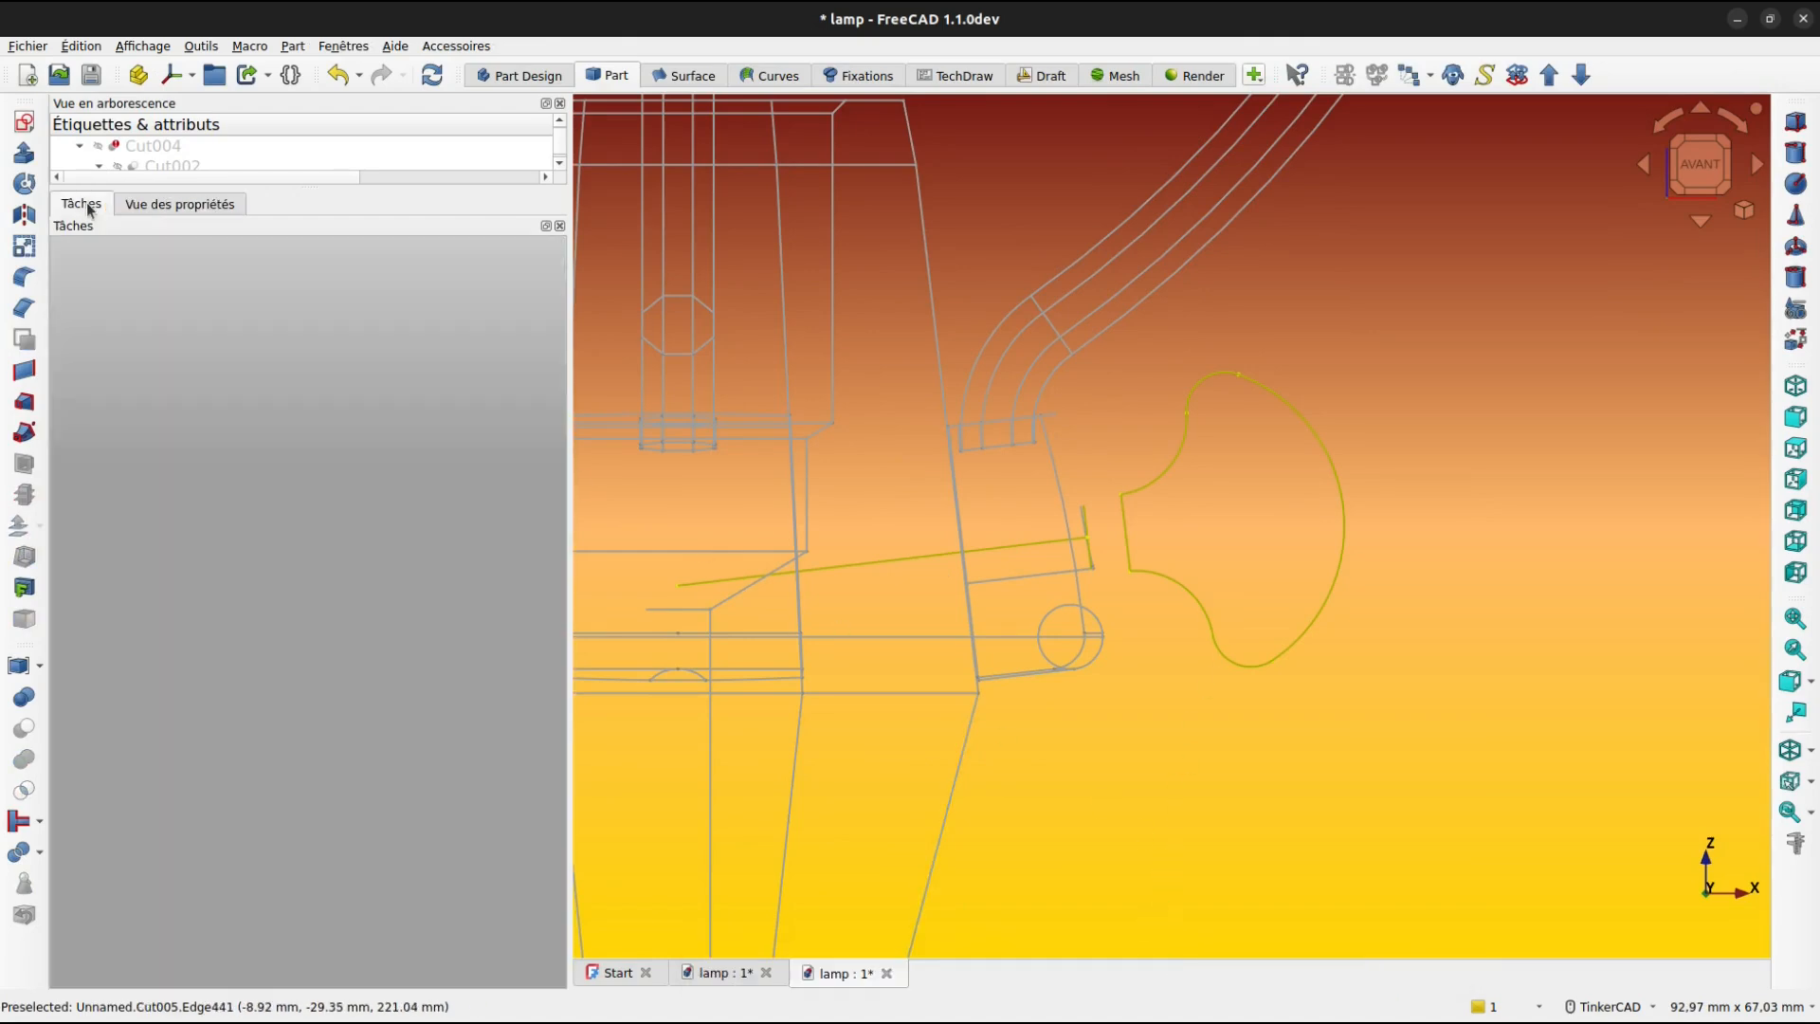
pyautogui.click(146, 206)
pyautogui.moveTo(265, 185); pyautogui.dragTo(237, 472)
pyautogui.click(190, 433)
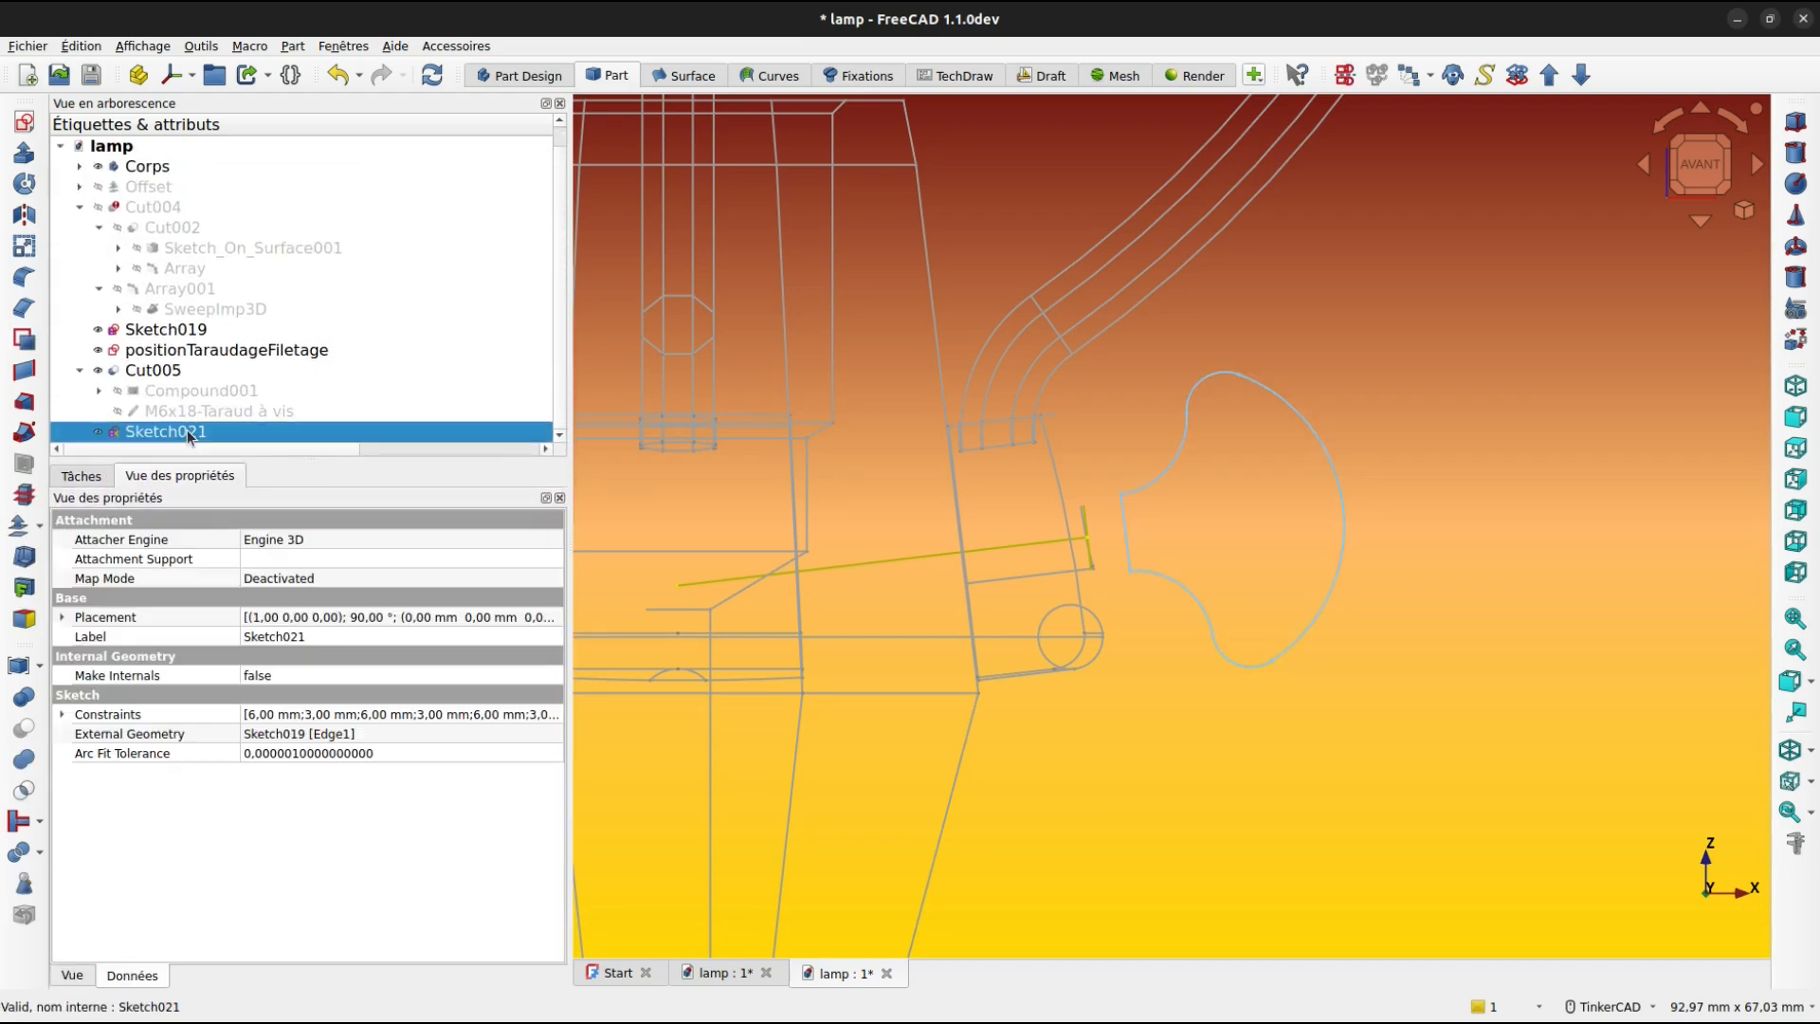
pyautogui.moveTo(1293, 583); pyautogui.dragTo(1286, 620, button='right')
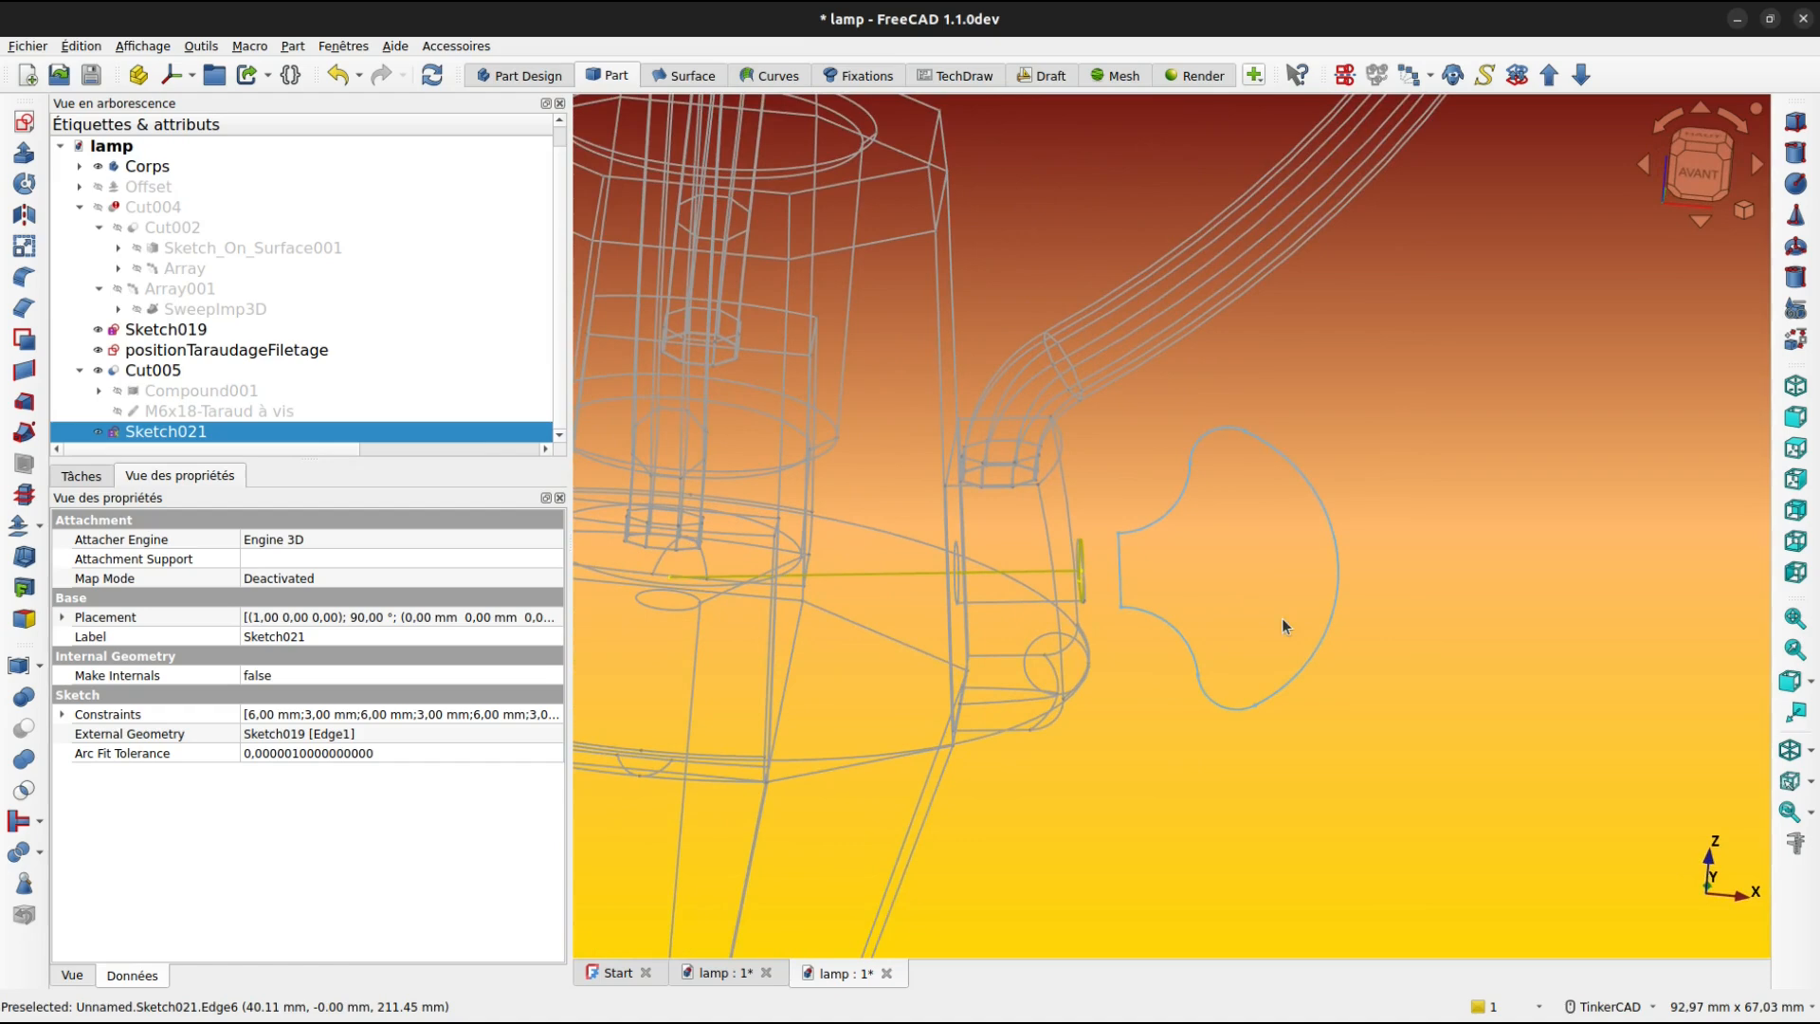